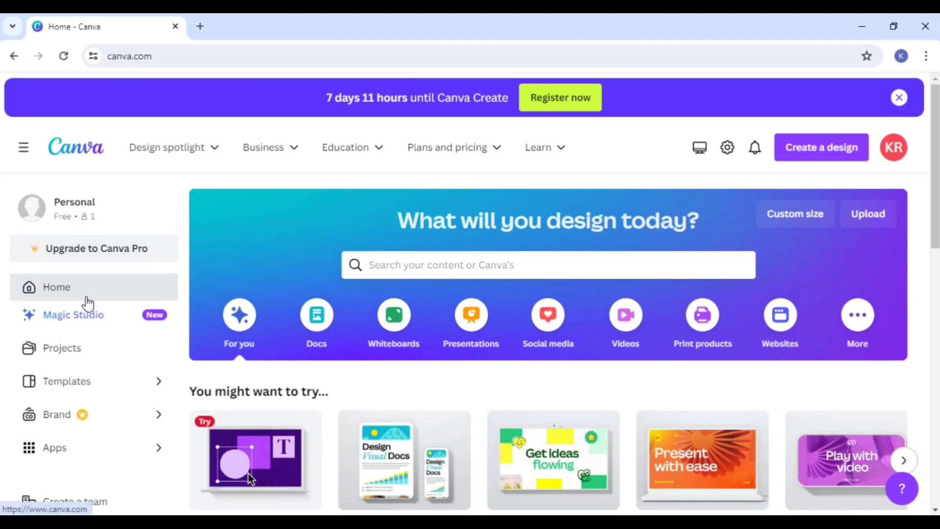
Step: Open the Projects page and look over its filters, its Starred and Uploads folders, and the options to create a design or folder
left_click(85, 348)
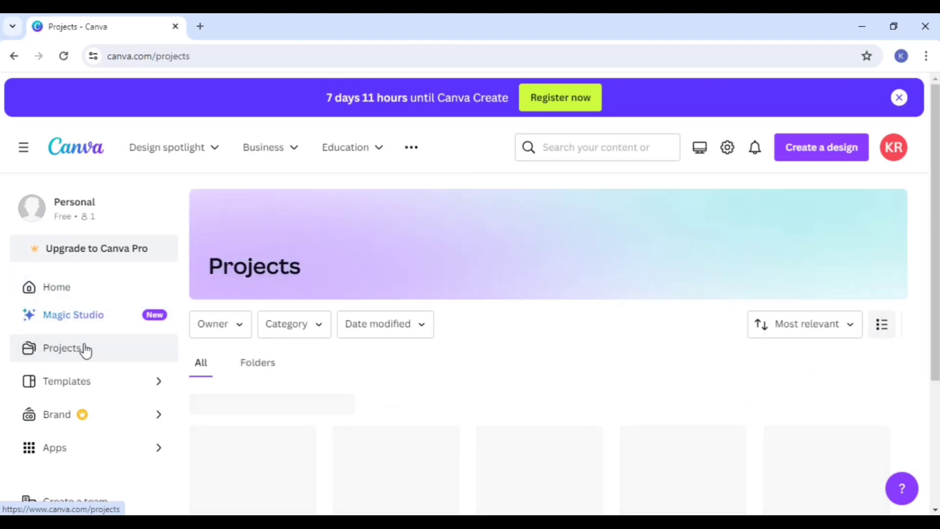
scroll(315, 317, "down", 1)
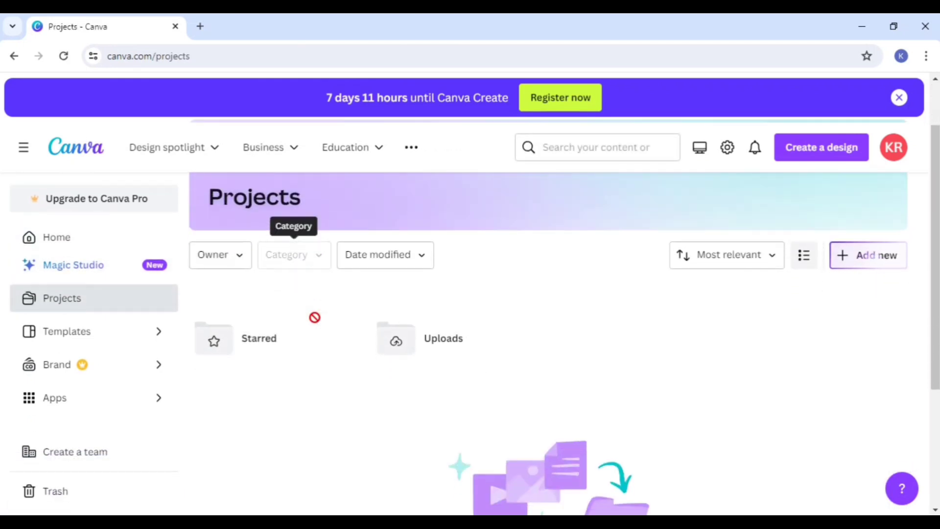
scroll(317, 327, "down", 2)
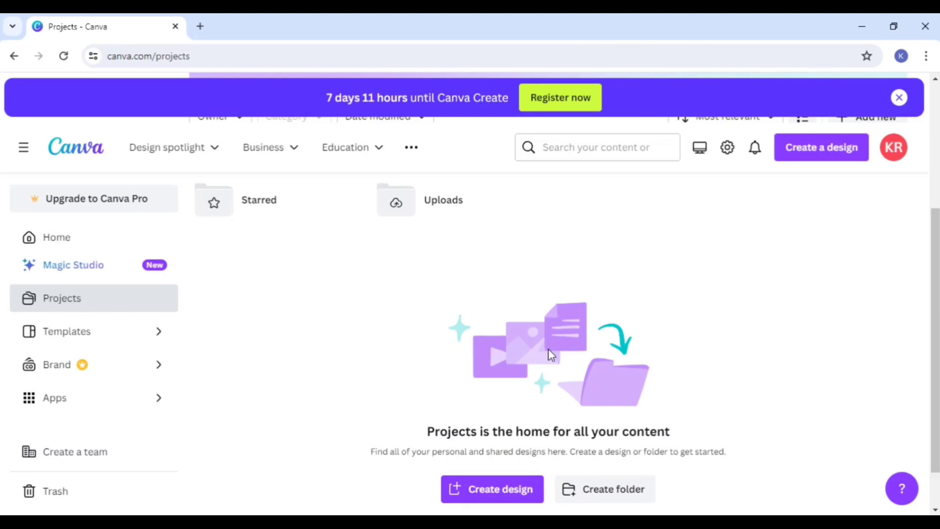
scroll(550, 353, "up", 3)
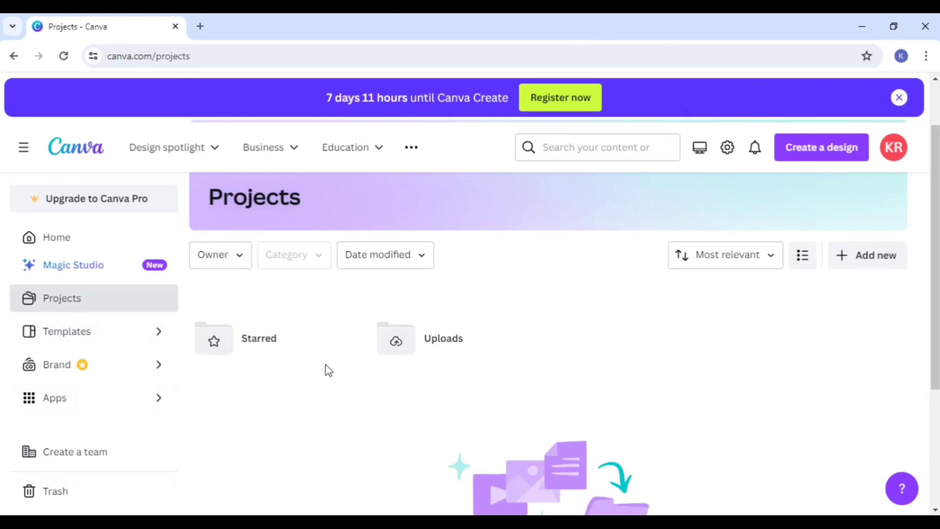
scroll(331, 374, "down", 2)
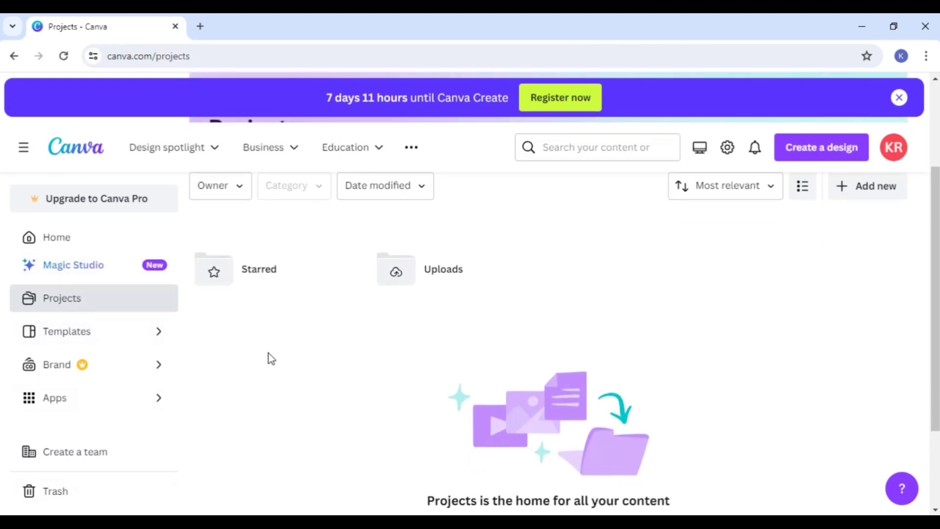
Step: View the Templates page with its template categories, and return to the home page
left_click(109, 338)
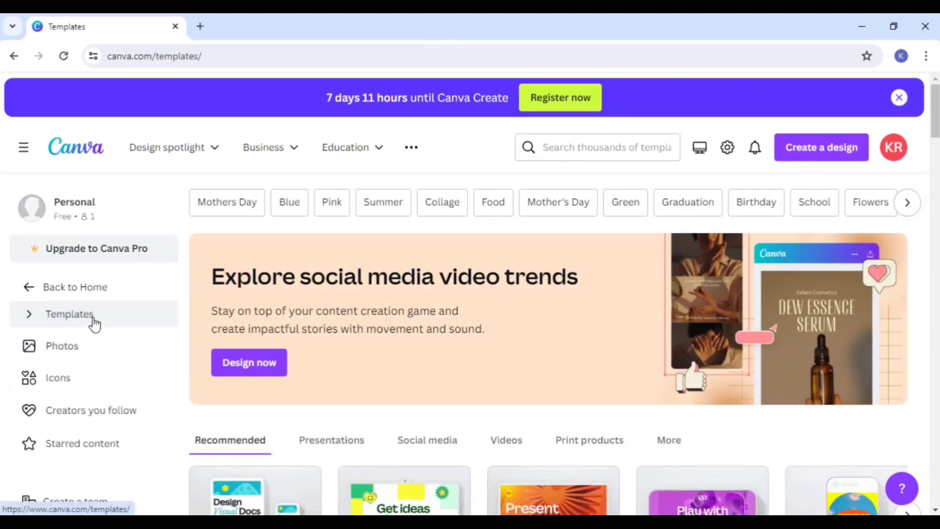
left_click(94, 323)
left_click(57, 297)
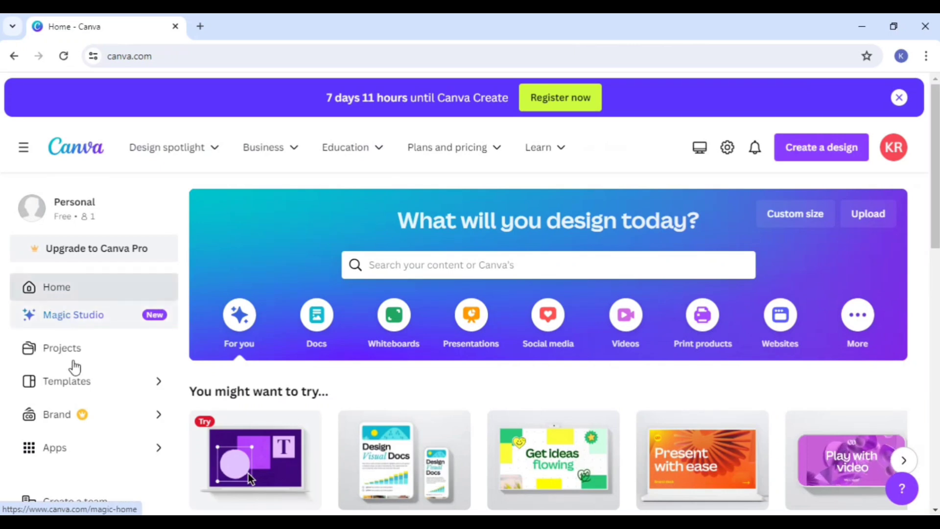
Step: View the Brand Kits page under Brand, and return to the home page
scroll(79, 382, "down", 1)
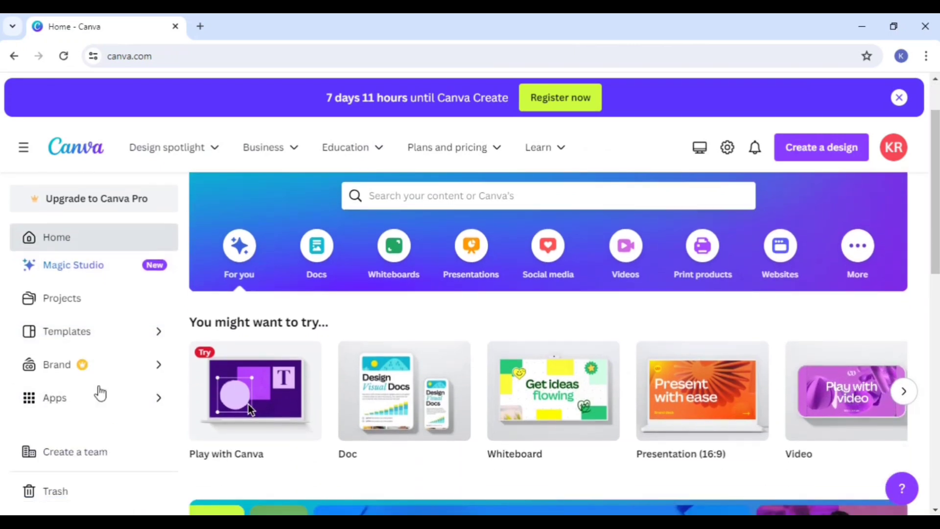
left_click(88, 367)
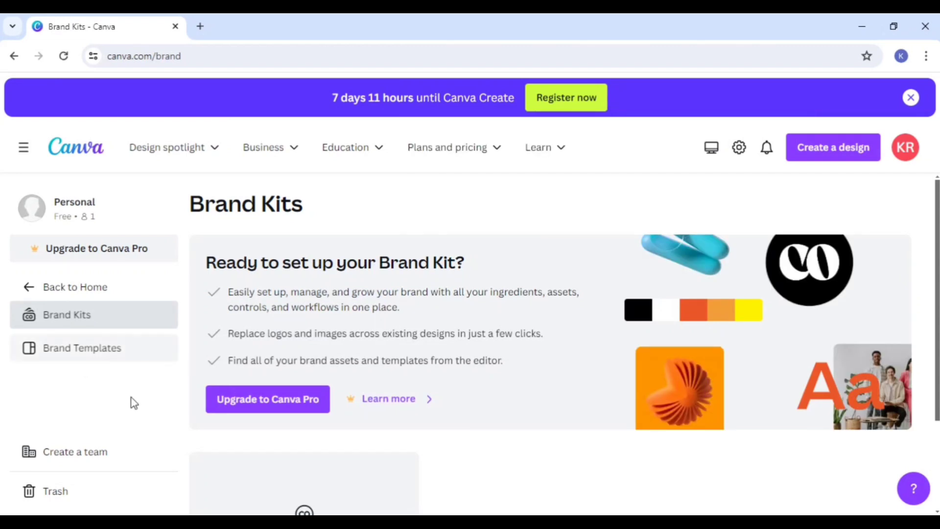
left_click(28, 288)
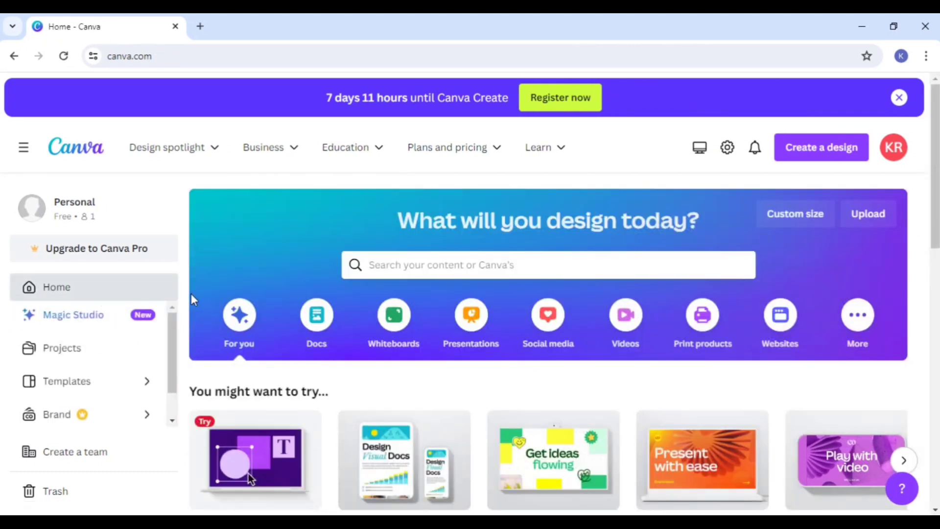
Step: Open the Apps page and examine its trending apps and its new and noteworthy apps
scroll(191, 293, "down", 1)
scroll(115, 397, "down", 3)
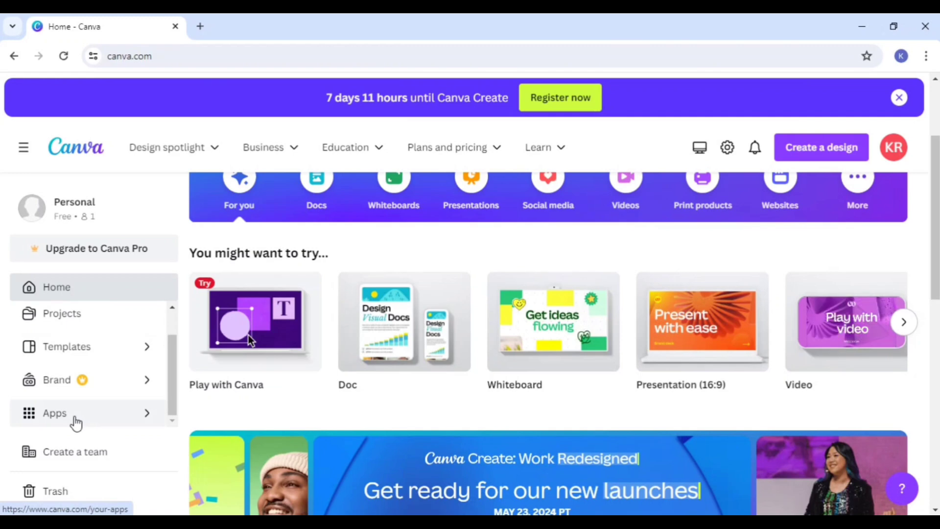
left_click(76, 422)
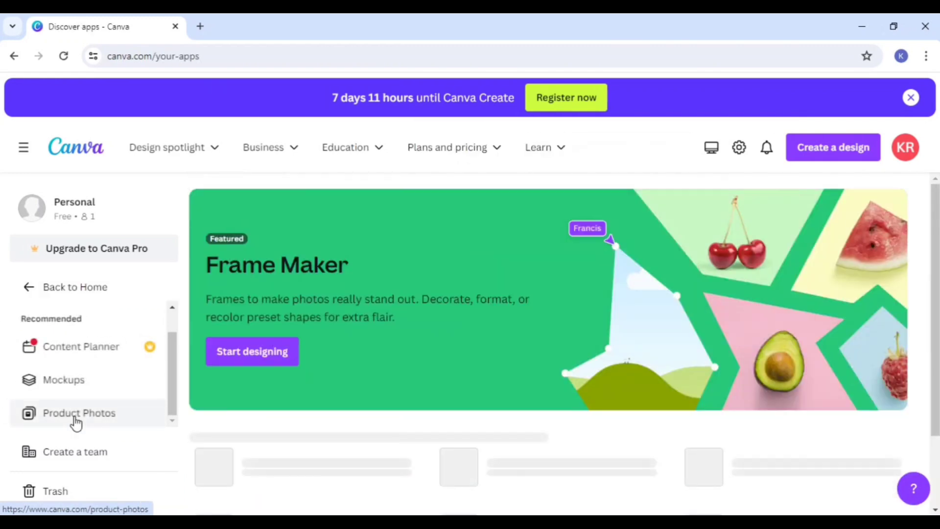
scroll(644, 336, "down", 7)
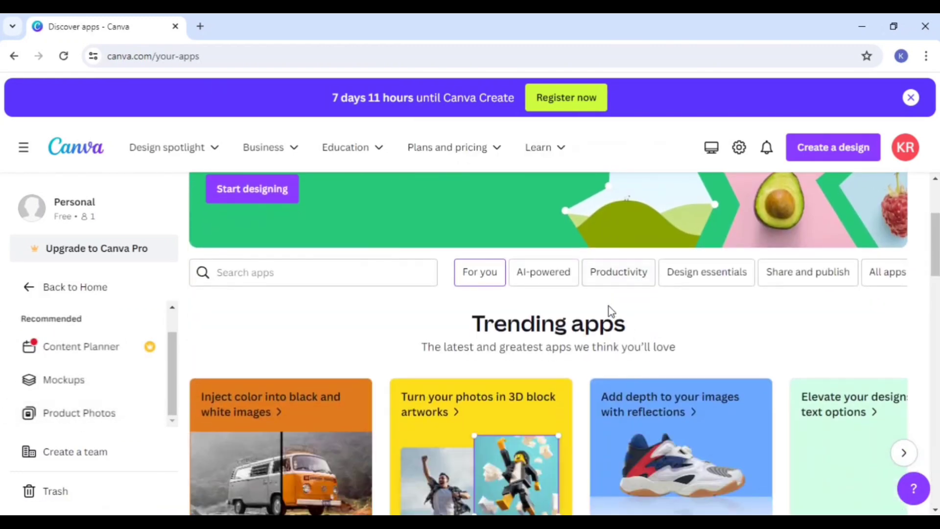
scroll(609, 313, "down", 3)
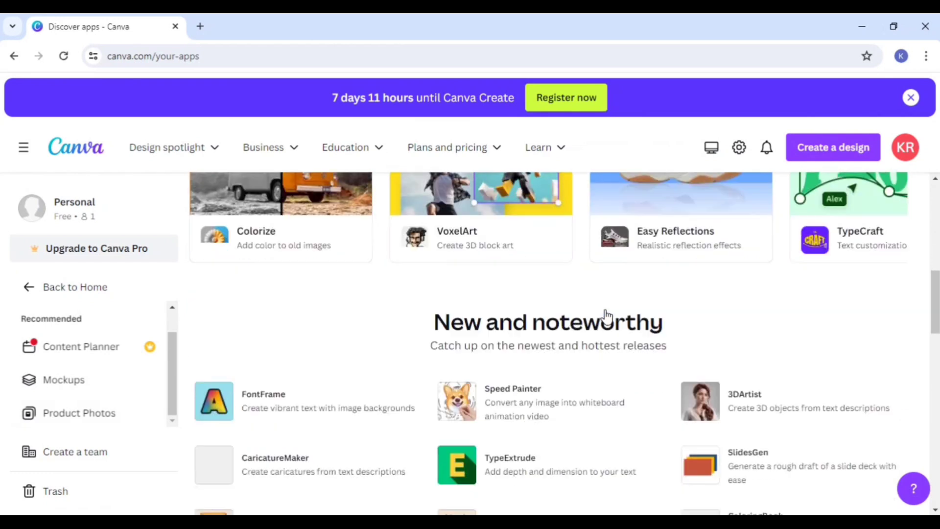
scroll(607, 314, "down", 2)
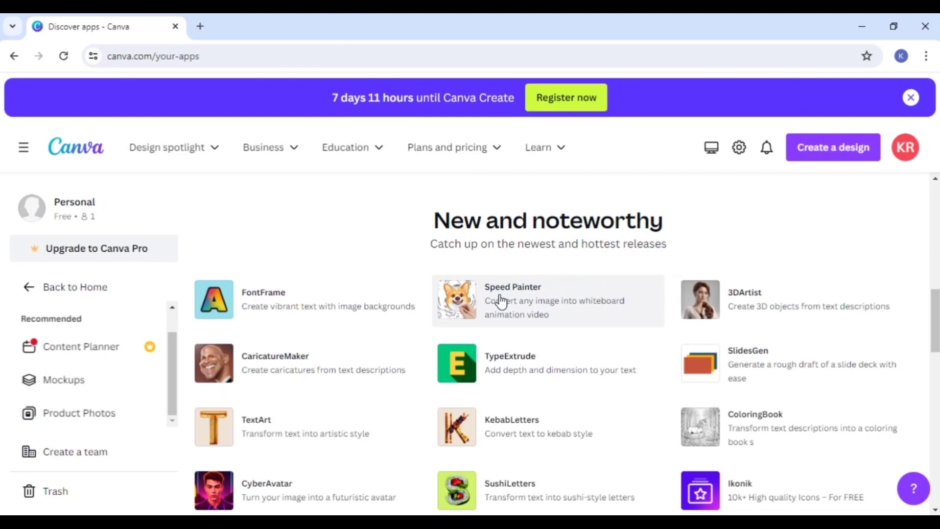
scroll(502, 300, "down", 2)
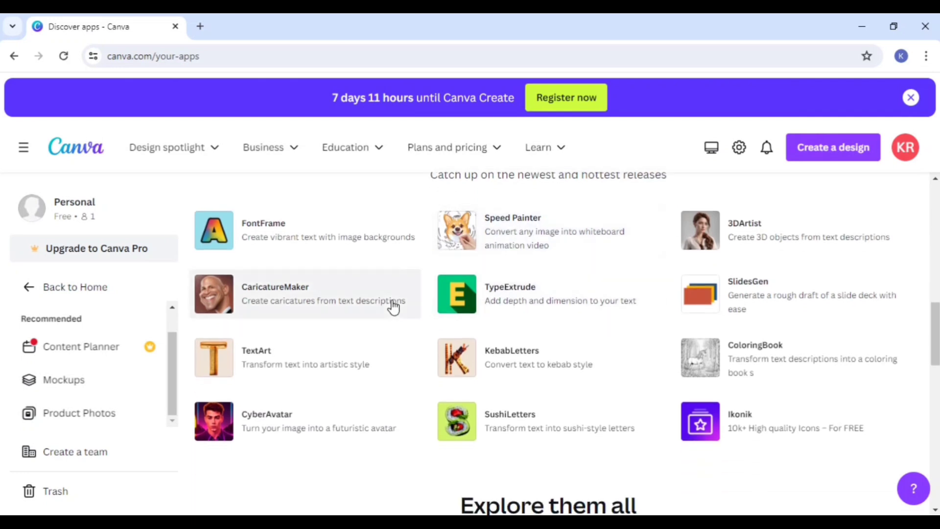
Step: Browse the Productivity, Design essentials, and Share and publish app categories, and go back to the home page
scroll(600, 281, "down", 8)
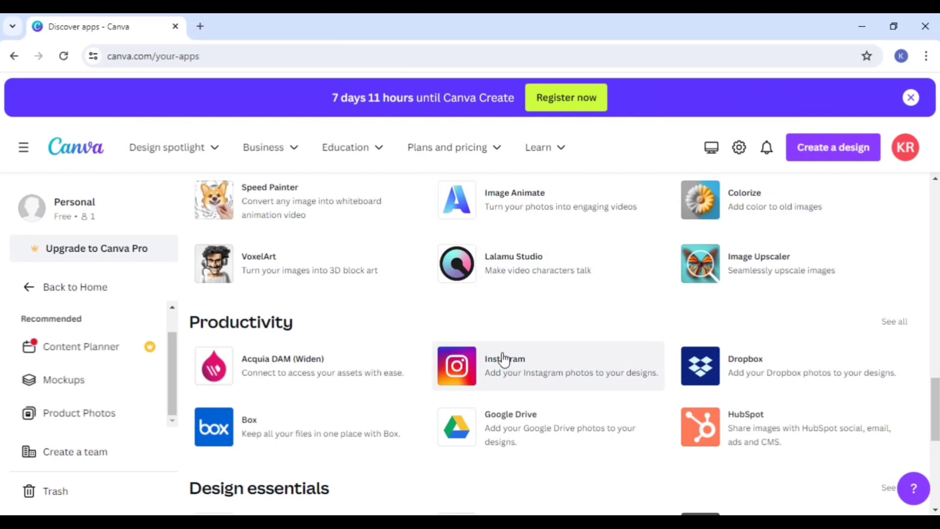
scroll(509, 358, "down", 2)
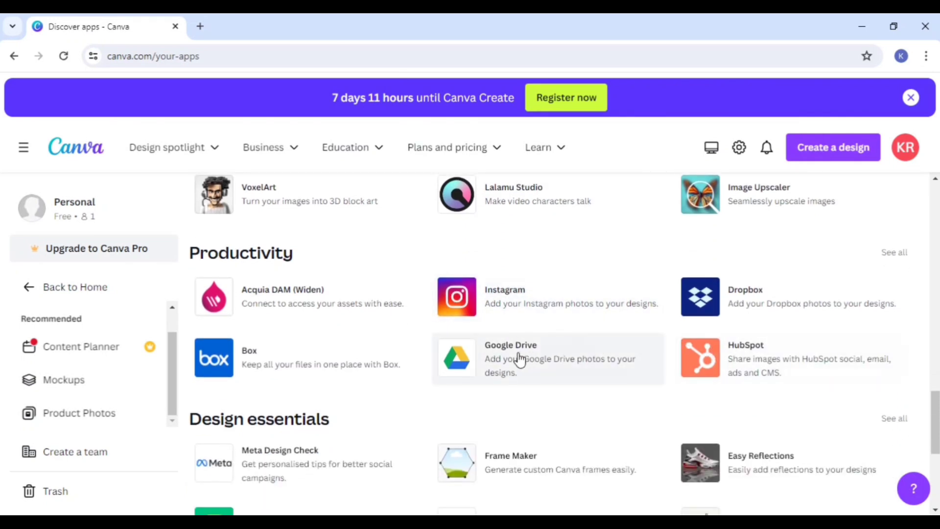
scroll(519, 360, "down", 3)
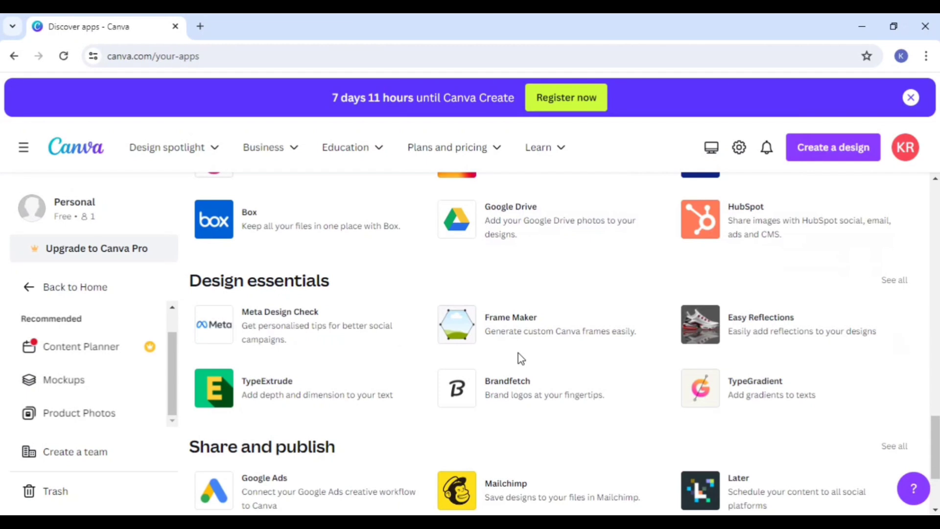
scroll(520, 359, "down", 2)
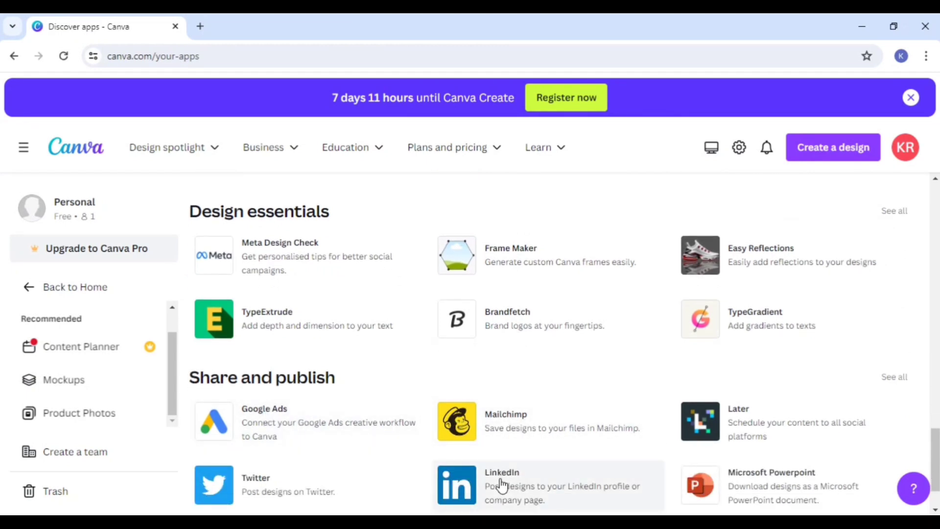
scroll(497, 487, "up", 10)
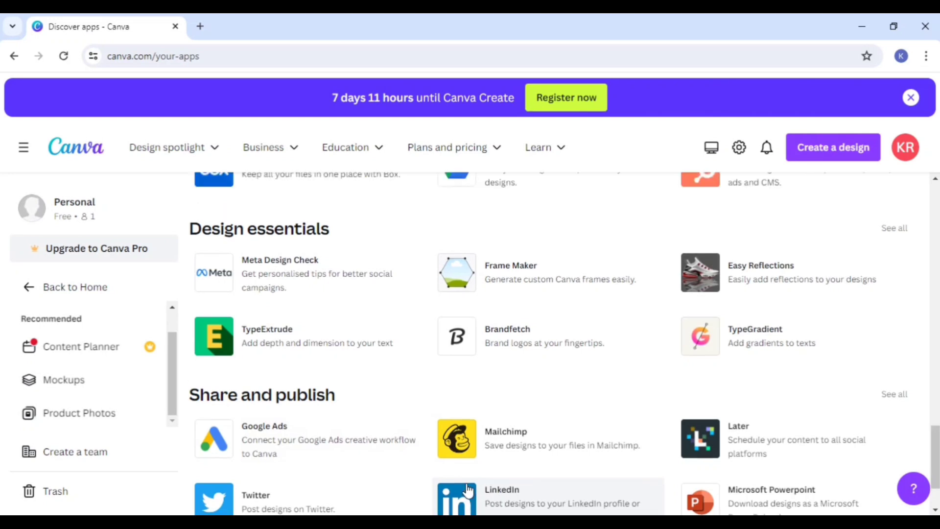
scroll(467, 490, "up", 6)
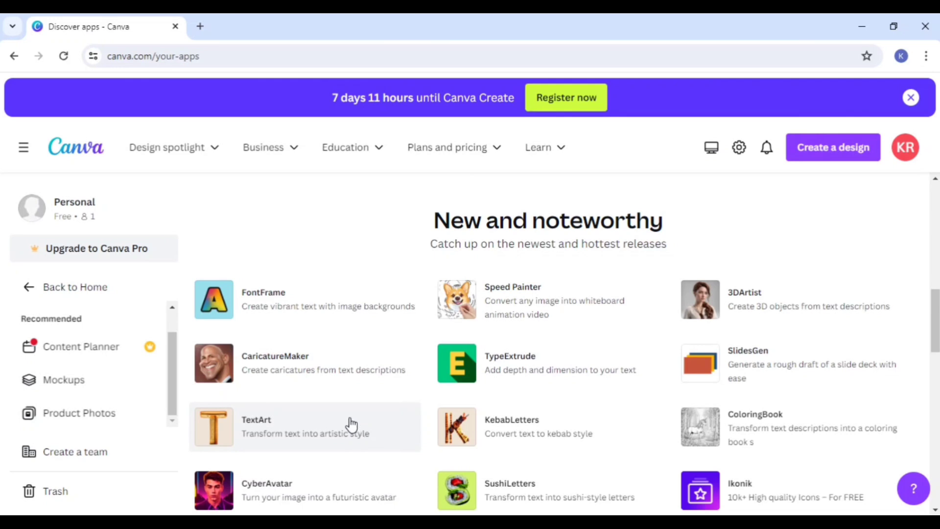
scroll(350, 424, "up", 1)
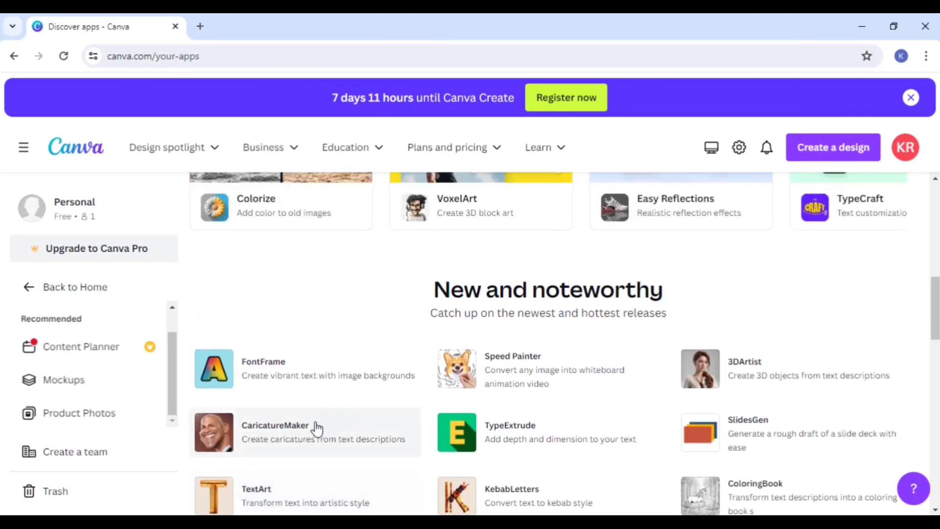
left_click(21, 288)
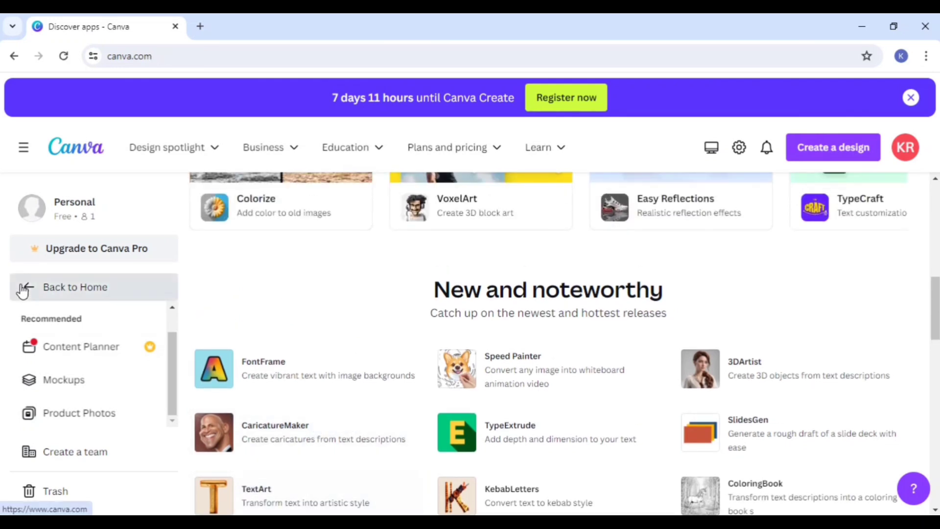
scroll(73, 406, "down", 1)
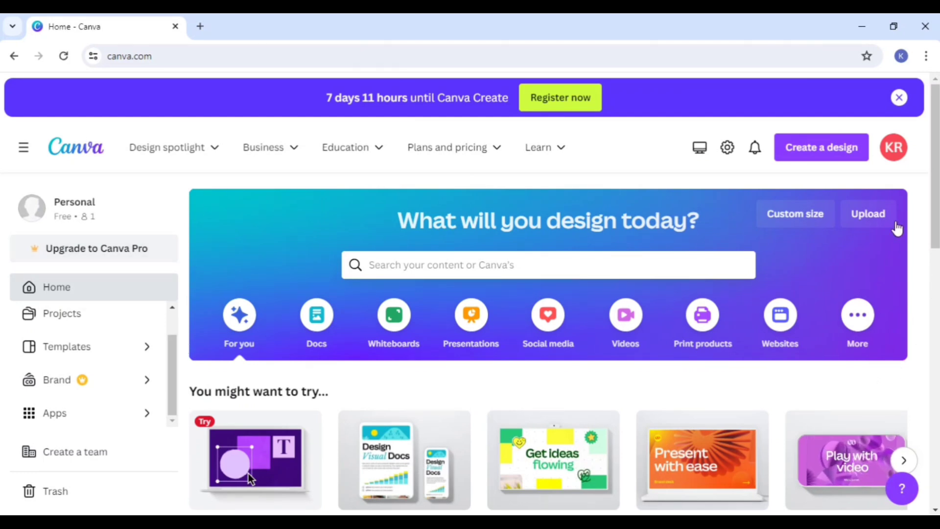
Step: Examine the custom size options for a new design, including width, height, the available units and suggested formats, without creating a design
left_click(797, 219)
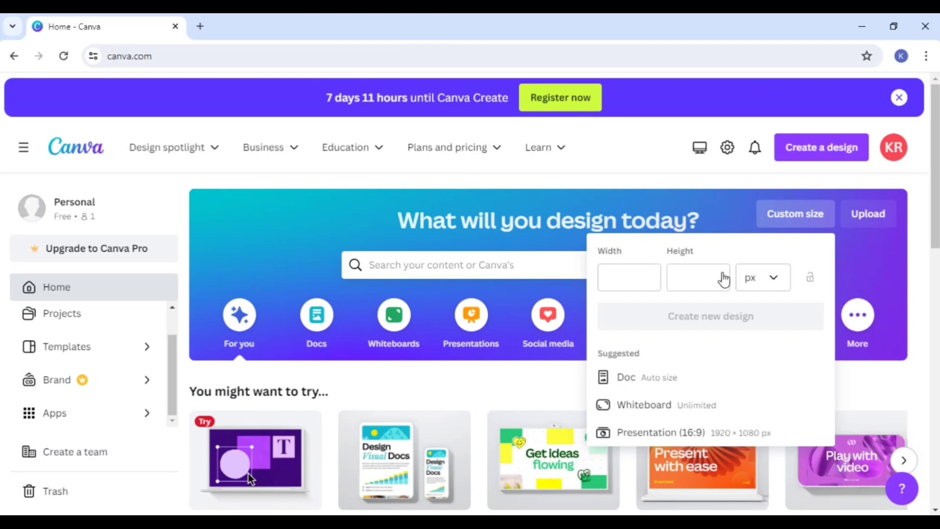
left_click(623, 279)
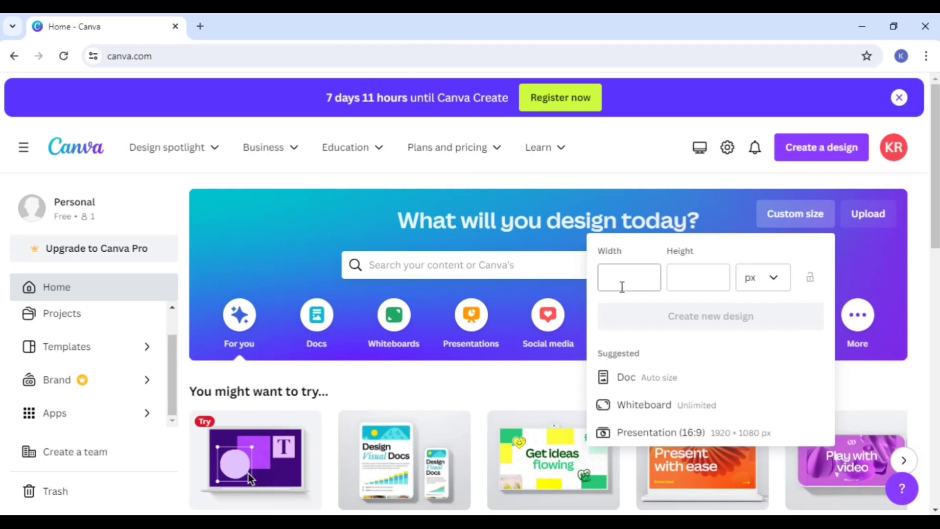
left_click(682, 281)
left_click(766, 285)
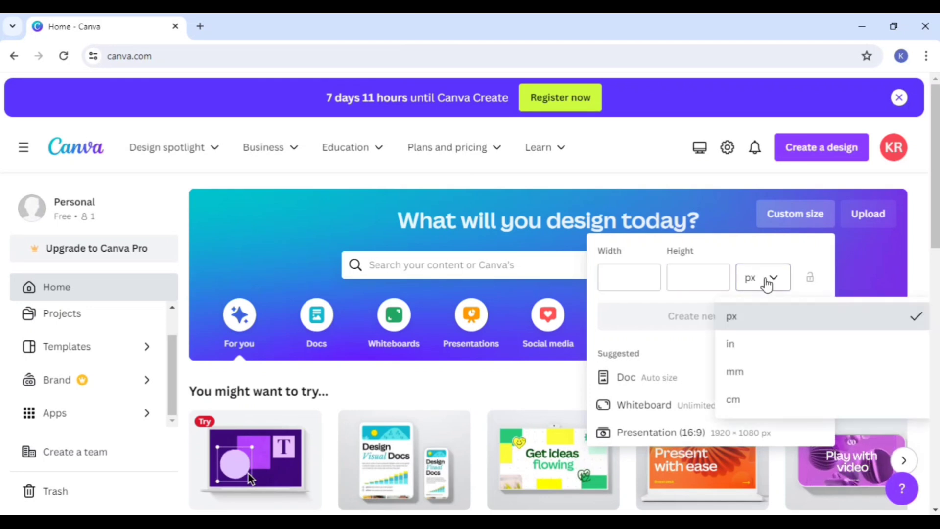
left_click(766, 285)
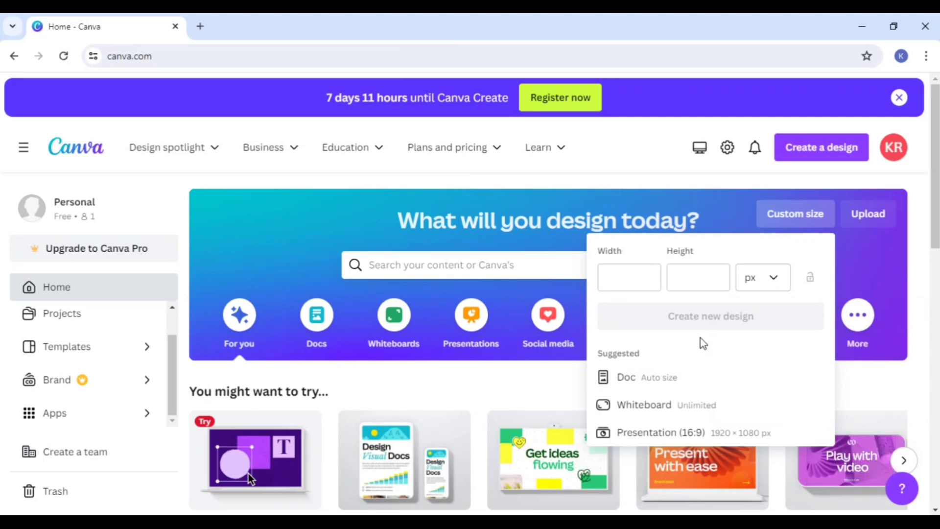
scroll(701, 339, "down", 2)
scroll(700, 344, "up", 2)
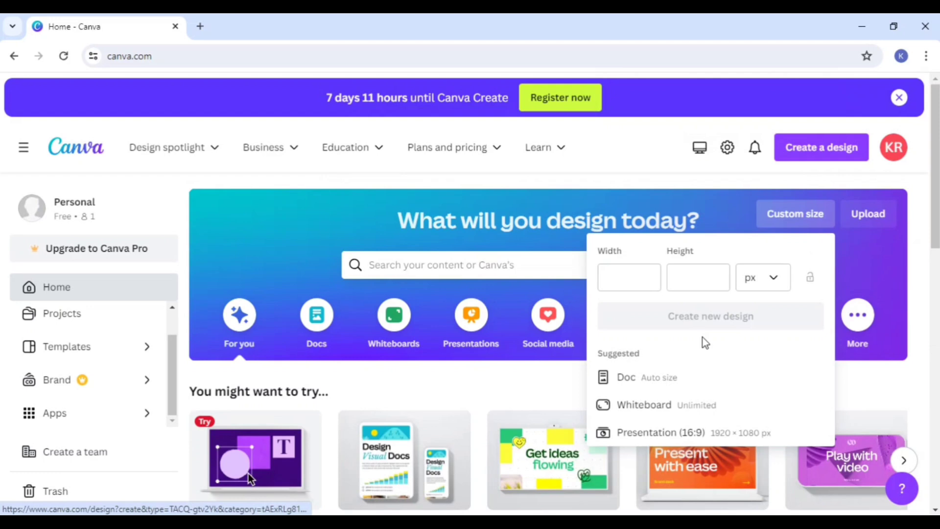
left_click(745, 218)
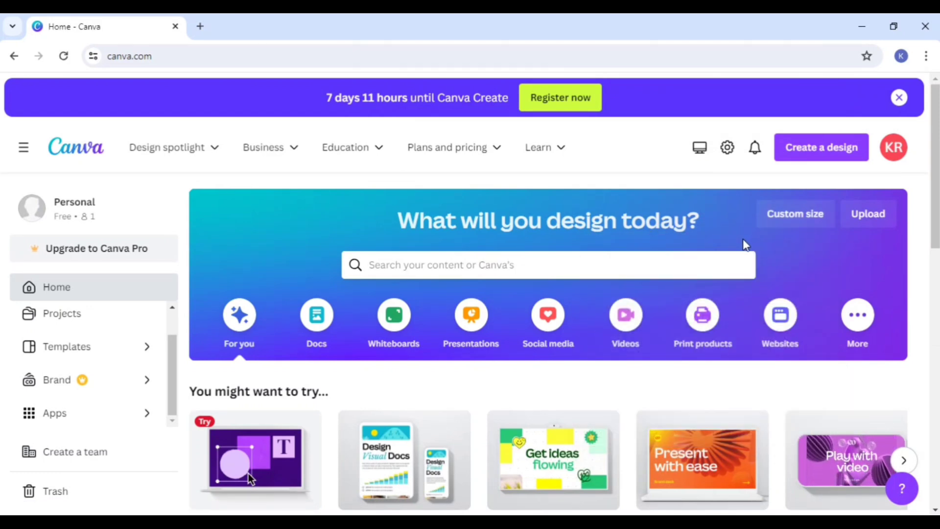
Step: Show the Docs category on the home page and create a document from the Project Plan template
left_click(320, 335)
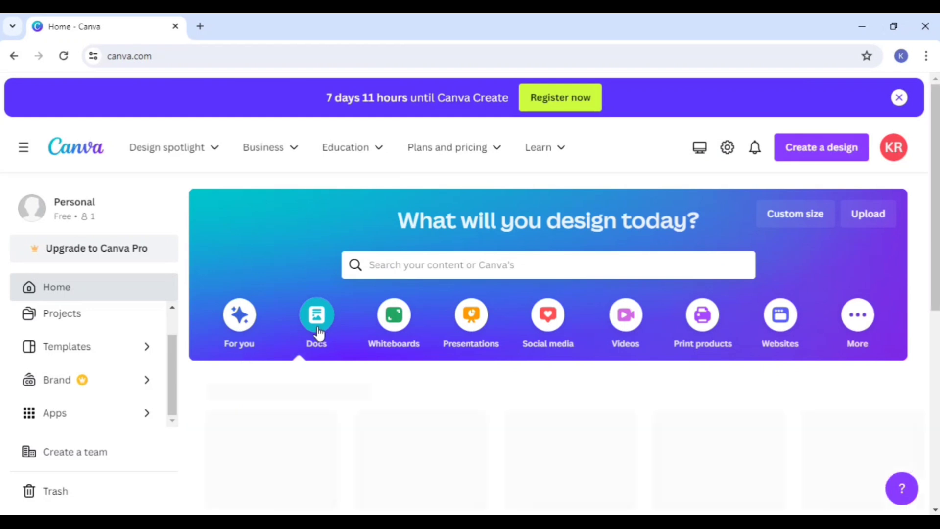
scroll(332, 332, "down", 3)
scroll(331, 333, "down", 5)
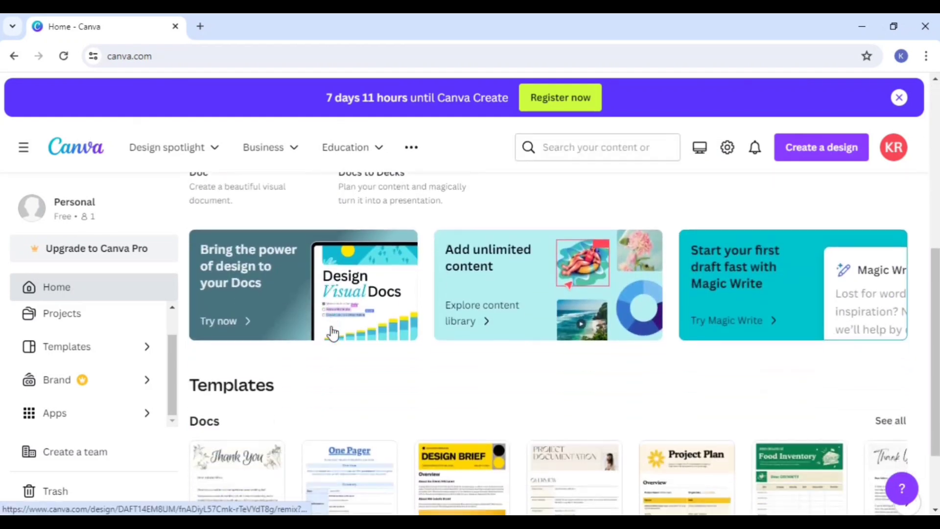
scroll(333, 332, "down", 1)
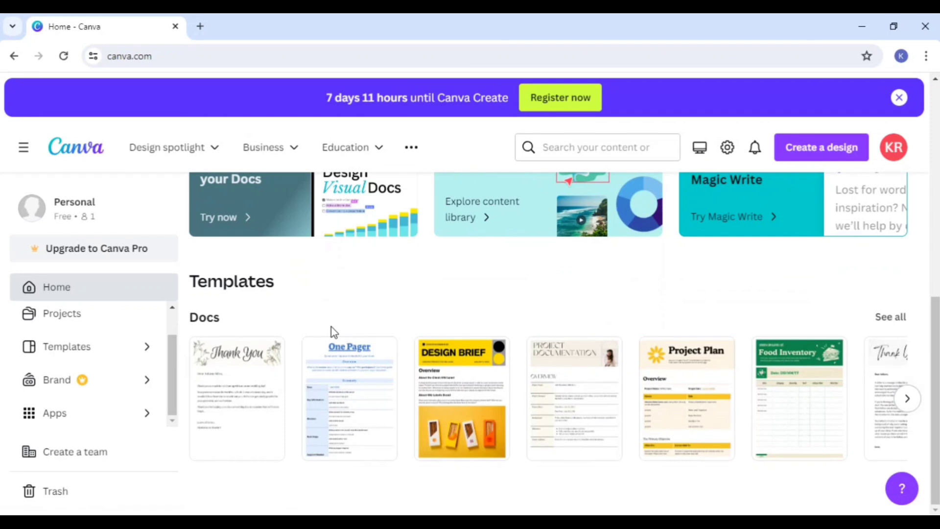
left_click(686, 400)
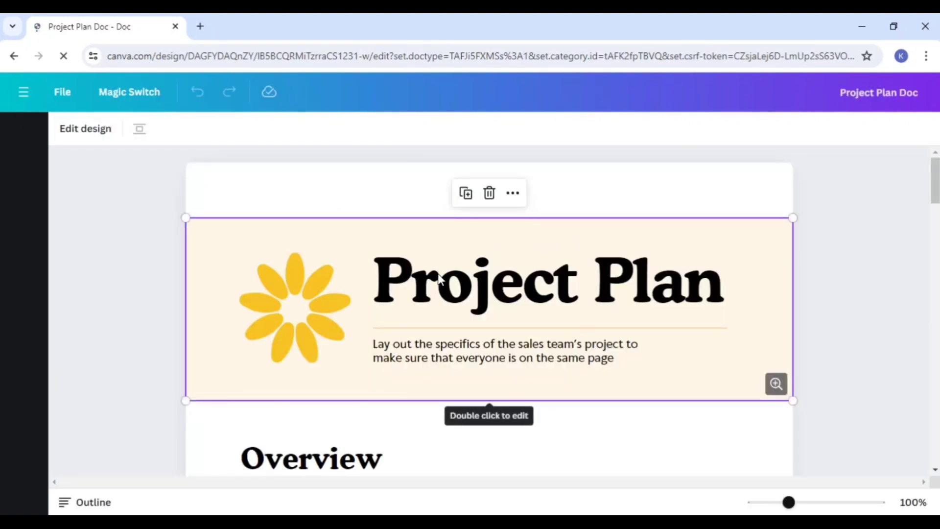
Step: Look through the Project Plan document, open its header banner for editing and finish the two-part editor tour
scroll(522, 296, "down", 3)
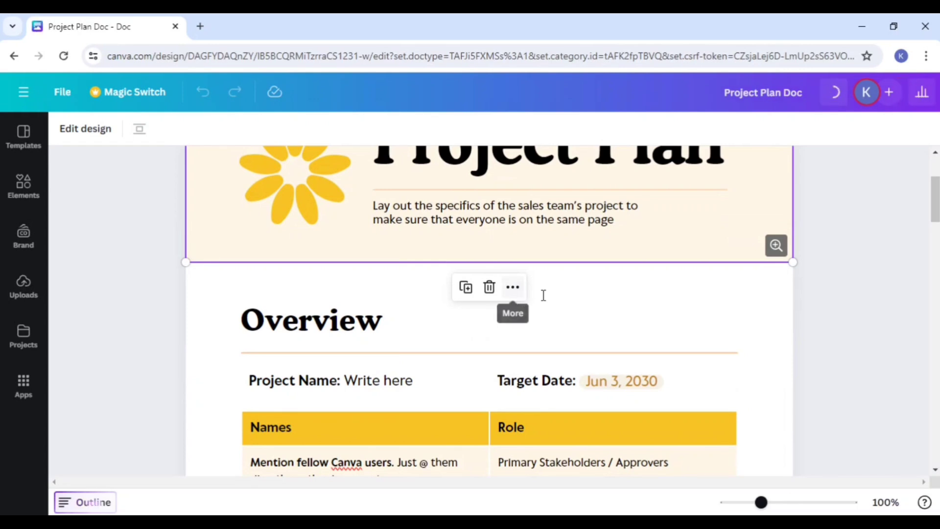
scroll(542, 303, "down", 1)
scroll(421, 311, "up", 4)
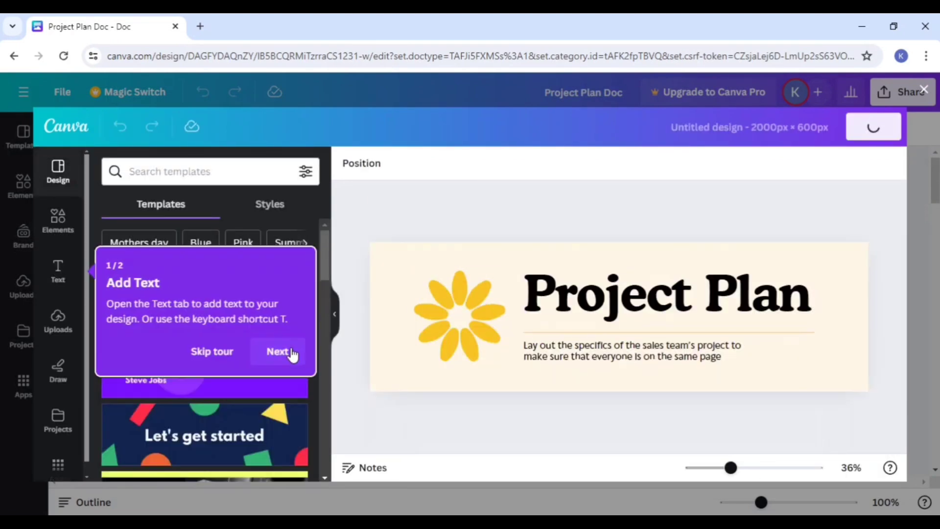
left_click(277, 352)
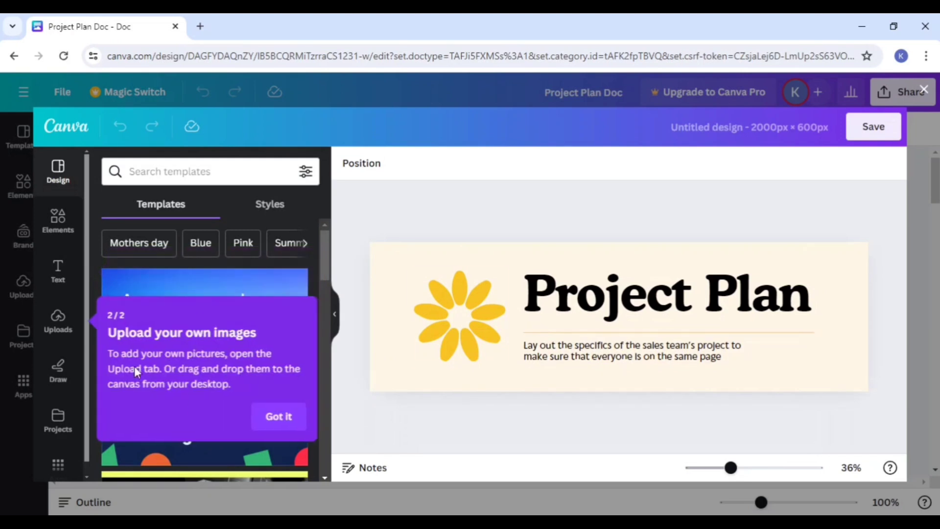
left_click(294, 418)
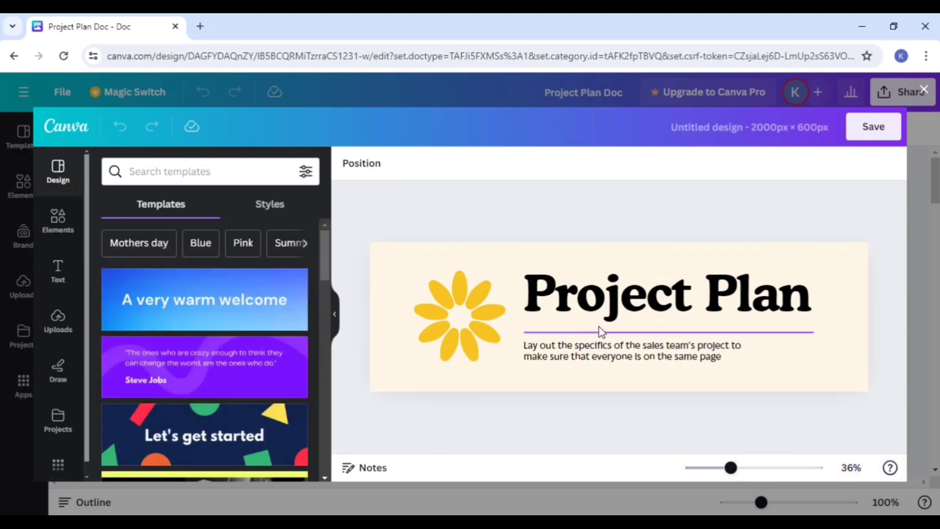
Step: Select the banner's Project Plan title and the description text beneath it to show that they are editable
left_click(682, 305)
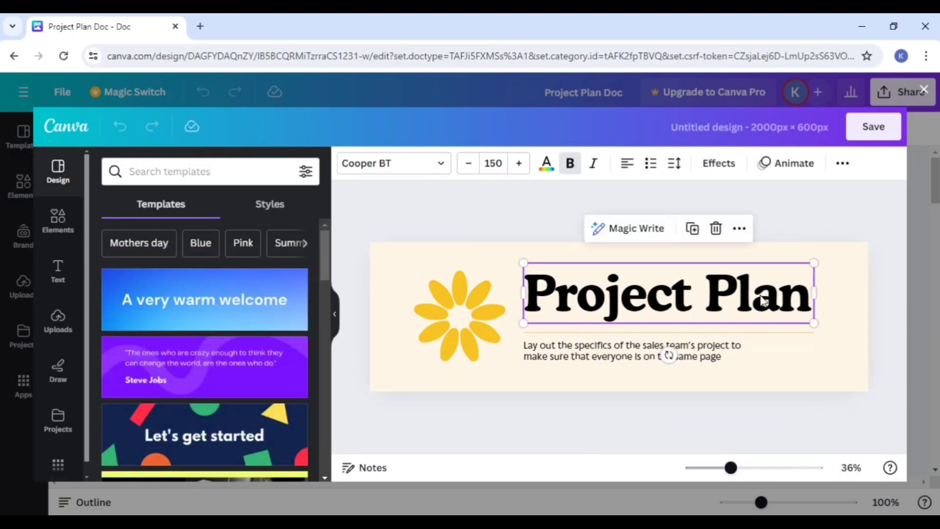
left_click(618, 361)
left_click(559, 302)
Step: Leave the Project Plan document without changes and return to the Canva home page
left_click(14, 56)
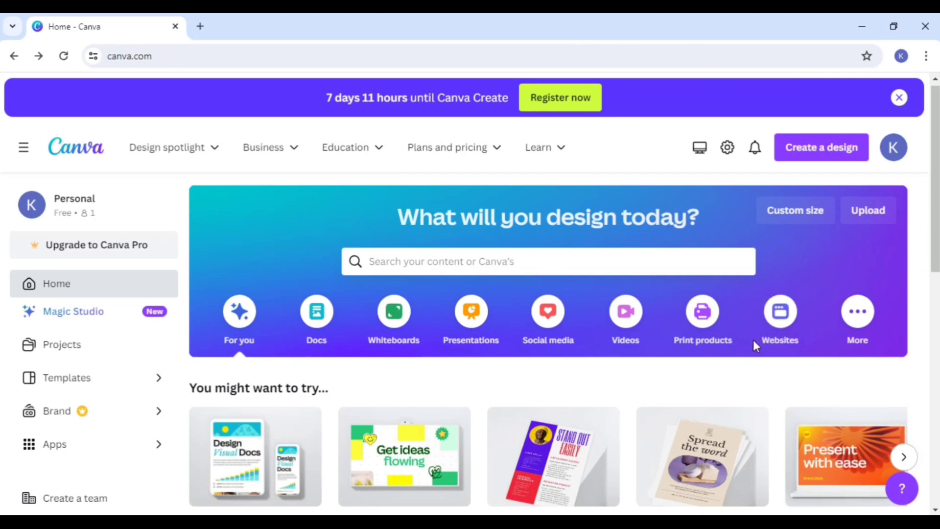
scroll(753, 340, "down", 5)
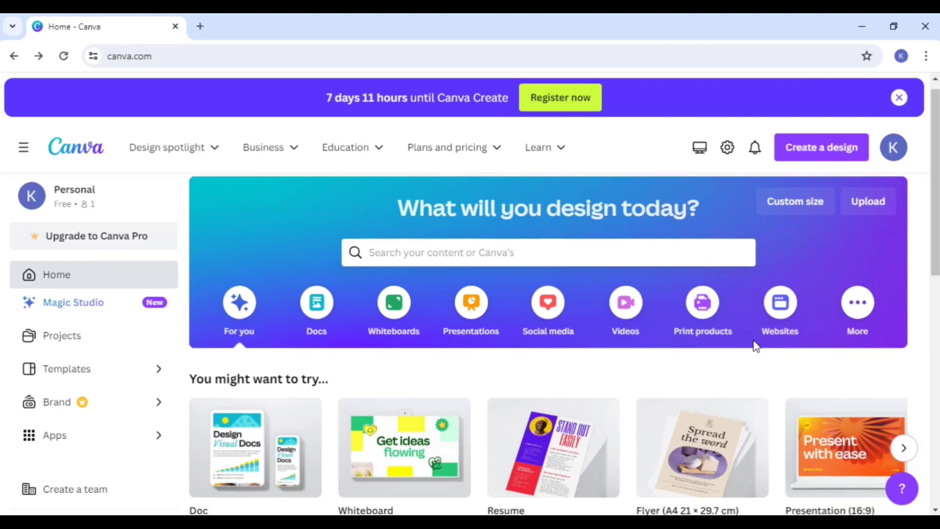
scroll(753, 343, "up", 4)
scroll(752, 350, "up", 2)
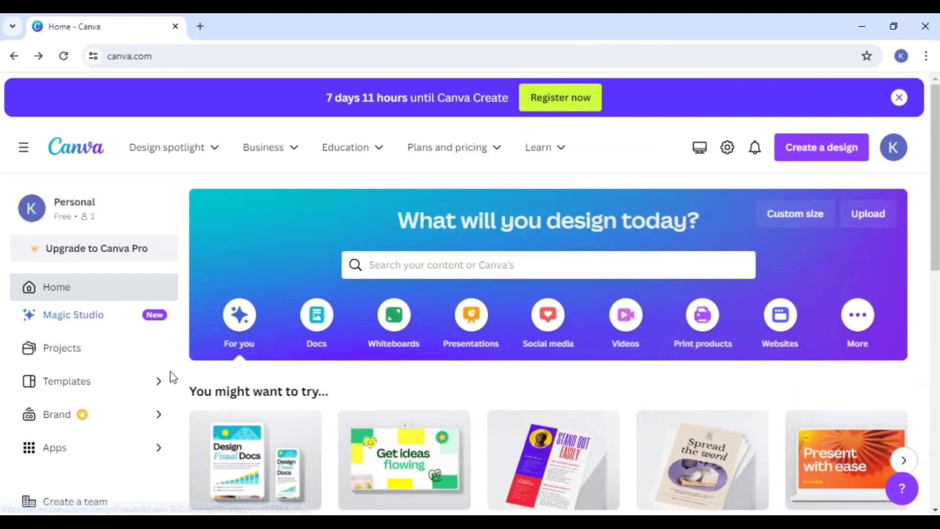
left_click(43, 293)
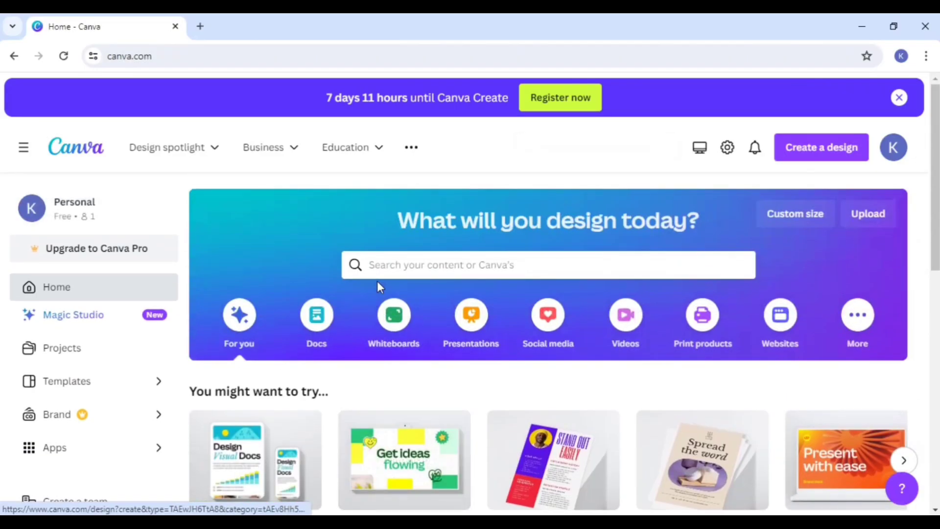
Step: Search the home page for "yo" and compare the suggestions for projects and for templates
left_click(403, 263)
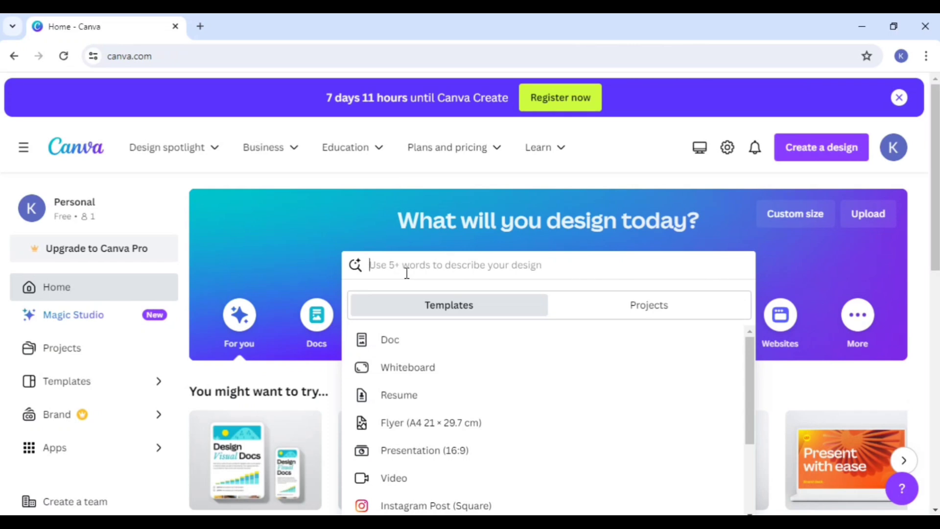
type("yo")
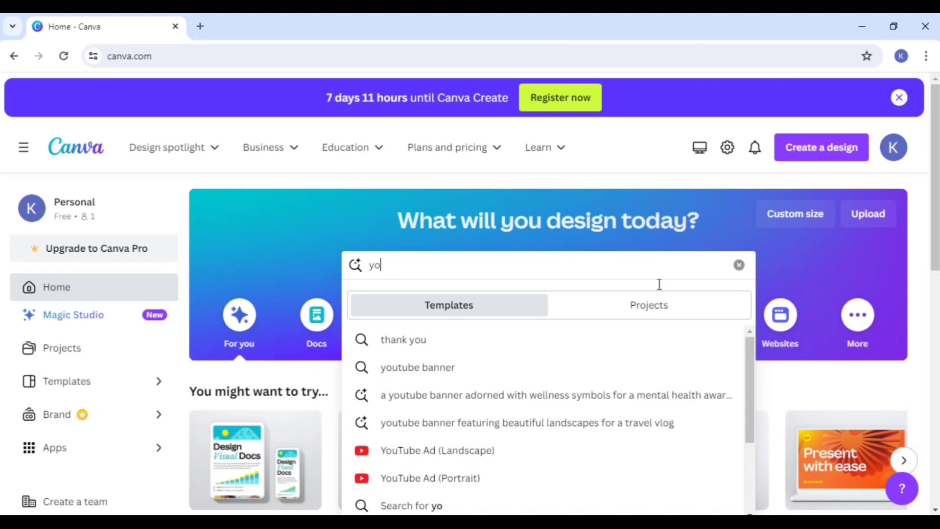
left_click(659, 306)
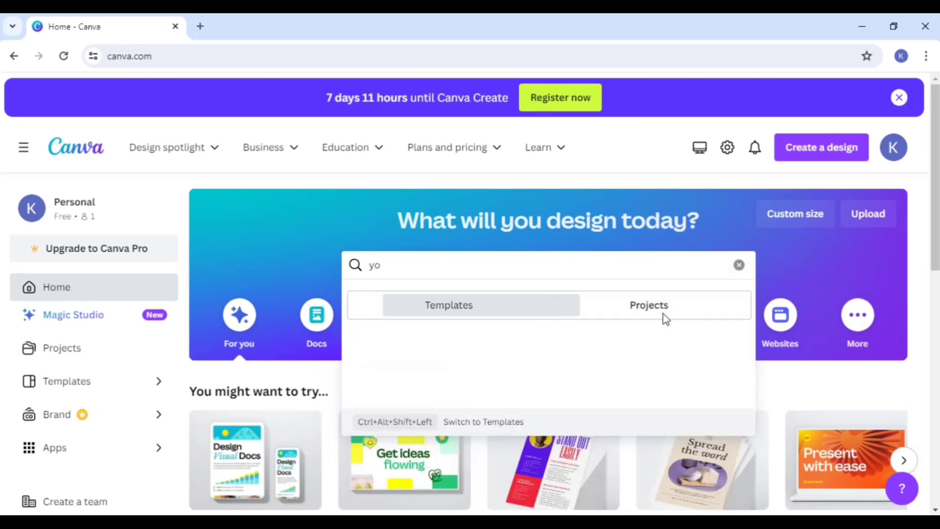
left_click(514, 314)
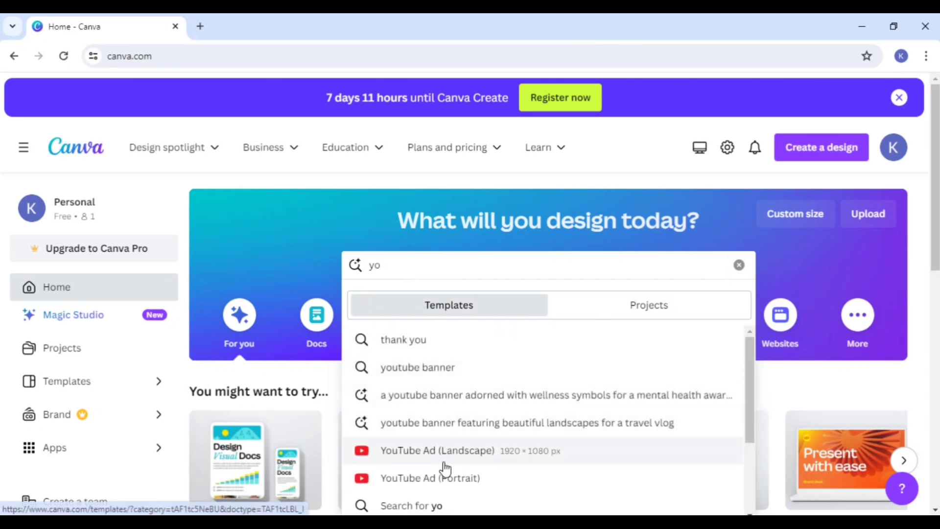
scroll(418, 392, "down", 2)
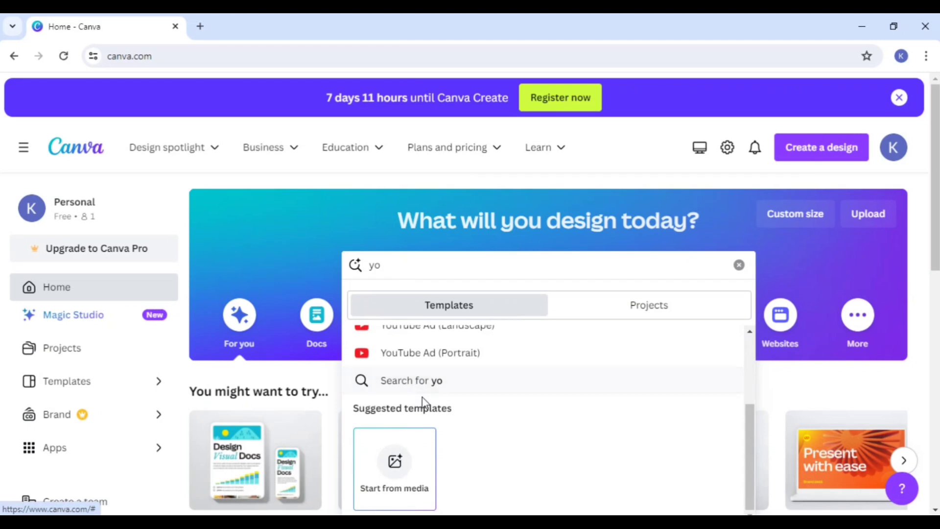
scroll(421, 396, "up", 3)
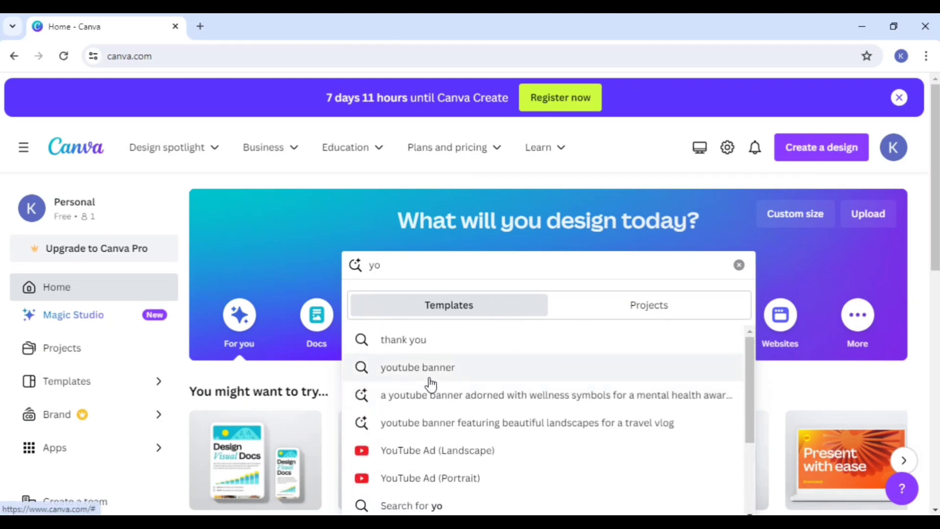
Step: Browse the YouTube Ad (Landscape) templates and create a blank design in that format
left_click(444, 458)
scroll(484, 328, "down", 1)
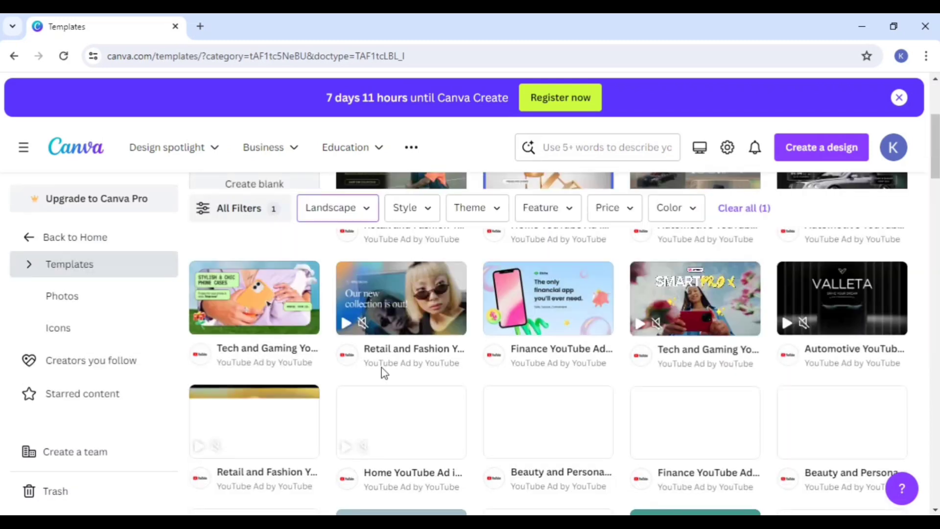
scroll(374, 379, "up", 2)
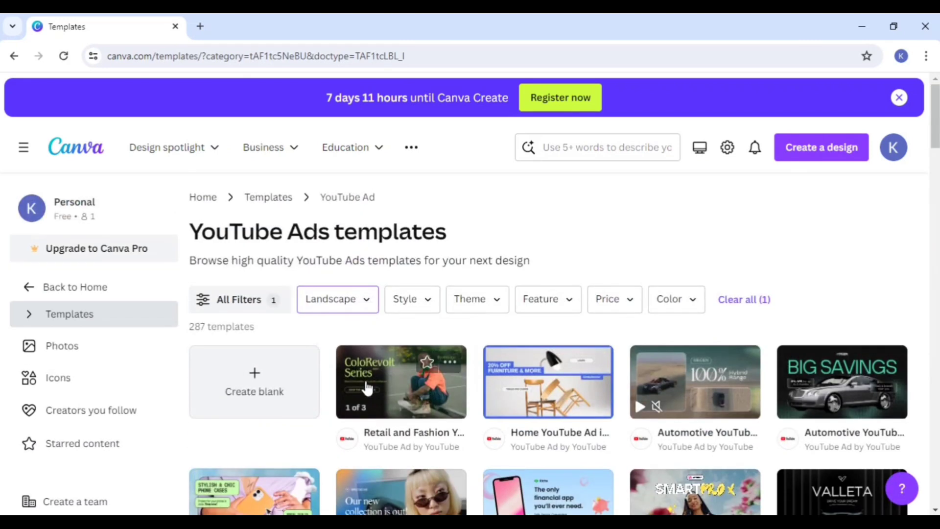
left_click(251, 382)
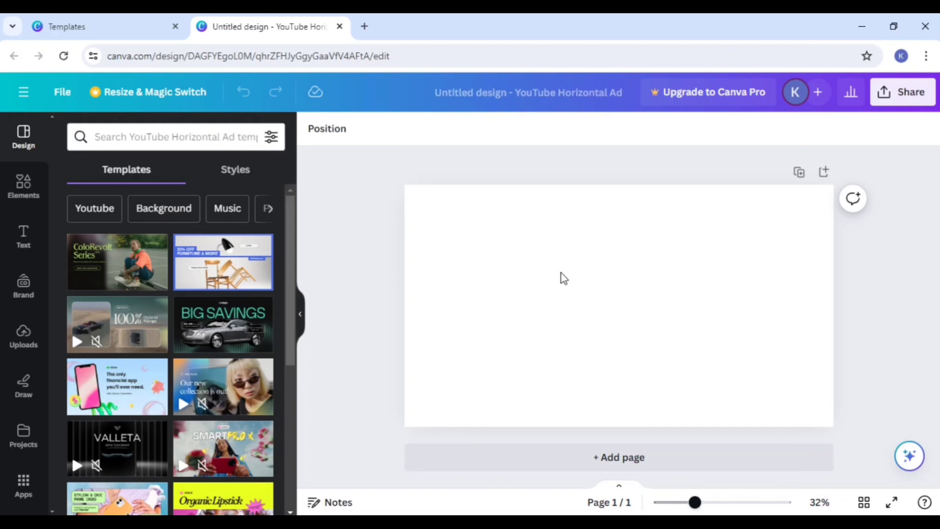
Step: Apply the first page of the Retail and Fashion YouTube Ad in Black Neon Green Retro Film Style template to the blank page
left_click(458, 281)
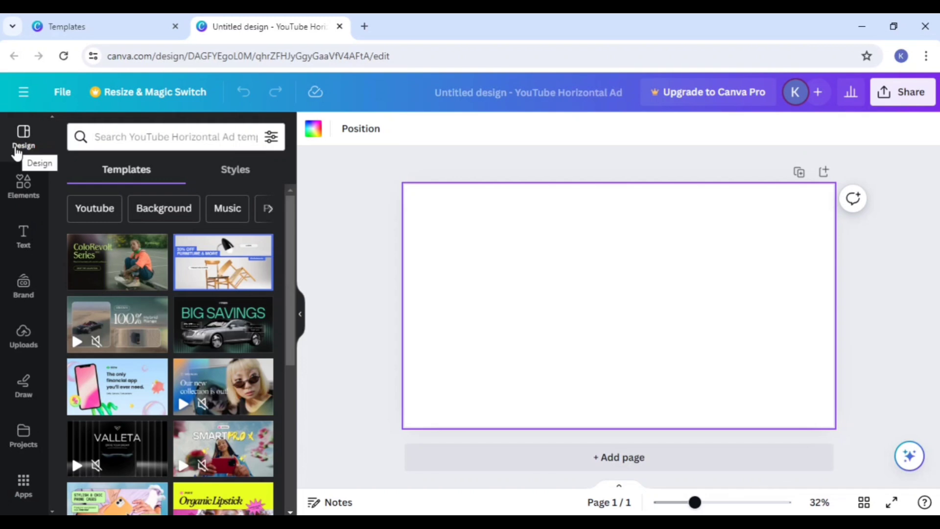
mouse_move(119, 268)
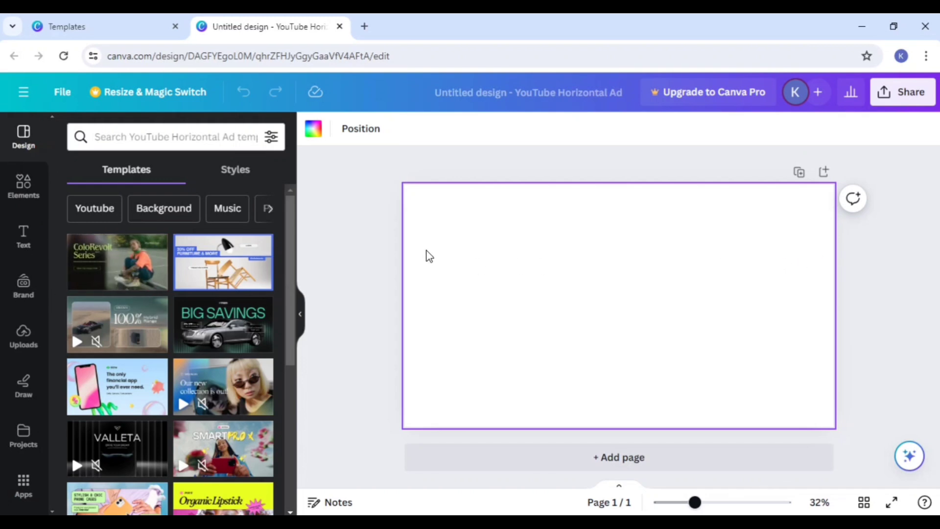
scroll(171, 294, "down", 2)
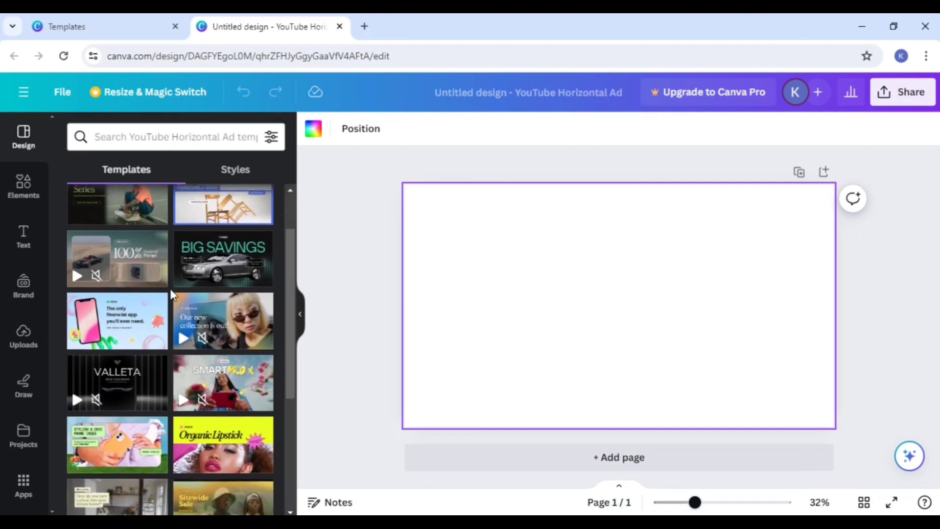
scroll(172, 293, "up", 2)
left_click(124, 274)
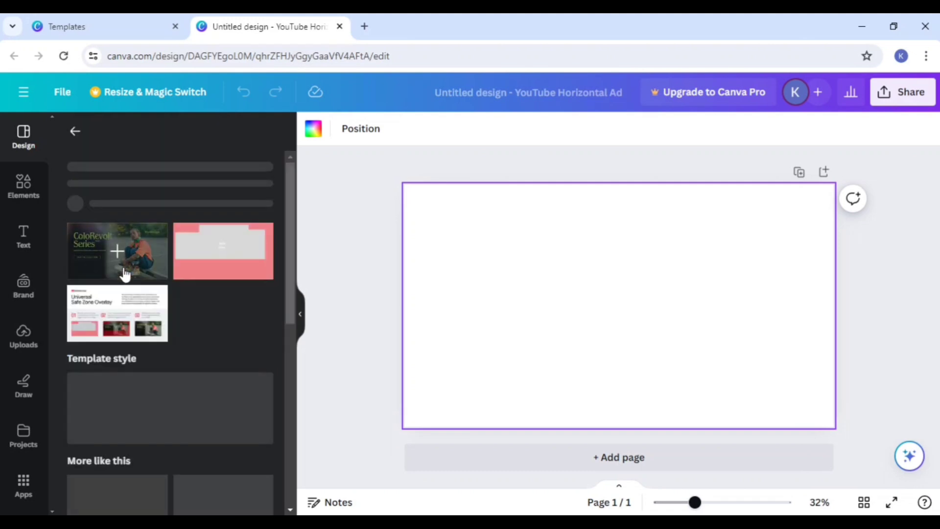
left_click(113, 338)
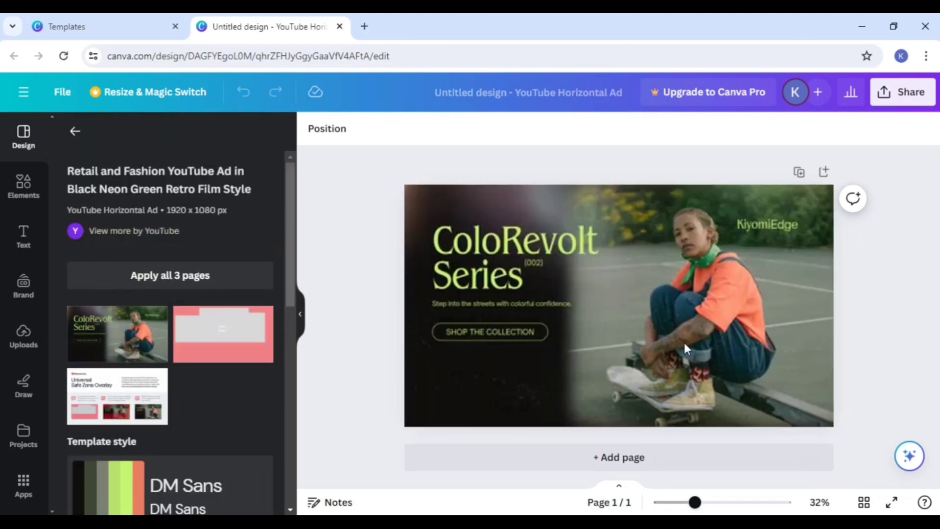
Step: Put the "ColoRevolt Series" heading into text editing and highlight part of its wording without changing it
left_click(492, 244)
left_click(491, 245)
left_click(522, 262)
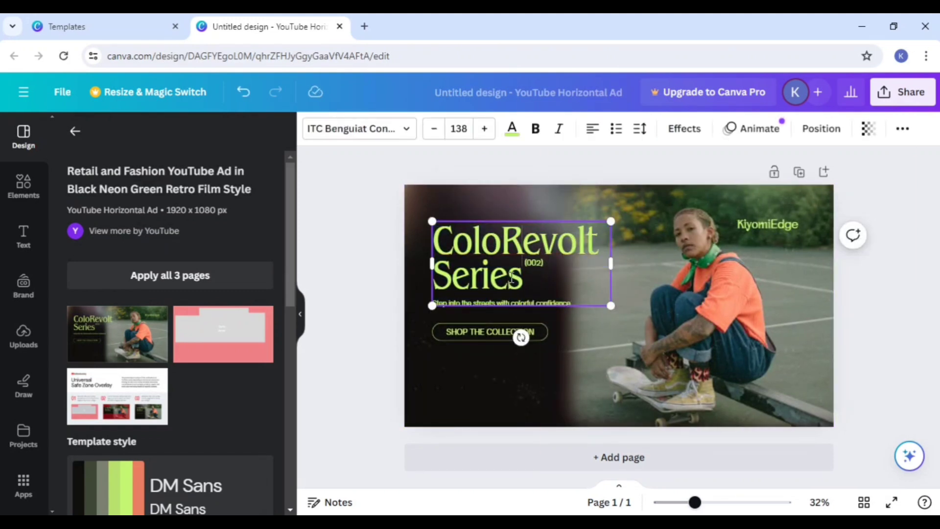
left_click_drag(511, 278, 447, 234)
left_click(529, 278)
left_click_drag(527, 283, 426, 235)
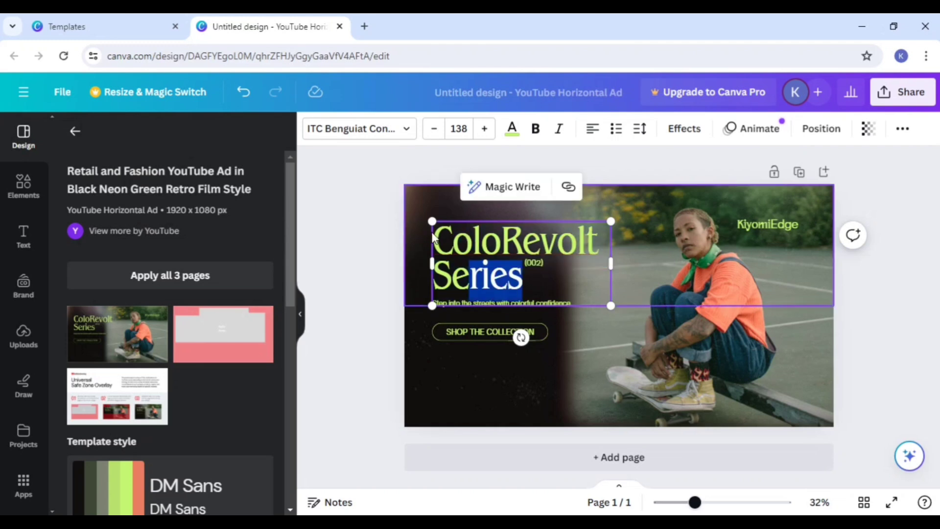
left_click(523, 257)
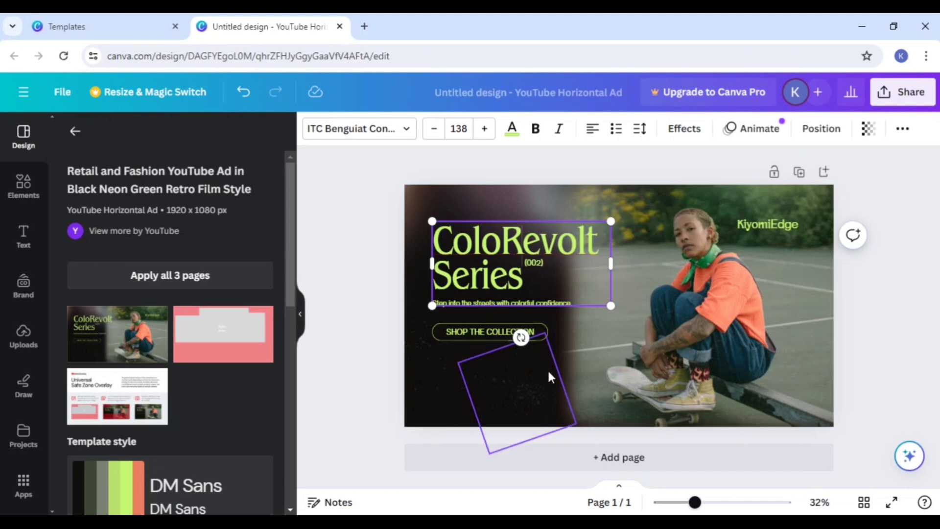
Step: Add a second page to the design and browse the available shapes, graphics, stickers and AI image generator elements
left_click(560, 457)
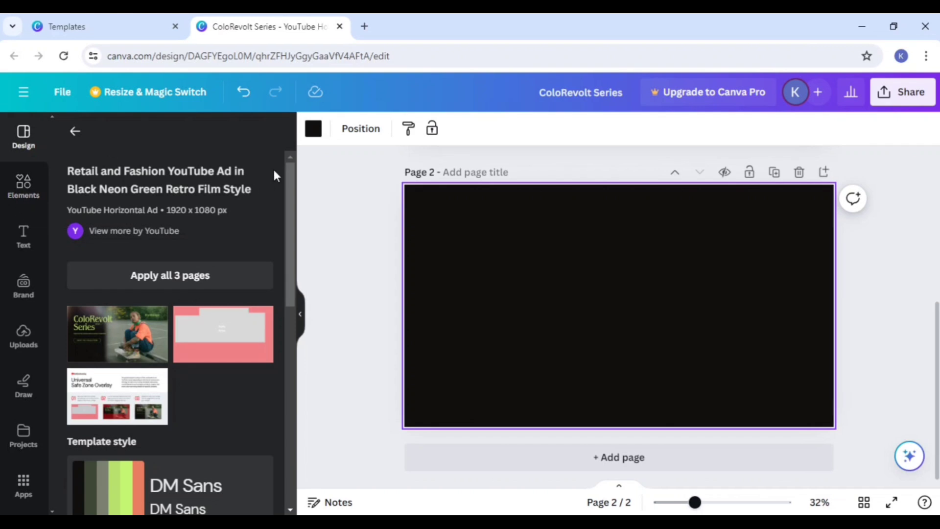
left_click(28, 198)
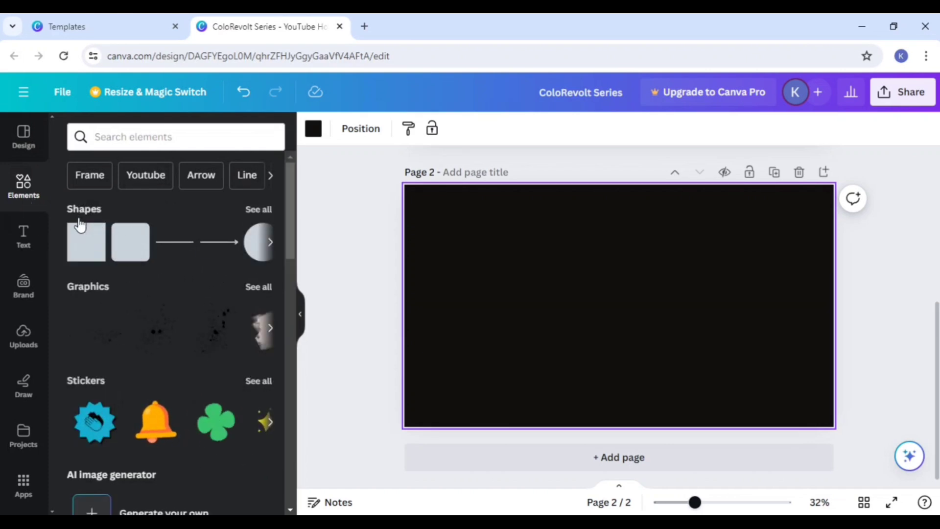
scroll(98, 305, "down", 2)
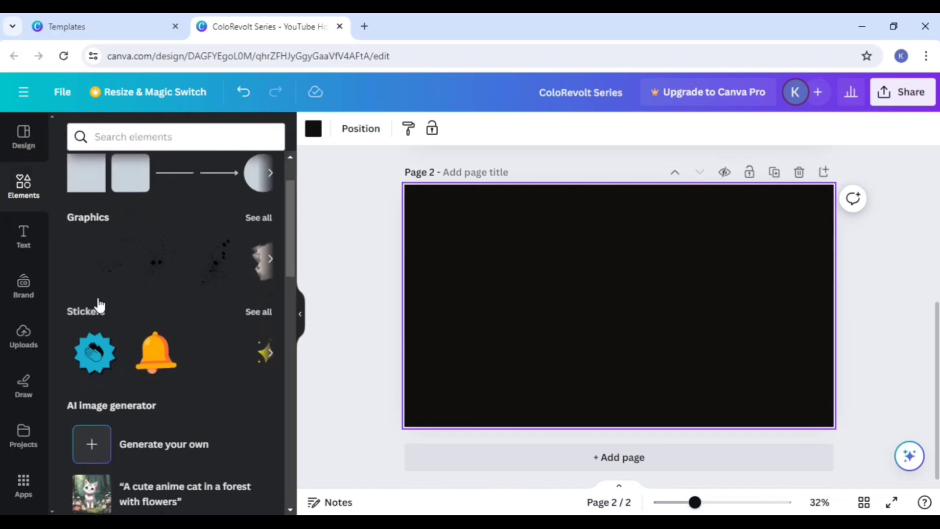
scroll(103, 308, "down", 2)
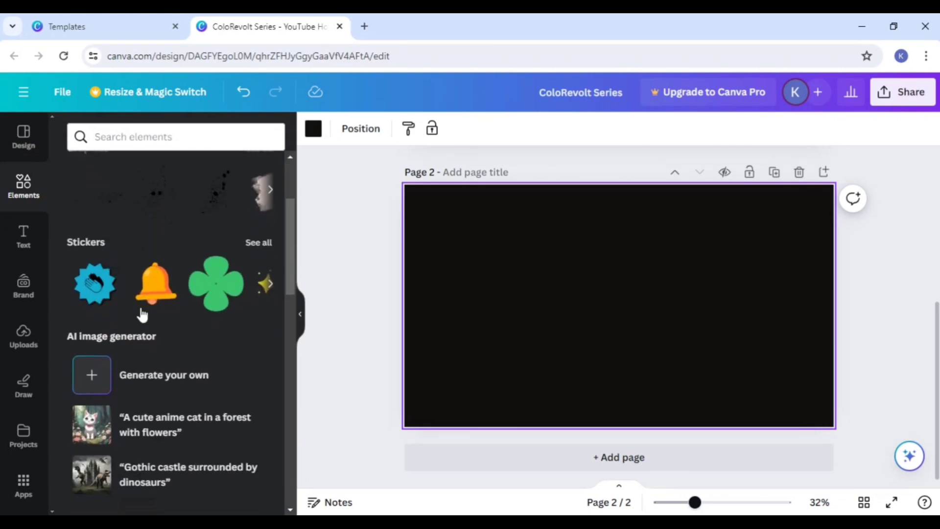
scroll(140, 323, "down", 2)
scroll(142, 338, "up", 5)
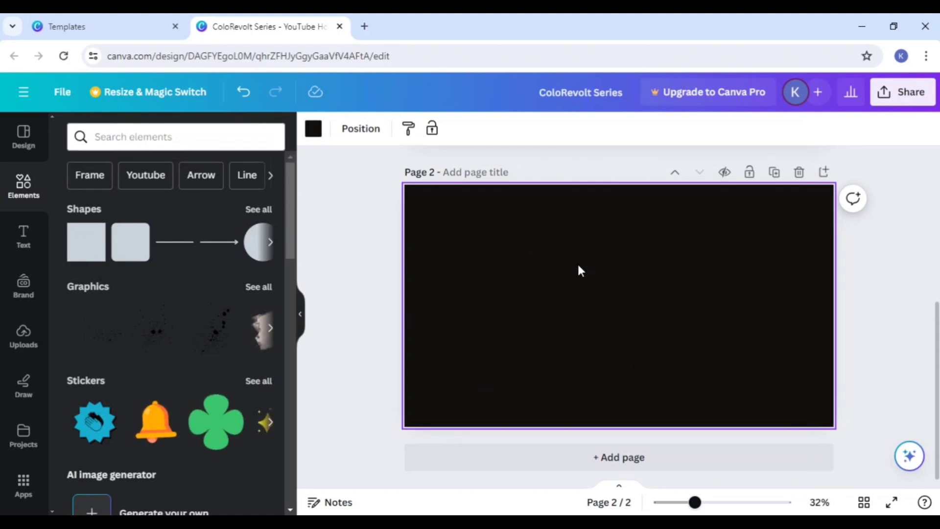
Step: Set the background color of page 2 to white (#ffffff) from the document colors
left_click(315, 129)
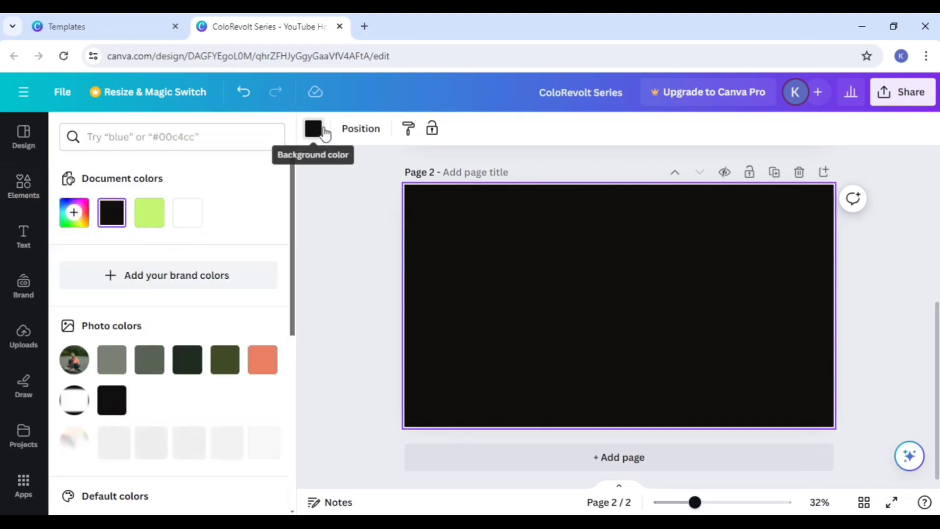
left_click(314, 129)
left_click(314, 129)
left_click(314, 129)
left_click(314, 130)
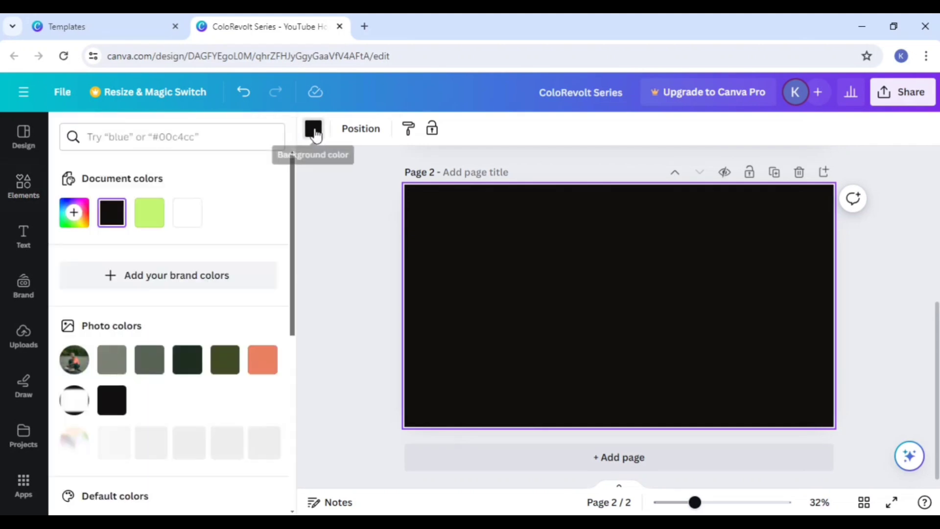
left_click(315, 130)
left_click(314, 130)
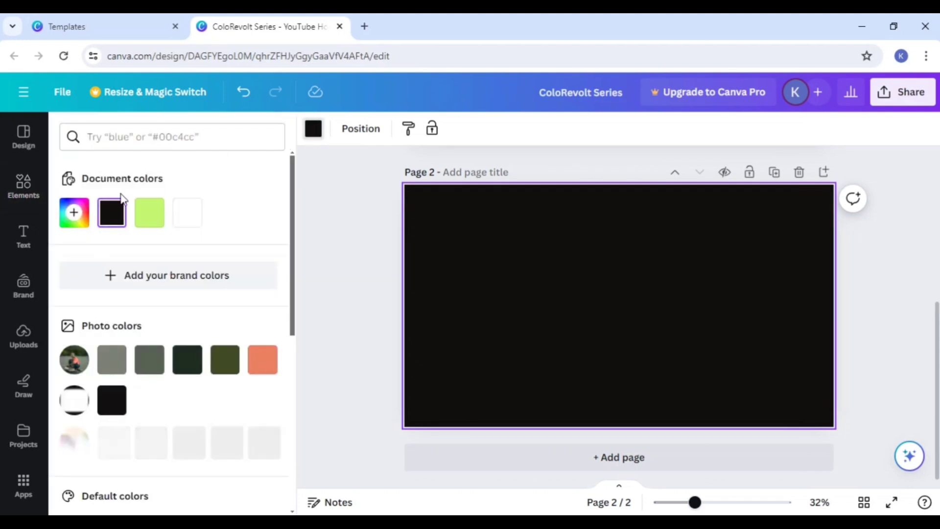
left_click(184, 215)
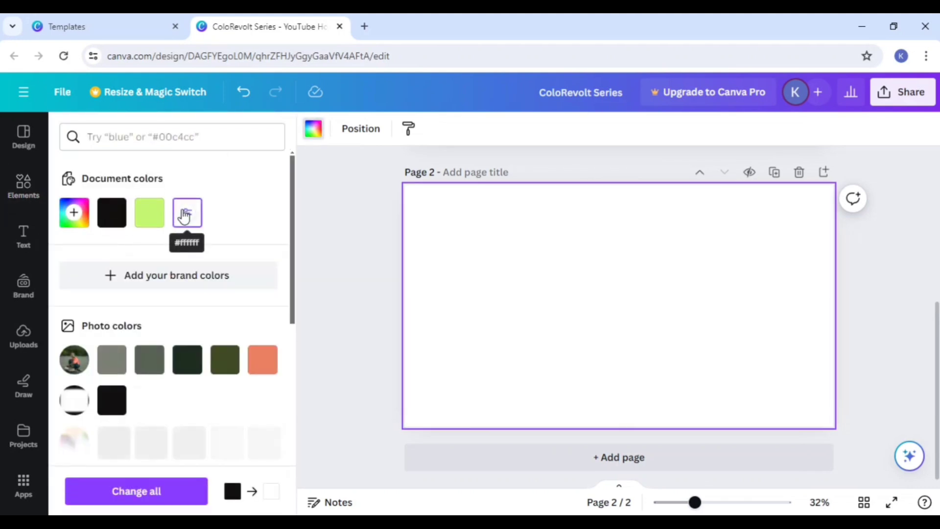
Step: Browse the photo, solid and gradient colors and try the black-to-gold gradient as page 2's background
scroll(197, 384, "down", 3)
scroll(196, 385, "down", 5)
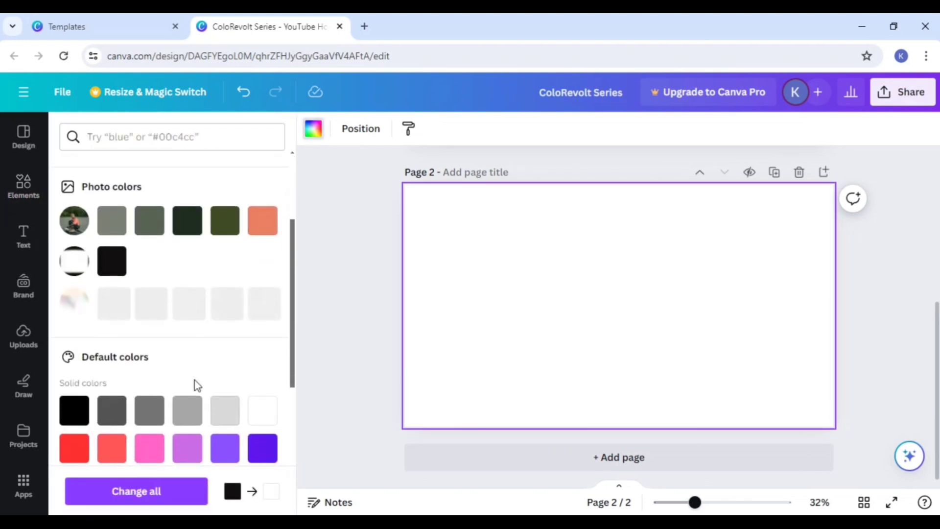
scroll(199, 388, "down", 1)
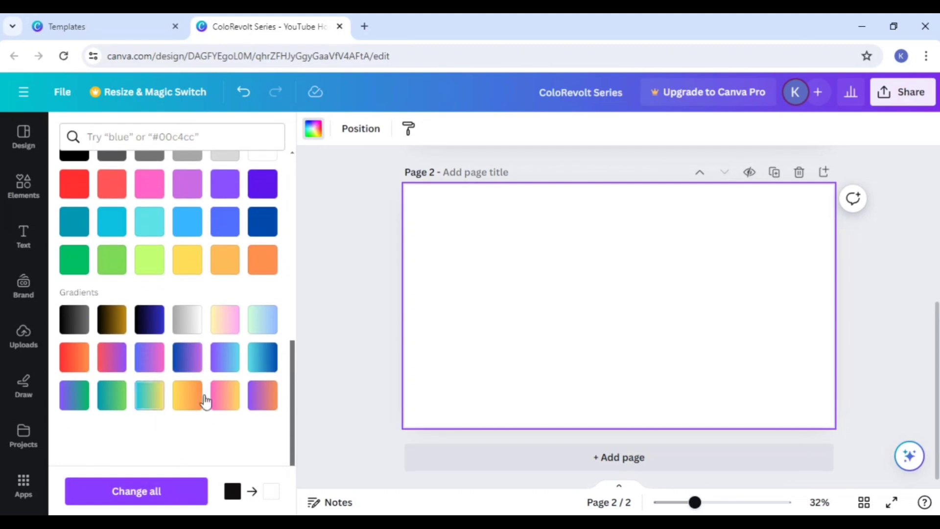
scroll(182, 388, "up", 10)
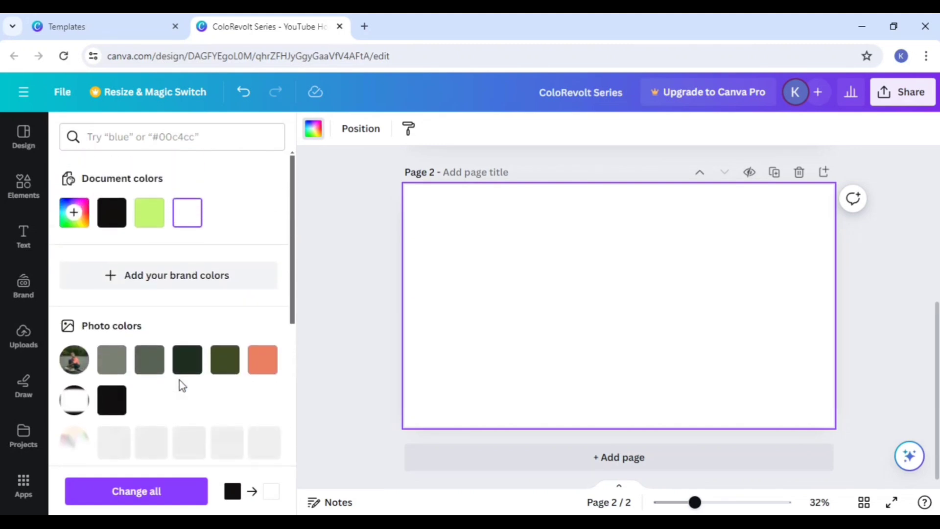
scroll(180, 380, "down", 10)
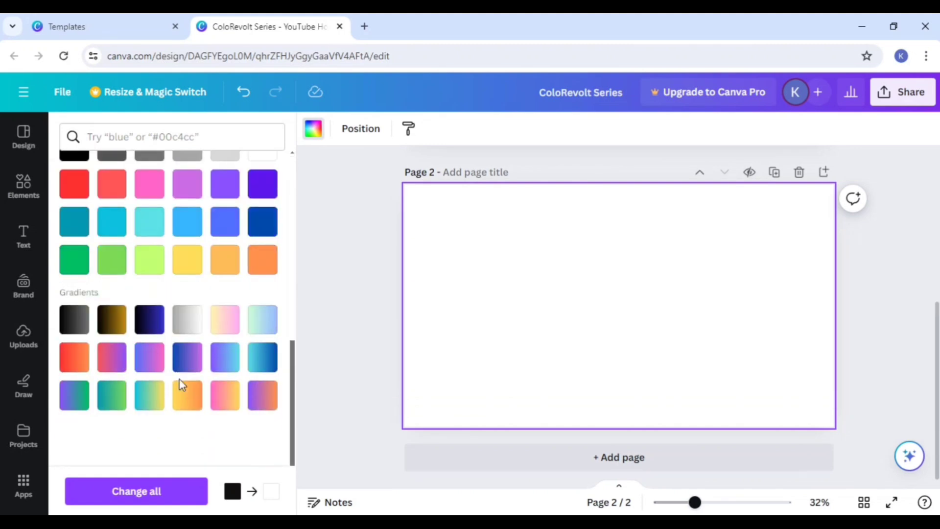
left_click(102, 326)
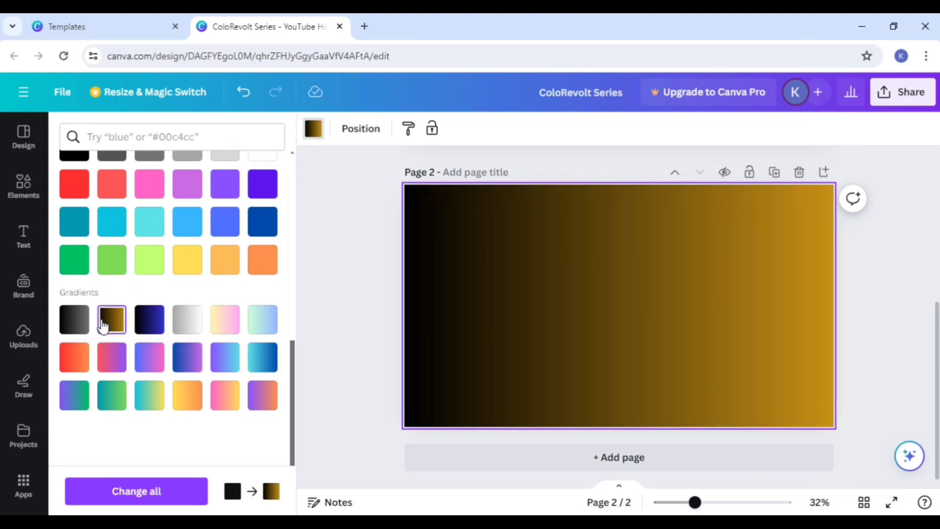
Step: Try a custom solid background color on page 2, picking brownish #6B4A4A and then bright green #00FF38
scroll(104, 327, "up", 10)
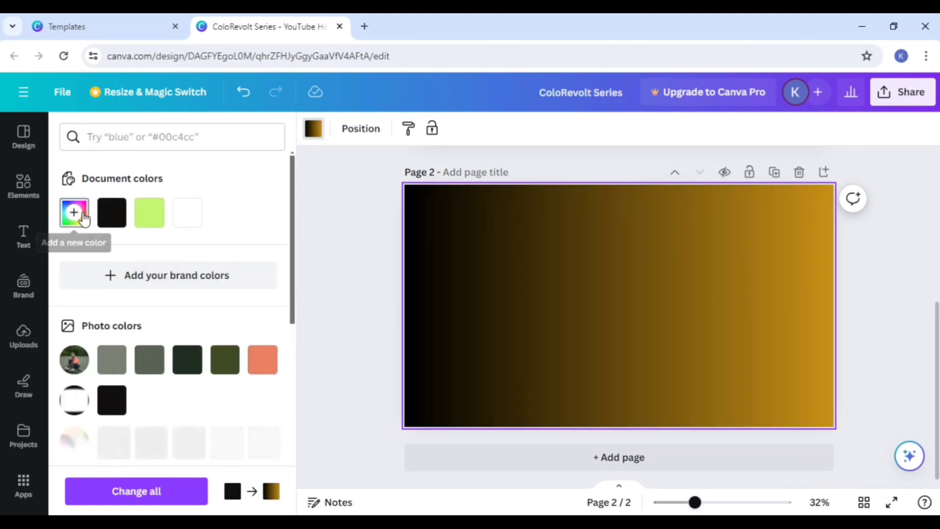
left_click(77, 218)
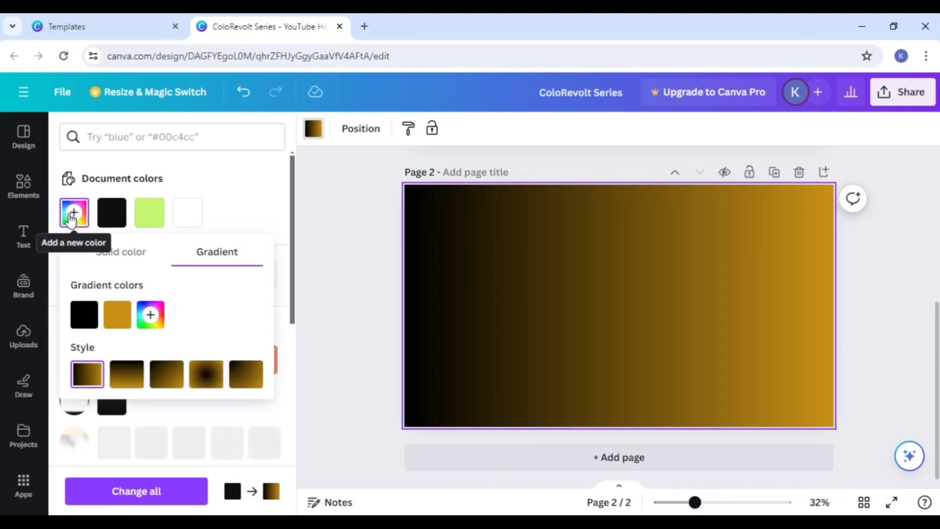
left_click(109, 255)
left_click(129, 322)
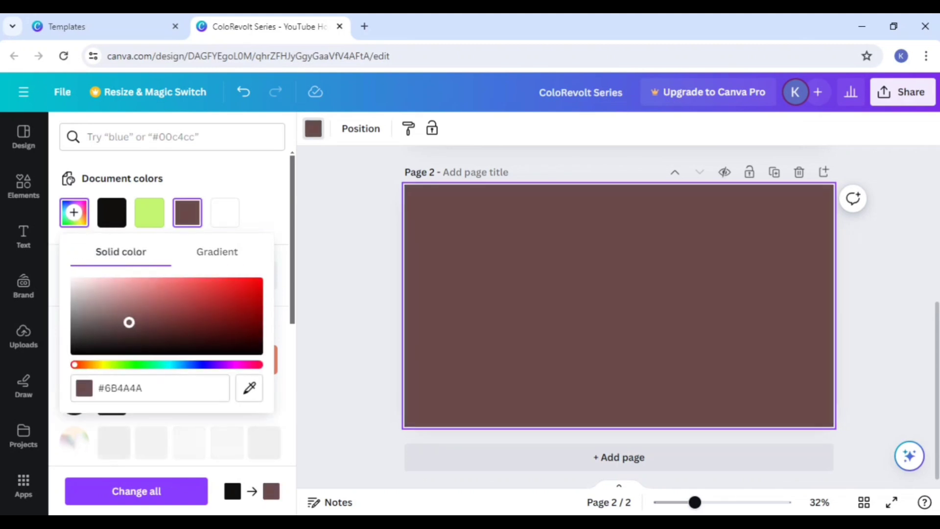
left_click_drag(129, 322, 264, 272)
left_click(141, 365)
Step: Replace page 2's custom background color code with #222222
left_click(178, 394)
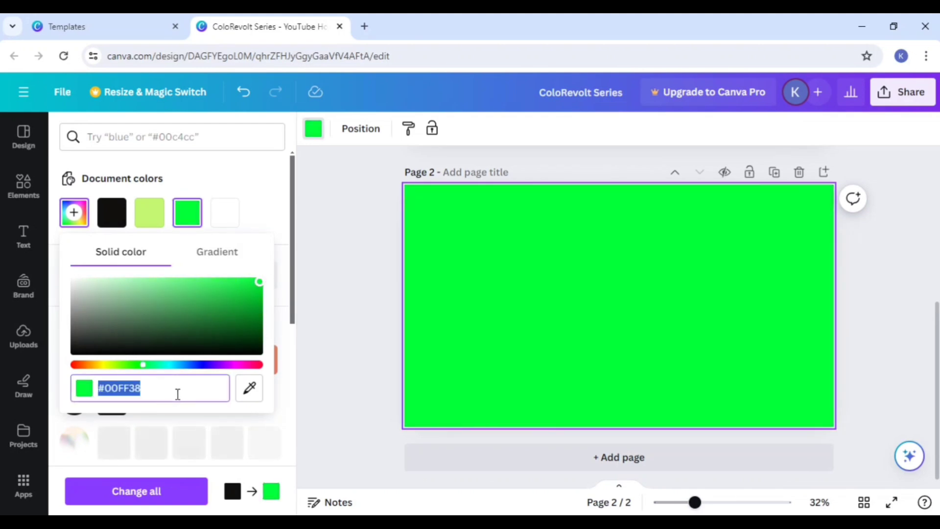
left_click(142, 389)
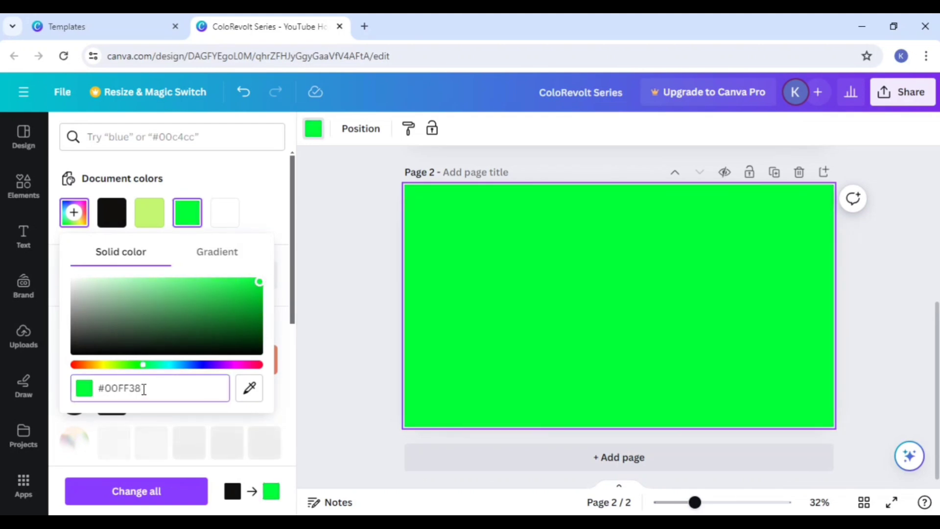
key("BackSpace")
key("BackSpace")
key("BackSpace")
key("BackSpace")
key("BackSpace")
key("BackSpace")
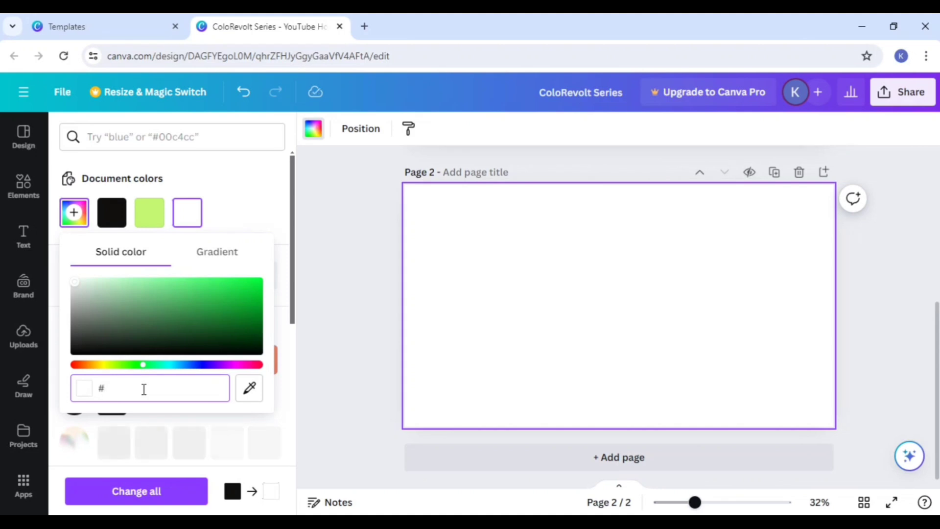
type("222222")
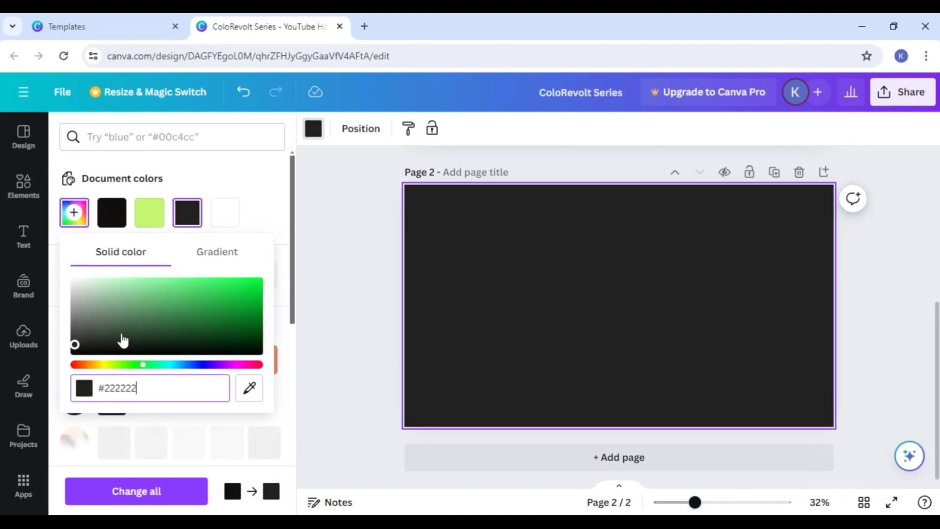
Step: Set page 2's background to white (#FFFFFF) in the custom color picker and close the picker
left_click_drag(120, 336, 36, 239)
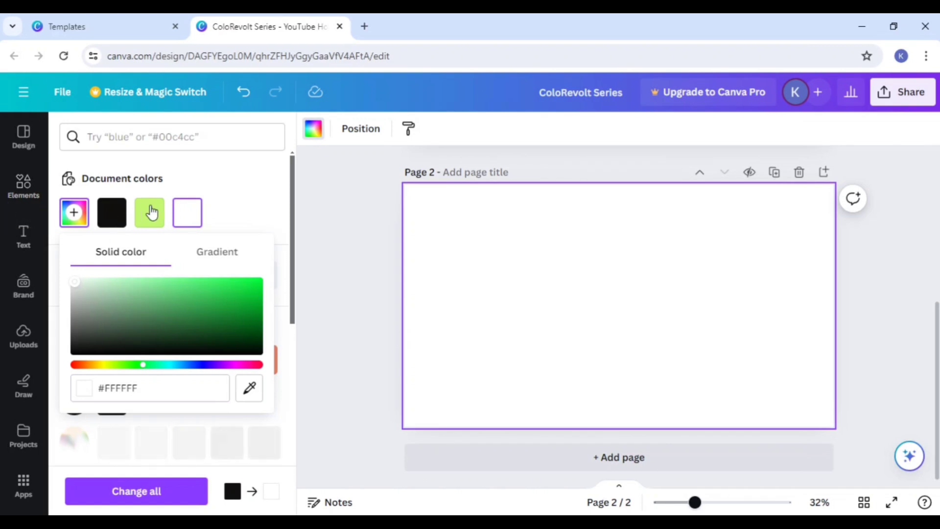
left_click(188, 218)
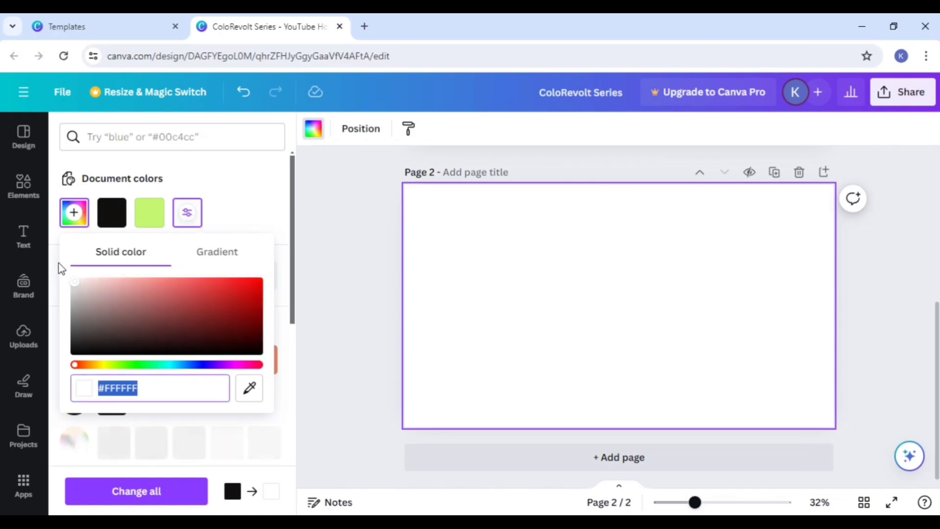
left_click(439, 268)
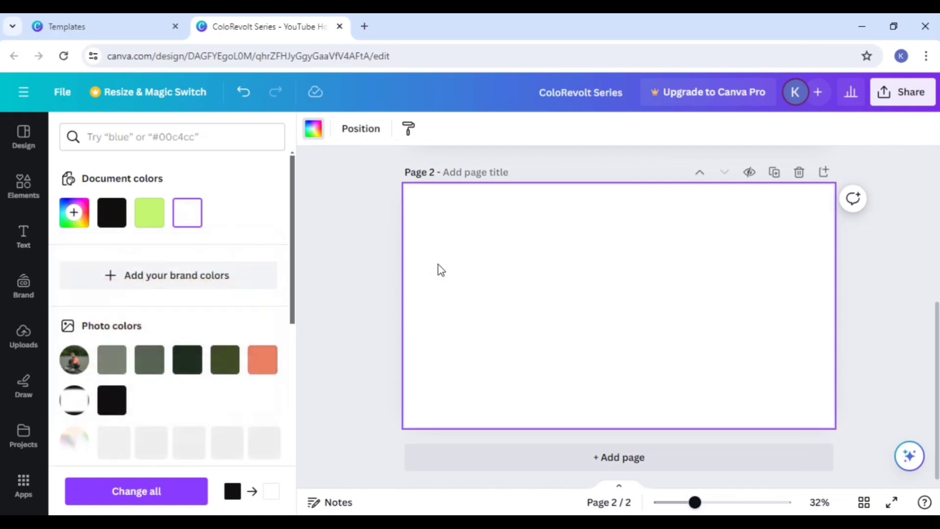
Step: Add a default heading to page 2 and delete its placeholder text
left_click(21, 235)
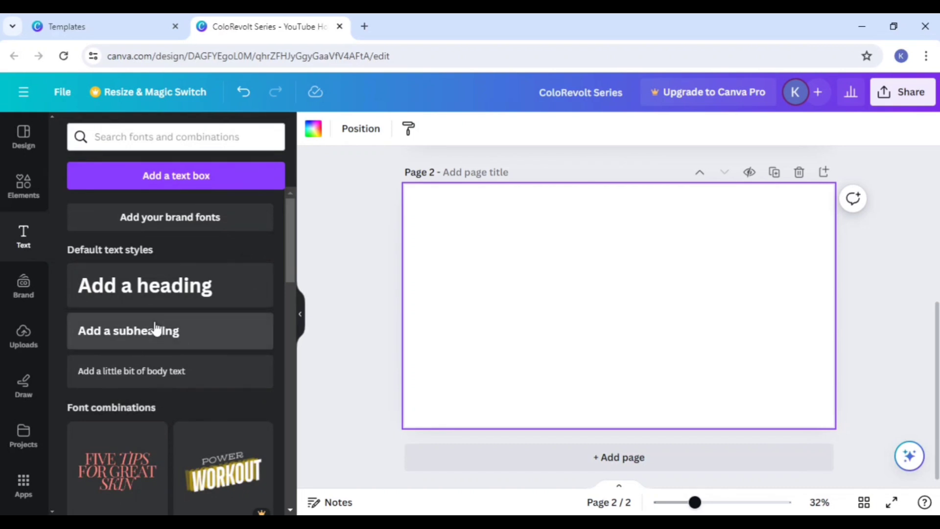
left_click(140, 291)
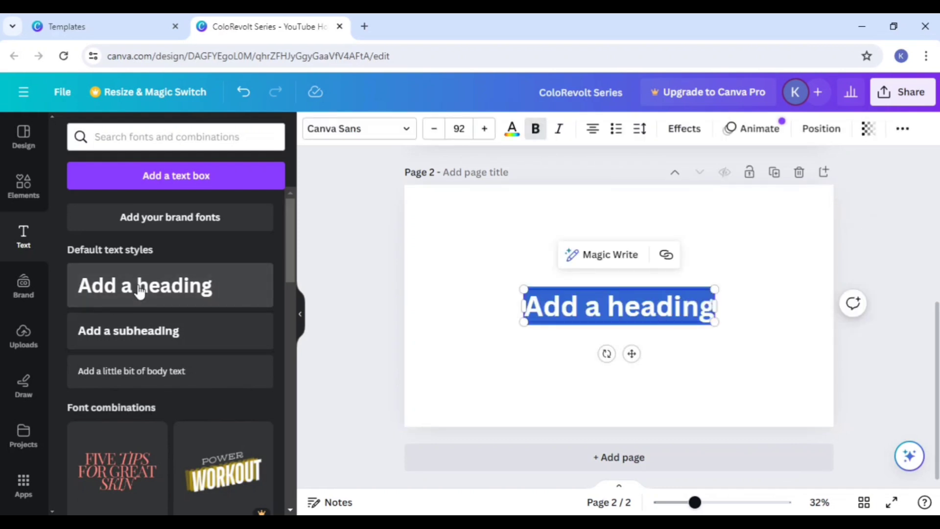
left_click(691, 313)
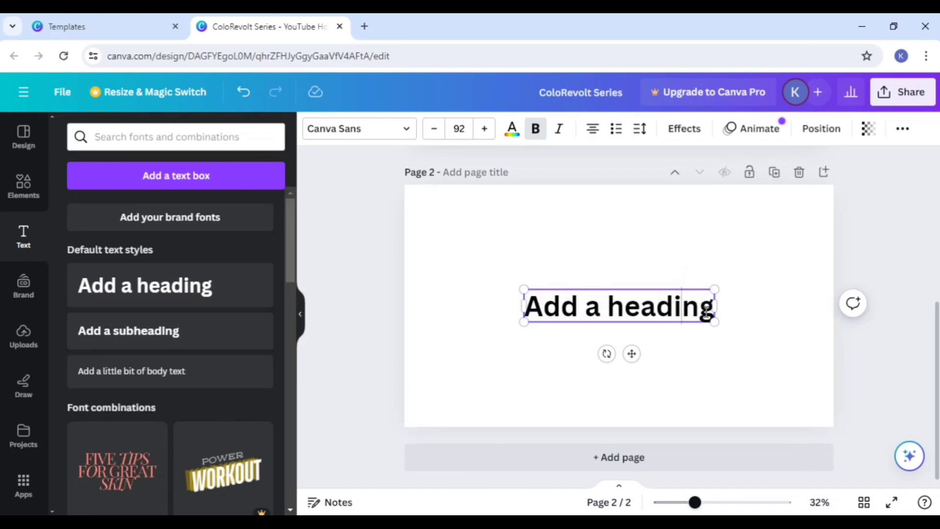
key("BackSpace")
key("BackSpace")
key("BackSpace")
key("BackSpace")
key("BackSpace")
key("BackSpace")
key("BackSpace")
key("BackSpace")
key("BackSpace")
key("BackSpace")
key("BackSpace")
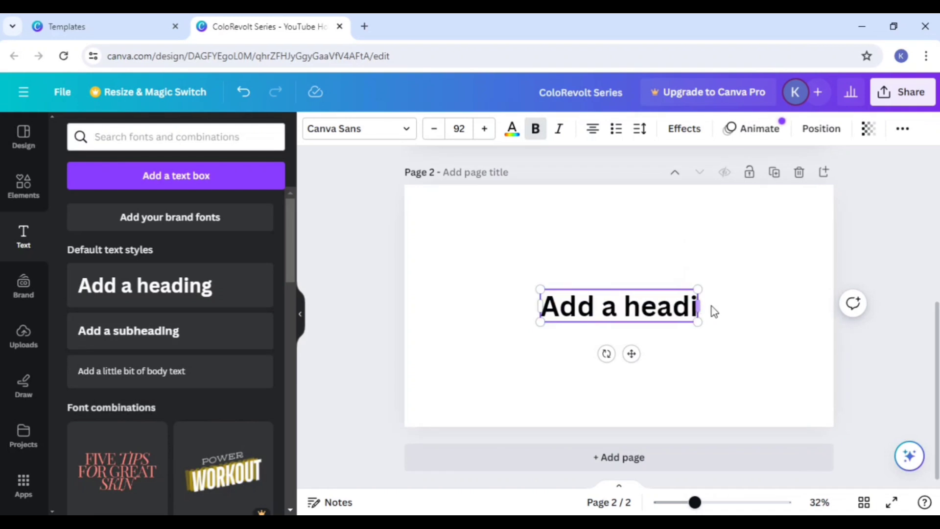
key("BackSpace")
key("BackSpace")
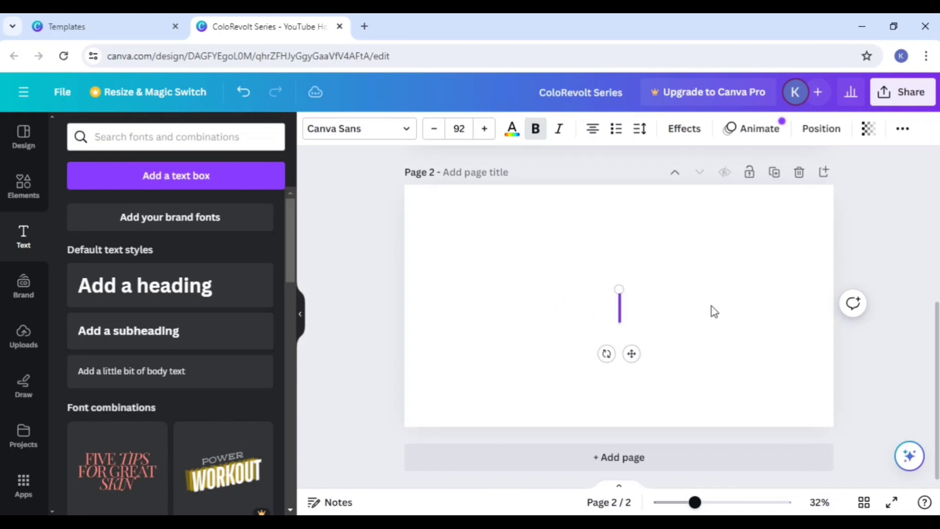
Step: Enter "Digital marketing" as the heading text on page 2, without a stray space inside the word
type("Di")
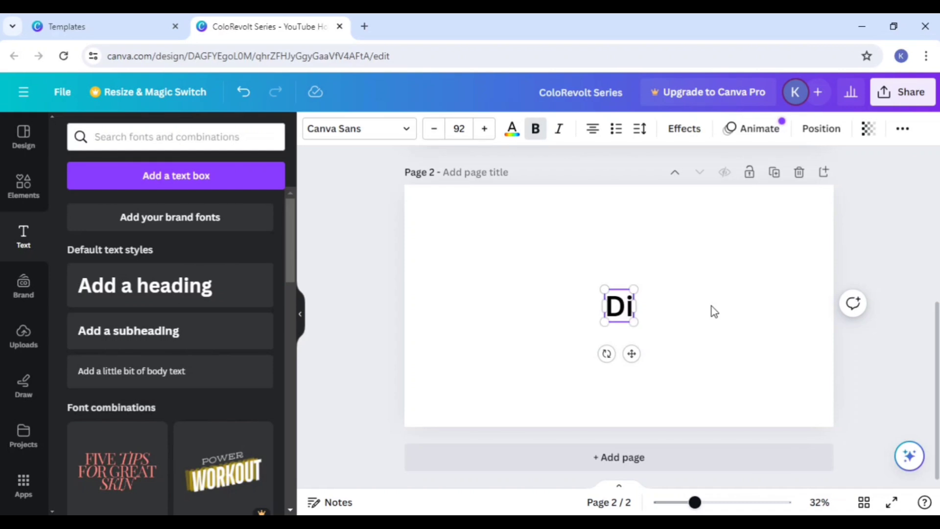
type("gital ma")
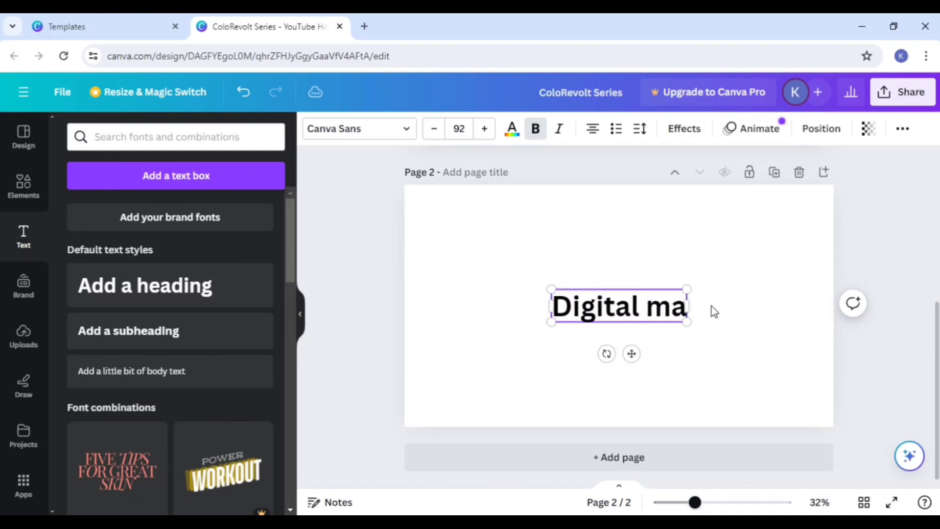
type("rketing")
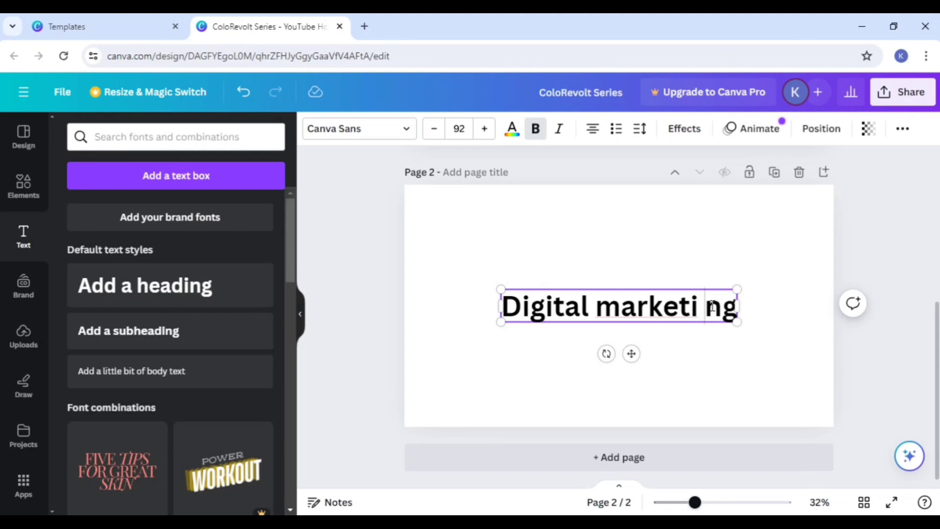
key("BackSpace")
left_click(790, 308)
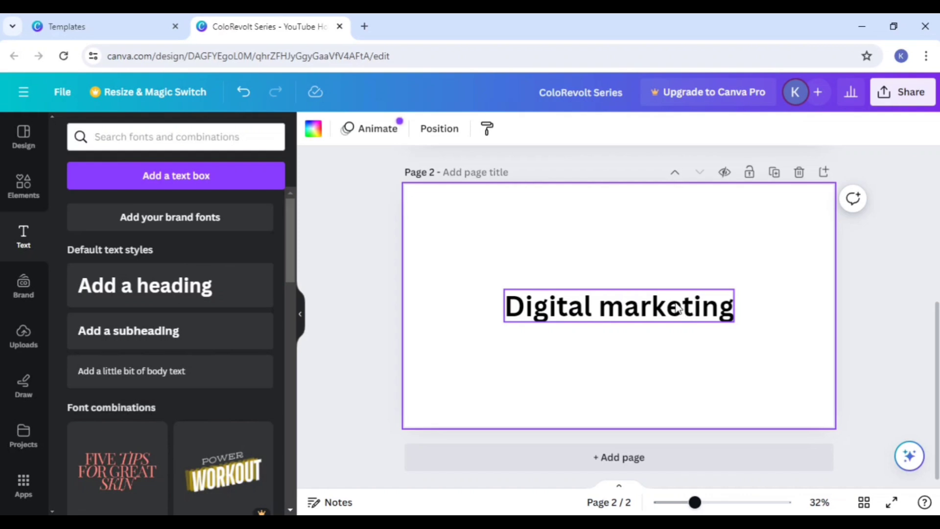
Step: Move the "Digital marketing" heading to the upper part of page 2, slightly left of center
left_click(631, 318)
left_click_drag(632, 319, 667, 359)
left_click(642, 379)
left_click(648, 362)
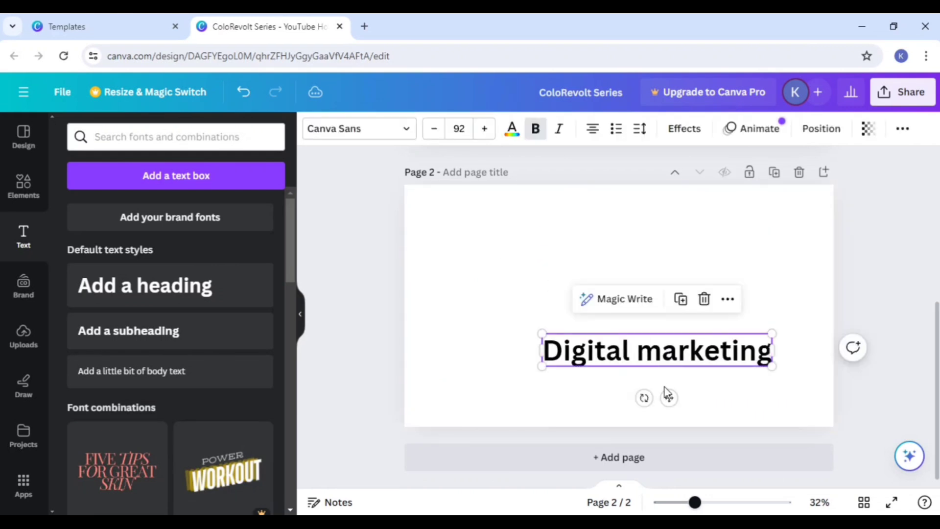
left_click_drag(667, 396, 596, 310)
left_click(656, 374)
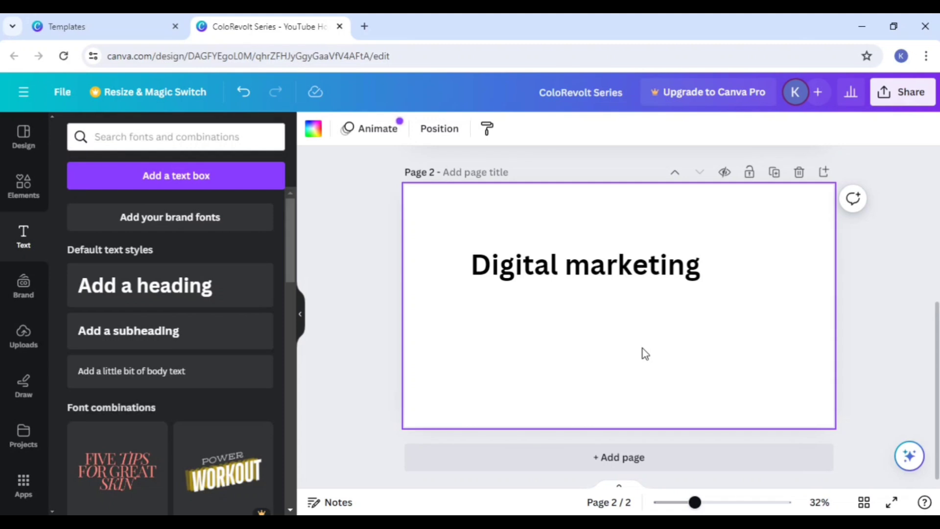
Step: Try the Arimo, DM Sans and Inter fonts on the "Digital marketing" heading
left_click(560, 272)
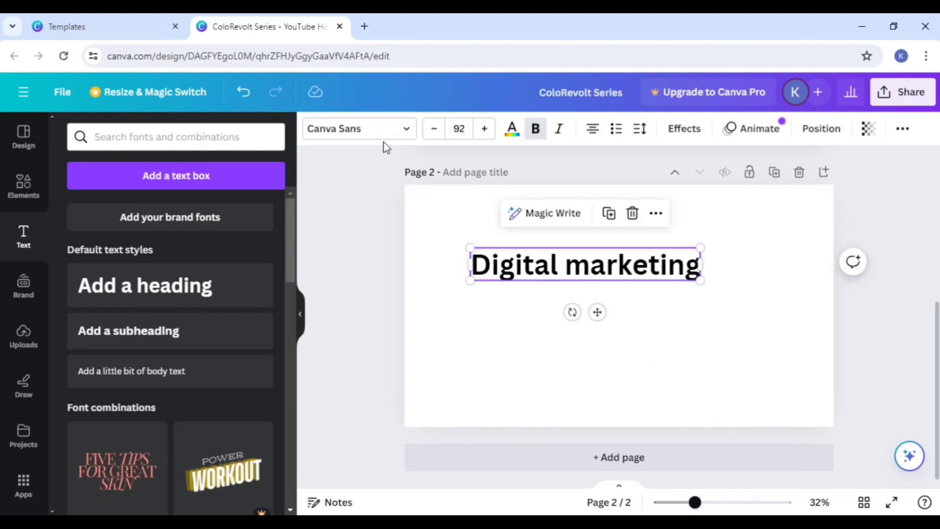
left_click(342, 136)
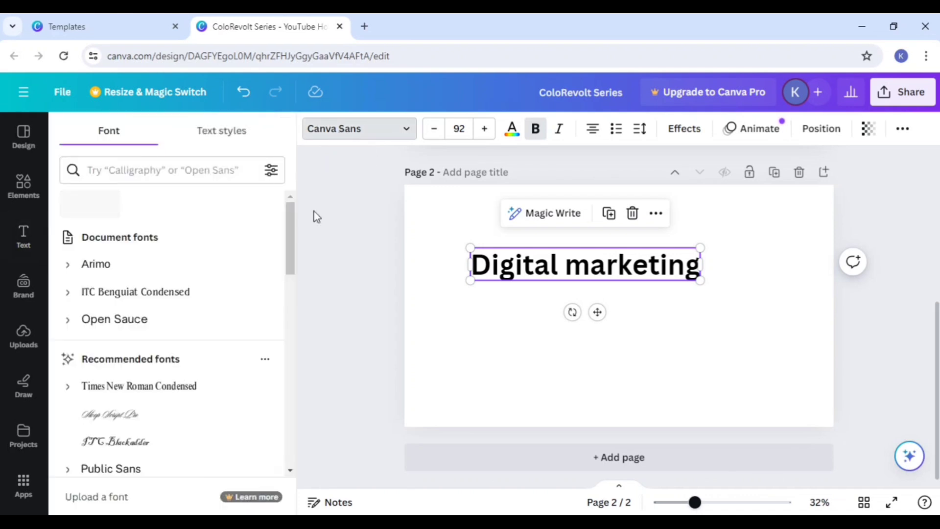
left_click(126, 273)
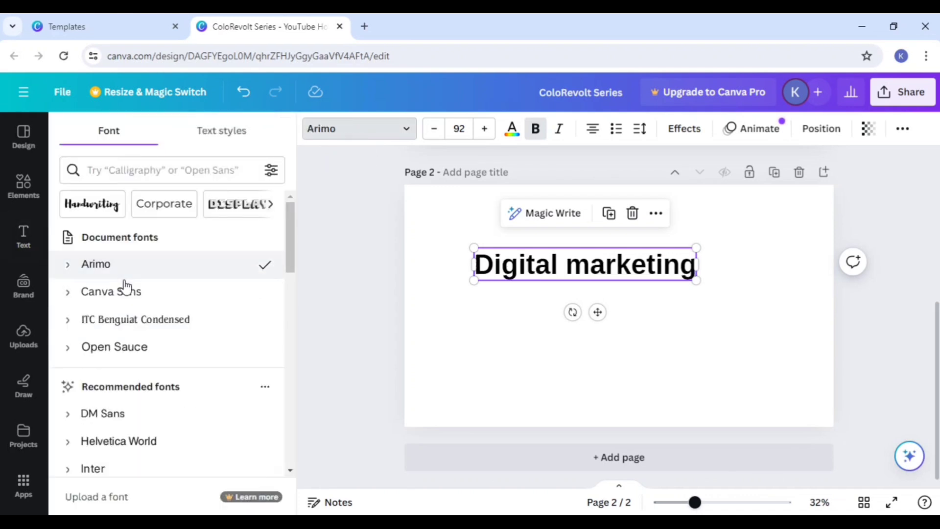
left_click(120, 414)
scroll(126, 430, "down", 3)
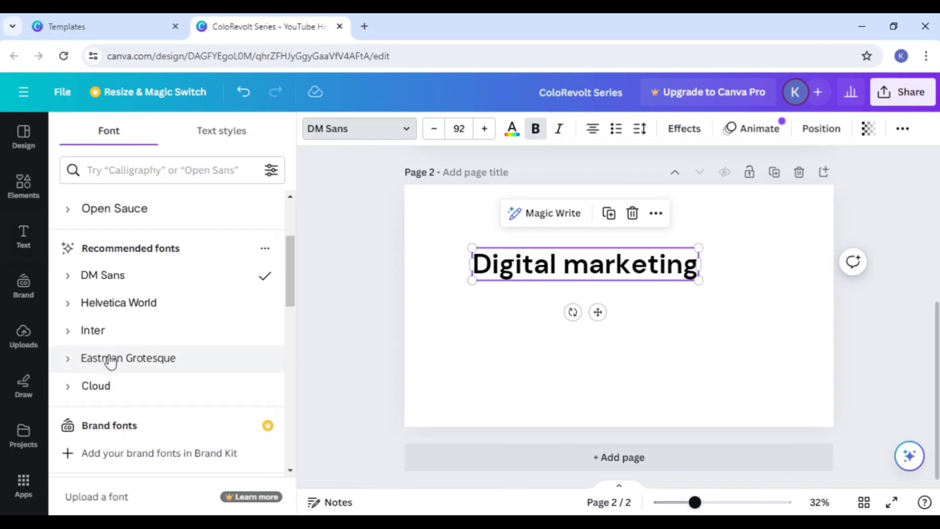
left_click(108, 330)
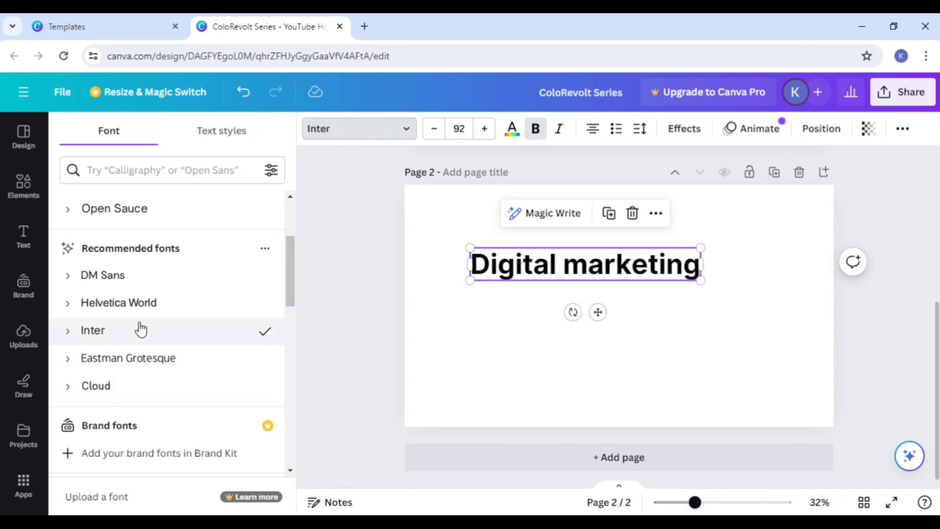
Step: Try the Brittany and Arial fonts on the "Digital marketing" heading, then set its font to Lora
scroll(138, 325, "down", 5)
scroll(140, 351, "down", 6)
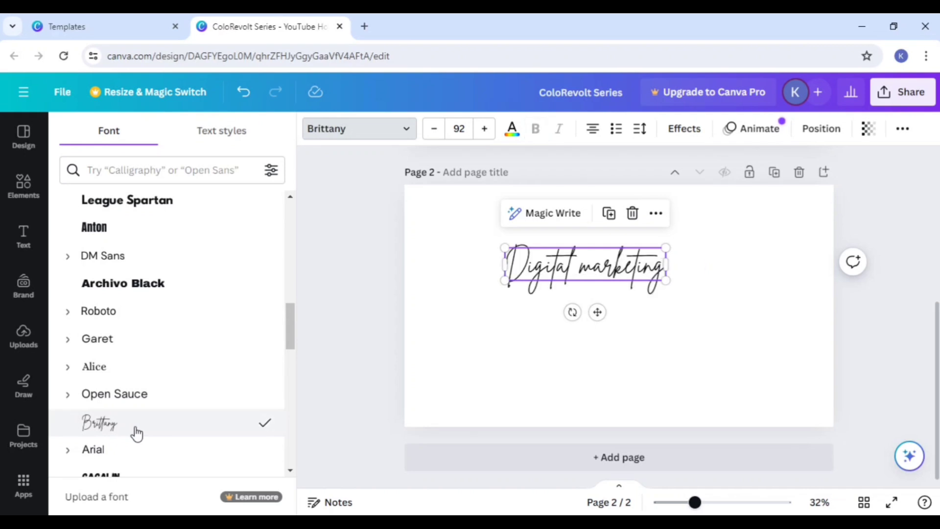
scroll(139, 421, "down", 3)
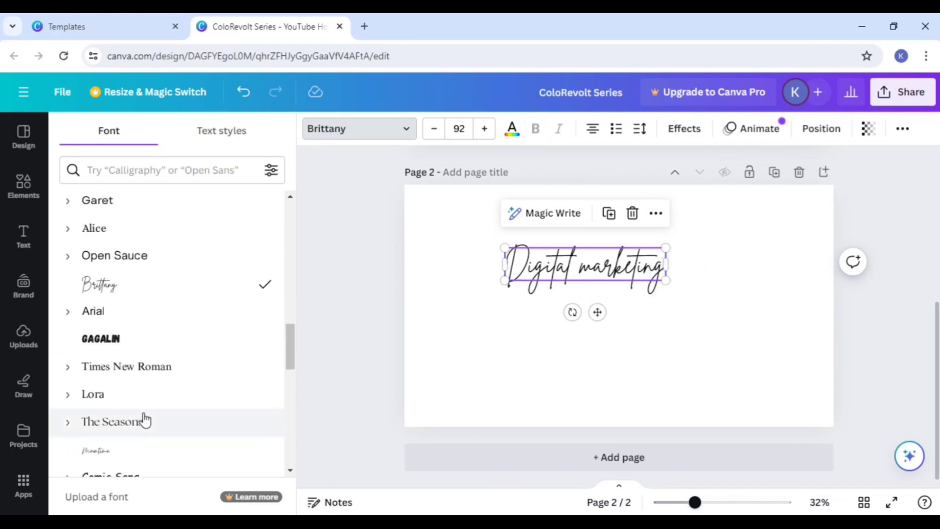
left_click(115, 319)
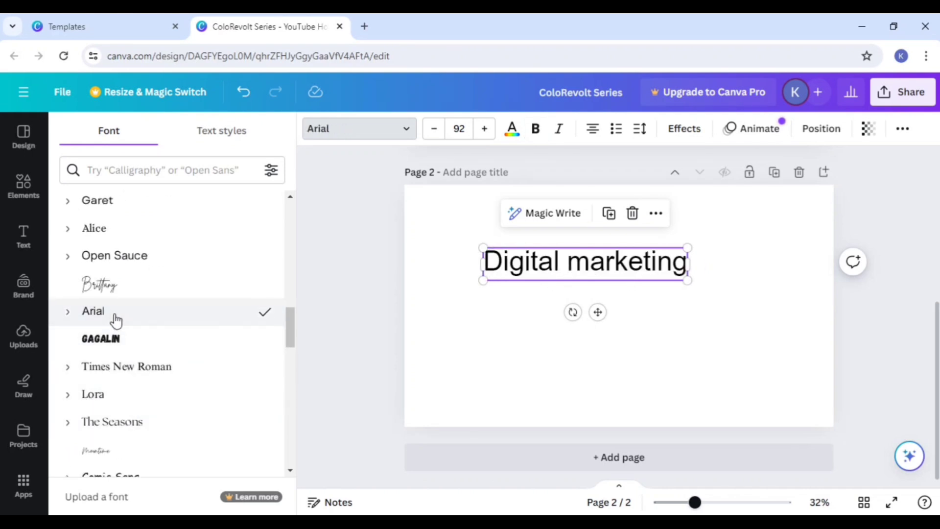
left_click(116, 394)
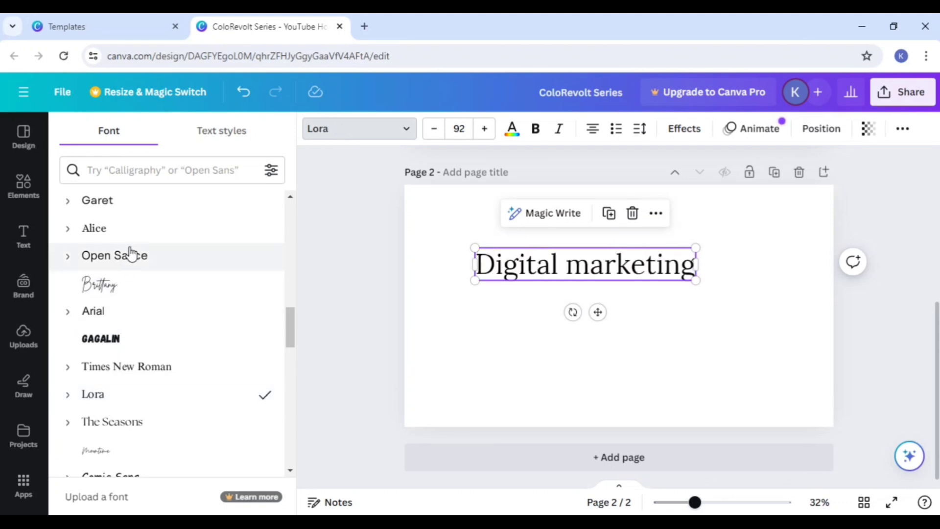
Step: Search the fonts for "pop" and set the "Digital marketing" heading's font to Poppins
left_click(128, 168)
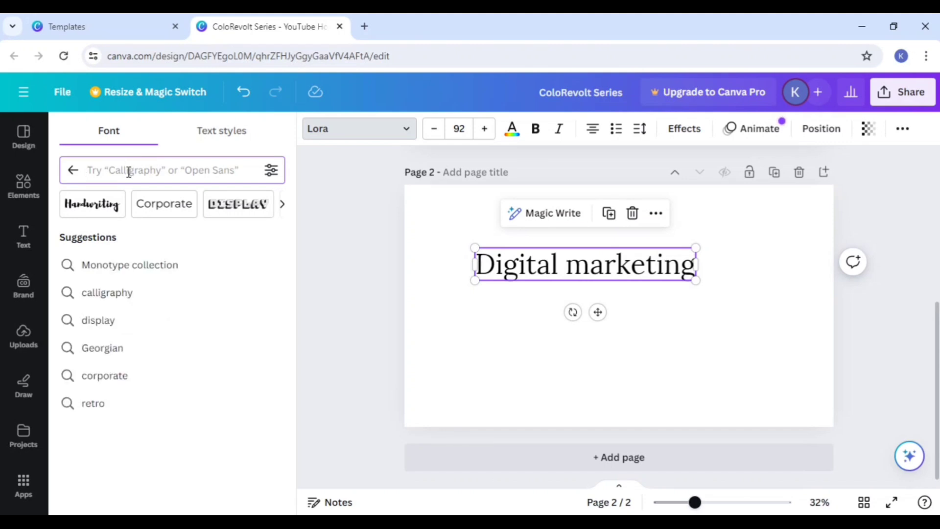
type("pop")
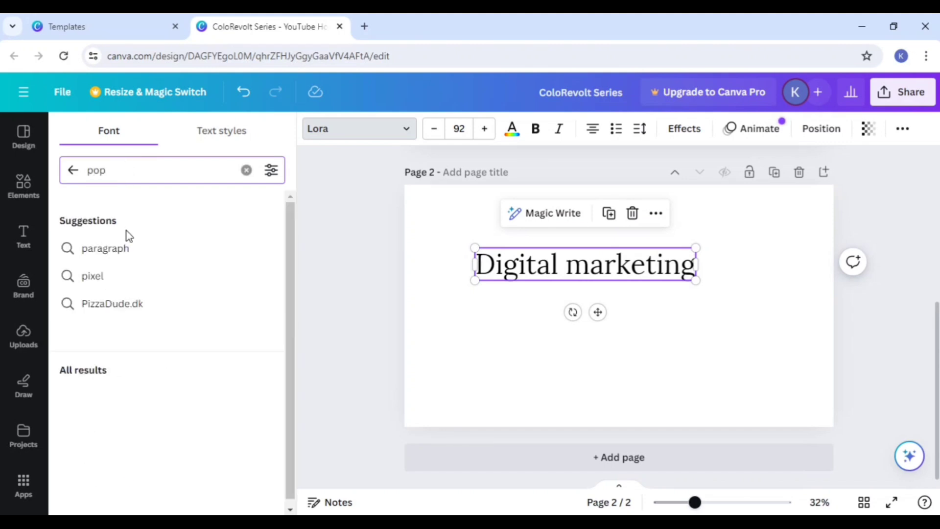
left_click(119, 248)
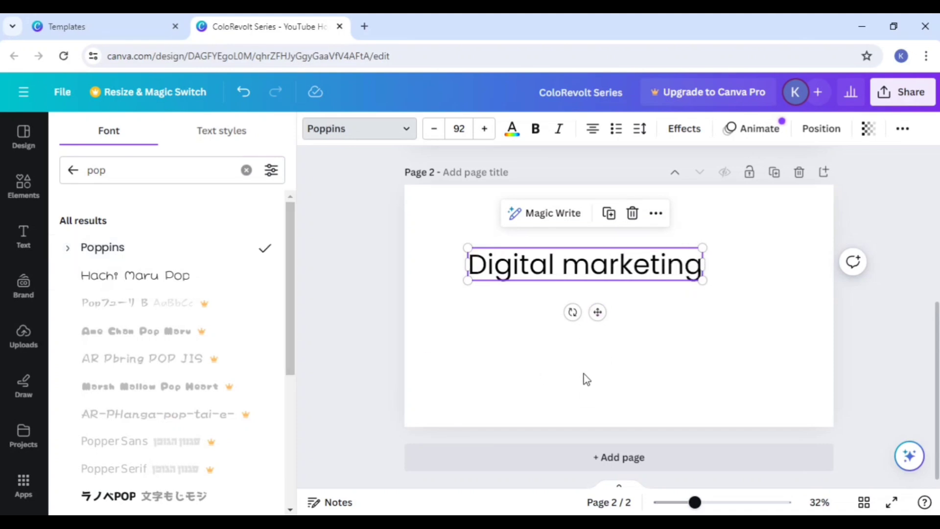
Step: Browse the "pop" font results, the full font list and the font style categories
scroll(105, 389, "down", 5)
scroll(110, 391, "up", 5)
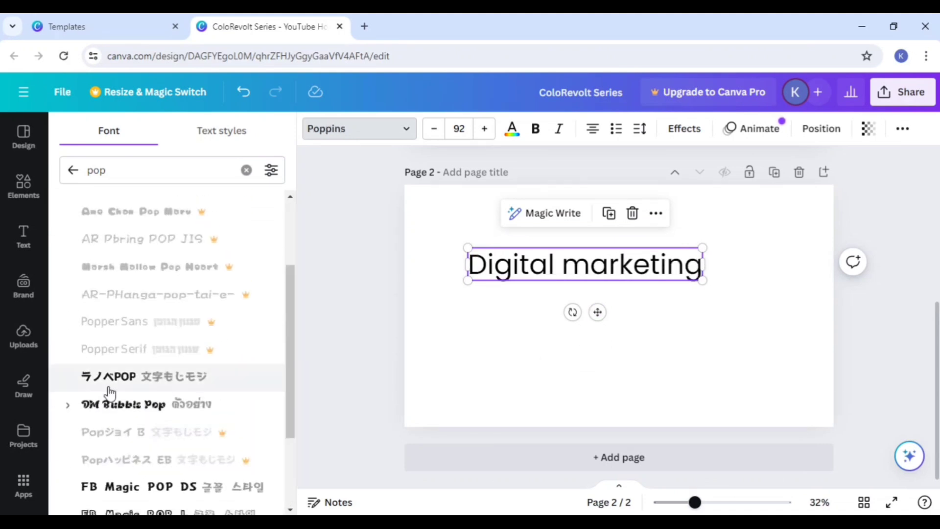
left_click(76, 175)
scroll(126, 325, "down", 10)
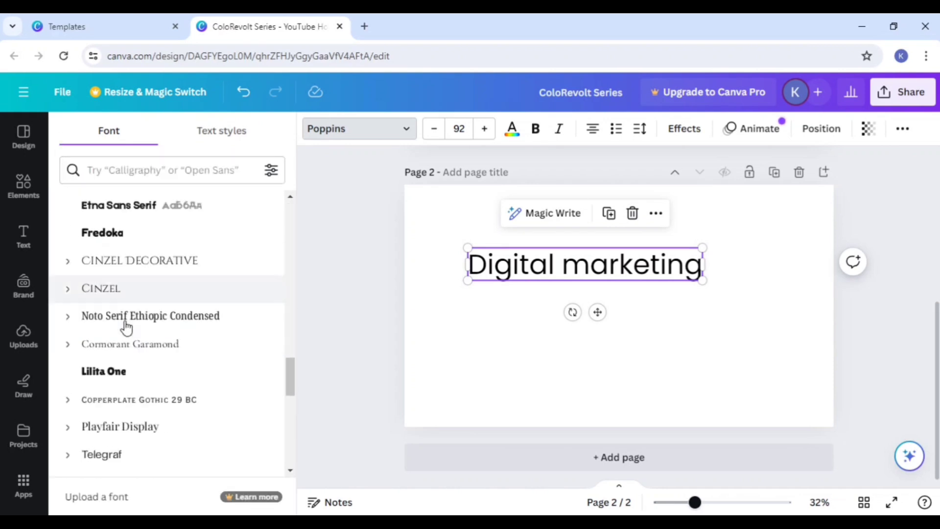
scroll(153, 371, "up", 15)
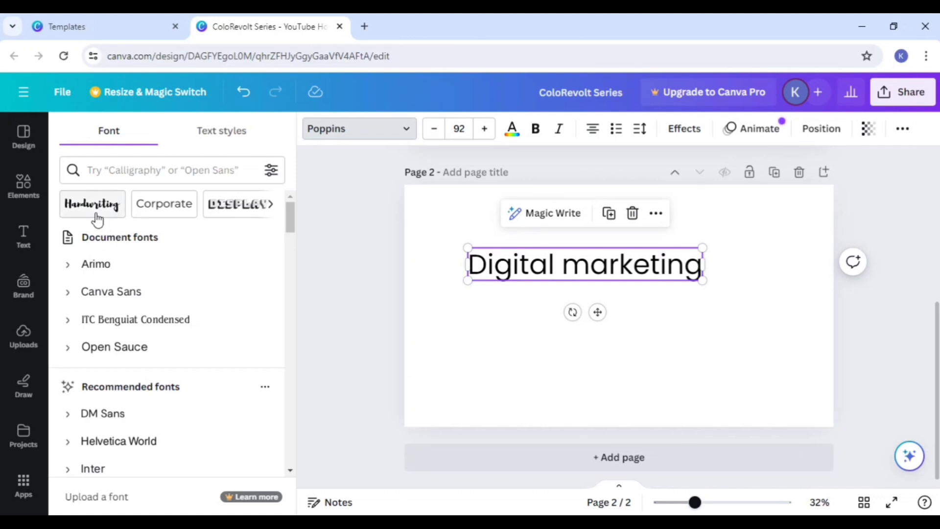
left_click(269, 205)
left_click(268, 205)
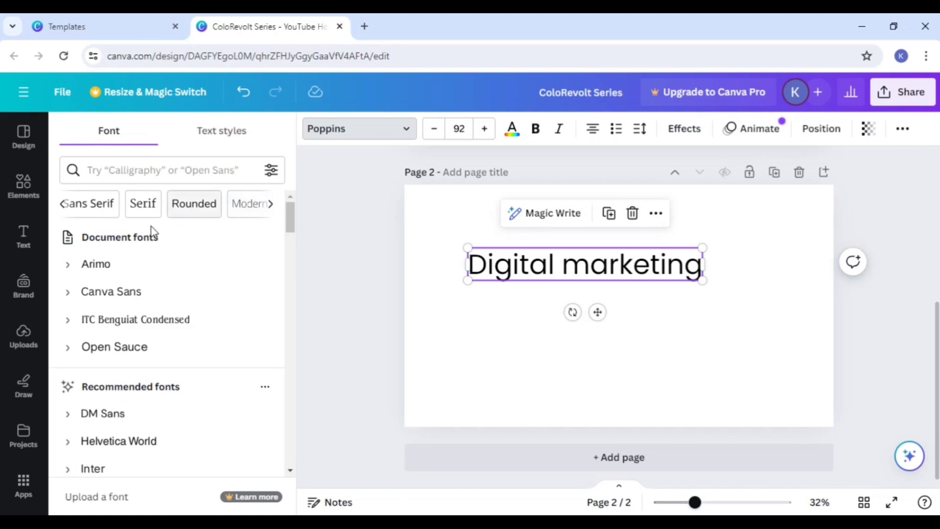
left_click(520, 403)
Step: Select the "Digital marketing" heading's text, and shift the heading slightly down and to the left on page 2
left_click(515, 274)
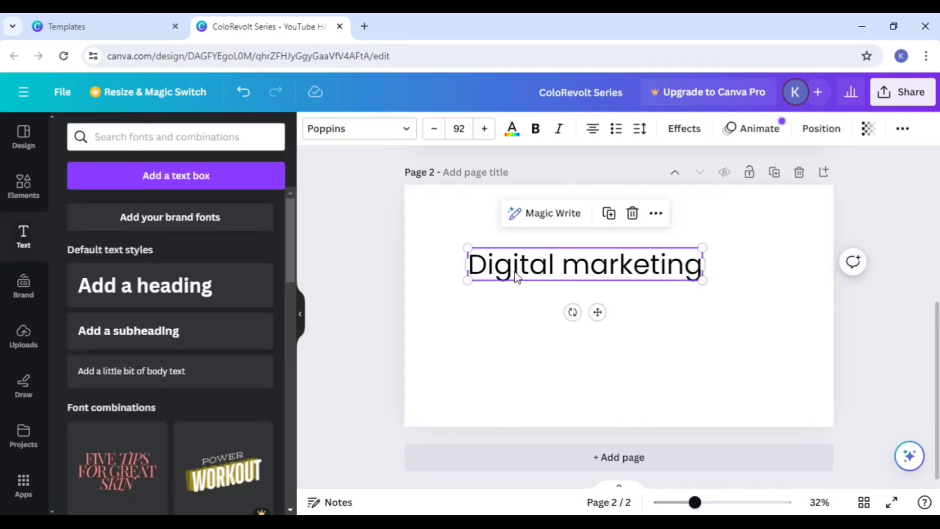
left_click(515, 271)
left_click(592, 262)
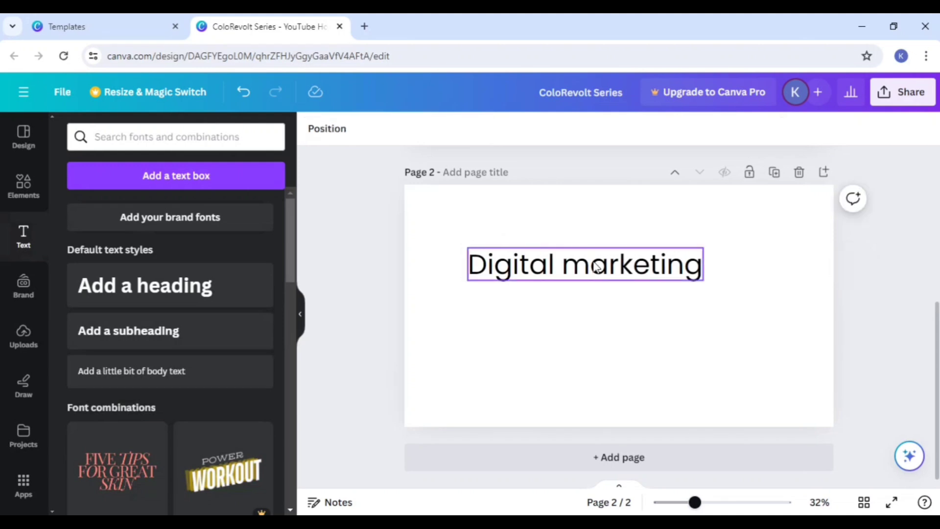
key("ctrl+a")
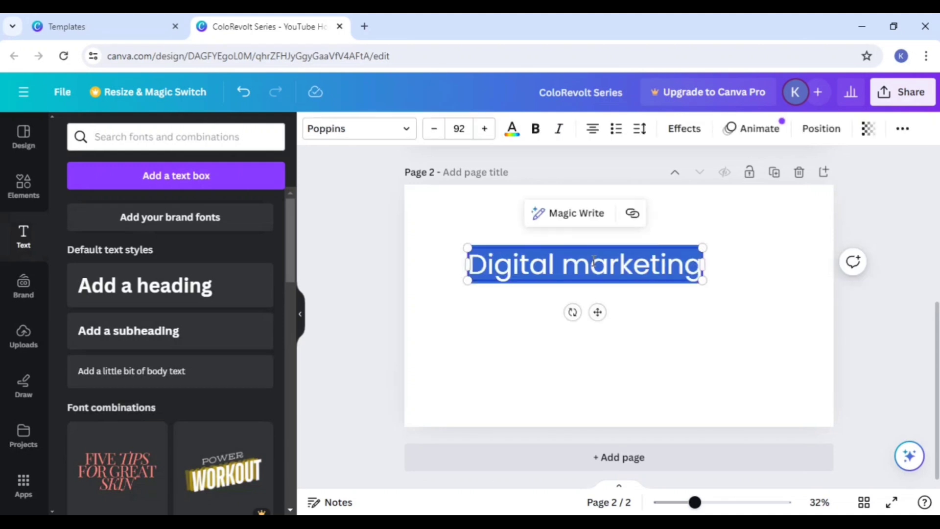
left_click(696, 335)
mouse_move(692, 268)
left_mouse_down()
mouse_move(643, 262)
mouse_move(684, 280)
left_mouse_up()
Step: Try red #FF1010 and black #000000 as the color of the word "marketing" in the heading
double_click(616, 284)
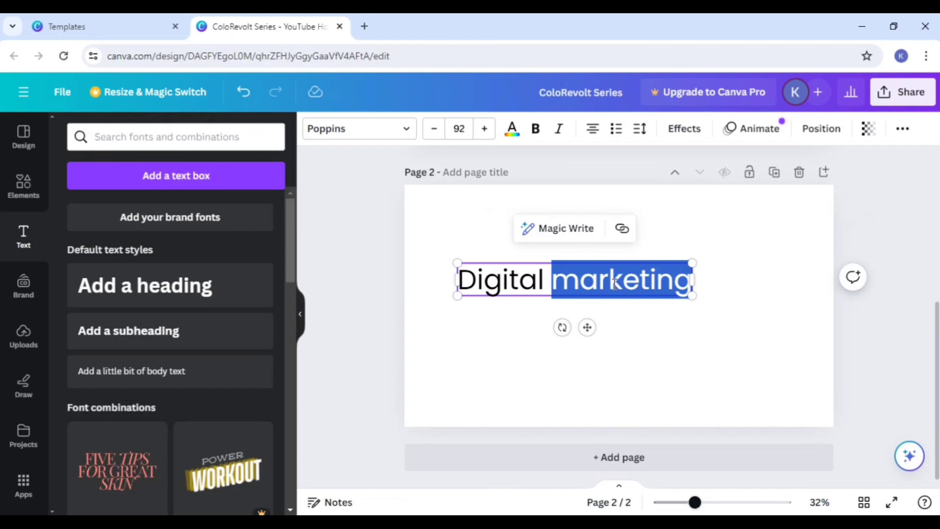
left_click(511, 139)
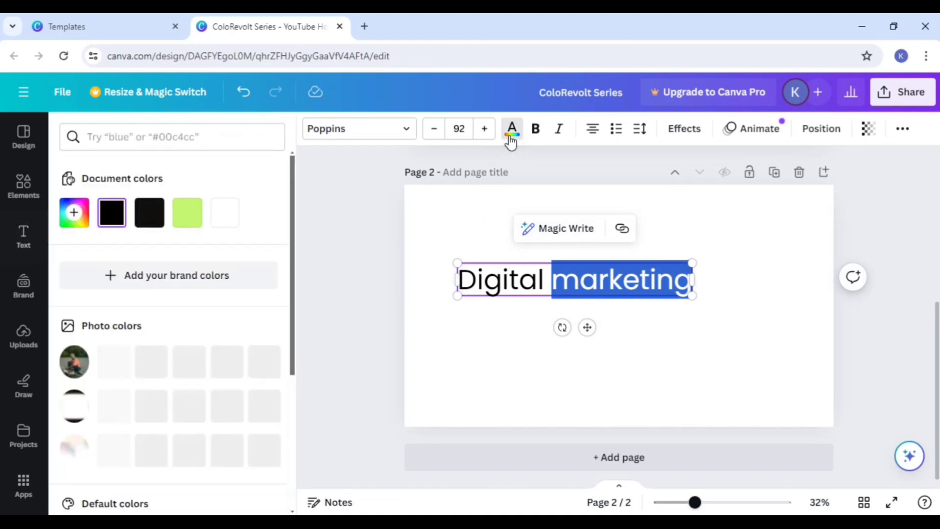
left_click(79, 224)
left_click(250, 247)
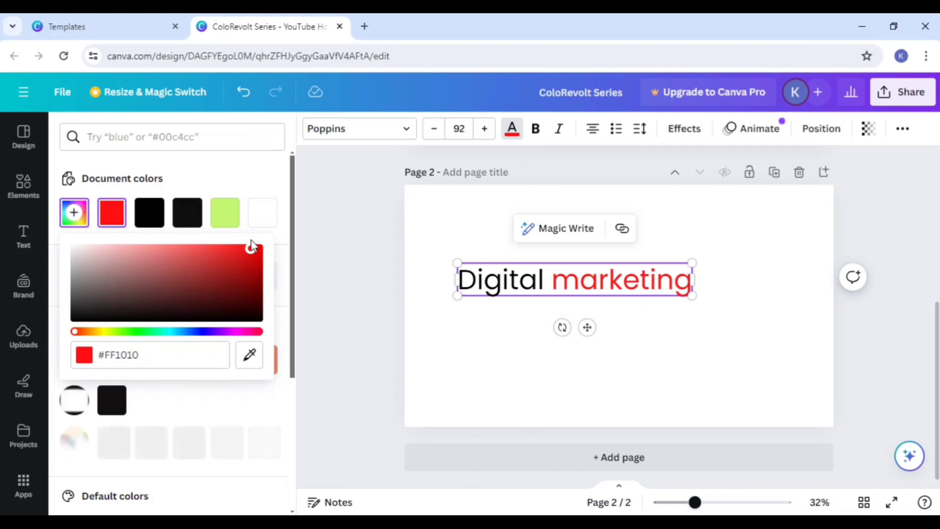
mouse_move(250, 247)
left_mouse_down()
mouse_move(252, 353)
mouse_move(233, 350)
left_mouse_up()
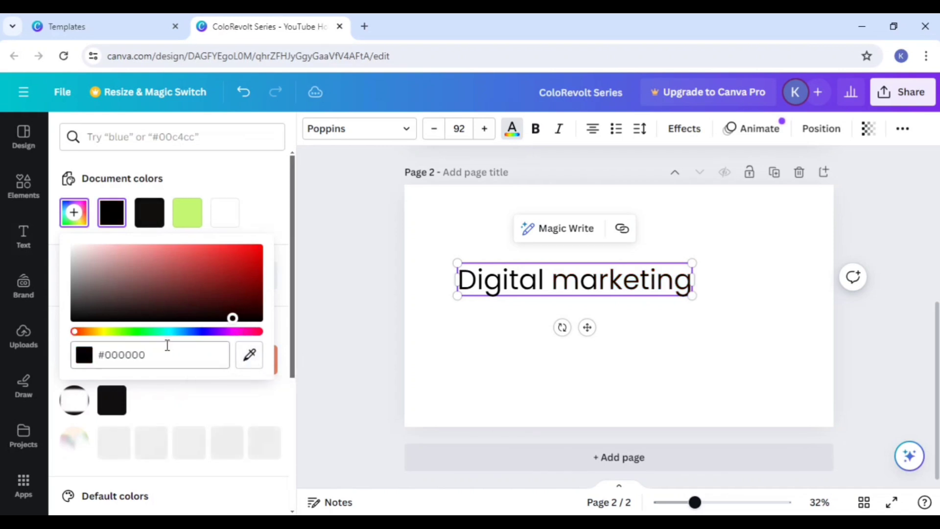
Step: Try green #01FF48 and violet #8803FF on the word "marketing", then color it blue #4200FF
left_click(144, 332)
left_click(259, 248)
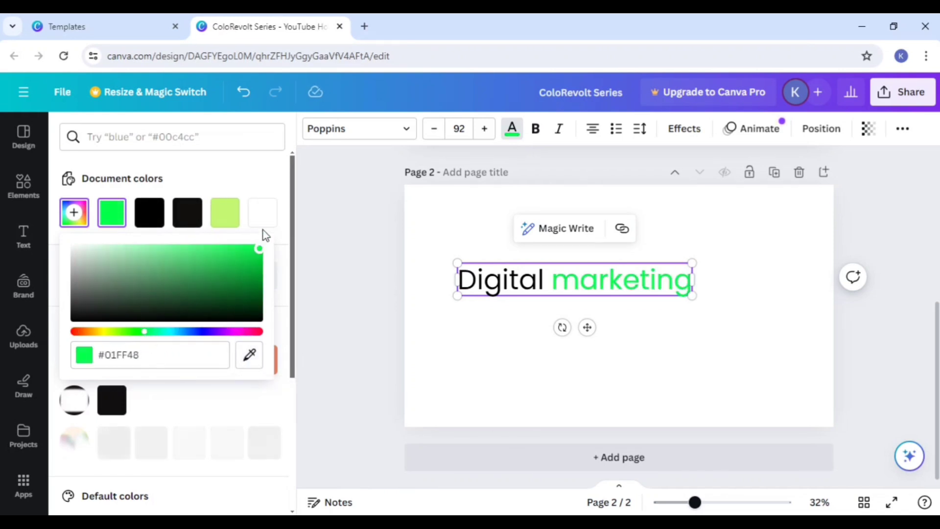
left_click(214, 332)
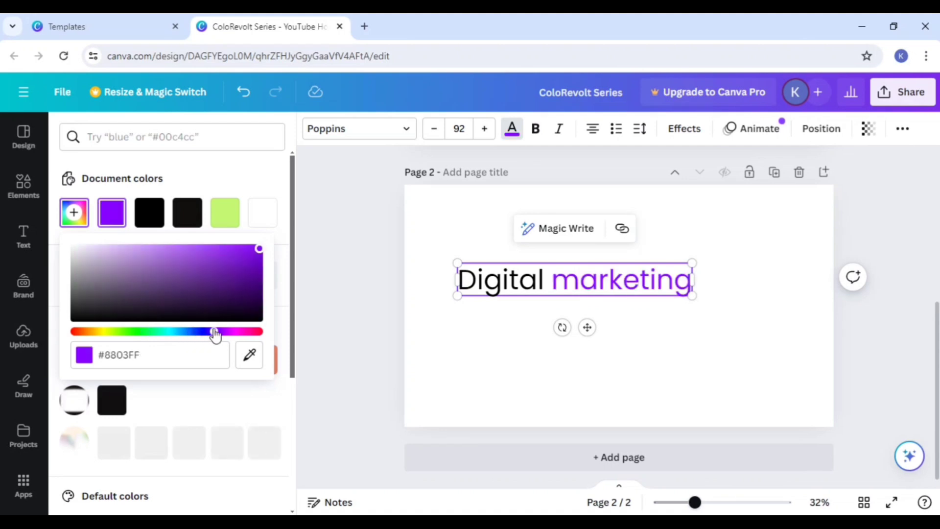
left_click(206, 332)
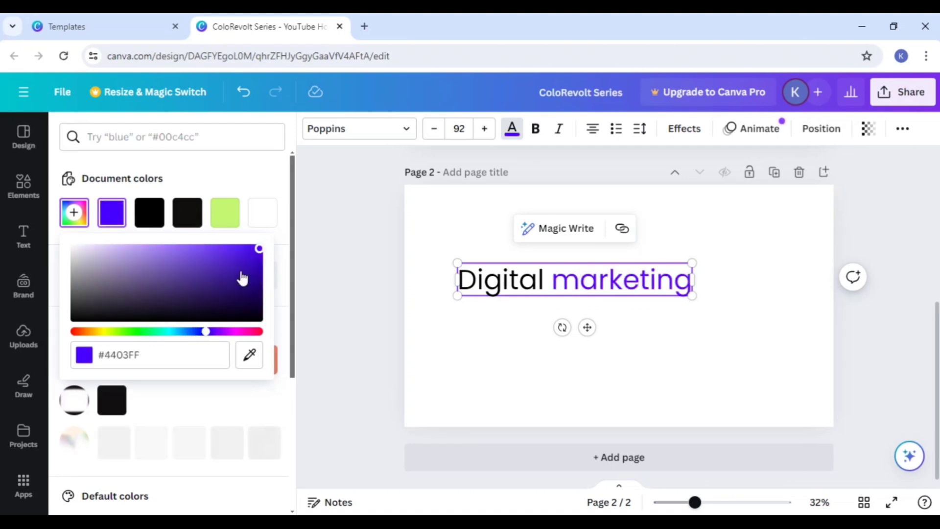
left_click(260, 248)
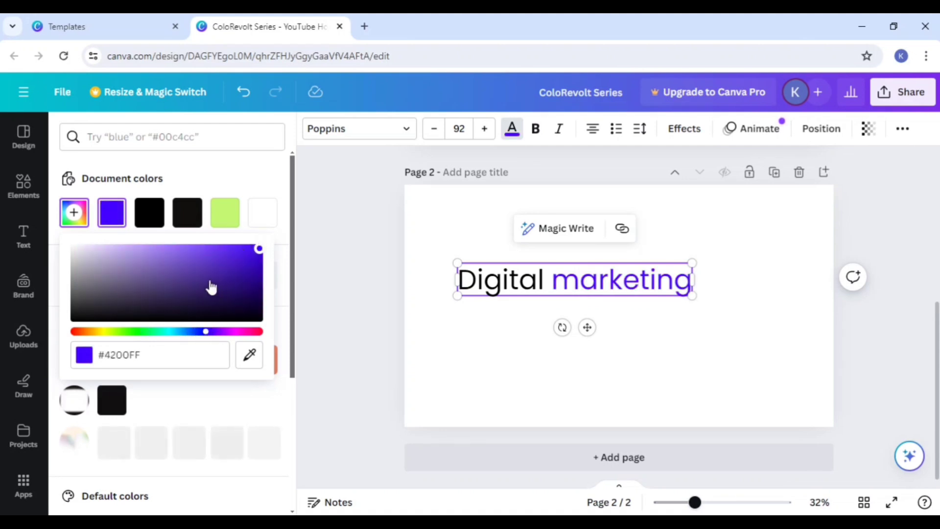
left_click(445, 321)
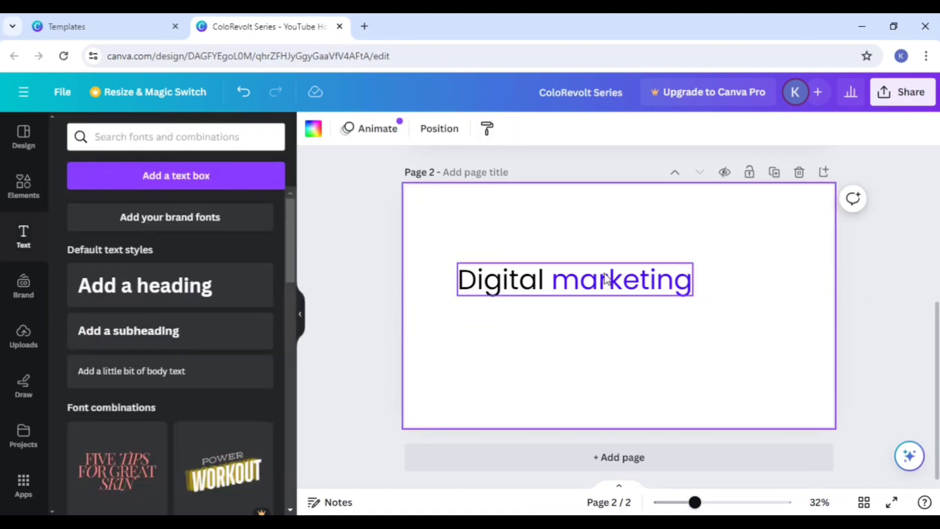
Step: Recolor the whole "Digital marketing" heading black and center it horizontally on page 2
left_click(584, 285)
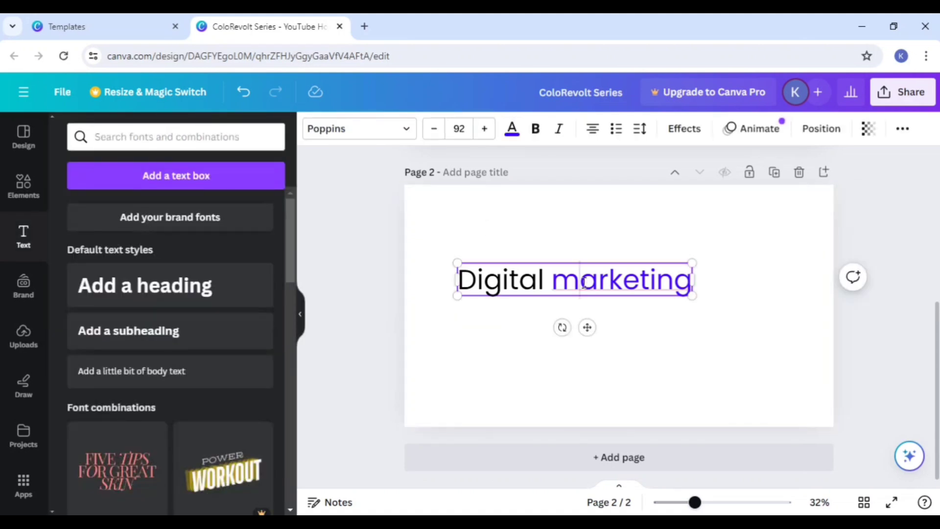
triple_click(584, 283)
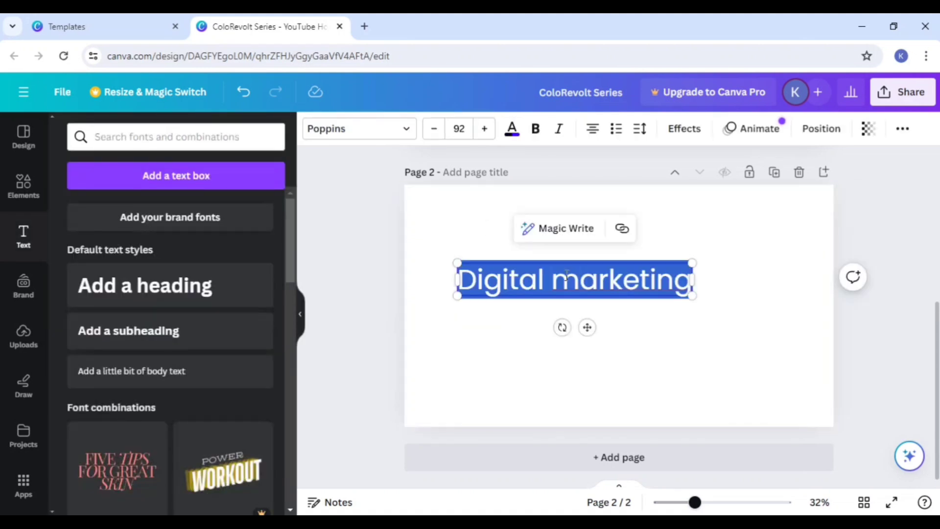
left_click(511, 129)
left_click(141, 227)
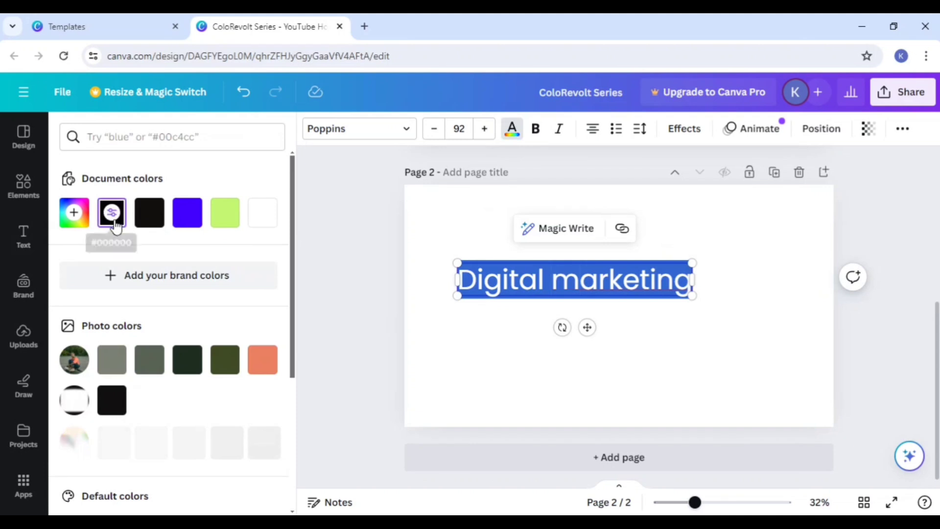
left_click(483, 361)
left_click_drag(561, 289, 599, 284)
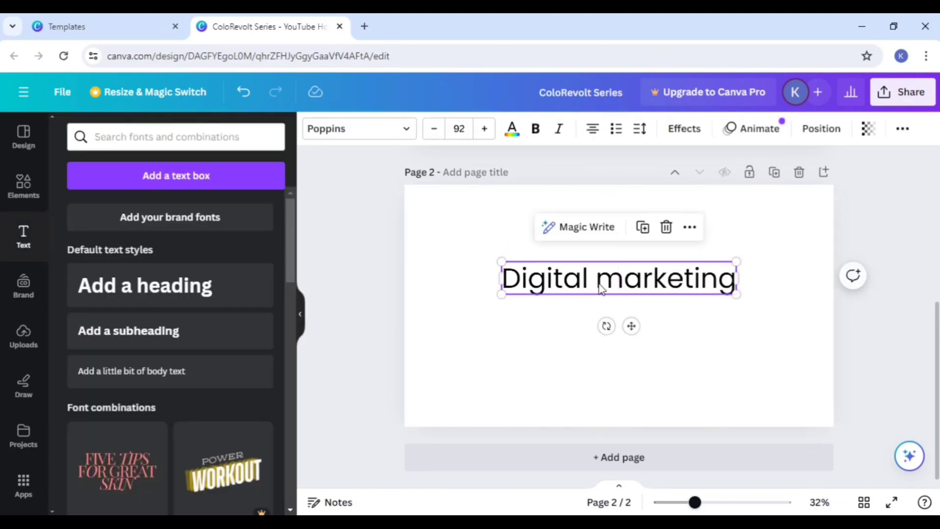
left_click(560, 367)
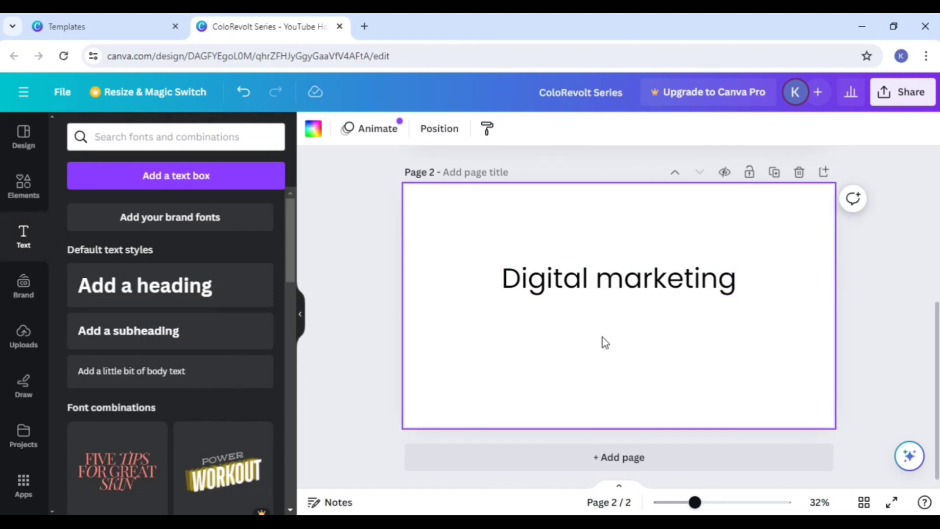
Step: Look through the font combinations and delete the "Digital marketing" heading from page 2
left_click(523, 291)
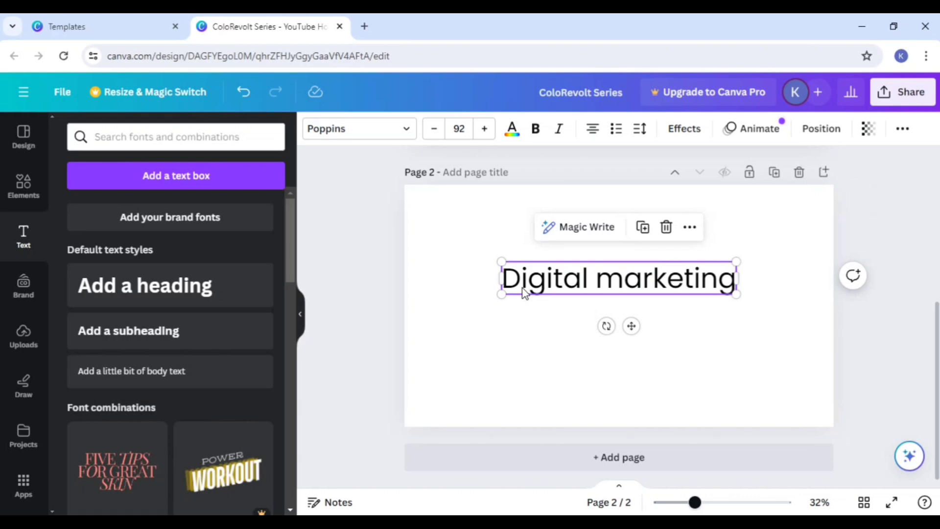
scroll(252, 348, "down", 3)
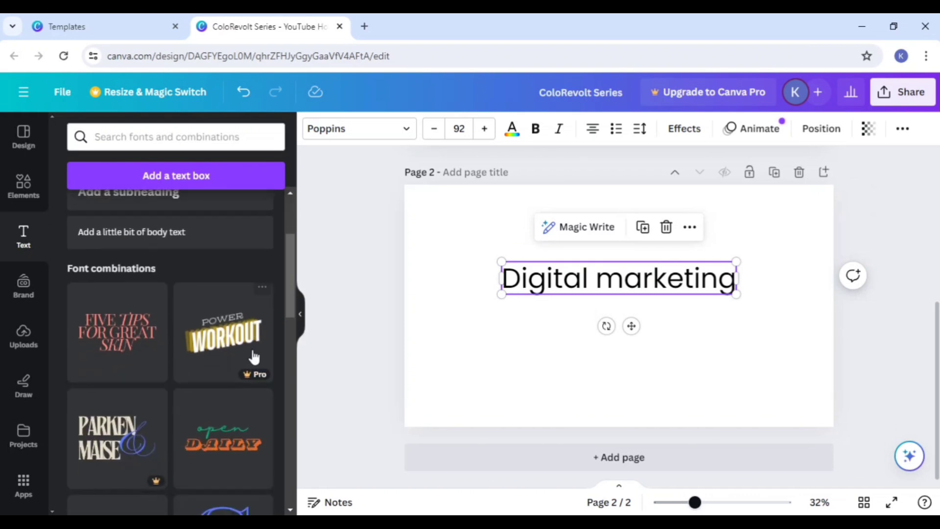
scroll(215, 367, "down", 6)
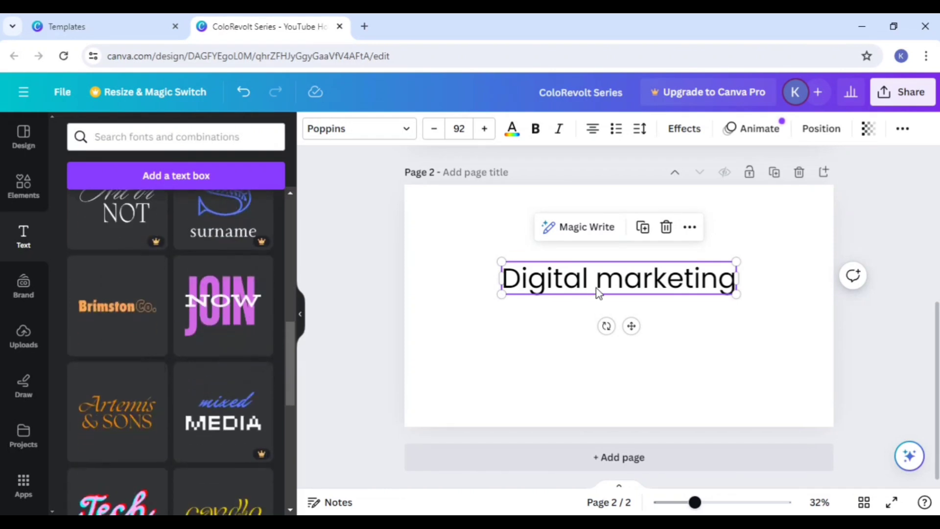
left_click(666, 227)
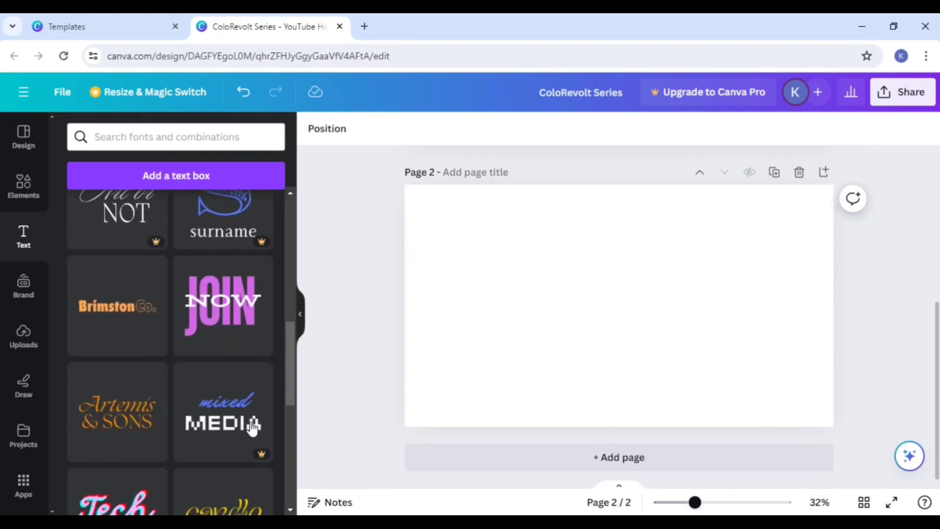
Step: Add the orange "Artemis & SONS" font combination to page 2 and dismiss the ungrouping tip
left_click(118, 424)
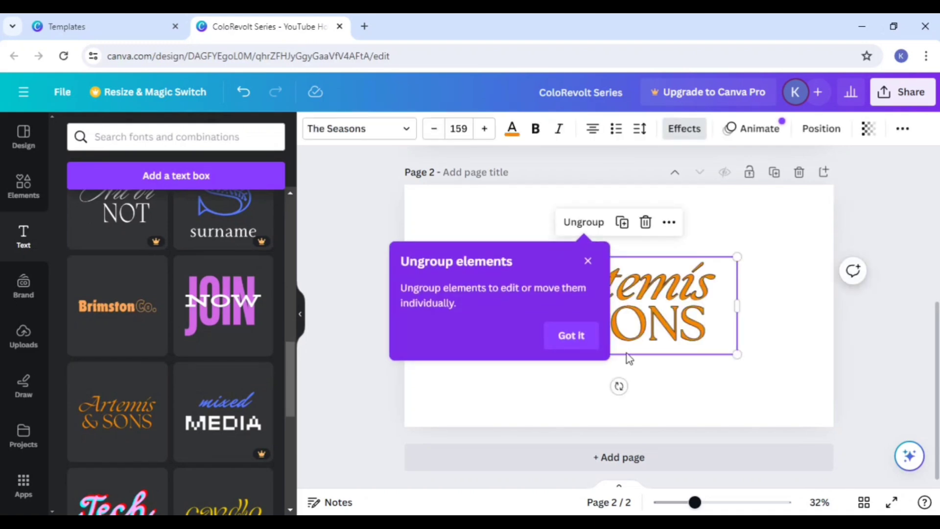
left_click(569, 334)
left_click(720, 224)
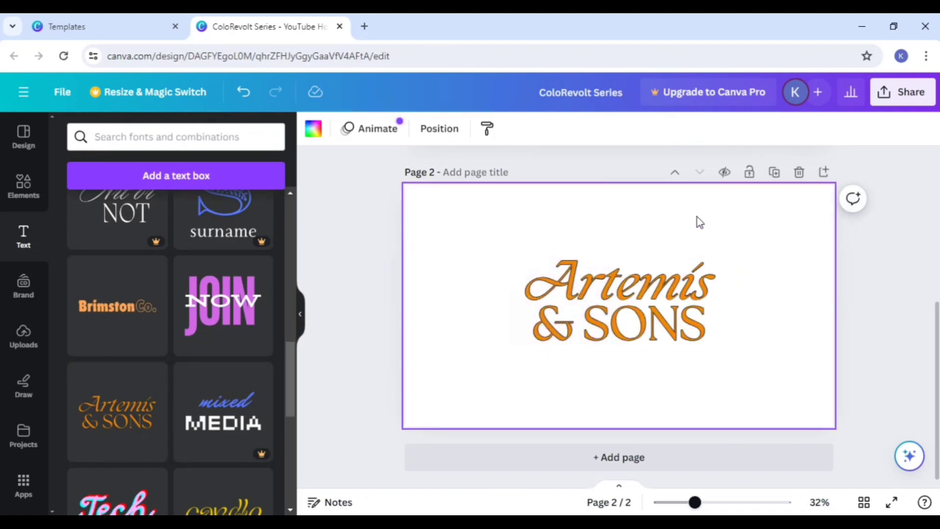
Step: Move the extra copy of "Artemis & SONS" off page 2 and shift the centered copy slightly up
left_click_drag(623, 323, 305, 413)
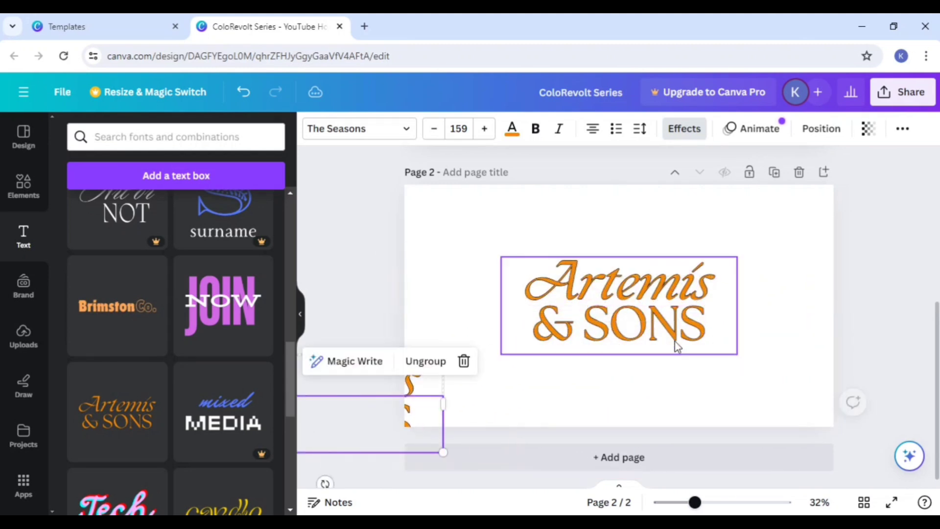
left_click(647, 325)
left_click_drag(646, 324, 640, 316)
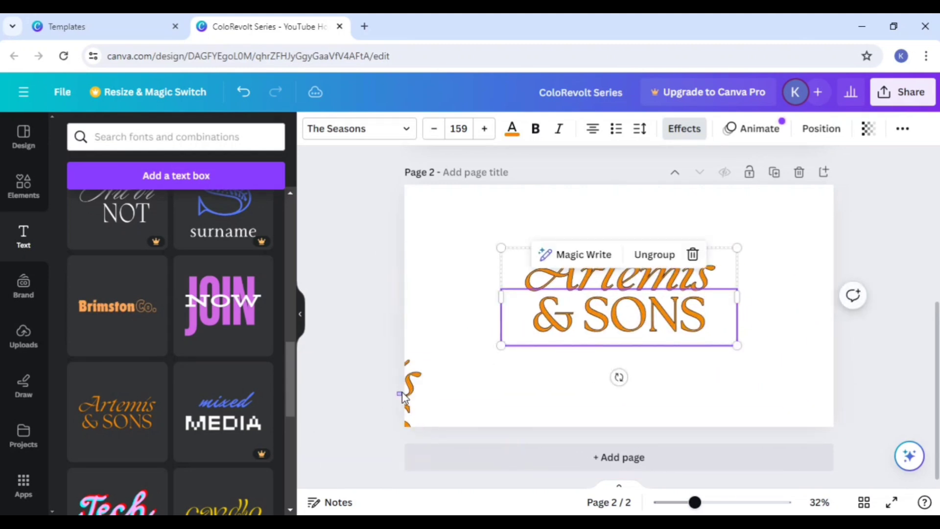
left_click_drag(401, 392, 372, 370)
left_click(626, 300)
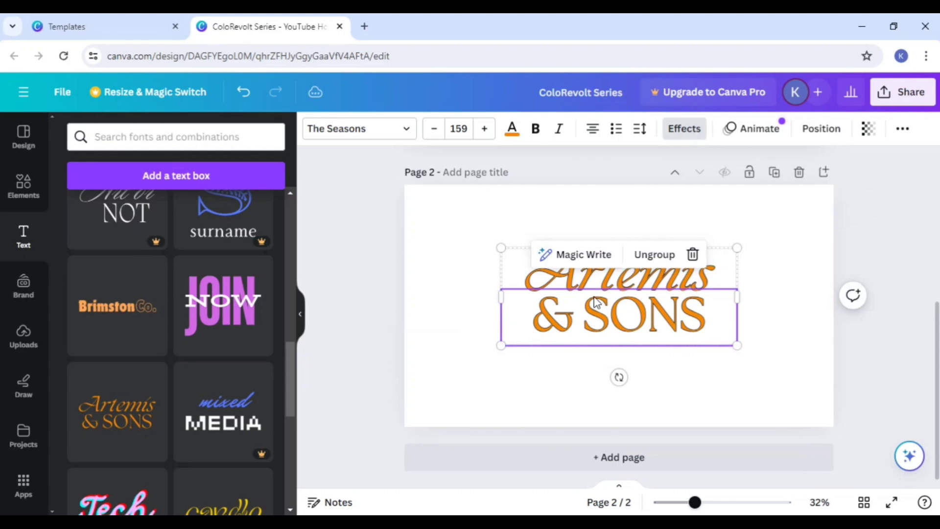
Step: Reposition the remaining "Artemis & SONS" text in the middle of page 2, slightly right of center
scroll(539, 372, "up", 2)
left_click(424, 299)
left_click_drag(594, 357, 594, 330)
scroll(862, 346, "down", 2)
left_click_drag(660, 294, 668, 327)
Step: Replace "SONS" with "digital" in the second line of the "Artemis & SONS" text on page 2
double_click(619, 324)
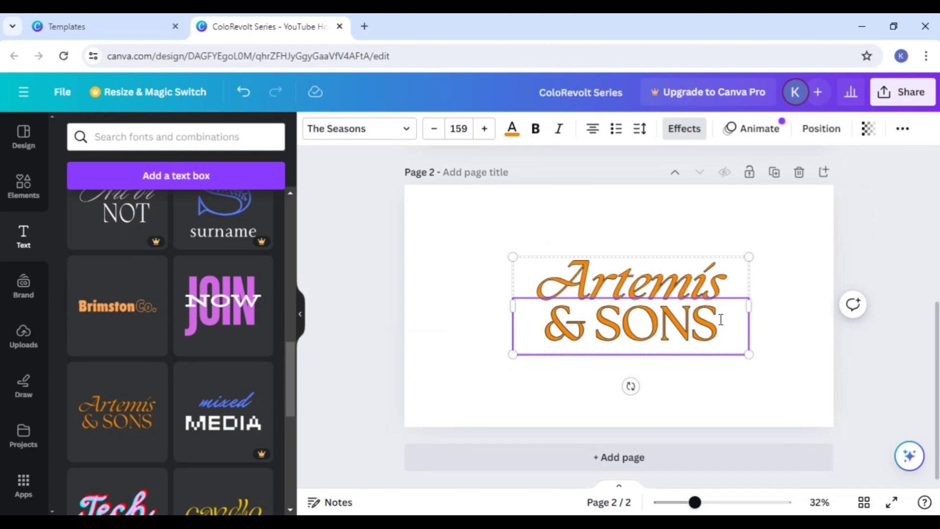
key("BackSpace")
key("BackSpace")
key("BackSpace")
key("BackSpace")
key("BackSpace")
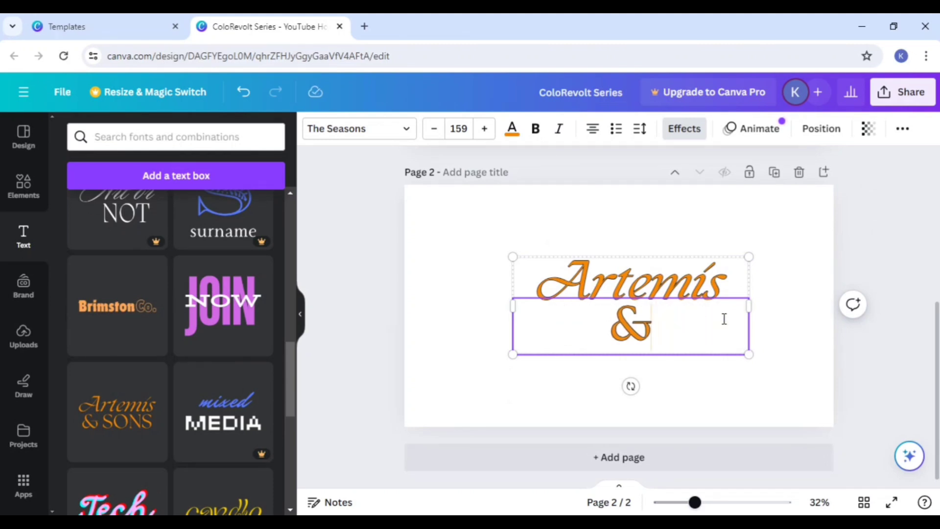
type("digi")
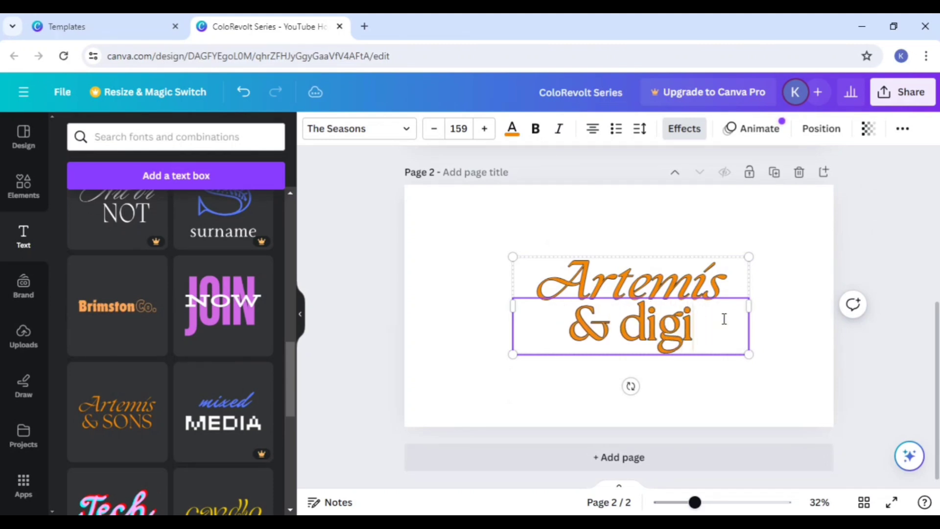
type("tal")
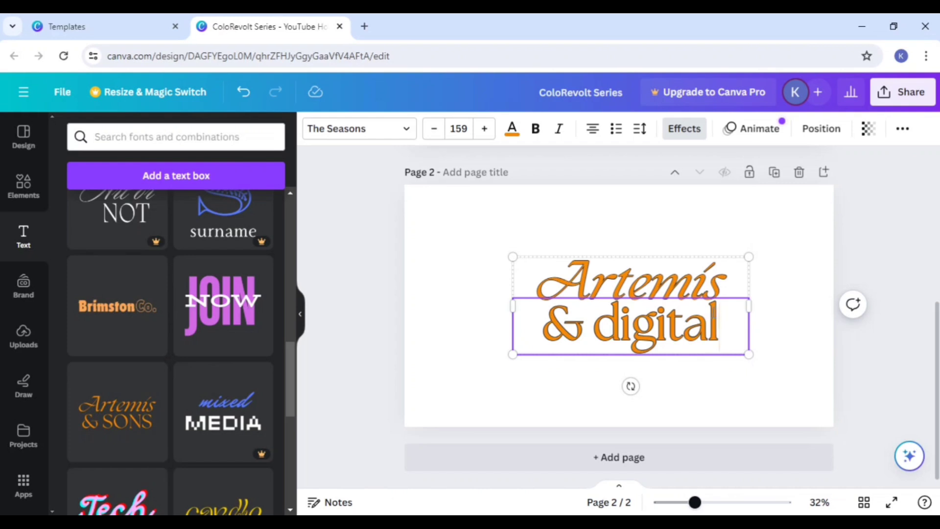
left_click(917, 274)
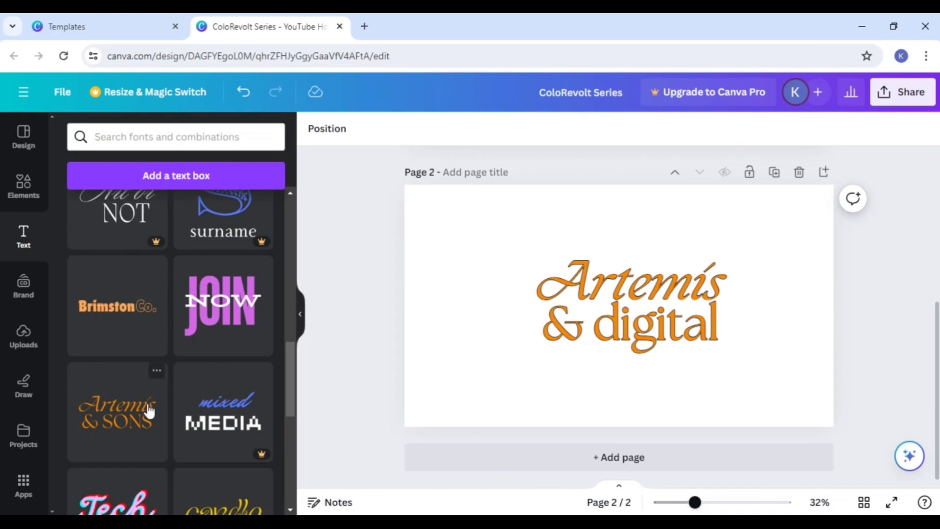
Step: Add the "LIMITED TIME ONLY" font combination to page 2 and move the "Artemis & digital" text off the page
scroll(147, 409, "down", 3)
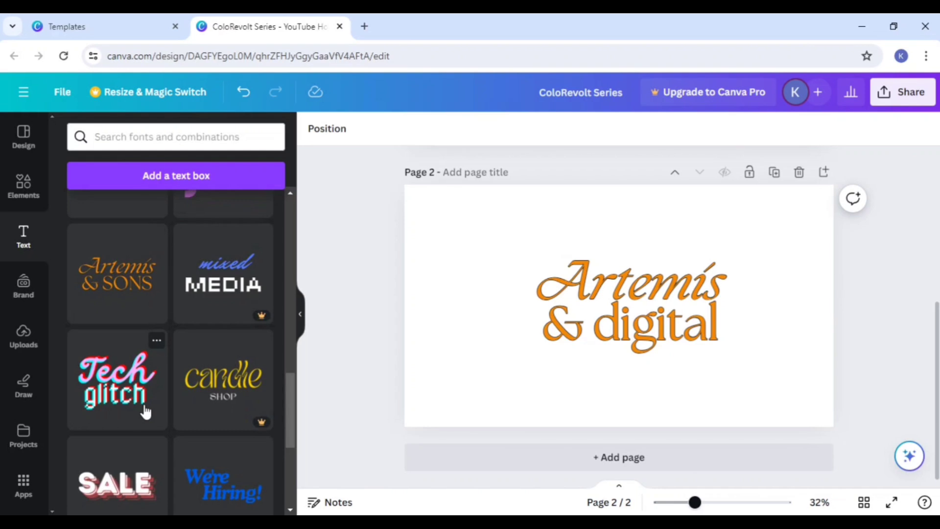
scroll(145, 411, "down", 8)
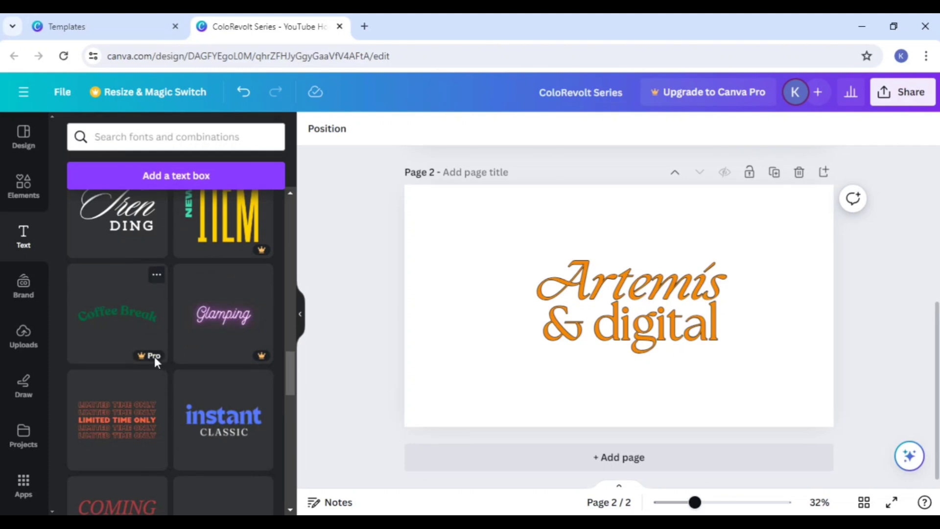
scroll(171, 412, "down", 2)
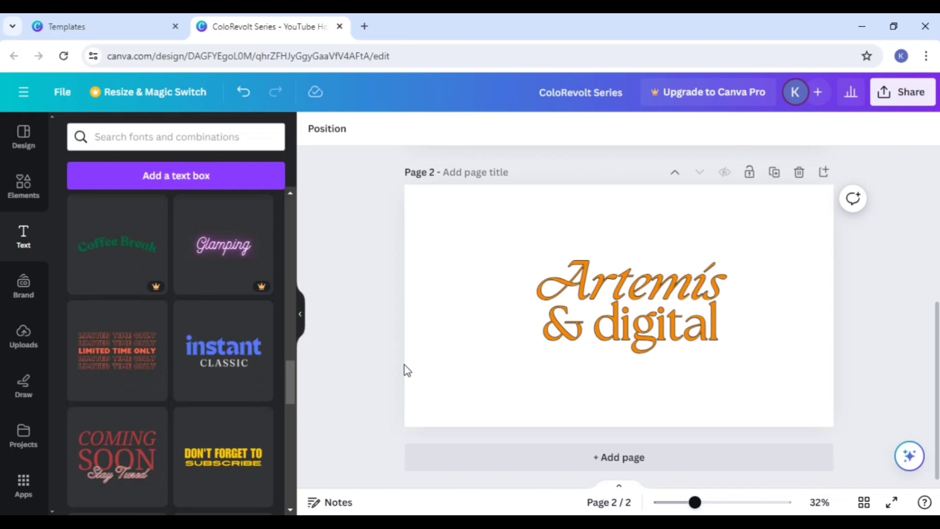
left_click_drag(655, 304, 586, 257)
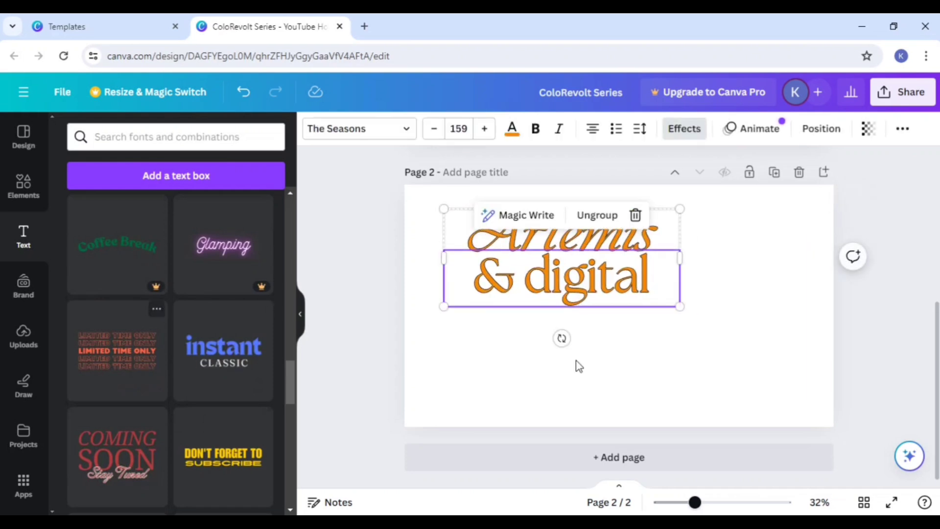
left_click(112, 377)
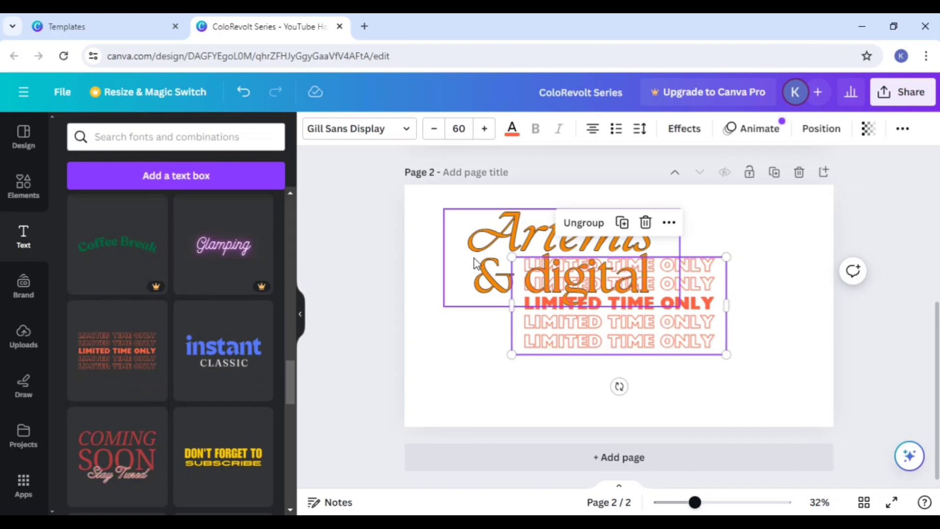
left_click_drag(510, 277, 119, 315)
Step: Reposition the "LIMITED TIME ONLY" text near the middle of page 2, leaving its wording as is
left_click_drag(617, 328, 582, 315)
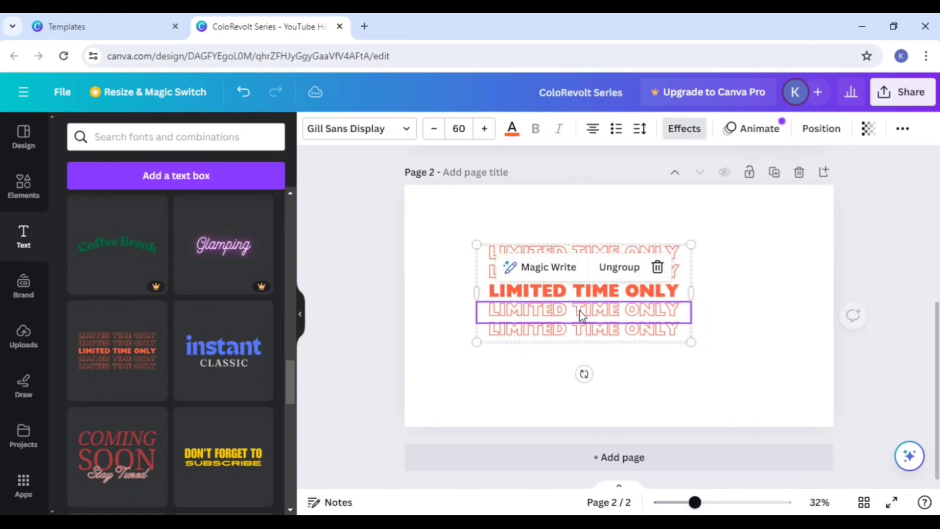
double_click(603, 296)
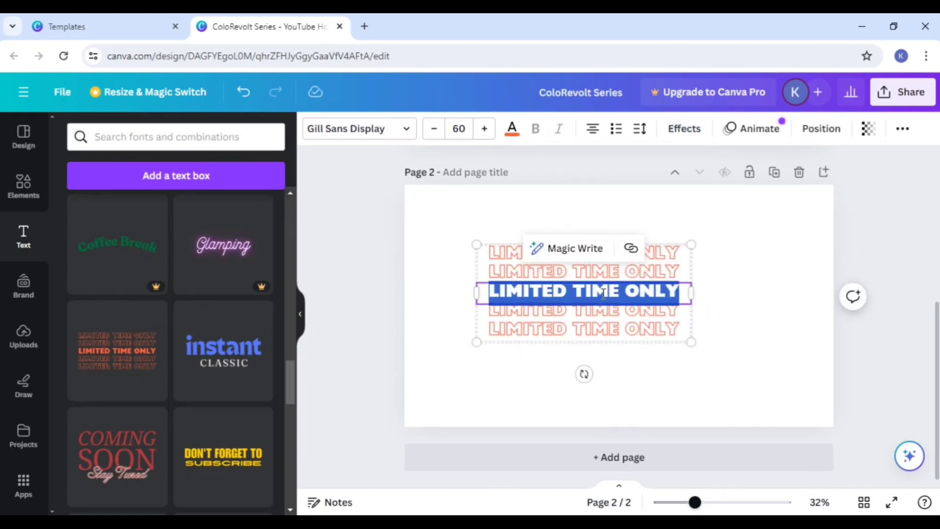
left_click(865, 345)
left_click_drag(569, 330, 607, 312)
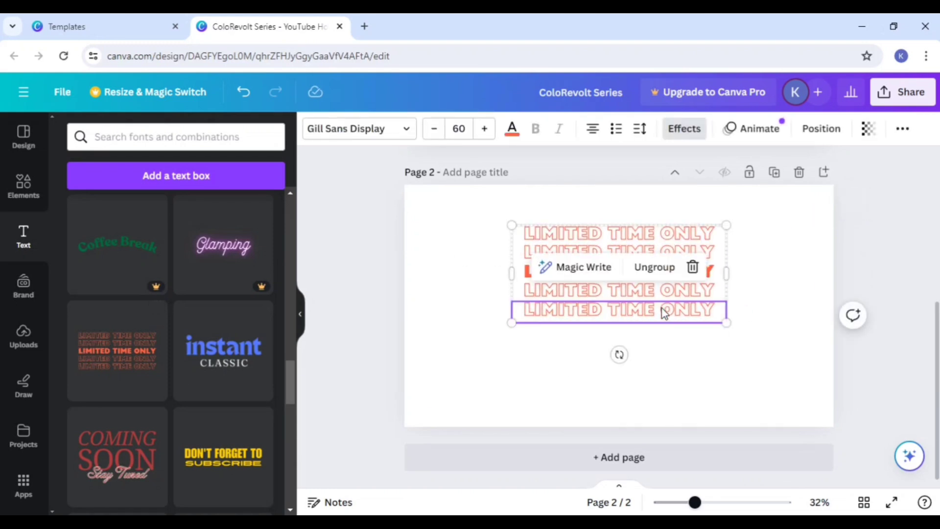
left_click(758, 351)
left_click_drag(656, 293, 647, 319)
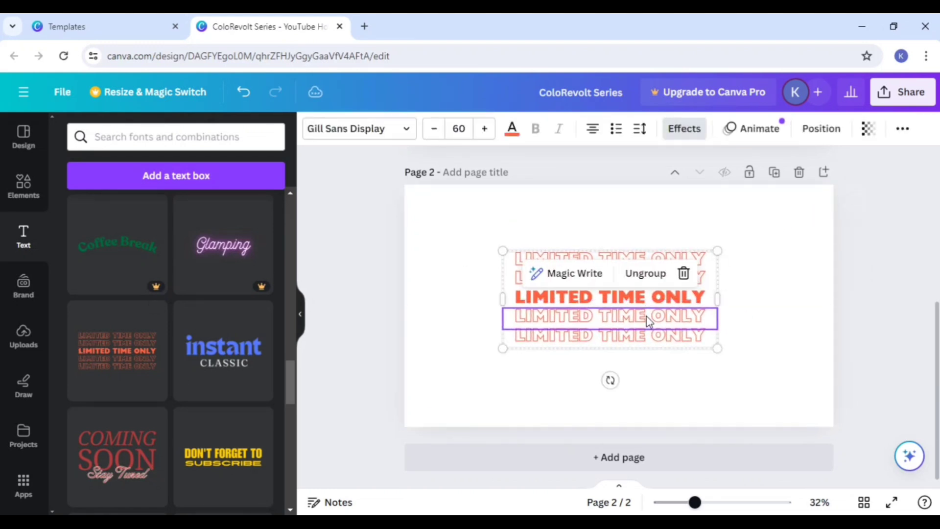
left_click(909, 290)
left_click(641, 305)
Step: Look through the remaining font combinations and return to the default text styles
scroll(235, 392, "down", 1)
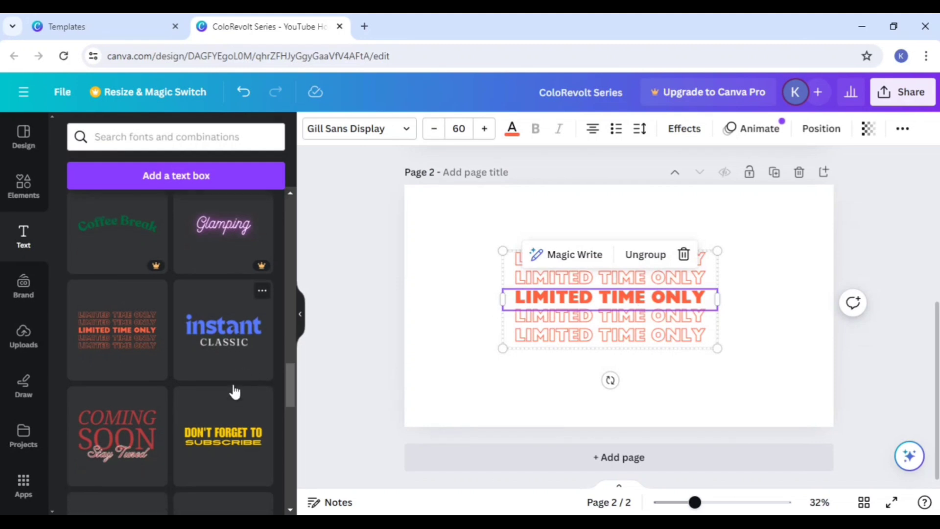
scroll(230, 395, "down", 15)
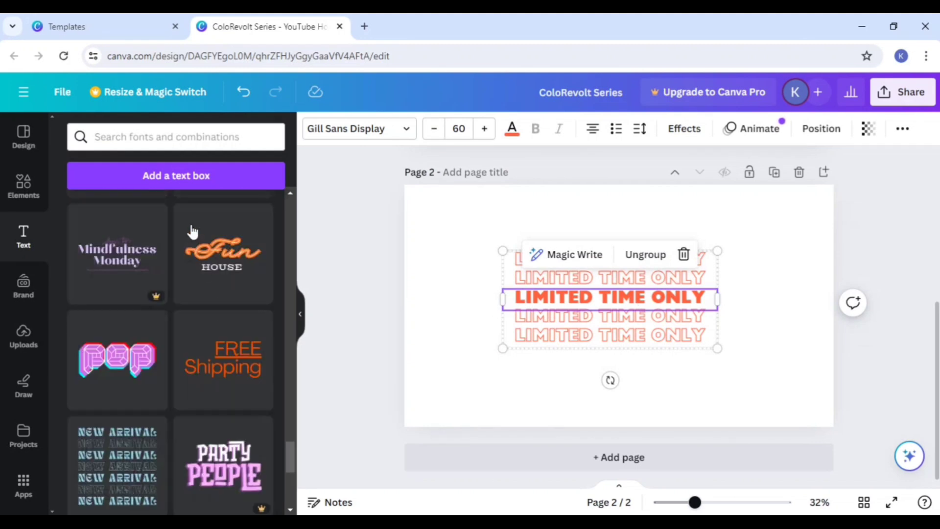
left_click(157, 136)
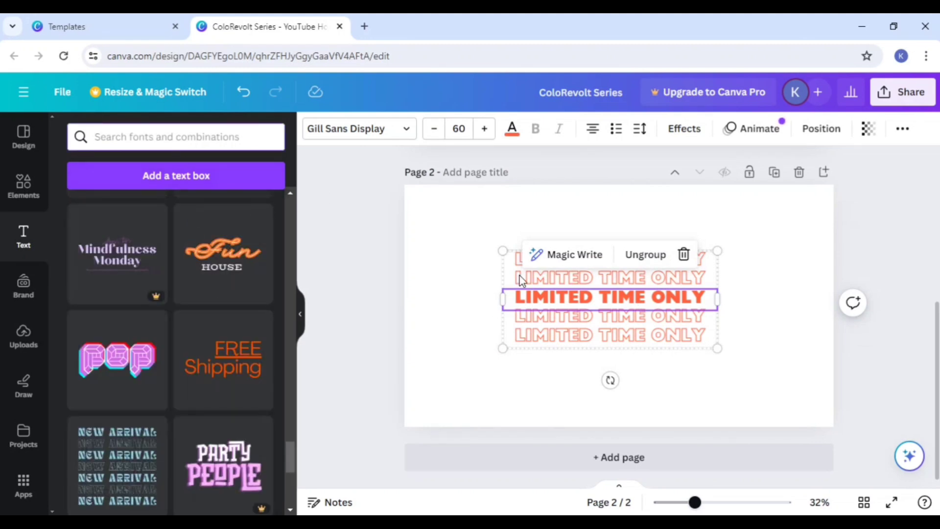
left_click(585, 337)
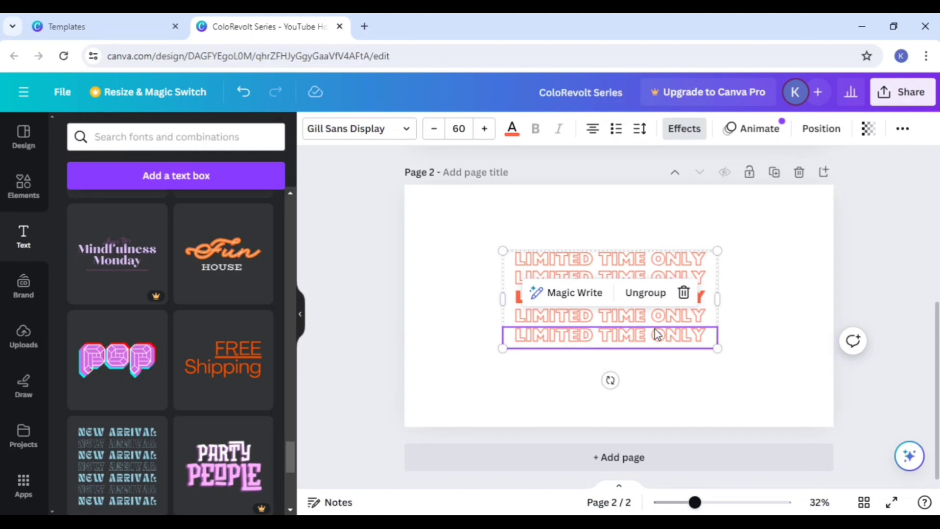
scroll(812, 369, "up", 3)
scroll(812, 369, "down", 3)
left_click(919, 276)
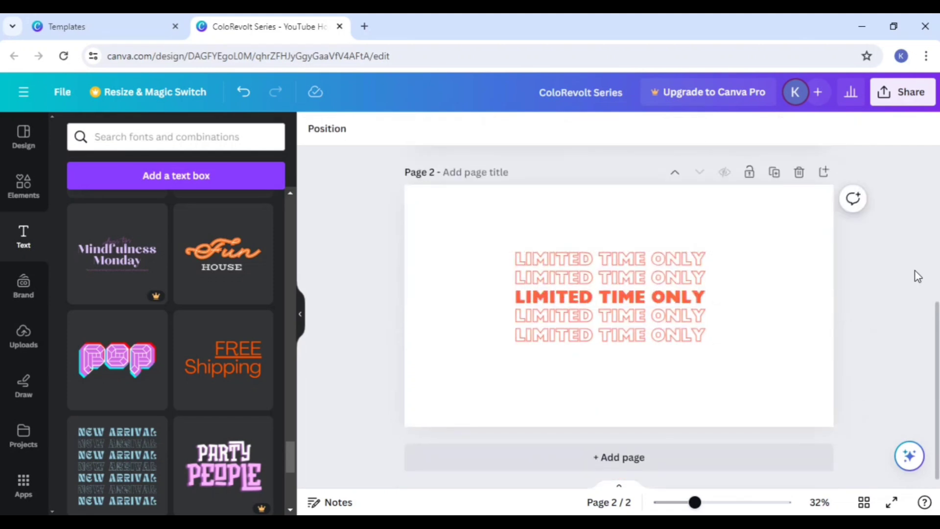
scroll(180, 369, "up", 10)
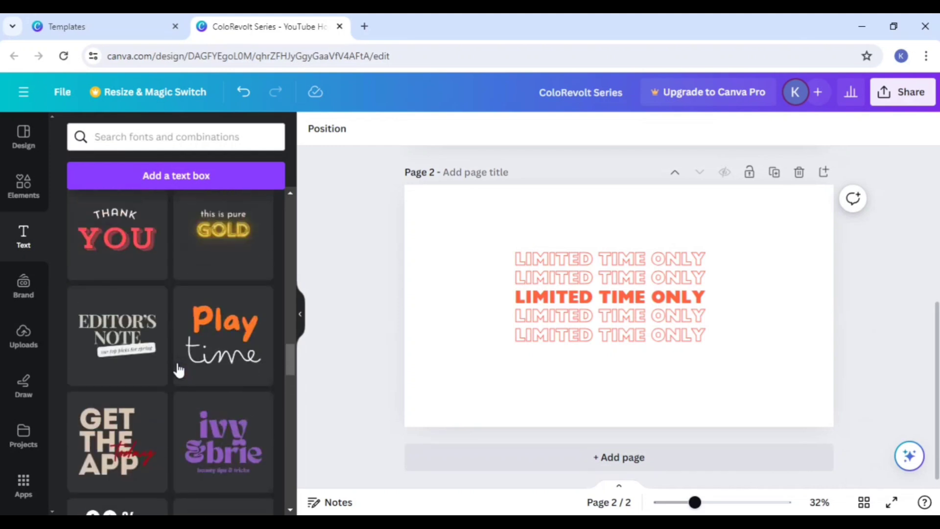
scroll(179, 370, "up", 15)
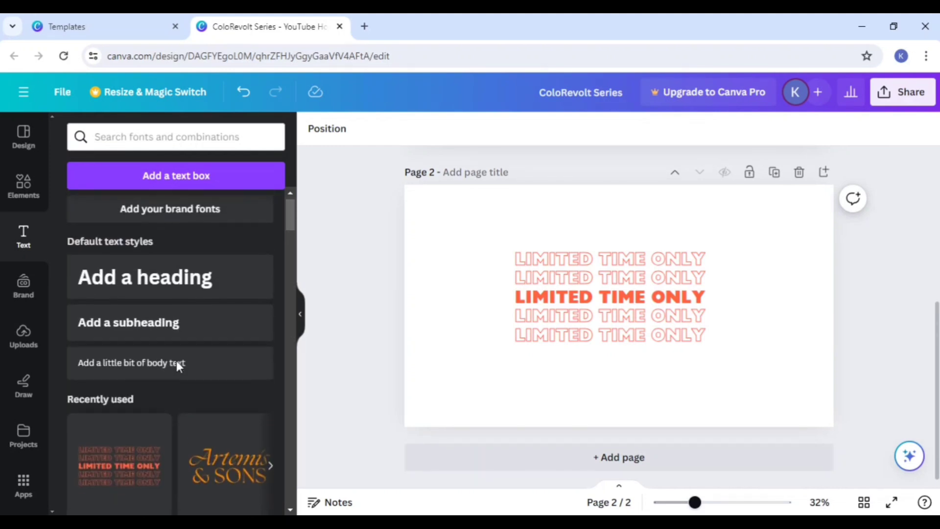
scroll(176, 361, "up", 1)
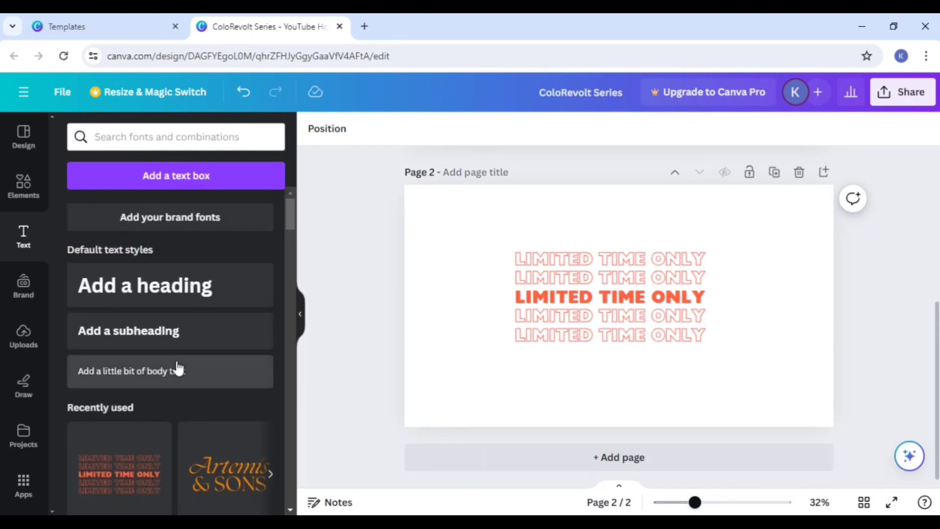
Step: Remove the "LIMITED TIME ONLY" text from page 2 and add a heading reading "digtal marketing"
left_click_drag(566, 301, 127, 488)
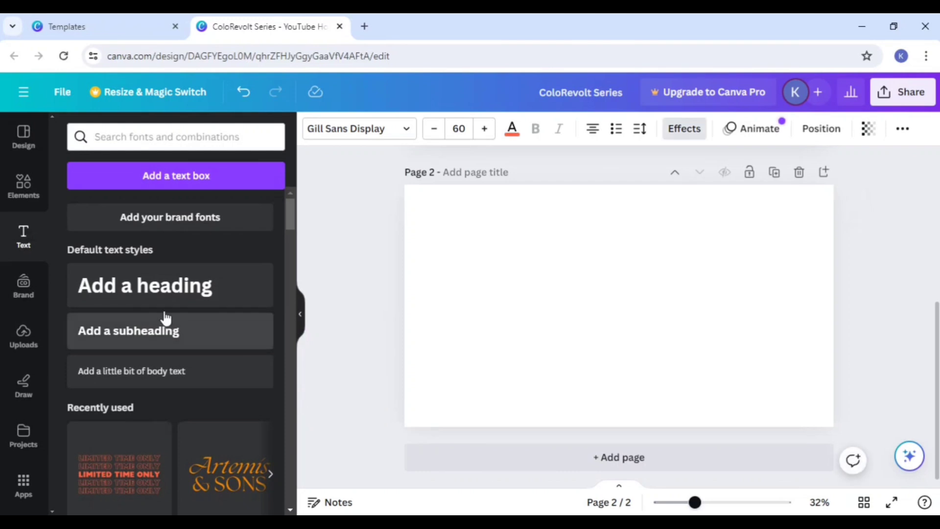
left_click(162, 290)
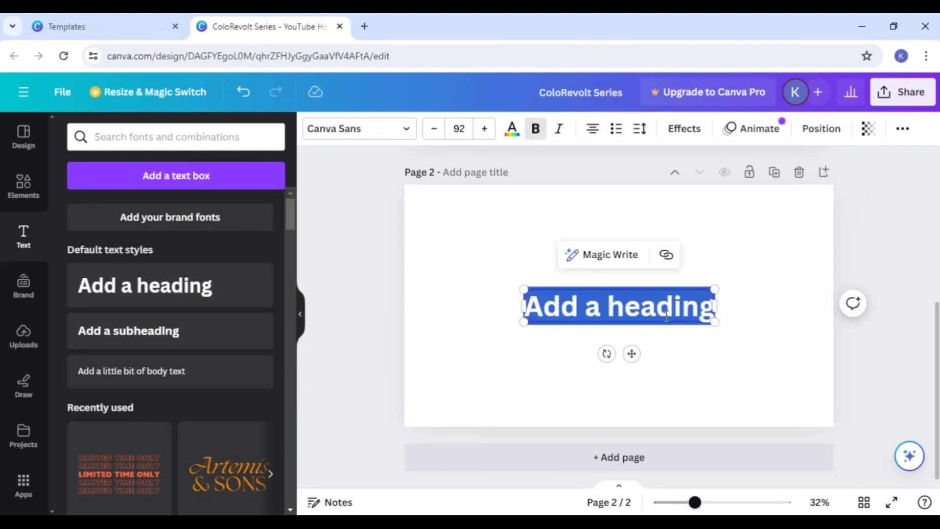
key("BackSpace")
type("dig")
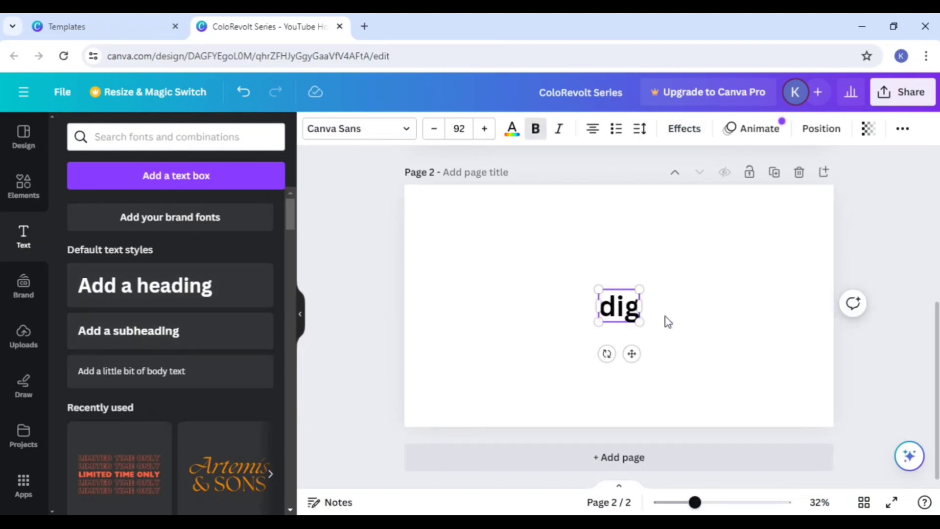
type("tal marketi")
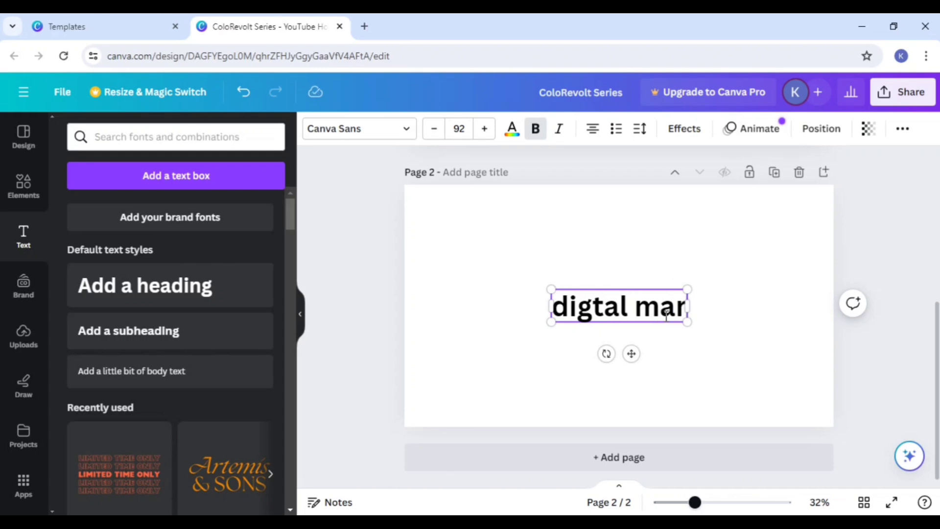
type("g")
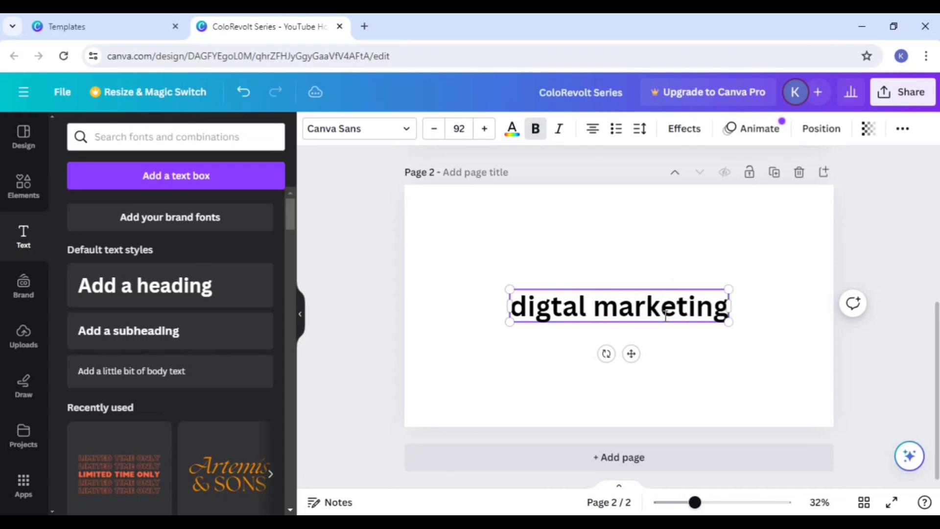
left_click(632, 279)
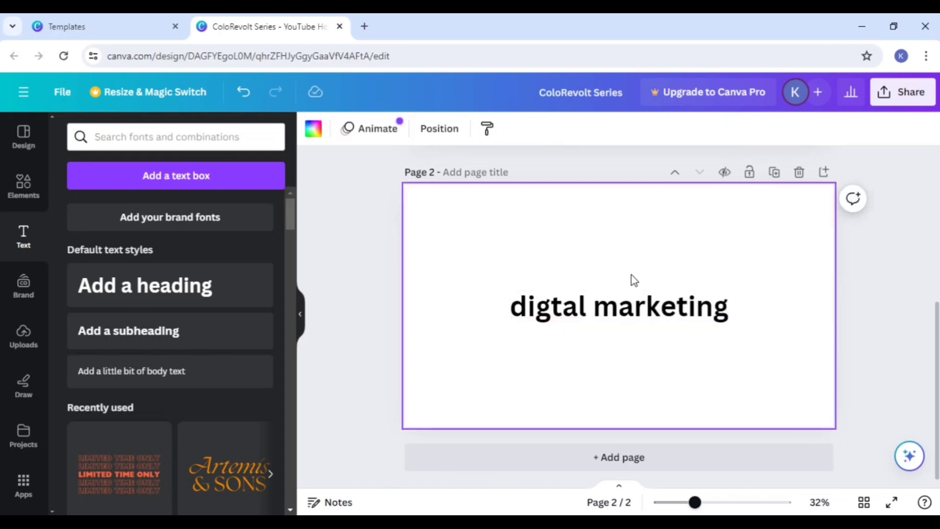
Step: Move the heading slightly up on page 2 and capitalize its first letter so it reads "Digtal marketing"
left_click(633, 318)
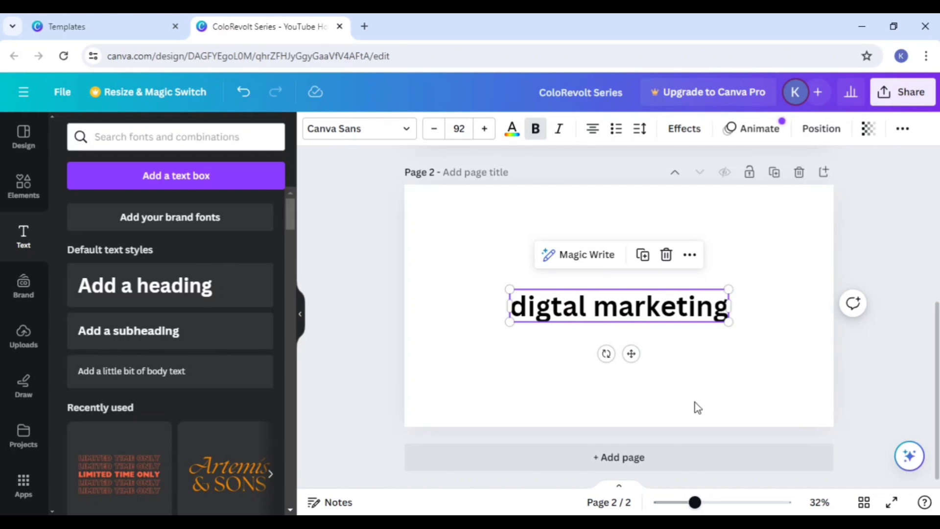
left_click_drag(631, 353, 631, 337)
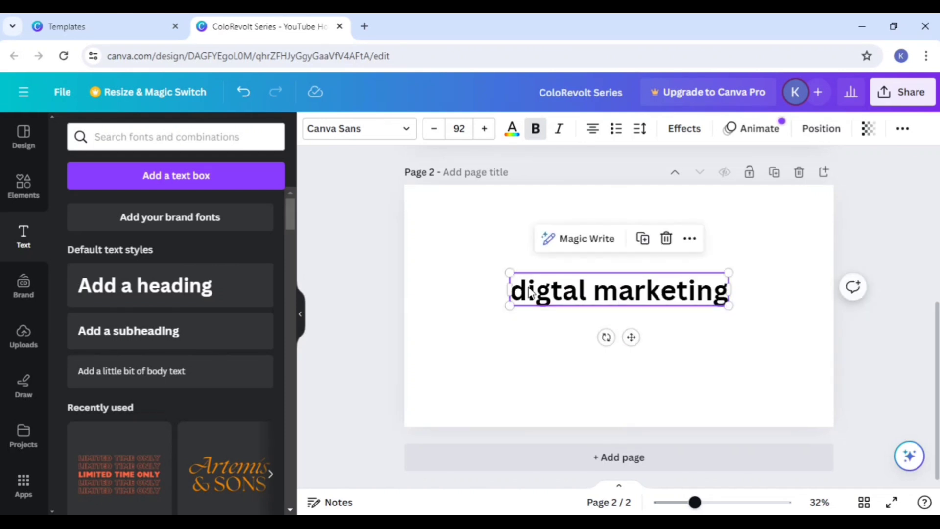
left_click(526, 288)
key("BackSpace")
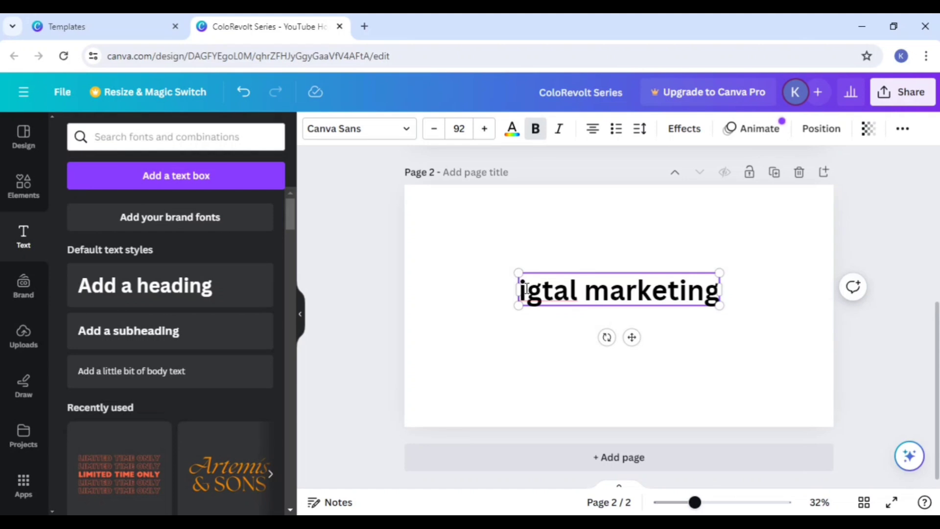
type("D")
left_click(533, 388)
Step: Apply the Shadow effect to the "Digtal marketing" heading and color the shadow light green (#c4f672)
left_click(596, 290)
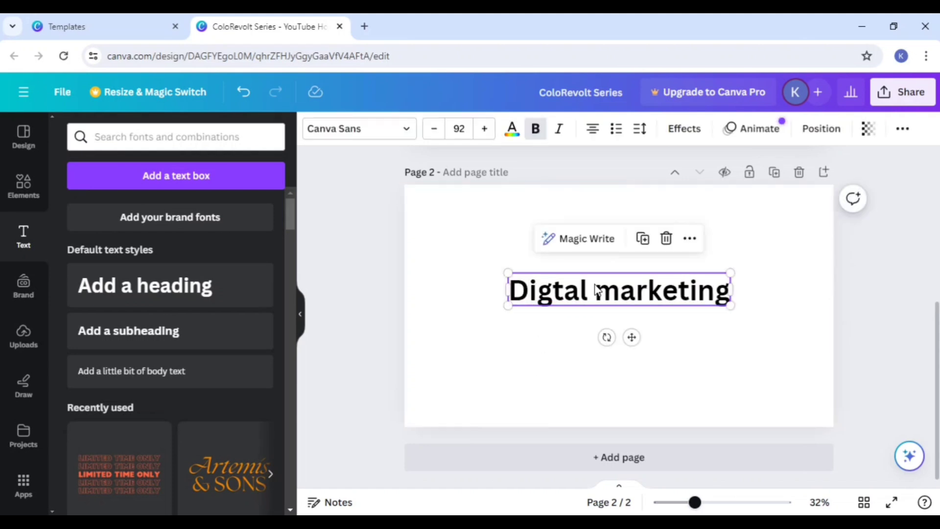
left_click(684, 129)
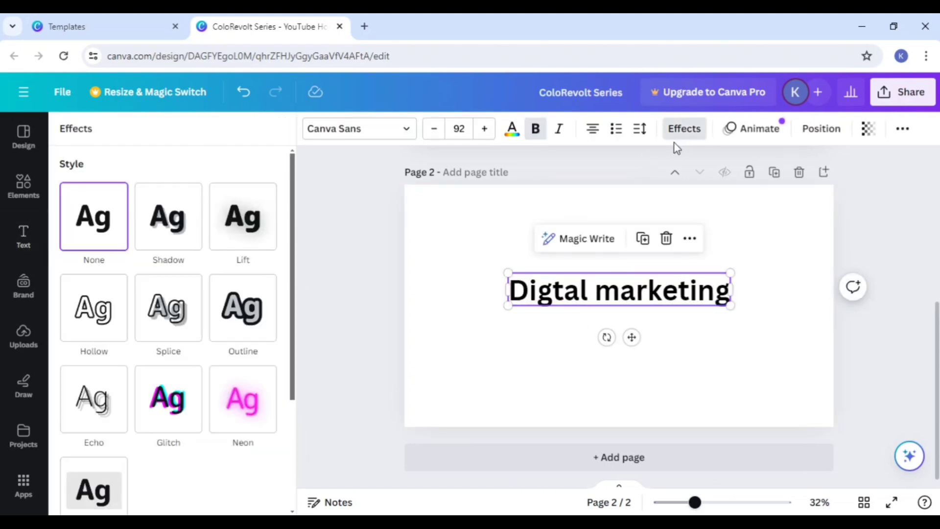
left_click(179, 239)
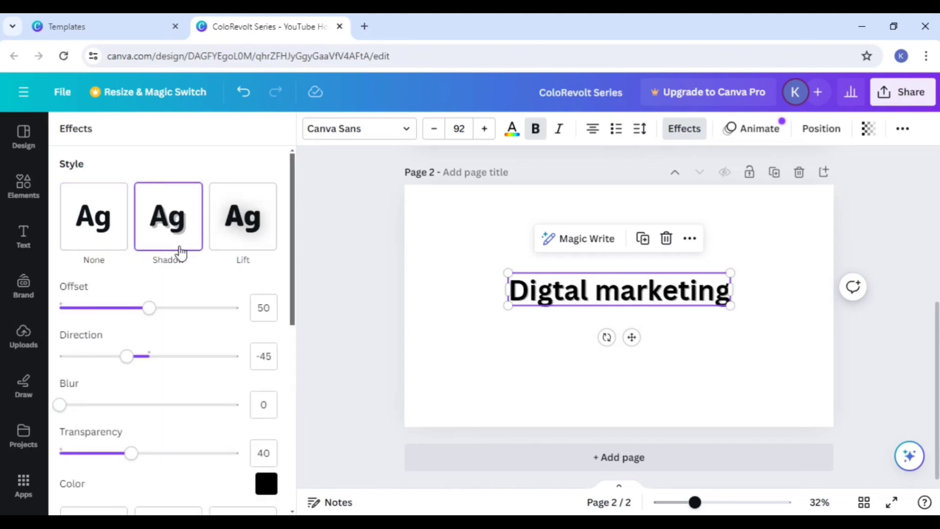
left_click(264, 484)
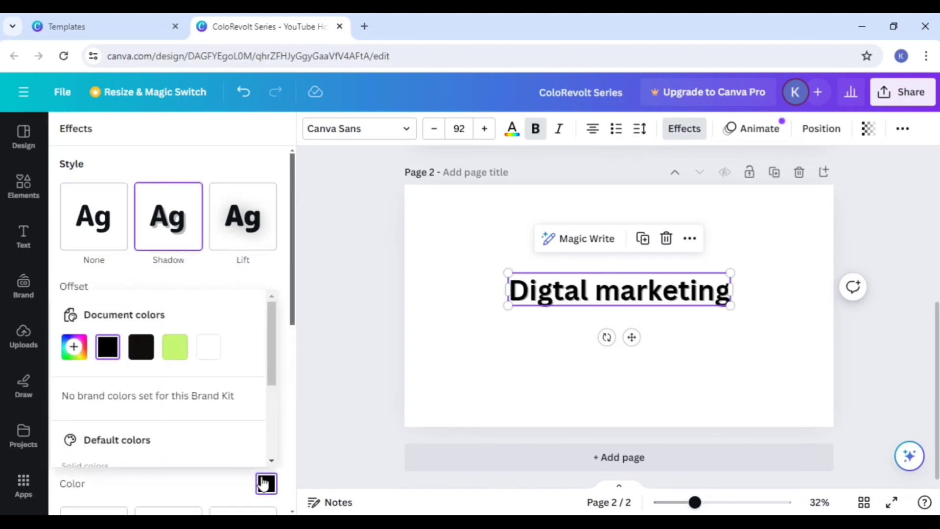
left_click(181, 357)
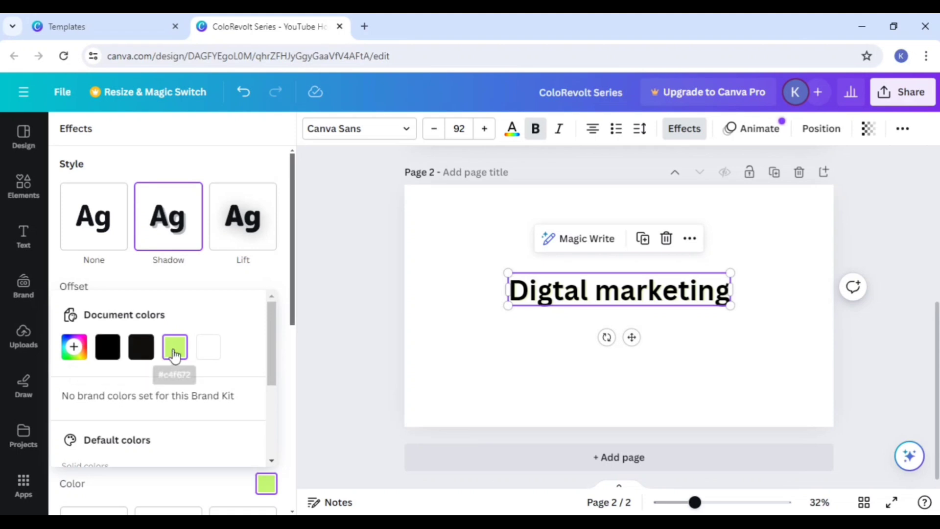
Step: Set the background of page 2 to a solid bright red using a custom color
left_click(423, 221)
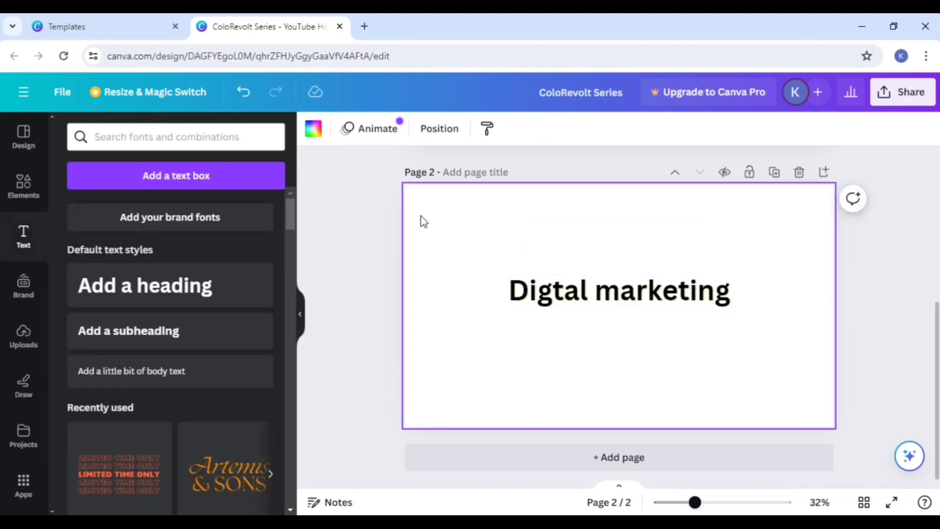
left_click(313, 129)
left_click(74, 212)
left_click_drag(203, 309, 530, 271)
Step: Try white and then black as the shadow color of the "Digtal marketing" heading
left_click(566, 296)
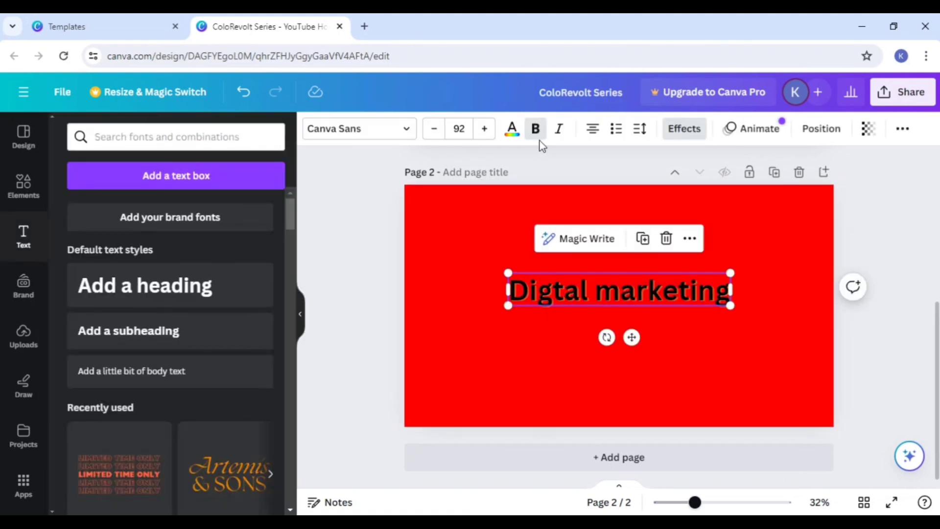
left_click(681, 129)
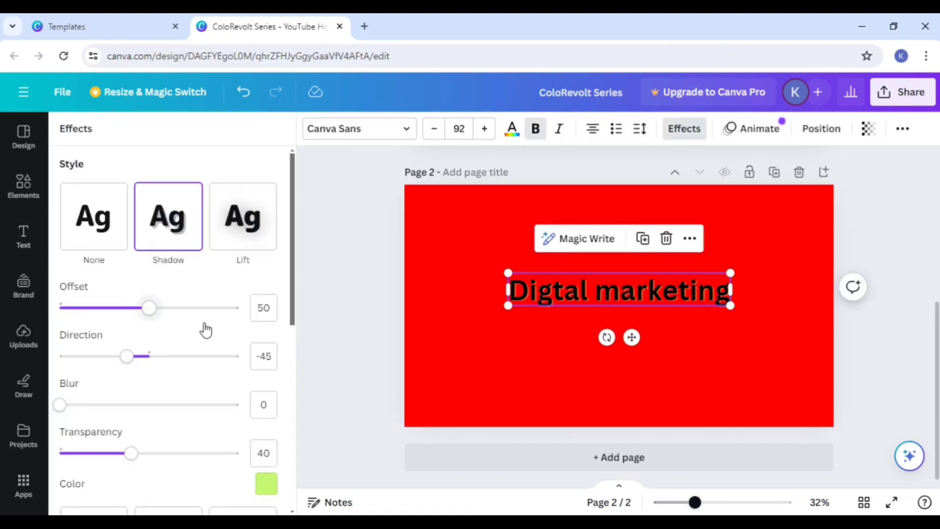
left_click(266, 484)
left_click(247, 355)
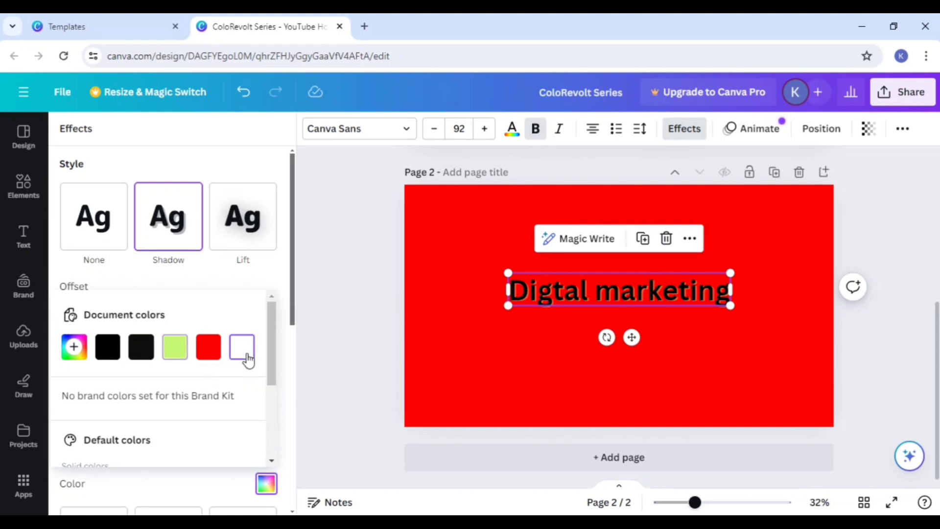
left_click(108, 356)
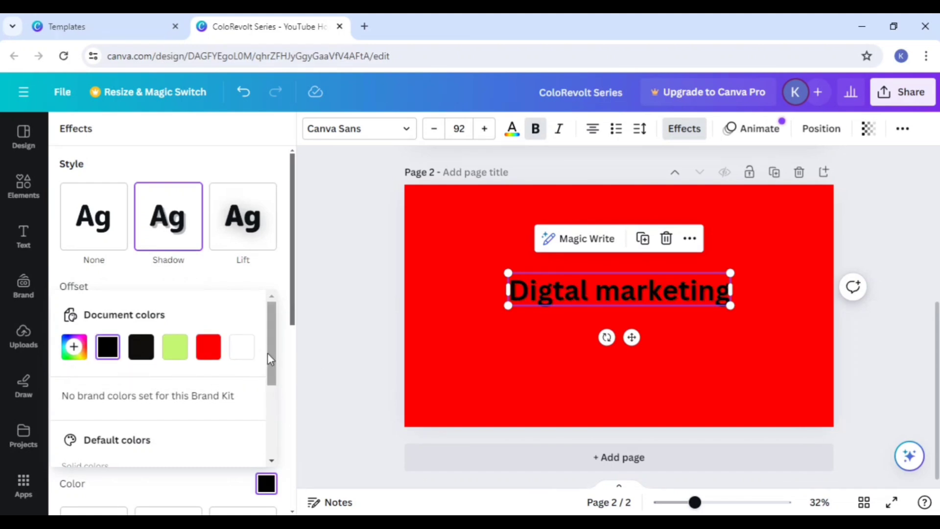
Step: Try the Splice effect on the heading, adjusting its thickness and setting offset to 41 and direction to 0
scroll(270, 406, "down", 5)
left_click(168, 216)
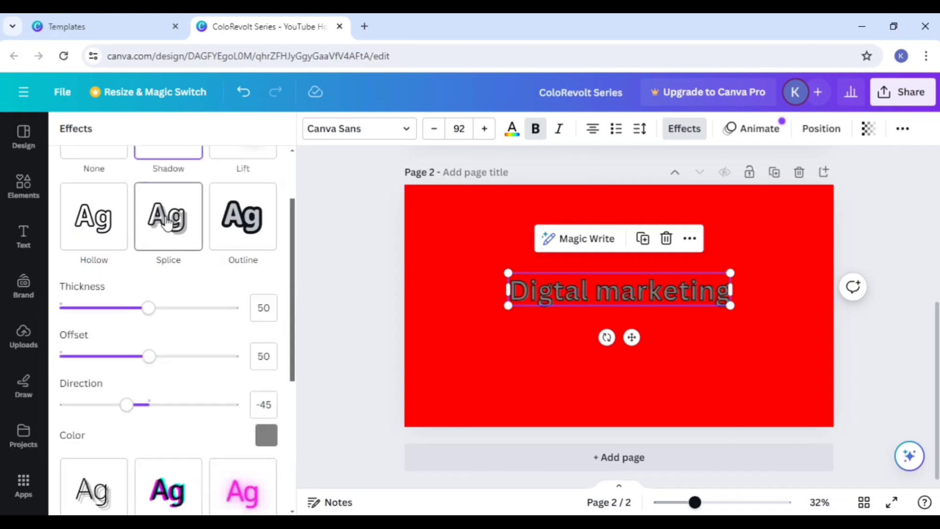
left_click_drag(149, 307, 234, 309)
left_click_drag(150, 361, 214, 361)
left_click_drag(124, 409, 153, 436)
left_click_drag(214, 356, 134, 357)
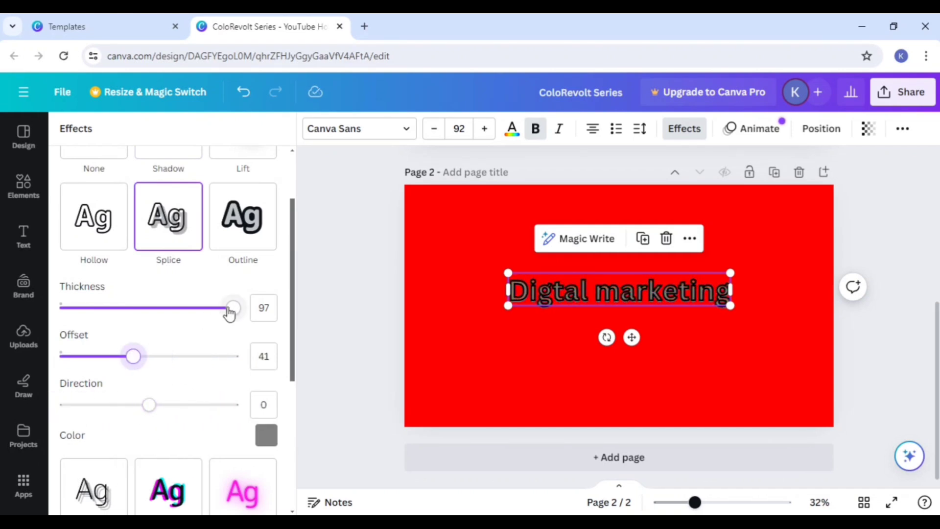
left_click_drag(232, 308, 164, 307)
Step: Try the Outline effect on the heading, replace it with the Hollow effect, and deselect the heading
left_click(236, 231)
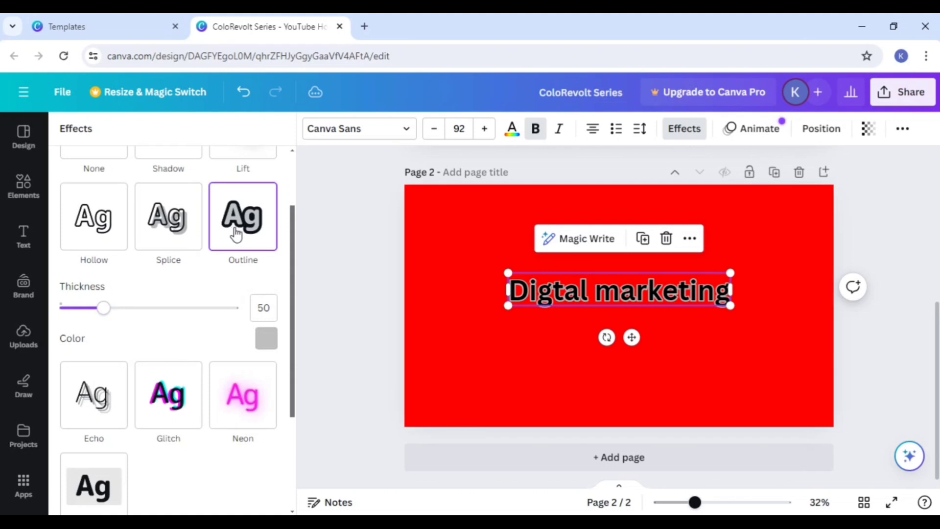
scroll(413, 307, "up", 3)
scroll(481, 303, "down", 3)
scroll(151, 329, "up", 2)
left_click(87, 321)
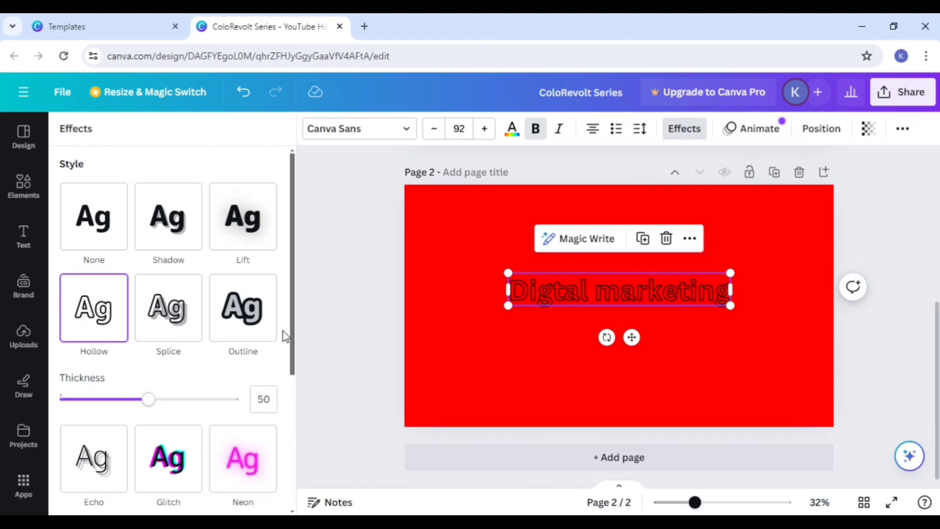
left_click(469, 334)
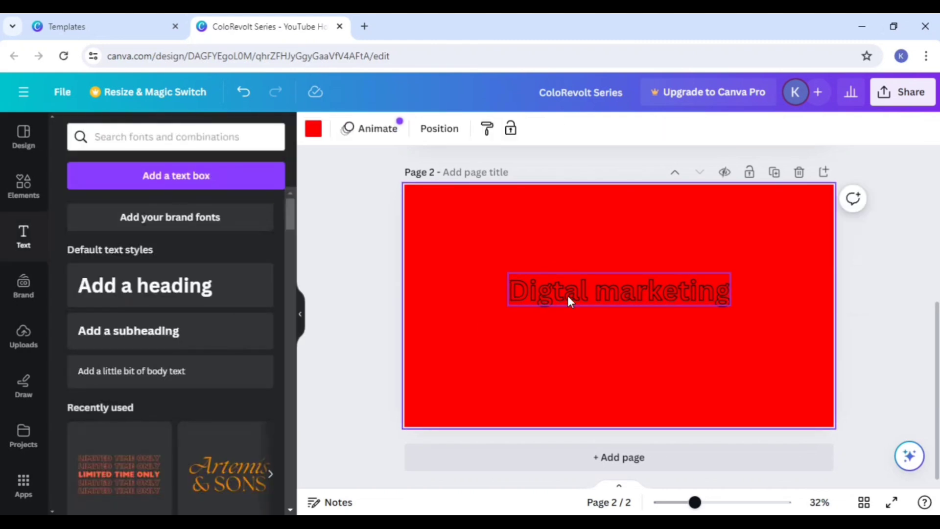
Step: Try the Outline, Lift and Shadow effects on the heading, and reset its effect style to None
left_click(568, 295)
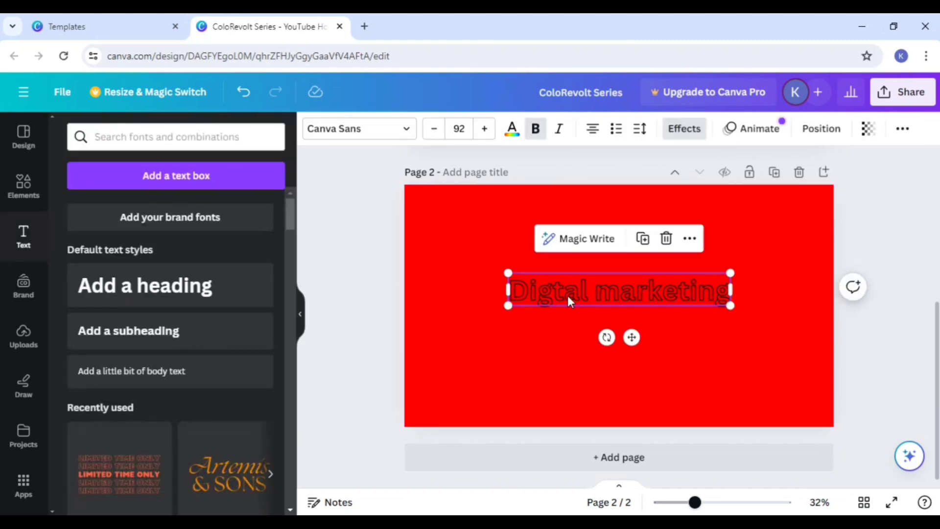
left_click(666, 138)
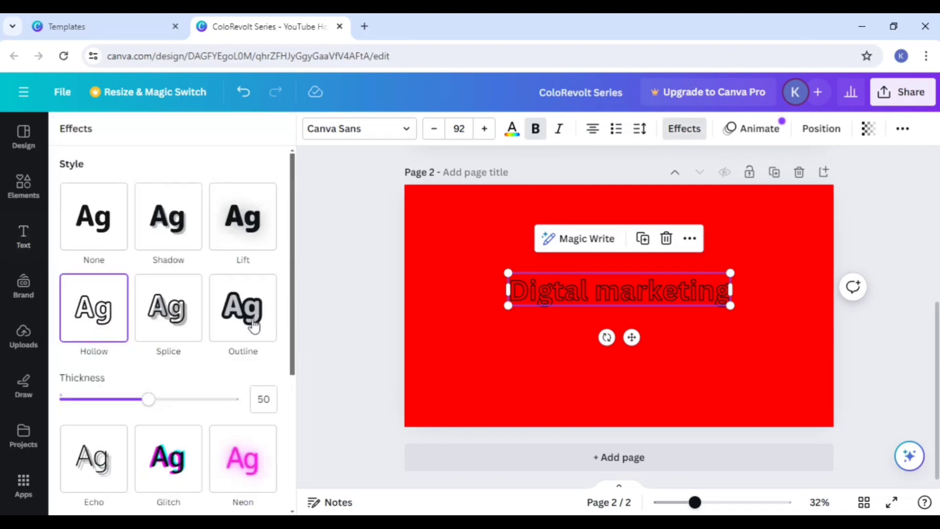
left_click(242, 327)
left_click(240, 223)
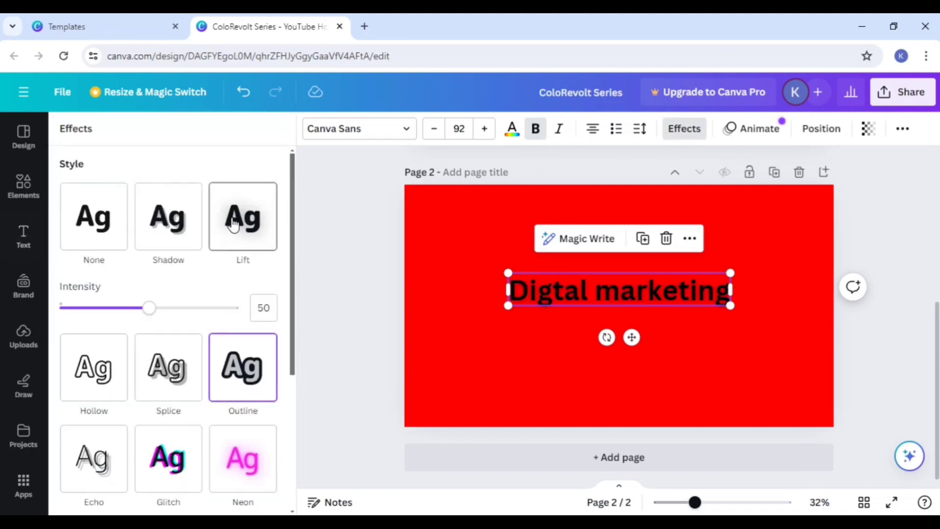
left_click(161, 226)
left_click(92, 230)
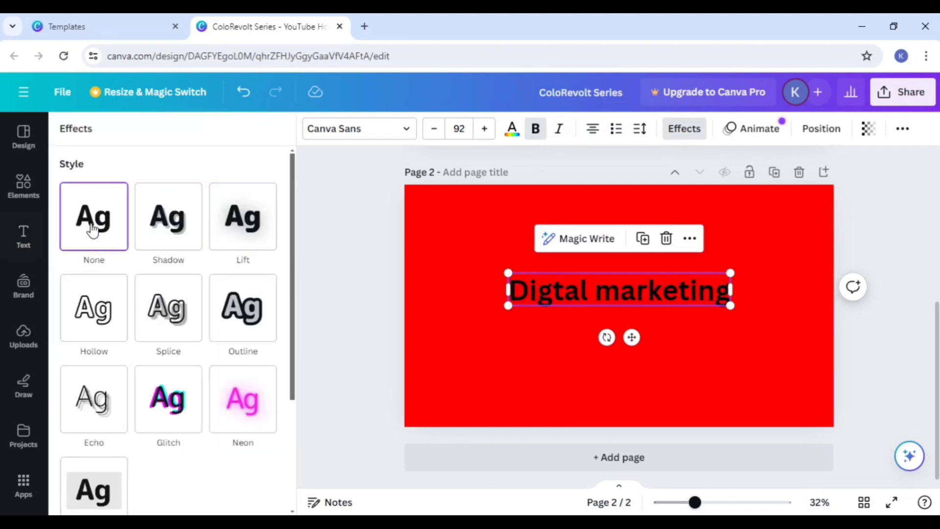
Step: Try the Curve shape on the "Digtal marketing" heading and set its shape back to None
scroll(132, 315, "down", 4)
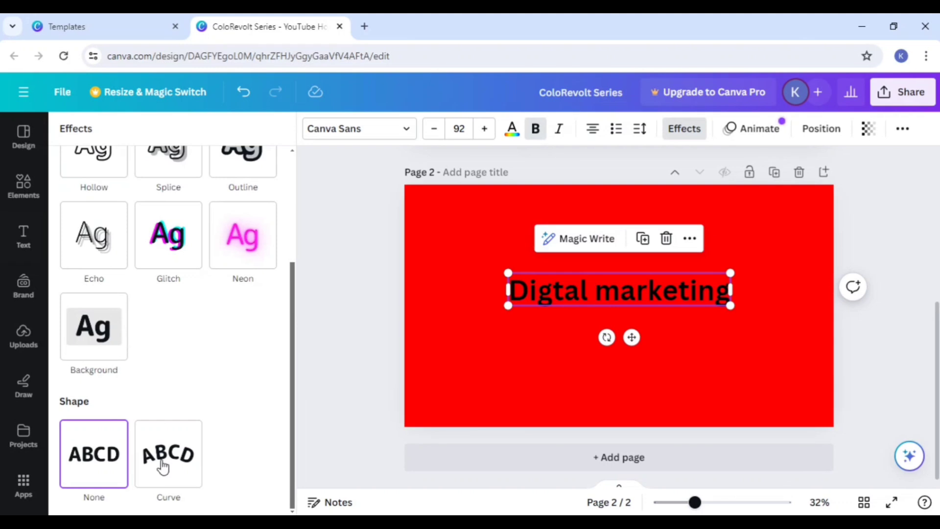
left_click(163, 466)
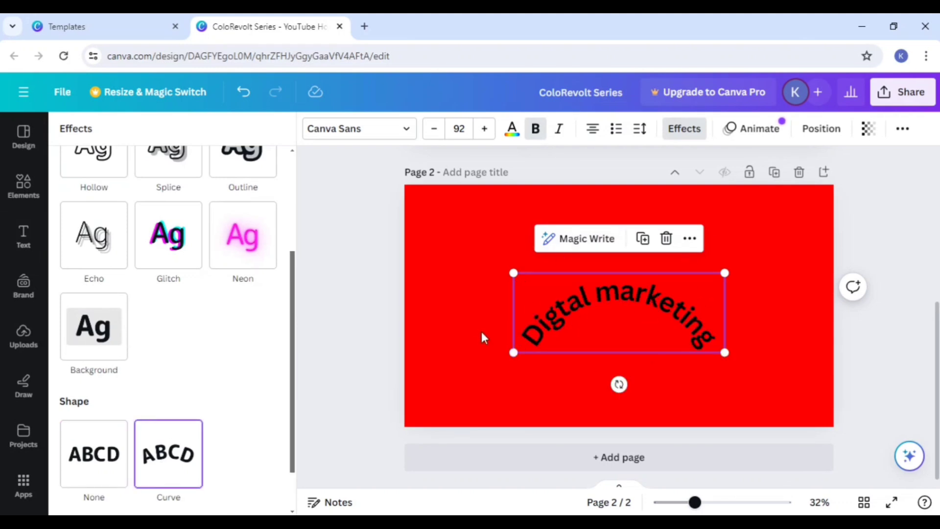
left_click(98, 456)
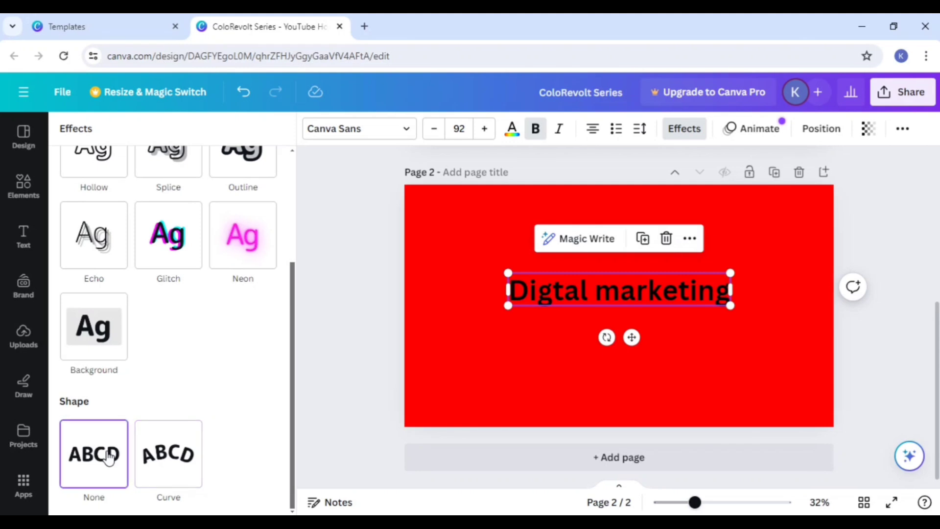
Step: Try the Echo effect on the heading, followed by the Lift effect
left_click(105, 236)
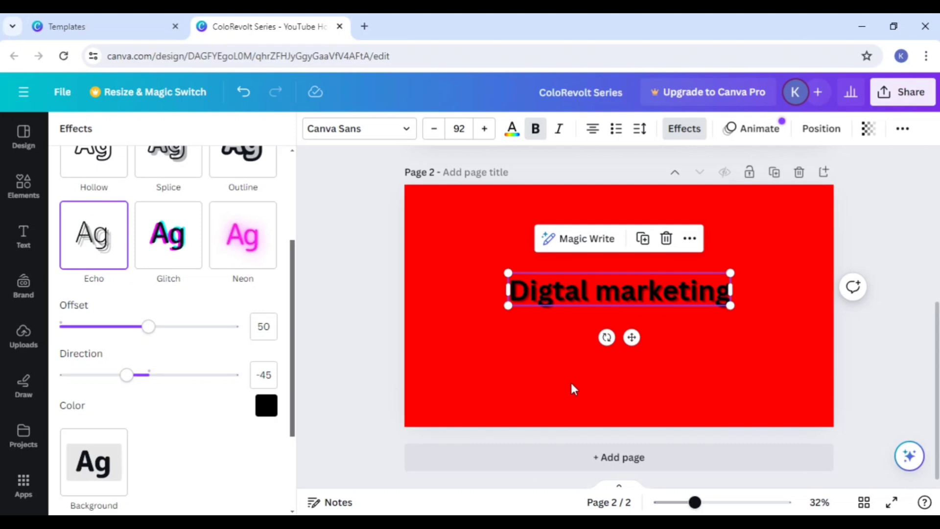
scroll(147, 401, "up", 3)
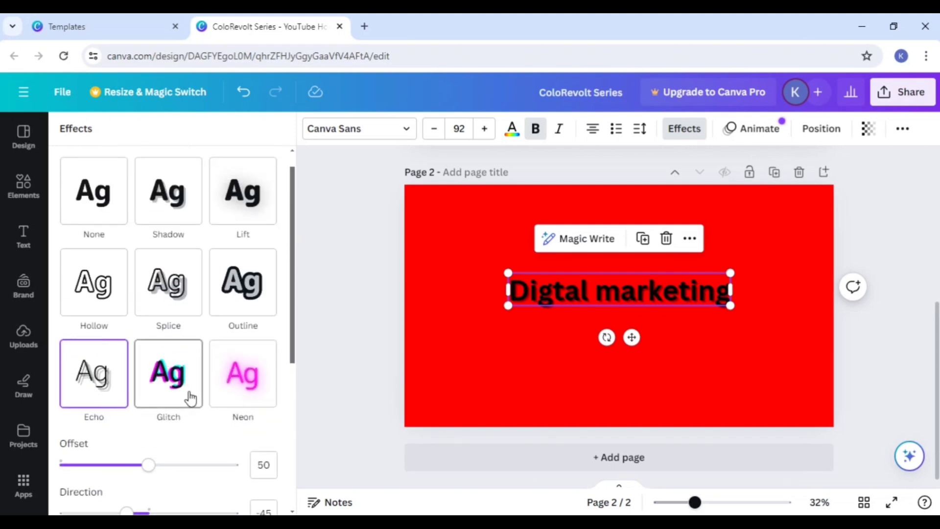
scroll(217, 385, "up", 1)
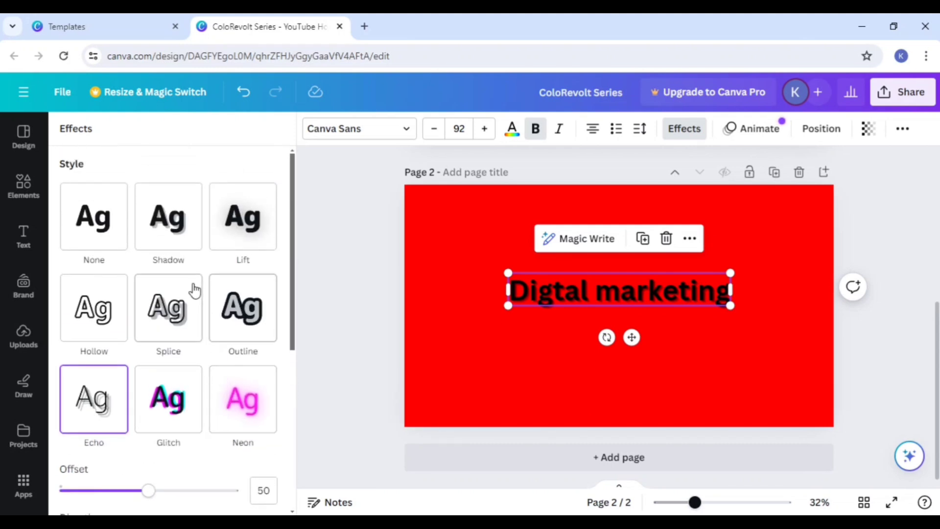
left_click(240, 225)
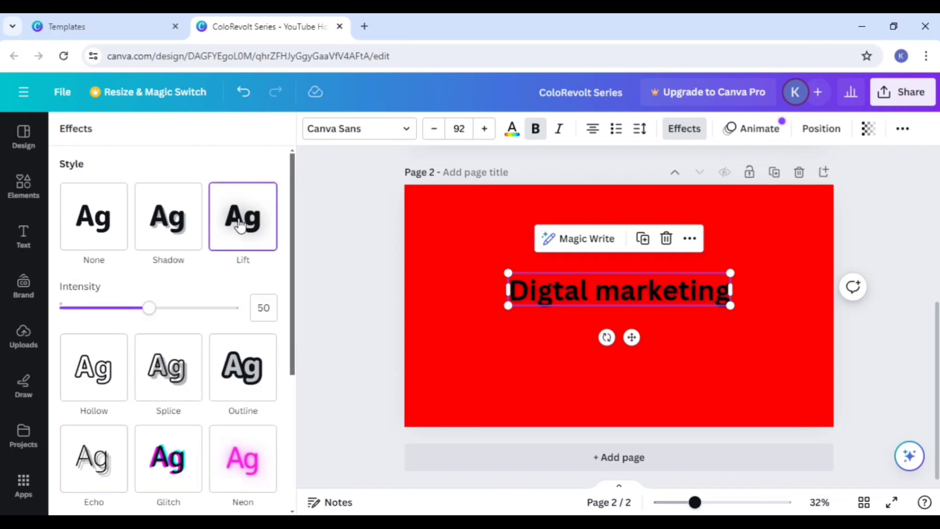
Step: Apply the Outline effect to the heading, trying a red outline before making the outline color white
left_click(242, 372)
scroll(241, 370, "down", 2)
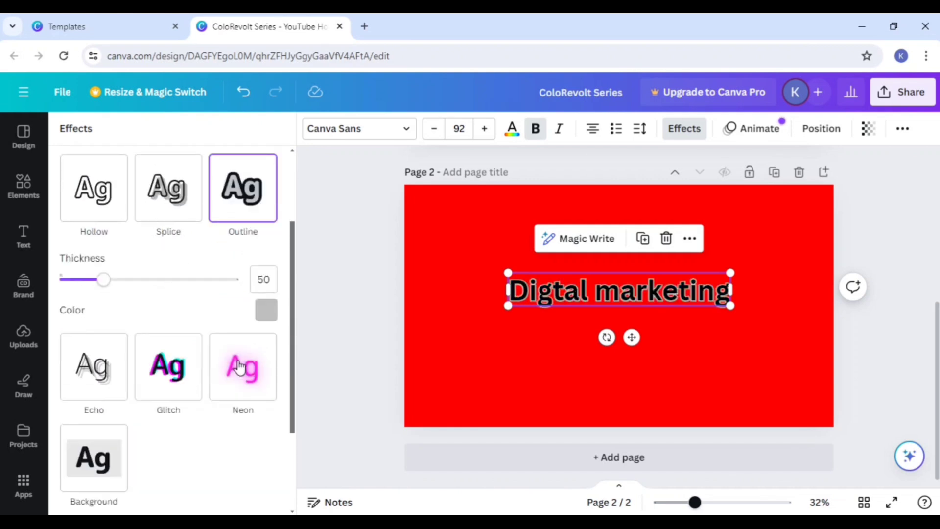
scroll(238, 367, "down", 4)
scroll(255, 365, "up", 5)
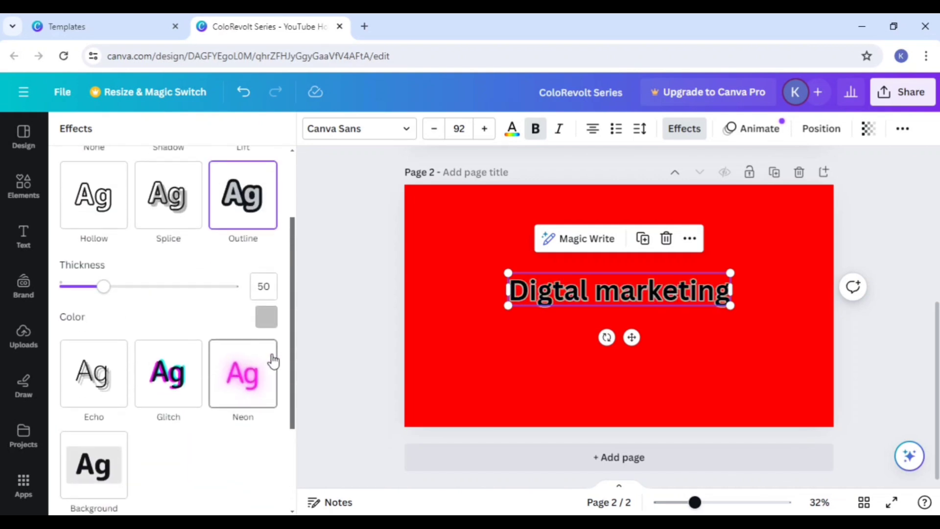
left_click(266, 318)
left_click(206, 191)
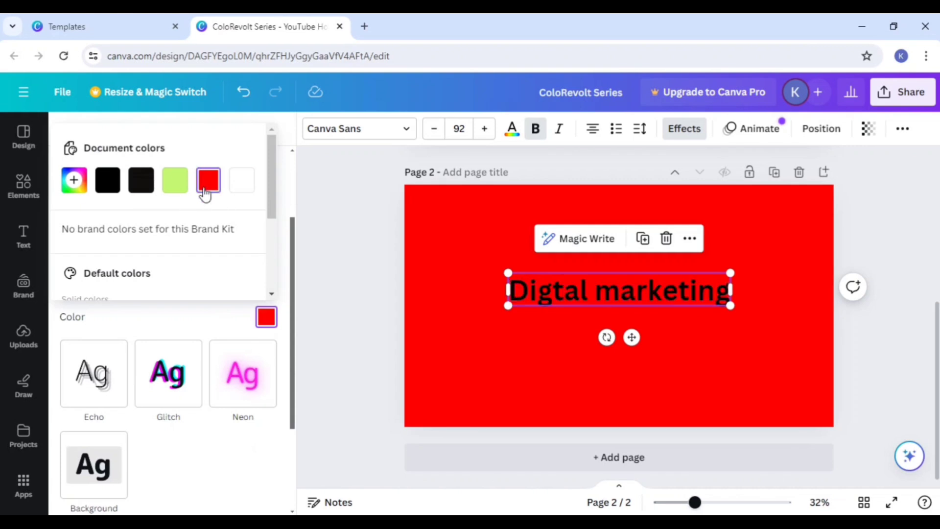
left_click(242, 185)
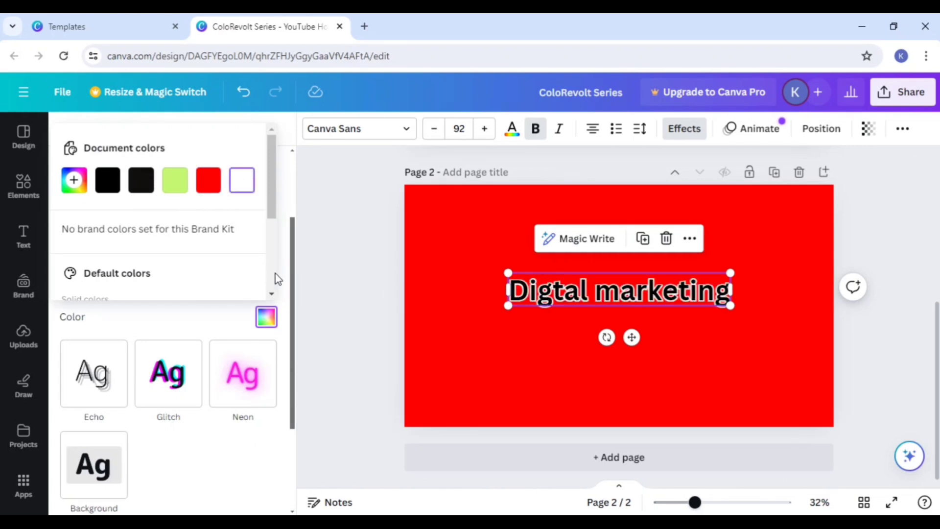
Step: Try out custom colors for the heading's outline, return to white (#FFFFFF), and deselect the heading
left_click(73, 180)
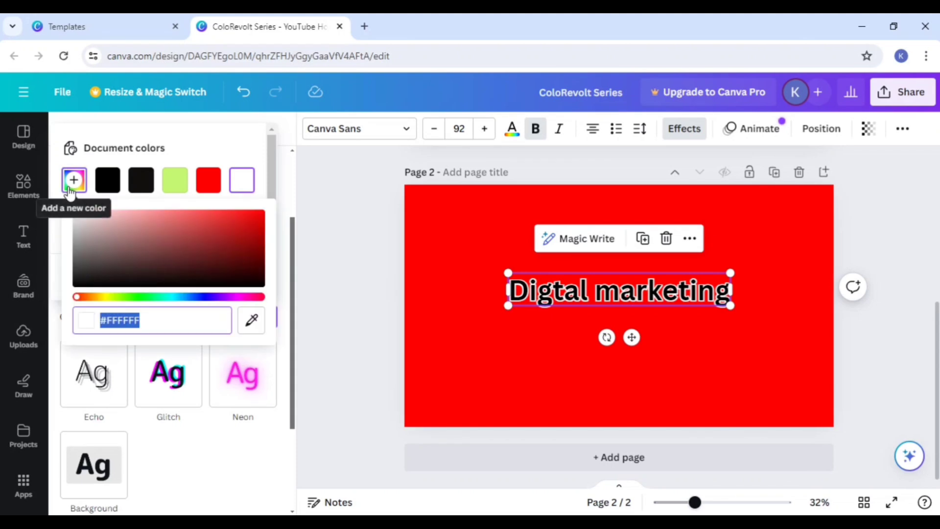
left_click_drag(144, 266, 37, 173)
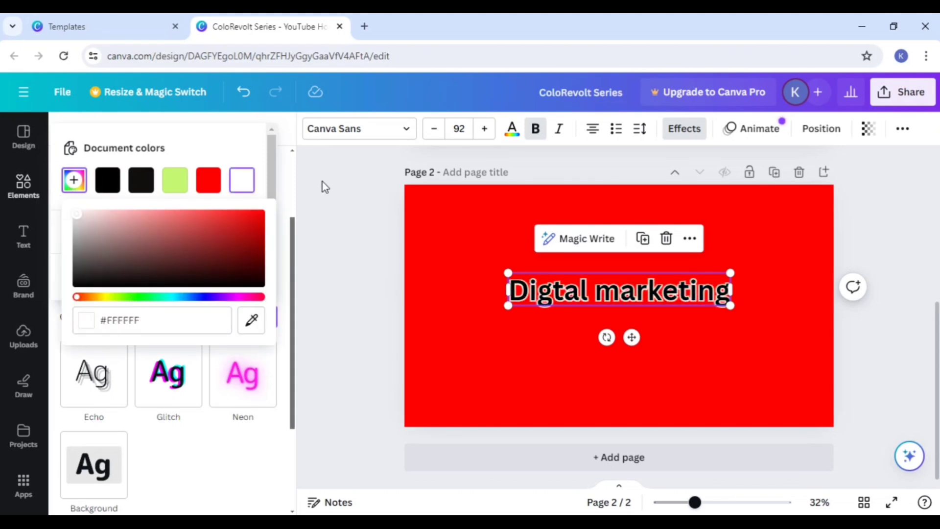
left_click(238, 184)
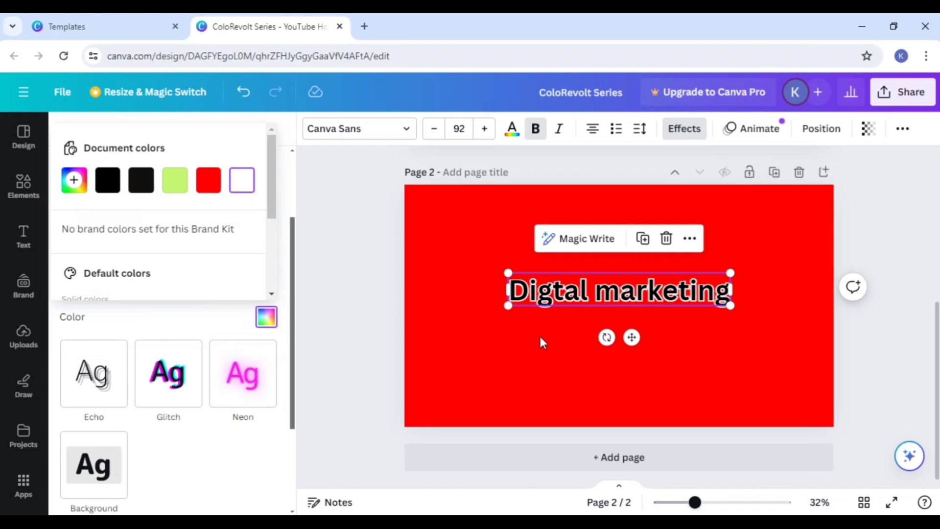
left_click(537, 364)
left_click(569, 297)
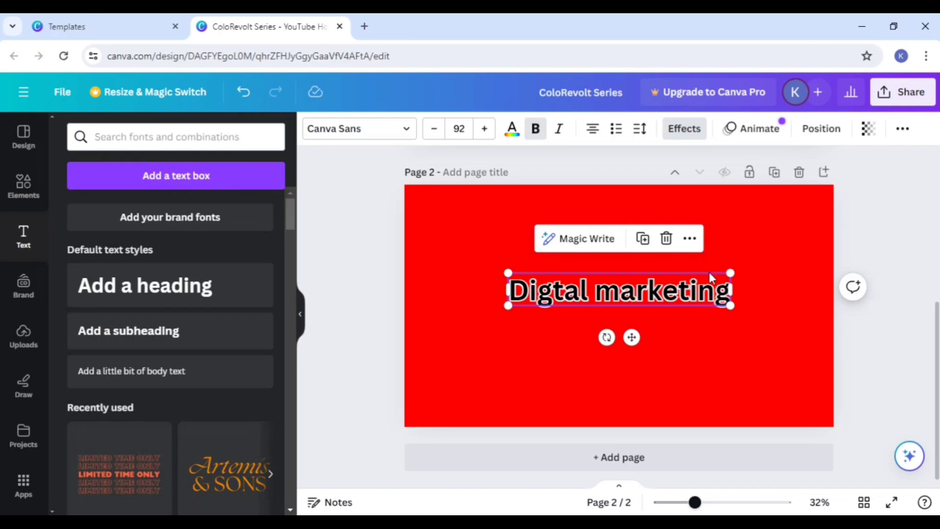
left_click(768, 329)
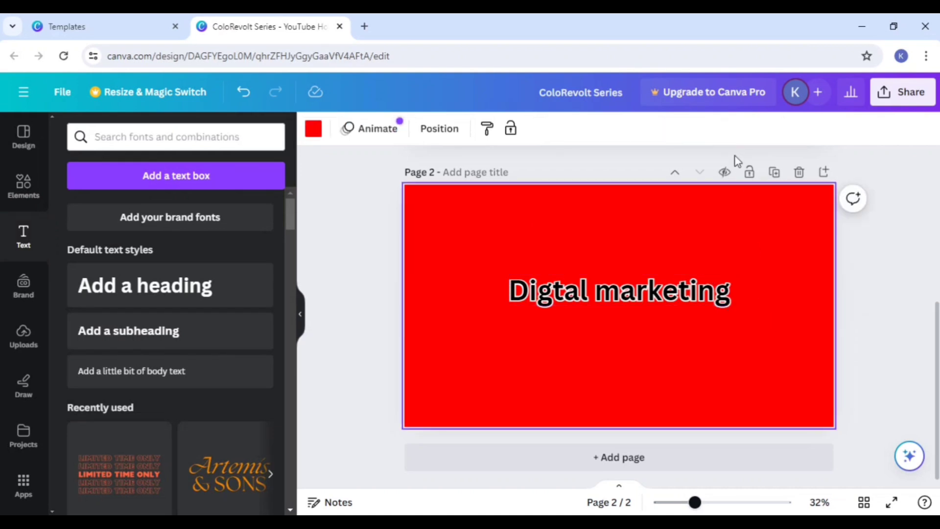
Step: Try the Pan and Fade text animations on the "Digtal marketing" heading and look through the Pan options
left_click(715, 291)
left_click(750, 129)
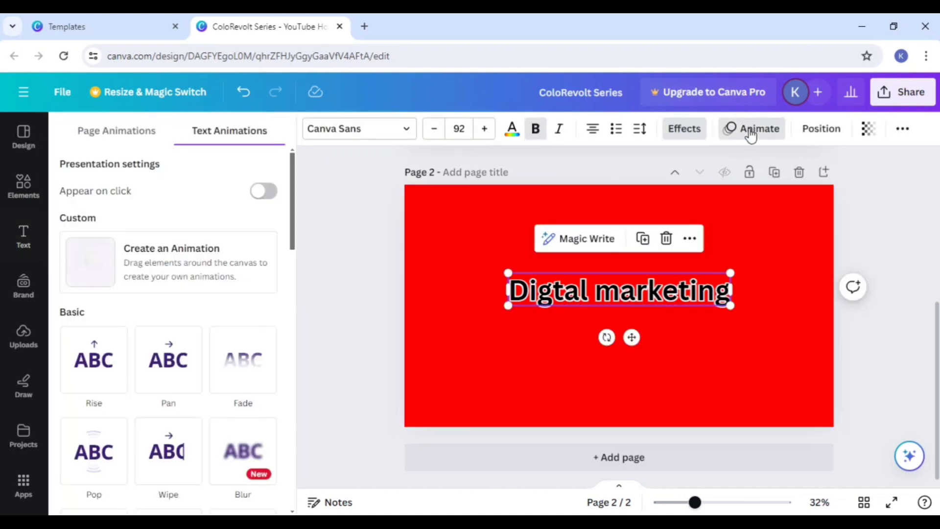
left_click(167, 371)
left_click(243, 185)
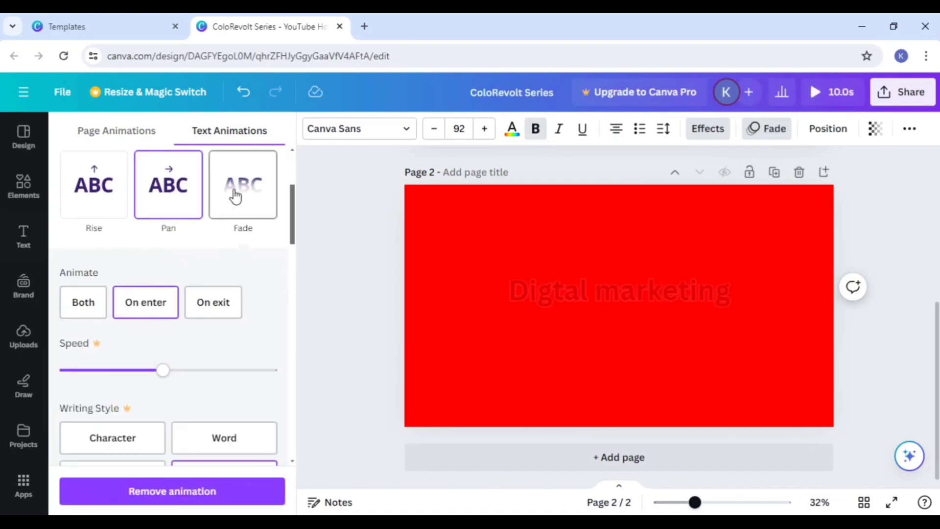
scroll(235, 193, "down", 1)
scroll(216, 221, "up", 4)
left_click(185, 366)
scroll(199, 362, "down", 3)
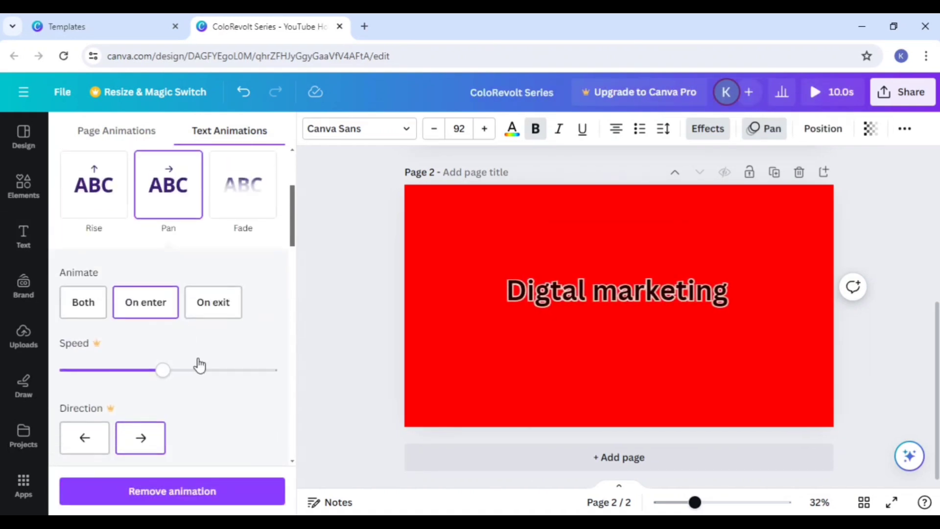
scroll(181, 352, "down", 1)
scroll(196, 323, "down", 3)
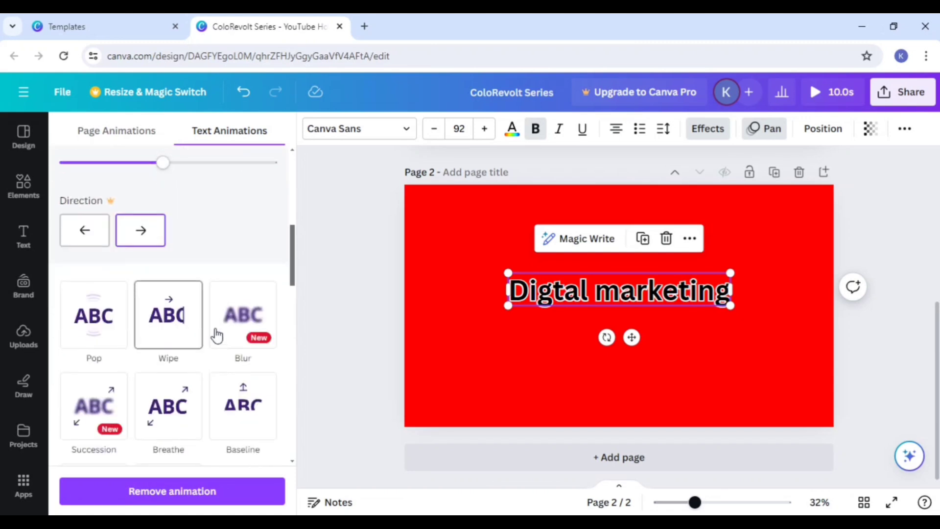
Step: Apply the Wipe text animation to the heading and close the animation options
left_click(170, 329)
scroll(169, 327, "down", 3)
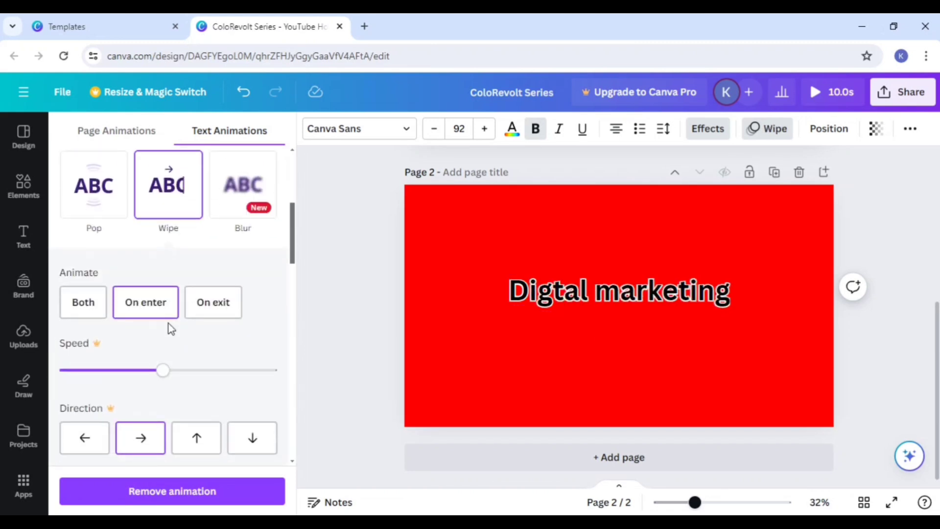
scroll(171, 336, "up", 5)
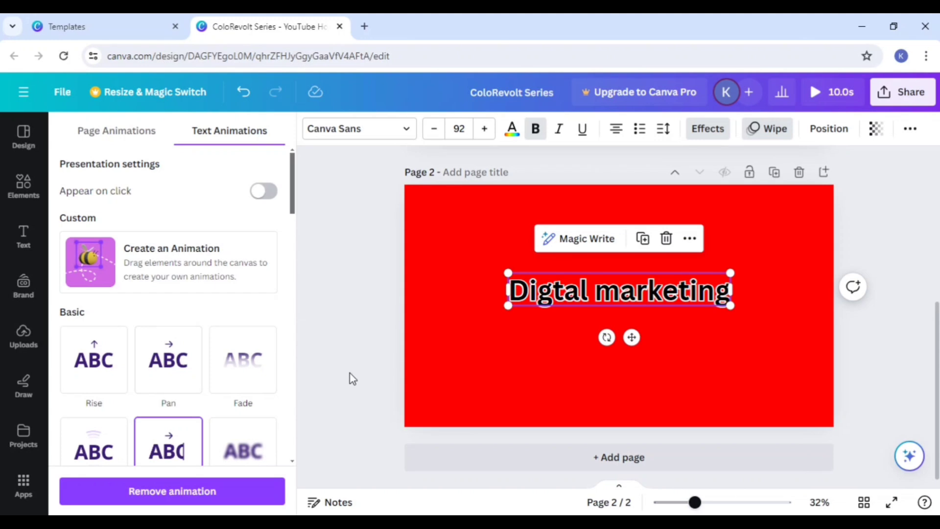
left_click(753, 133)
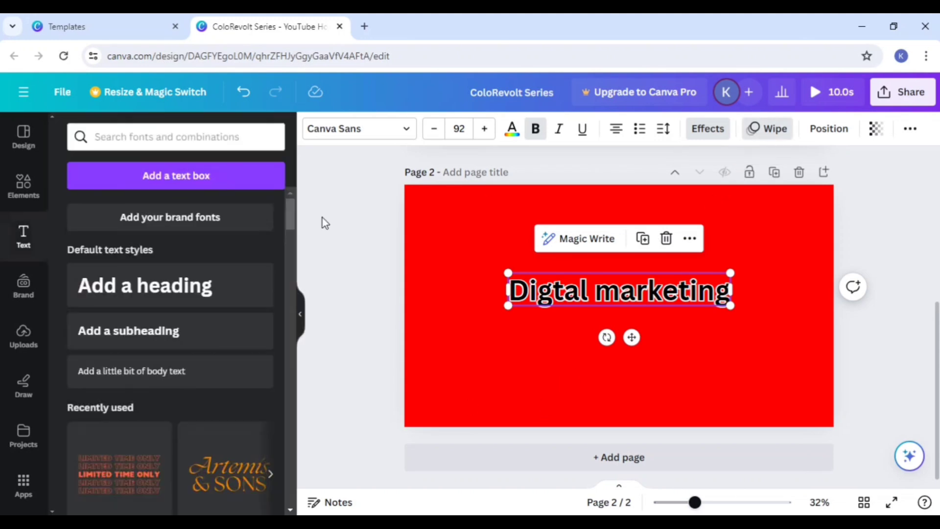
Step: Change the heading's text alignment to left and deselect the heading
left_click(699, 347)
left_click(655, 309)
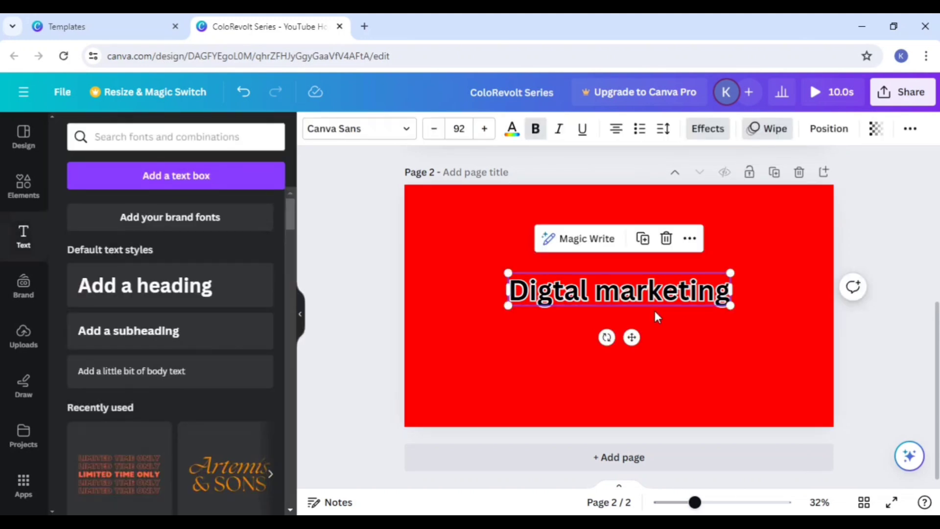
left_click(618, 136)
left_click(659, 374)
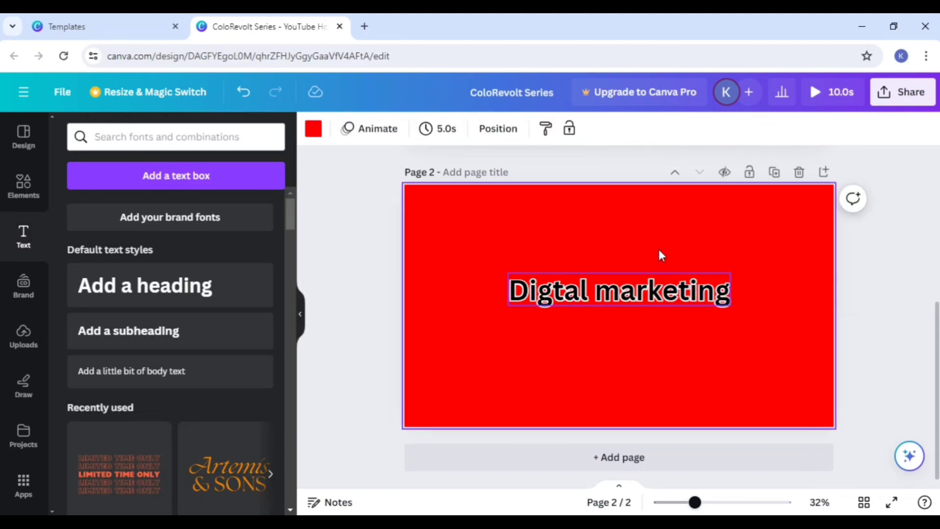
Step: Remove the bold formatting from only the word "Digtal" in the heading
left_click(637, 294)
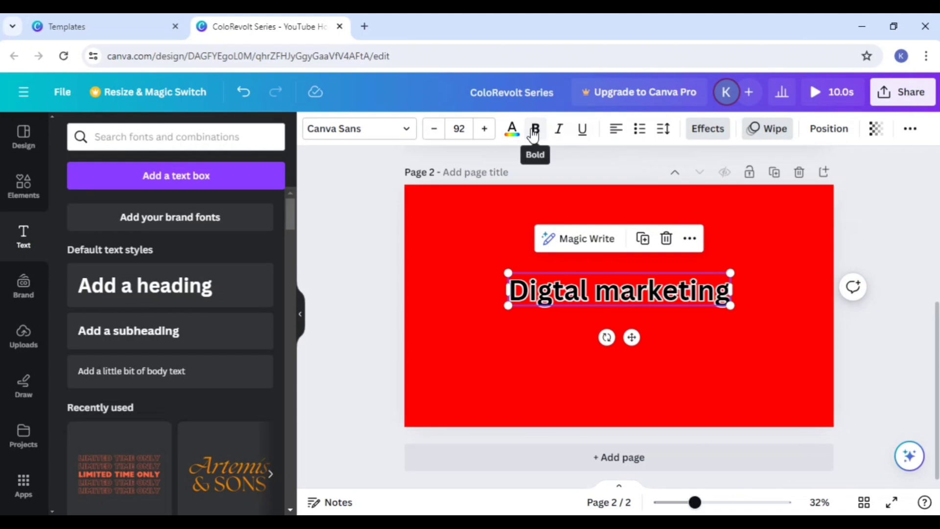
double_click(574, 286)
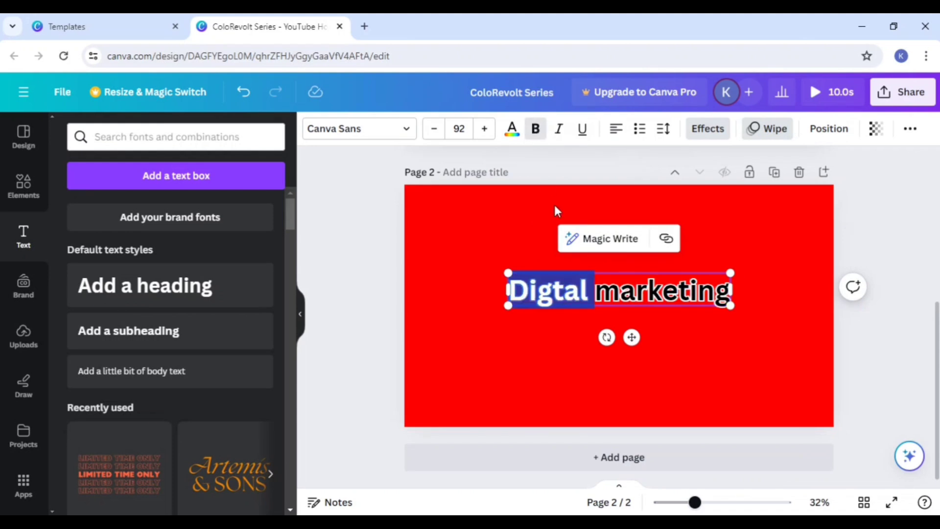
left_click(535, 128)
left_click(503, 228)
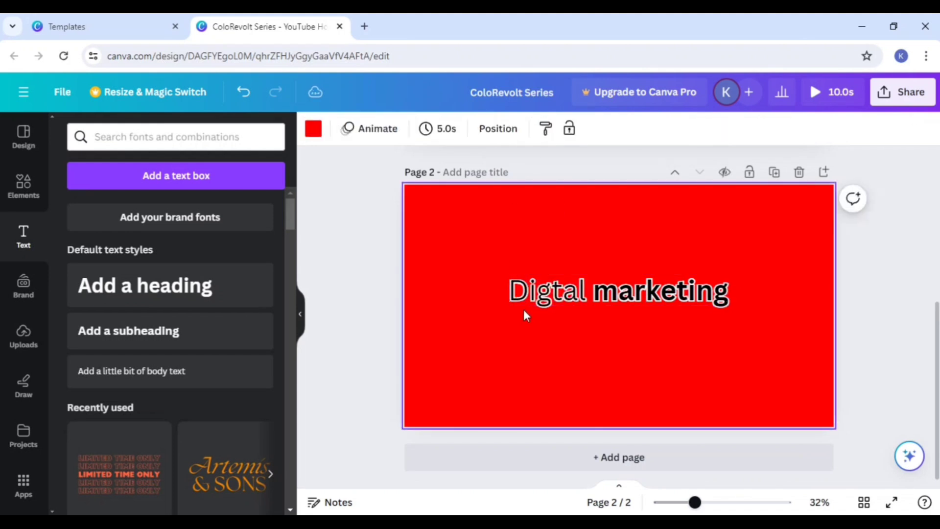
Step: Make the whole heading italic and underlined
left_click(572, 294)
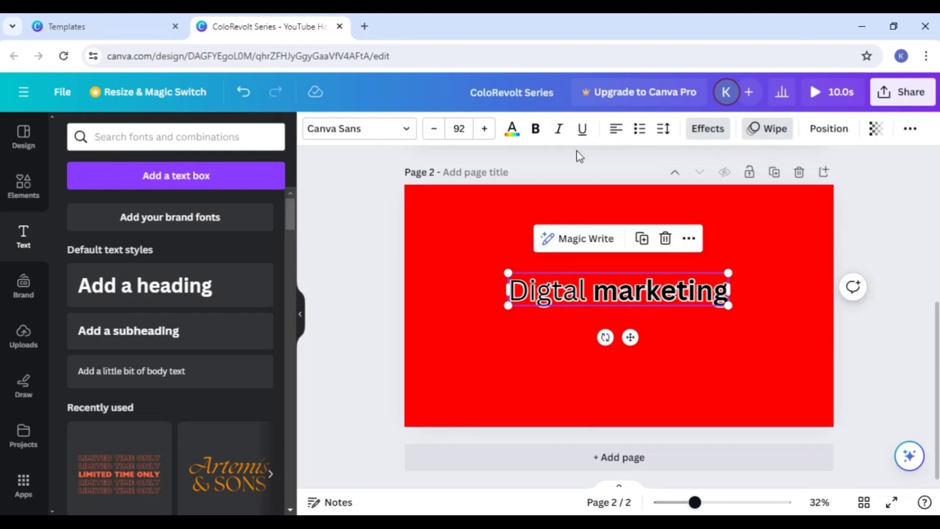
left_click(558, 129)
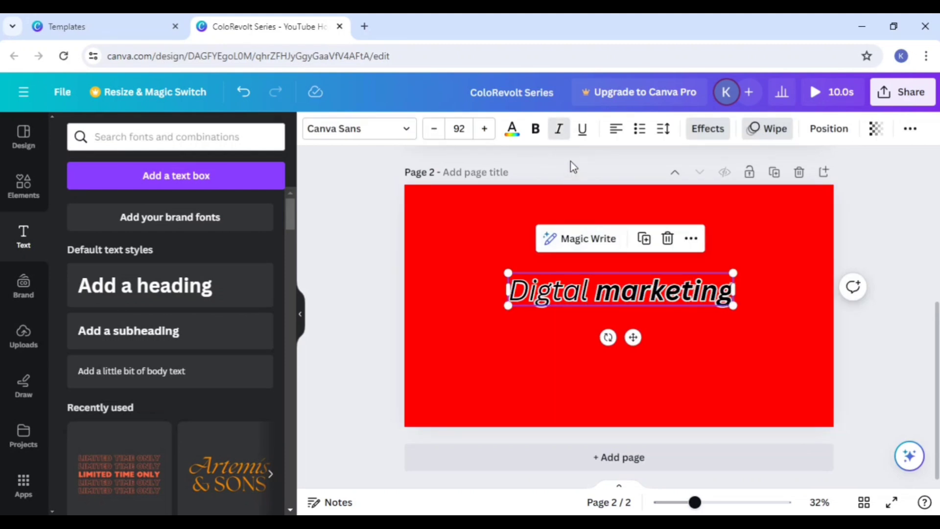
left_click(582, 129)
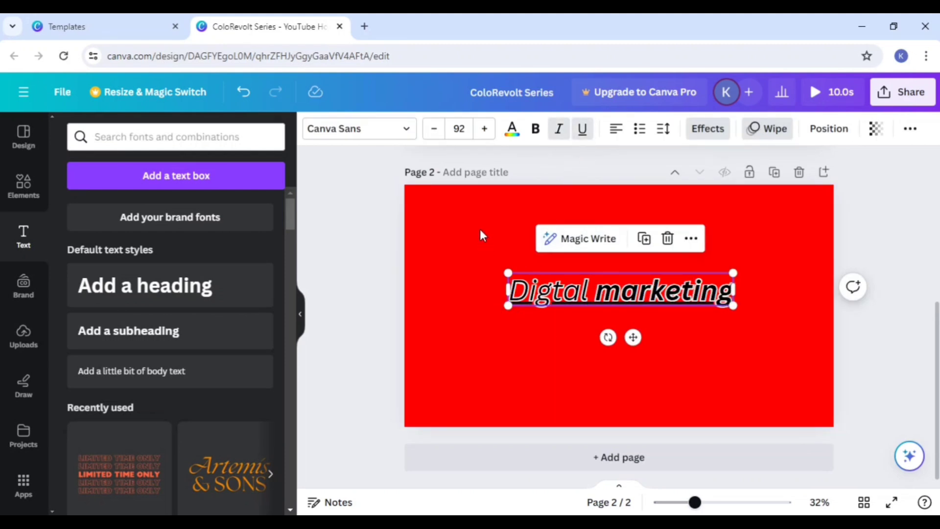
Step: Change the heading's text alignment to right and deselect the heading
left_click(617, 130)
left_click(617, 130)
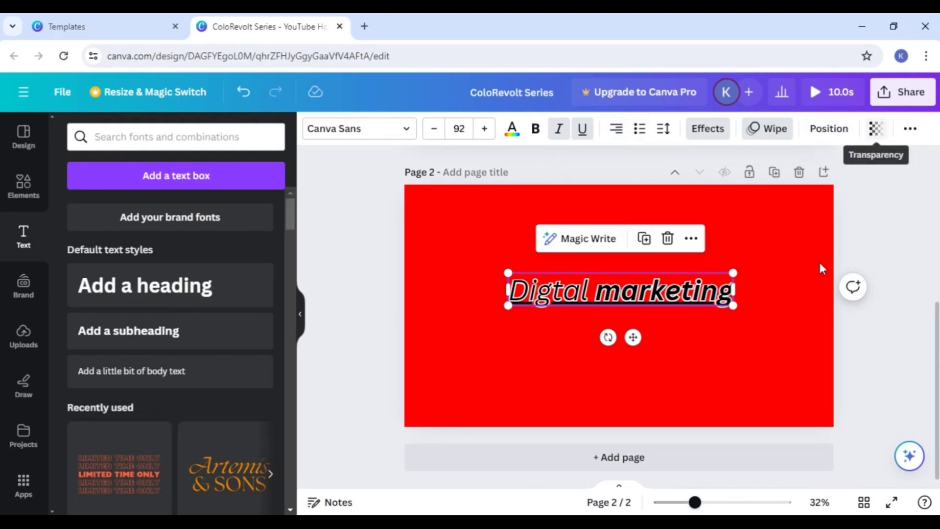
left_click(729, 371)
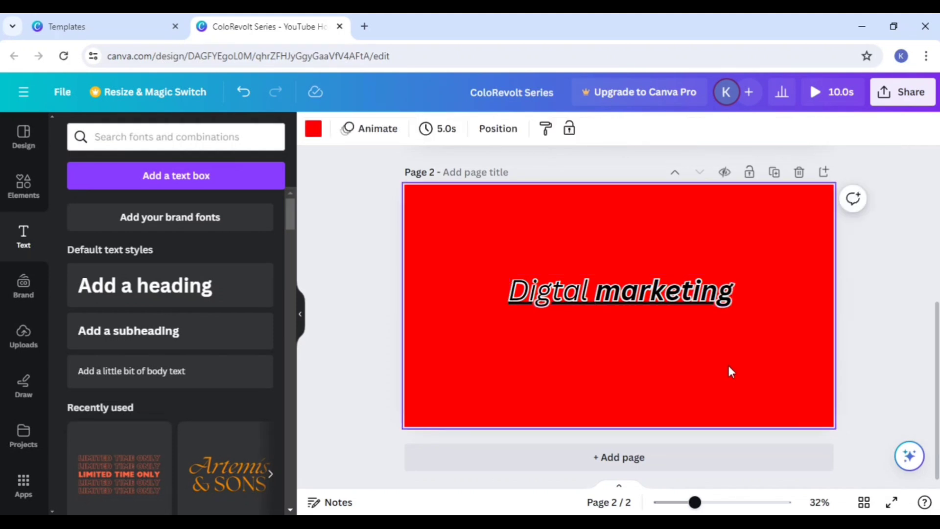
Step: Move the heading from the middle of page 2 up near the page's upper edge
scroll(730, 372, "up", 2)
scroll(730, 372, "down", 1)
left_click(590, 294)
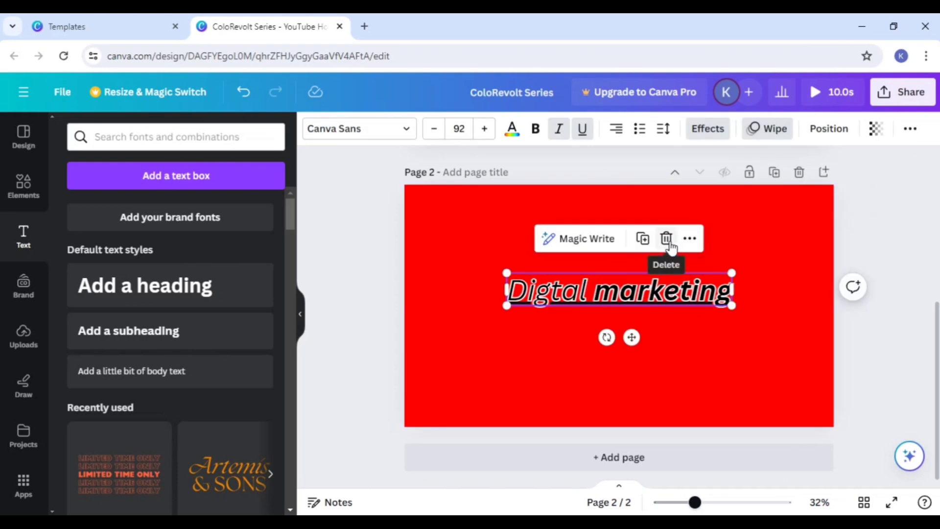
left_click(633, 319)
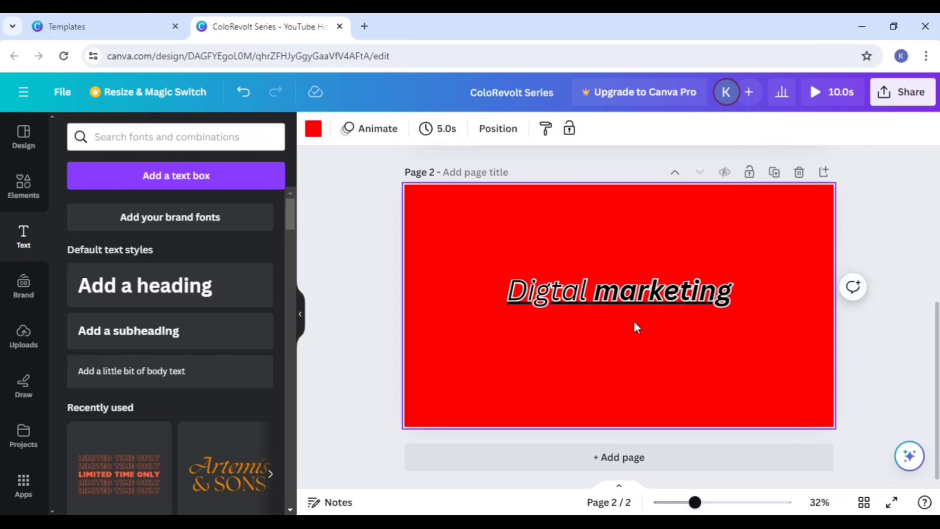
left_click_drag(609, 298, 609, 230)
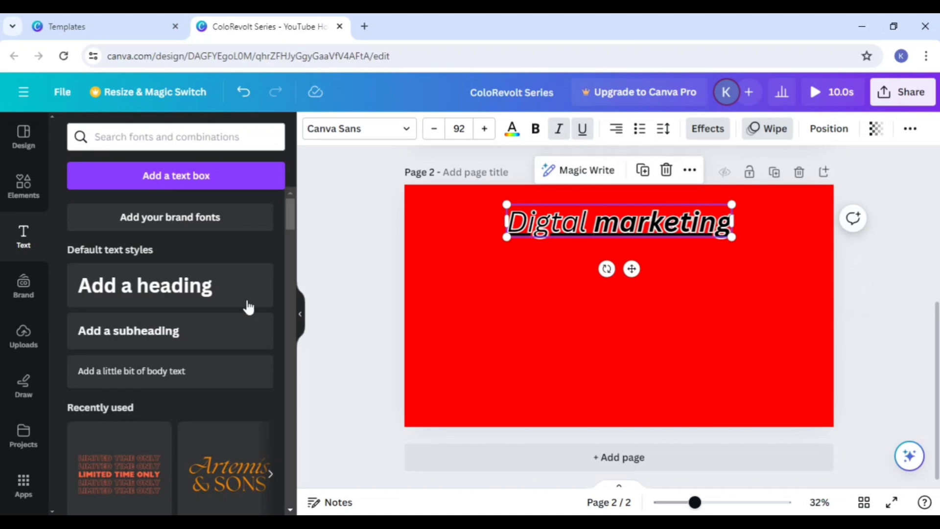
Step: Add a circle shape from the elements to page 2, enlarge it and place it below the heading
left_click(23, 189)
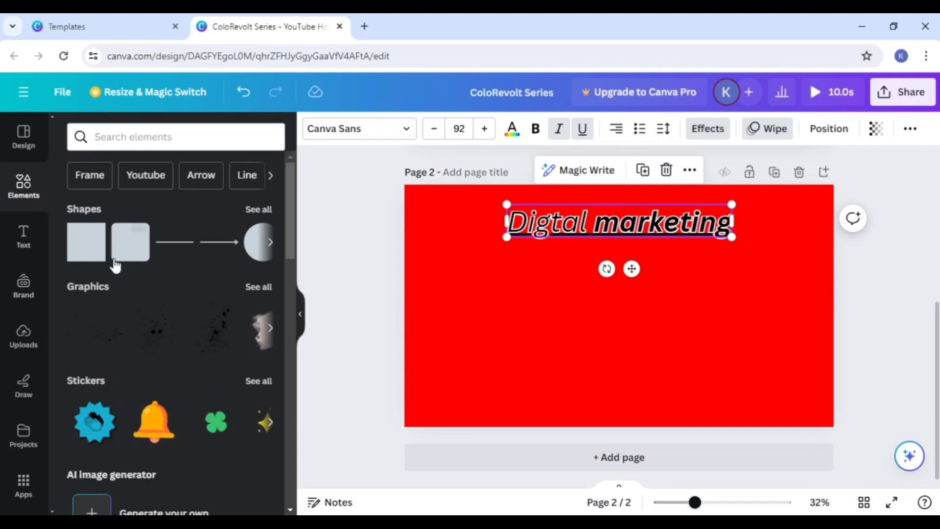
left_click(269, 243)
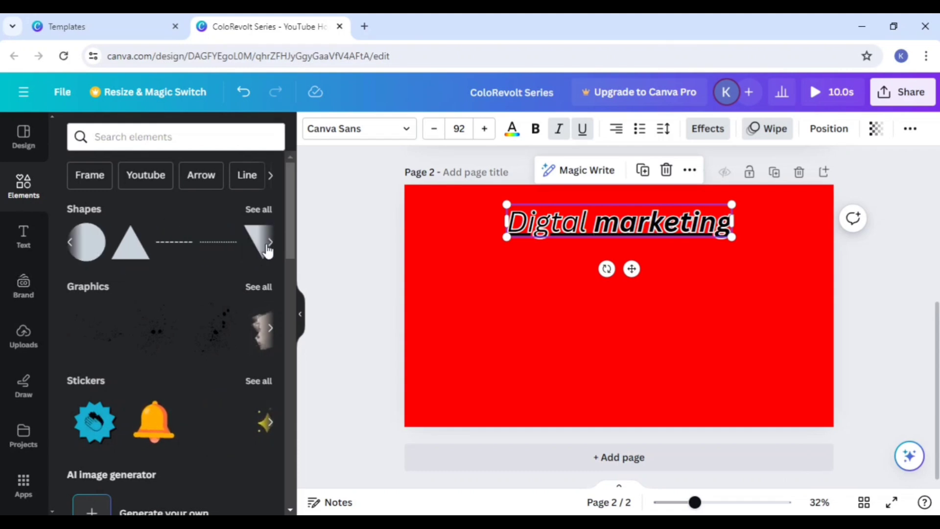
left_click(90, 250)
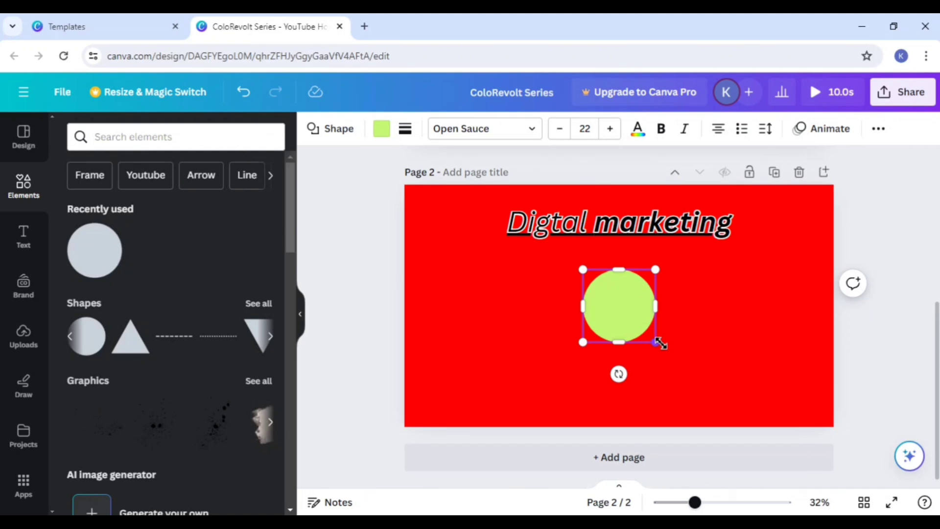
left_click_drag(657, 346, 694, 376)
left_click_drag(665, 358, 576, 343)
Step: Try a white fill on the circle and return it to light green
left_click(382, 130)
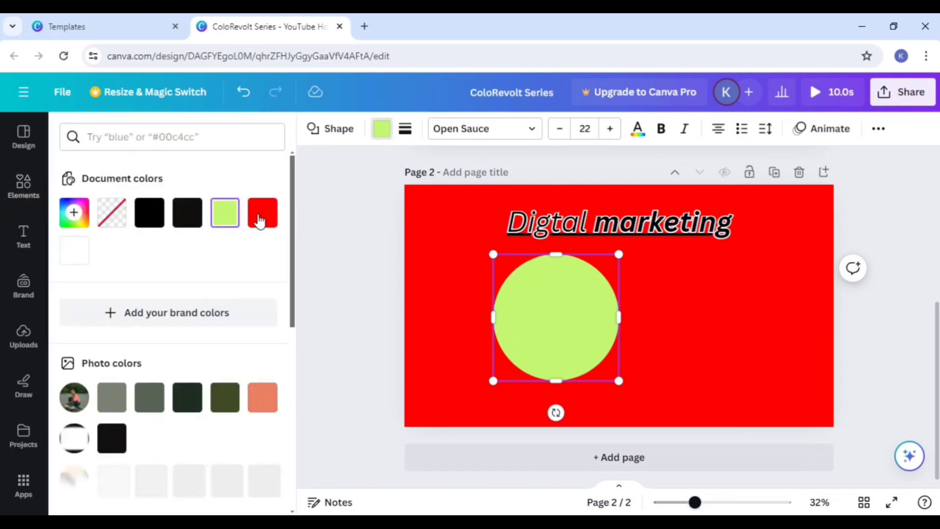
left_click(77, 252)
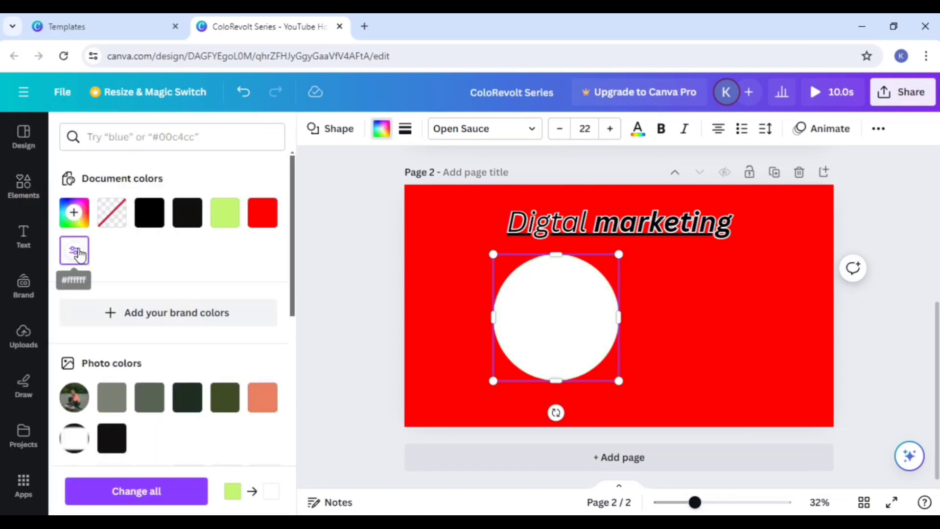
left_click(226, 220)
Step: Try the circle partly off the page's lower-left corner and bring it back to the middle below the heading
left_click_drag(562, 333, 431, 427)
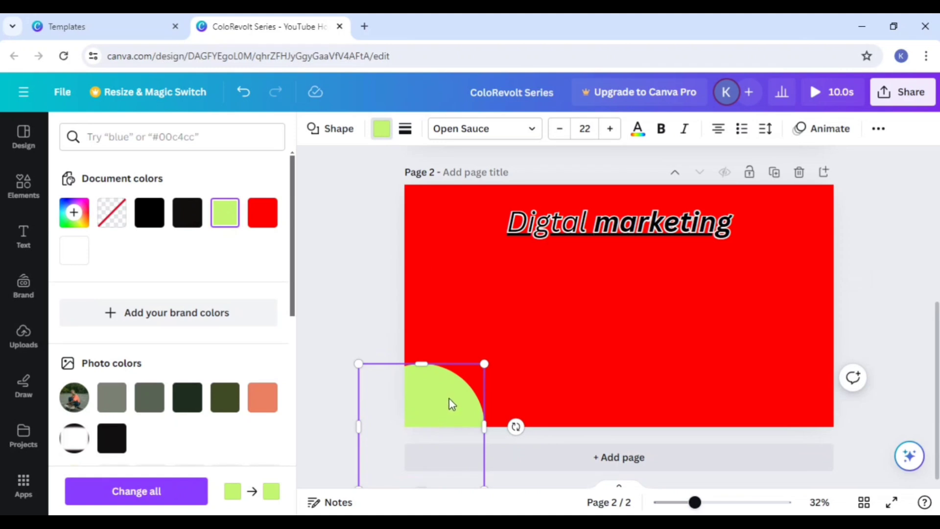
left_click(573, 390)
left_click_drag(435, 409, 475, 381)
left_click_drag(548, 354, 594, 350)
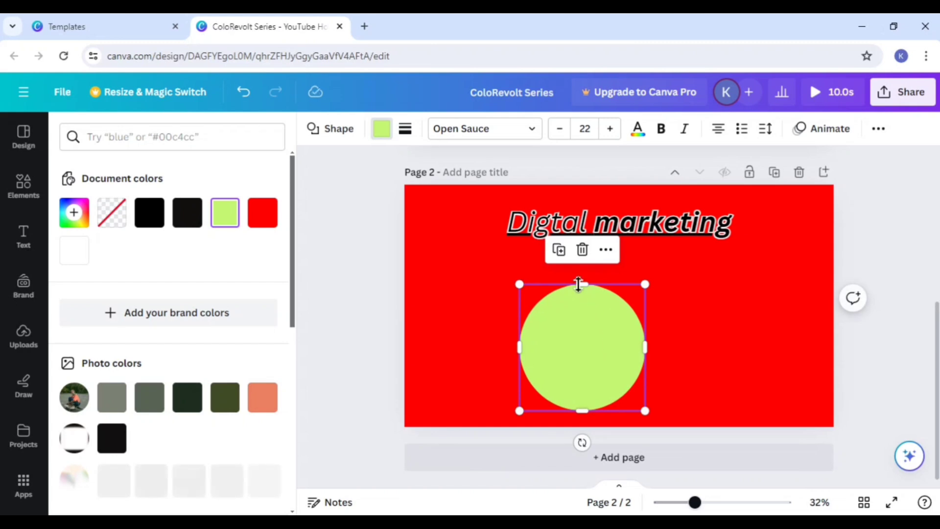
Step: Duplicate the circle and place the two circles partly off the page's upper-right and lower-left corners
left_click(559, 250)
left_click_drag(568, 314, 828, 195)
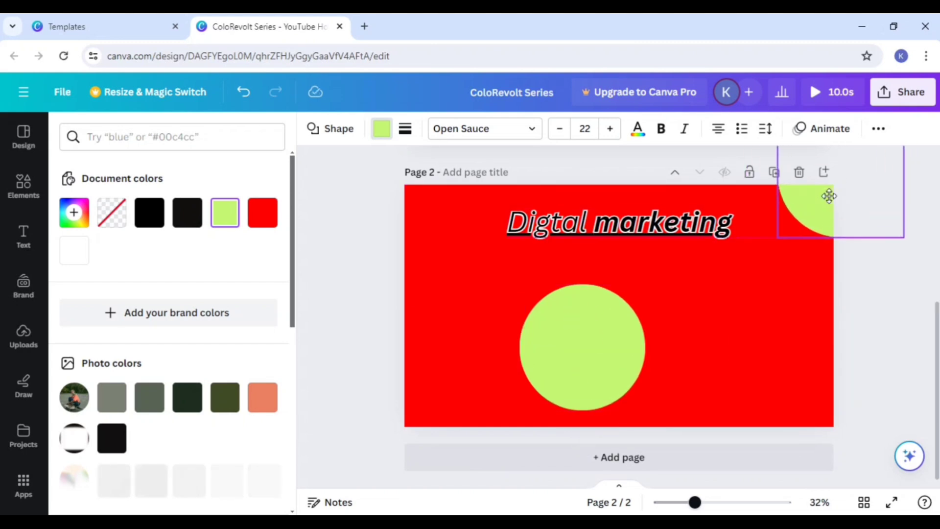
left_click_drag(567, 380, 428, 449)
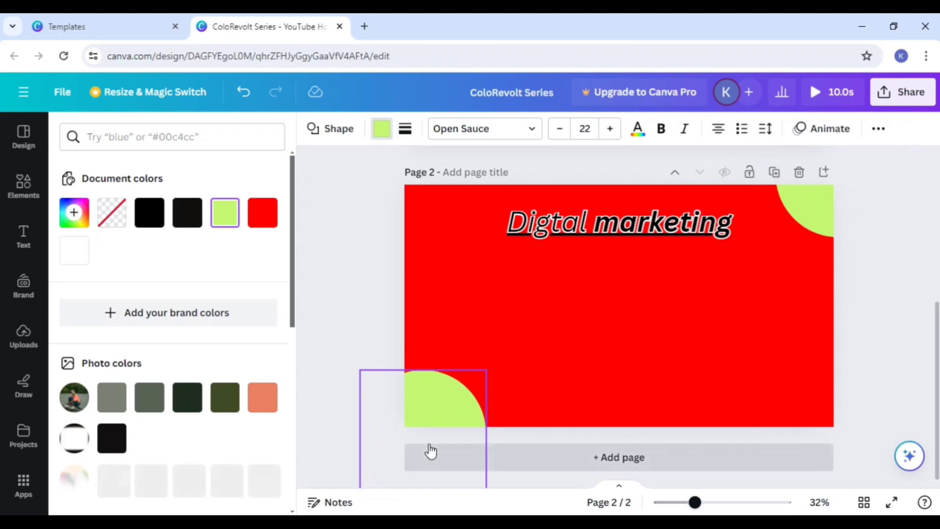
left_click(810, 226)
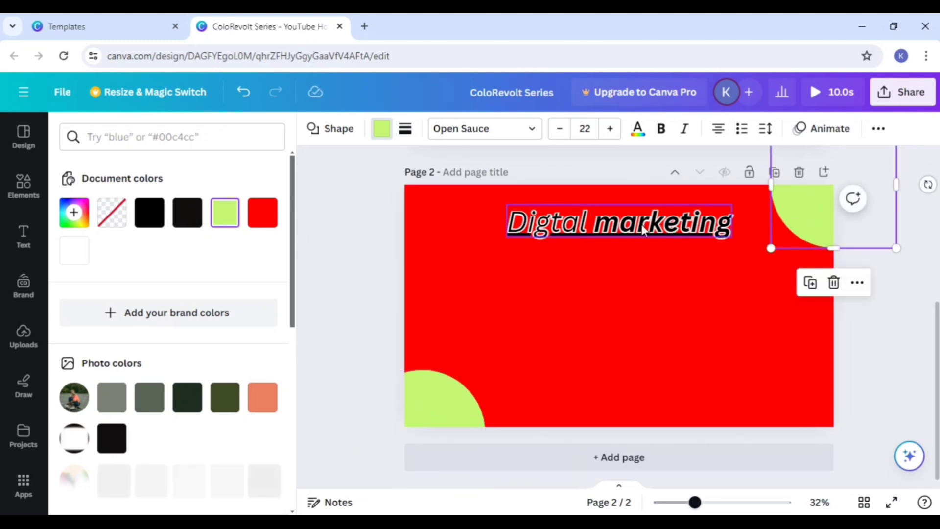
Step: Move the heading back to the center of the page and deselect it
left_click_drag(636, 222, 640, 293)
left_click(651, 364)
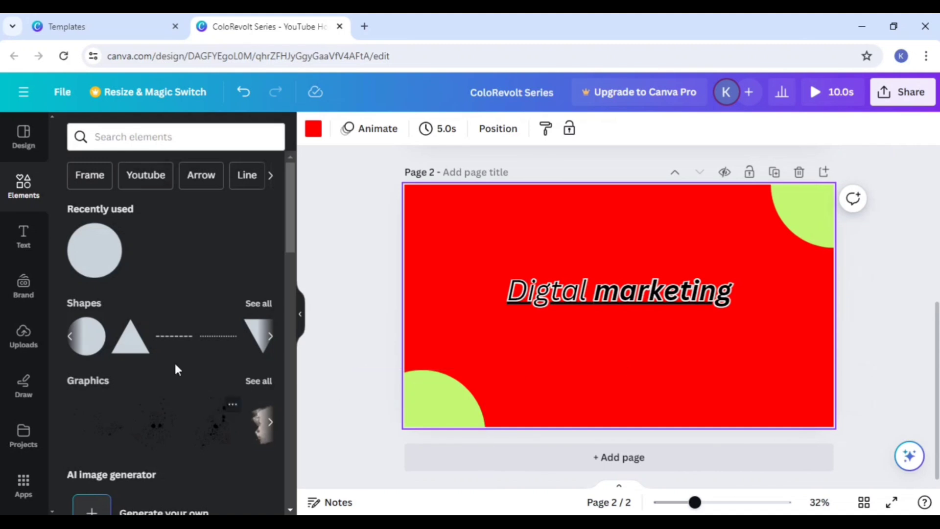
Step: Find Youtube elements, add the red square YouTube icon graphic and place it below the heading
left_click(142, 185)
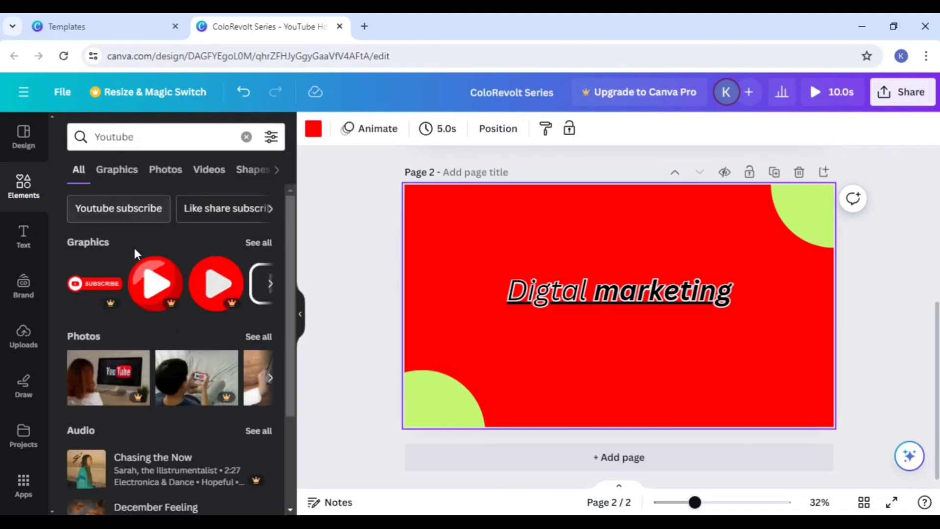
left_click(271, 283)
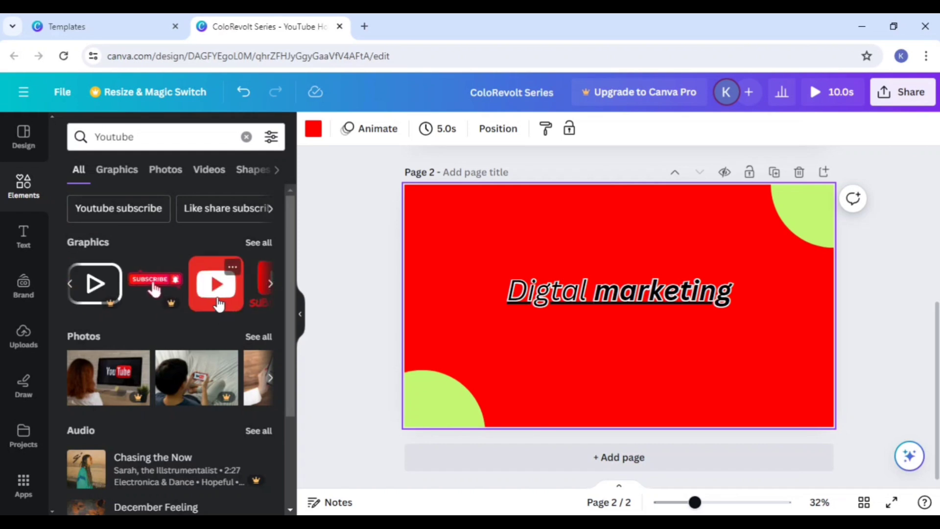
left_click(217, 304)
left_click_drag(615, 318, 616, 361)
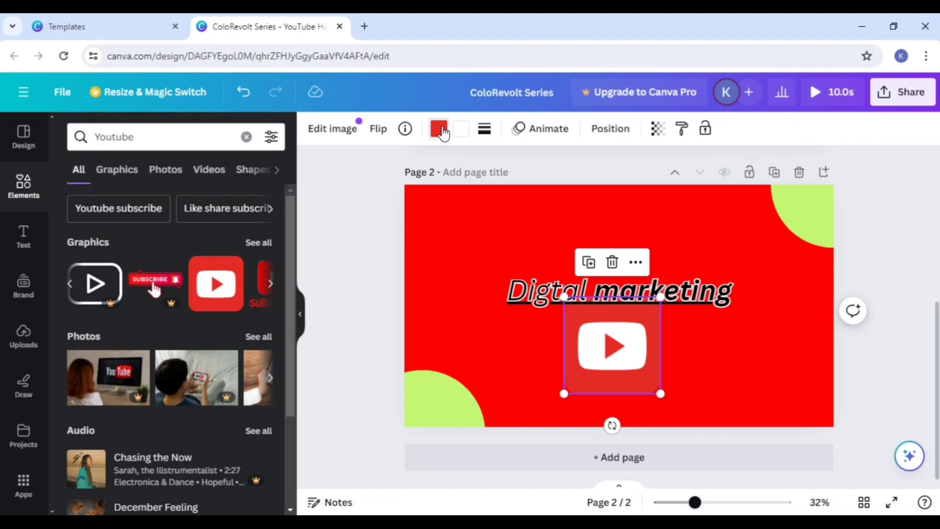
Step: Recolor the YouTube icon with a white (#ffffff) background and a near-black play symbol
left_click(438, 130)
left_click(74, 249)
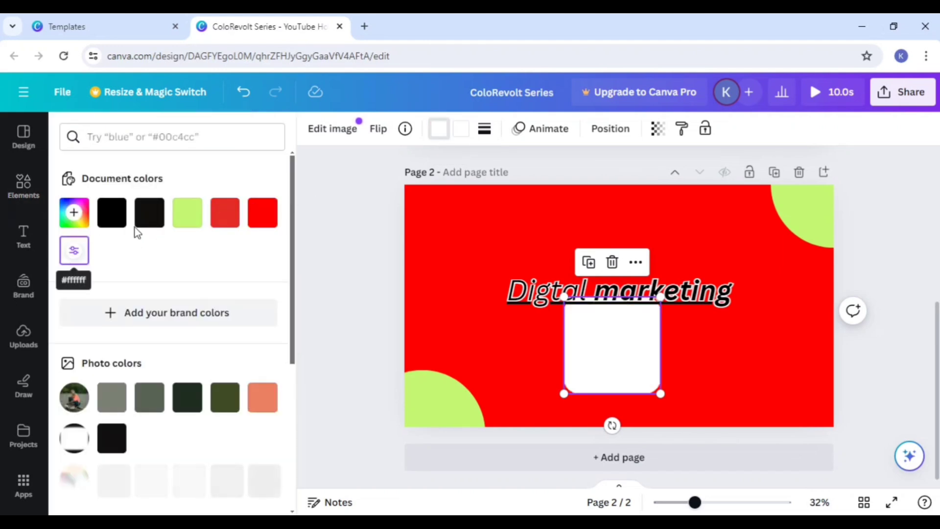
left_click(461, 129)
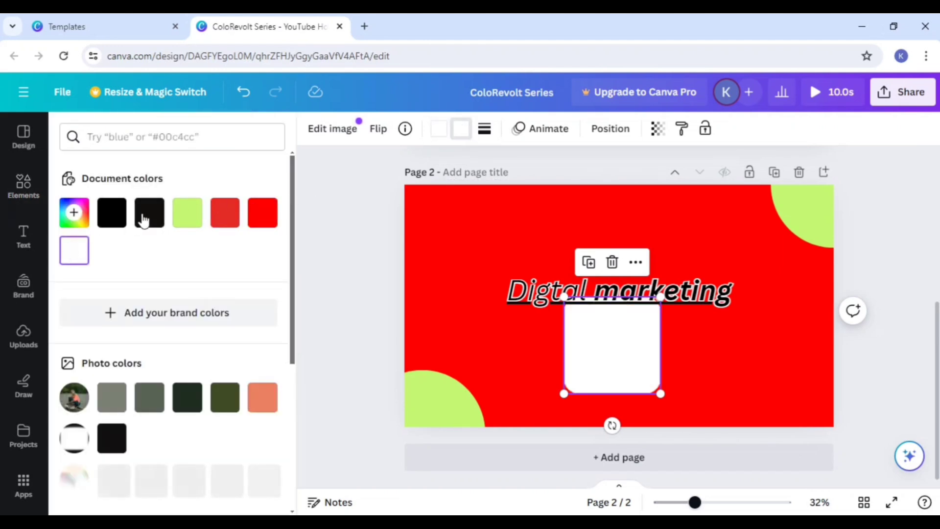
left_click(150, 212)
left_click(703, 376)
Step: Shrink the YouTube icon to about half its size and center it on the page below the heading
mouse_move(624, 372)
left_mouse_down()
mouse_move(663, 394)
mouse_move(642, 364)
mouse_move(627, 369)
left_mouse_up()
left_click(692, 415)
left_click(684, 406)
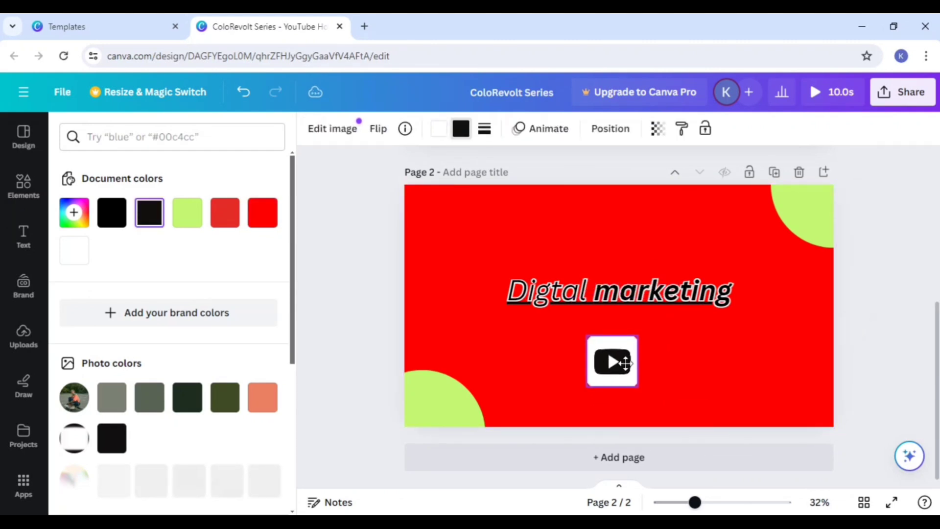
left_click(726, 360)
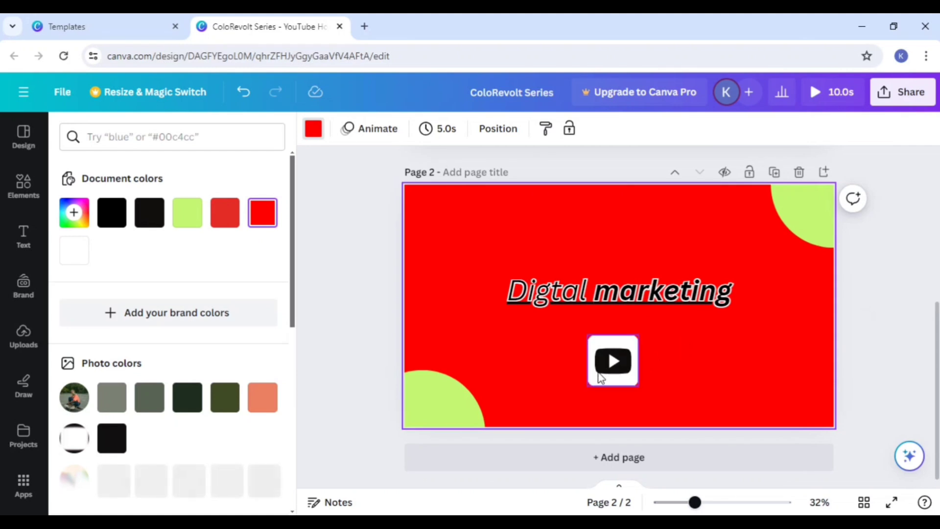
left_click_drag(602, 377, 609, 367)
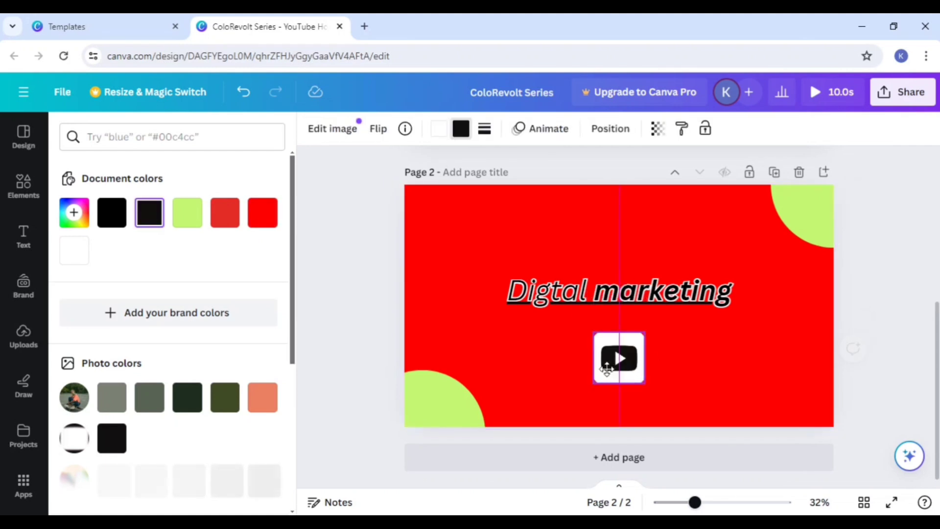
Step: Search the elements for "digital marketing" and browse the full set of matching graphics
left_click(23, 185)
left_click(148, 133)
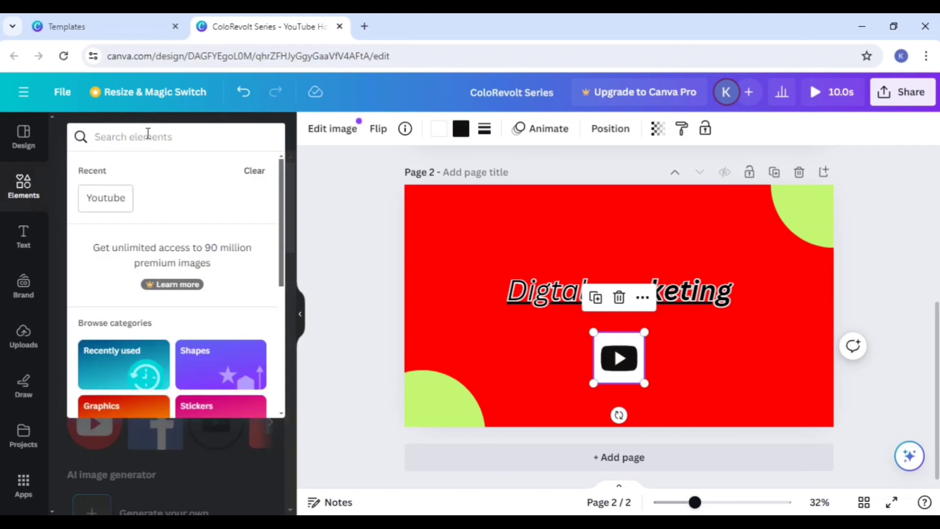
type("digital")
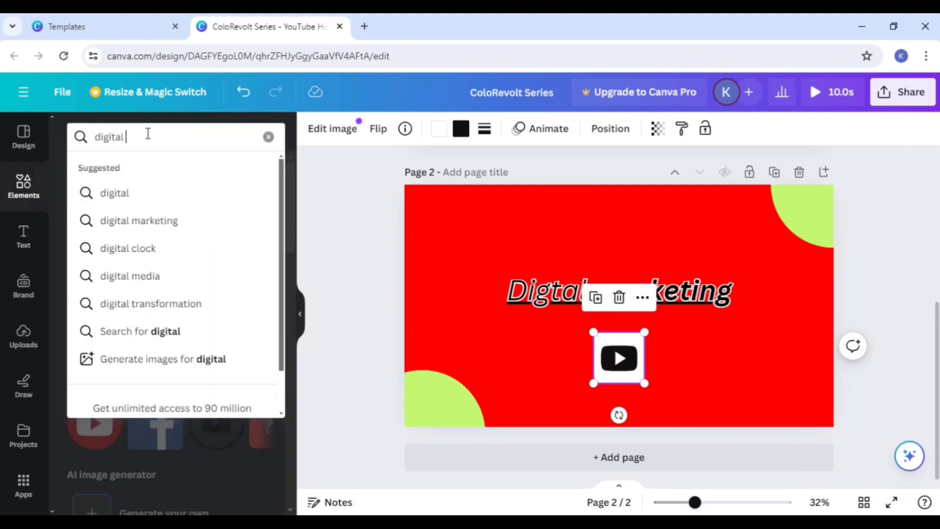
left_click(131, 219)
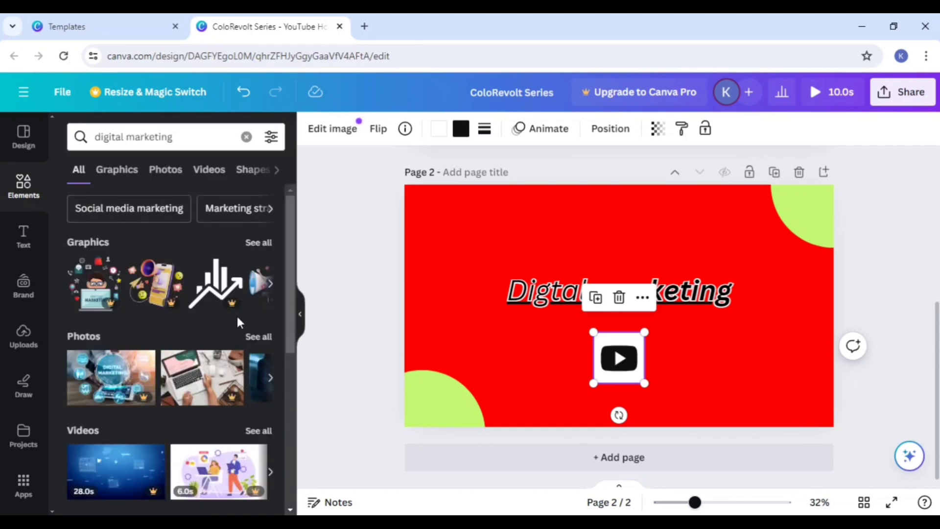
left_click(260, 242)
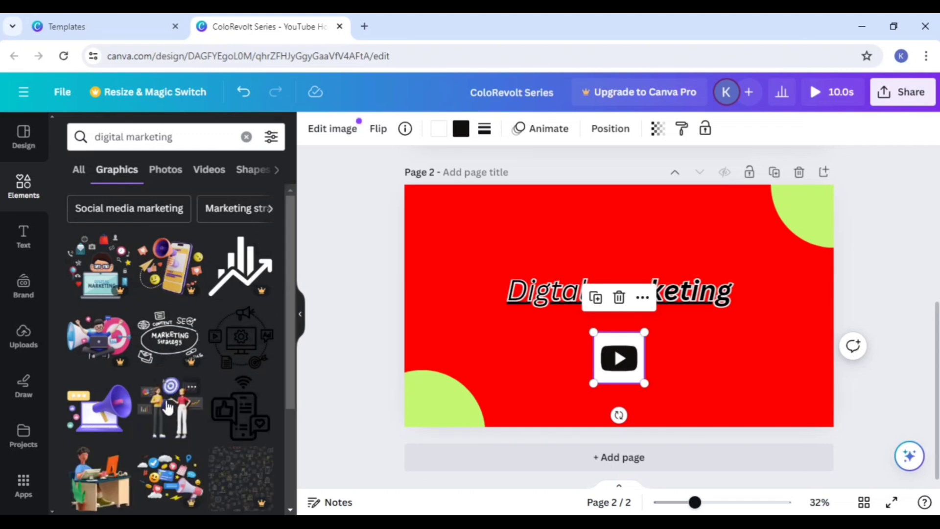
scroll(167, 407, "down", 2)
Step: Add the black line graphic of a monitor and gear in a dotted circle beside the YouTube icon and color it white
left_click(242, 298)
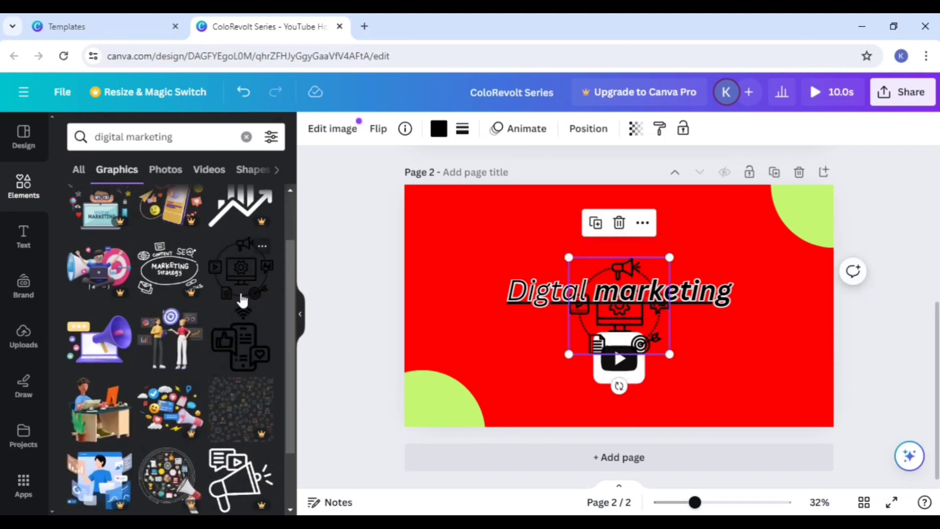
left_click_drag(651, 318, 763, 346)
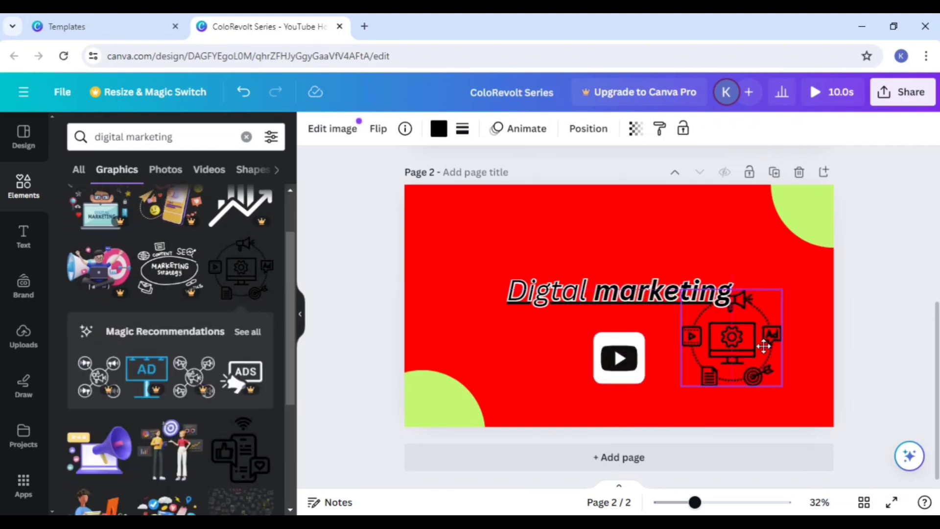
left_click(444, 137)
left_click(265, 224)
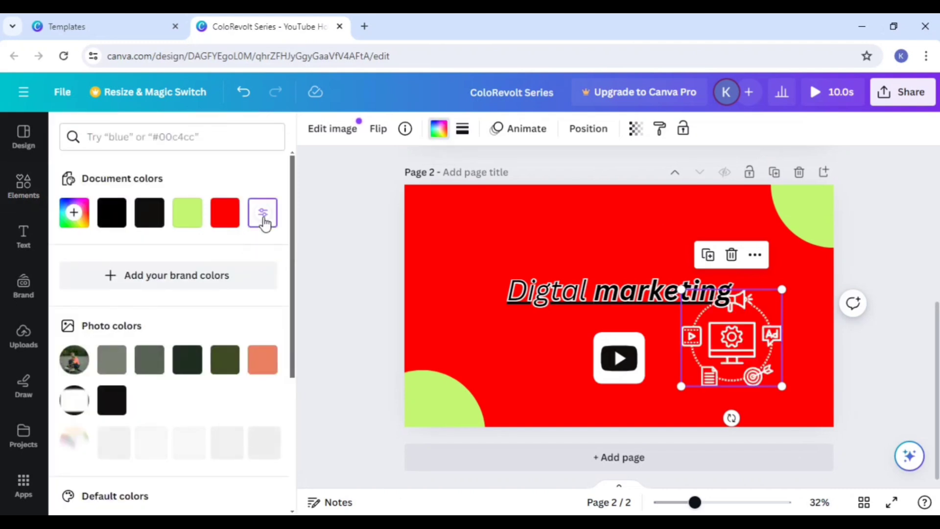
Step: Rearrange the page with the heading near its upper edge, the YouTube icon beside the lower-left circle and the marketing graphic in the right half
left_click_drag(581, 289, 580, 230)
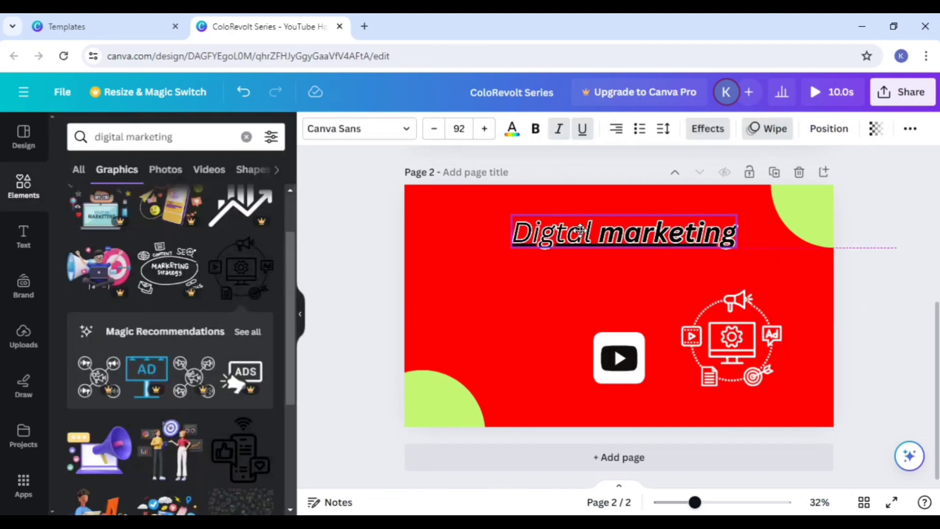
left_click_drag(724, 362, 738, 365)
left_click_drag(618, 365, 528, 397)
left_click_drag(772, 335, 729, 359)
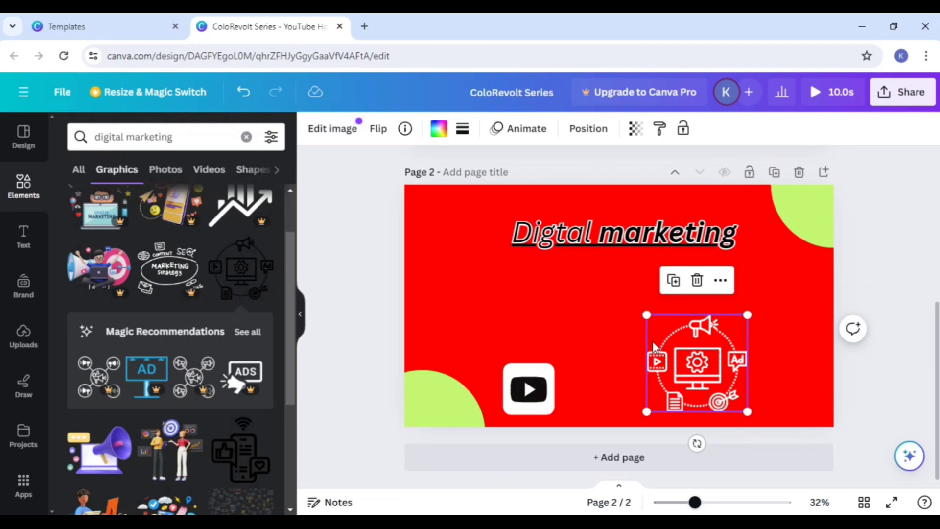
left_click(557, 325)
left_click_drag(694, 370, 688, 347)
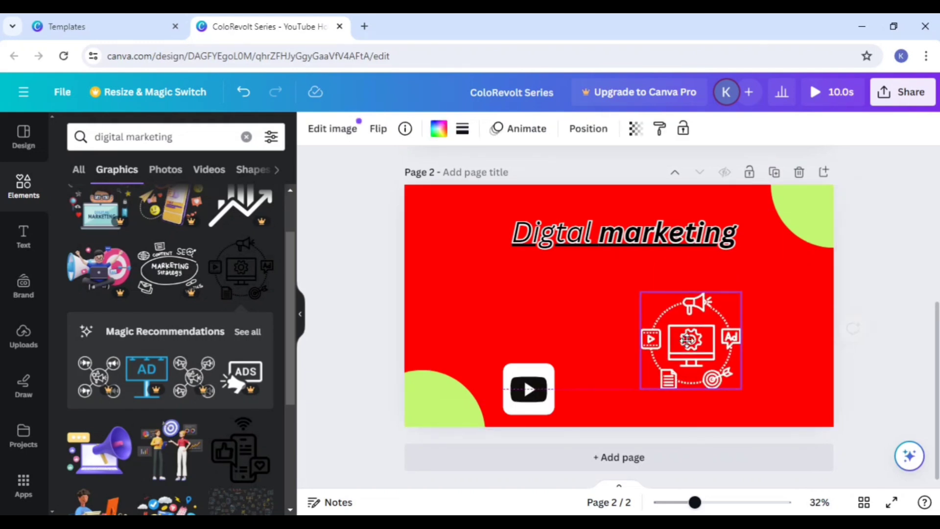
Step: Replace the element search with "food" and show all matching graphics
left_click(246, 137)
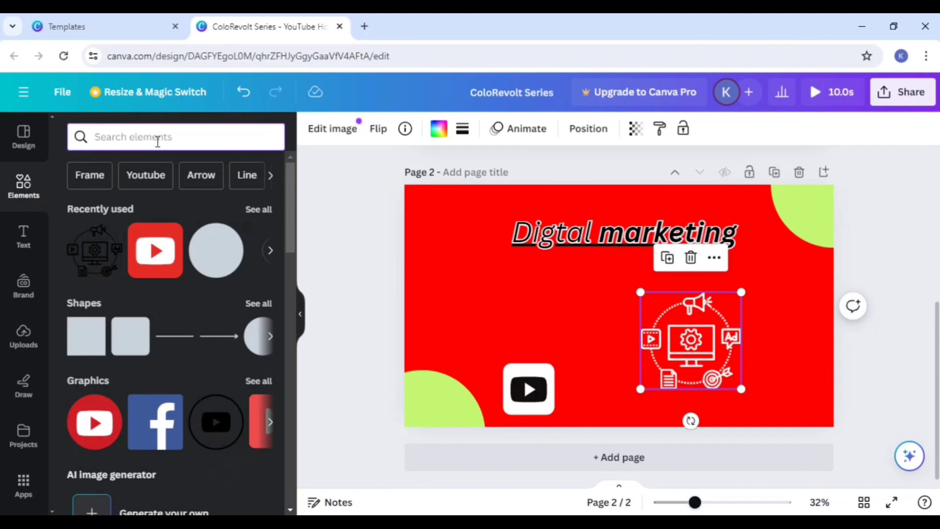
type("food")
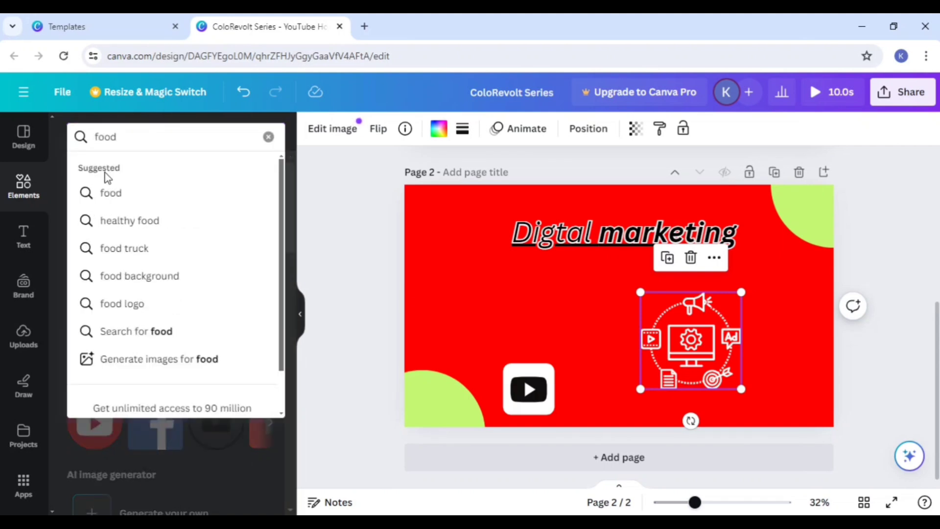
left_click(126, 195)
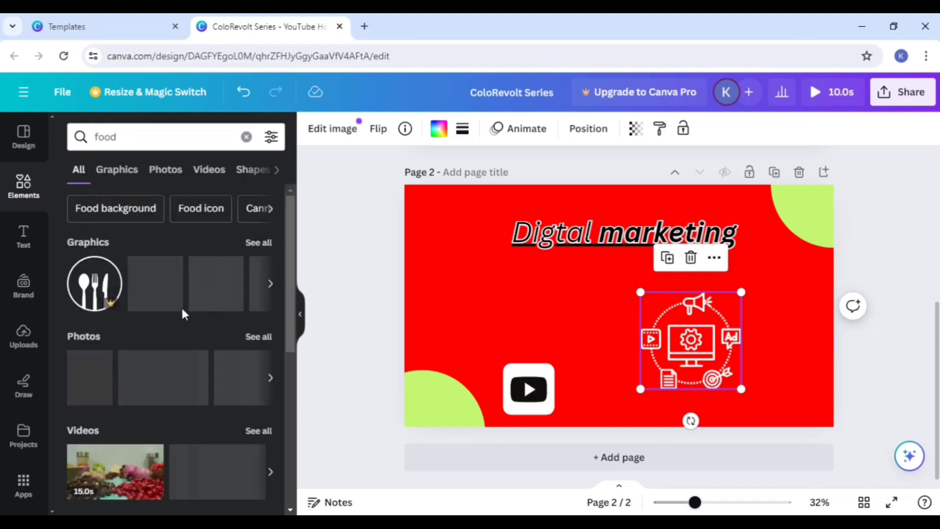
left_click(260, 243)
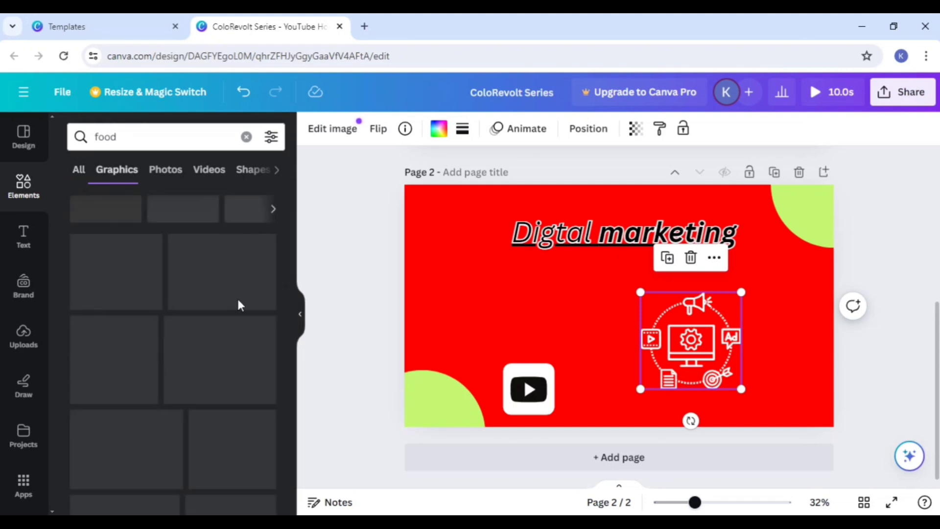
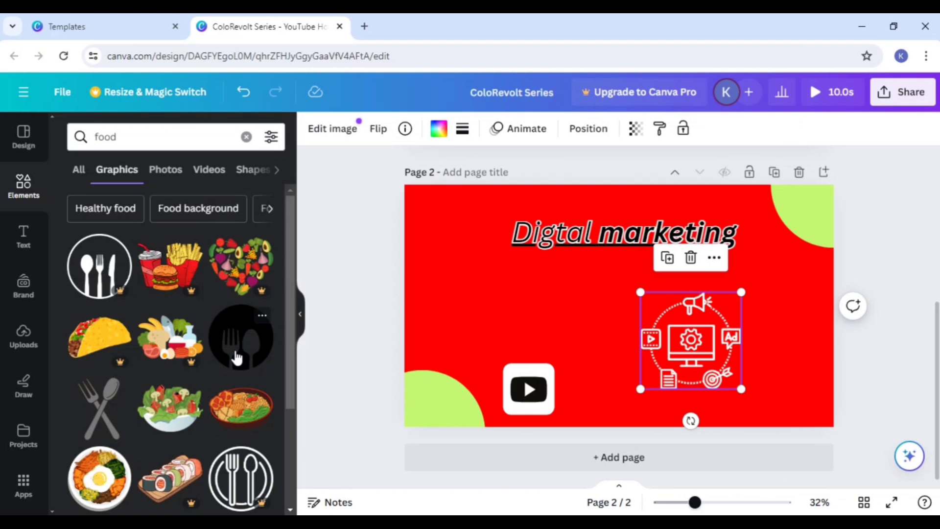
Step: Add the salad bowl graphic to page 2, shrink it and place it just above the YouTube icon
scroll(235, 359, "down", 2)
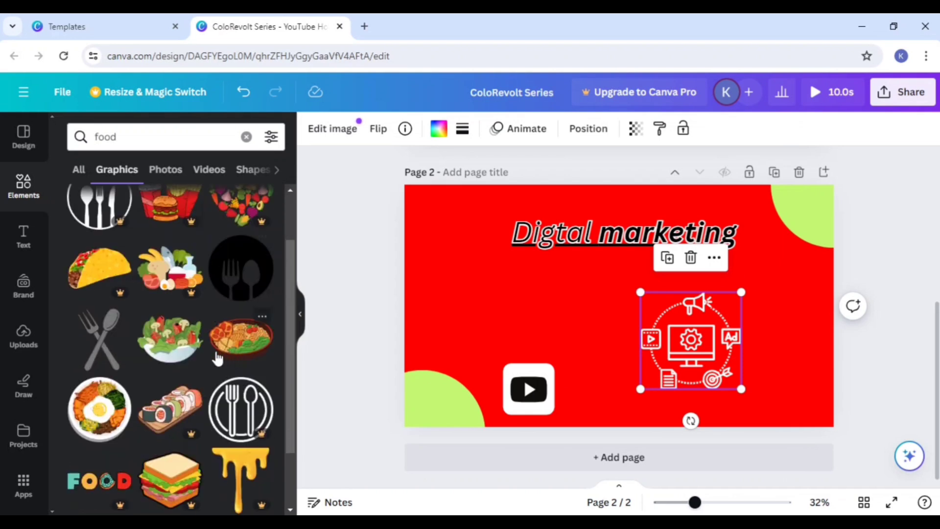
left_click(193, 361)
left_click_drag(556, 339, 459, 326)
left_click_drag(591, 341, 520, 294)
left_click_drag(489, 267, 486, 331)
left_click(895, 405)
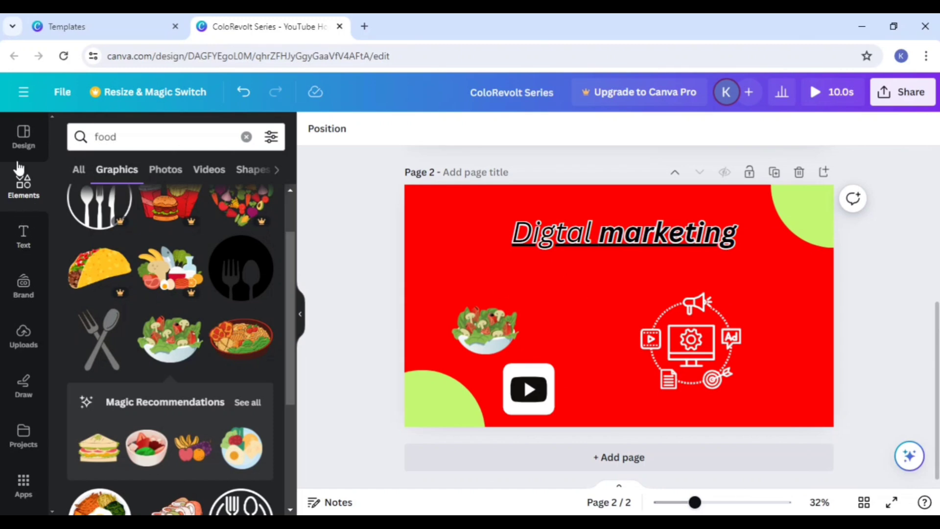
Step: Examine the pages, template style and similar designs of the Retail and Fashion YouTube Ad template, and return to the template list
scroll(913, 315, "up", 5)
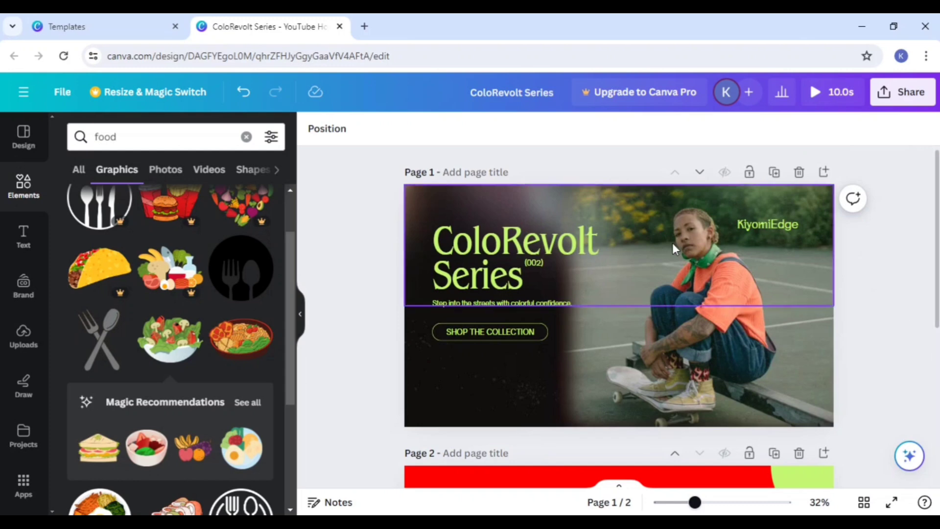
double_click(487, 256)
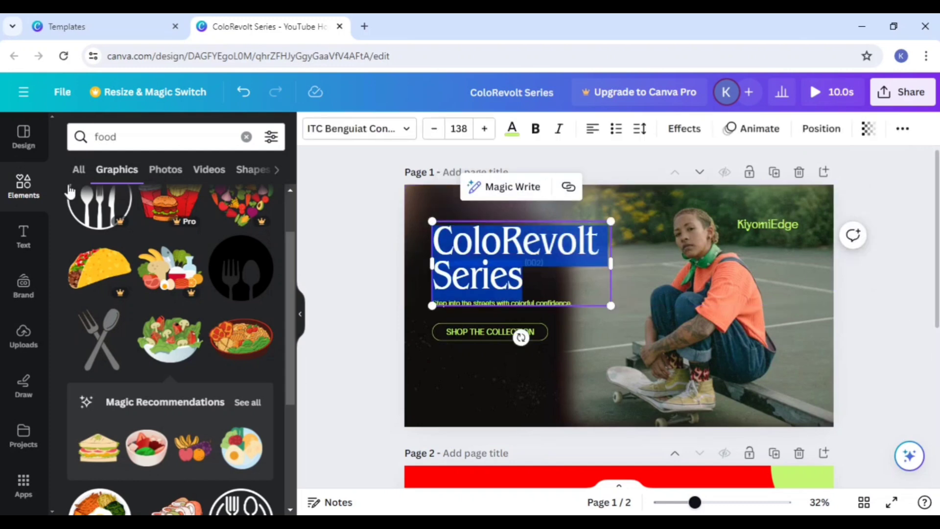
left_click(20, 150)
scroll(142, 350, "down", 4)
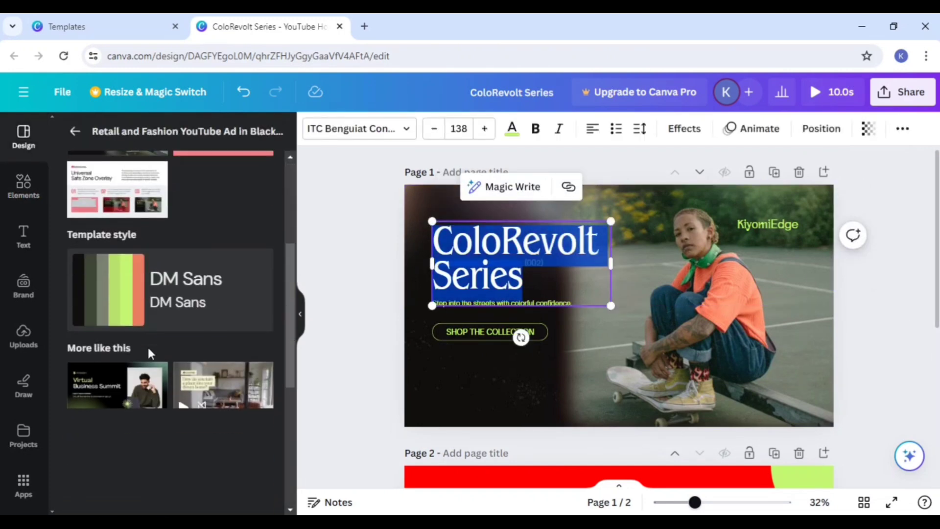
scroll(147, 347, "down", 4)
scroll(147, 229, "up", 8)
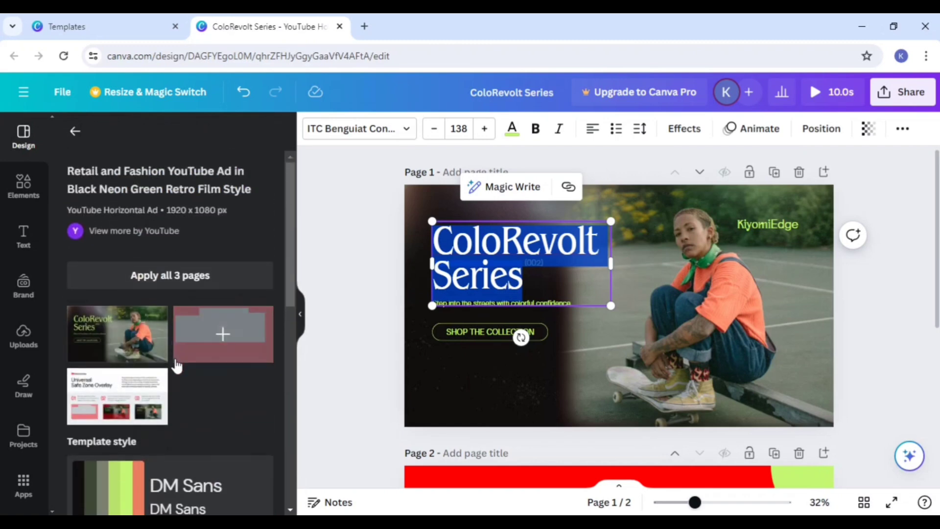
scroll(172, 360, "down", 4)
scroll(164, 354, "up", 4)
left_click(76, 132)
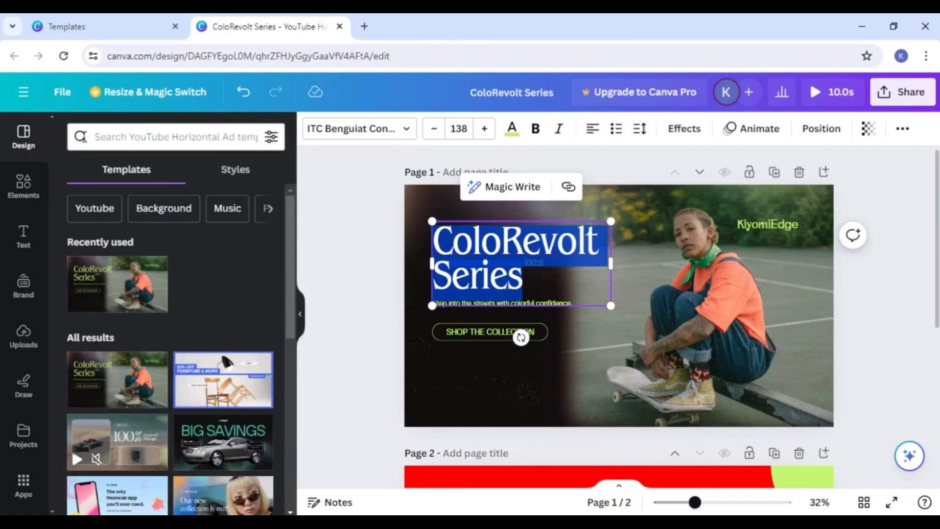
Step: Search the design templates for "digital marketing" and browse the matching designs
left_click(128, 143)
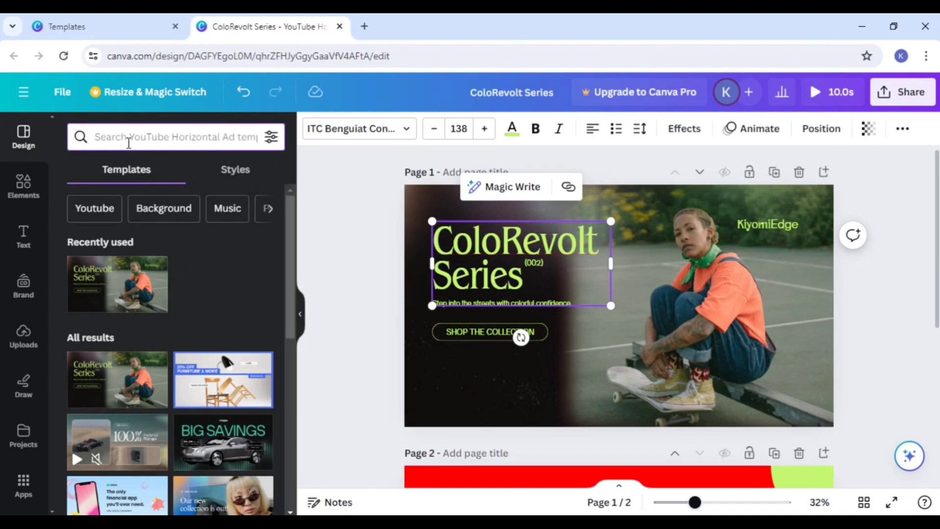
type("digital")
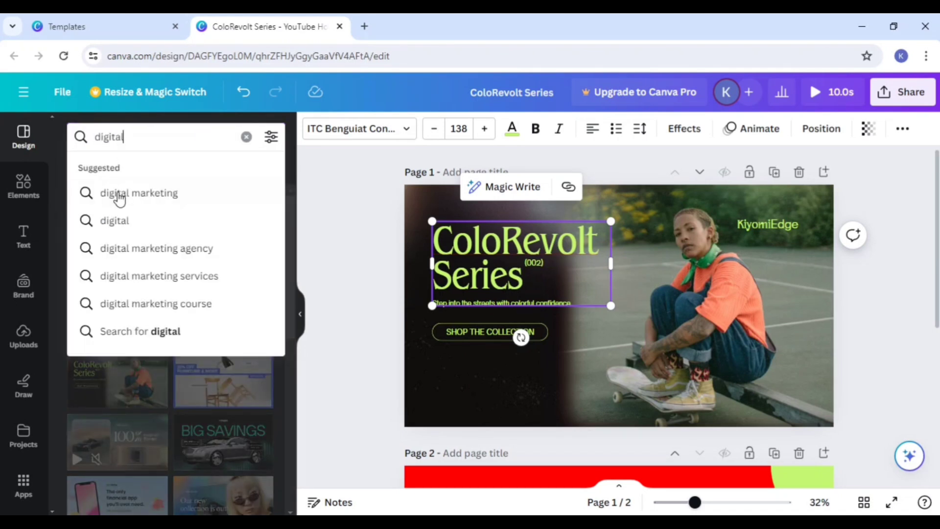
left_click(119, 196)
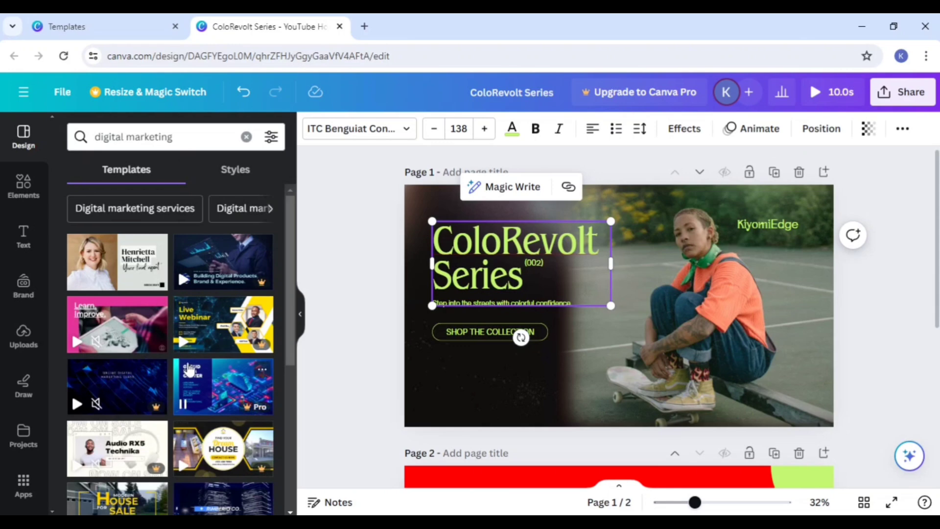
scroll(166, 365, "down", 3)
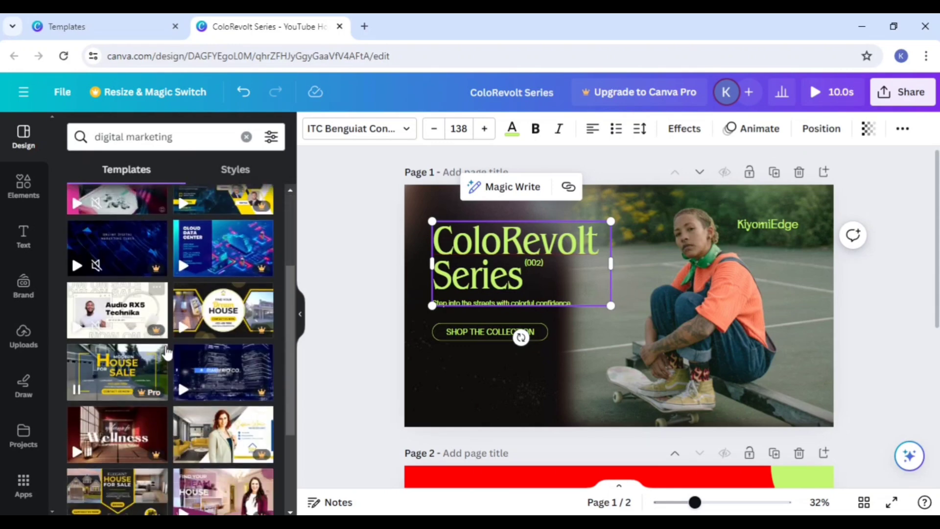
scroll(175, 379, "down", 2)
scroll(175, 382, "down", 4)
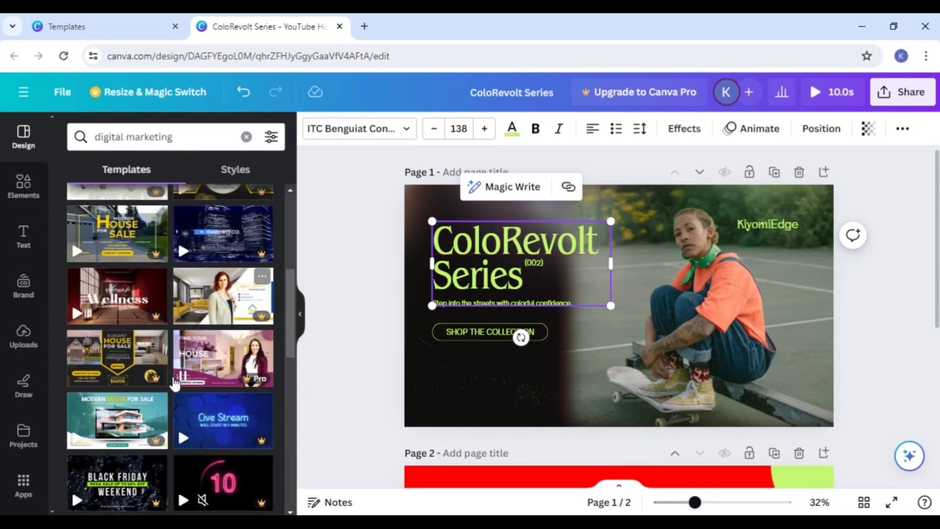
scroll(666, 382, "down", 5)
Step: Add a third page and apply the opening page of the Sage Green Agent Profile About Me Real Estate Video template to it
left_click(678, 458)
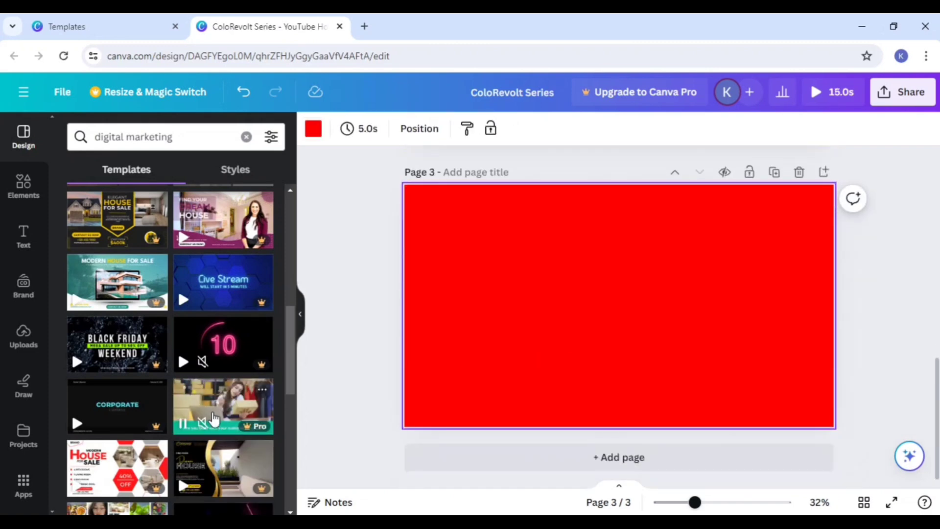
scroll(209, 429, "down", 4)
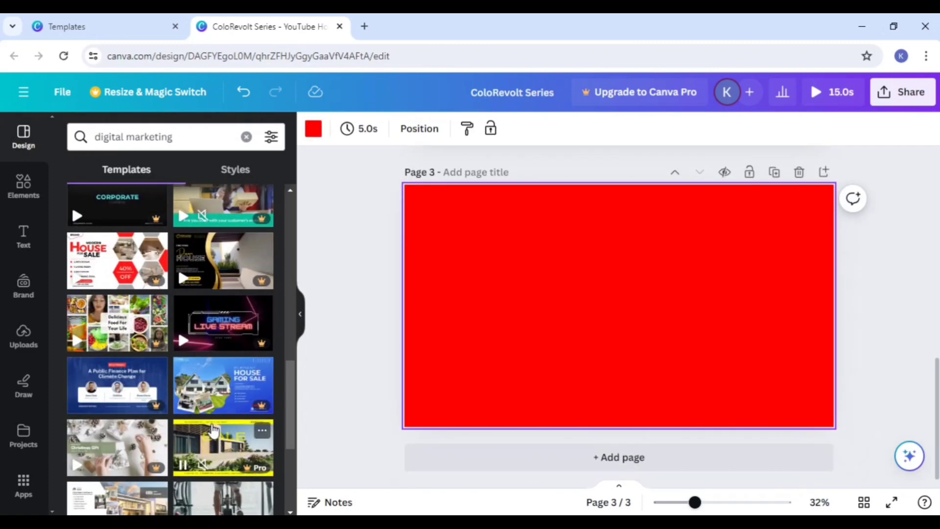
scroll(212, 431, "down", 4)
scroll(211, 436, "down", 6)
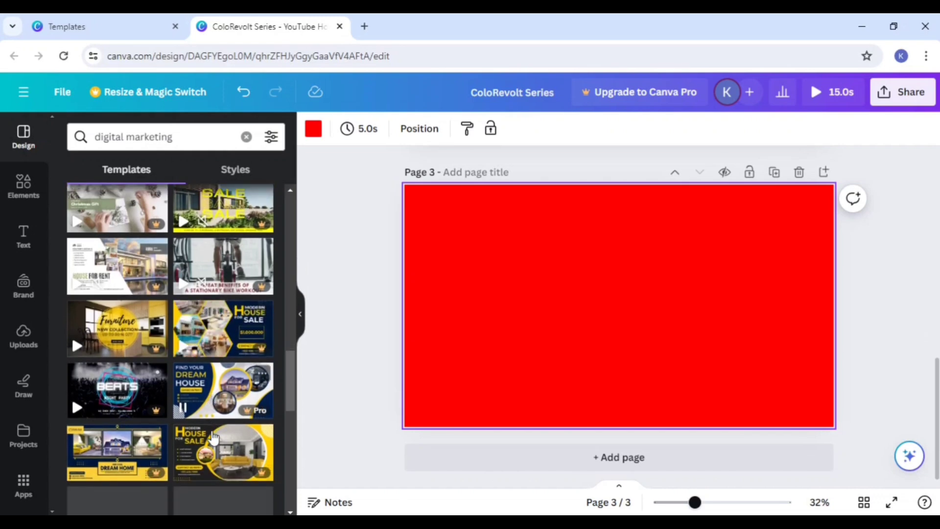
scroll(212, 451, "down", 7)
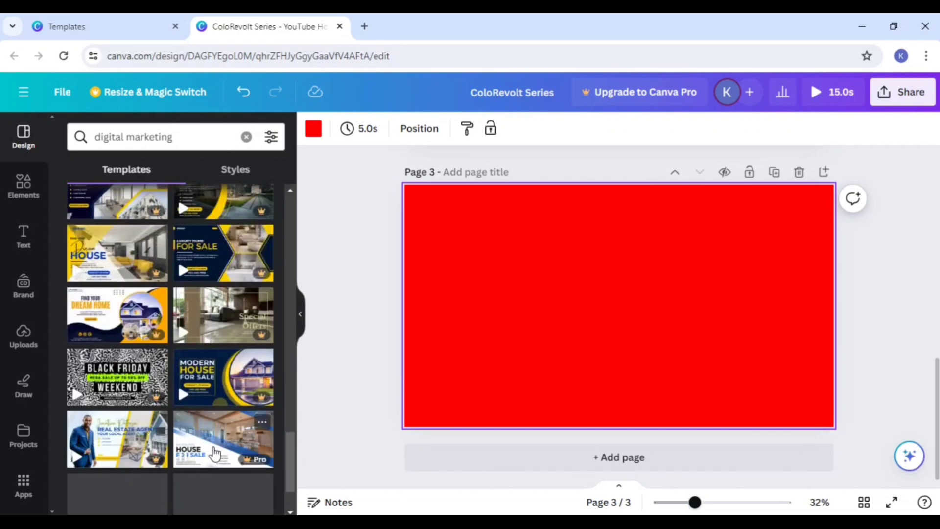
scroll(215, 458, "down", 5)
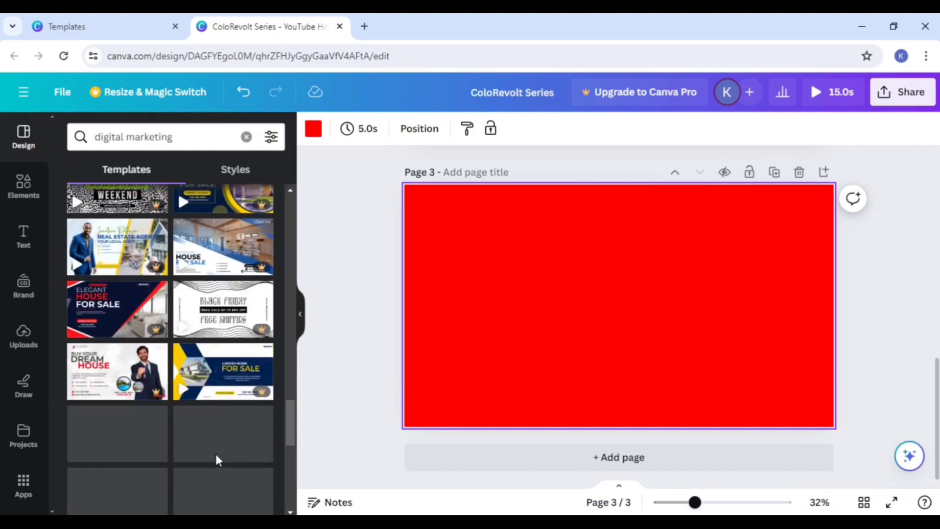
scroll(217, 455, "down", 8)
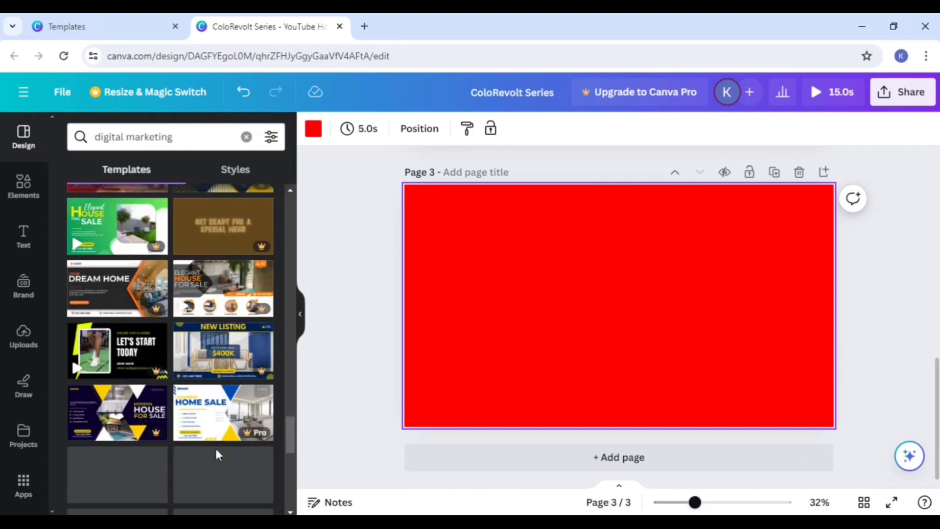
scroll(218, 454, "down", 10)
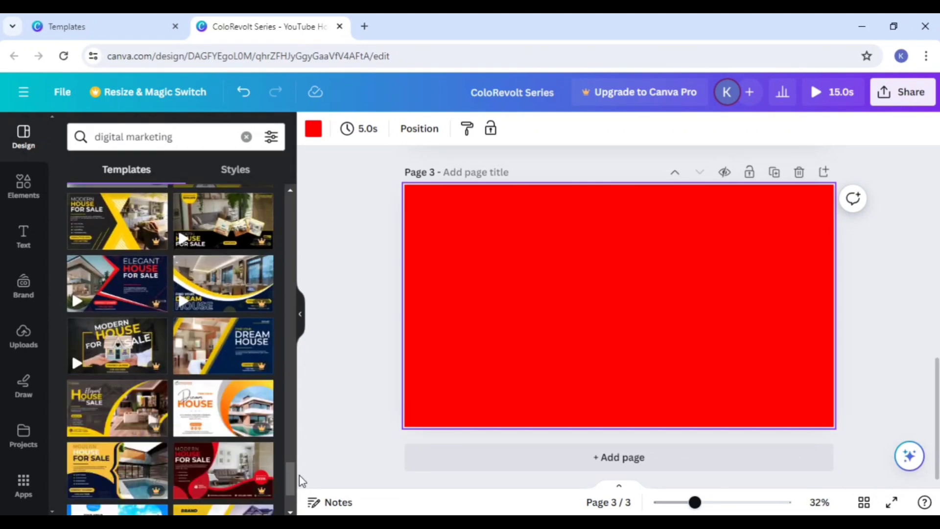
left_click_drag(292, 484, 304, 79)
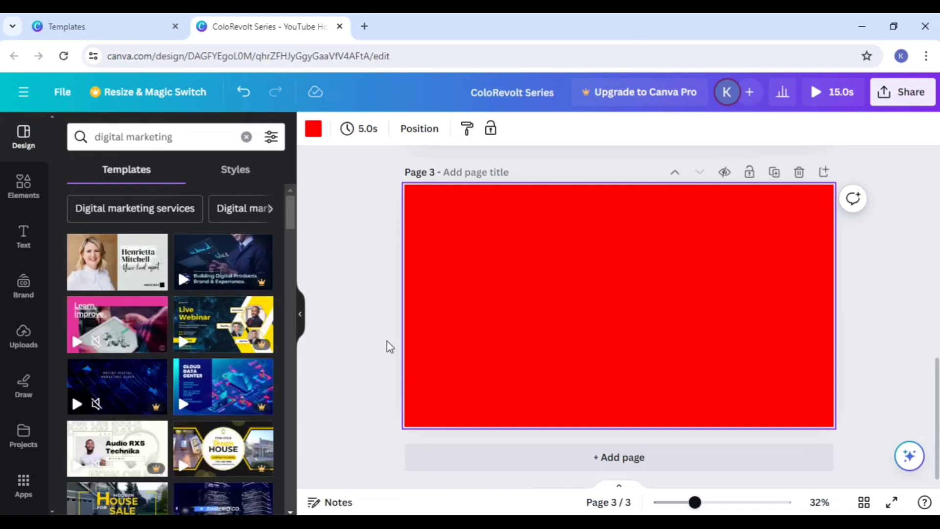
left_click(110, 262)
left_click(120, 335)
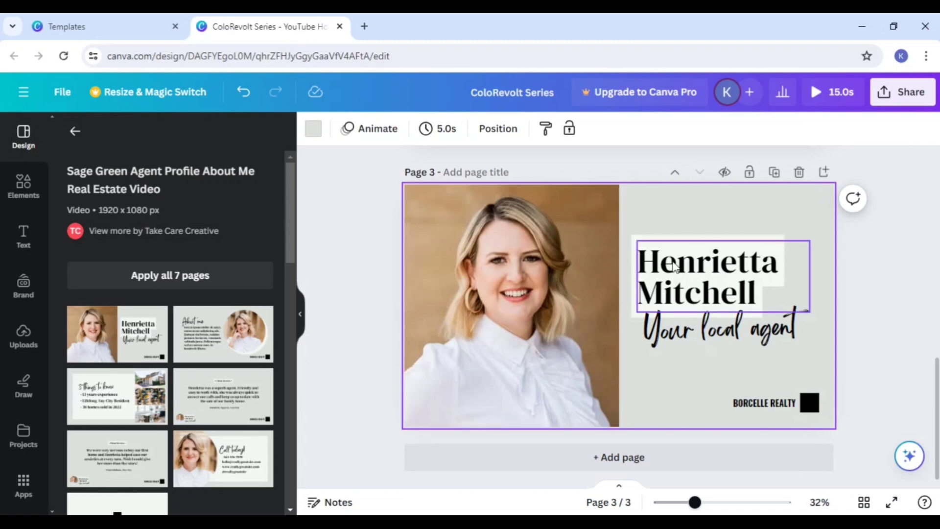
Step: Leave the heading's text editing on page 3 and dismiss the pop-up about matching styles
left_click(747, 261)
left_click(748, 261)
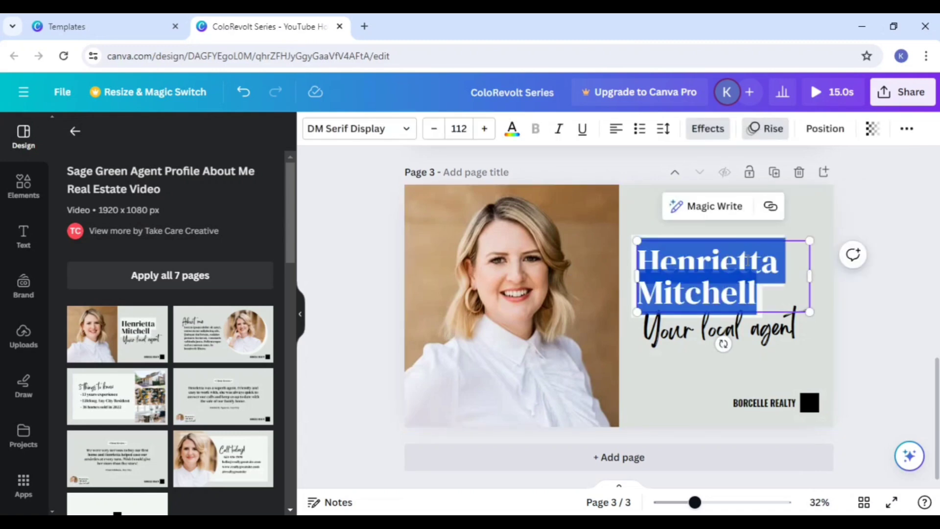
left_click(921, 290)
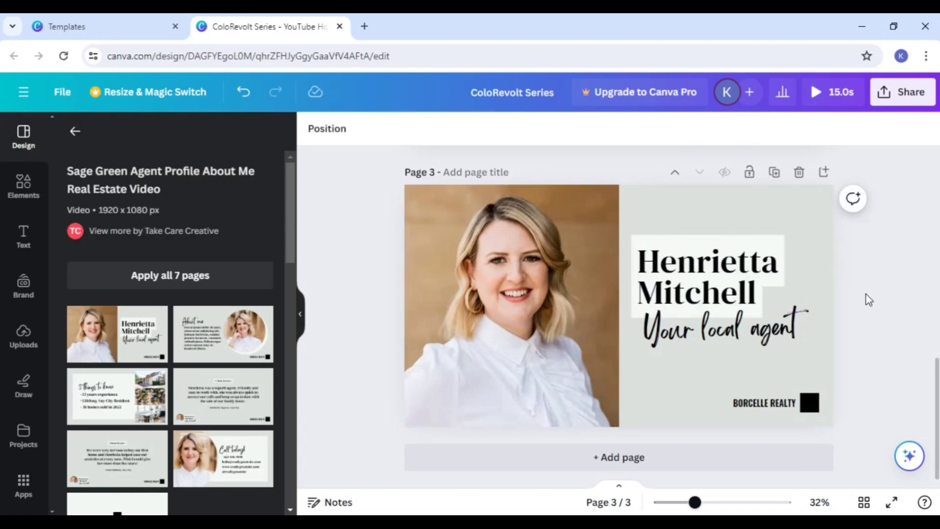
scroll(591, 330, "up", 3)
scroll(591, 330, "down", 3)
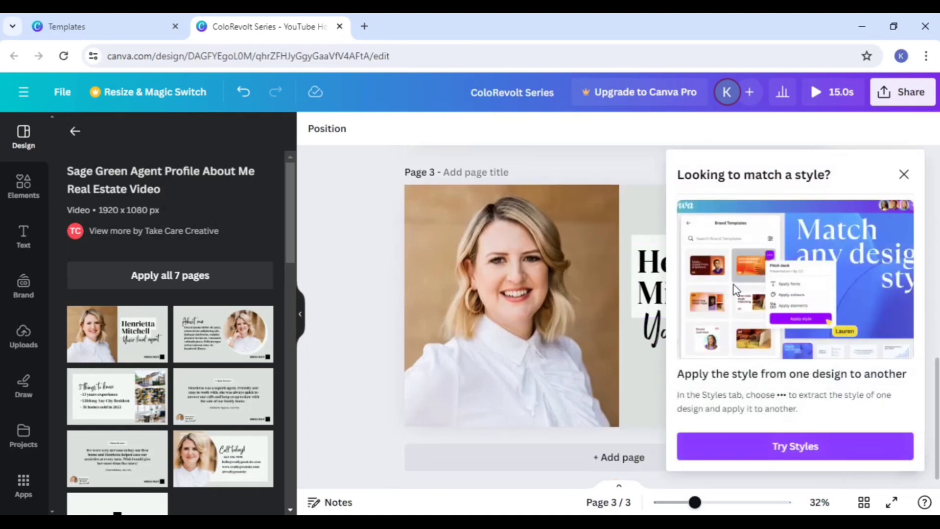
left_click(902, 176)
Step: Replace the agent's name in the page 3 heading with "digtal marketing"
left_click(707, 283)
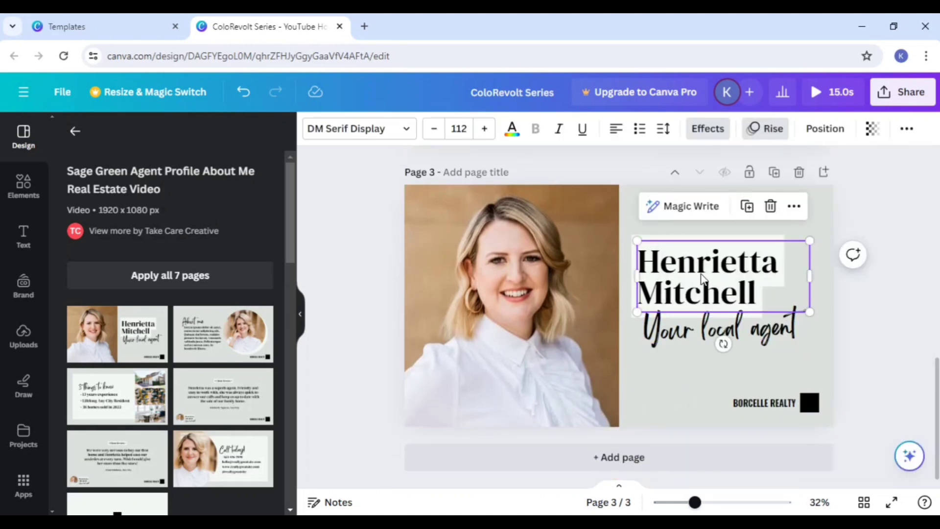
left_click(703, 275)
key("BackSpace")
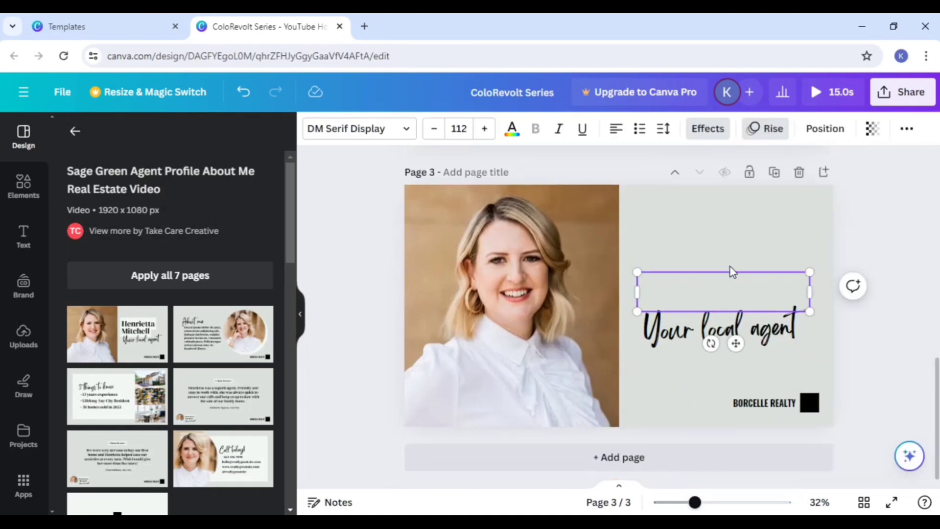
type("di")
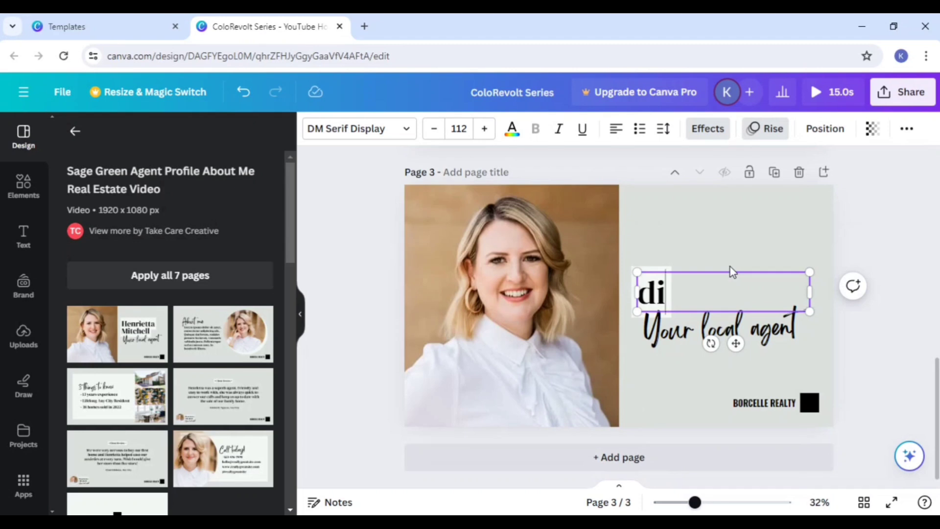
type("gtal mar")
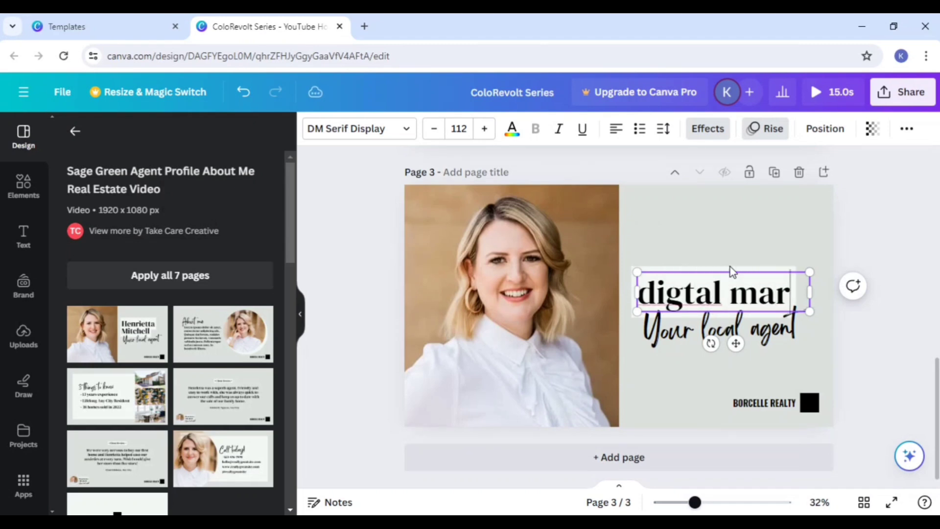
type("keto")
key("BackSpace")
type("i")
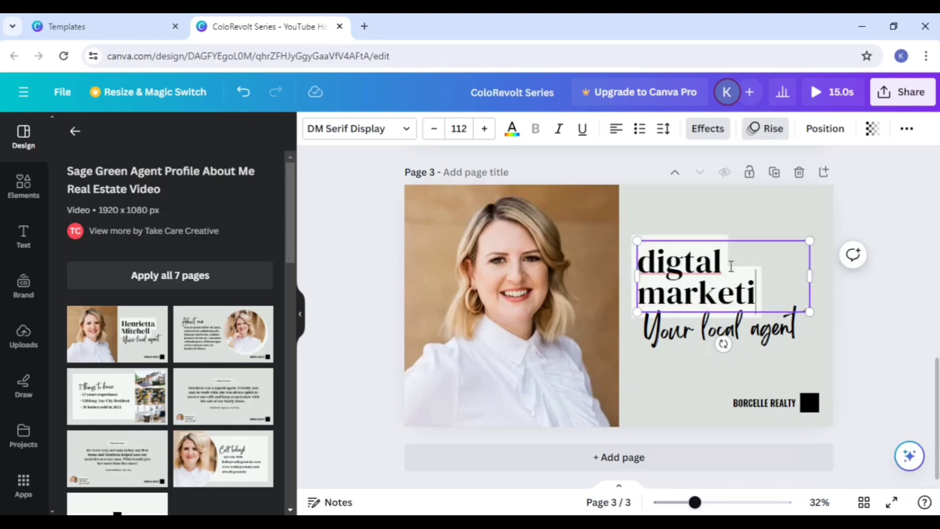
type("nf")
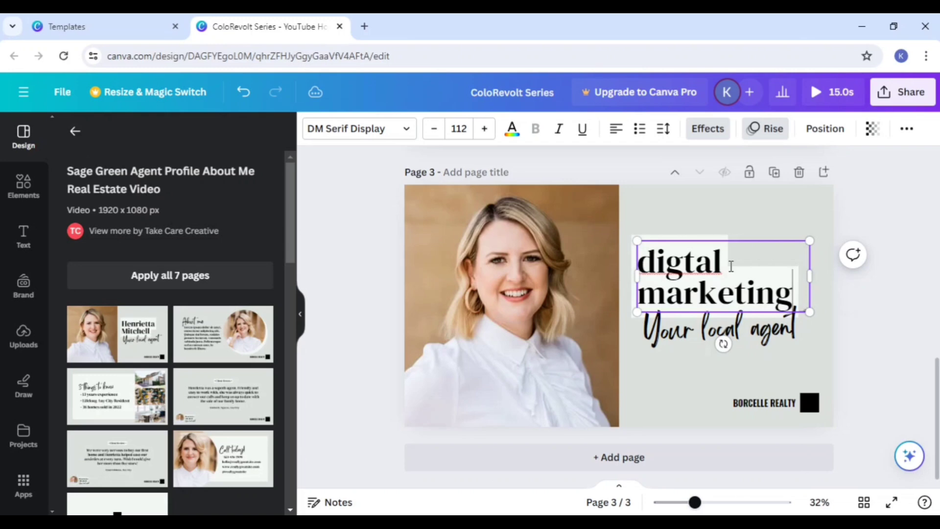
left_click(929, 348)
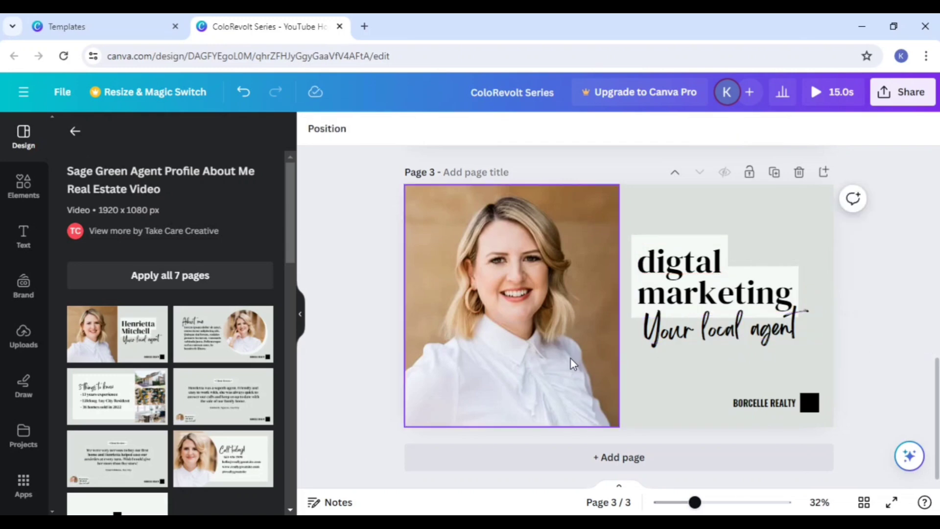
Step: Shift the portrait photo on page 3 slightly left, away from the text
left_click_drag(573, 363, 556, 363)
left_click(884, 379)
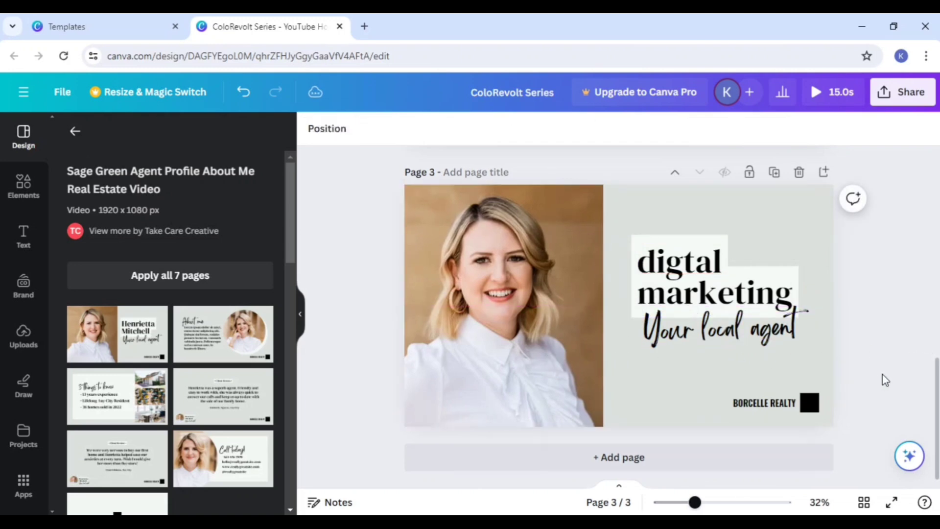
scroll(884, 379, "up", 5)
scroll(881, 387, "down", 5)
scroll(712, 360, "up", 9)
scroll(699, 362, "down", 8)
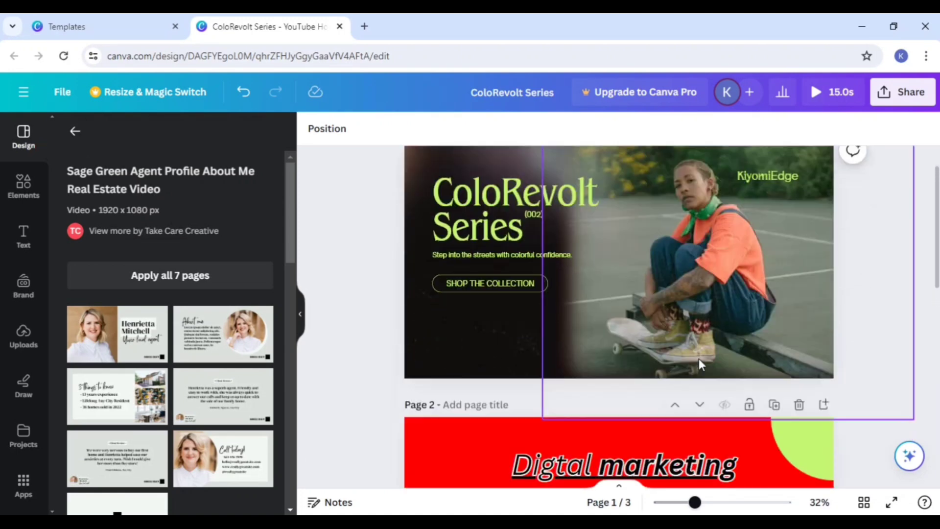
Step: Upload the image creative-people-working-office from the Downloads folder to the design's uploads
left_click(24, 337)
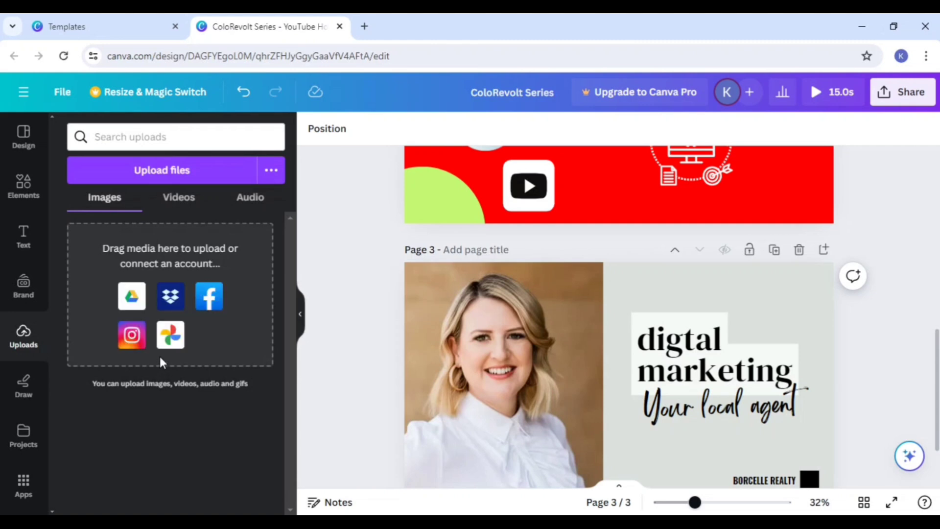
left_click(143, 177)
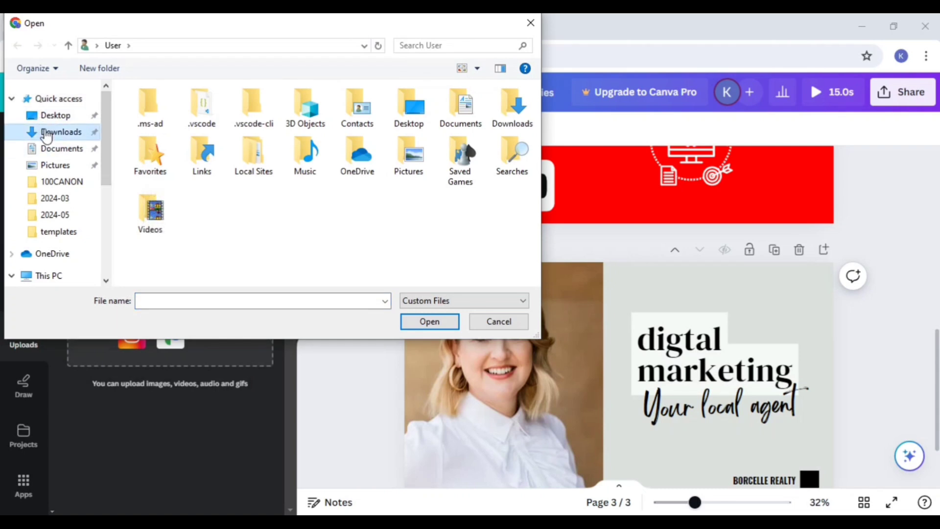
left_click(47, 133)
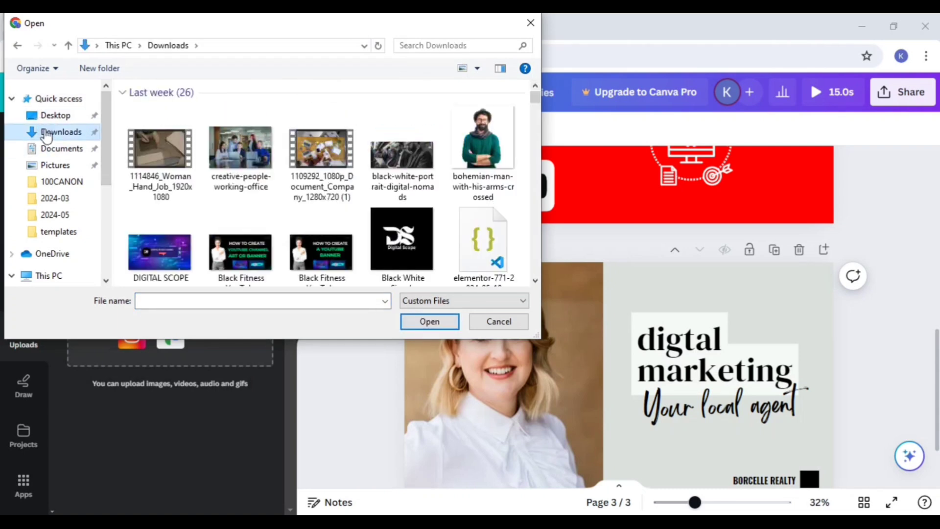
left_click(226, 257)
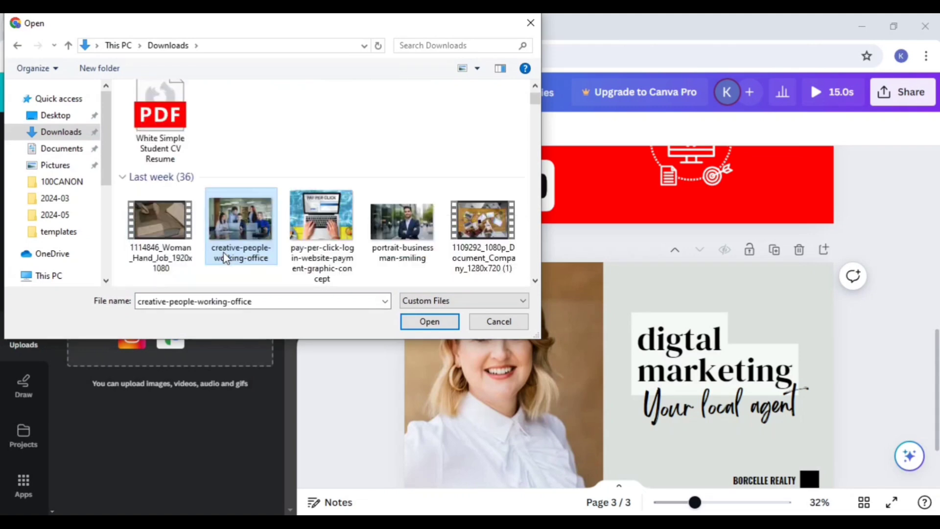
left_click(430, 321)
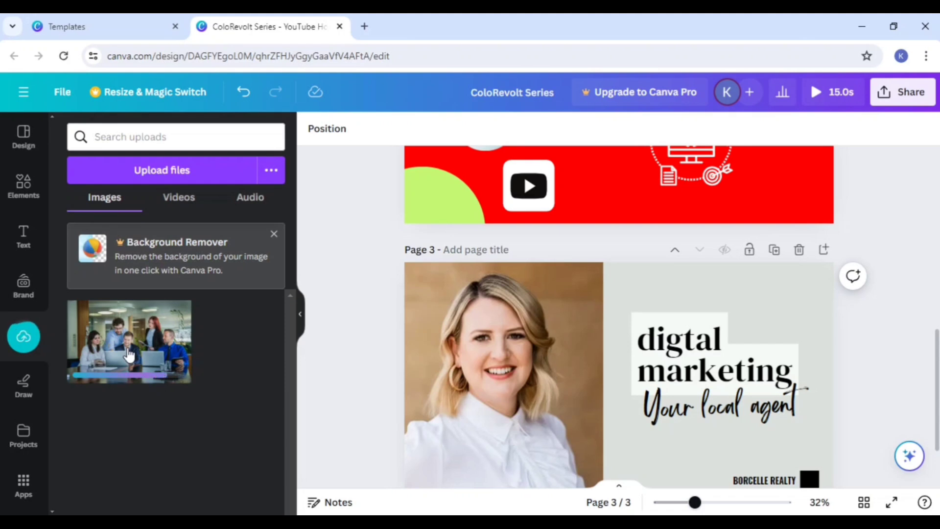
Step: Add a fourth page and place the uploaded office team photo on it, dismissing the image editing pop-up
scroll(538, 382, "down", 3)
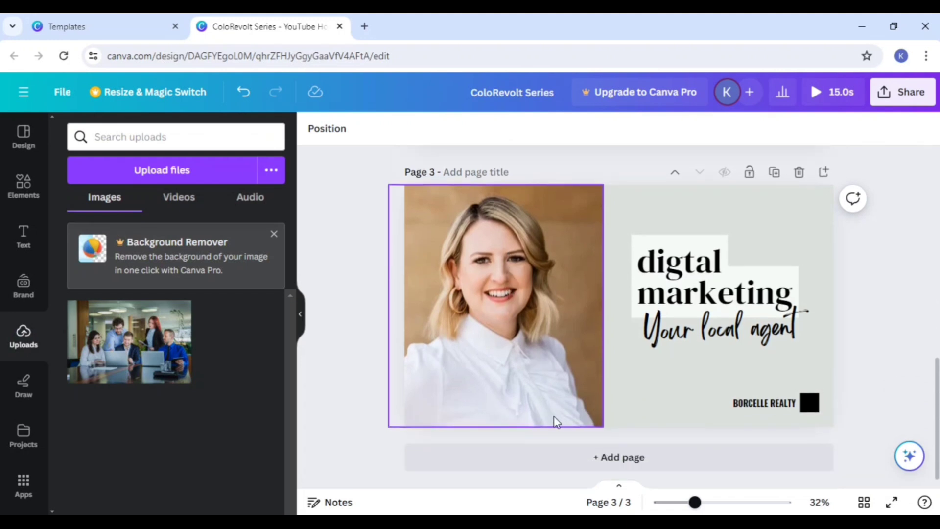
left_click(563, 457)
left_click(134, 345)
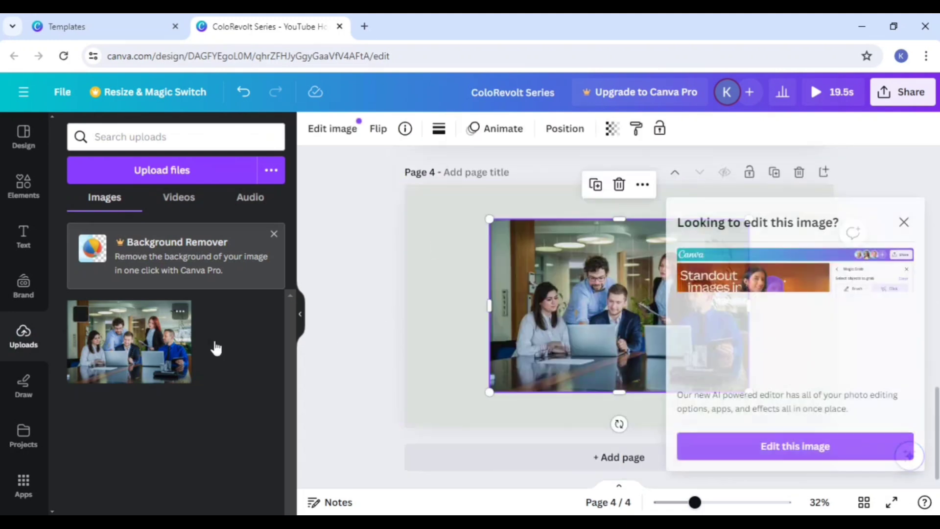
left_click(903, 222)
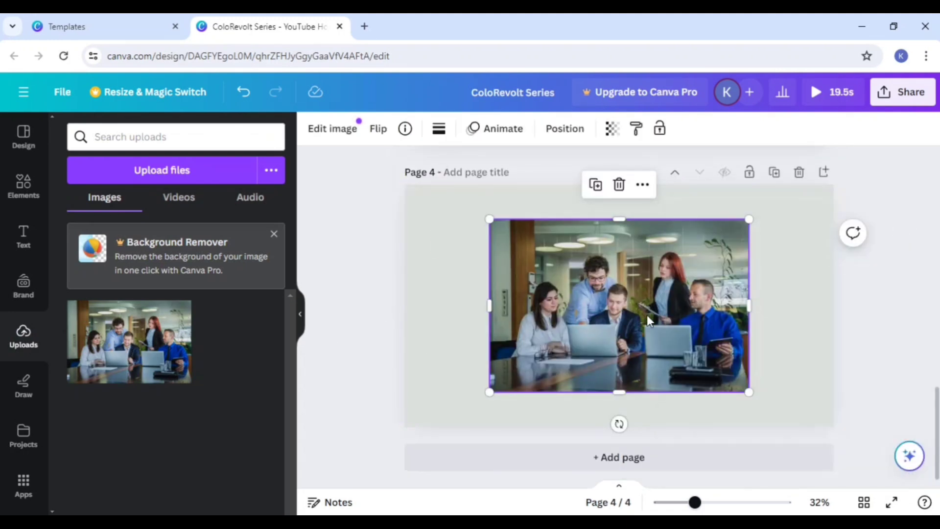
Step: Enlarge and reposition the office team photo until it covers all of page 4
left_click(759, 401)
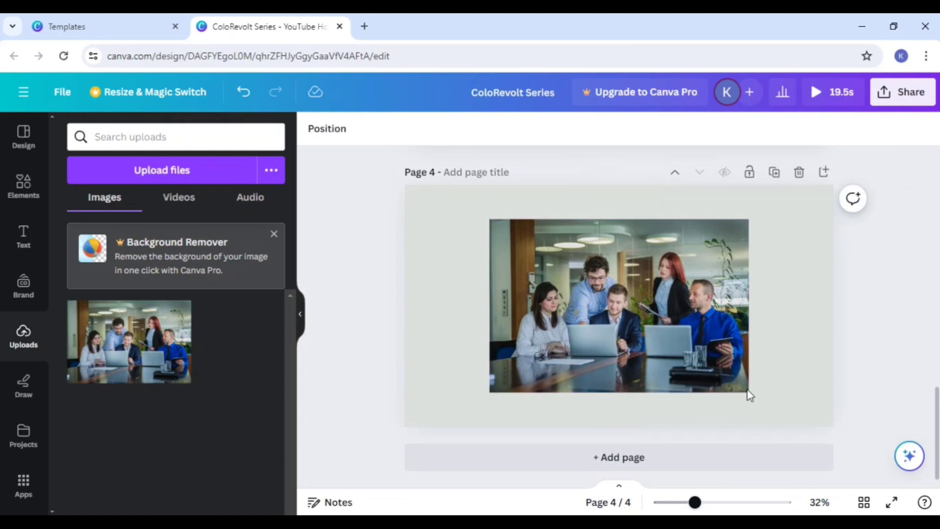
left_click(742, 388)
left_click_drag(748, 392, 815, 449)
mouse_move(679, 390)
left_mouse_down()
mouse_move(651, 367)
mouse_move(491, 368)
mouse_move(644, 368)
mouse_move(670, 387)
left_mouse_up()
left_click_drag(470, 210, 371, 199)
left_click_drag(794, 294, 849, 316)
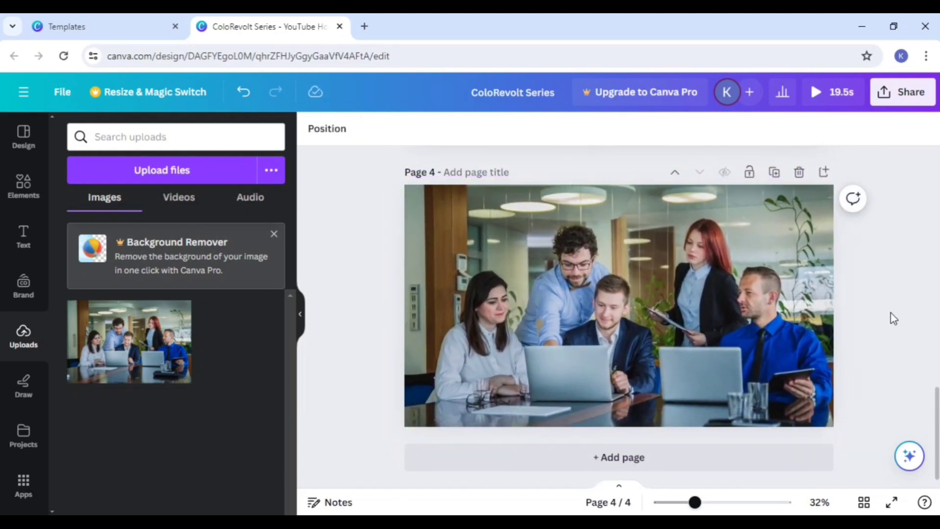
Step: Draw a loose freehand red marker scribble across a new fifth page and shift it slightly right
left_click(675, 456)
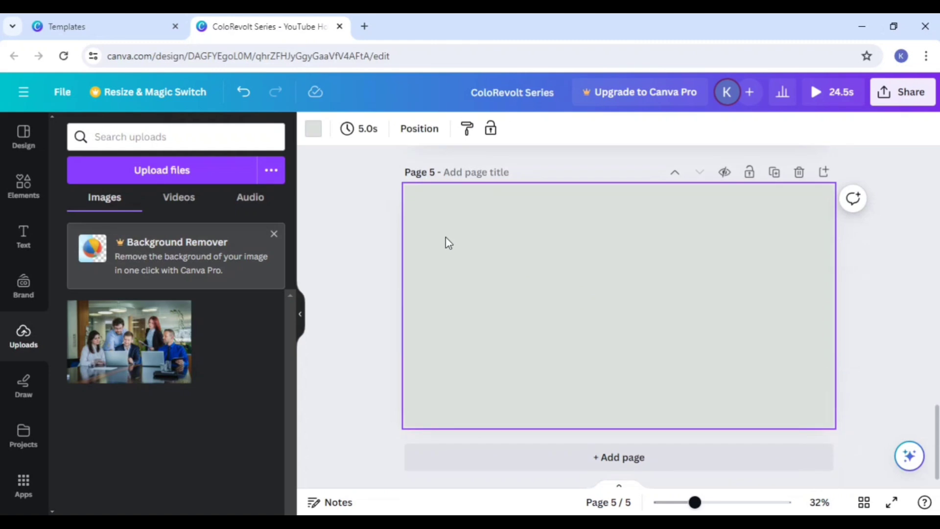
left_click(16, 403)
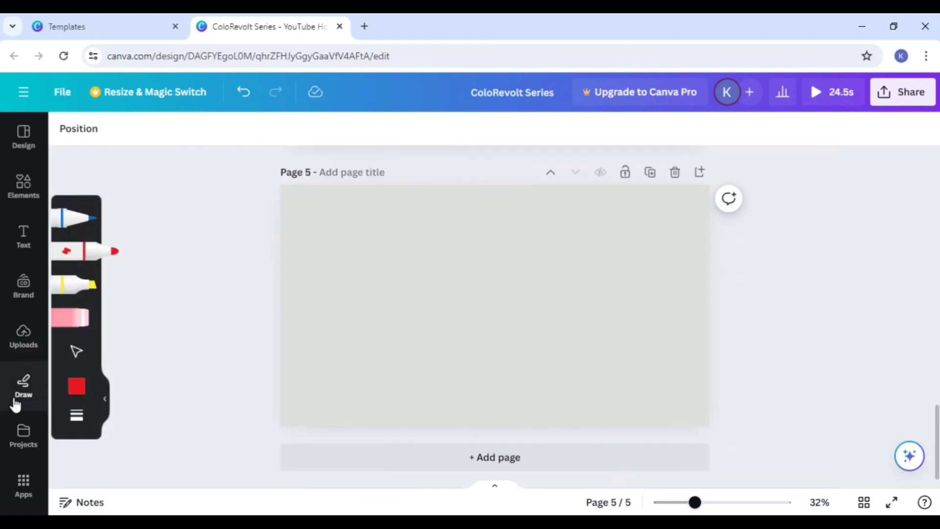
mouse_move(361, 299)
left_mouse_down()
mouse_move(438, 262)
mouse_move(546, 356)
mouse_move(696, 323)
mouse_move(626, 330)
mouse_move(337, 307)
mouse_move(308, 335)
mouse_move(360, 289)
left_mouse_up()
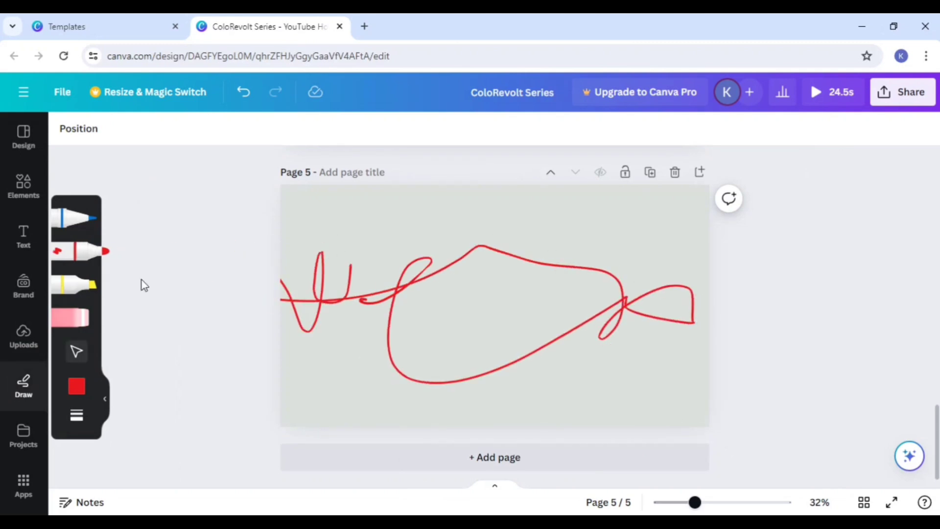
mouse_move(383, 255)
left_mouse_down()
mouse_move(434, 267)
mouse_move(444, 257)
left_mouse_up()
left_click_drag(389, 339, 372, 343)
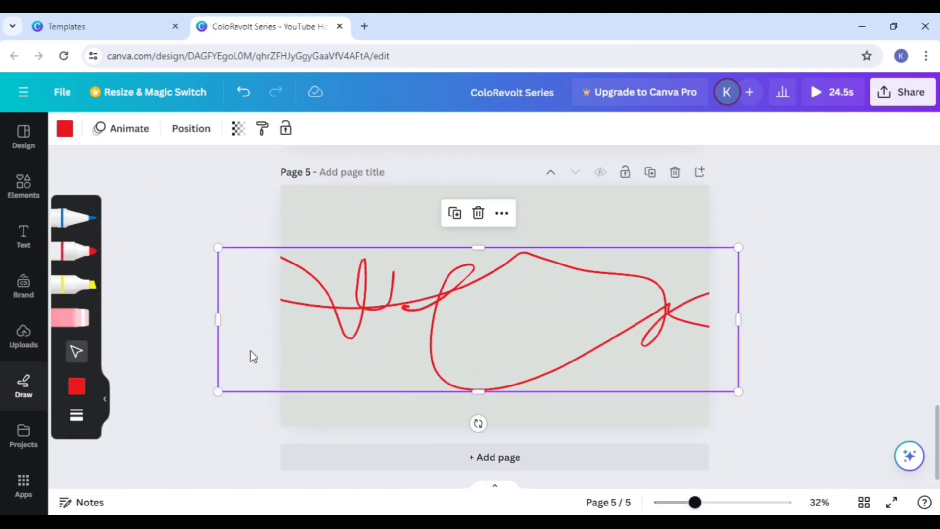
Step: Change the marker colour to white and scribble loops over the red drawing on page 5
left_click(76, 386)
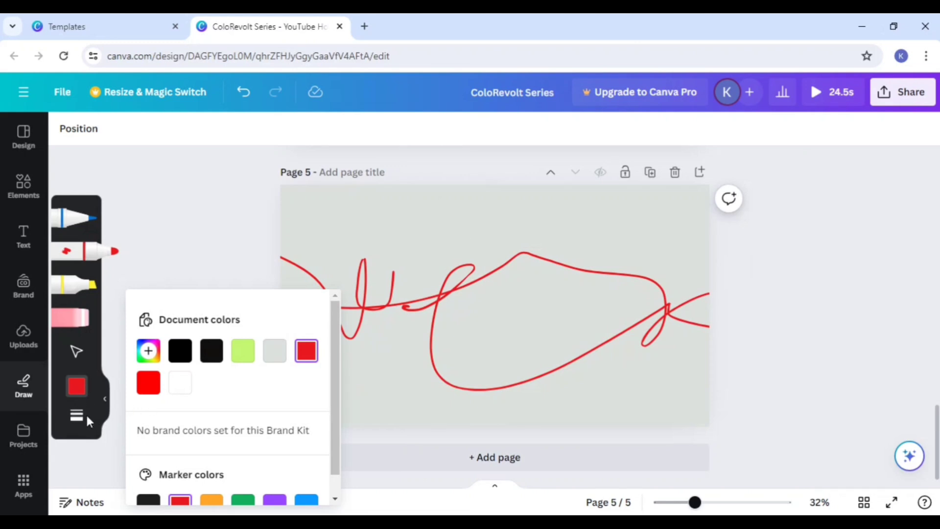
left_click(180, 383)
mouse_move(386, 240)
left_mouse_down()
mouse_move(407, 184)
mouse_move(553, 256)
mouse_move(446, 339)
mouse_move(519, 321)
mouse_move(497, 394)
mouse_move(464, 325)
mouse_move(496, 358)
mouse_move(409, 395)
mouse_move(398, 338)
left_mouse_up()
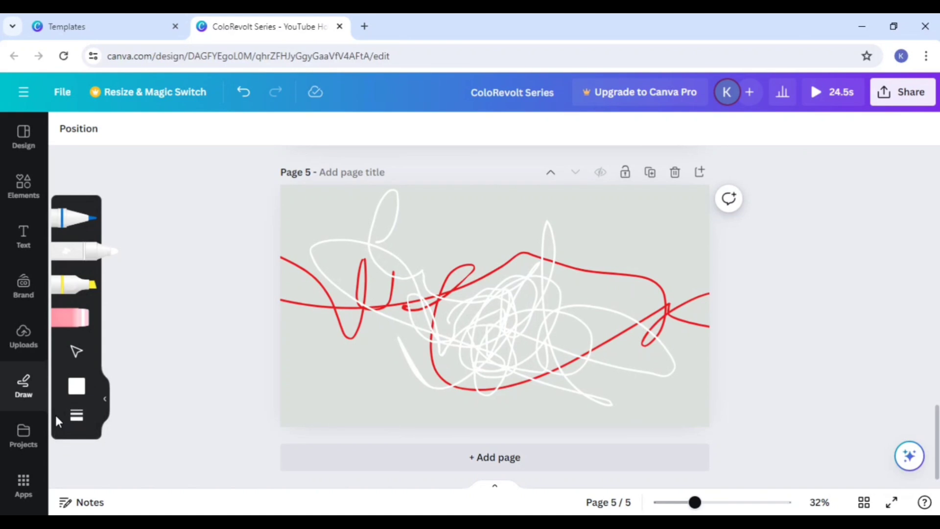
Step: View the saved projects and the form for creating a folder, leaving it without creating one
left_click(20, 447)
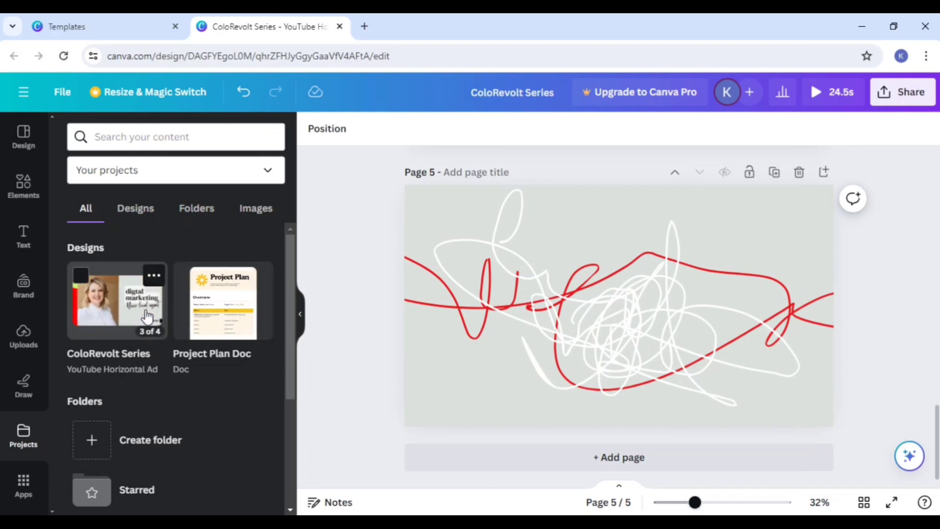
left_click(146, 450)
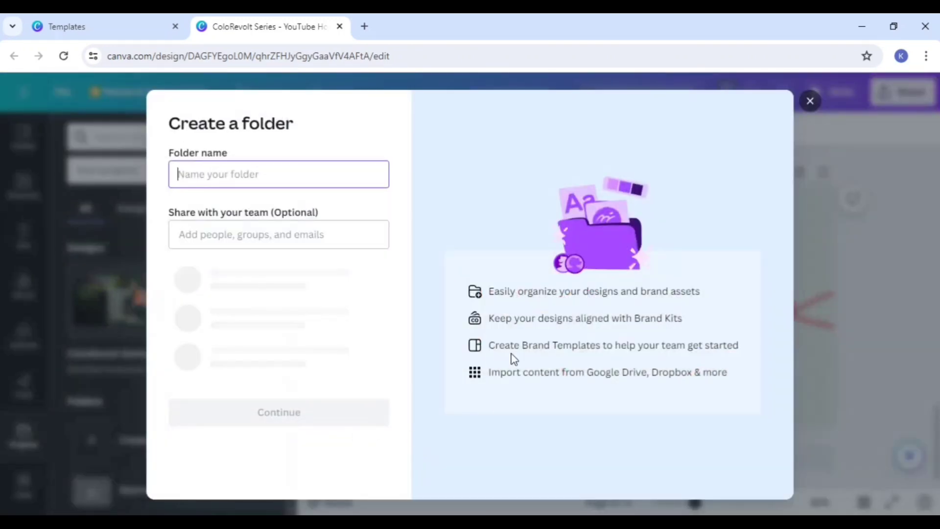
left_click(799, 107)
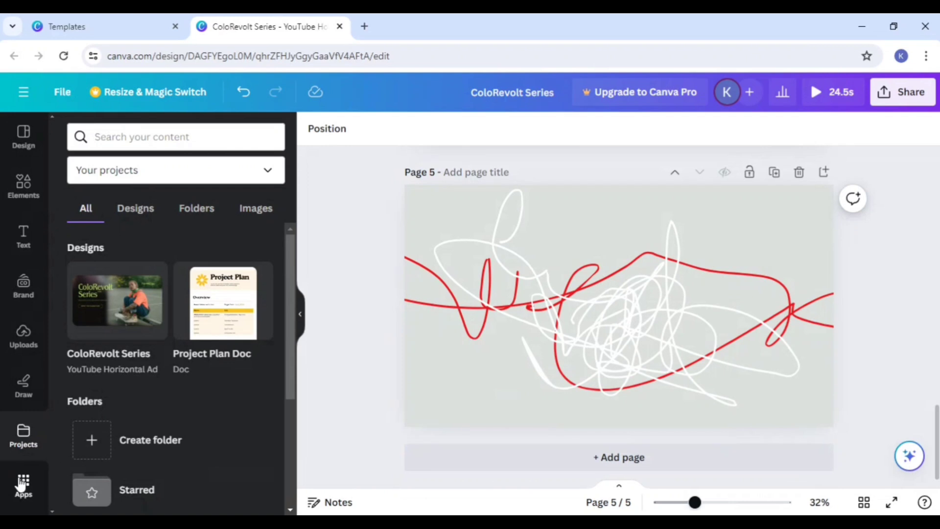
Step: Browse the catalogue of Canva apps, including the More from Canva, Popular and AI-powered sections
left_click(21, 493)
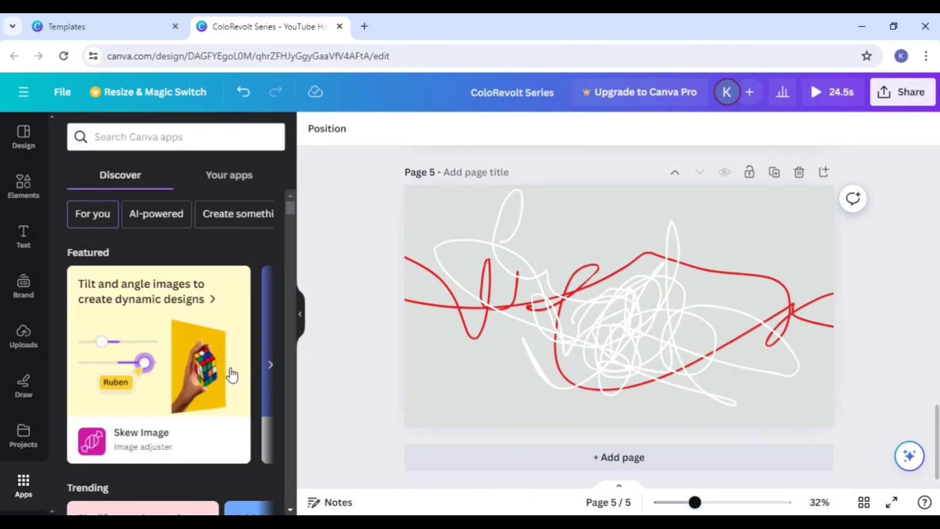
scroll(231, 375, "down", 6)
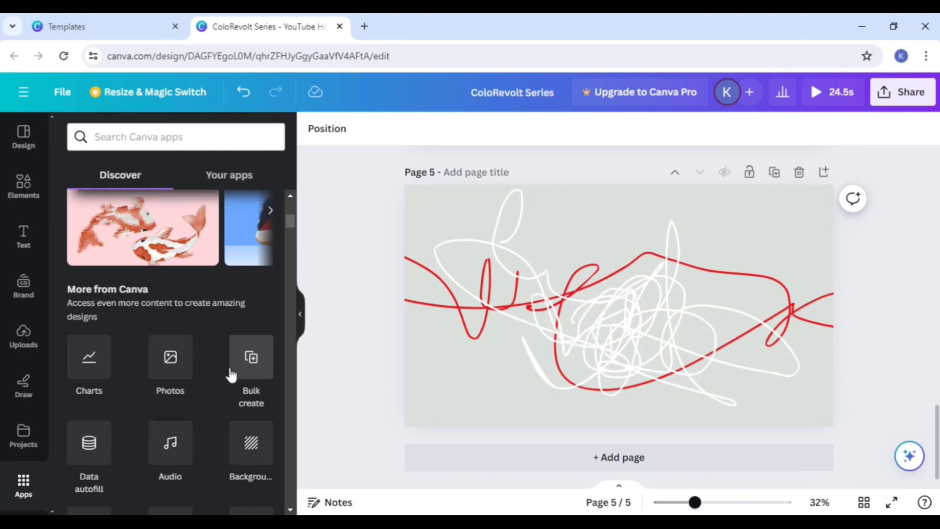
scroll(231, 375, "down", 1)
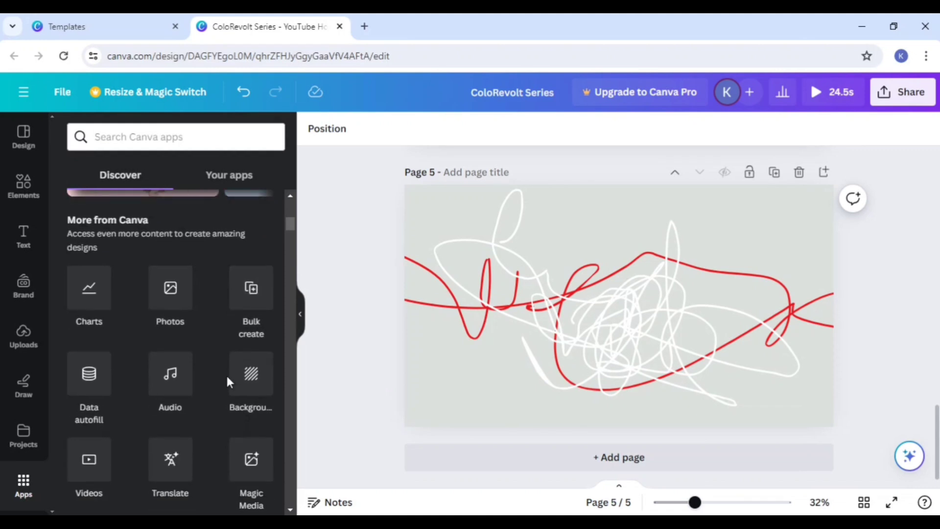
scroll(227, 376, "down", 4)
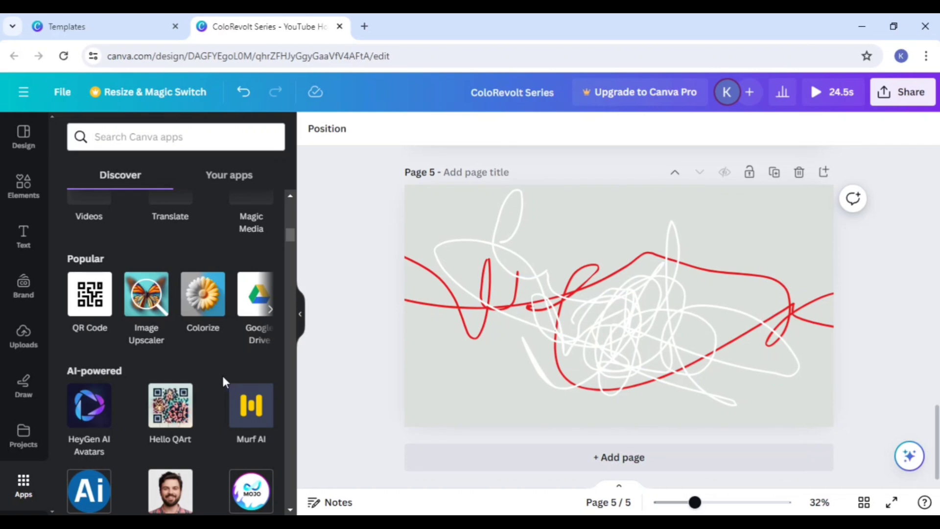
scroll(222, 374, "down", 3)
scroll(191, 387, "down", 3)
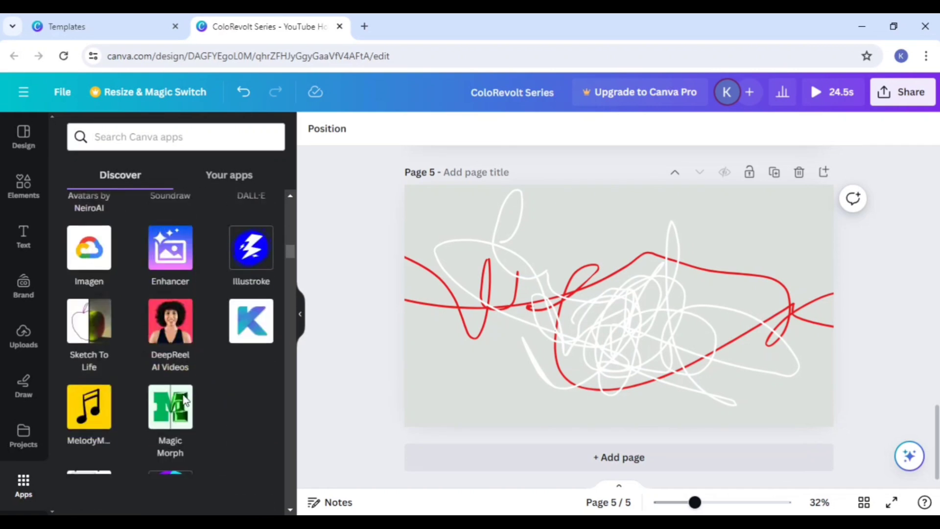
scroll(183, 391, "up", 1)
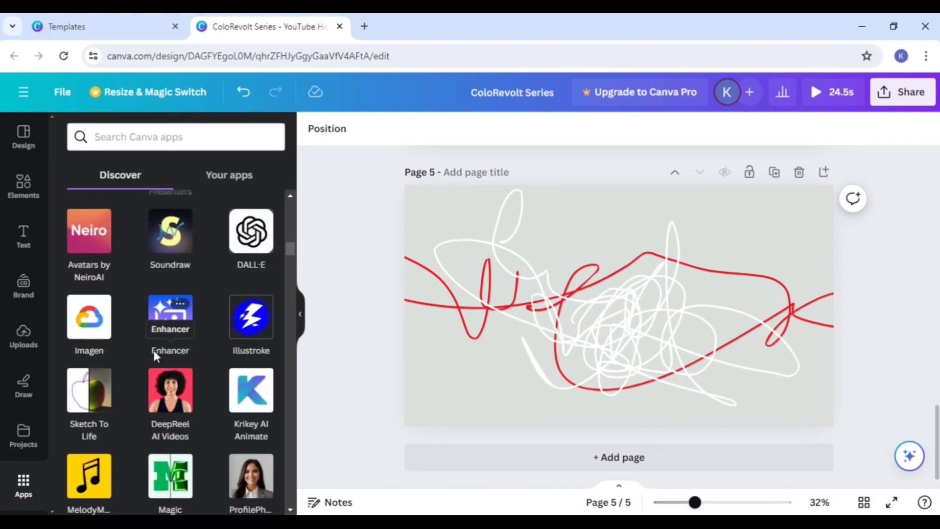
scroll(171, 372, "down", 3)
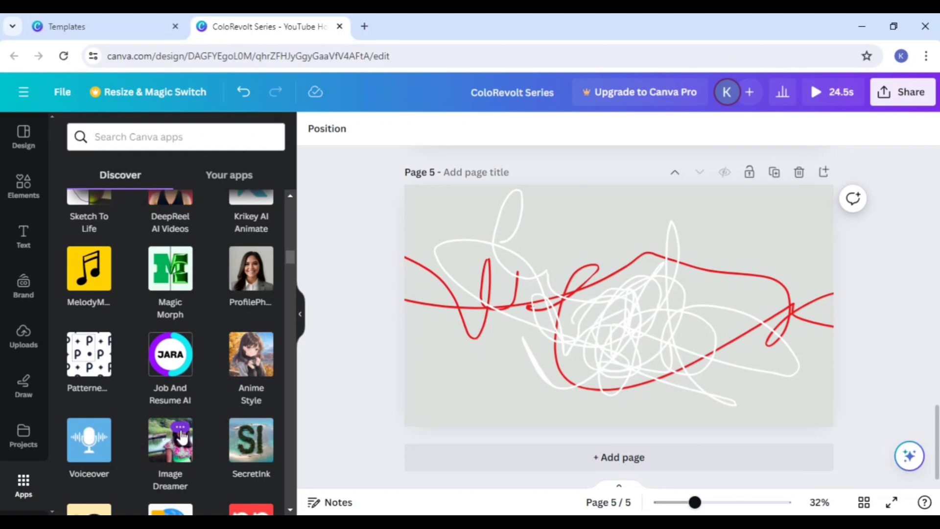
scroll(181, 435, "down", 2)
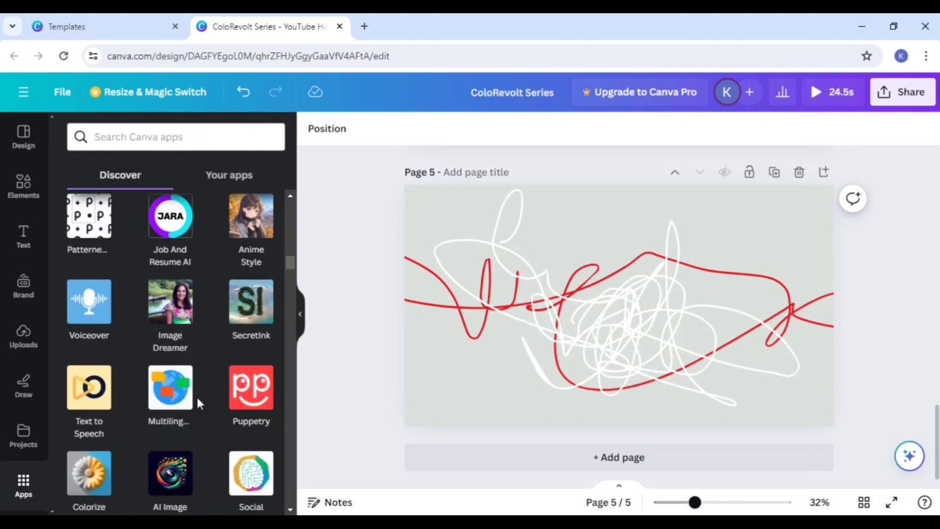
scroll(195, 397, "up", 4)
scroll(196, 395, "up", 10)
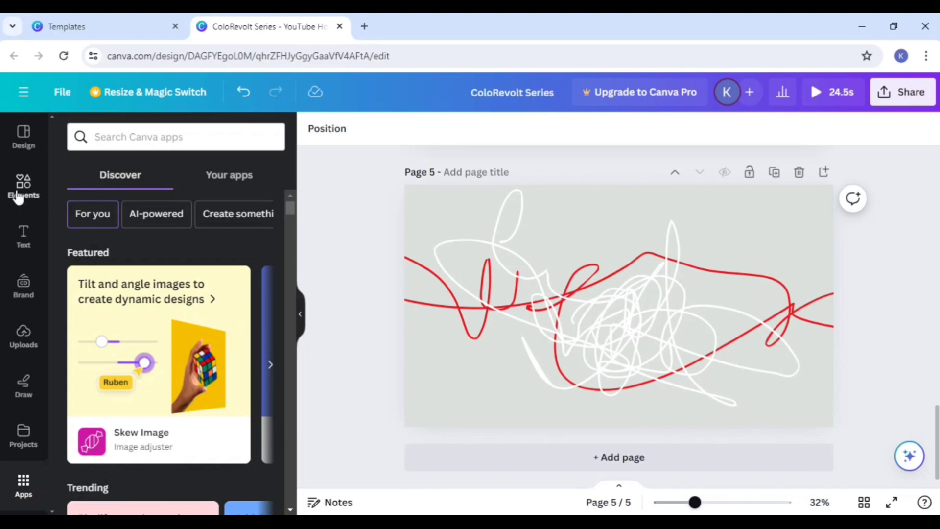
left_click(23, 141)
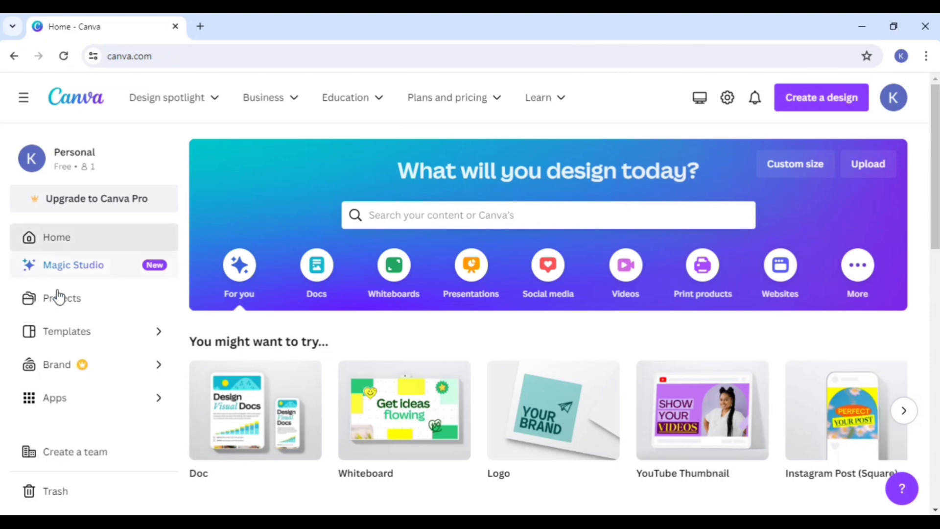
Step: Open the templates library from the home page and look through the recommended design types, returning to the first ones
left_click(83, 340)
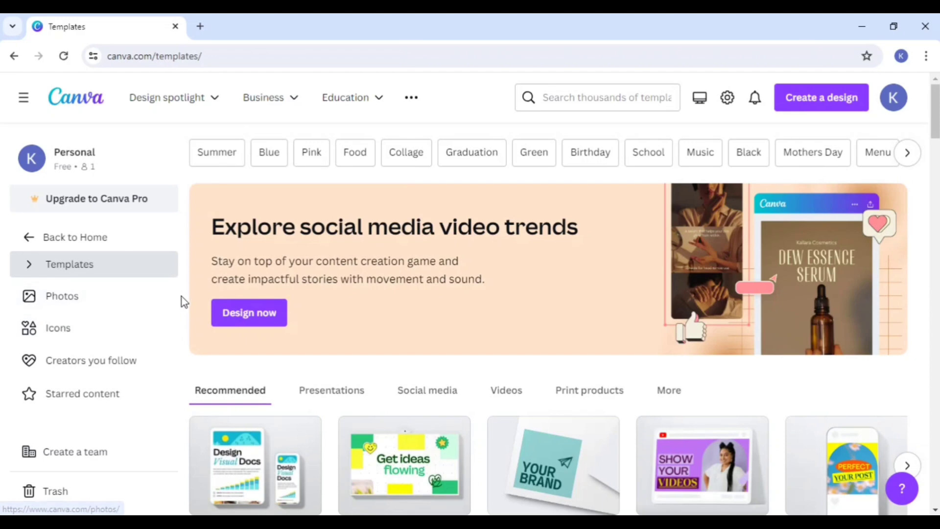
scroll(184, 300, "down", 3)
scroll(184, 301, "down", 1)
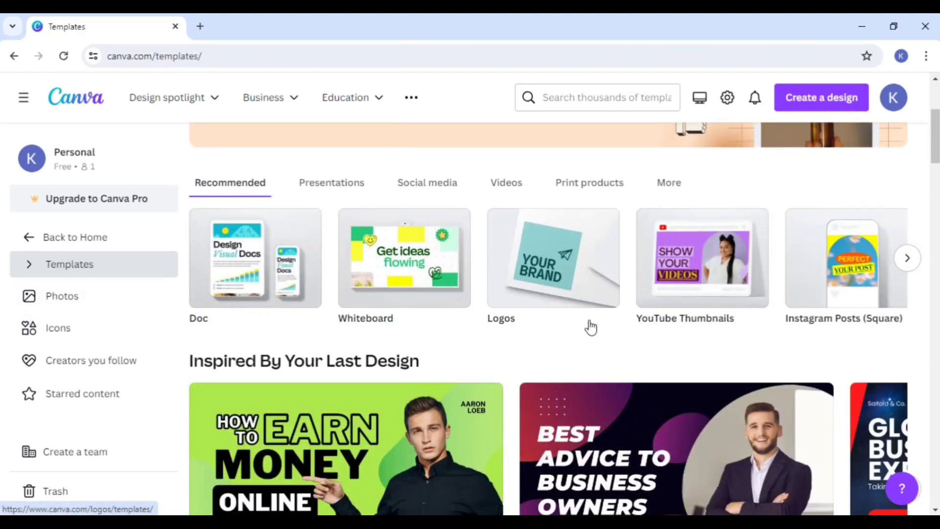
left_click(906, 258)
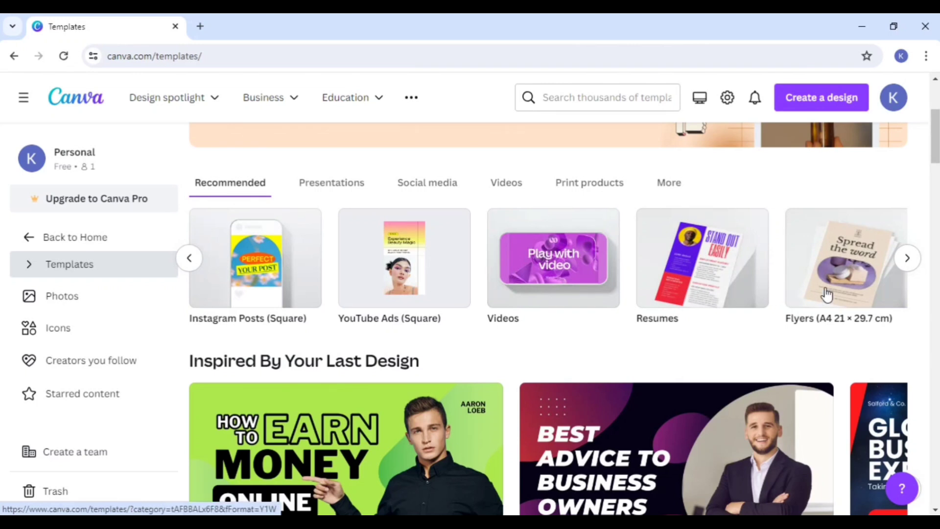
left_click(907, 259)
left_click(906, 260)
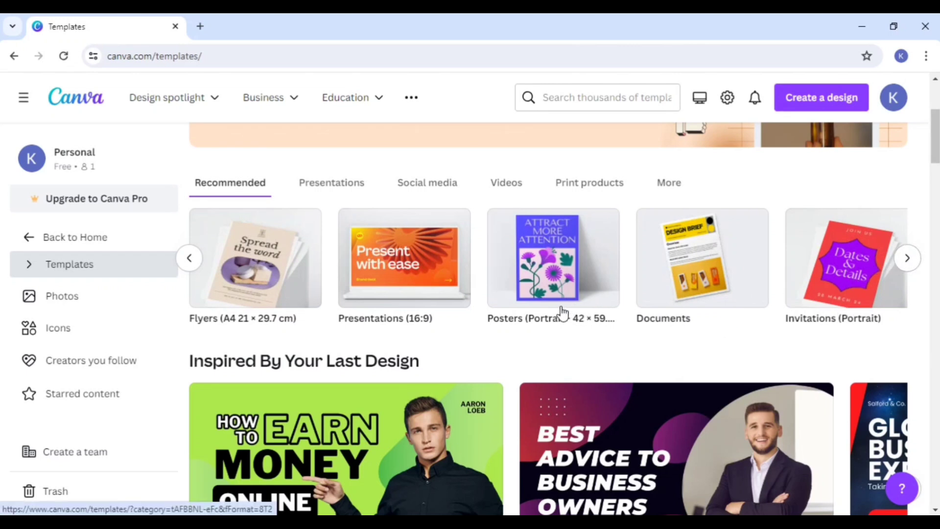
left_click(193, 262)
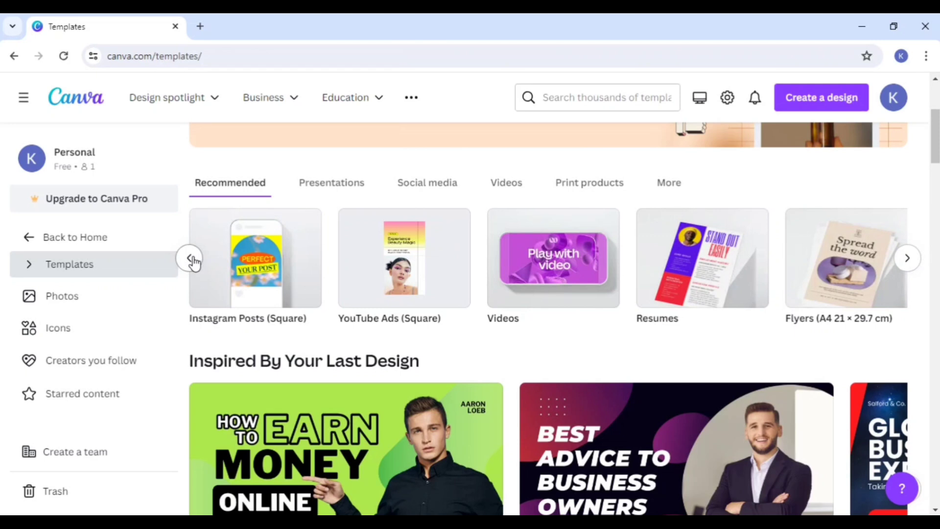
left_click(192, 263)
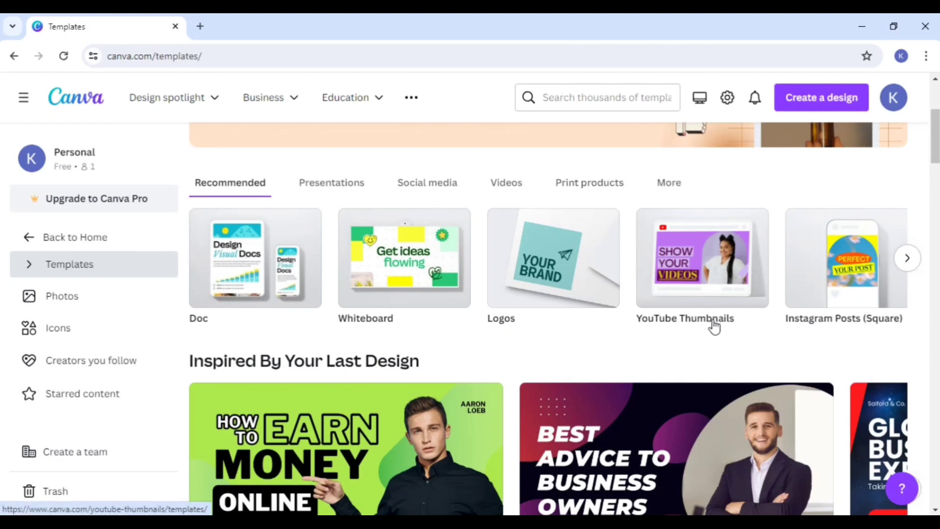
Step: Find the Bold Modern Earn Money Tips design among the YouTube thumbnail templates and open it for customizing
left_click(718, 281)
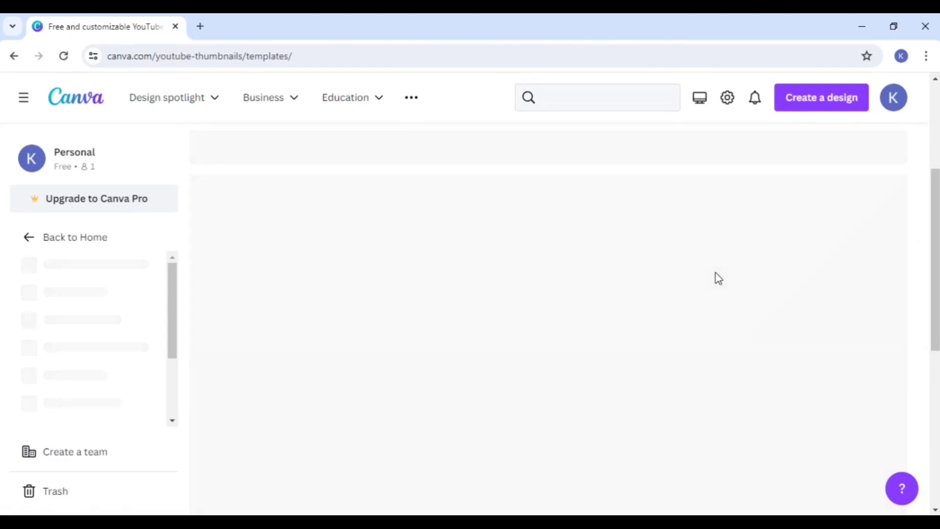
scroll(660, 293, "down", 2)
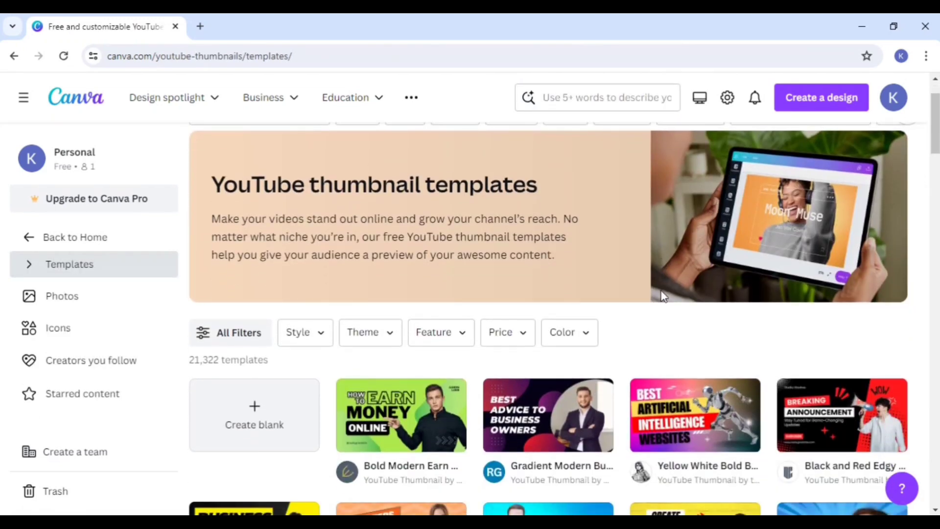
scroll(661, 294, "down", 2)
scroll(650, 242, "down", 1)
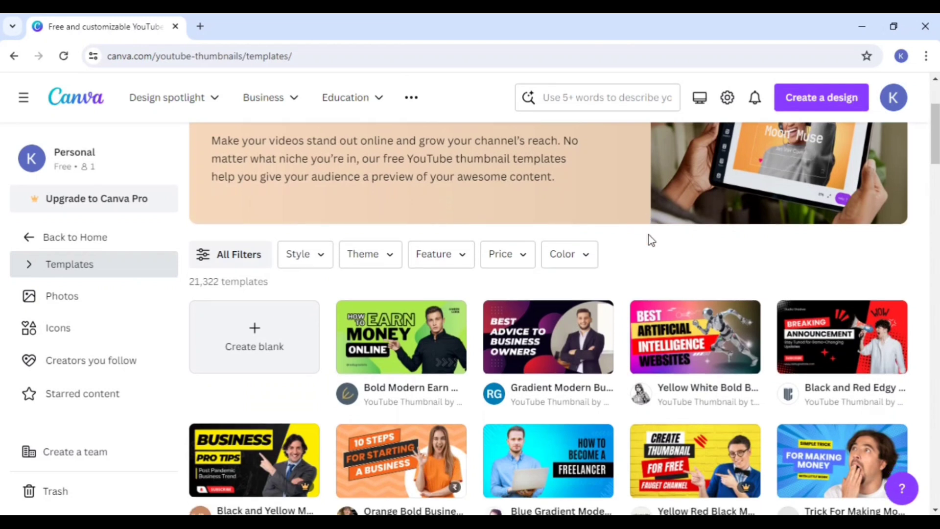
scroll(651, 240, "down", 1)
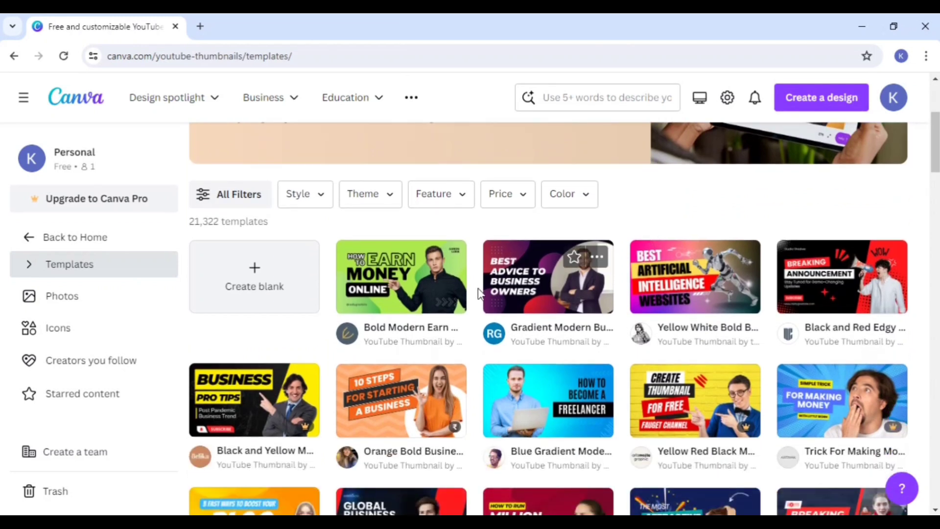
left_click(390, 299)
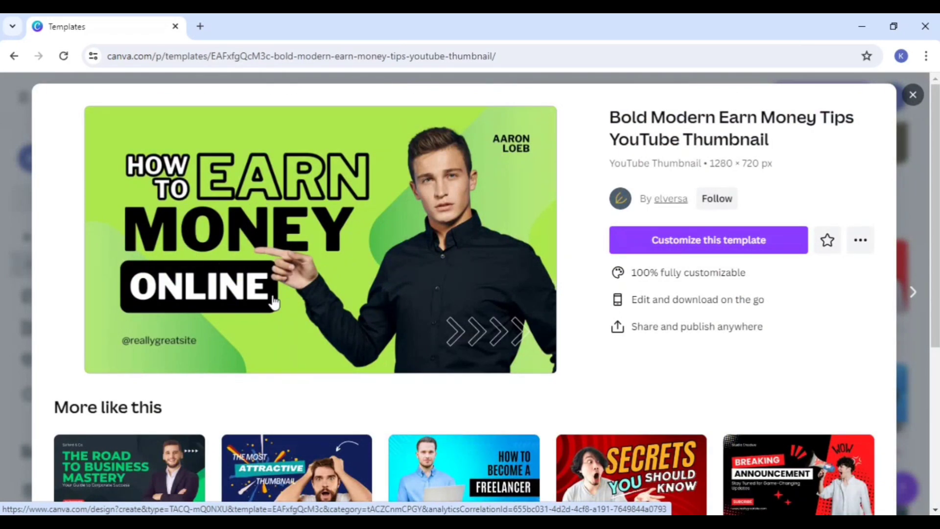
left_click(677, 248)
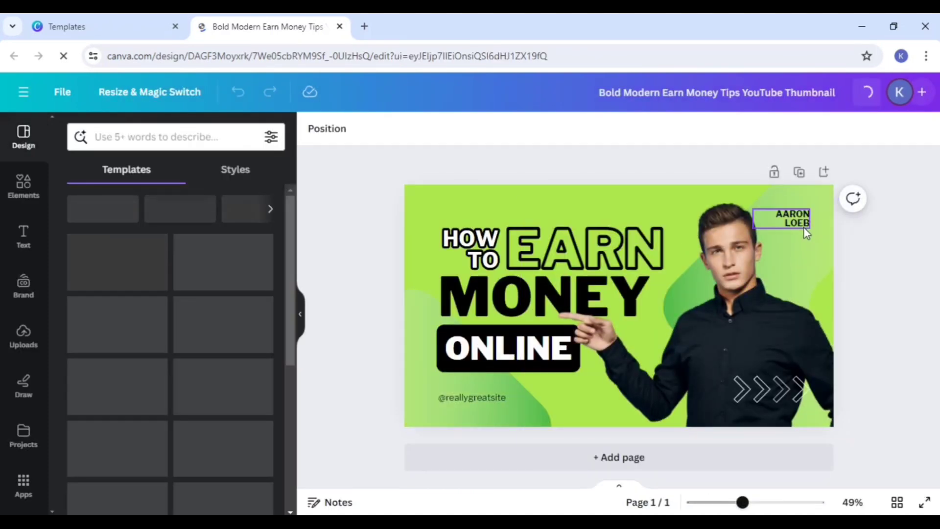
Step: Replace the person's name beside the man's head on the thumbnail with DIGITAL
left_click(803, 226)
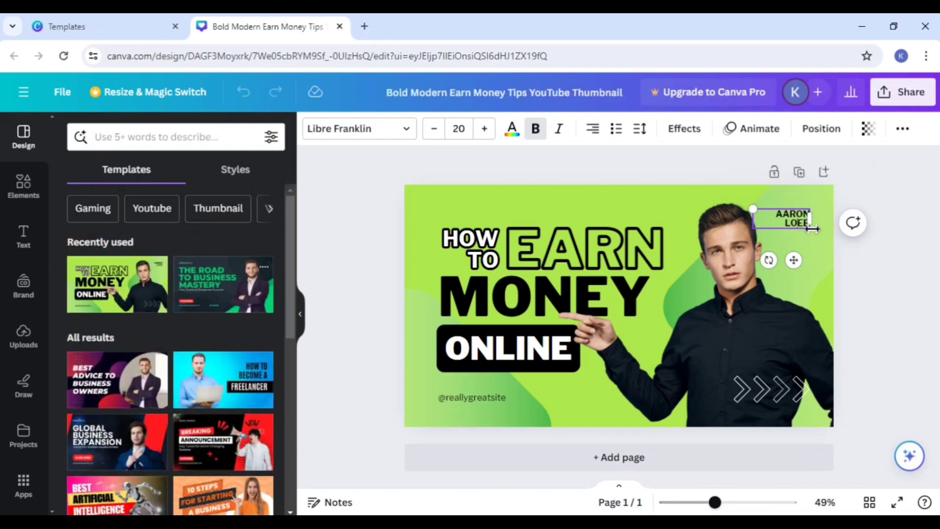
key("BackSpace")
key("BackSpace")
key("BackSpace")
key("BackSpace")
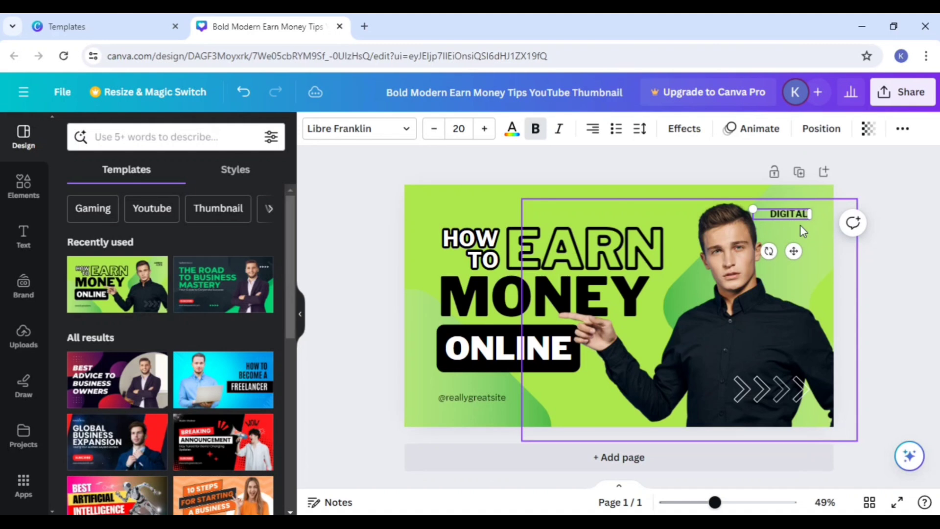
Step: Remove the small DIGITAL text from the thumbnail
left_click(804, 232)
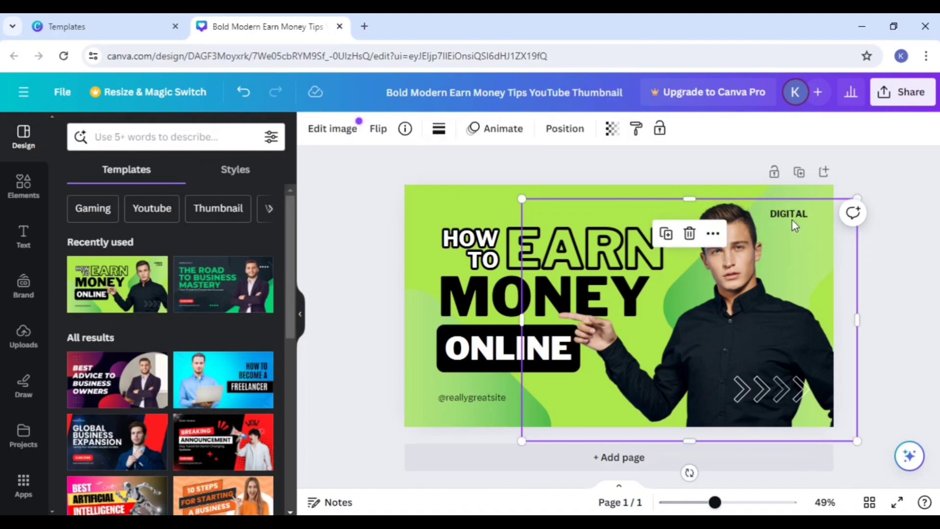
left_click(793, 214)
left_click(828, 175)
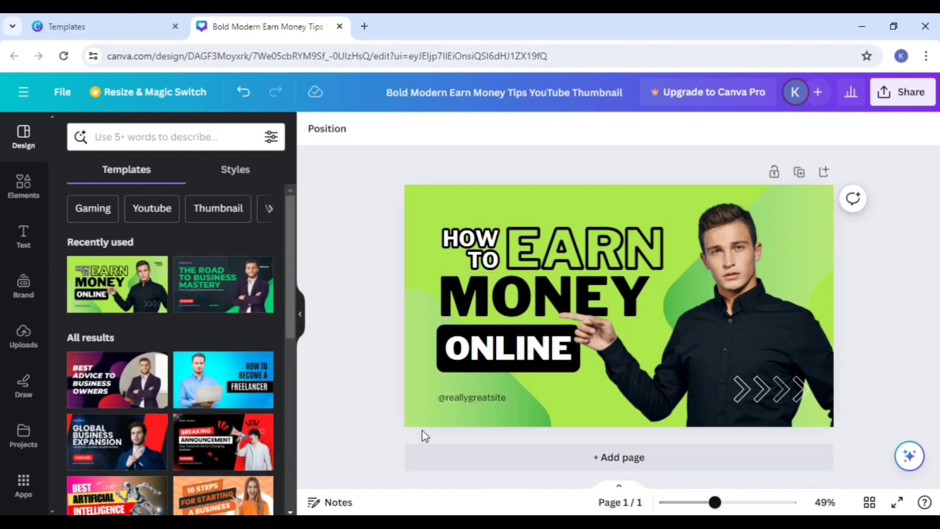
Step: Move the small website handle under ONLINE off the thumbnail past its lower-left corner
left_click(472, 399)
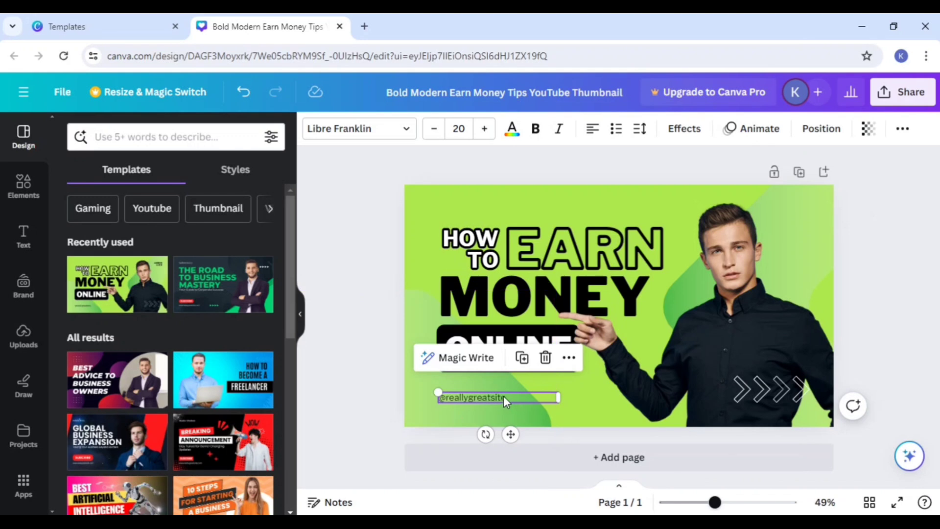
double_click(503, 395)
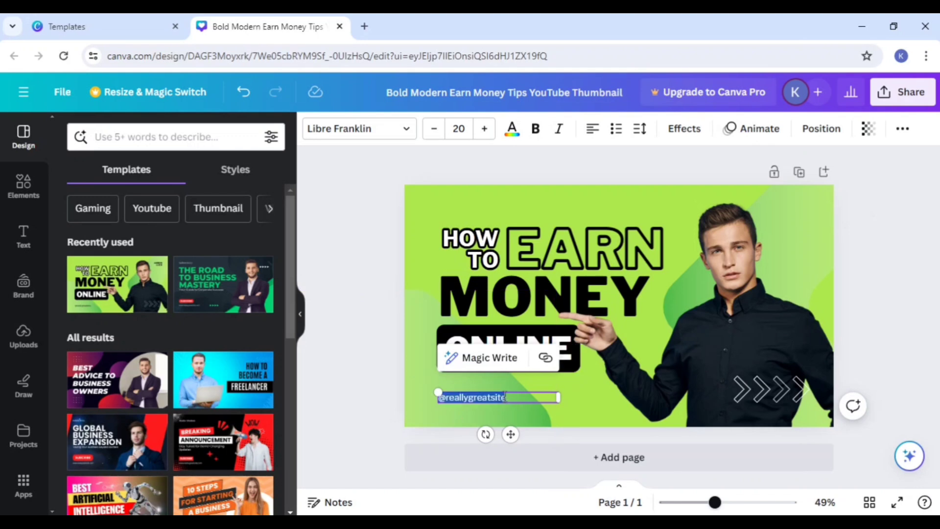
left_click(540, 437)
left_click(502, 401)
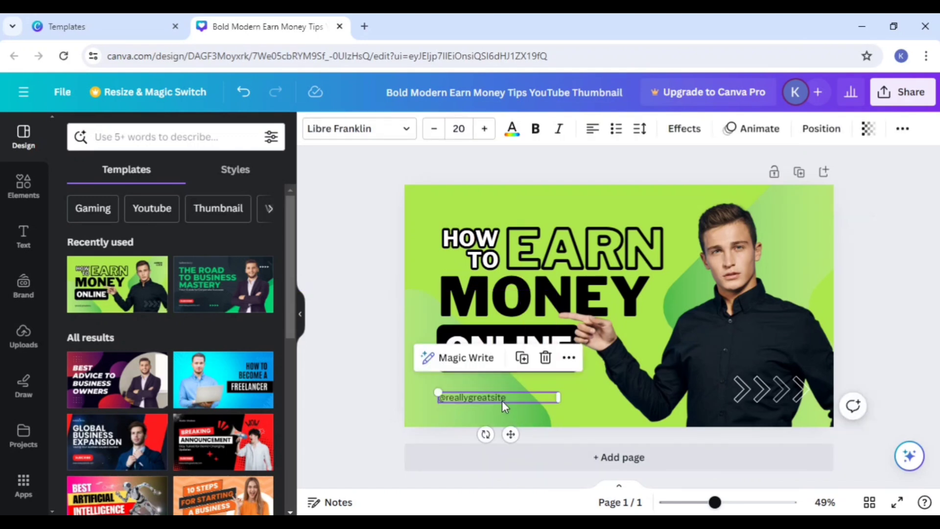
left_click_drag(501, 400, 360, 434)
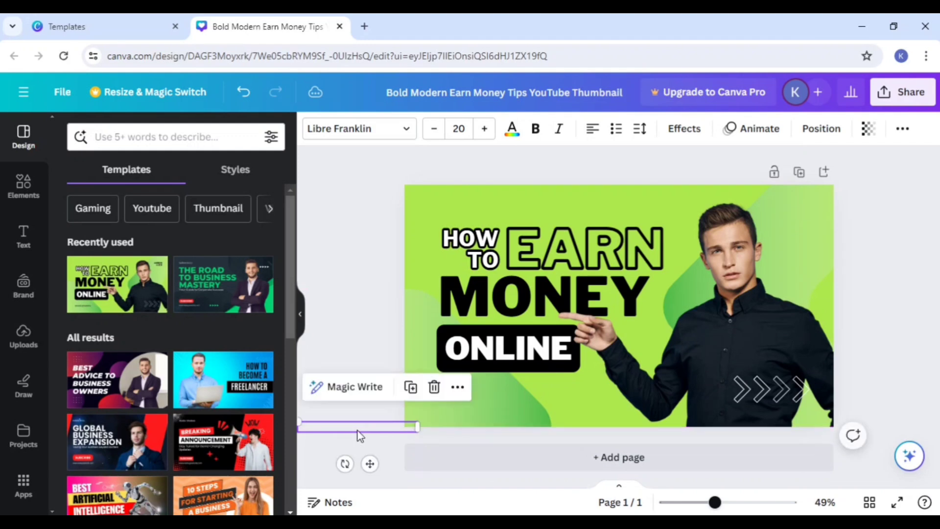
left_click(342, 299)
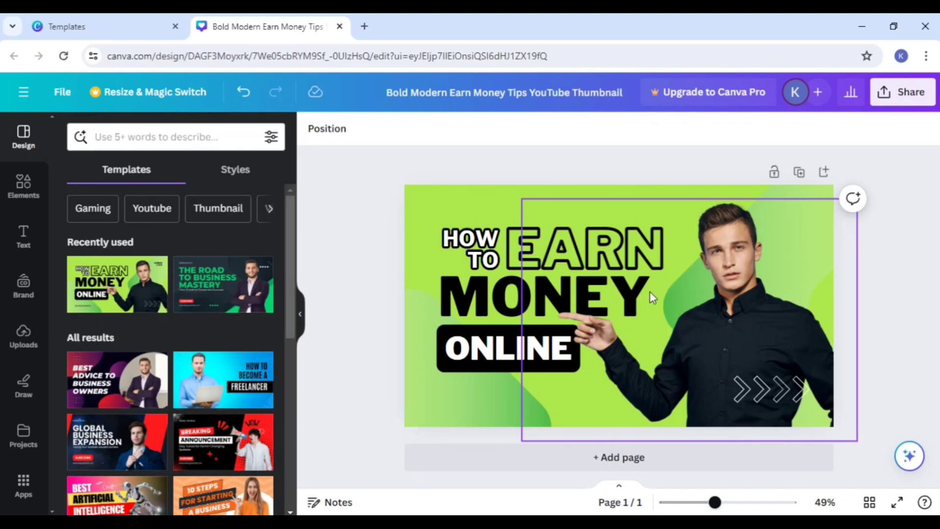
Step: Add a second page with the Global Business Expansion template and replace its headline with DIGITAL
left_click(603, 459)
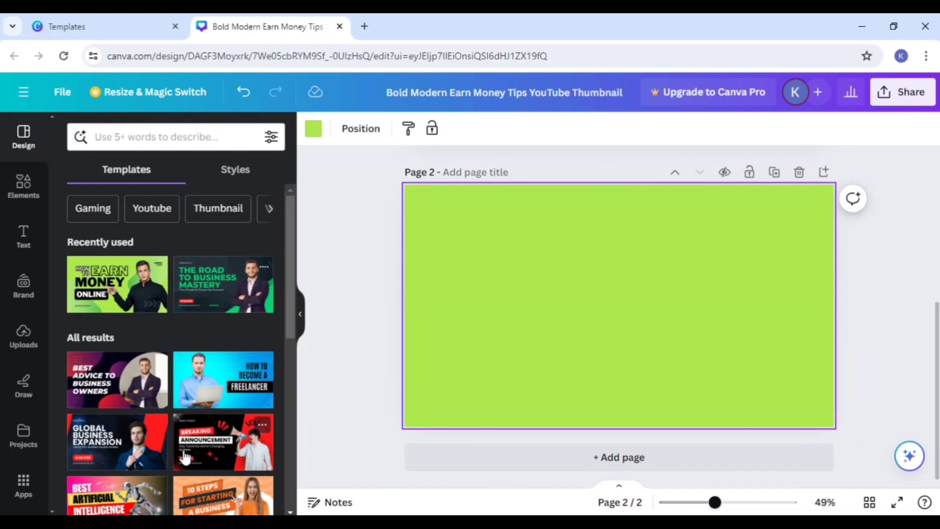
left_click(128, 435)
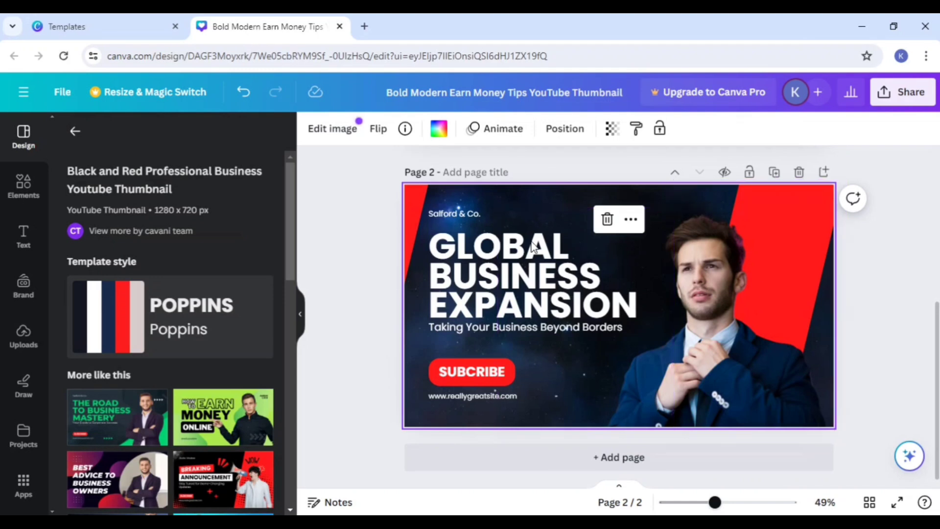
left_click(489, 274)
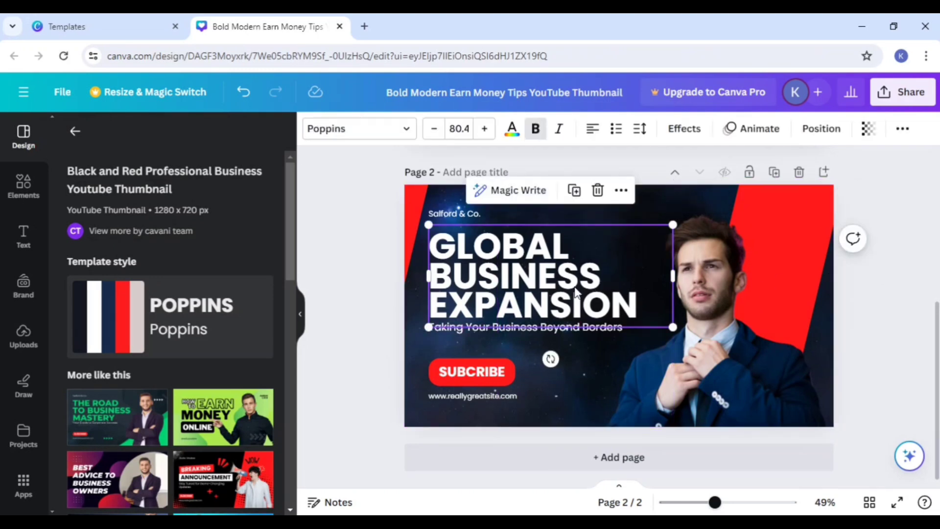
left_click_drag(431, 243, 641, 304)
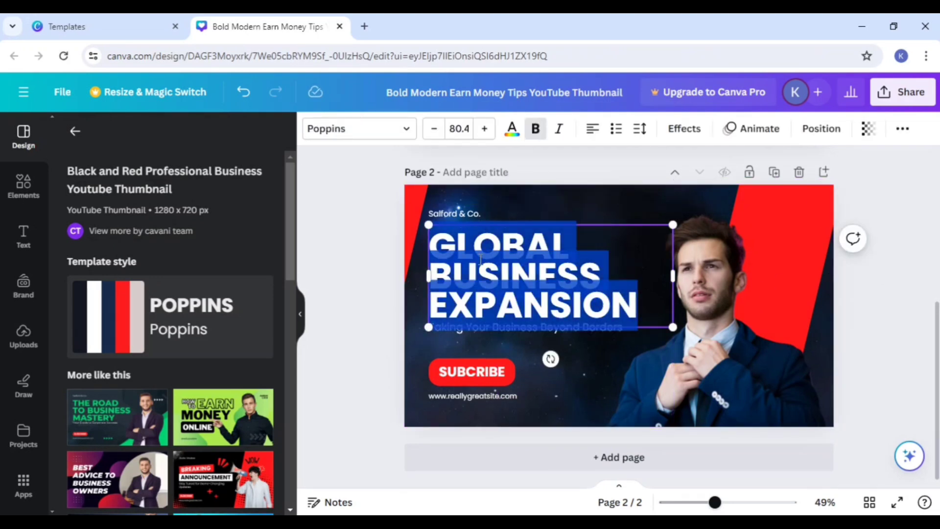
key("BackSpace")
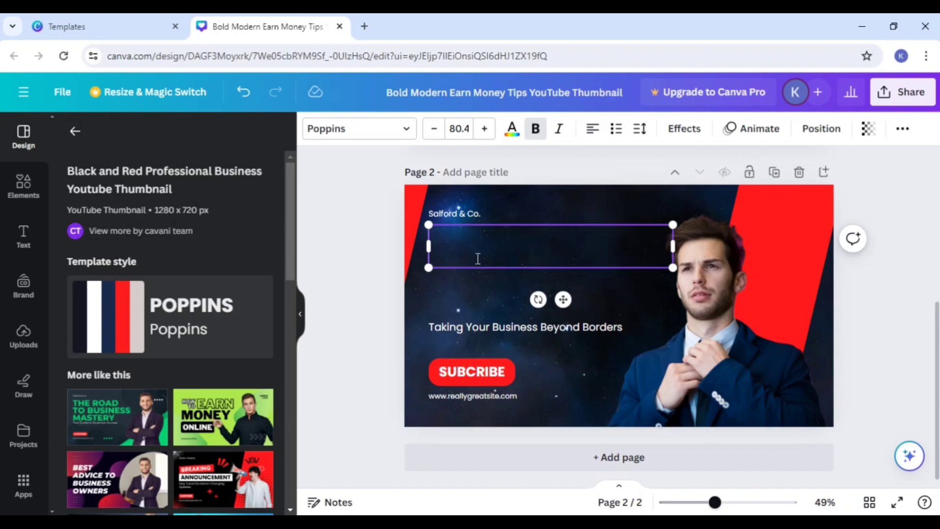
type("DIGITA")
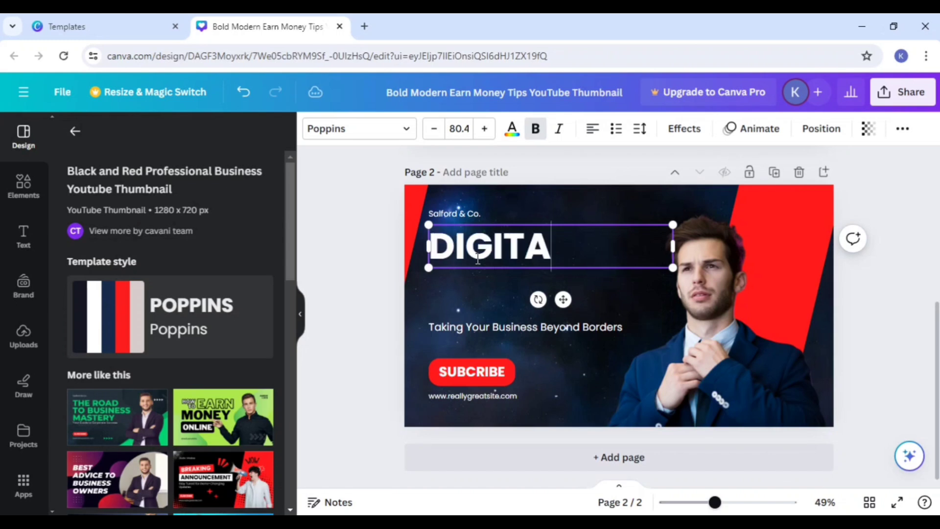
type("L")
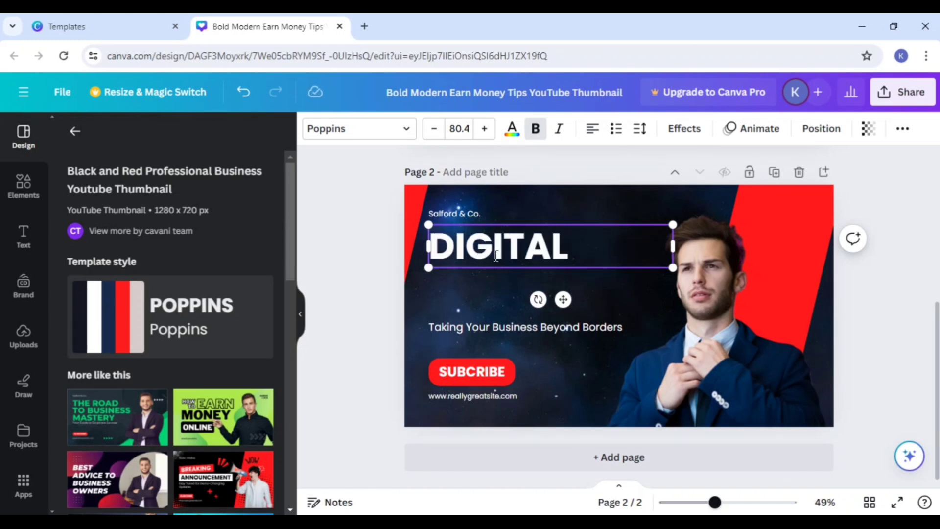
key("Return")
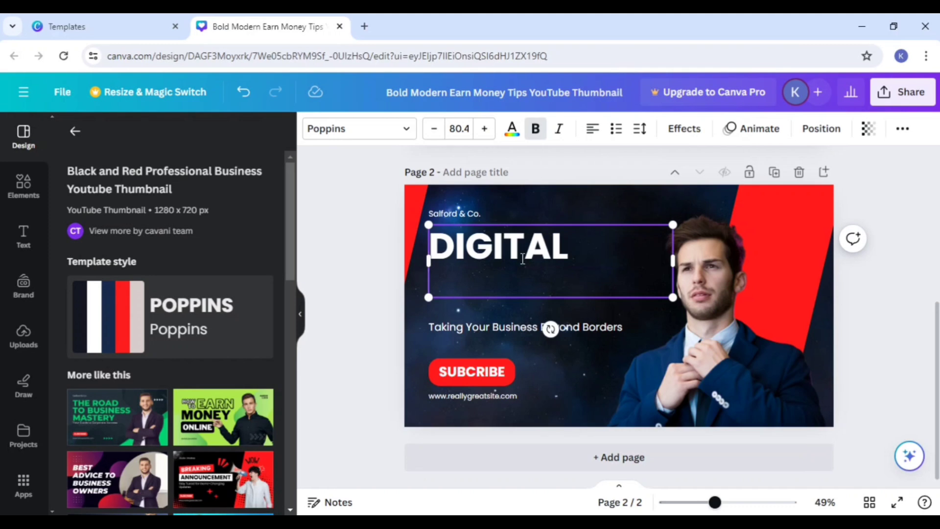
left_click(927, 260)
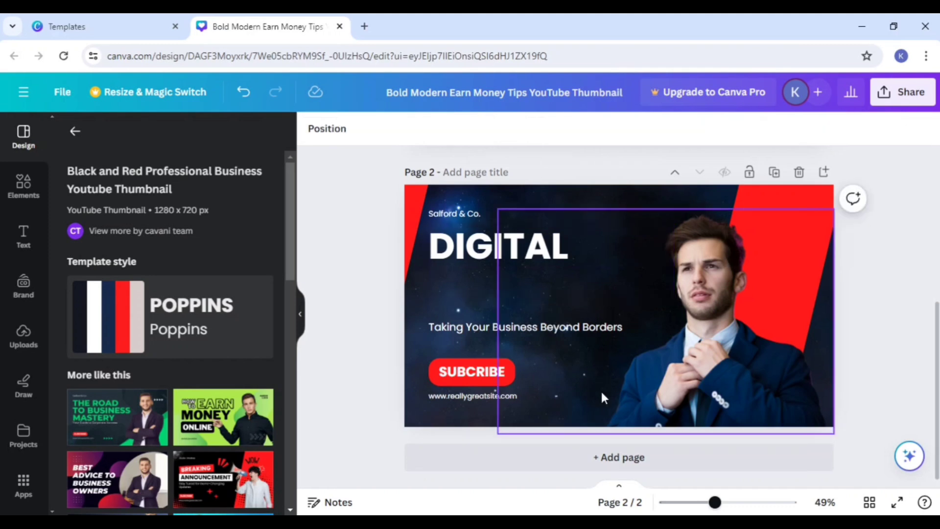
Step: Add a third page and apply the orange 10 Steps for Starting a Business template to it
left_click(604, 454)
scroll(231, 406, "down", 3)
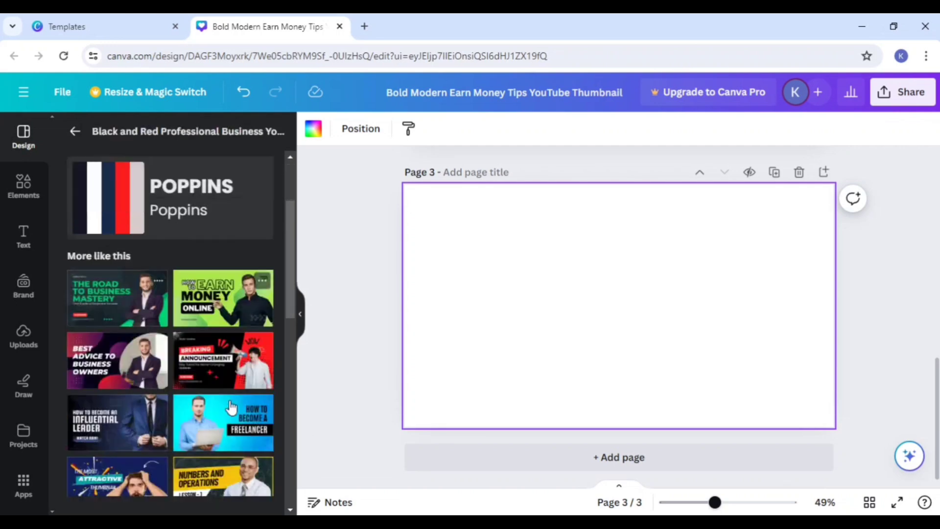
scroll(231, 406, "down", 6)
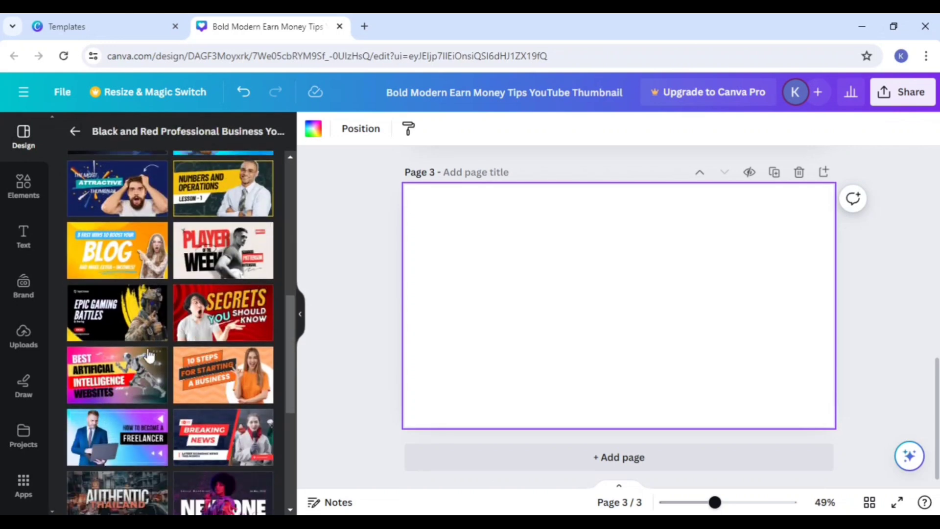
scroll(160, 332, "down", 3)
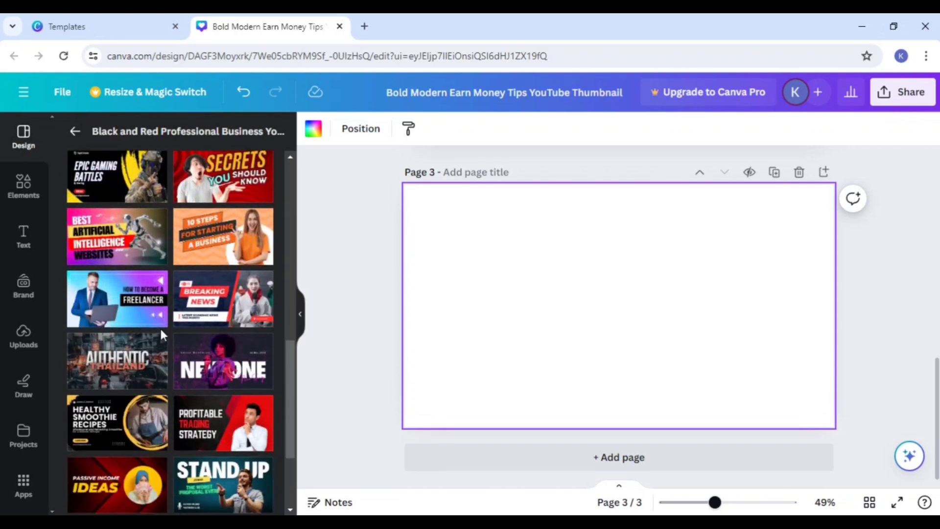
left_click(185, 245)
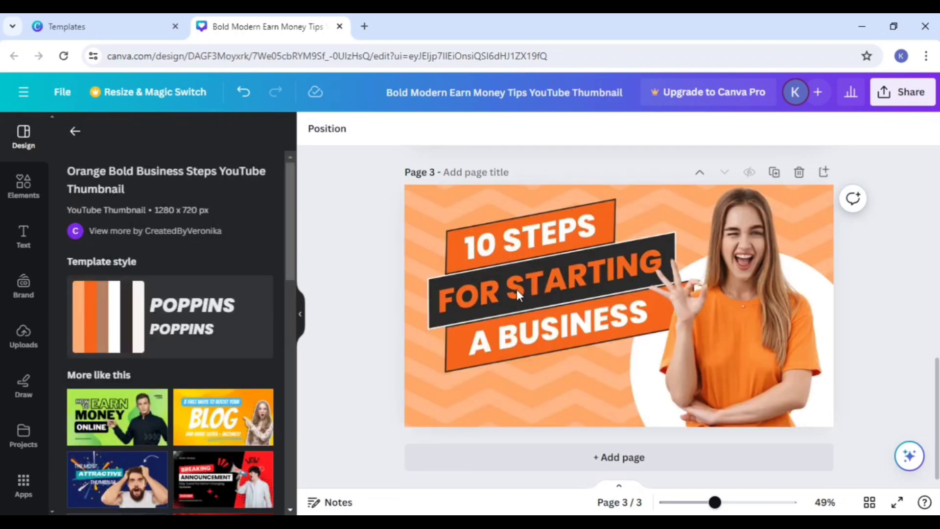
left_click(517, 291)
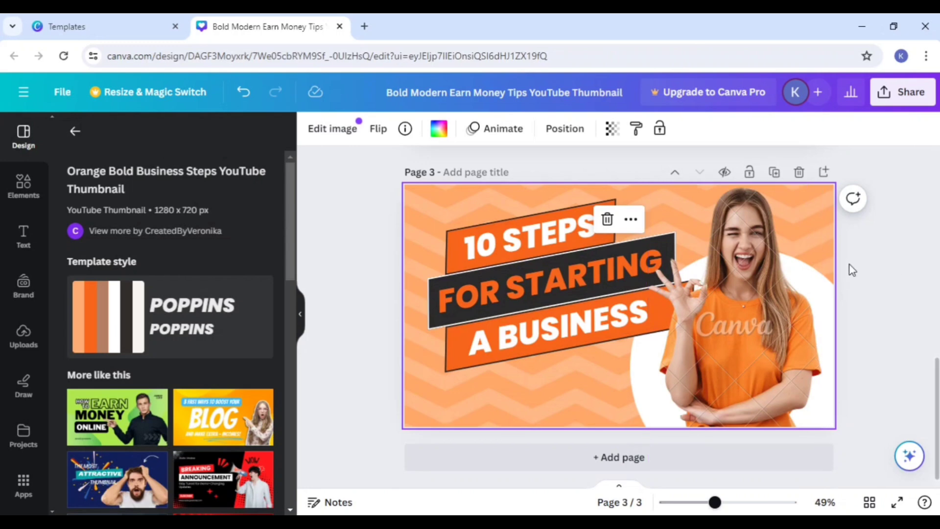
Step: Move the woman's photo off page 3 and put the man from page 1 in her place over the white circle
left_click_drag(767, 332, 938, 305)
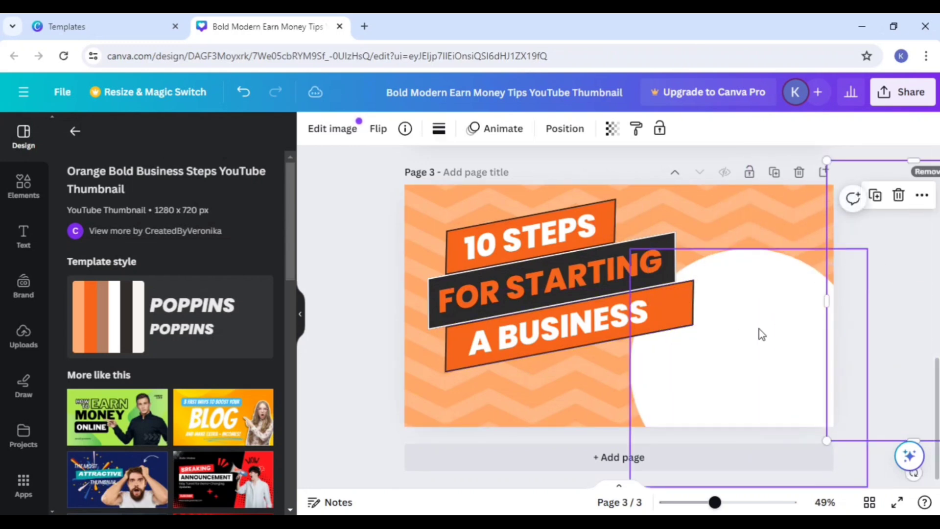
scroll(733, 326, "up", 10)
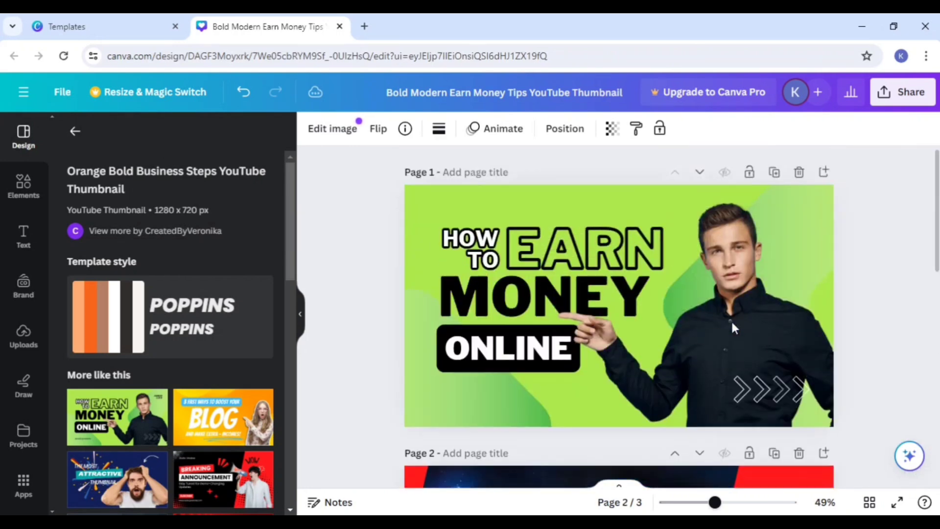
scroll(732, 322, "down", 3)
scroll(732, 321, "up", 2)
left_click_drag(731, 321, 775, 402)
scroll(823, 340, "down", 4)
left_click_drag(772, 289, 765, 527)
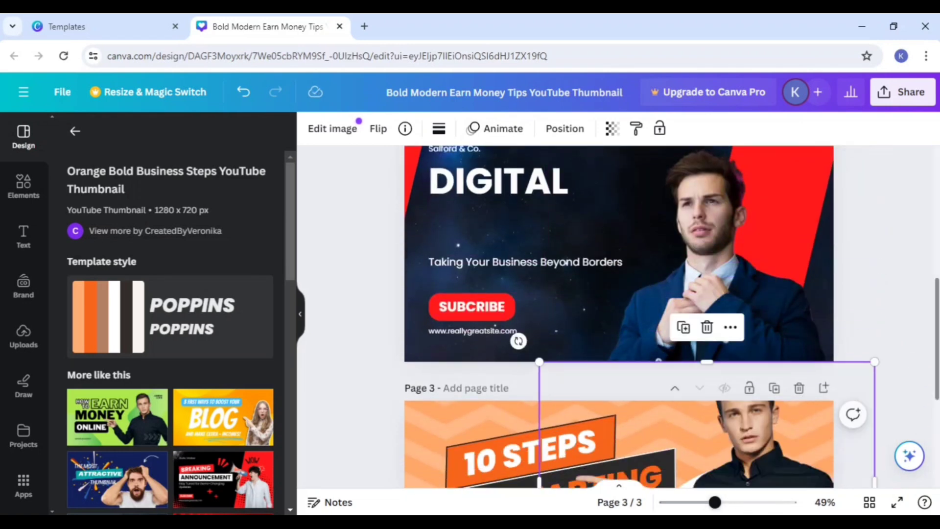
scroll(766, 340, "down", 4)
left_click_drag(766, 340, 762, 390)
left_click(918, 188)
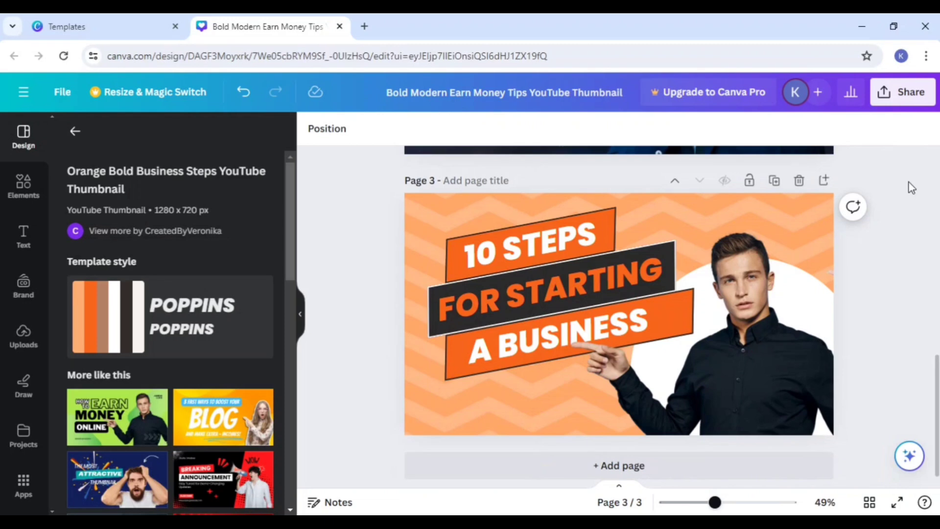
scroll(891, 176, "up", 3)
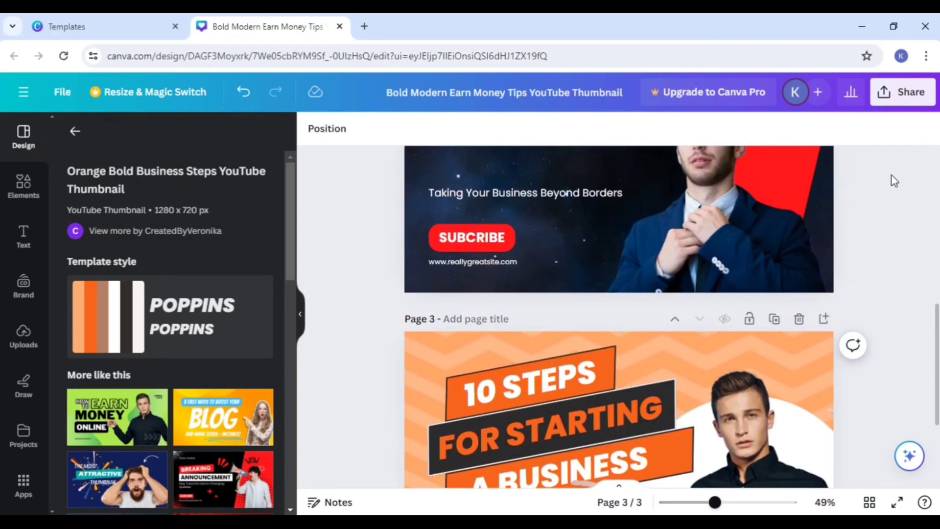
scroll(891, 175, "down", 3)
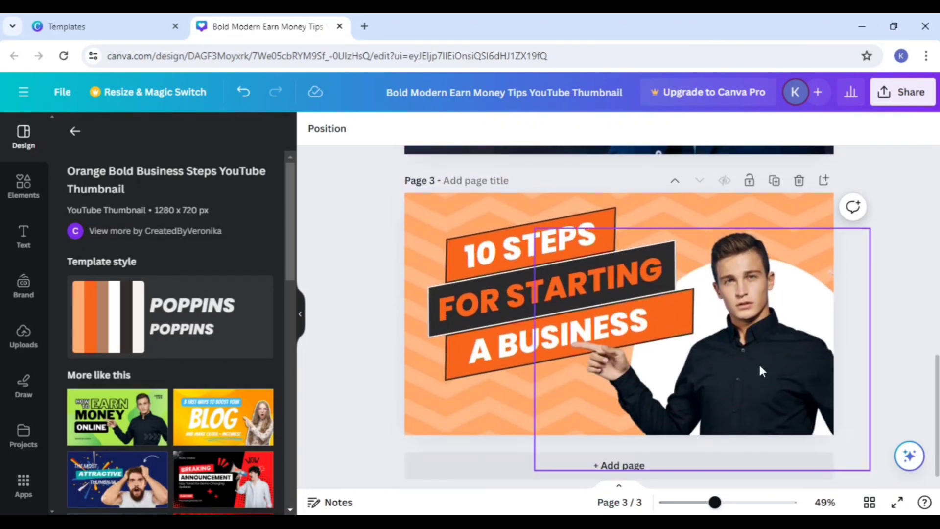
Step: Move the man in the black shirt off page 3 and put the suited man from page 2 over the white circle
left_click_drag(761, 370, 937, 188)
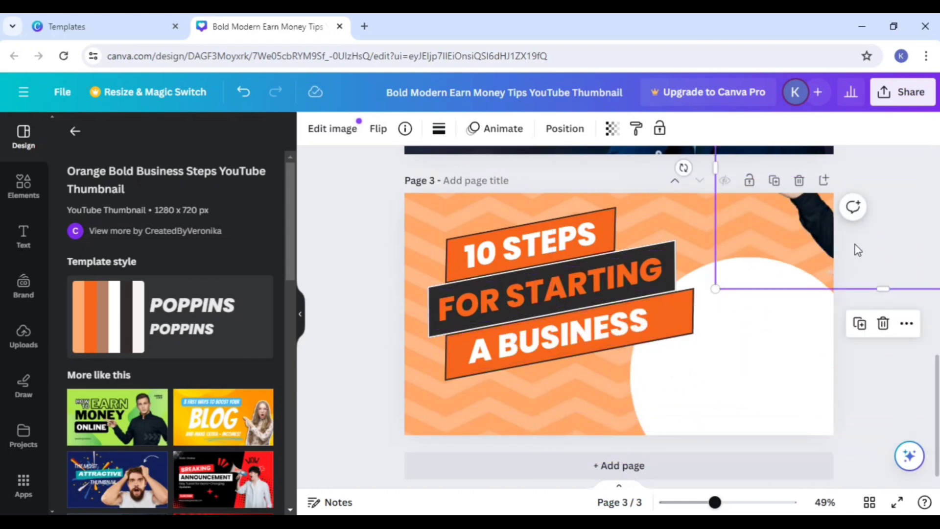
left_click_drag(832, 237, 925, 123)
scroll(647, 338, "up", 3)
left_click_drag(714, 282, 752, 487)
right_click(751, 489)
left_click(886, 280)
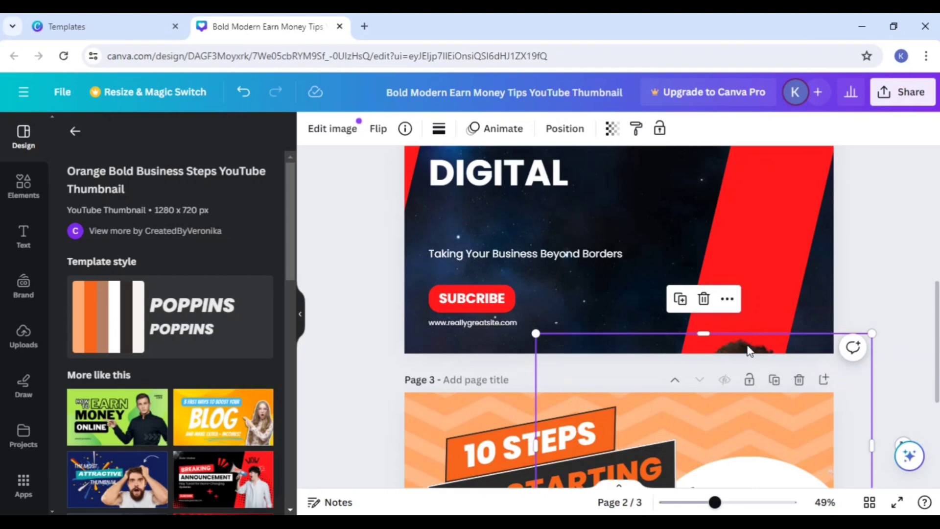
left_click_drag(748, 348, 761, 440)
scroll(764, 345, "down", 5)
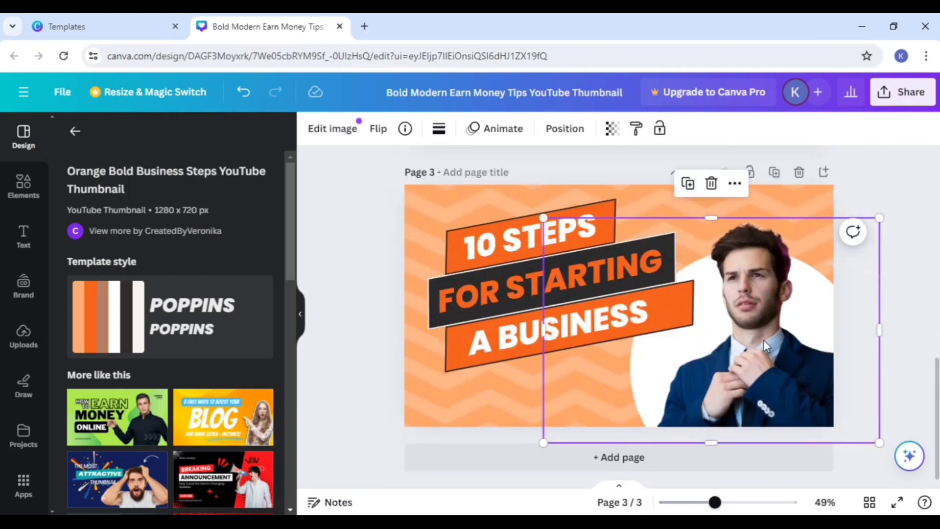
left_click_drag(760, 346, 761, 332)
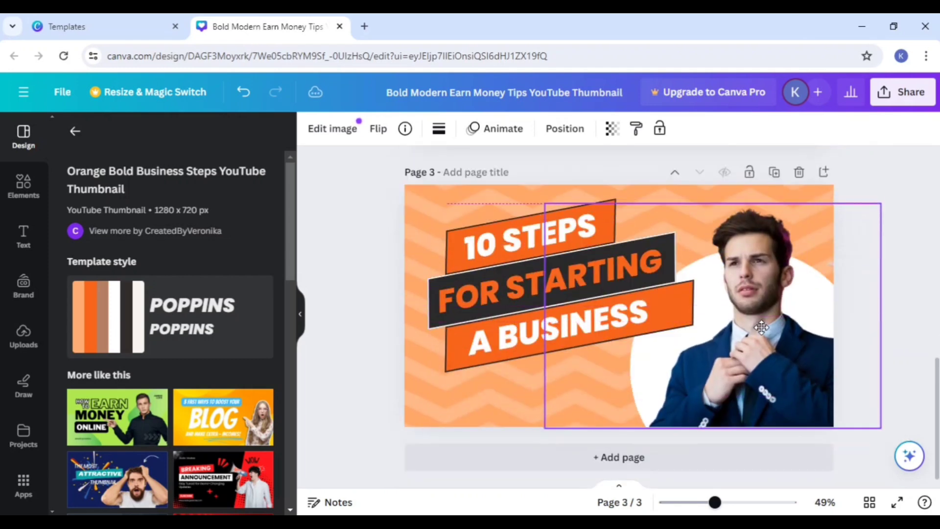
left_click(901, 214)
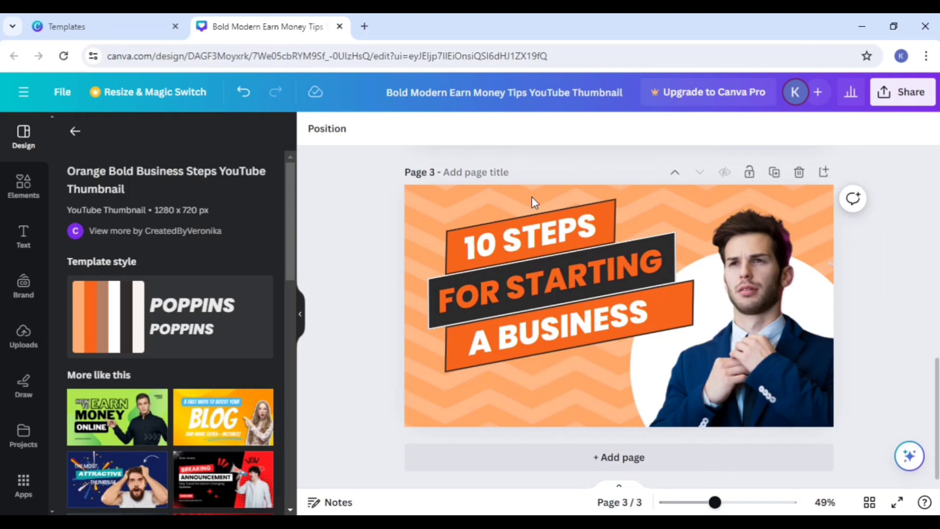
Step: Change the number in the upper banner's text on page 3 so it reads 5 STEPS
left_click(547, 235)
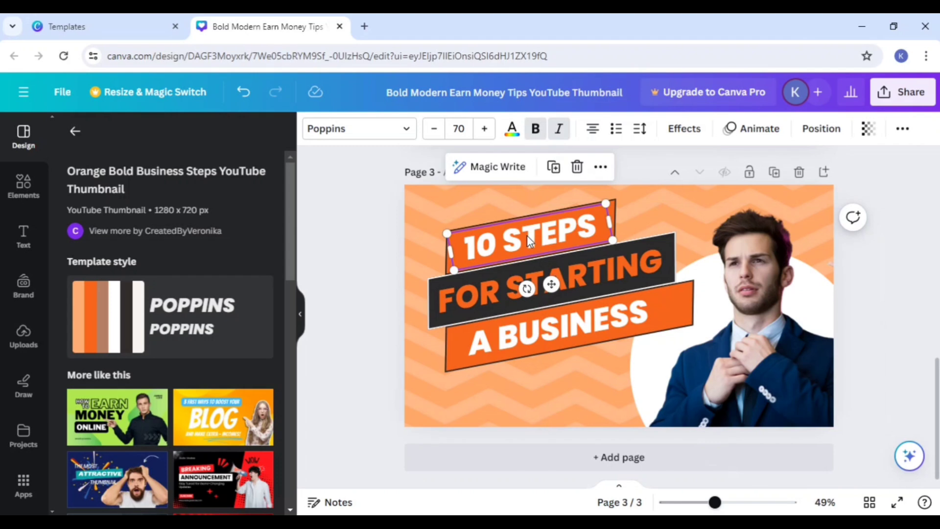
left_click(489, 240)
key("BackSpace")
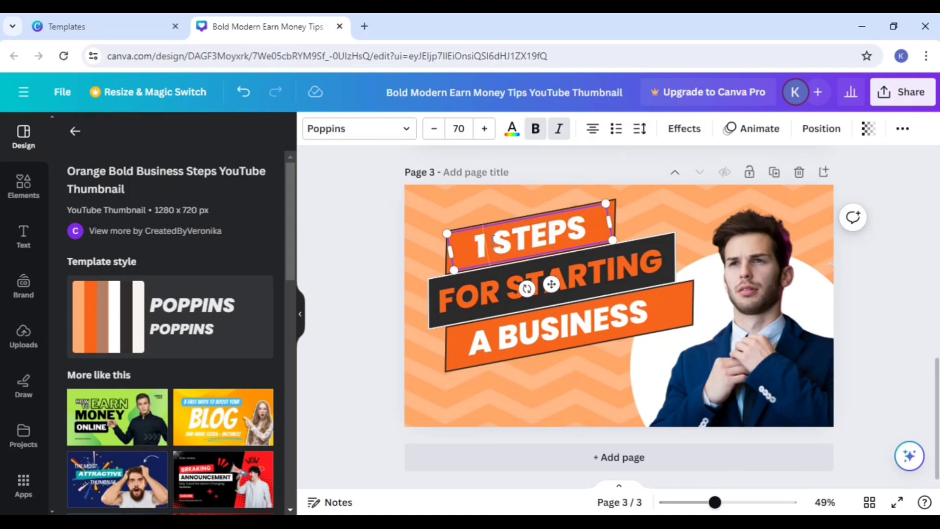
type("5")
key("BackSpace")
key("BackSpace")
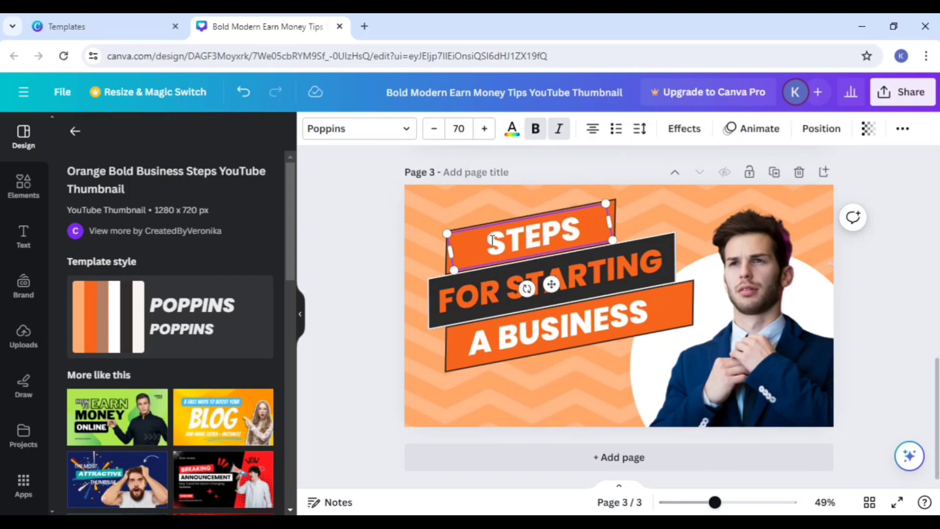
type("5")
left_click(563, 290)
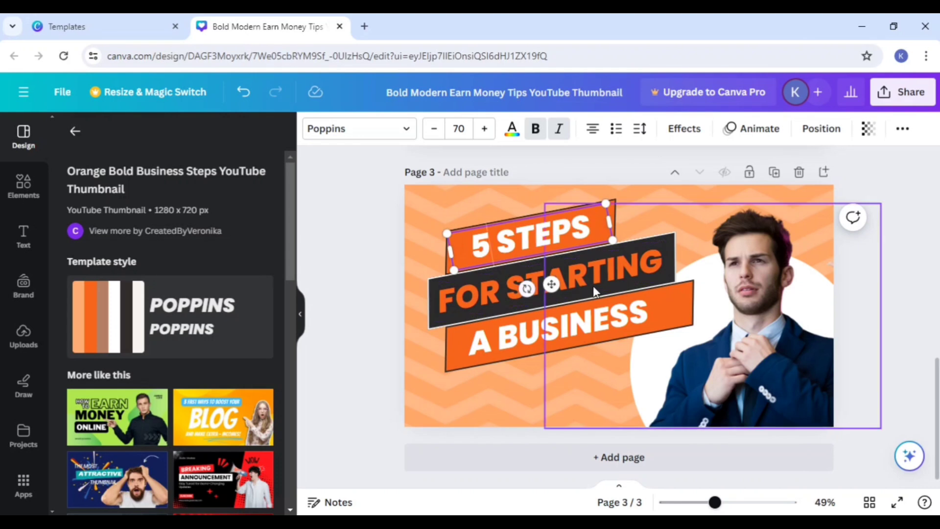
Step: Open the FOR STARTING text in page 3's middle banner for editing with all its words selected
left_click(504, 276)
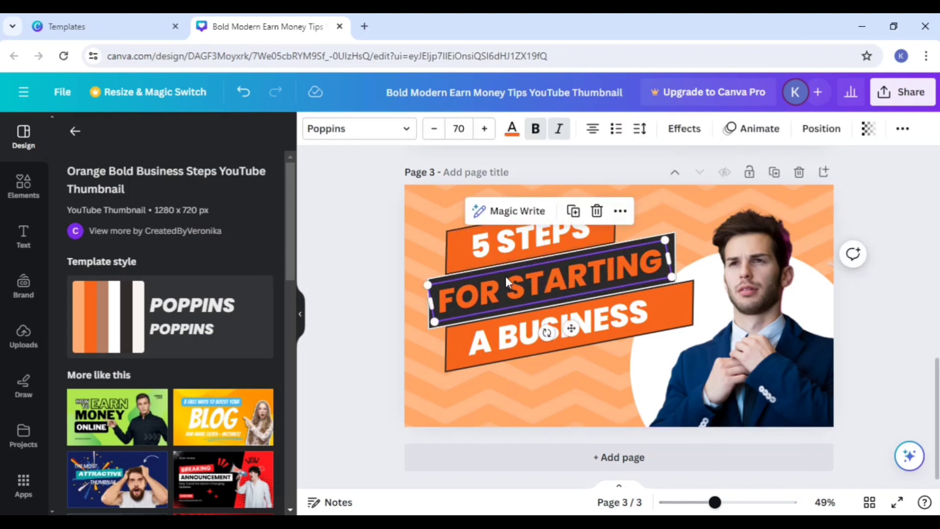
left_click(609, 269)
double_click(527, 274)
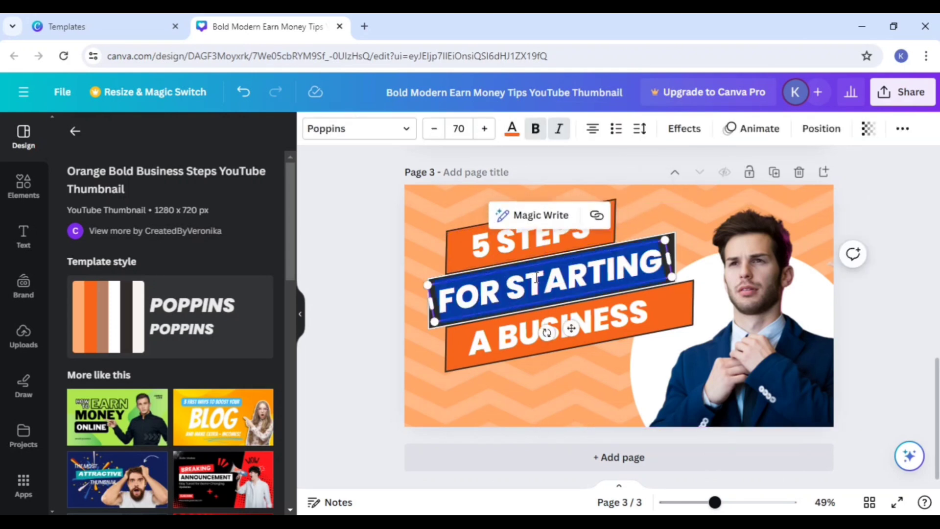
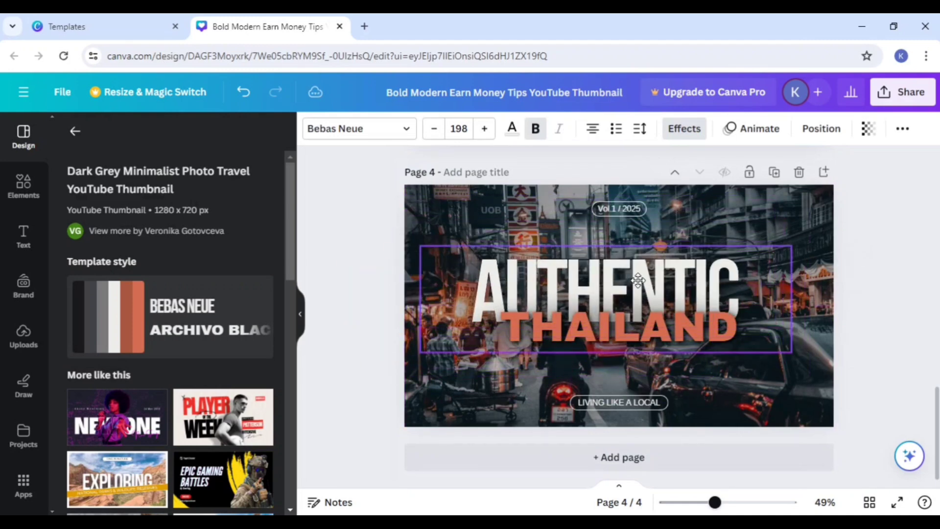
Step: Return to the template library, close the Bold Modern Earn Money Tips preview, and open the main Templates page
scroll(609, 342, "up", 15)
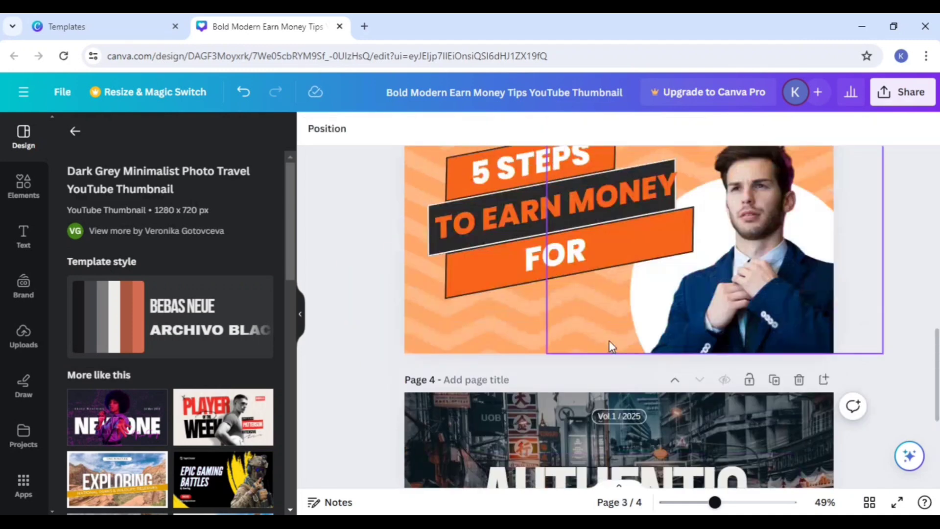
left_click(161, 22)
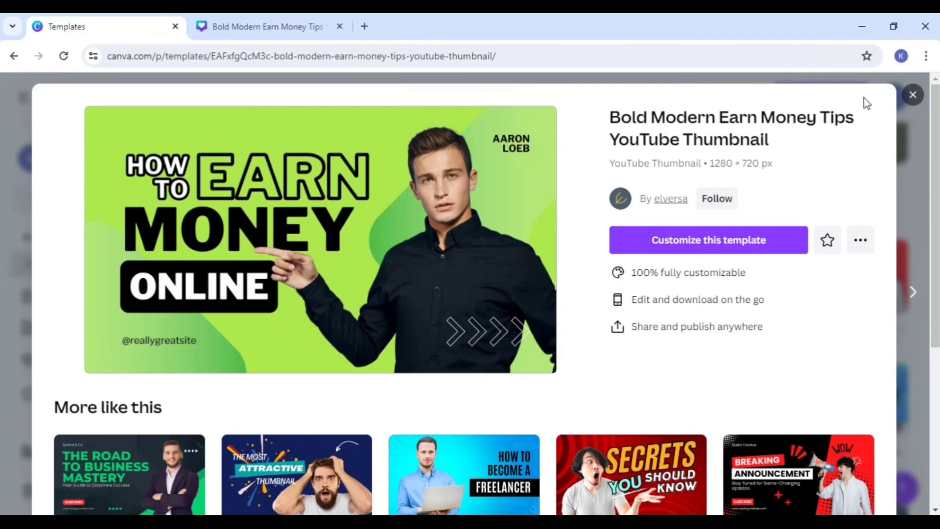
left_click(911, 95)
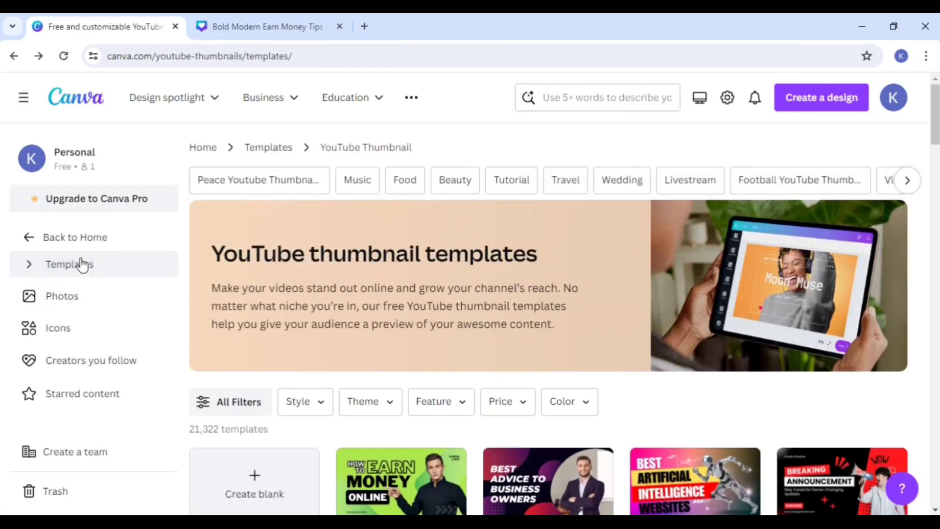
left_click(80, 264)
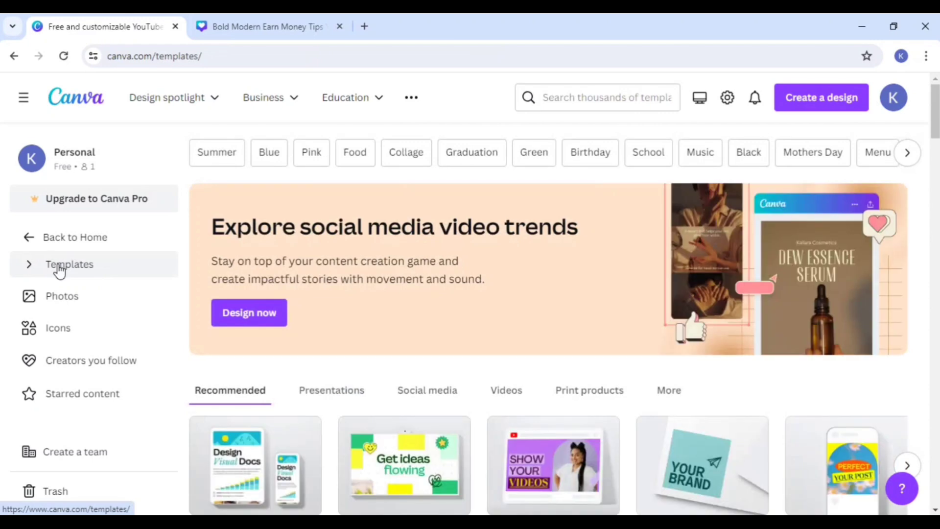
Step: Open the Resumes category from the recommended template types
scroll(654, 384, "down", 3)
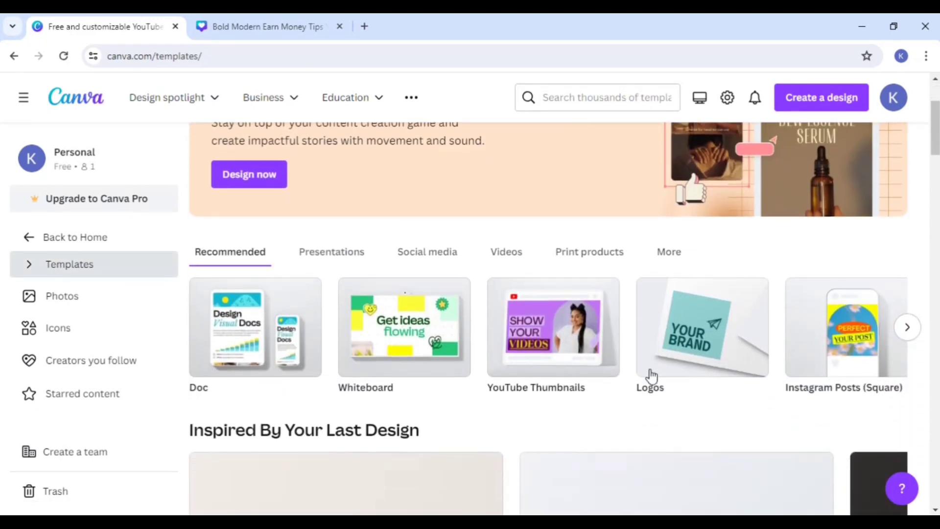
scroll(650, 376, "down", 2)
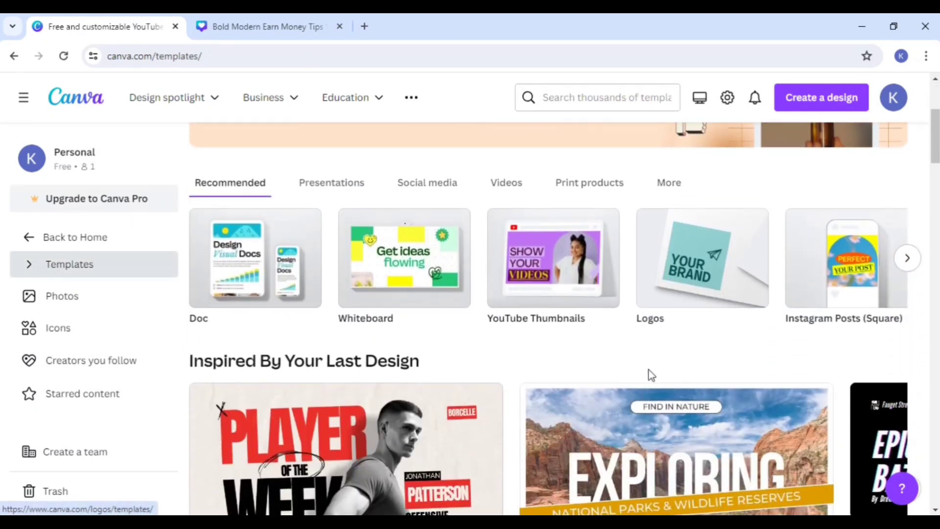
left_click(904, 265)
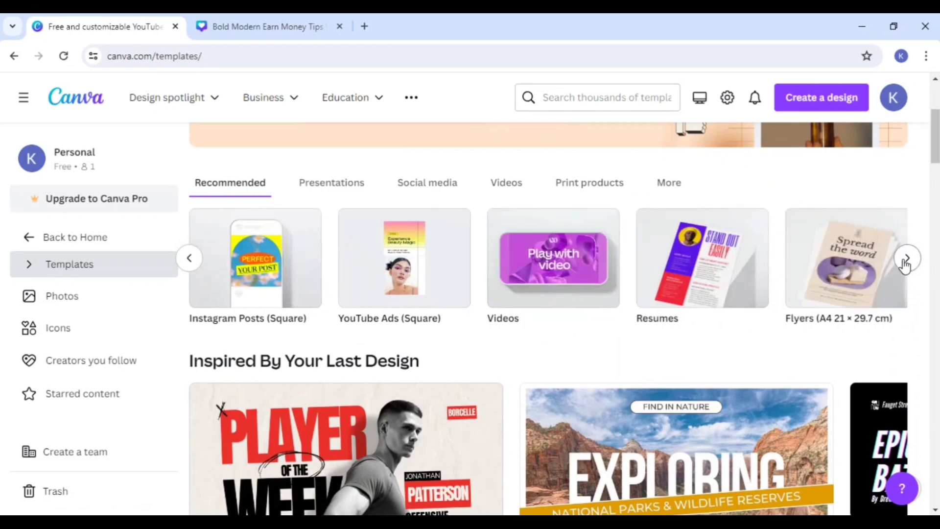
left_click(698, 295)
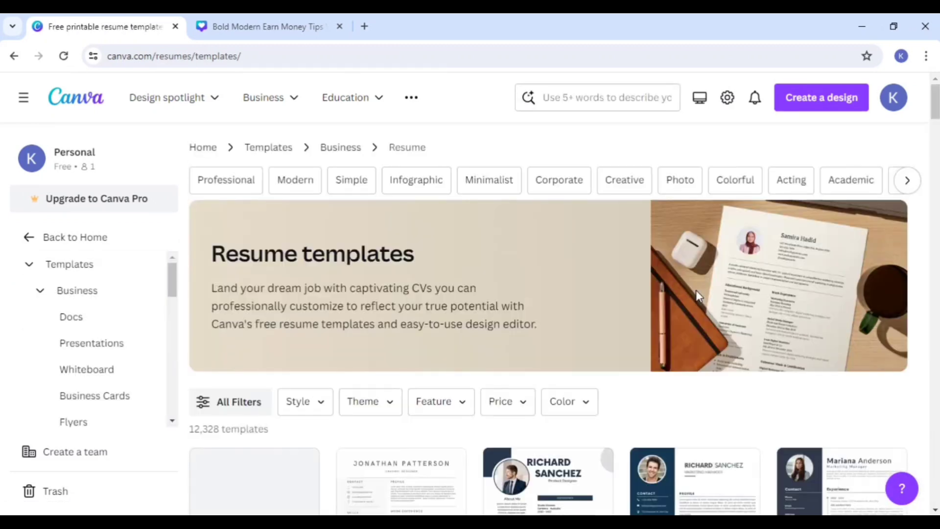
Step: Browse the resume templates and open the Pink Simple Profile Resume for customizing
scroll(695, 290, "down", 4)
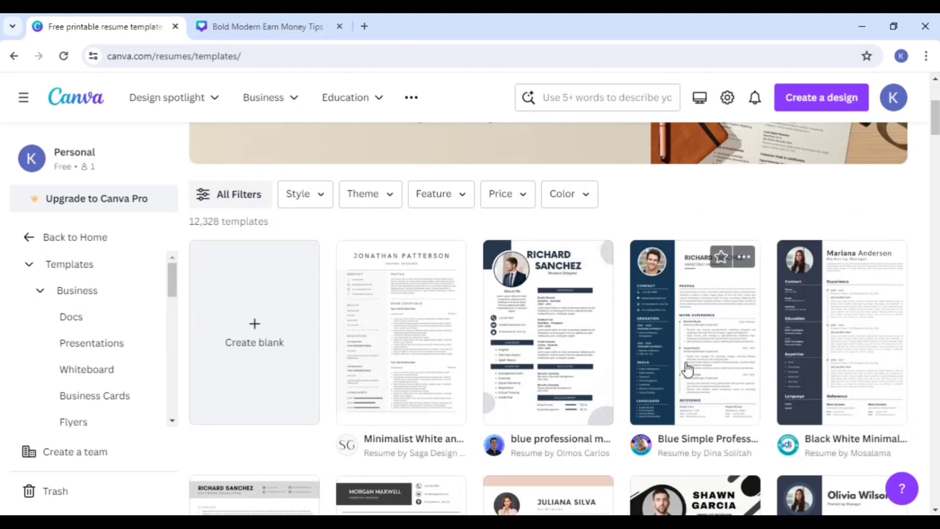
scroll(640, 371, "down", 1)
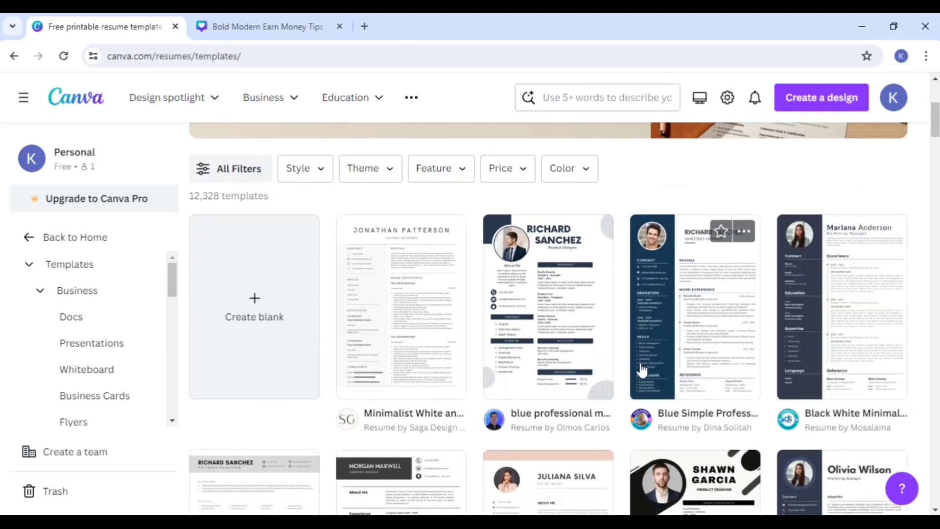
scroll(623, 307, "down", 1)
scroll(613, 319, "up", 2)
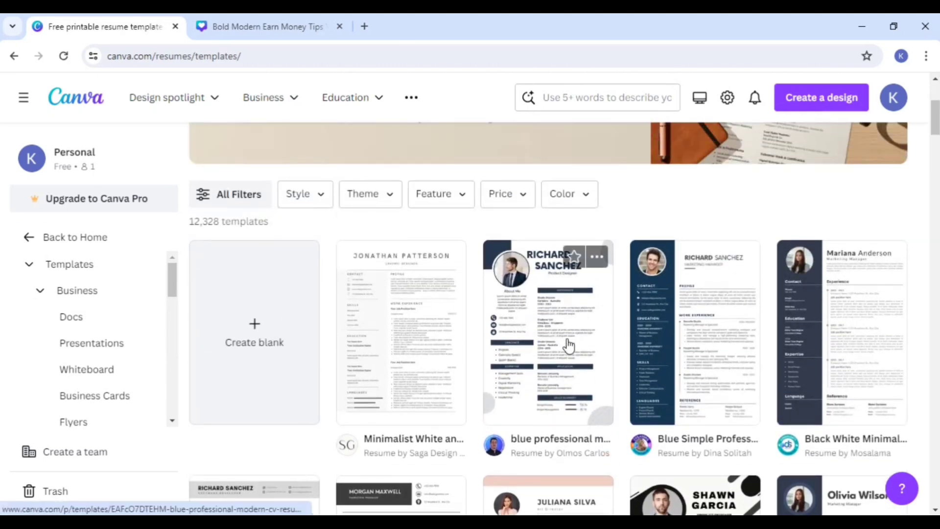
scroll(664, 335, "down", 4)
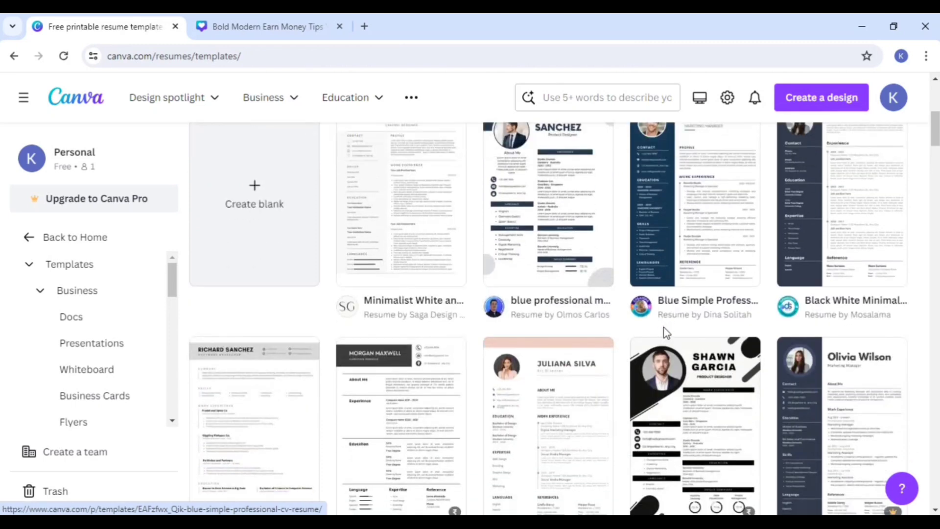
scroll(593, 300, "down", 2)
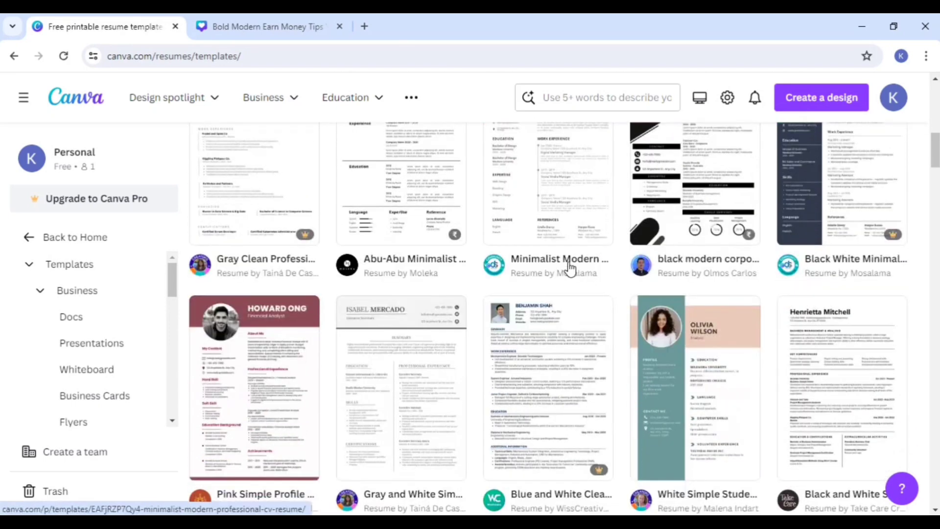
scroll(521, 338, "down", 1)
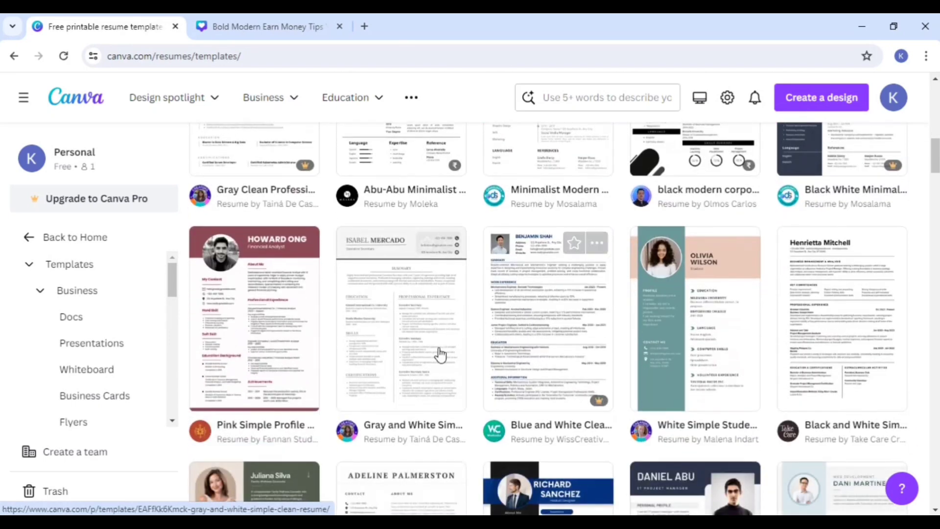
left_click(288, 336)
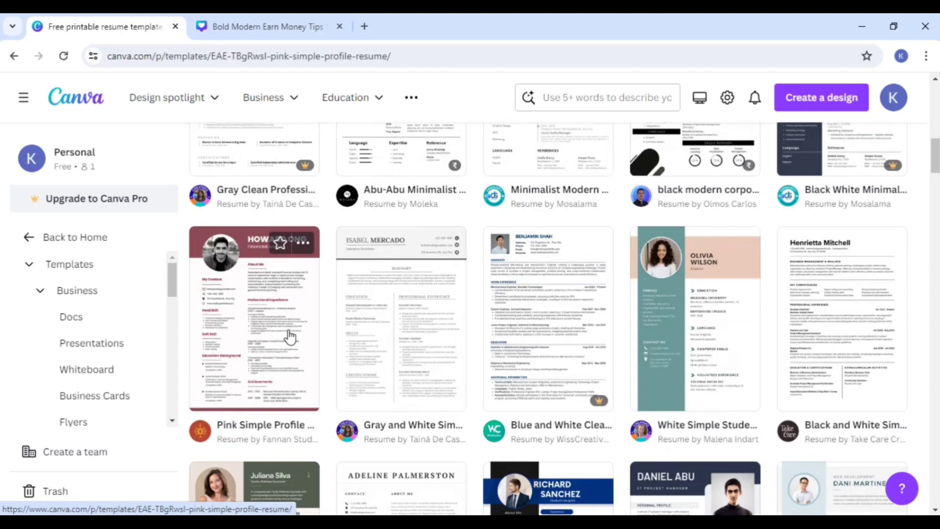
left_click(749, 219)
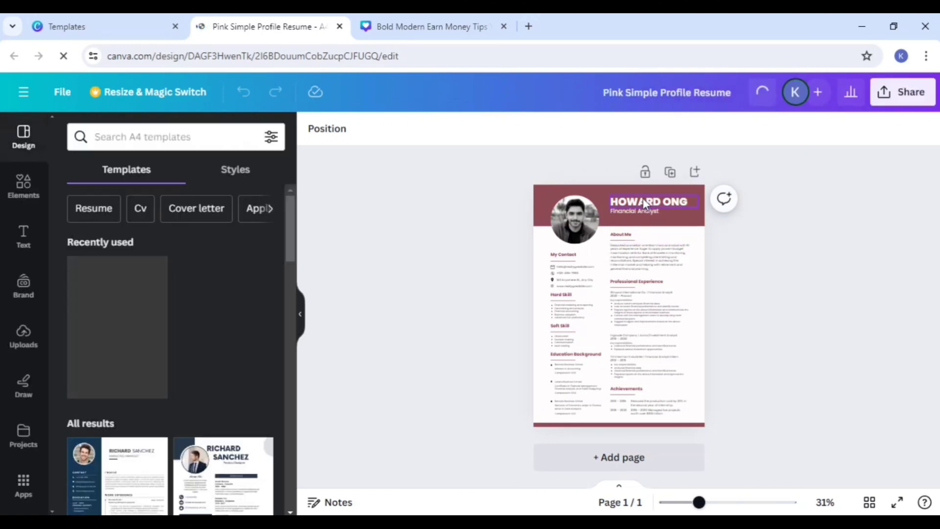
Step: Replace the name heading at the top of the resume with the new person's first name and colour it black (#000000)
double_click(642, 197)
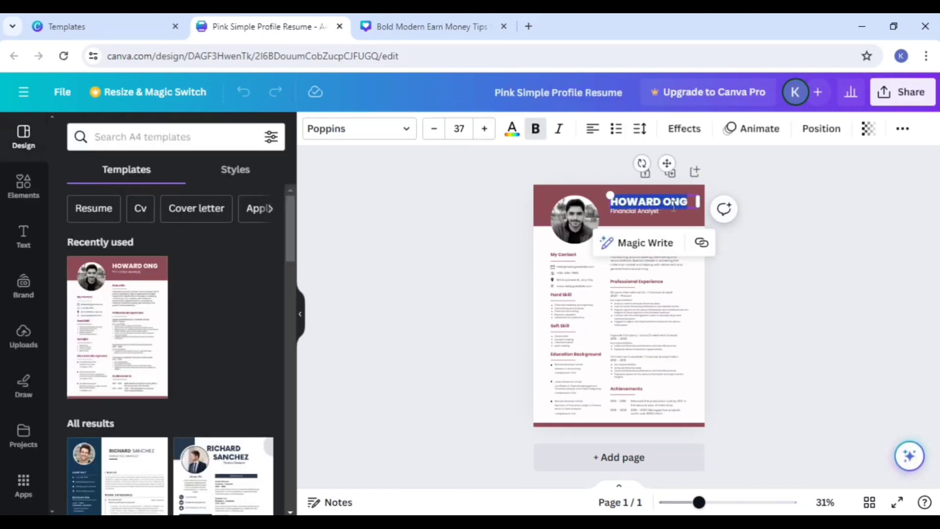
key("BackSpace")
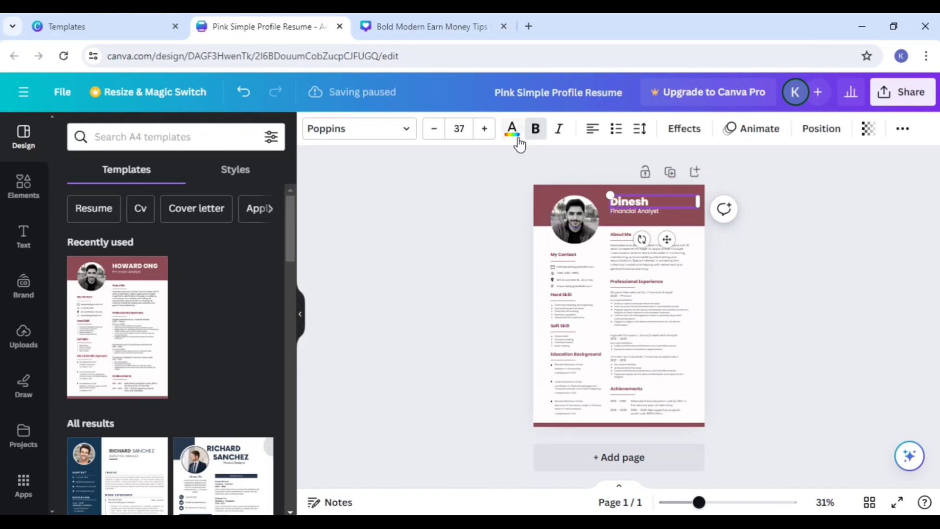
left_click(511, 128)
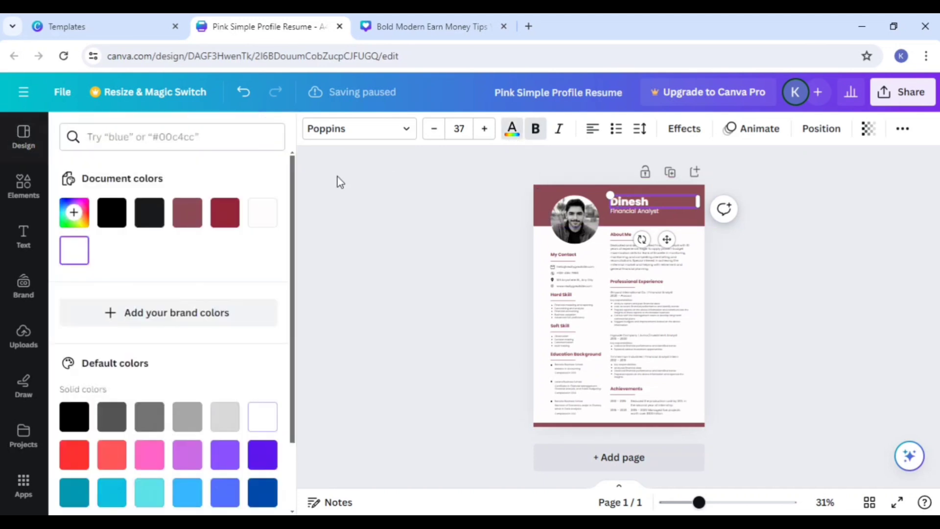
left_click(264, 213)
left_click(121, 219)
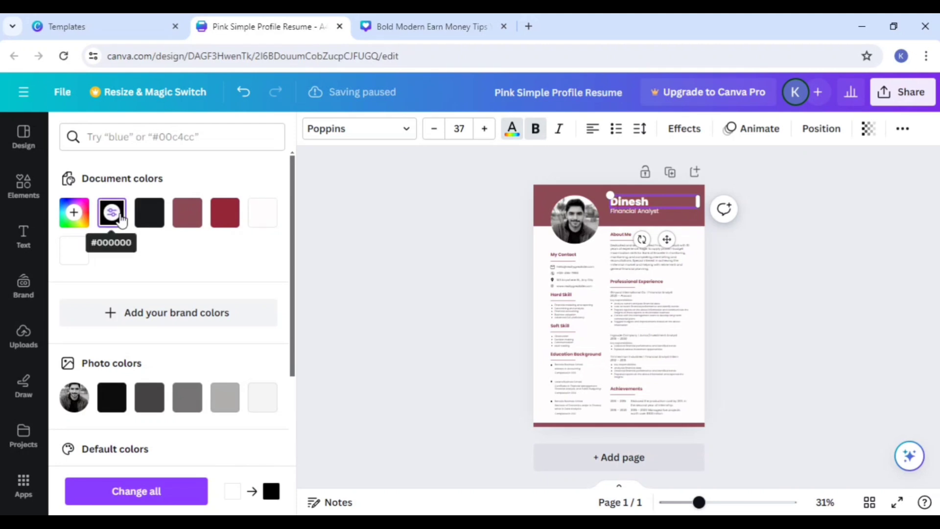
key("ctrl+a")
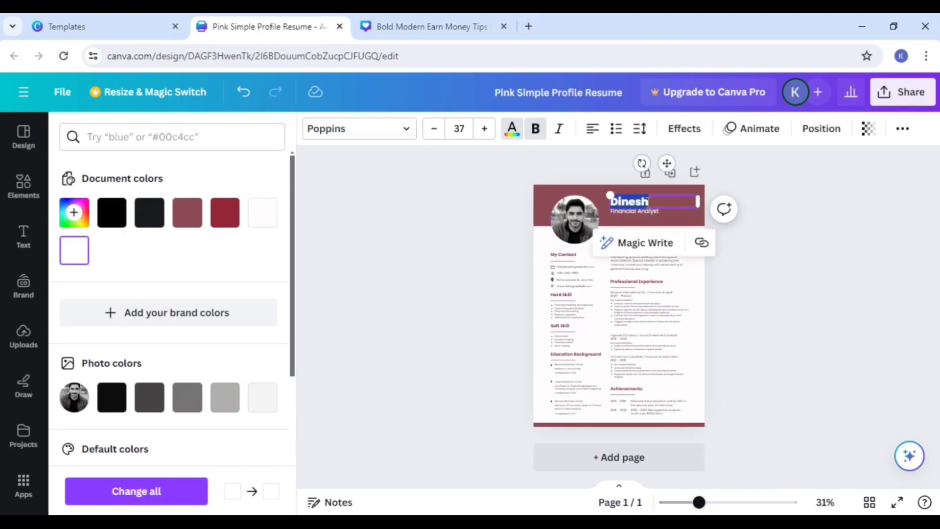
left_click(117, 212)
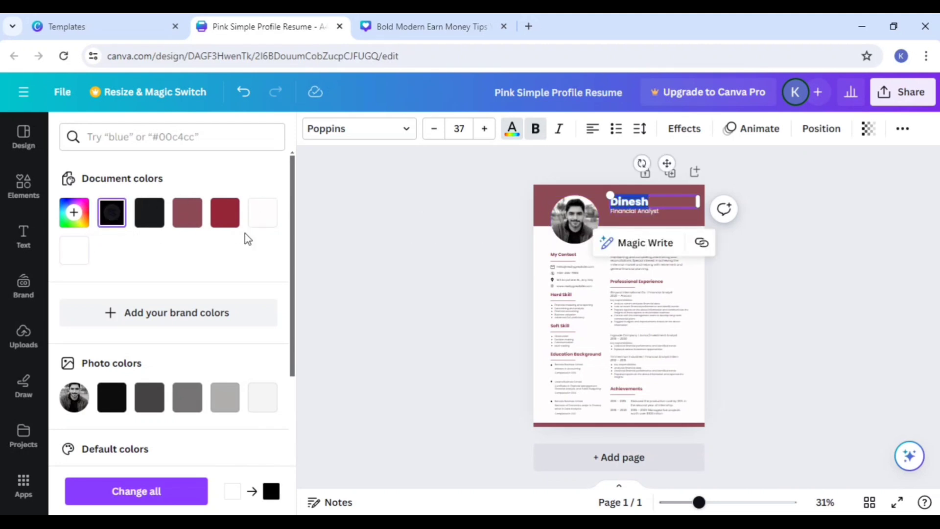
left_click(376, 237)
left_click(747, 248)
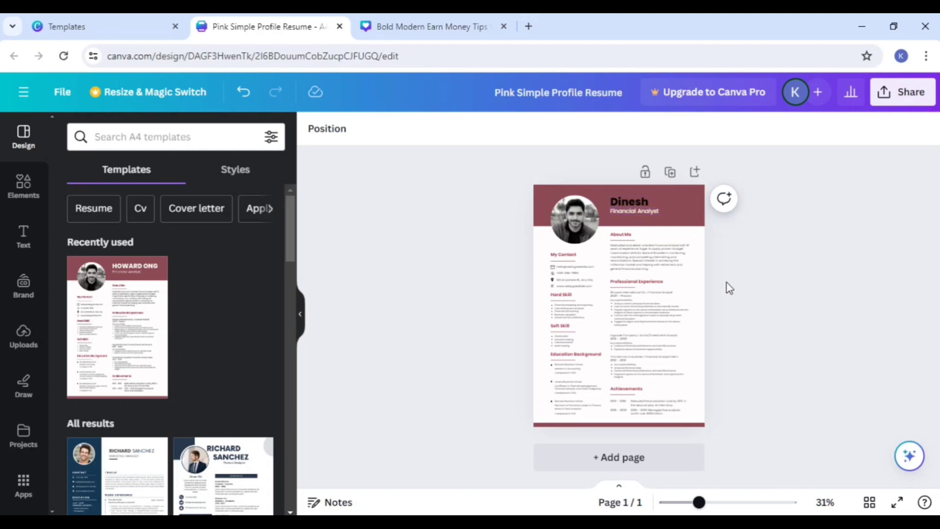
Step: Replace the Financial Analyst job title below the name heading with the text wordpress
scroll(727, 285, "up", 5)
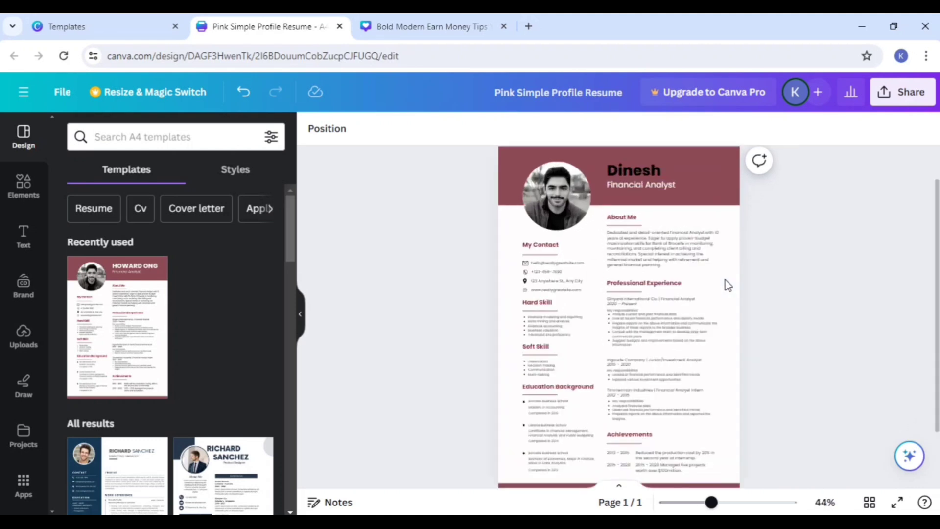
scroll(820, 310, "up", 2)
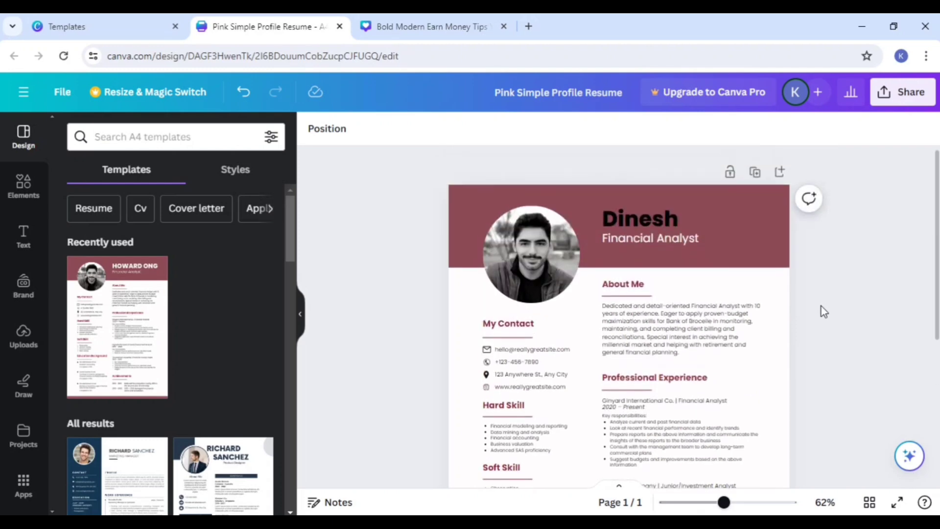
scroll(820, 307, "up", 1)
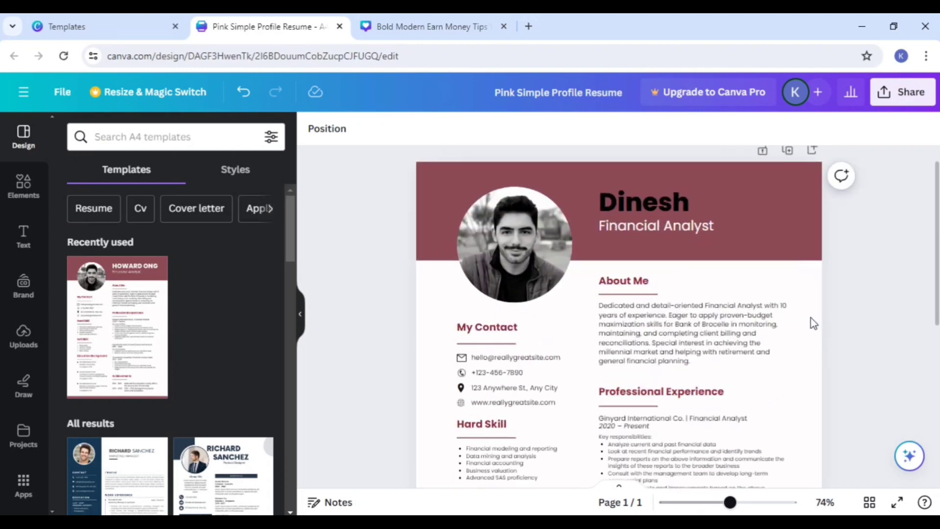
scroll(812, 321, "up", 1)
scroll(700, 331, "up", 1)
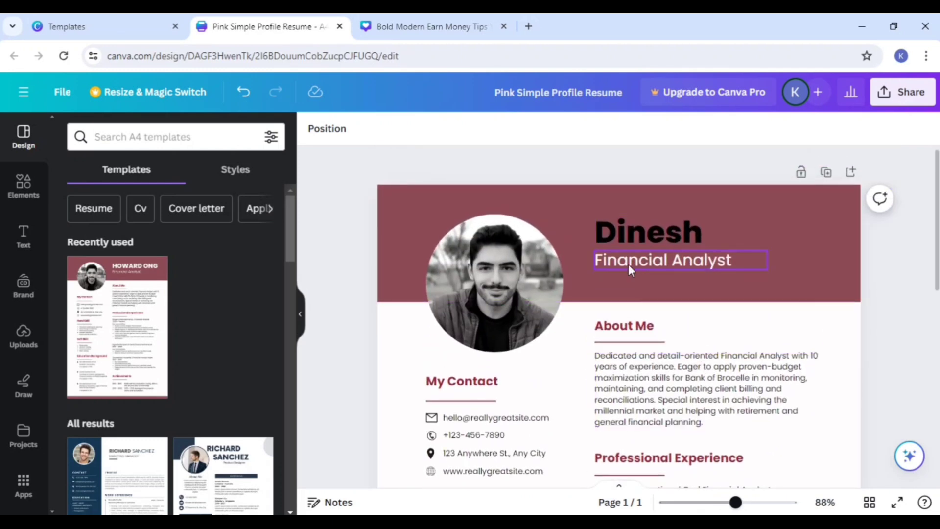
double_click(706, 259)
left_click(740, 258)
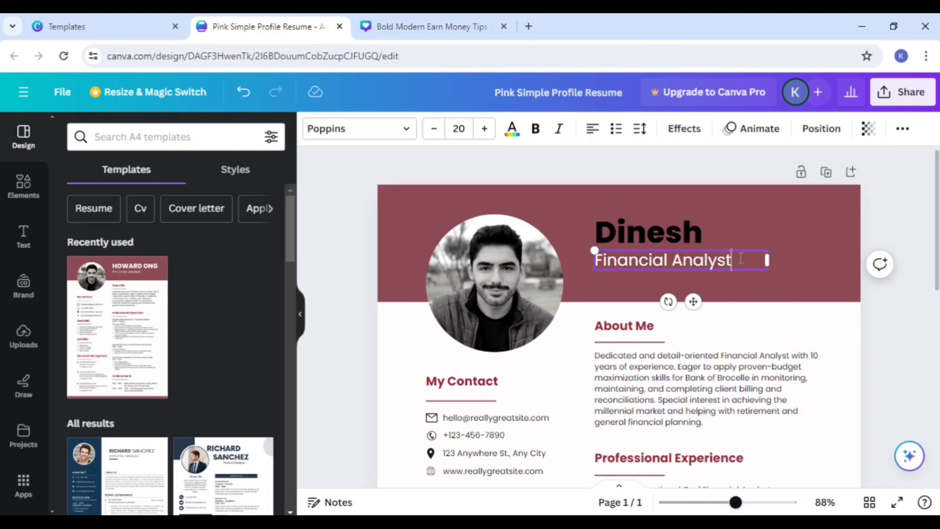
key("BackSpace")
key("BackSpace")
key("BackSpace")
key("BackSpace")
key("BackSpace")
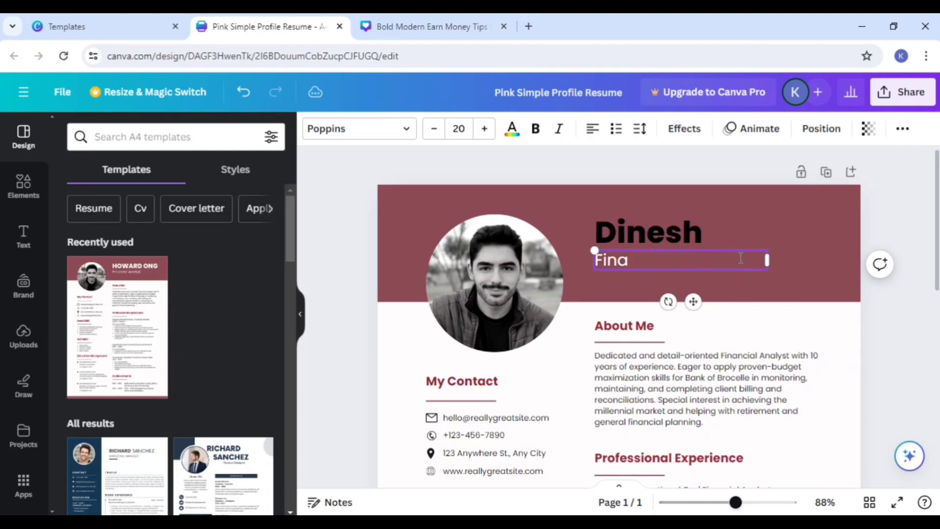
type("wordpress")
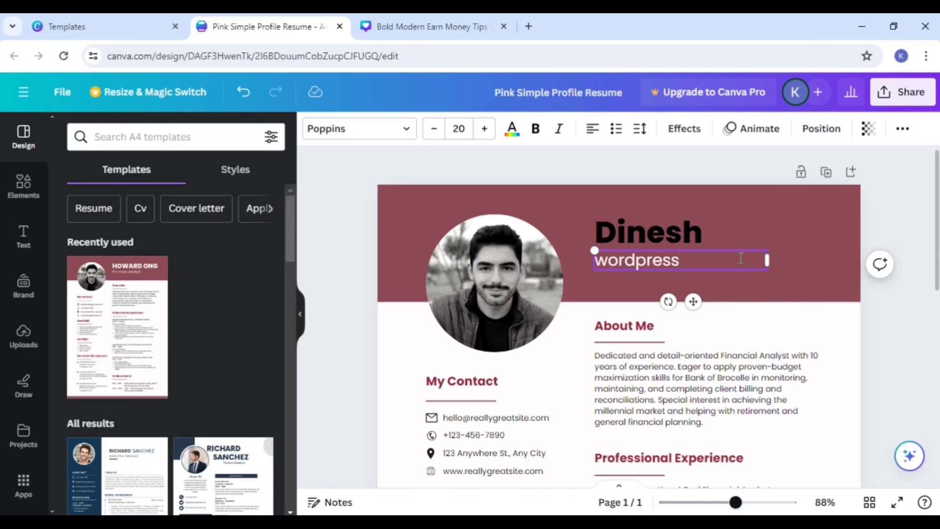
left_click(892, 329)
Step: Examine the About Me paragraph, the My Contact entries and the skill sections as individually editable parts of the resume
scroll(887, 325, "down", 3)
left_click(629, 279)
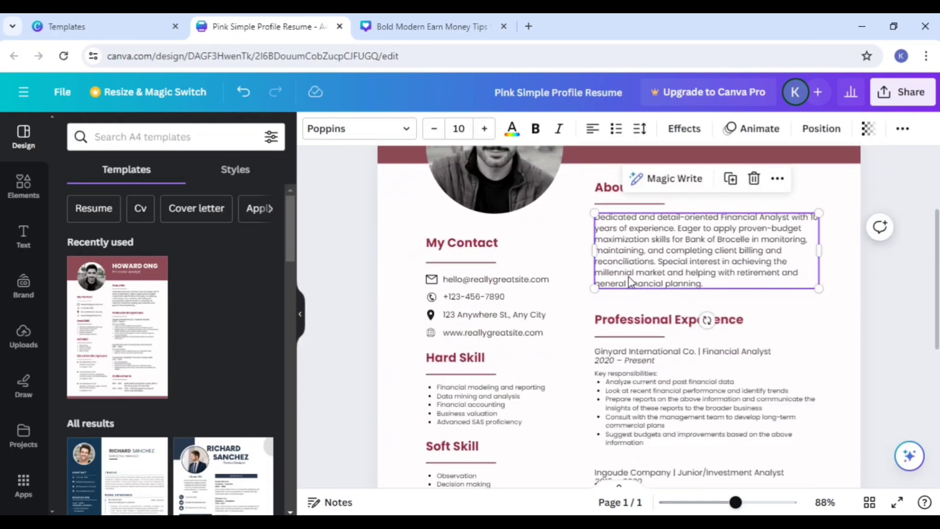
left_click(463, 297)
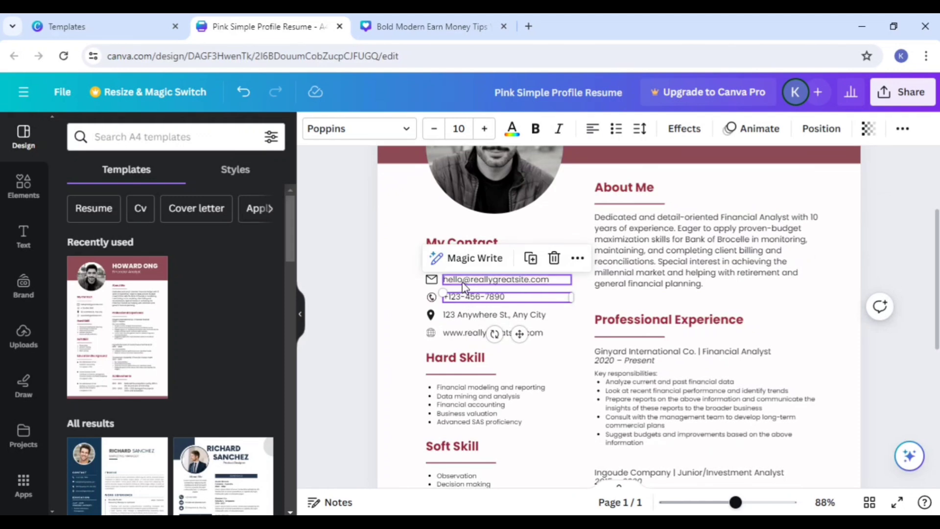
left_click(462, 282)
left_click(457, 337)
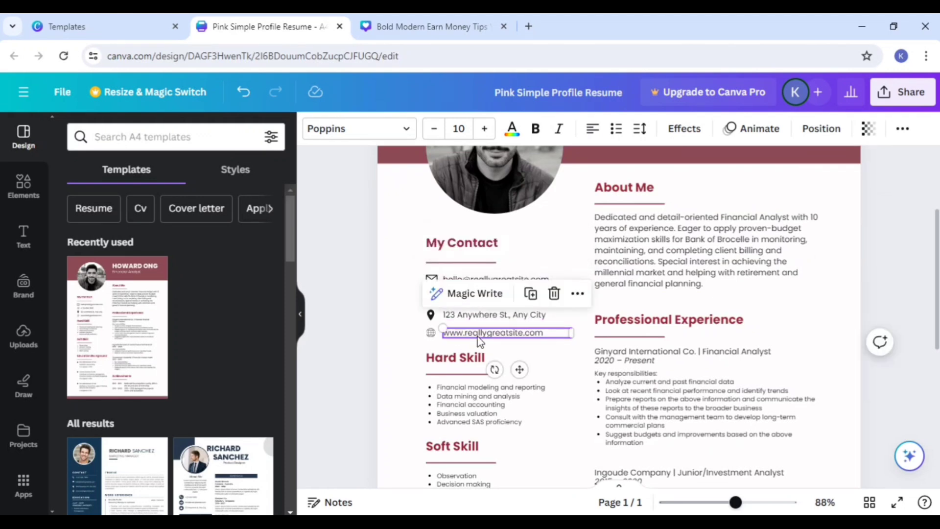
left_click(401, 324)
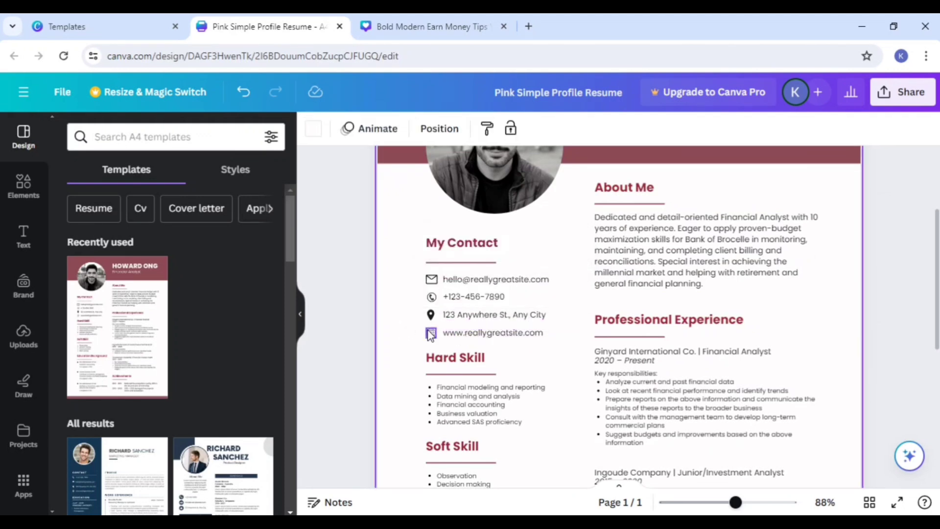
scroll(381, 338, "down", 2)
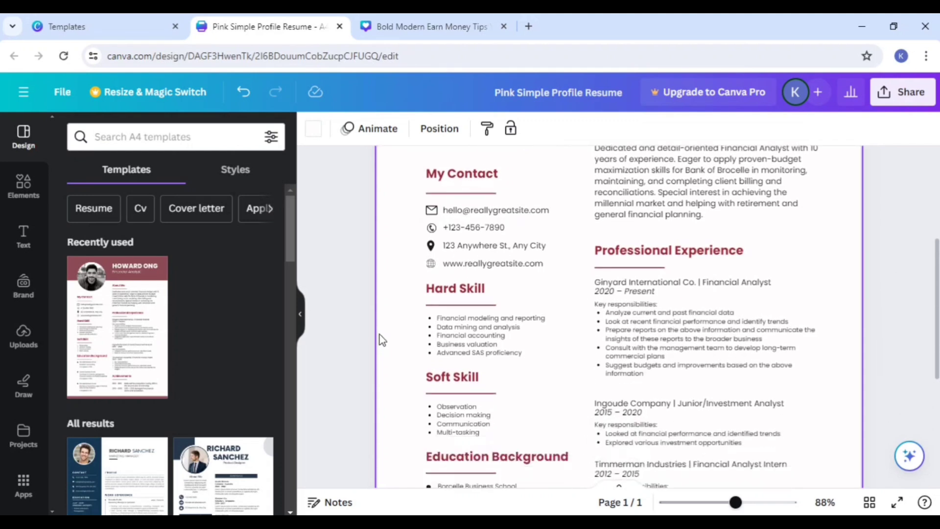
Step: Change the last word of the final key-responsibilities bullet under Ginyard International Co. to infojhfjhsfj
scroll(631, 217, "down", 2)
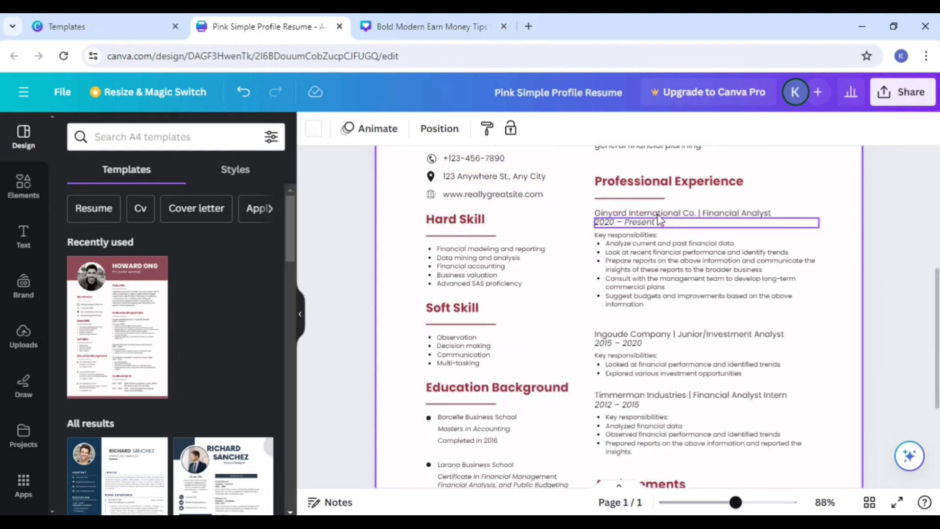
double_click(635, 259)
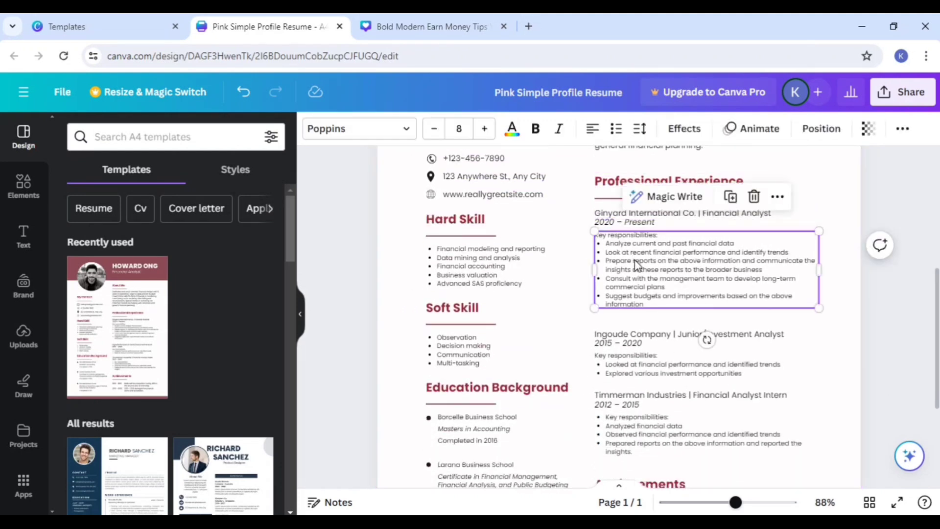
left_click(673, 303)
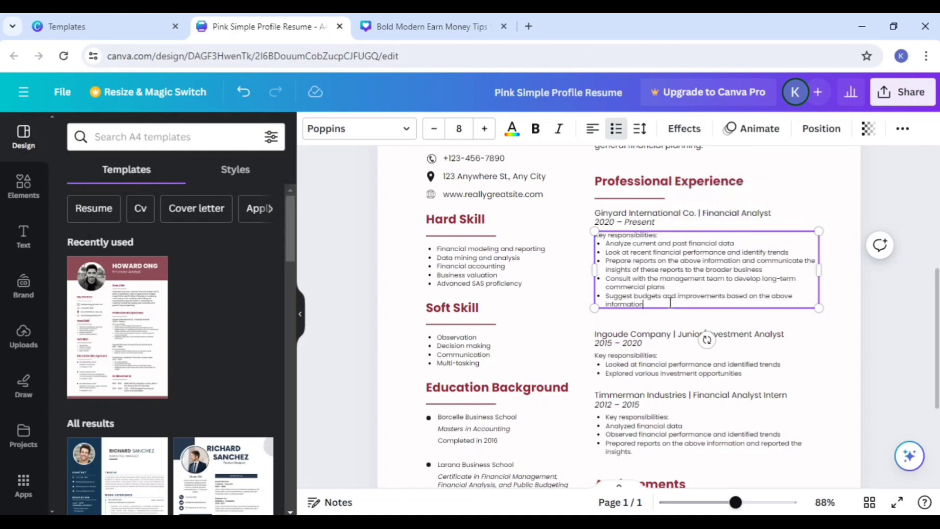
key("BackSpace")
key("BackSpace")
key("BackSpace")
key("BackSpace")
key("BackSpace")
key("BackSpace")
key("BackSpace")
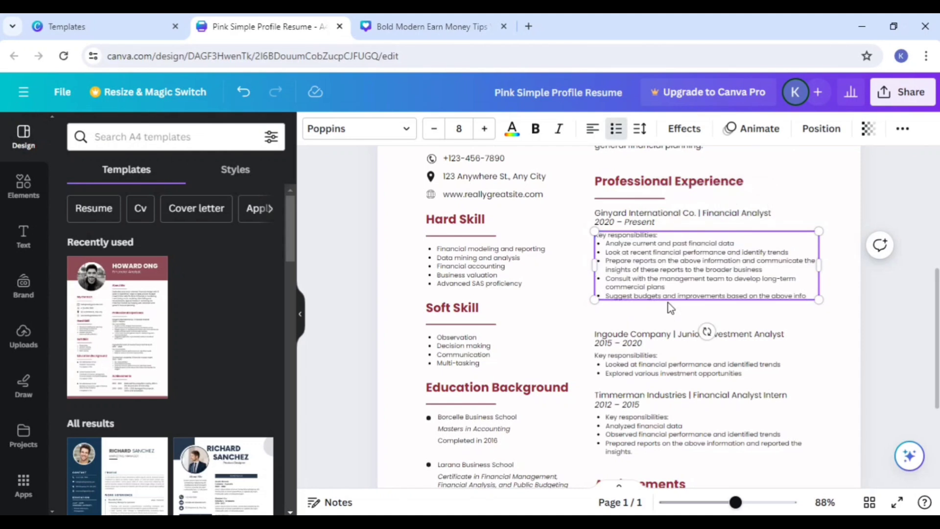
type("jhfjhsfj")
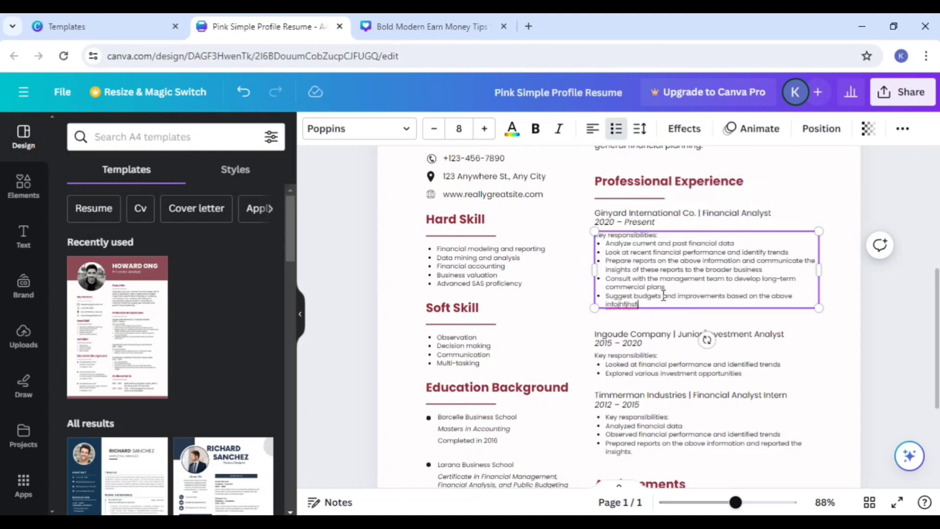
Step: Examine the remaining experience entries and the Soft Skill, Education Background and Achievements sections as separately selectable parts of the resume
scroll(664, 296, "down", 3)
left_click(639, 297)
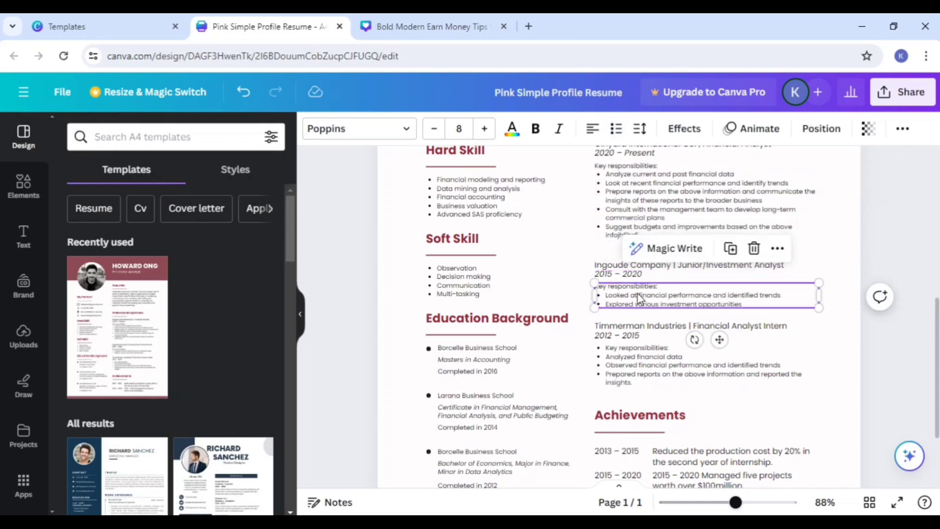
left_click(518, 323)
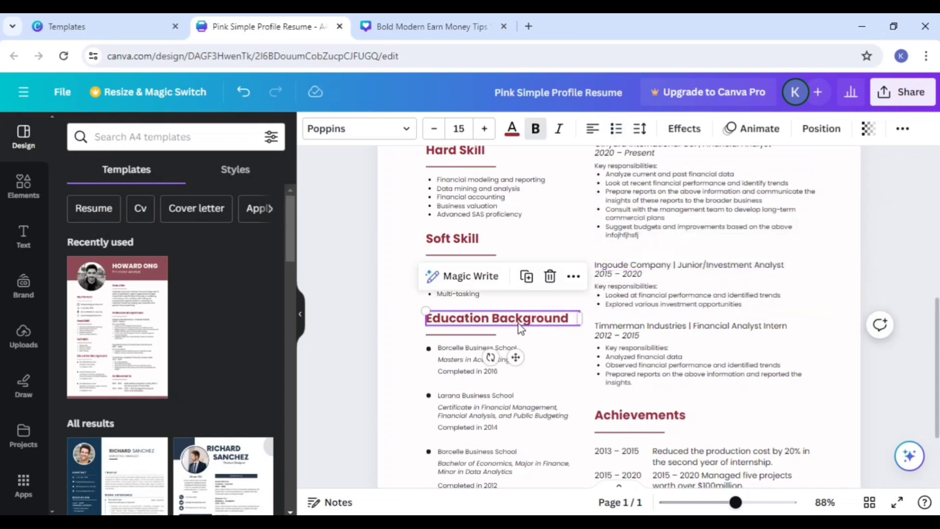
left_click(463, 247)
left_click(639, 415)
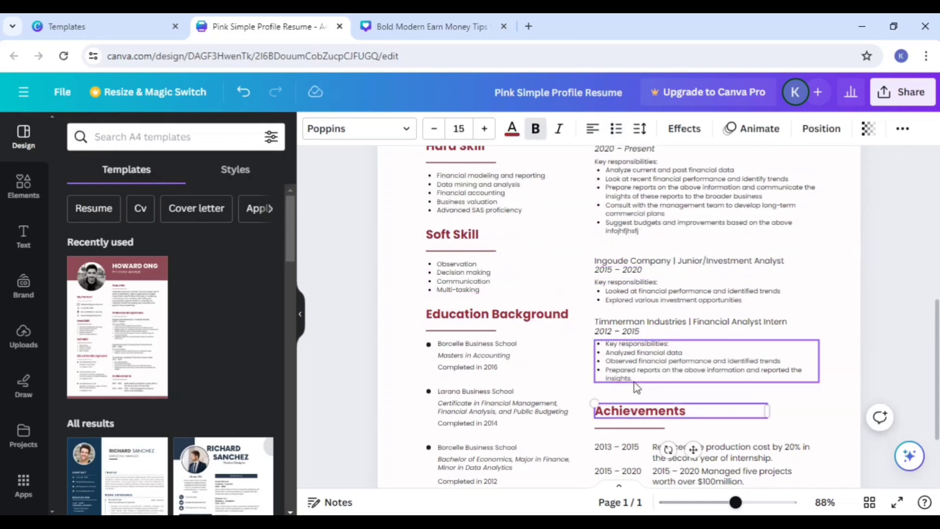
scroll(616, 372, "down", 4)
scroll(582, 335, "up", 6)
scroll(582, 335, "up", 6)
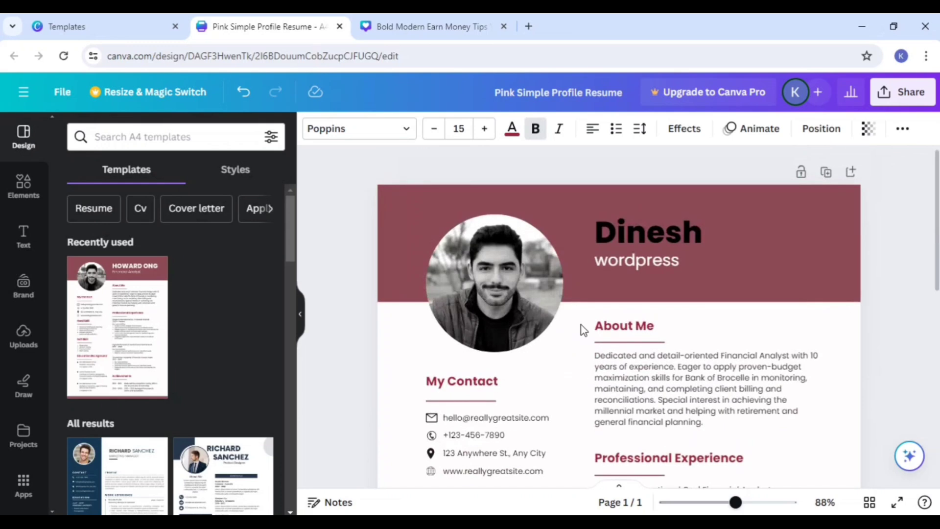
scroll(582, 327, "down", 7)
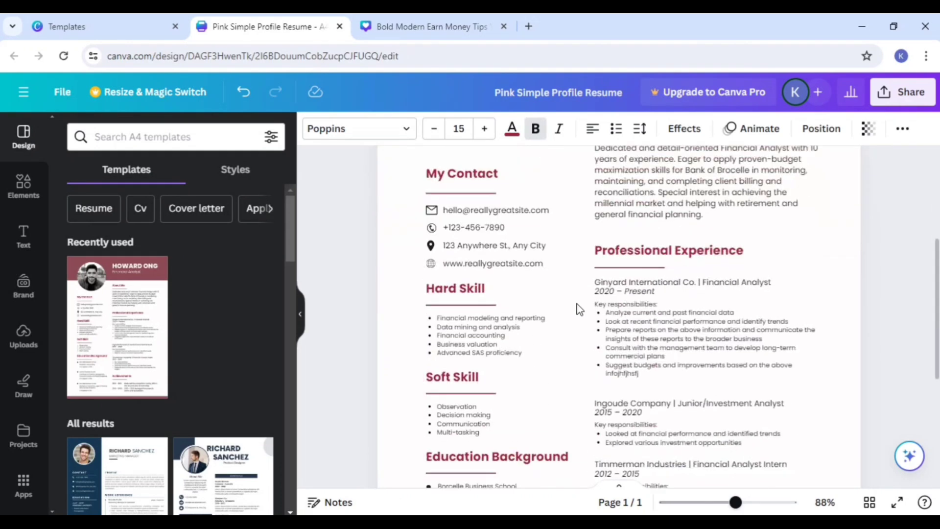
scroll(658, 313, "up", 1)
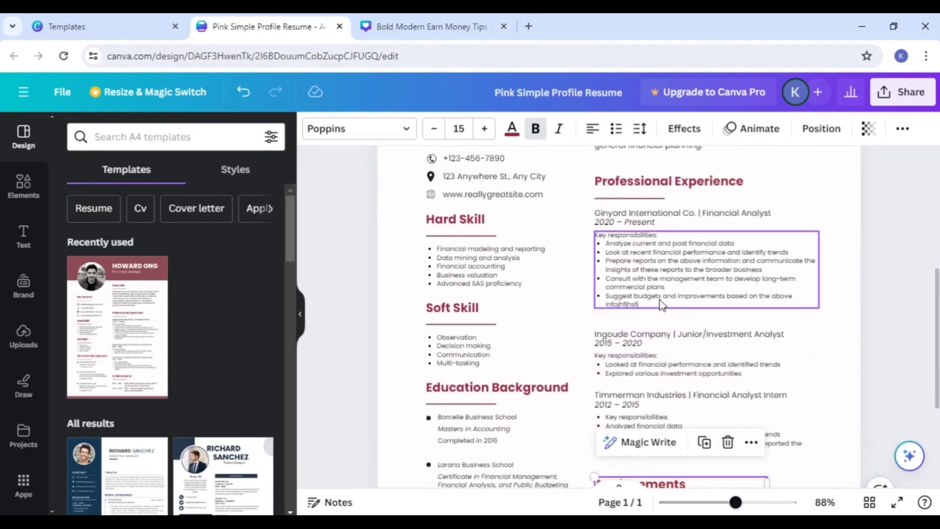
scroll(661, 305, "up", 1)
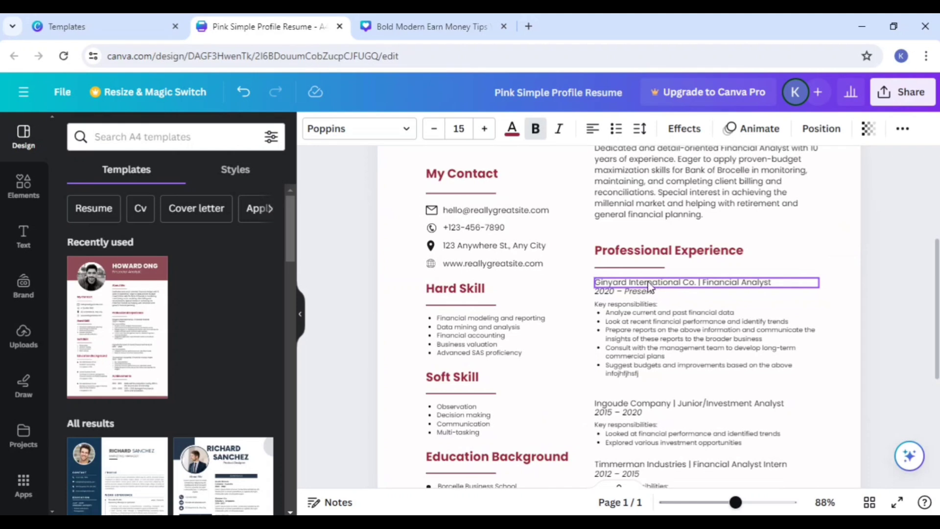
Step: Delete the Professional Experience heading and the line beneath it
left_click(654, 254)
left_click(725, 208)
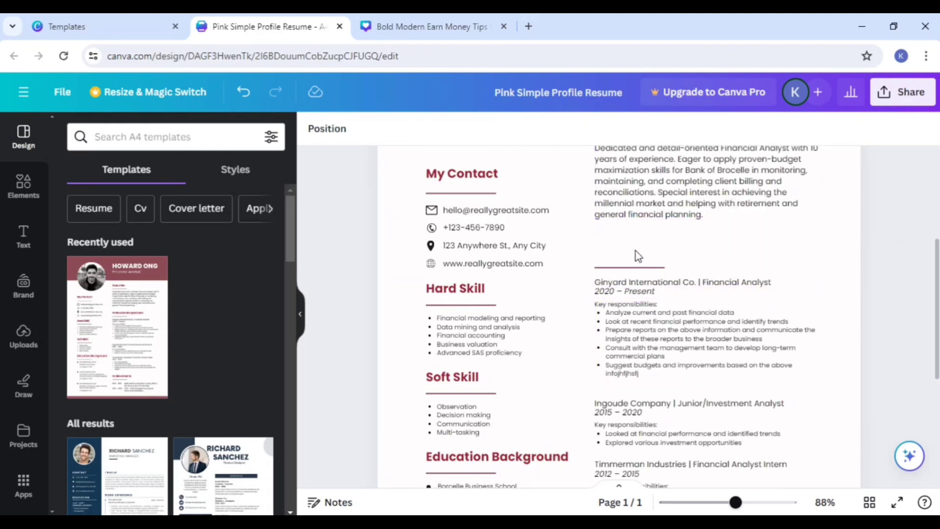
left_click(641, 268)
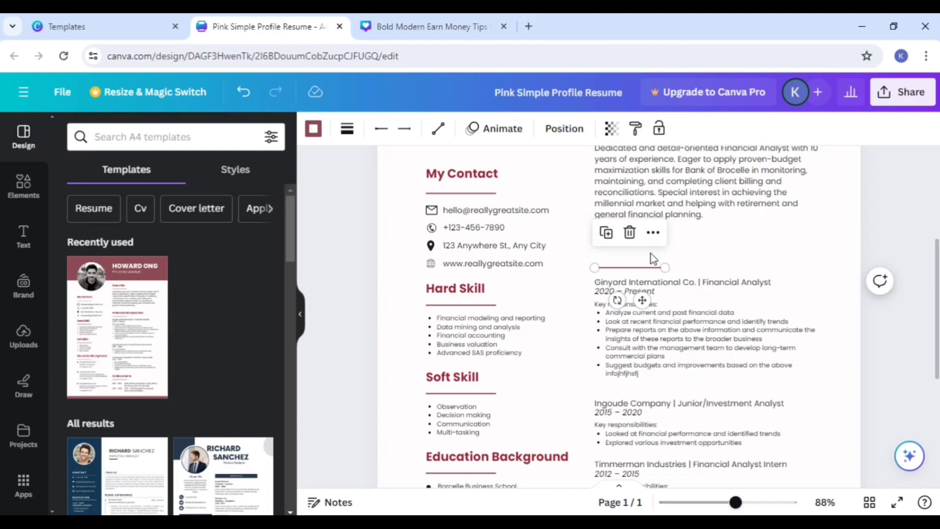
left_click(630, 235)
left_click(650, 318)
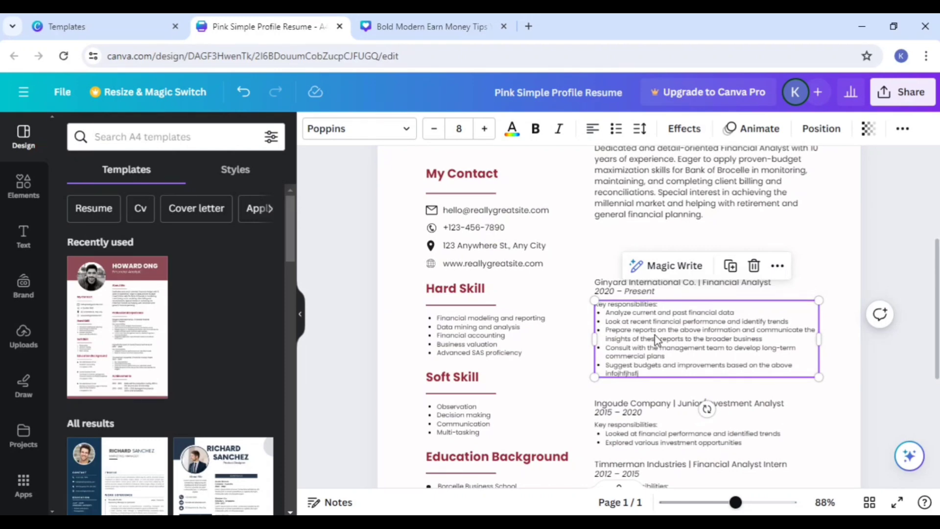
Step: Replace the circular profile photo in the resume header with the uploaded picture of the office team around laptops
scroll(556, 318, "down", 5)
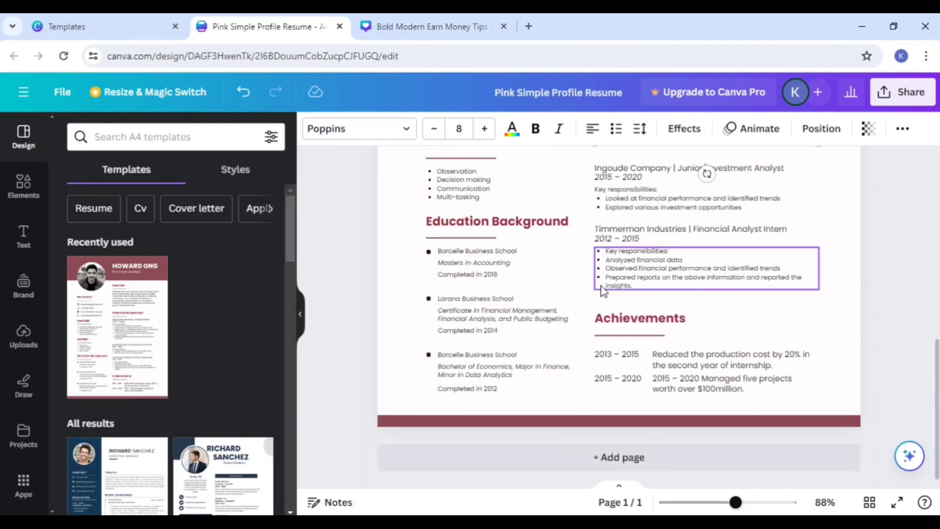
scroll(636, 244, "up", 6)
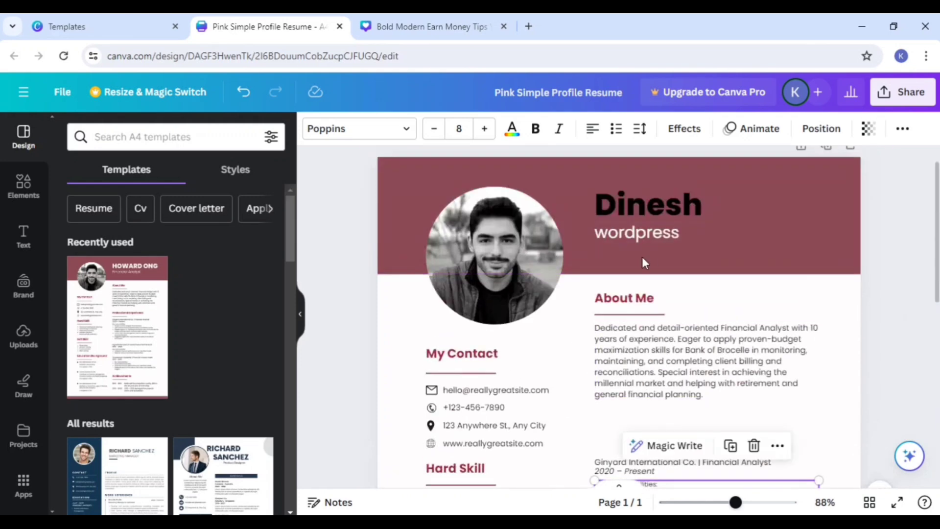
left_click(631, 208)
left_click(489, 248)
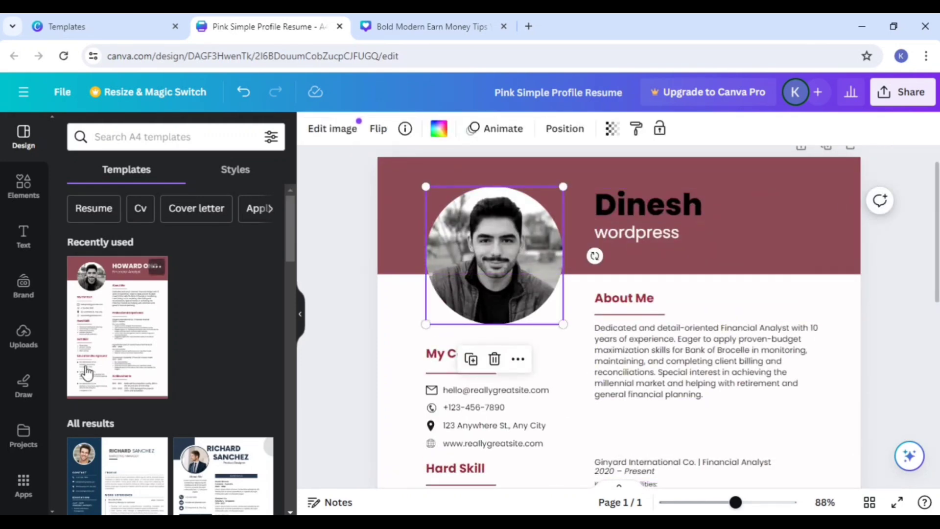
left_click(23, 338)
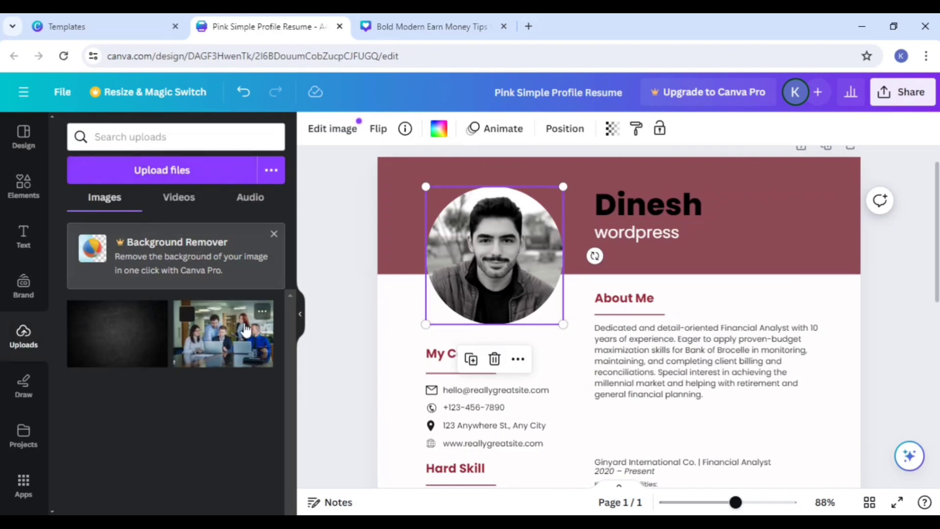
left_click_drag(244, 328, 468, 266)
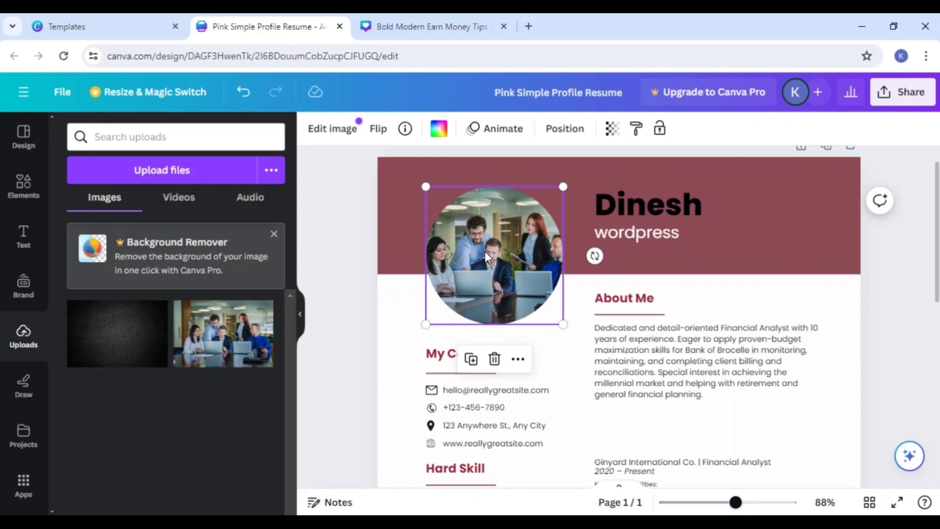
Step: Shift the circular photo and the My Contact heading slightly left on the resume page
left_click(703, 221)
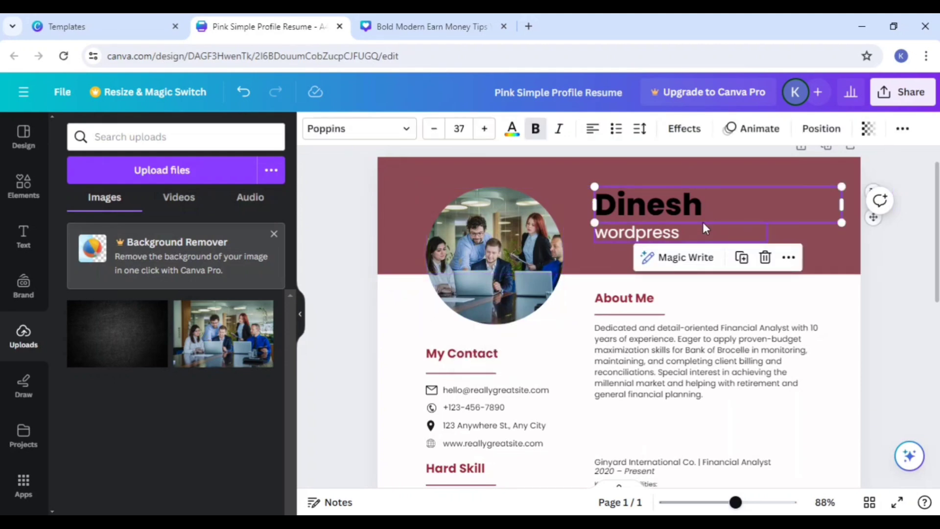
mouse_move(452, 258)
left_mouse_down()
mouse_move(438, 272)
mouse_move(538, 281)
mouse_move(783, 228)
mouse_move(397, 274)
mouse_move(417, 250)
mouse_move(460, 246)
mouse_move(448, 241)
left_mouse_up()
mouse_move(479, 355)
left_mouse_down()
mouse_move(606, 341)
mouse_move(456, 311)
mouse_move(471, 356)
left_mouse_up()
scroll(917, 330, "down", 2)
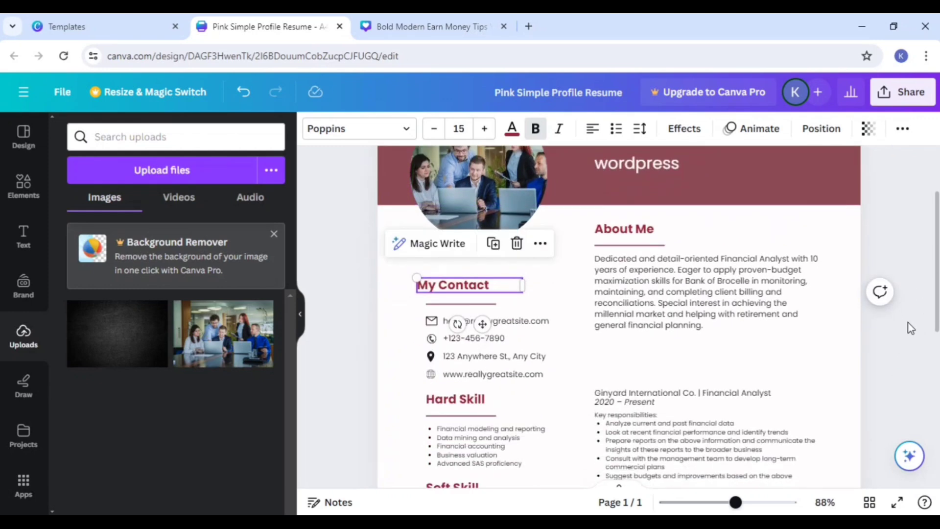
scroll(910, 327, "down", 2)
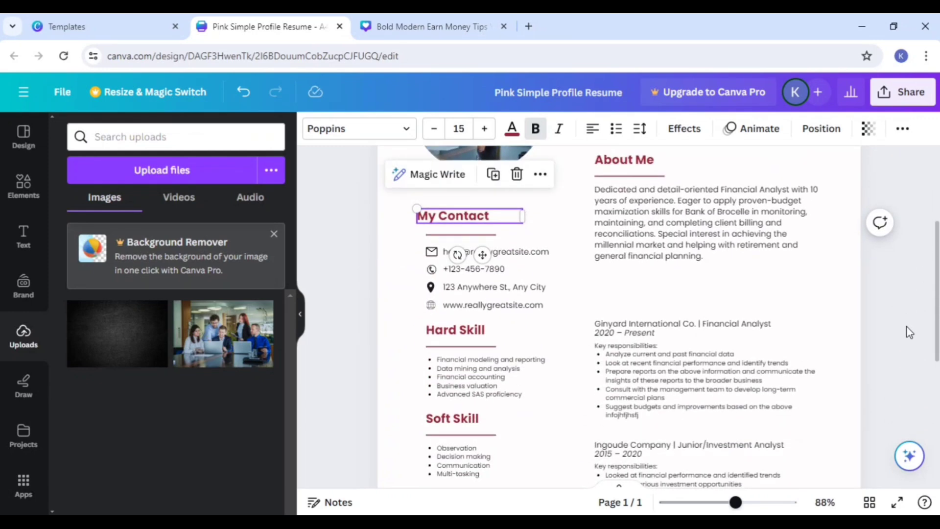
scroll(895, 331, "down", 8)
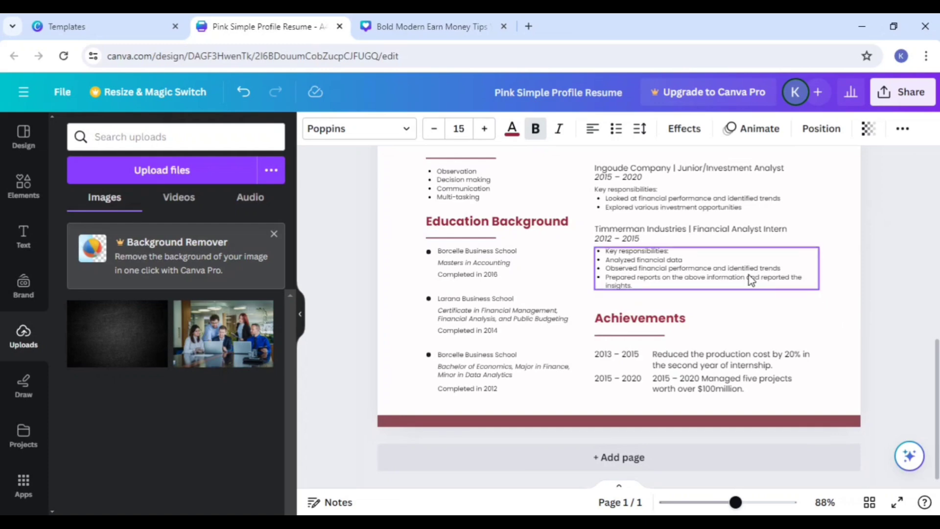
scroll(723, 283, "up", 10)
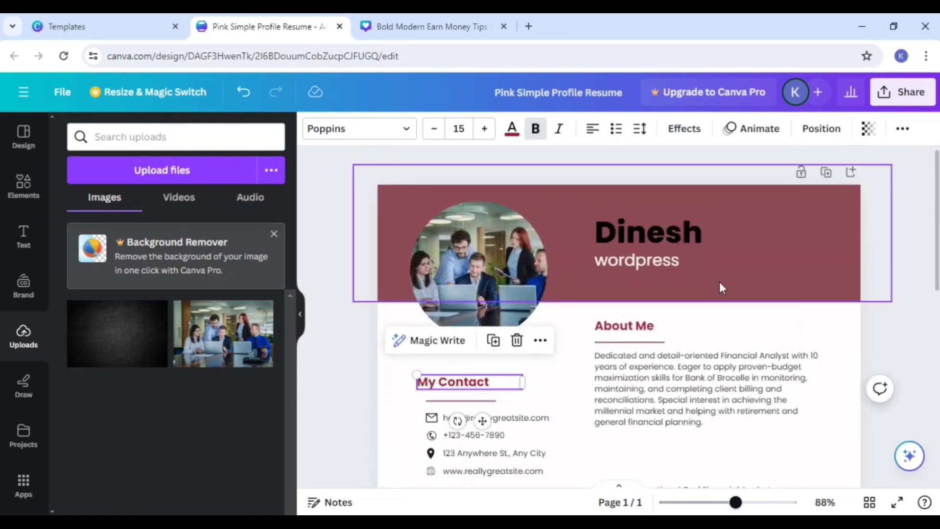
Step: Leave the Pink Simple Profile Resume preview and return to the main templates library page
left_click(102, 19)
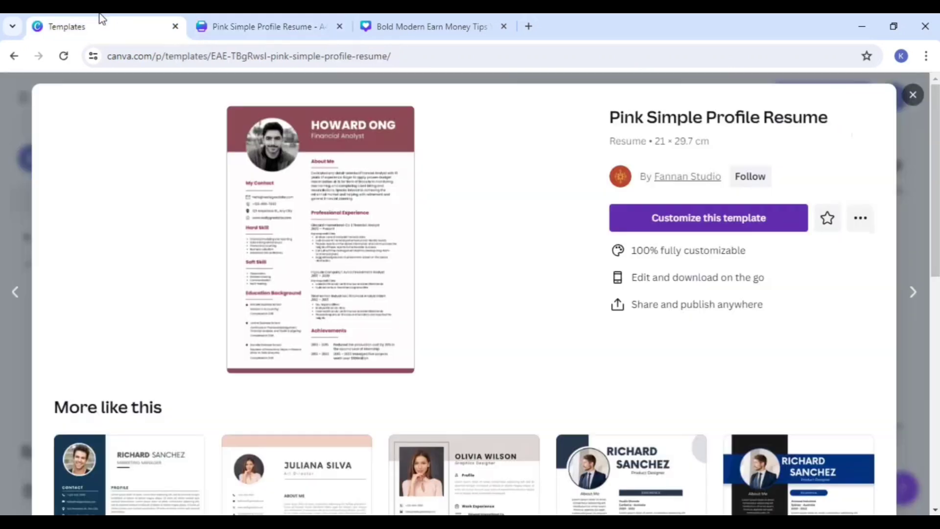
left_click(913, 94)
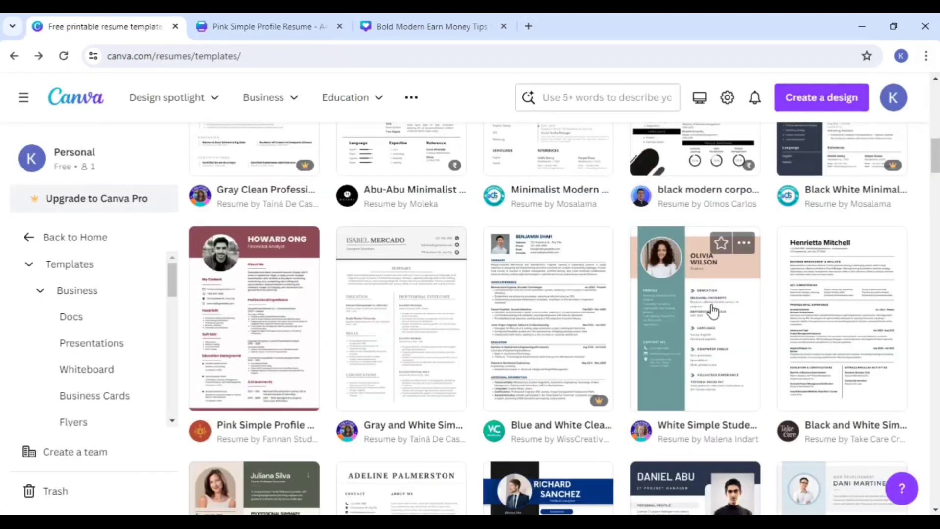
left_click(91, 237)
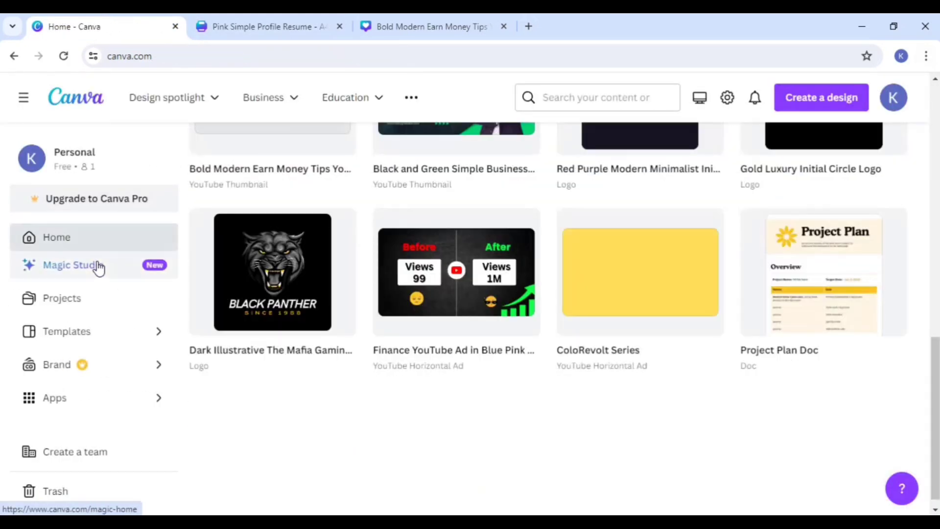
left_click(74, 331)
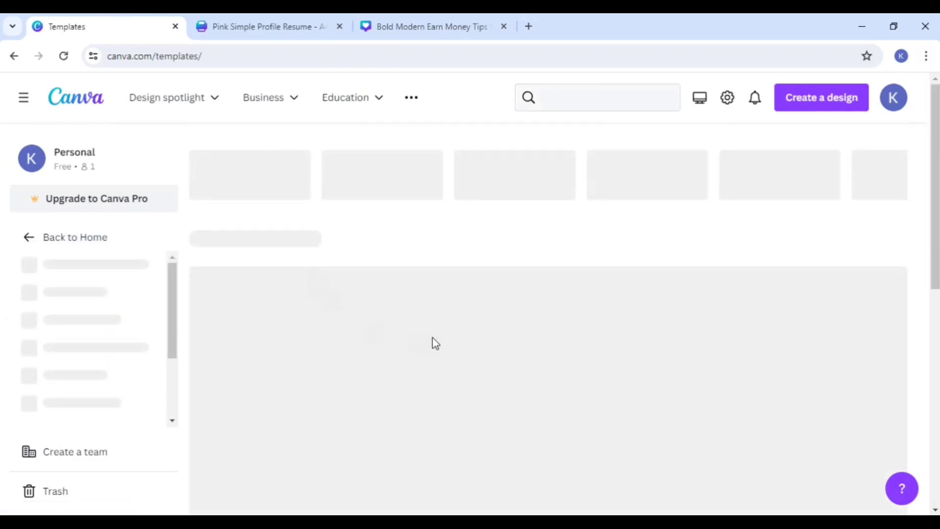
Step: Browse the recommended template categories and open the Flyers (A4 21 × 29.7 cm) templates
scroll(531, 341, "down", 2)
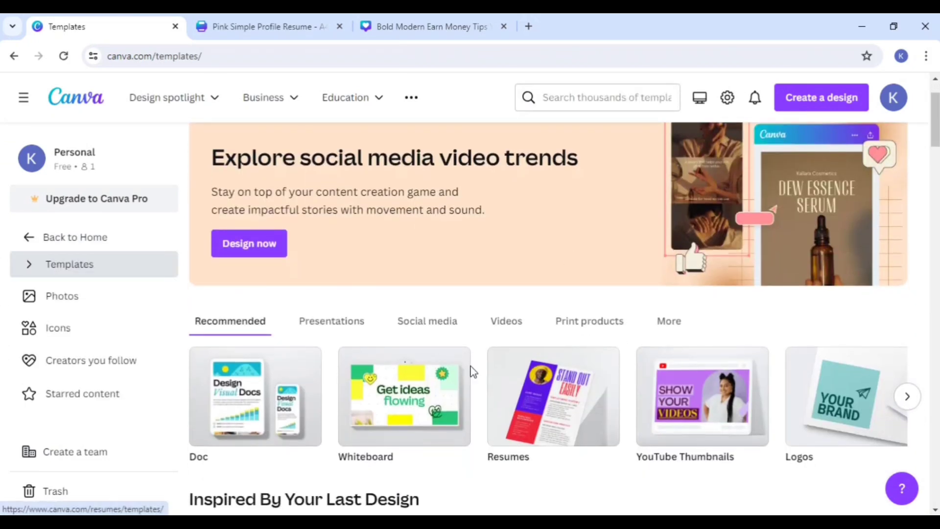
scroll(579, 404, "down", 3)
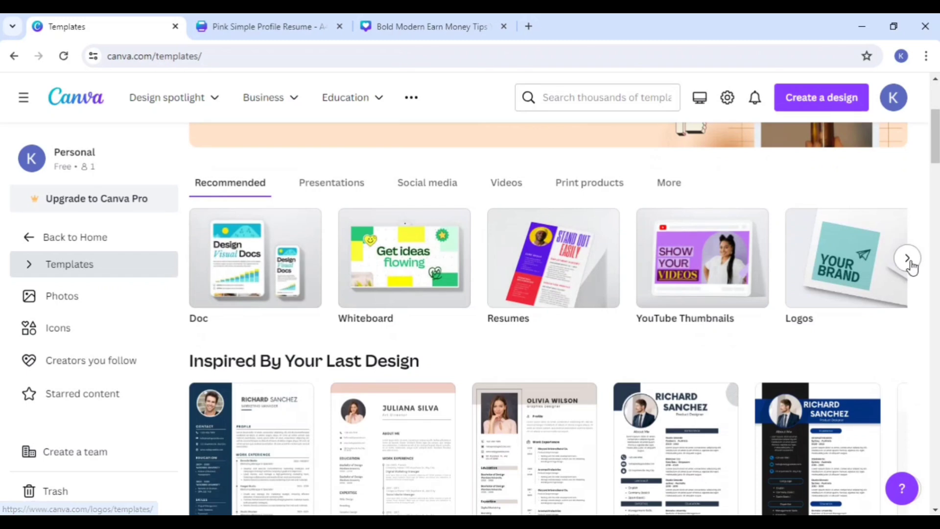
left_click(906, 259)
left_click(906, 259)
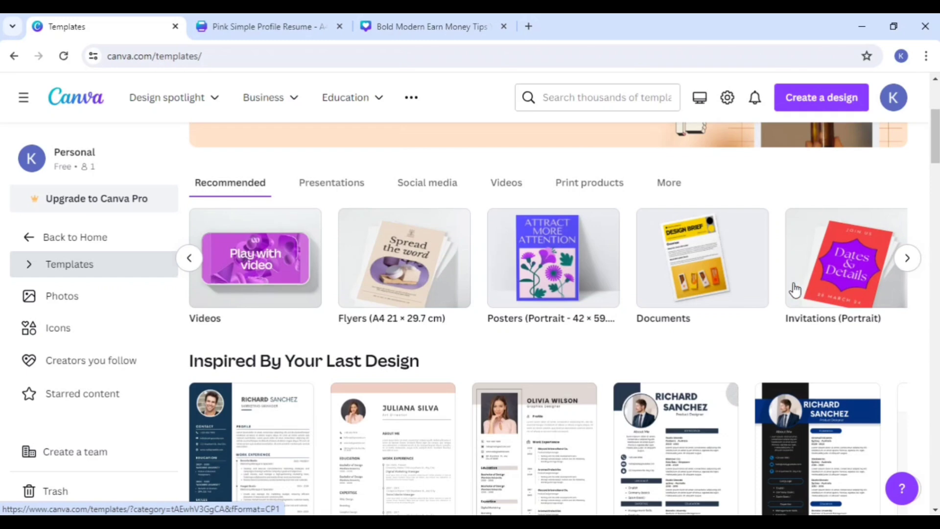
left_click(417, 289)
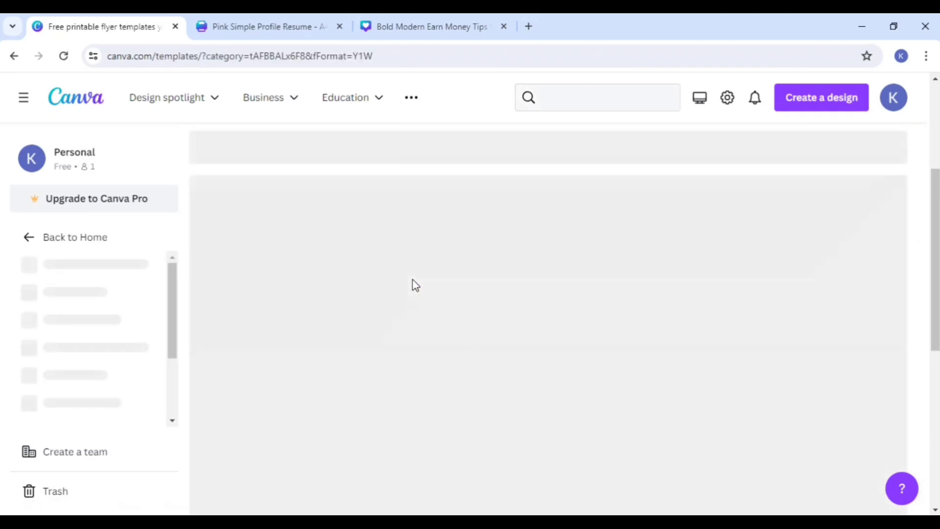
Step: Choose the Blue And Yellow Digital Marketing Agency Flyer and open it for customizing
scroll(397, 313, "down", 2)
scroll(397, 317, "down", 3)
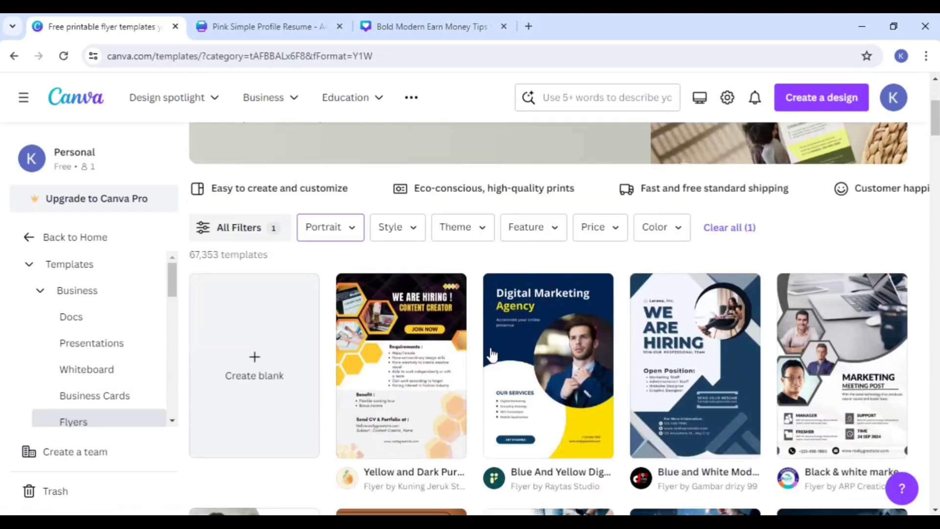
left_click(530, 368)
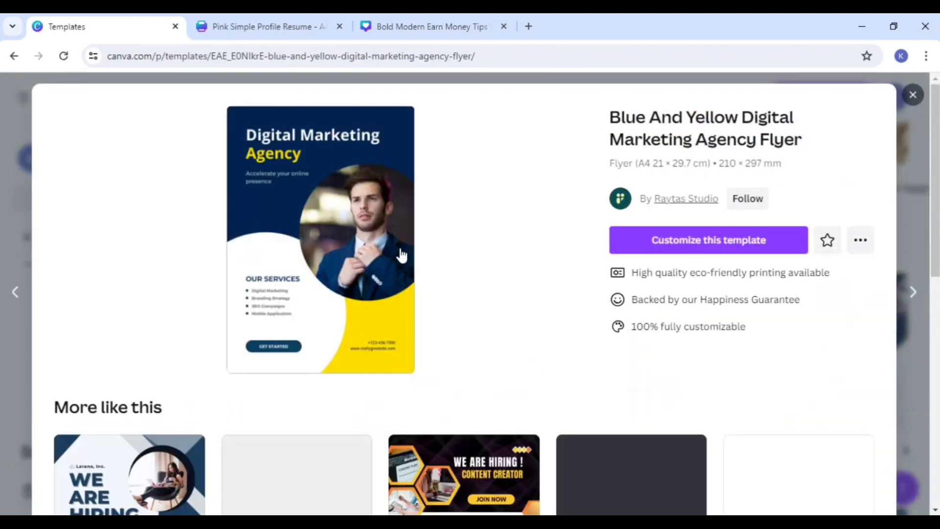
left_click(728, 249)
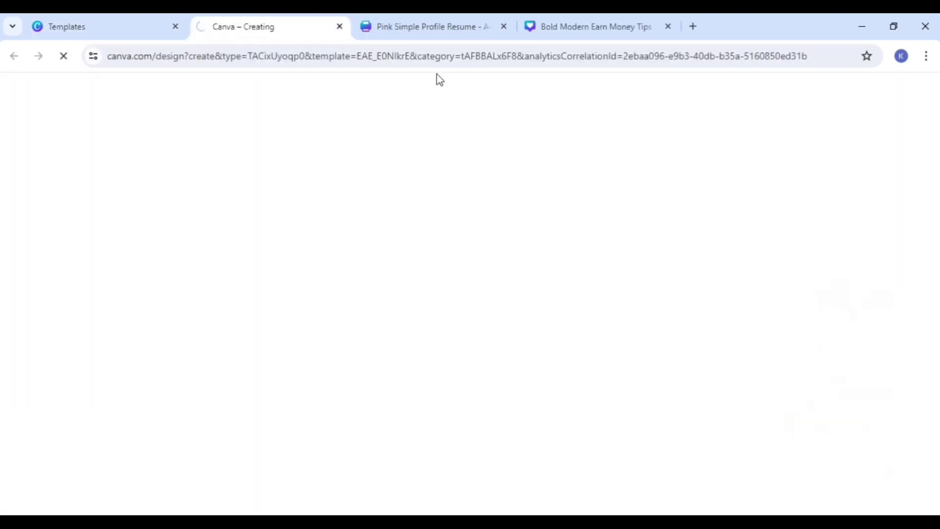
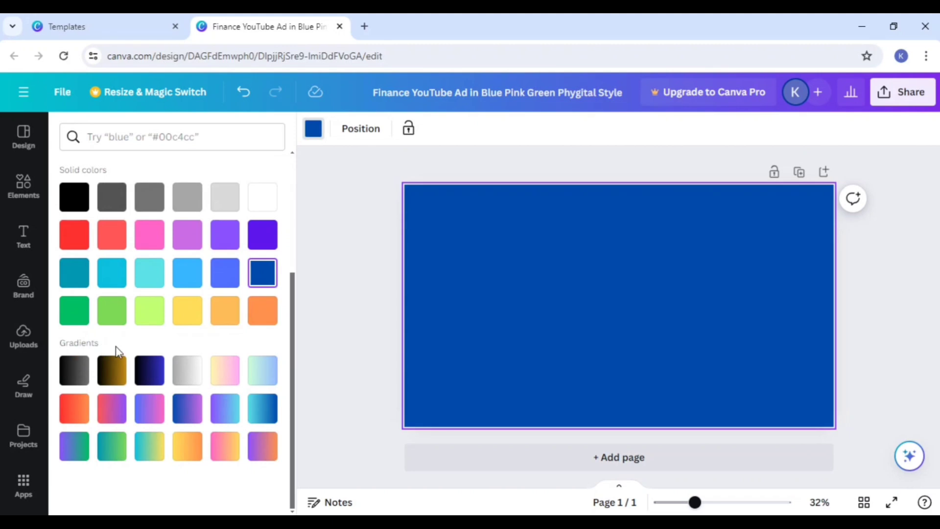
Step: Fill the page background with the black-to-blue gradient (#000000, #3533cd), try its different styles and settle on the radial one
left_click(148, 370)
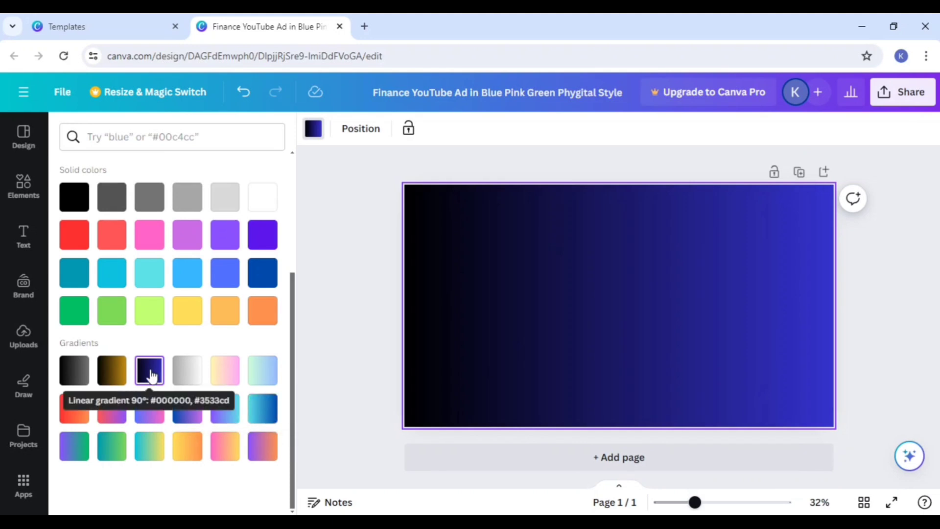
scroll(151, 375, "up", 4)
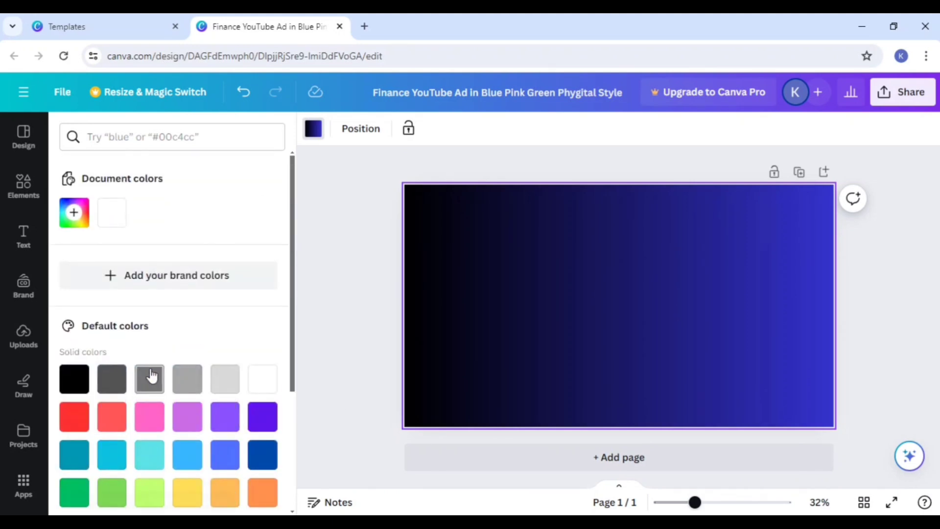
left_click(74, 222)
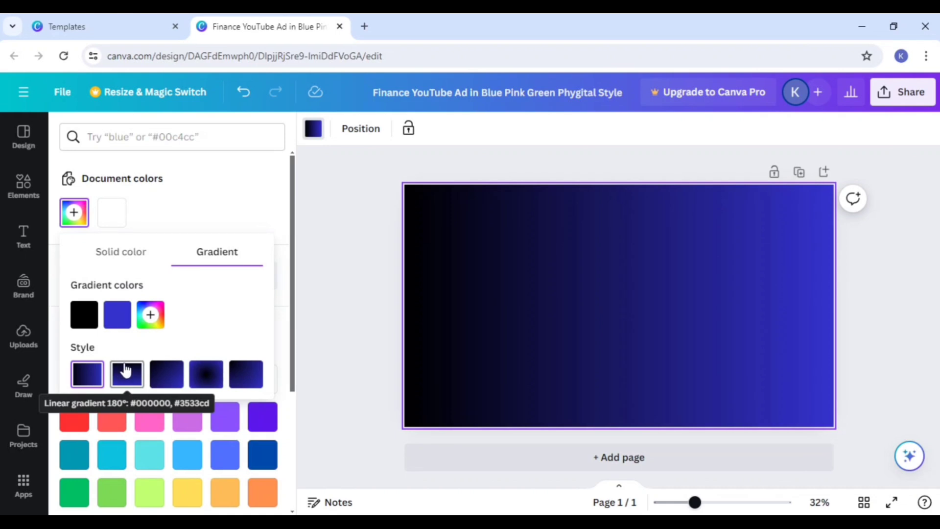
left_click(207, 377)
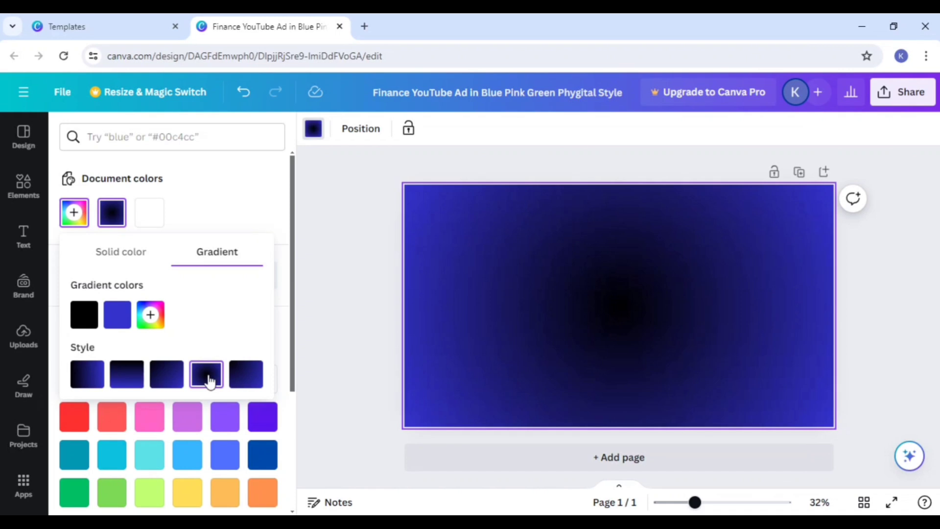
left_click(245, 379)
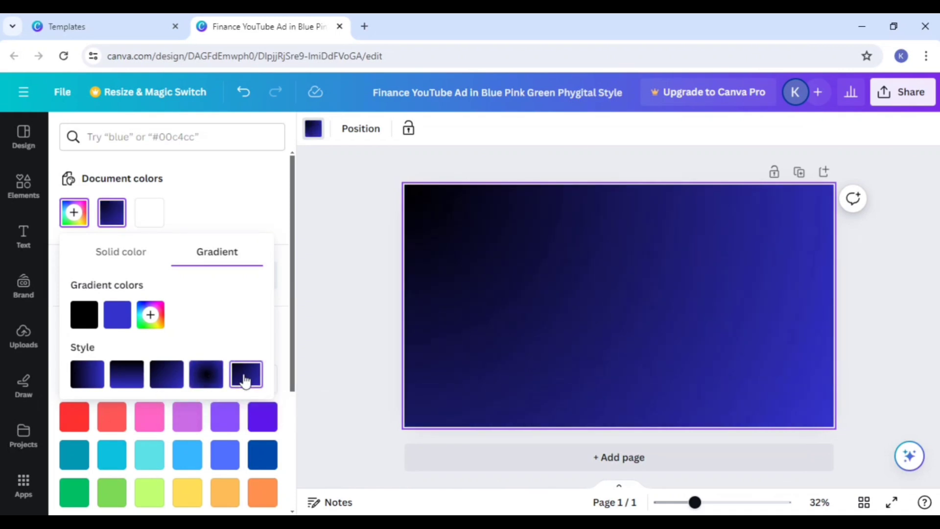
left_click(85, 376)
left_click(123, 378)
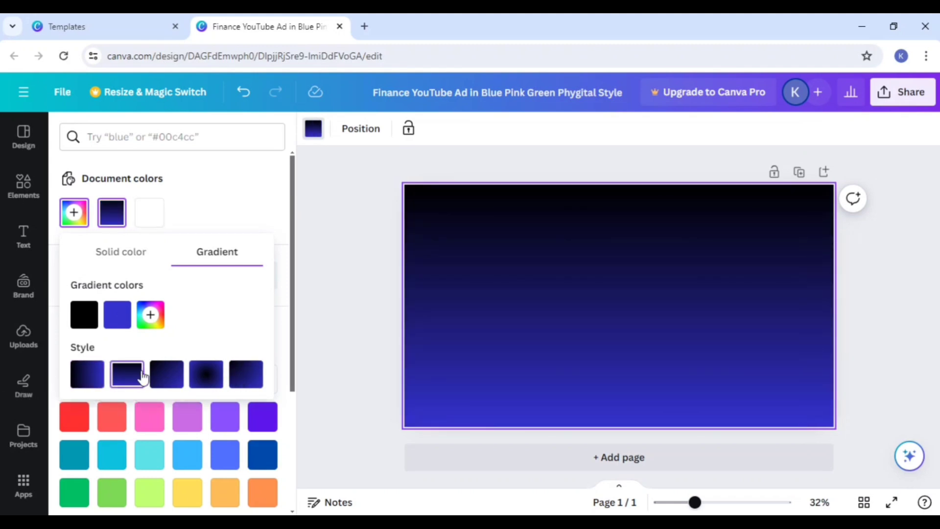
left_click(164, 376)
left_click(207, 377)
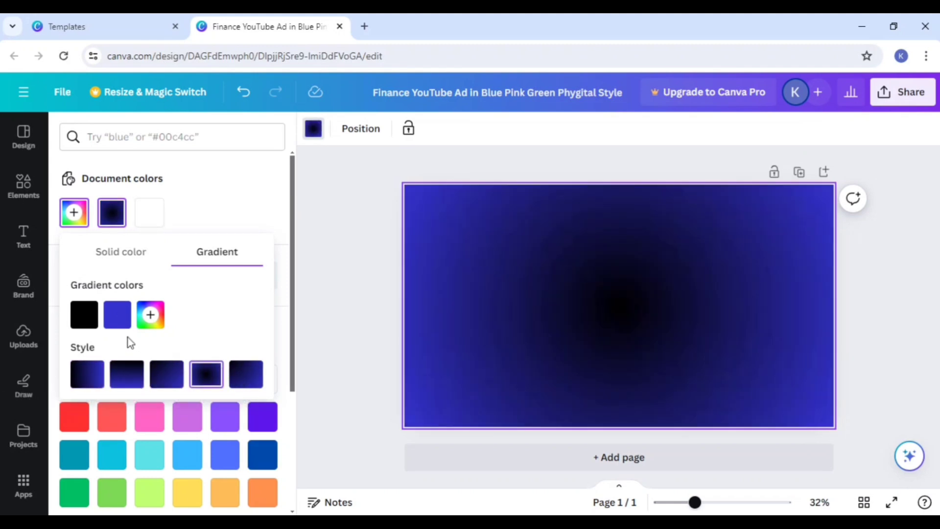
Step: Recolour the radial background gradient to run from red #CB0000 at the centre to black #000000 at the edges
left_click(89, 318)
left_click_drag(148, 396, 274, 359)
left_click(117, 314)
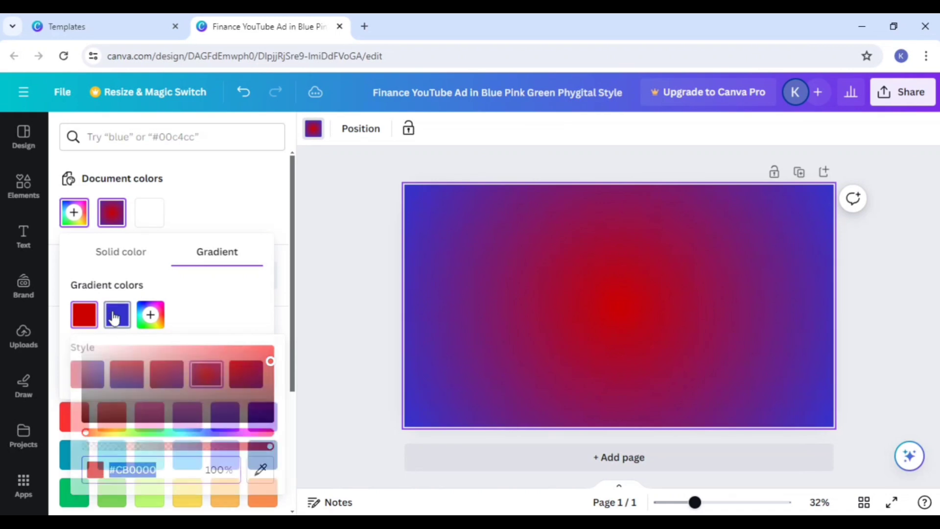
left_click_drag(158, 376, 145, 469)
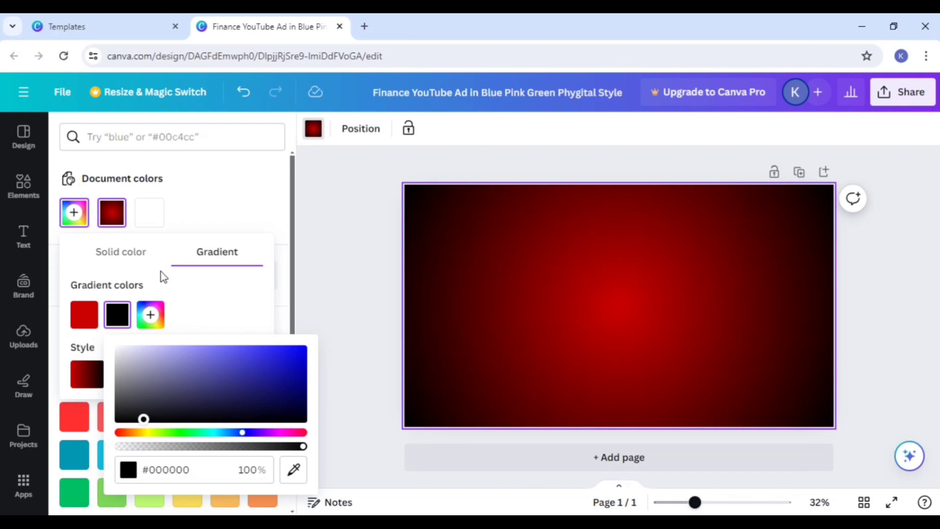
left_click(306, 194)
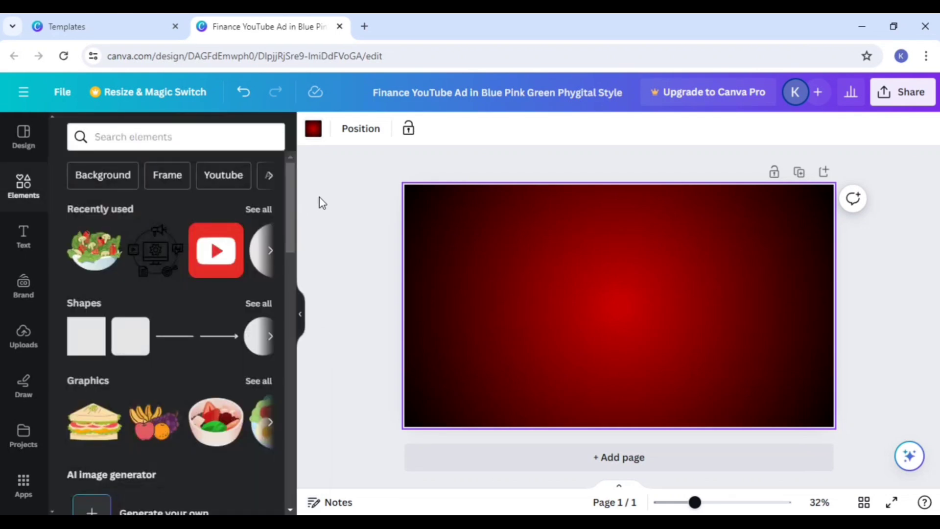
Step: Replace the page background gradient with solid white #FFFFFF
left_click(313, 129)
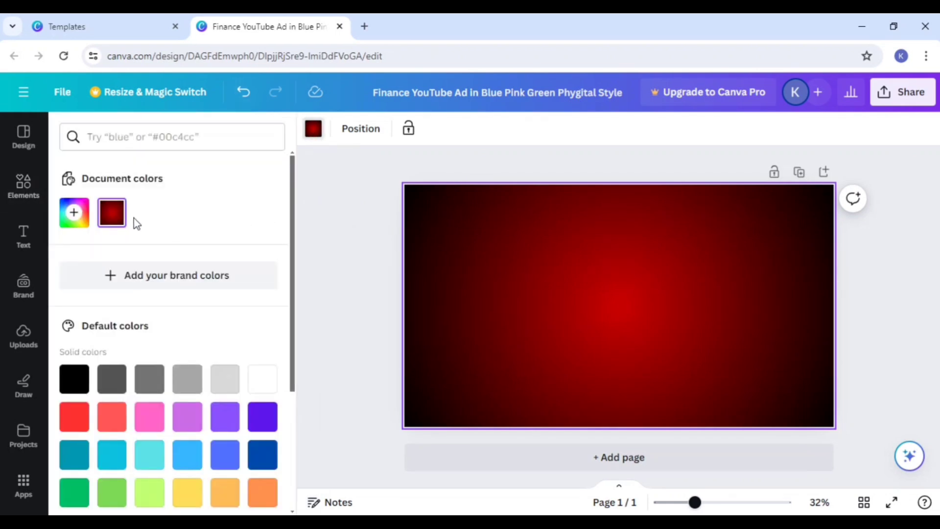
left_click(71, 216)
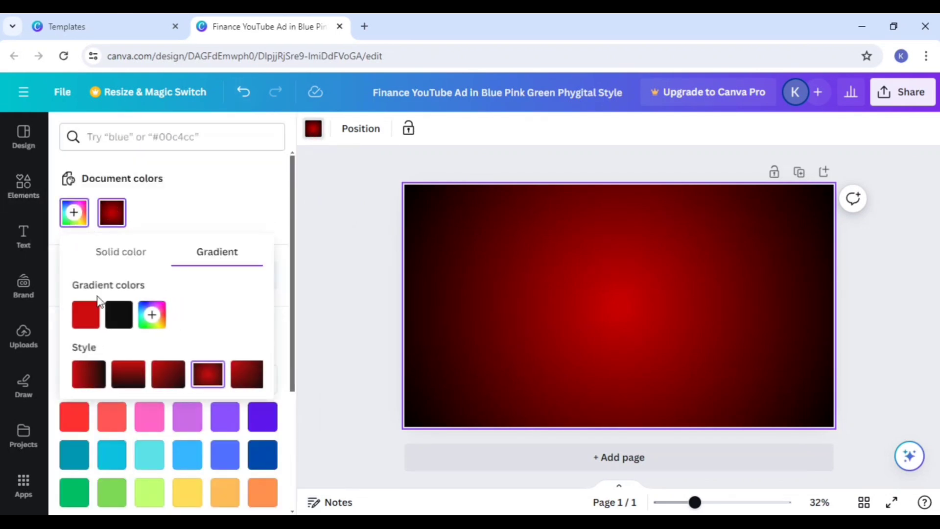
left_click(146, 259)
left_click_drag(103, 307, 33, 255)
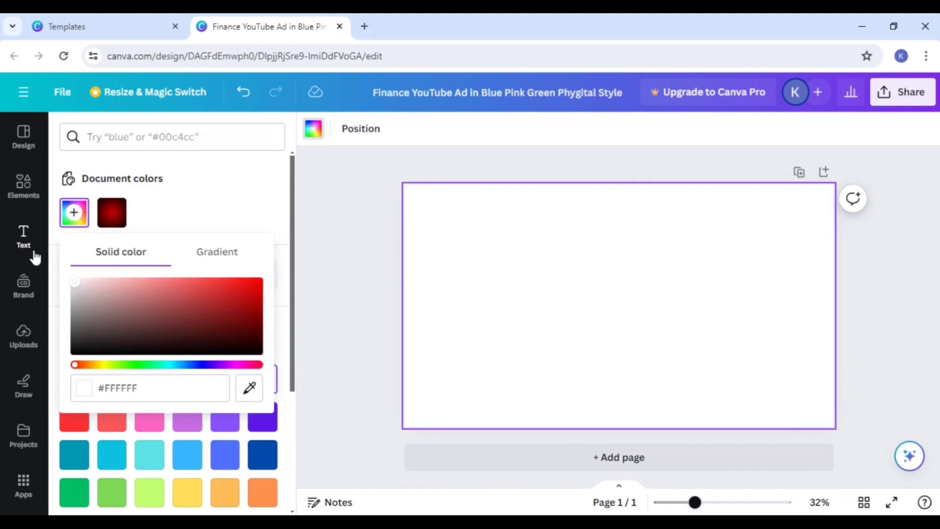
Step: Open the Freepik website in a new browser tab through a Google search for freepik
left_click(366, 25)
left_click(368, 56)
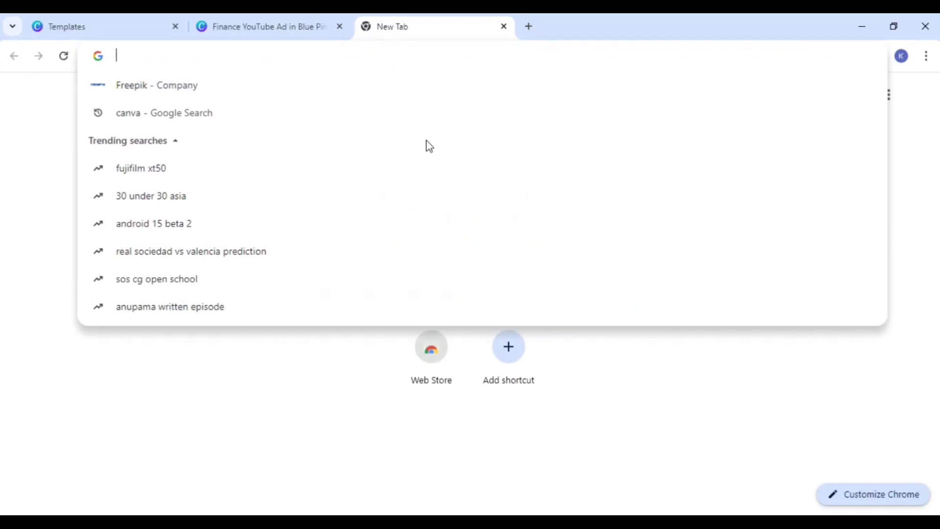
left_click(221, 96)
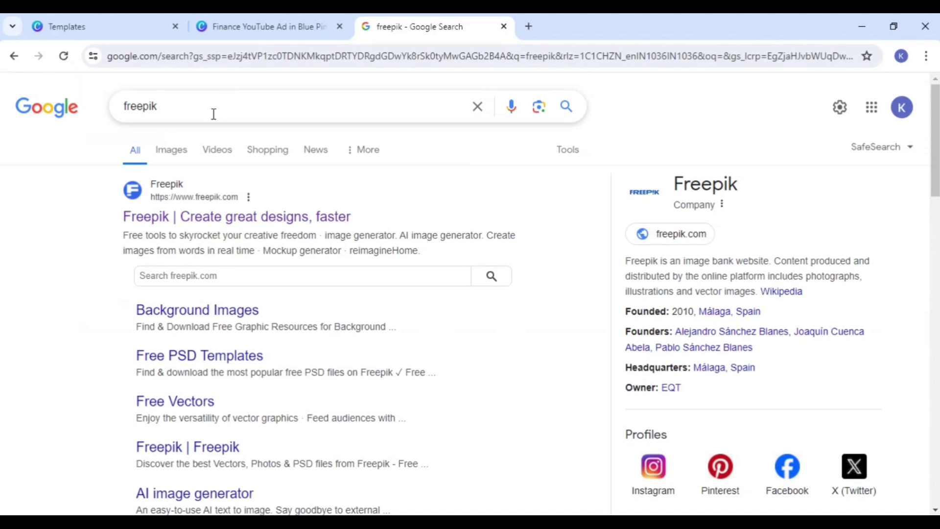
left_click(208, 219)
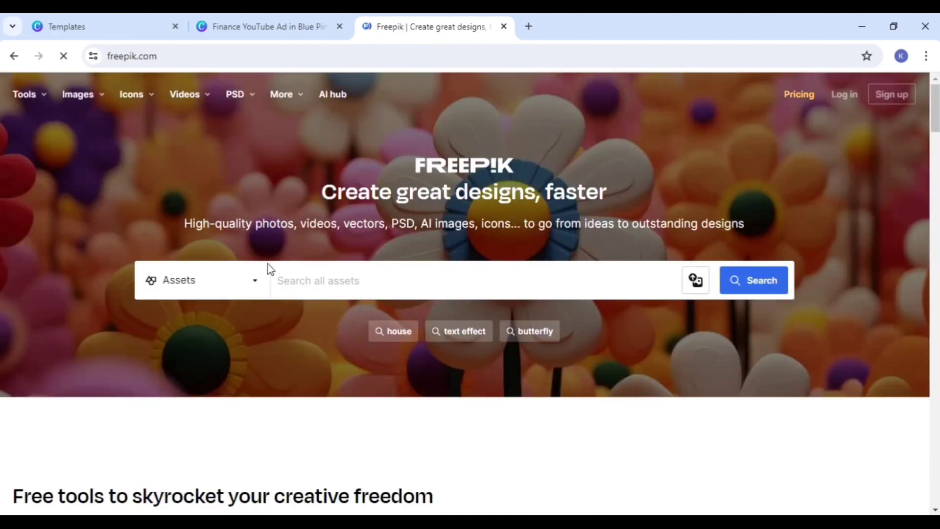
Step: Search Freepik's assets for "black back ground"
left_click(308, 288)
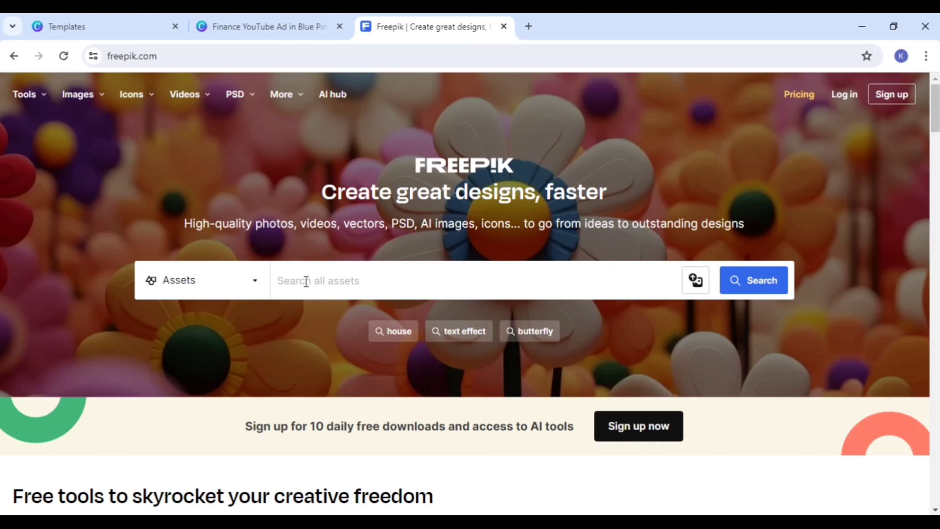
type("blac")
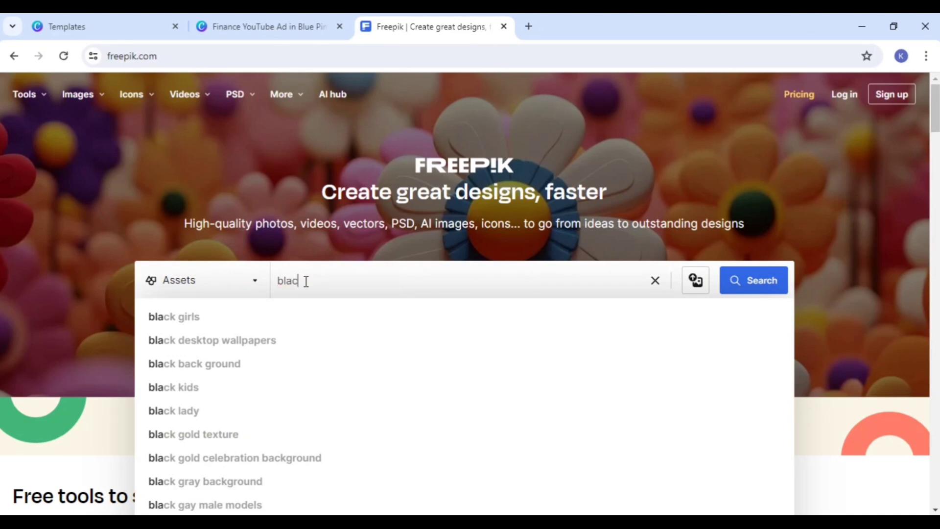
type("k")
left_click(263, 363)
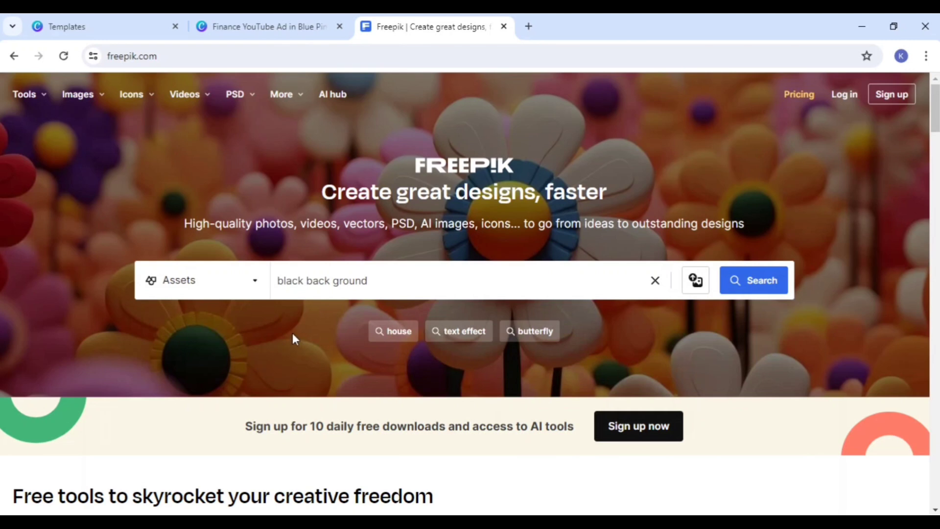
left_click(764, 280)
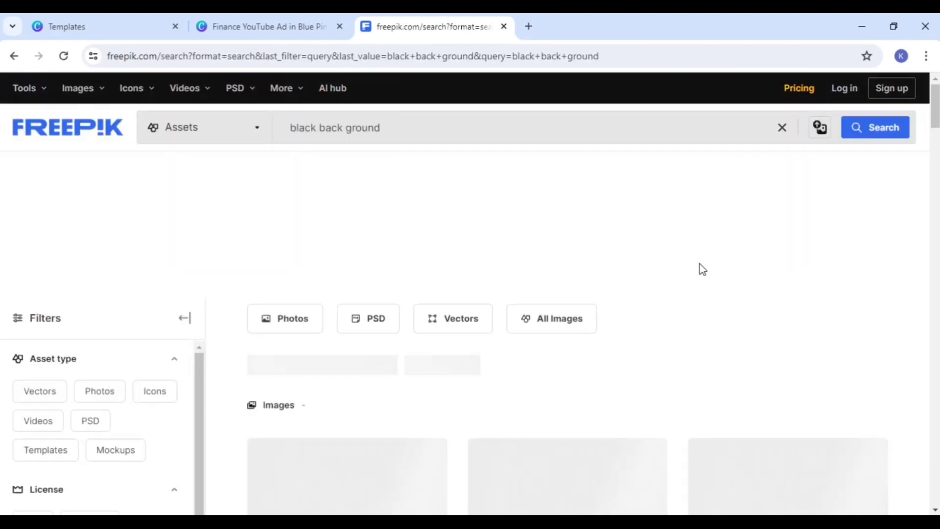
Step: Browse the black background results and open the free Black smooth wall textured background photo by rawpixel.com
scroll(436, 215, "down", 2)
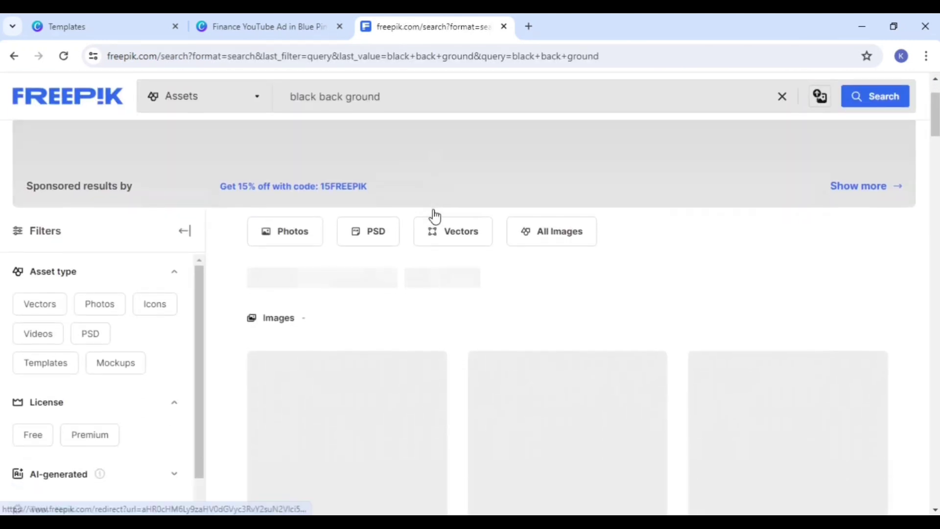
scroll(437, 275, "down", 1)
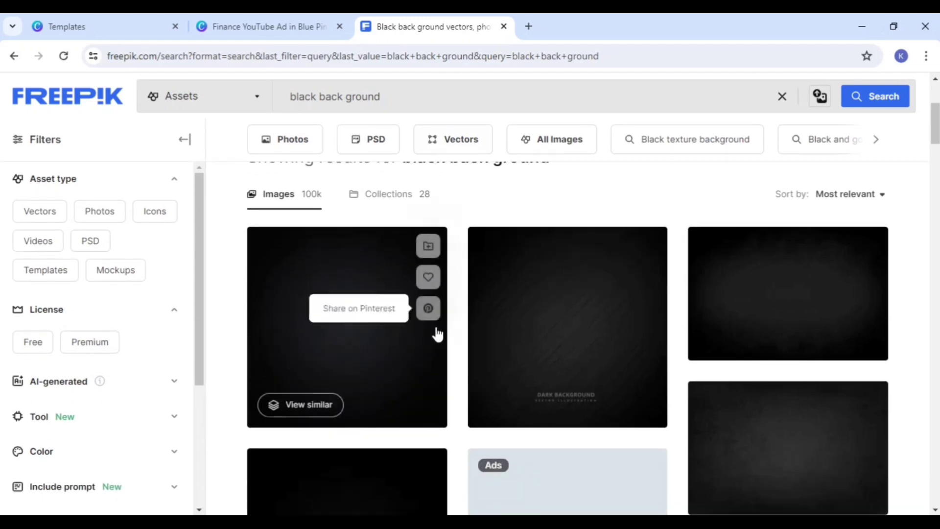
scroll(401, 335, "down", 3)
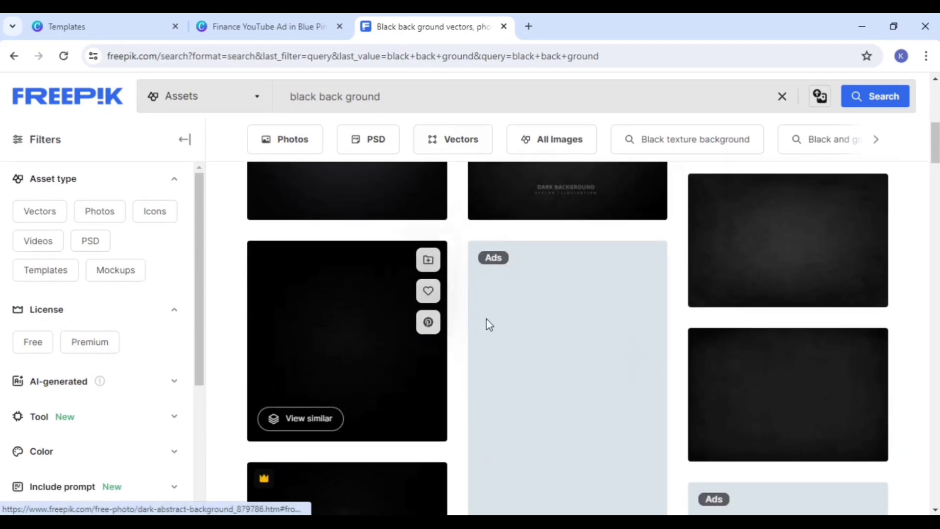
scroll(486, 323, "down", 3)
scroll(467, 326, "down", 1)
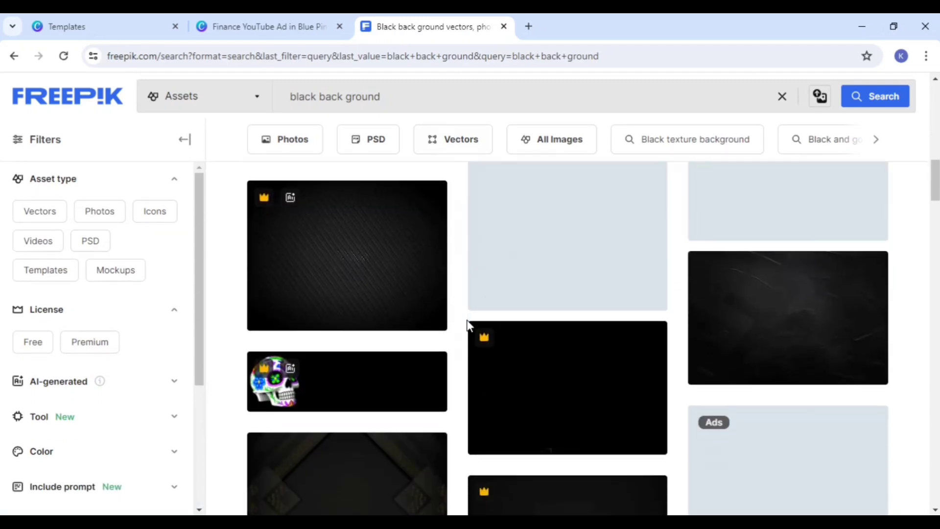
scroll(415, 380, "down", 3)
scroll(413, 371, "down", 5)
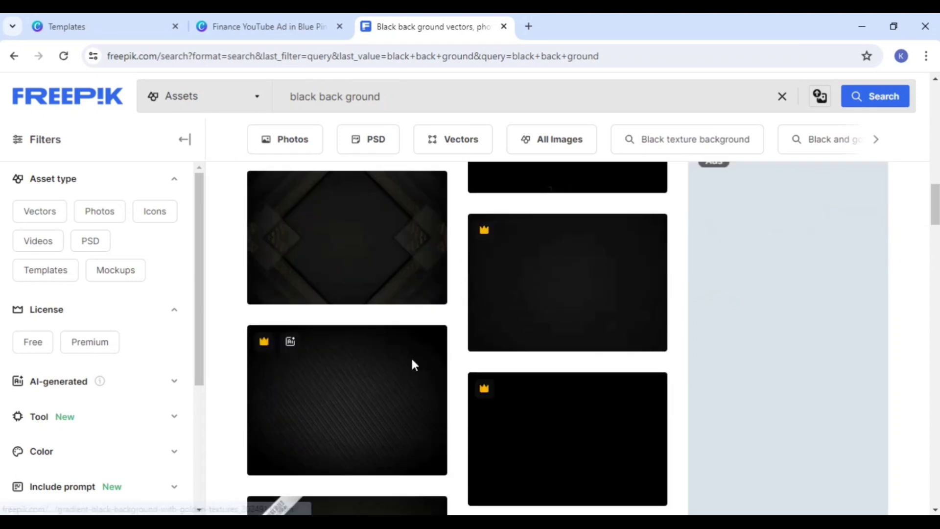
scroll(411, 377, "down", 3)
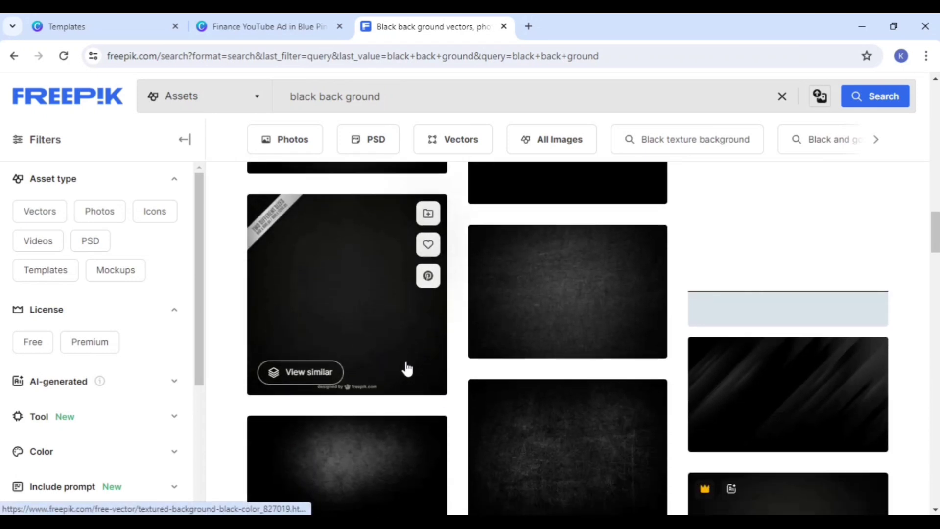
scroll(567, 314, "up", 2)
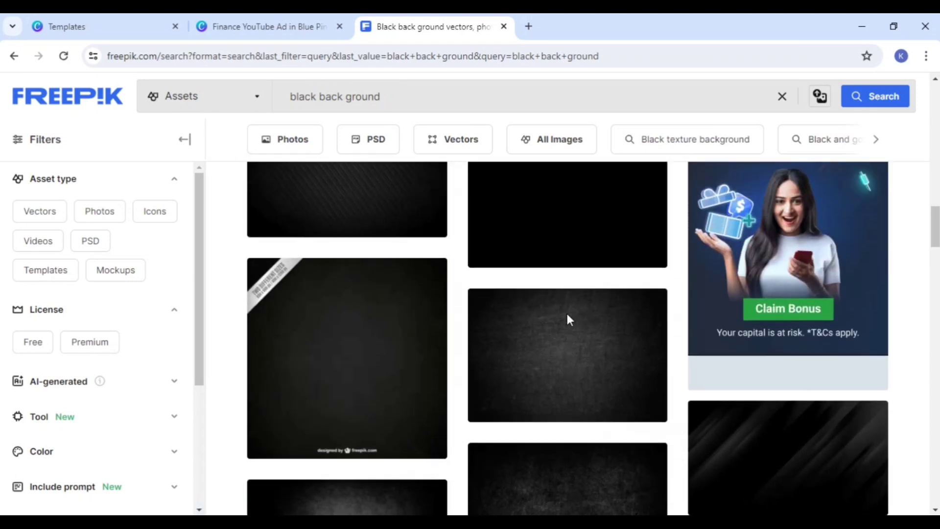
scroll(566, 314, "down", 2)
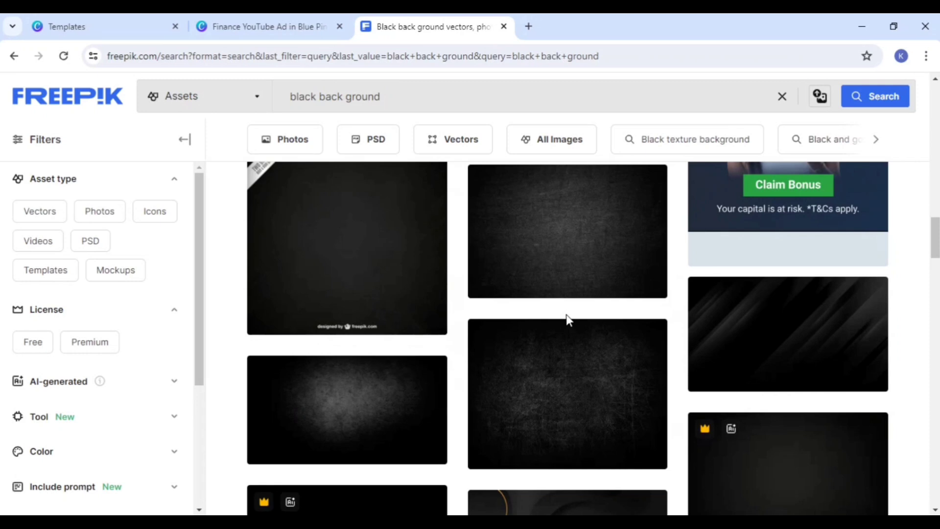
left_click(559, 310)
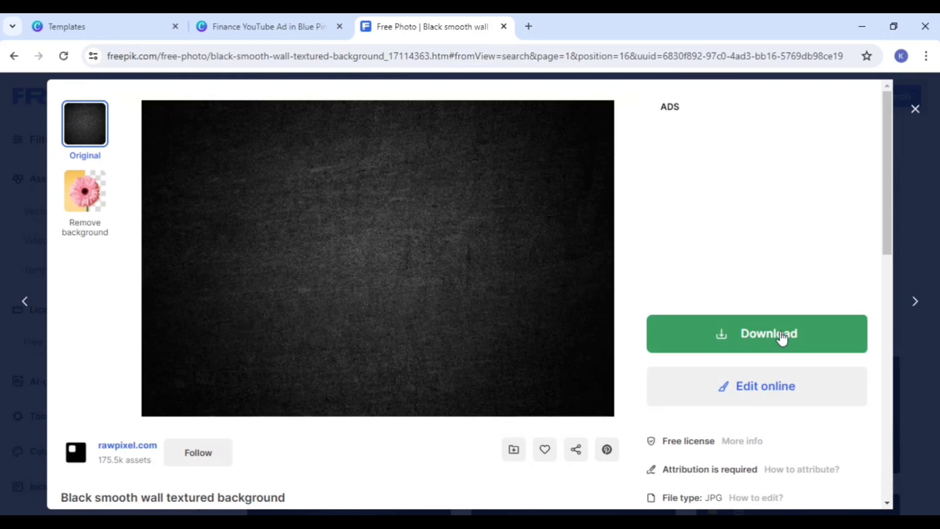
Step: Download the Black smooth wall textured background photo with the free licence and dismiss the attribution notice
left_click(782, 337)
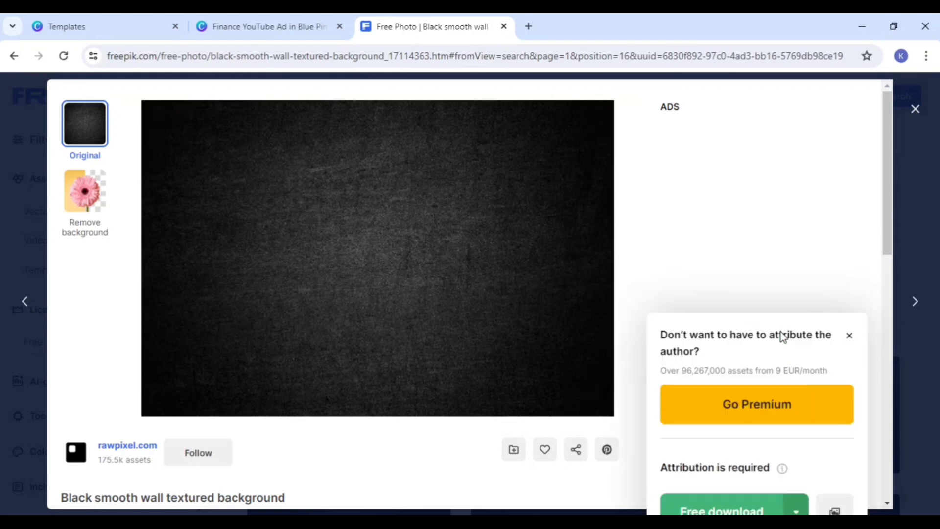
left_click(730, 507)
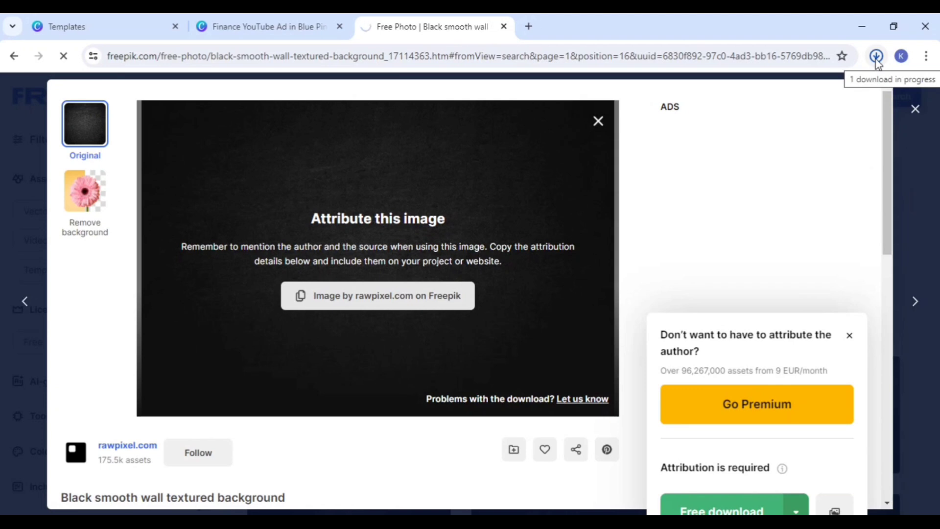
left_click(598, 121)
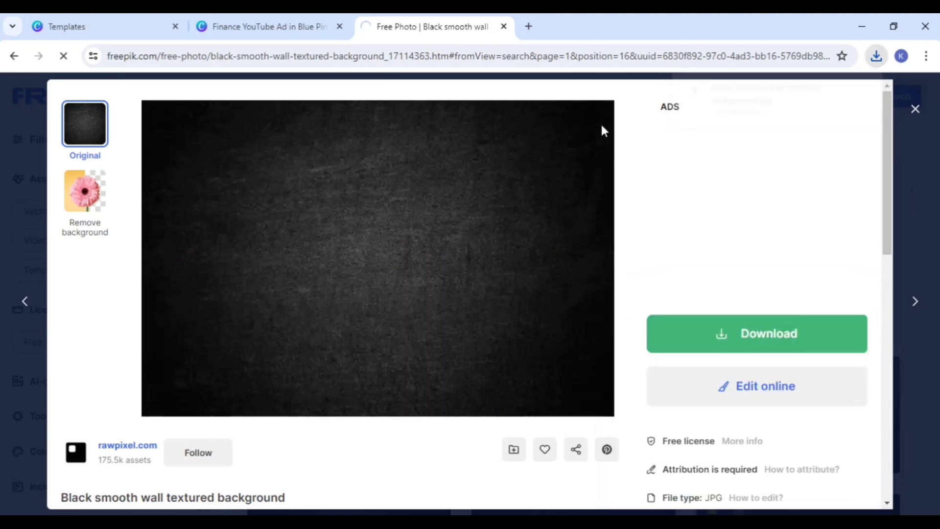
Step: Switch back to the Canva YouTube ad design and upload the downloaded black-smooth-wall-textured-background image
left_click(247, 23)
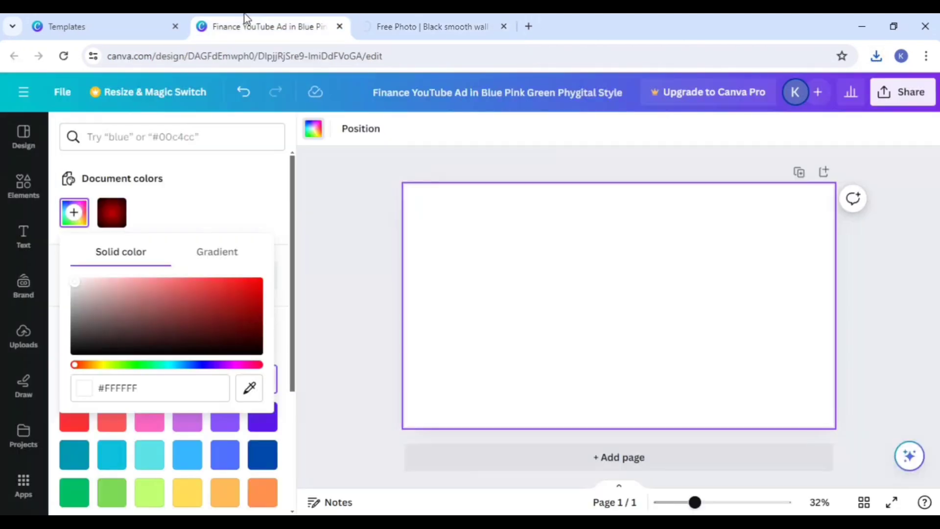
left_click(472, 274)
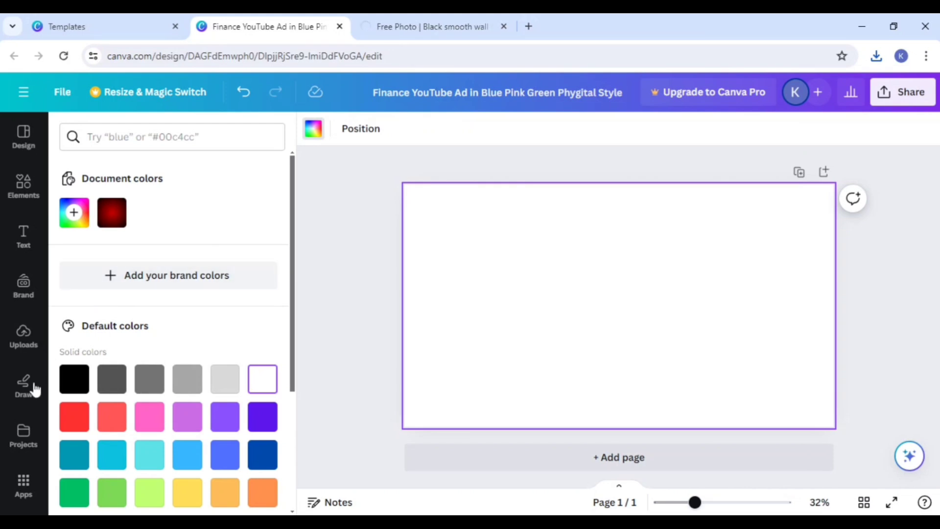
left_click(20, 348)
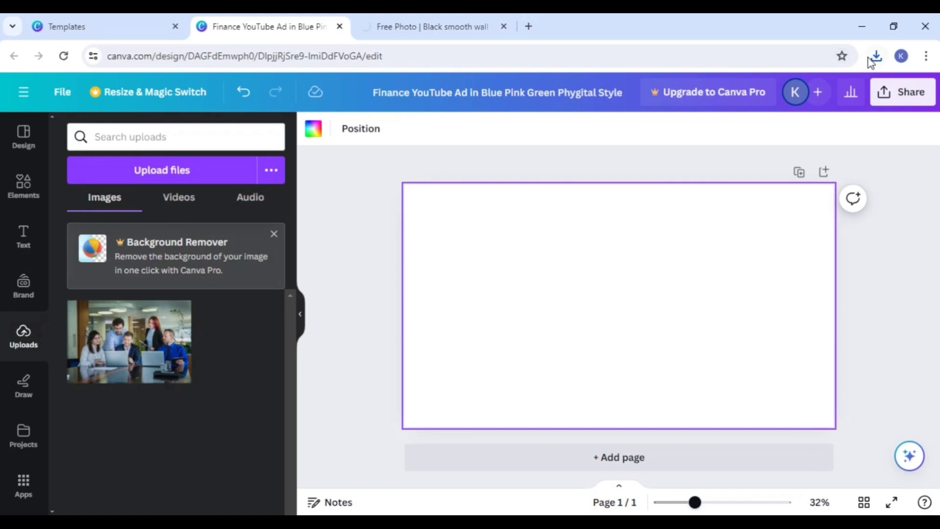
left_click(150, 175)
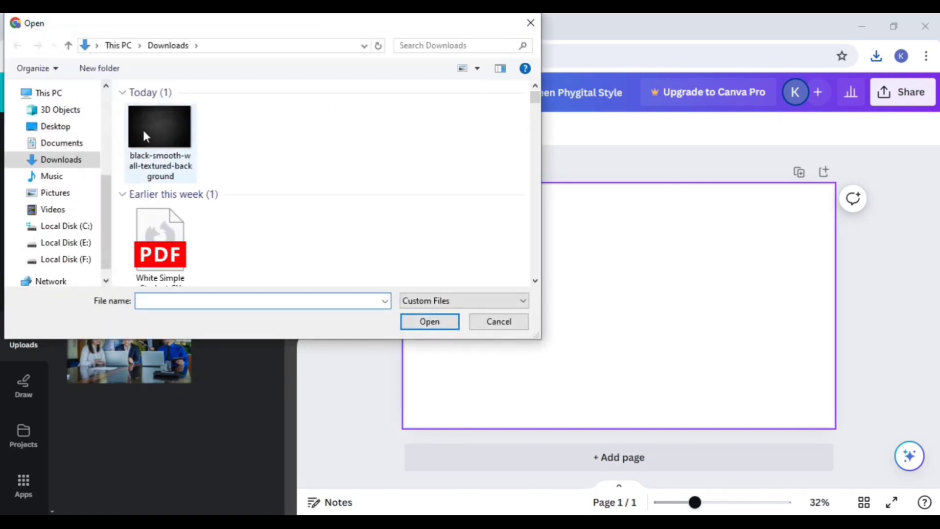
left_click(143, 129)
left_click(439, 325)
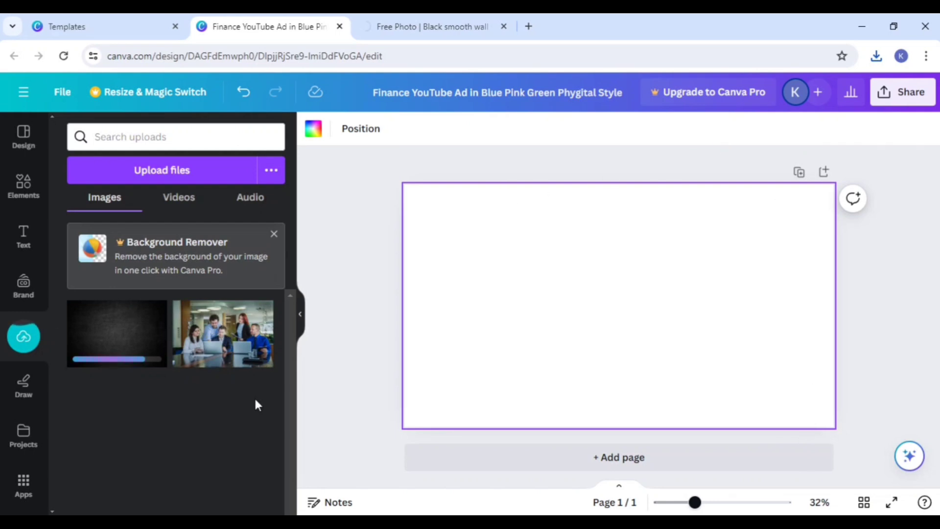
Step: Place the uploaded black textured image on the blank page and set it as the page background
left_click(106, 341)
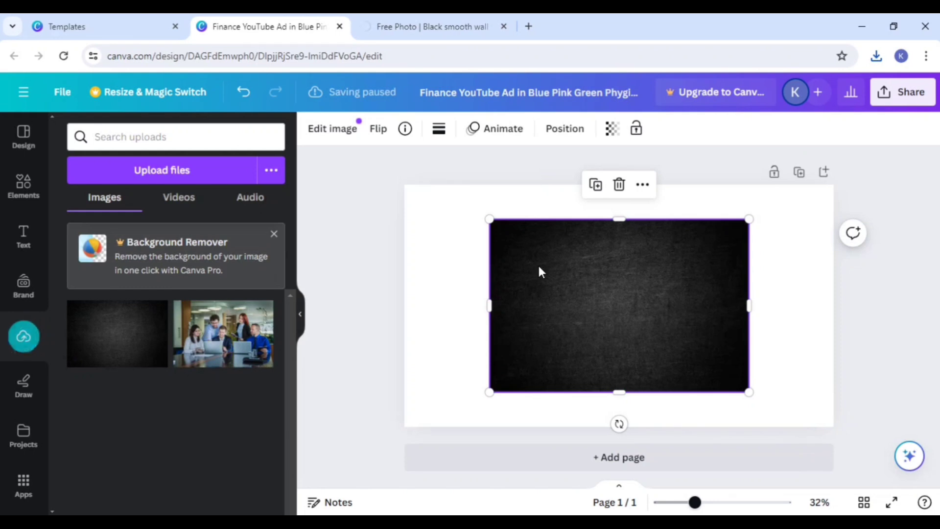
left_click_drag(489, 219, 431, 191)
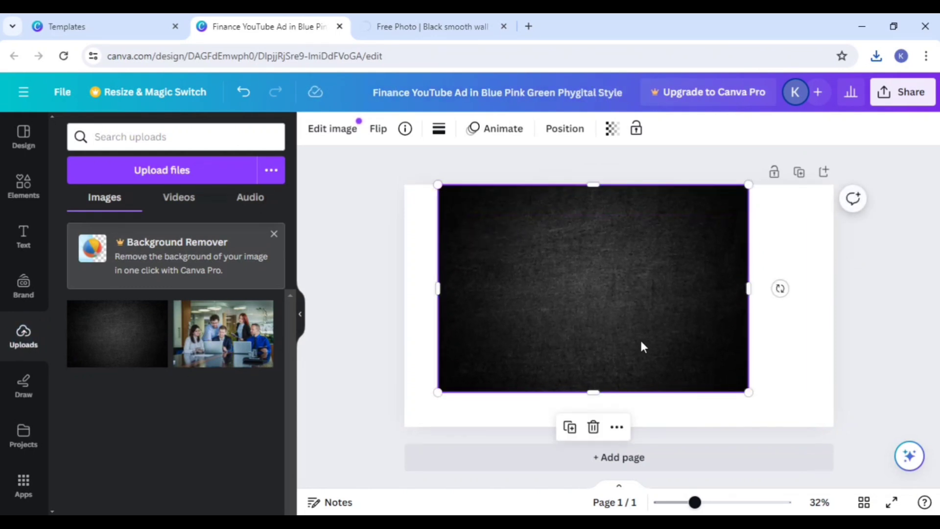
right_click(562, 284)
mouse_move(567, 287)
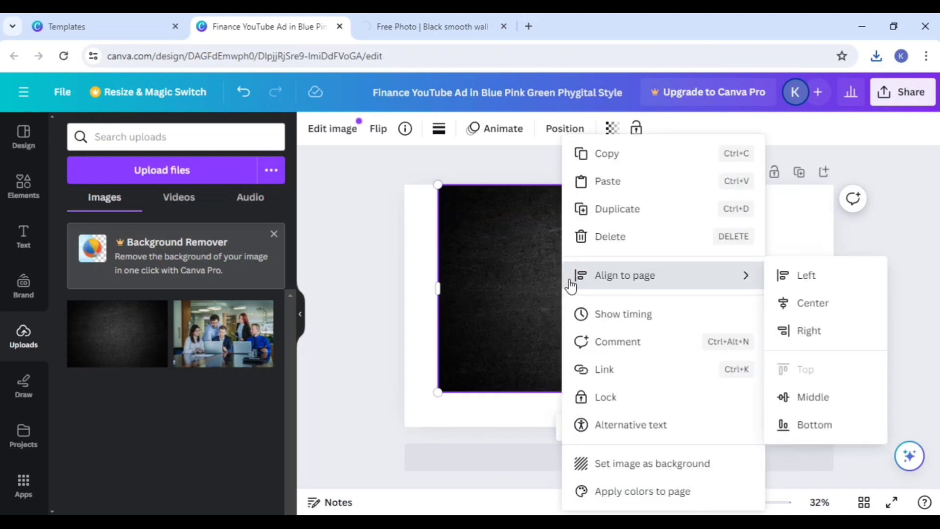
left_click(630, 469)
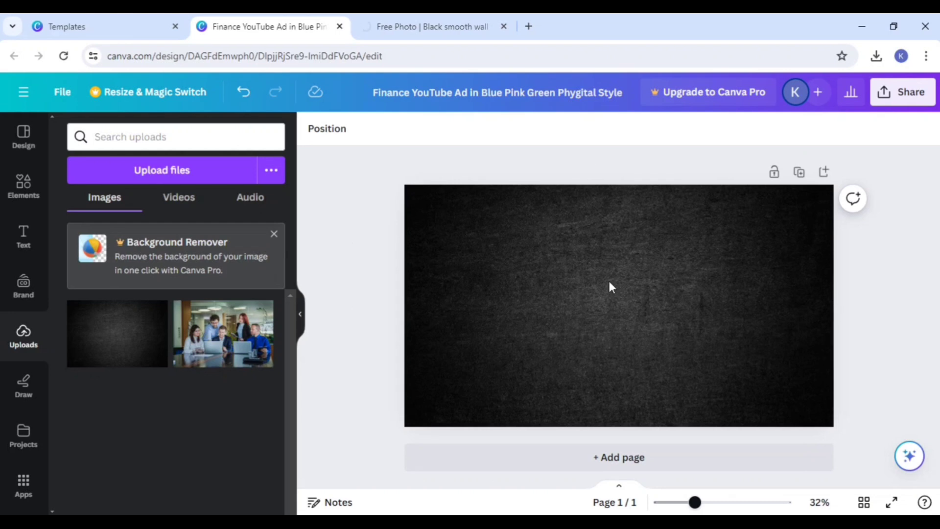
Step: Add a heading to the middle of the page with the text "Before"
left_click(23, 242)
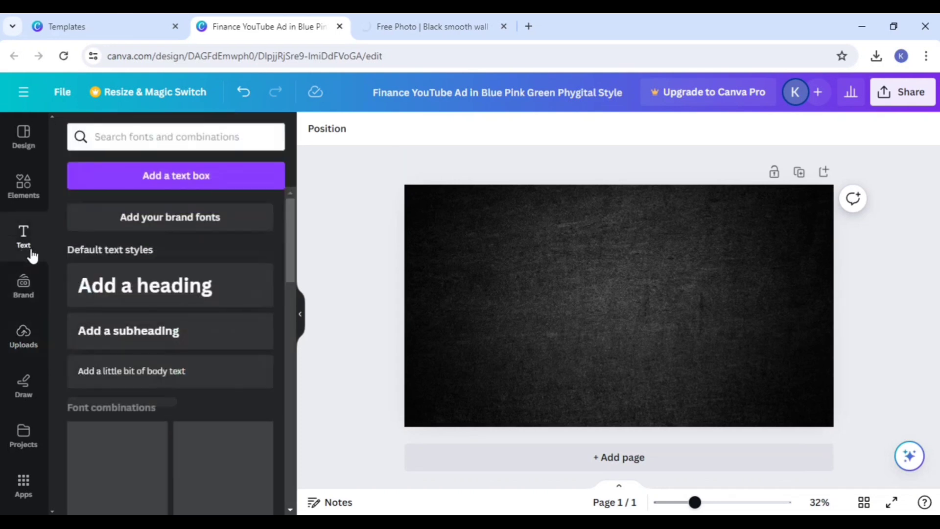
left_click(215, 289)
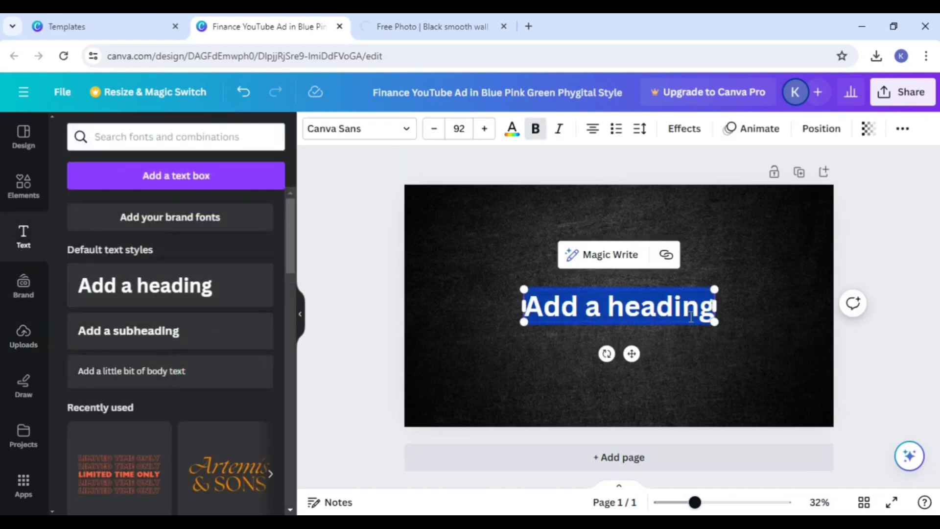
key("BackSpace")
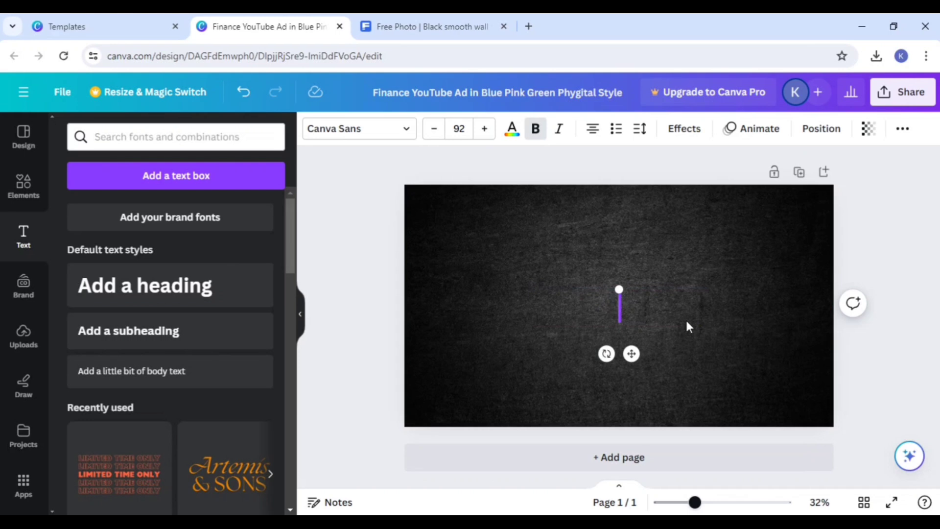
type("B")
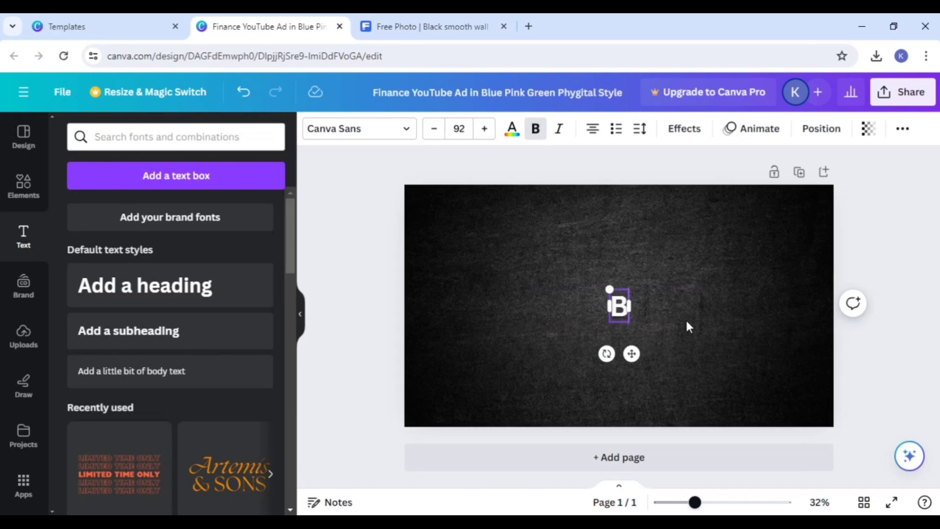
type("efo")
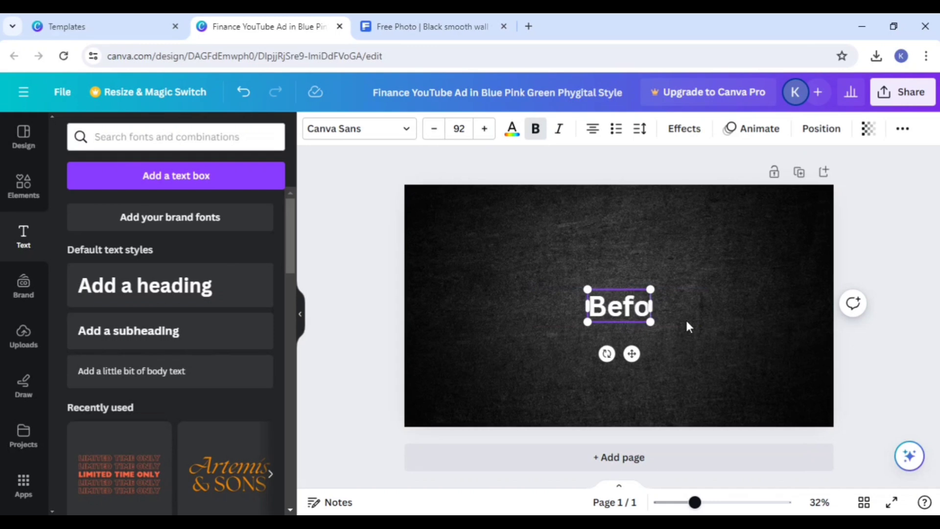
type("re")
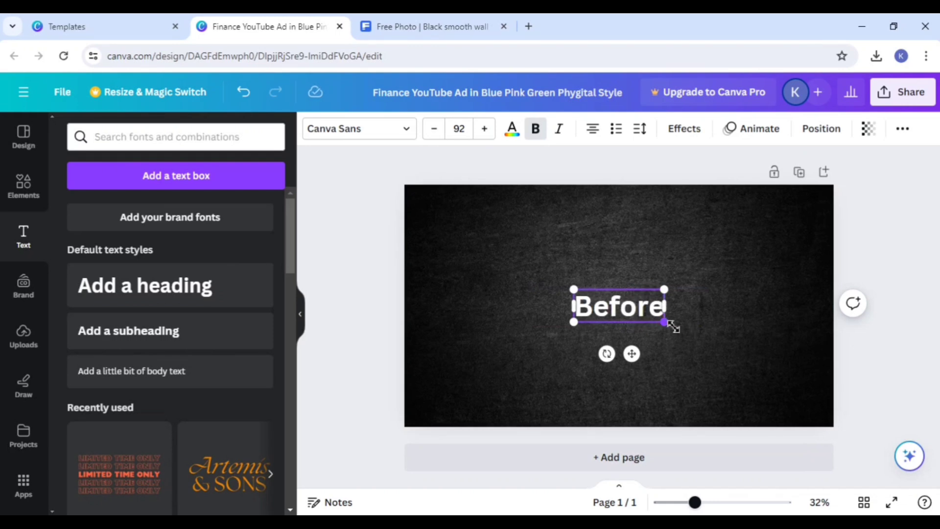
left_click(749, 308)
Step: Duplicate the "Before" heading, offset the copy beside the original, and change the copy's text to "After"
left_click(630, 306)
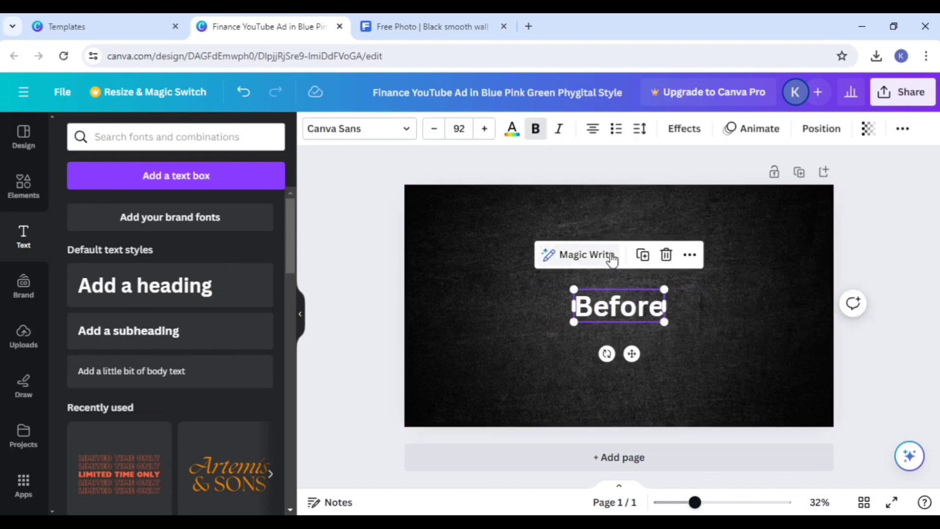
left_click(643, 256)
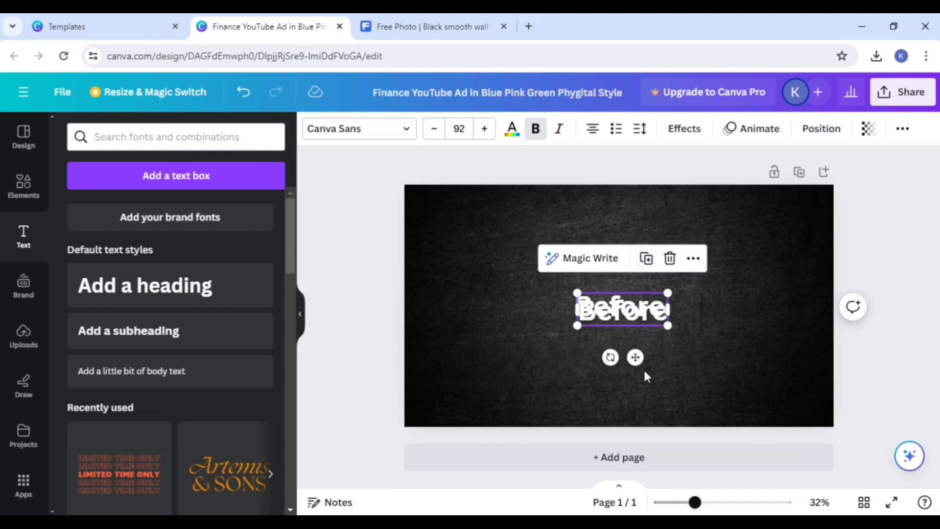
left_click_drag(633, 355, 715, 346)
double_click(736, 297)
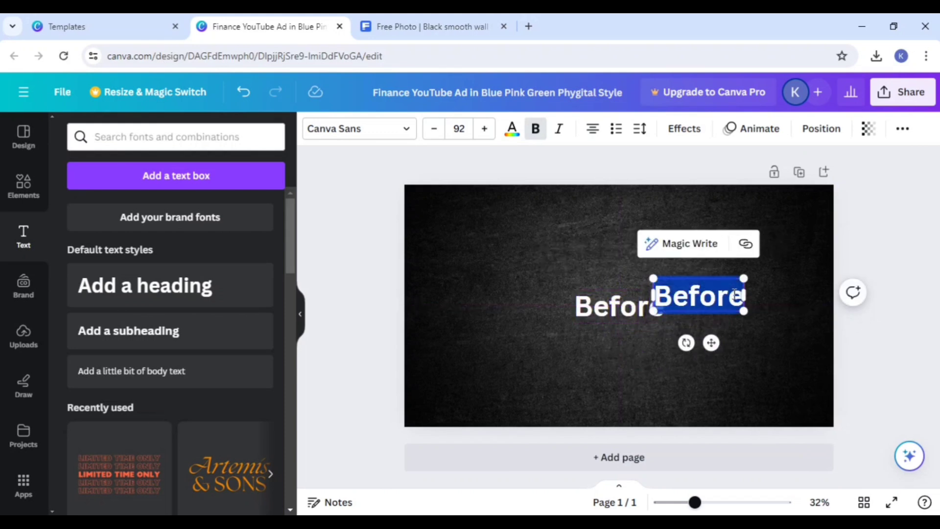
key("BackSpace")
type("A")
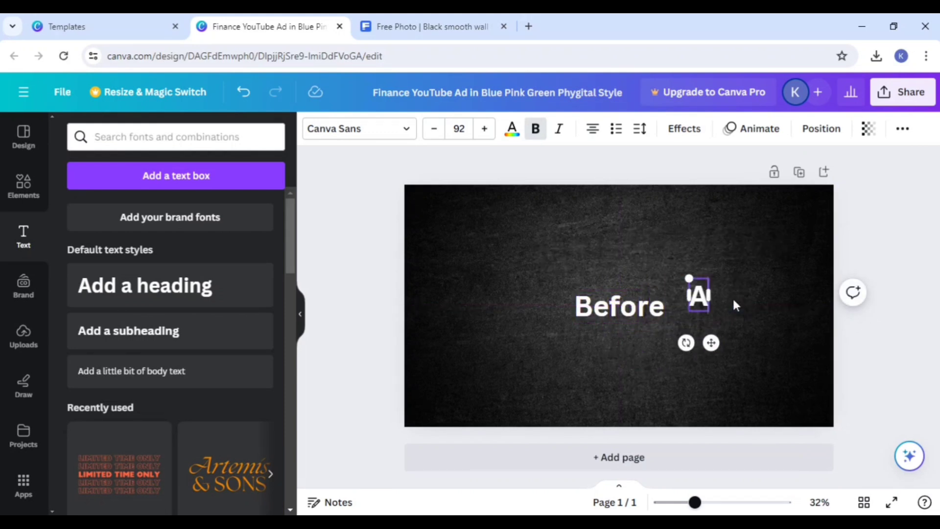
type("fter")
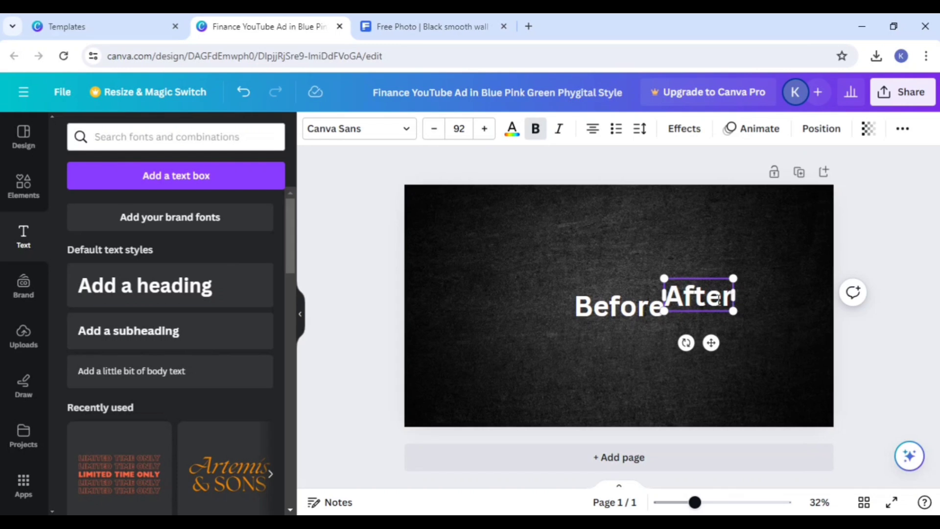
Step: Arrange "Before" on the upper left half of the page and "After" level with it on the right half
left_click_drag(601, 309, 478, 255)
left_click_drag(651, 292, 669, 250)
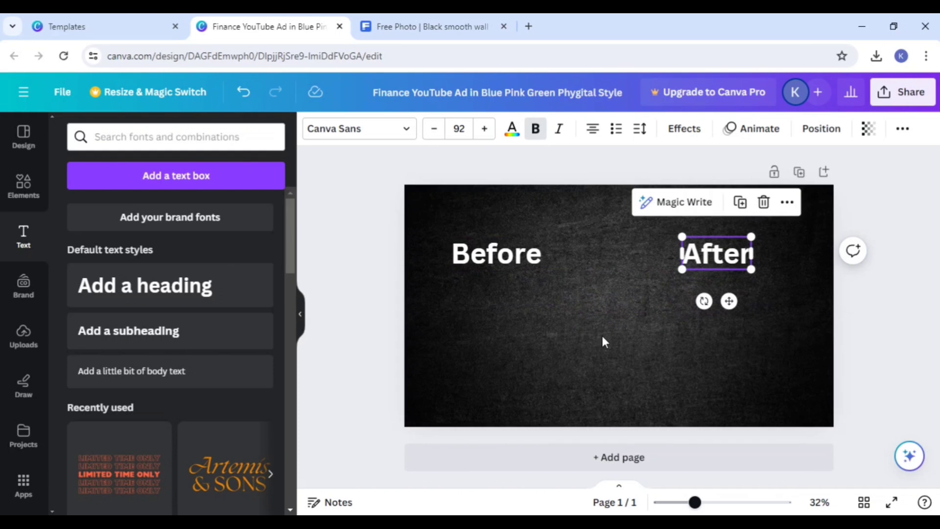
left_click(621, 348)
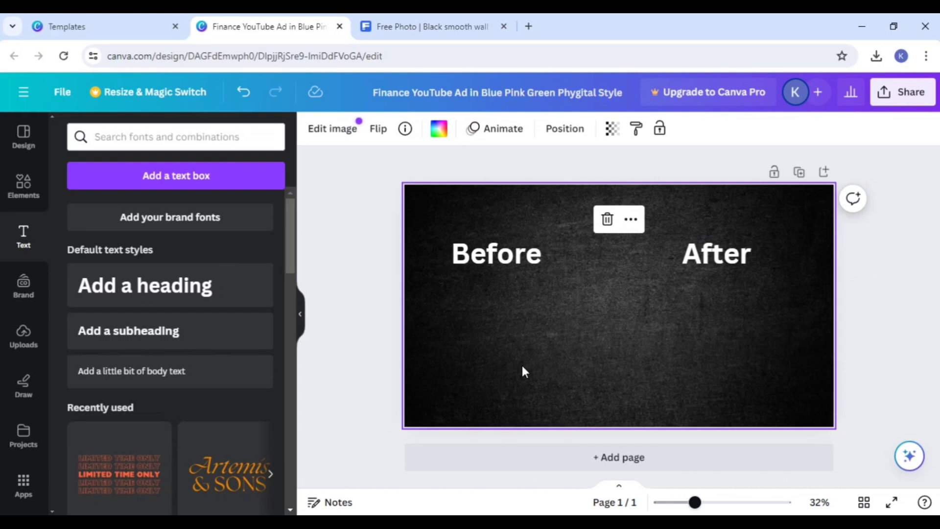
Step: Search the design elements for "emoji" and show all the graphics results
left_click(31, 198)
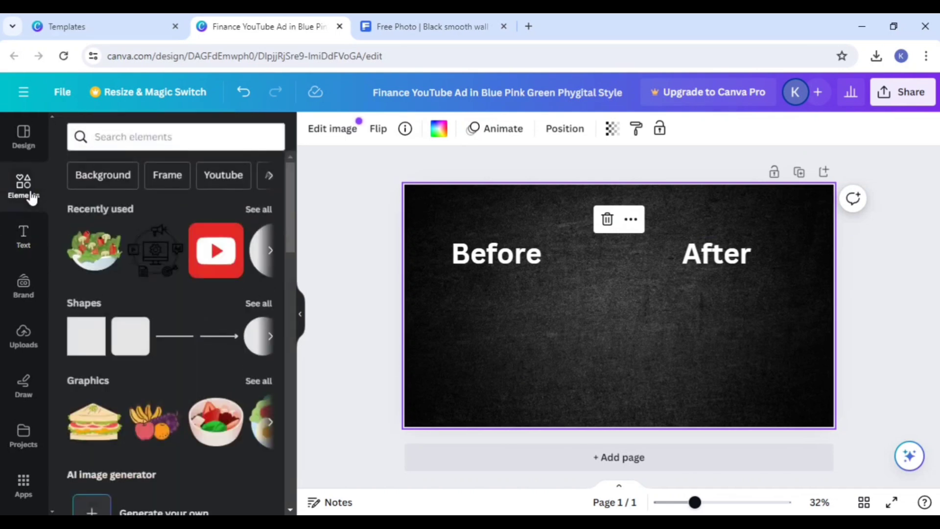
left_click(109, 134)
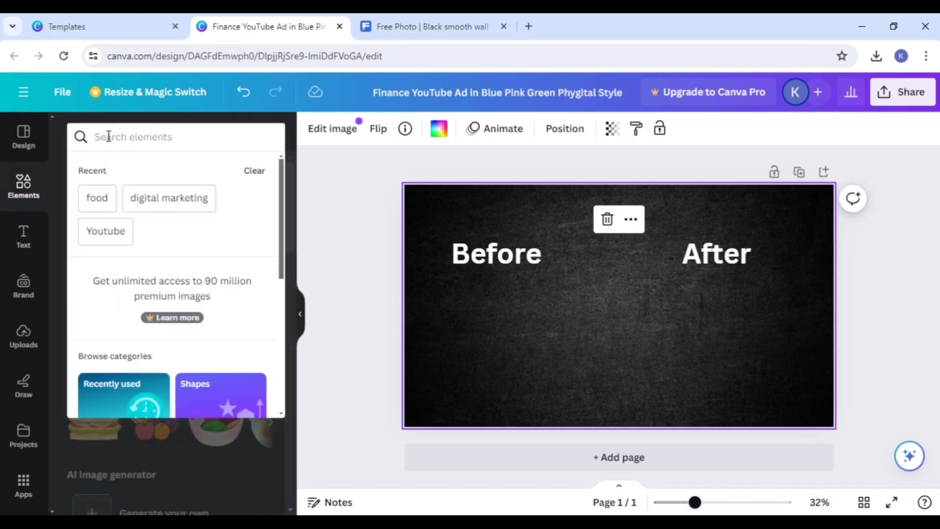
type("e")
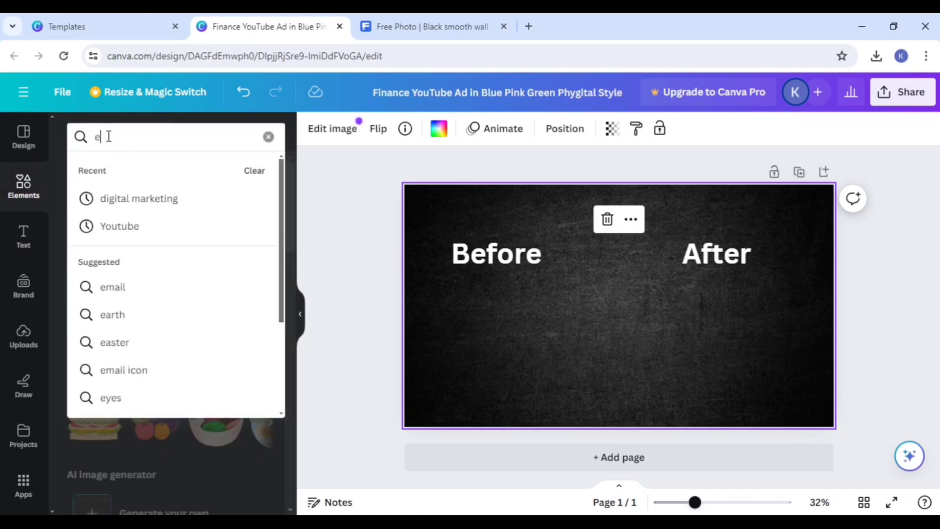
type("mo")
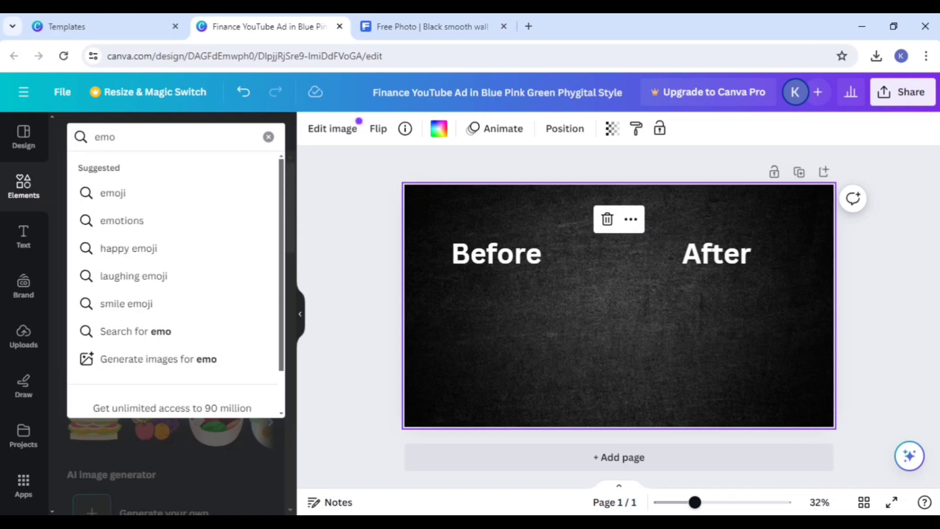
left_click(171, 191)
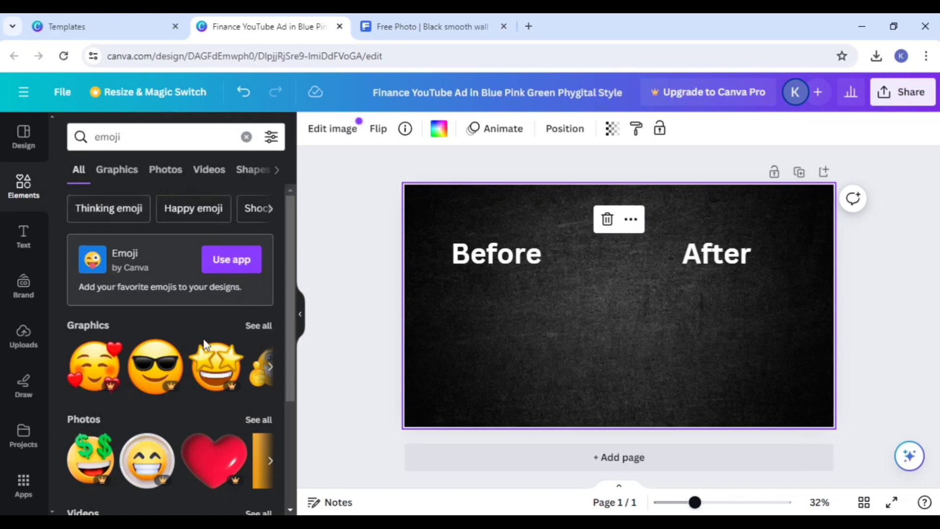
left_click(255, 326)
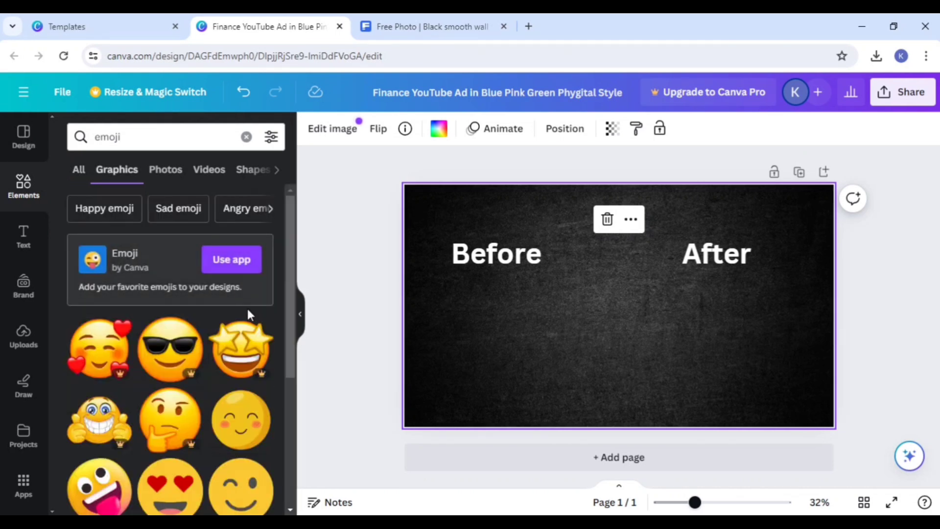
Step: Add the yellow sad emoji with closed eyes, place it below "Before" and shrink it to about half size
scroll(248, 309, "down", 3)
scroll(241, 314, "down", 5)
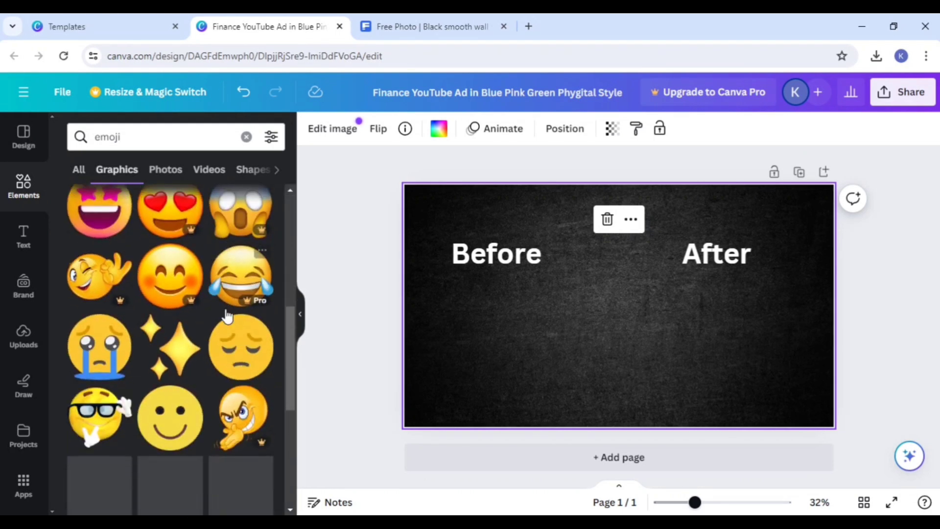
left_click(236, 337)
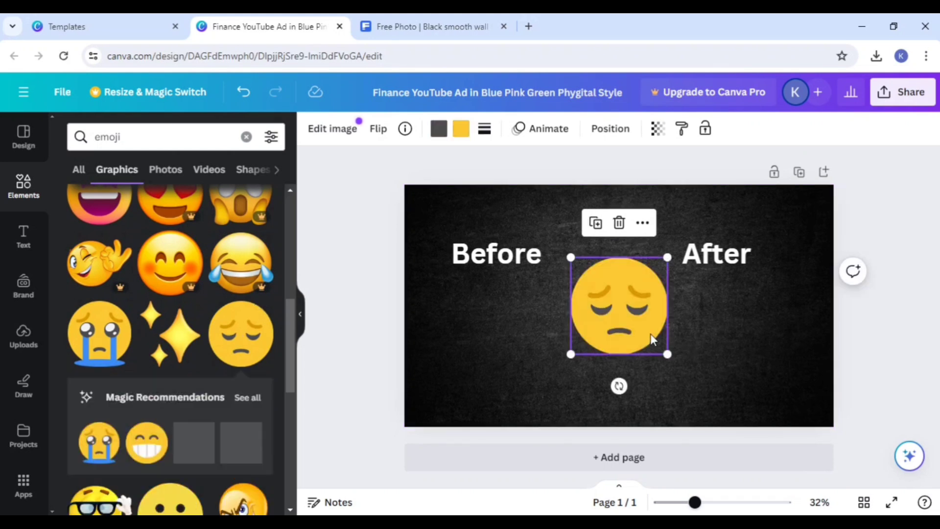
left_click_drag(641, 325, 543, 364)
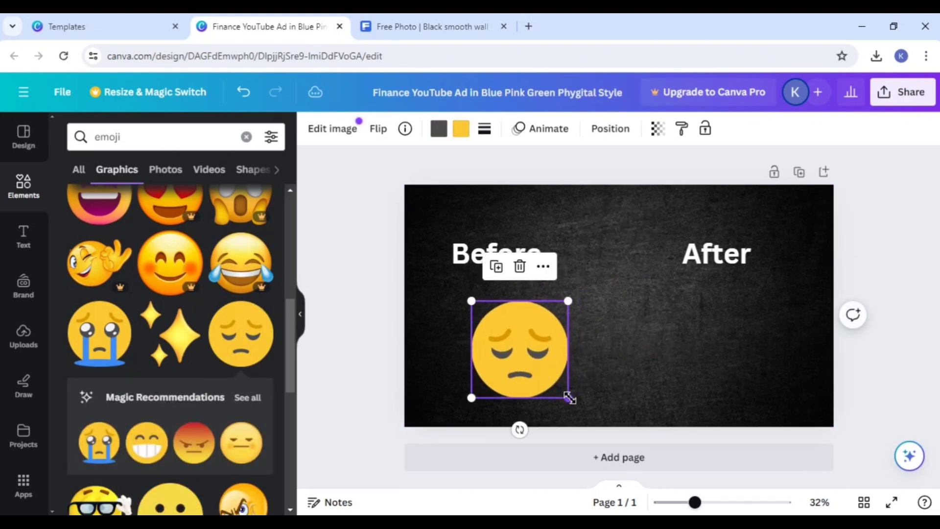
left_click_drag(570, 397, 522, 374)
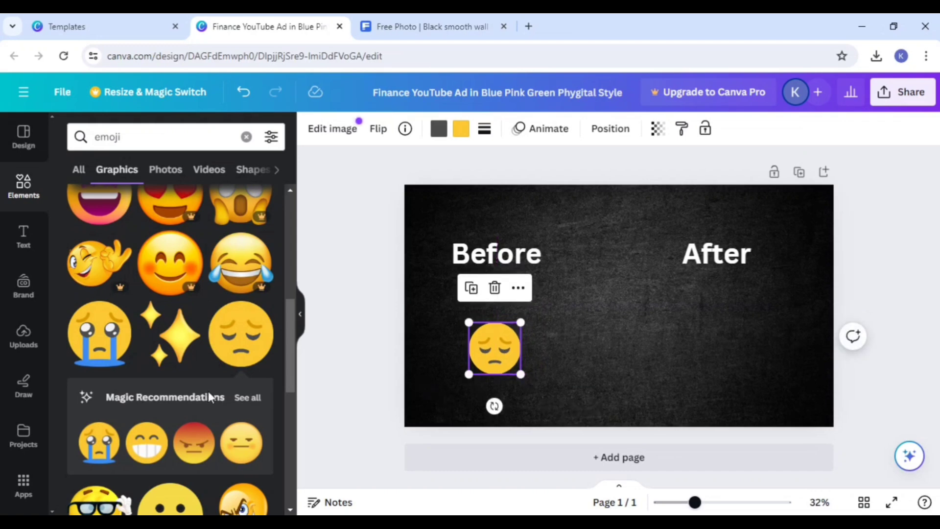
Step: Add the orange smirking emoji with black sunglasses and place it below the "After" heading
scroll(206, 389, "down", 4)
scroll(206, 385, "down", 8)
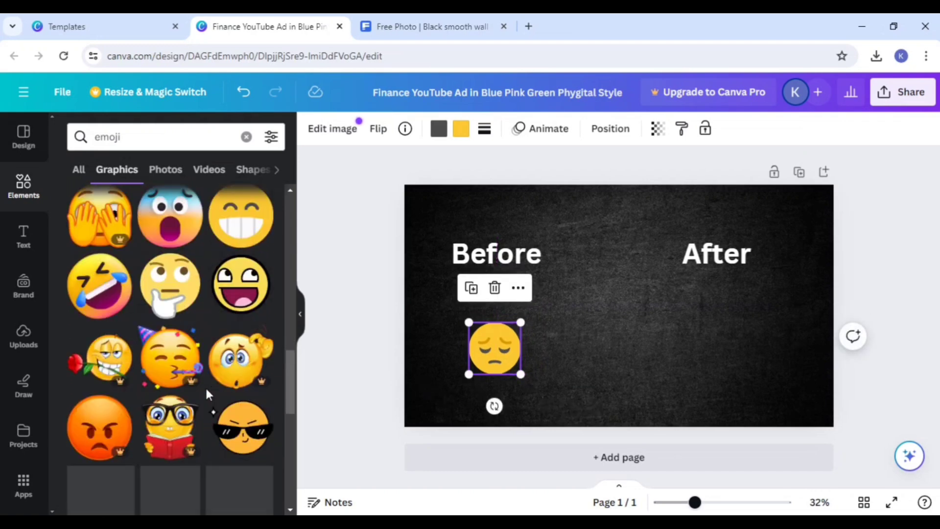
left_click(238, 341)
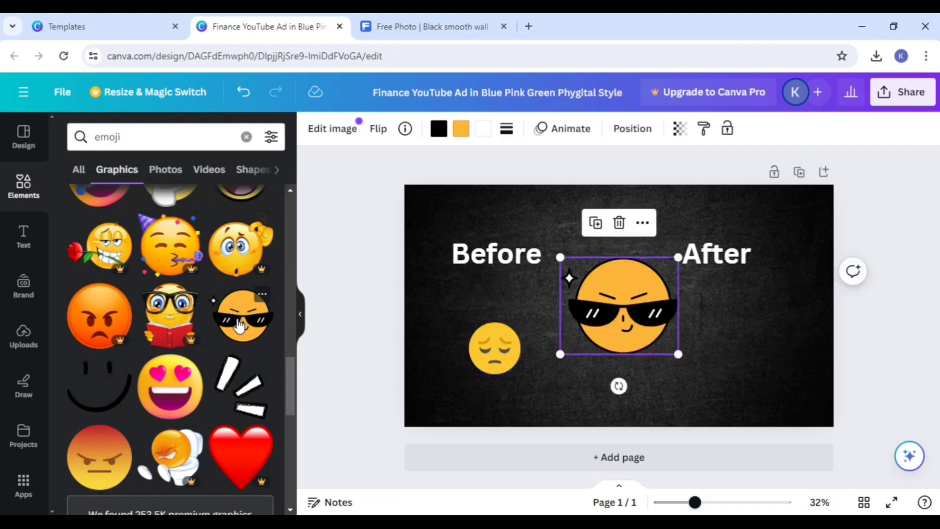
left_click_drag(604, 324, 725, 358)
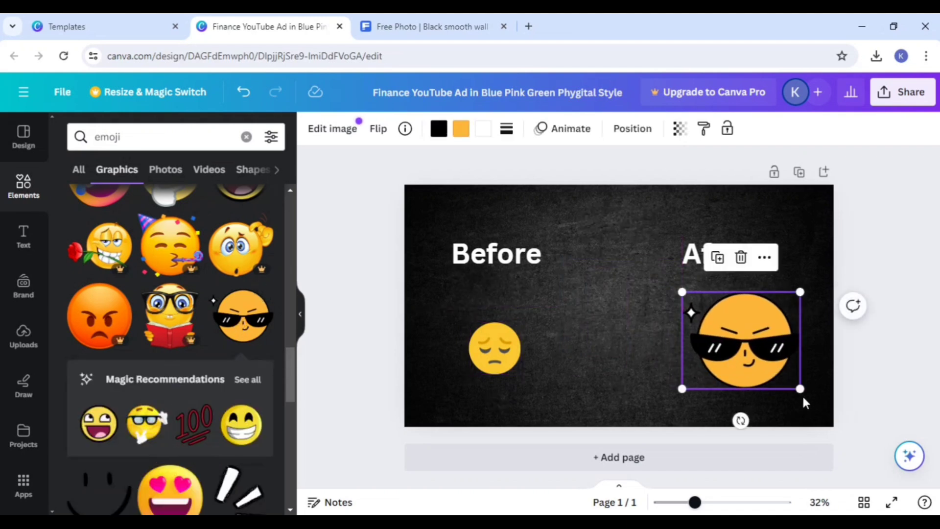
Step: Shrink the sunglasses emoji to about half size and move both emojis lower on the page beneath their headings
left_click_drag(799, 387, 744, 362)
left_click(656, 358)
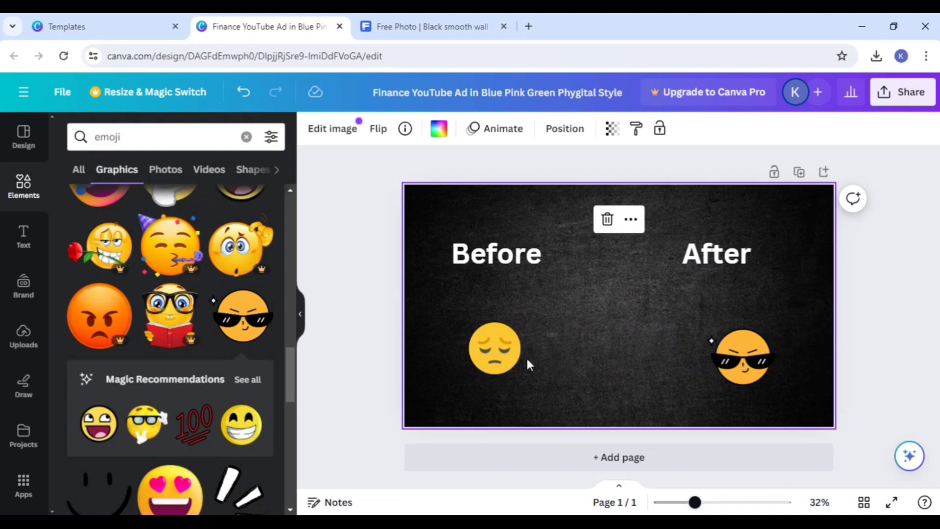
left_click_drag(493, 358, 489, 383)
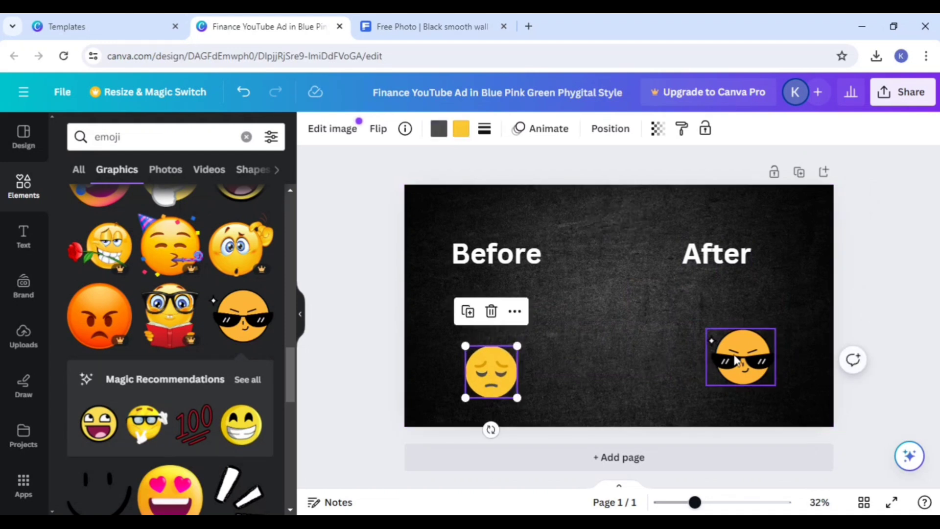
left_click_drag(734, 353, 744, 370)
left_click(524, 315)
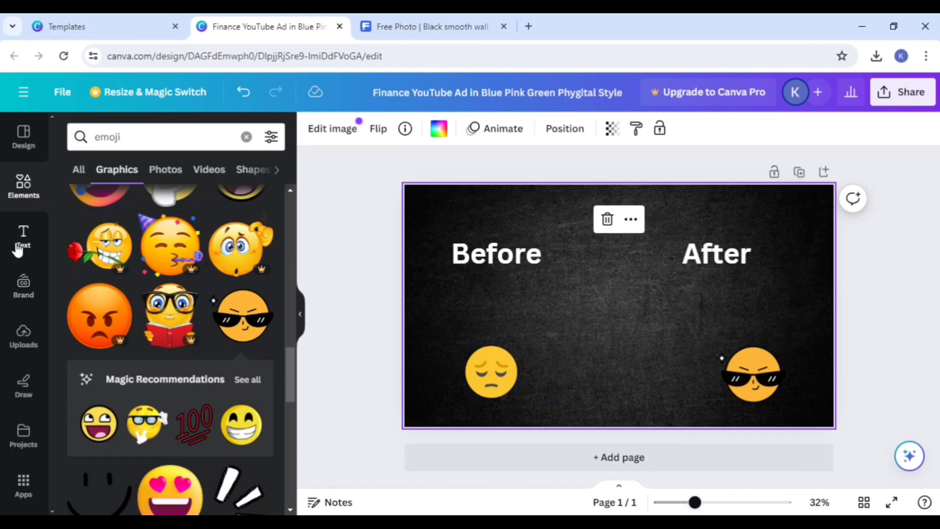
Step: Add a square shape, widen it into a rectangle and fill it with white
left_click(27, 190)
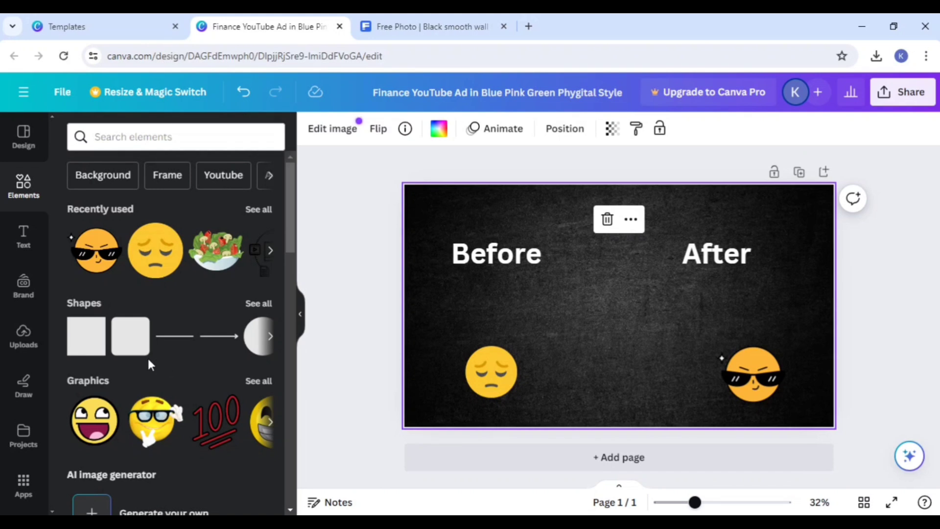
left_click(93, 349)
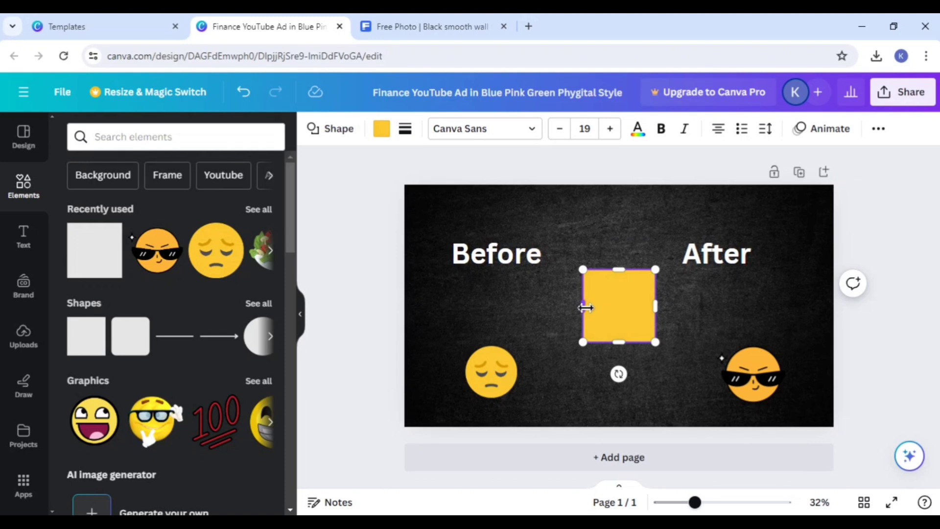
left_click_drag(583, 306, 536, 308)
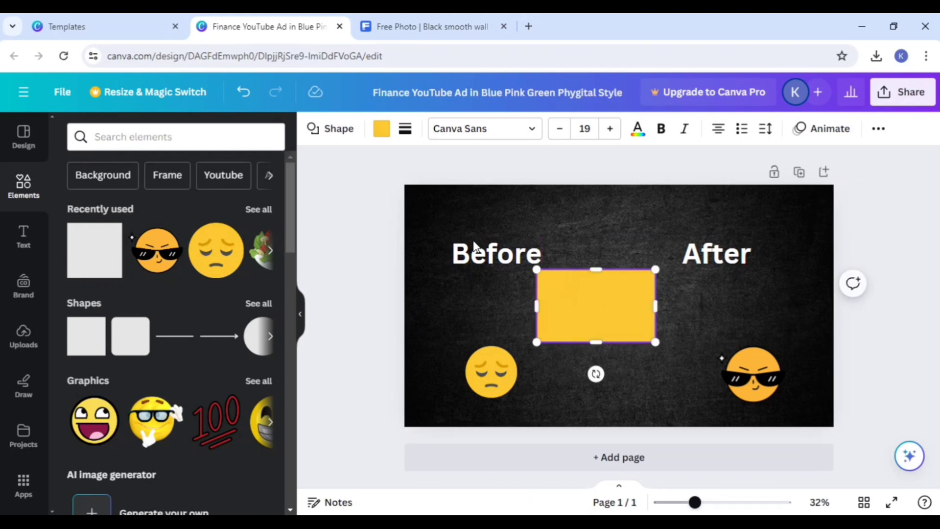
left_click(381, 129)
left_click(83, 255)
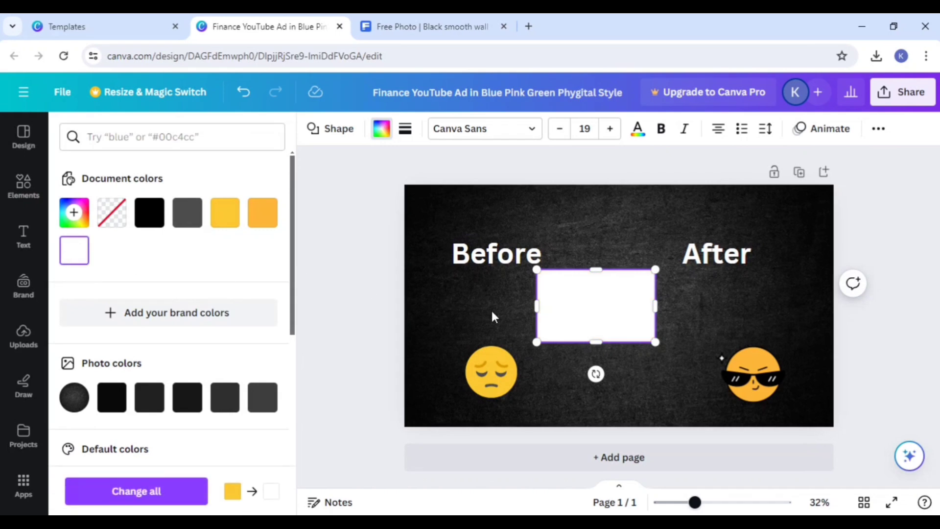
Step: Place the white rectangle just above the sad emoji and raise the "Before" heading clear above it
left_click_drag(566, 316, 480, 316)
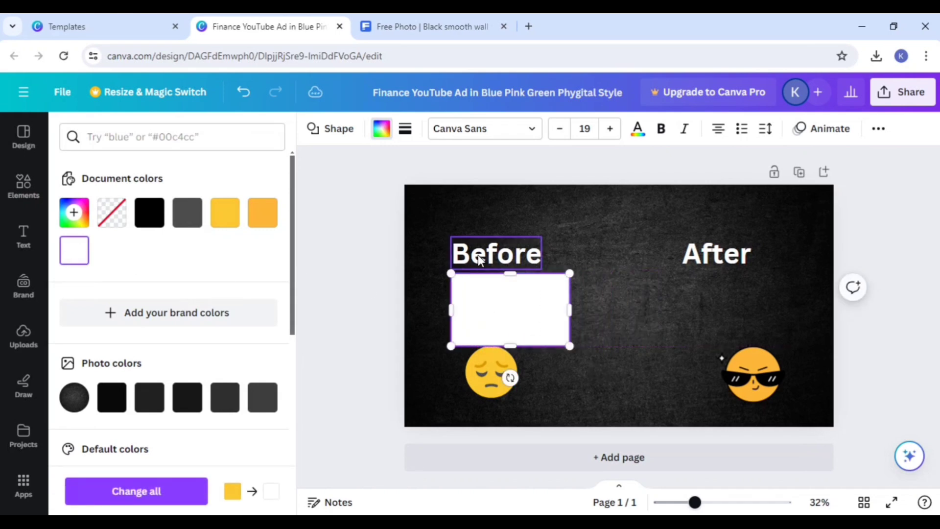
left_click_drag(495, 254, 510, 221)
left_click_drag(497, 304, 493, 298)
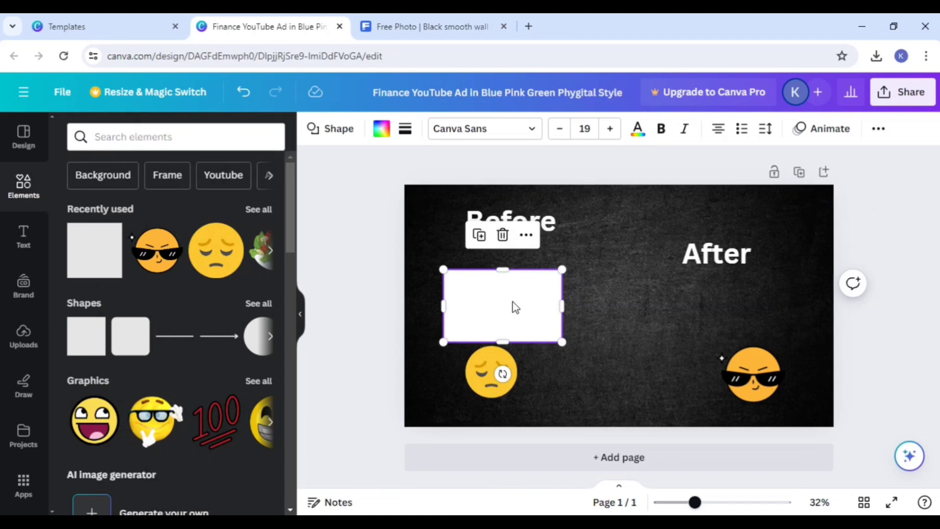
Step: Add a heading that reads "Views", with its spelling corrected, just below the white rectangle
left_click(22, 245)
left_click(131, 286)
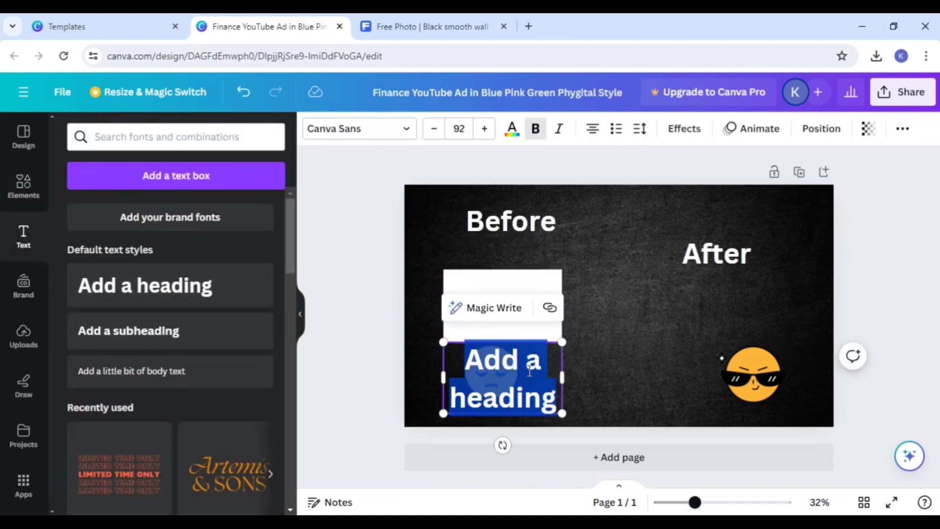
key("BackSpace")
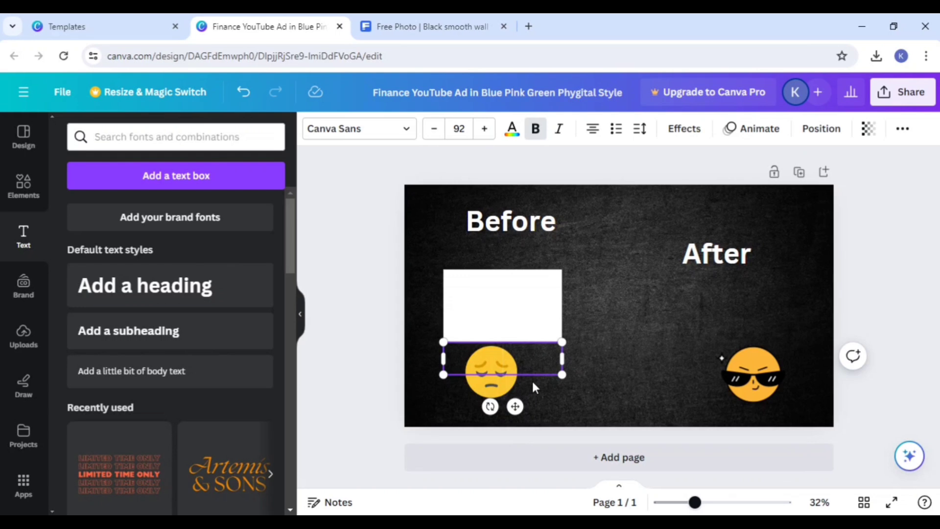
type("Viwes")
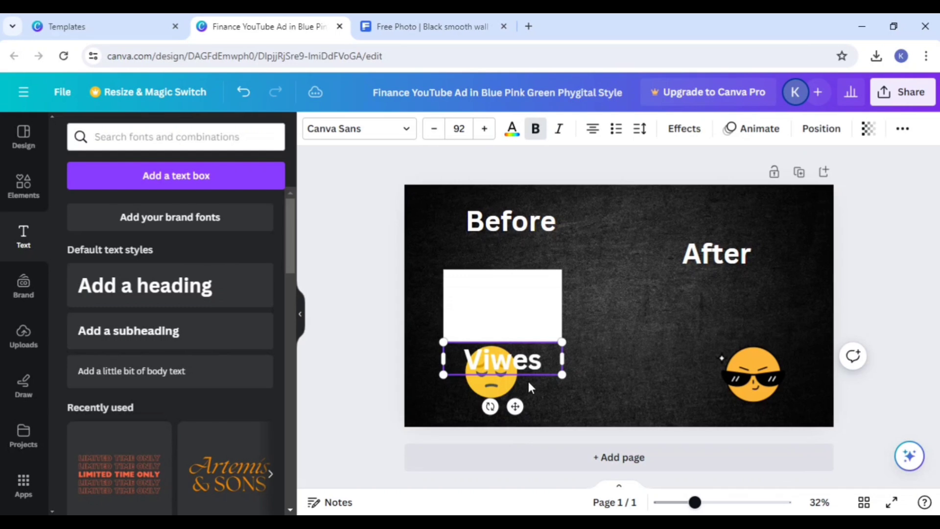
right_click(527, 367)
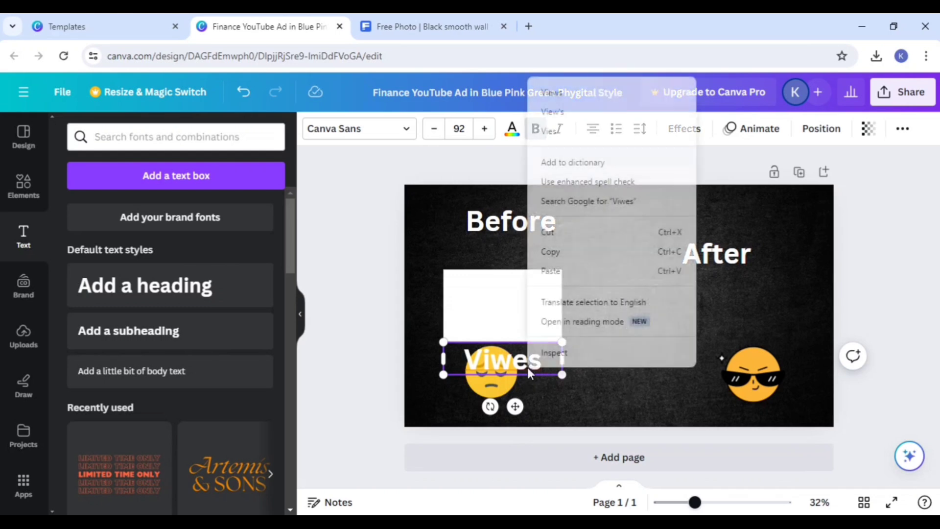
left_click(559, 95)
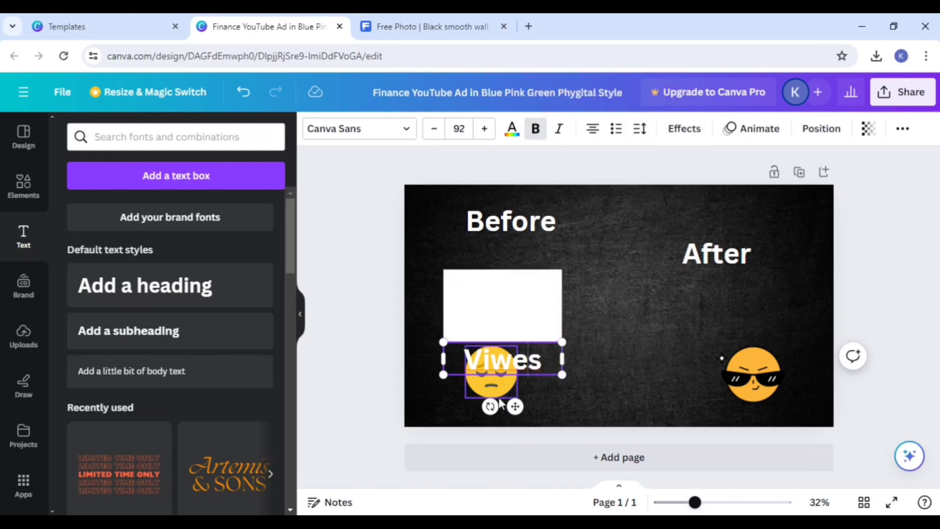
right_click(526, 365)
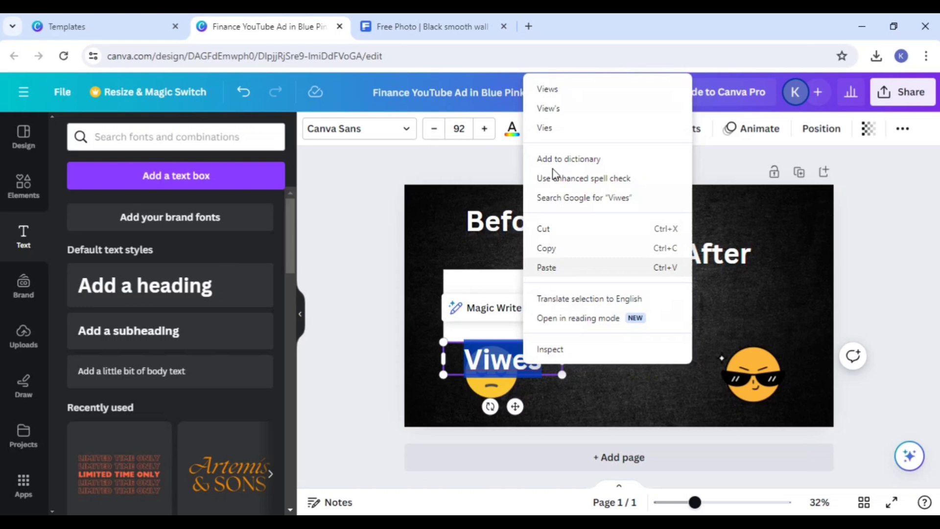
left_click(550, 93)
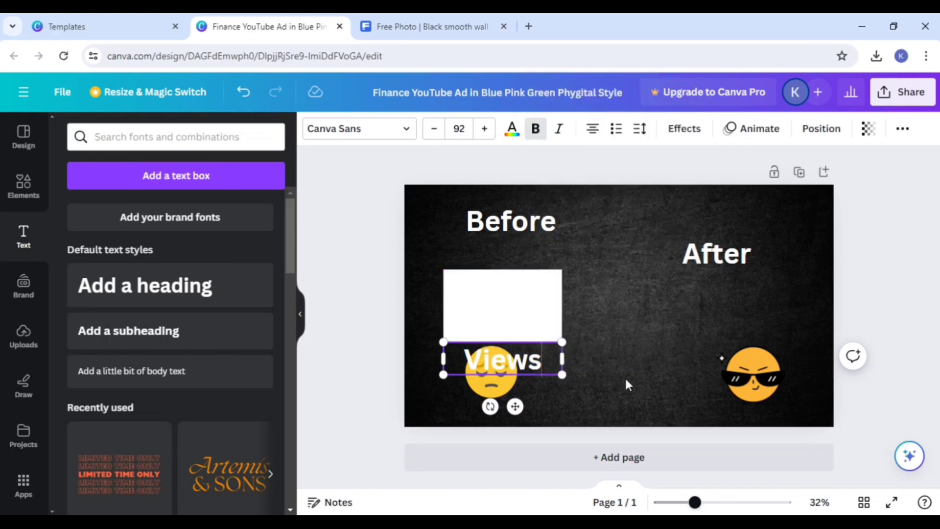
Step: Color the "Views" heading black and place it in the upper part of the white rectangle
left_click_drag(528, 368, 642, 361)
left_click(627, 259)
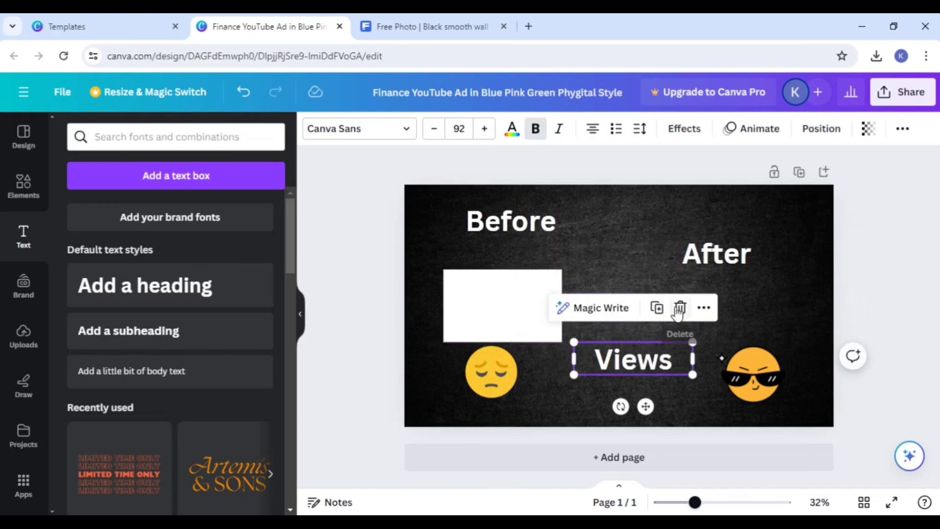
left_click(678, 309)
left_click_drag(608, 327, 686, 338)
double_click(625, 324)
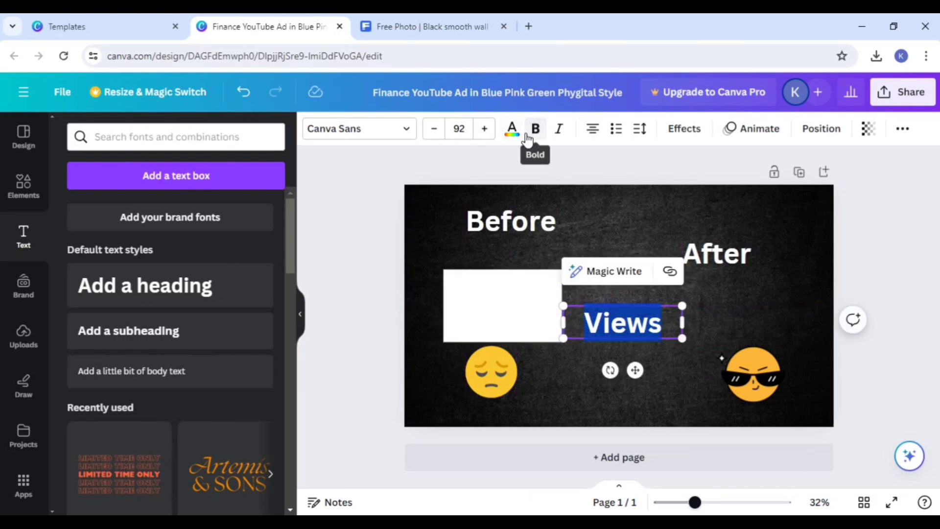
left_click(511, 130)
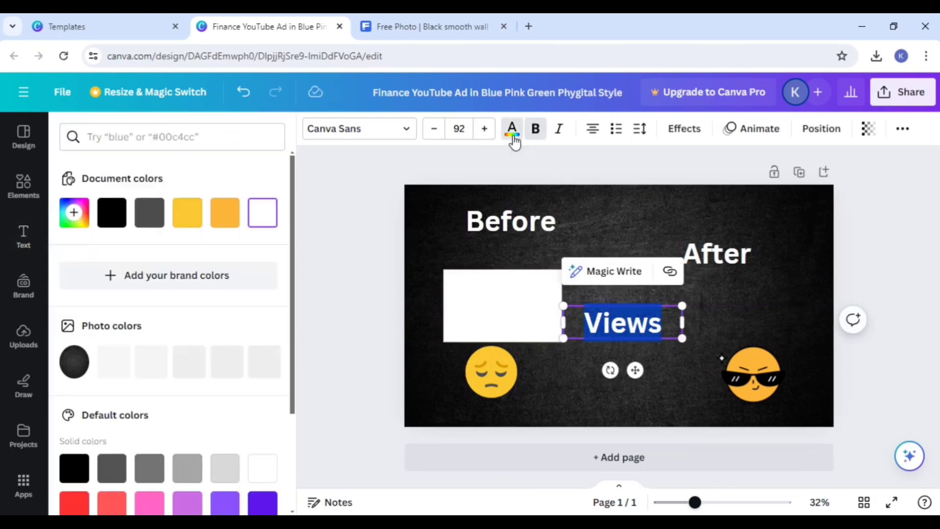
left_click(104, 214)
left_click(592, 378)
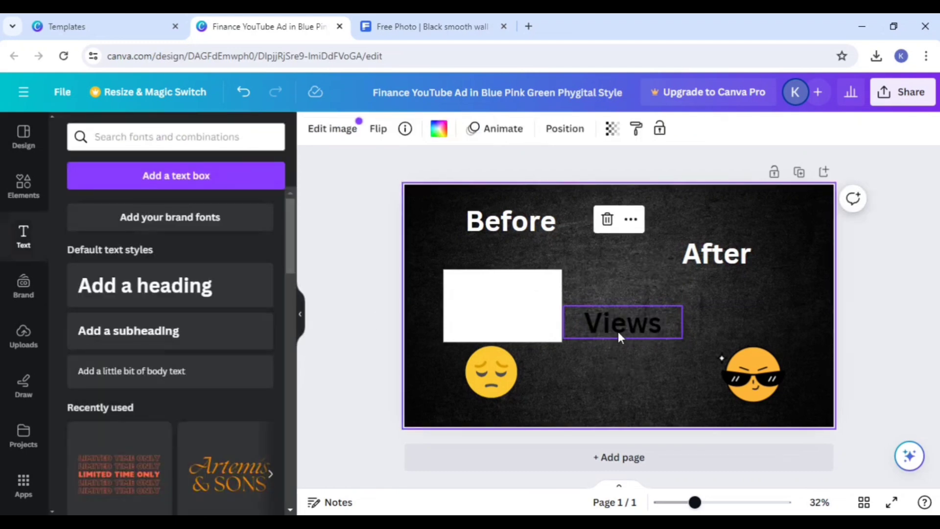
left_click_drag(617, 333, 497, 307)
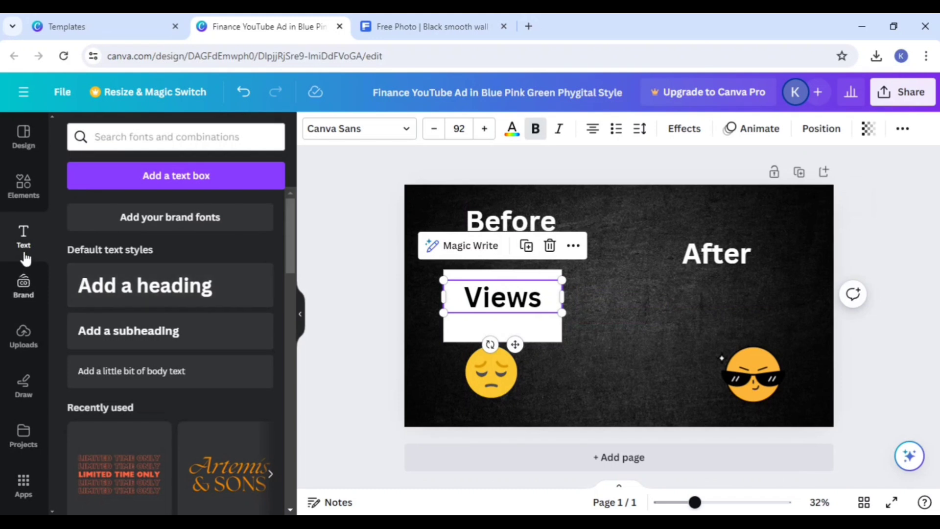
Step: Add a heading that reads "99" directly below "Views" on the white rectangle
left_click(139, 283)
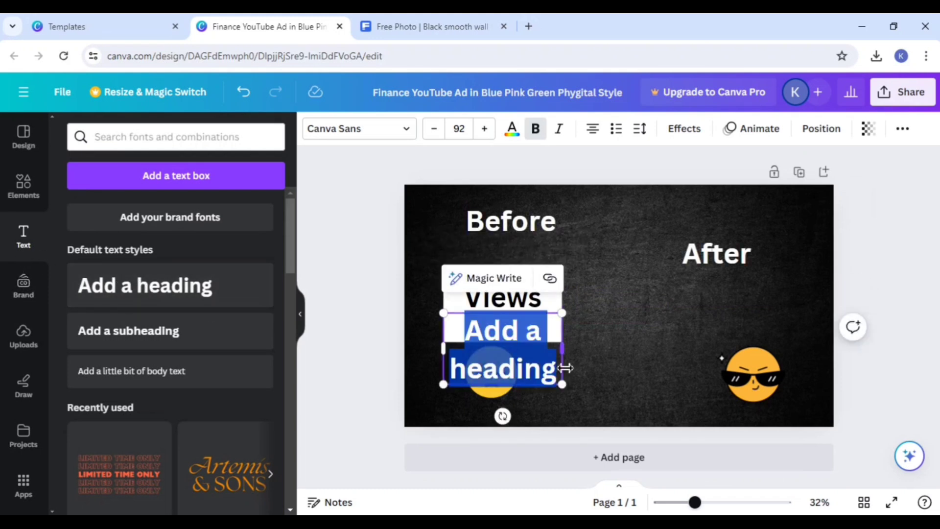
key("BackSpace")
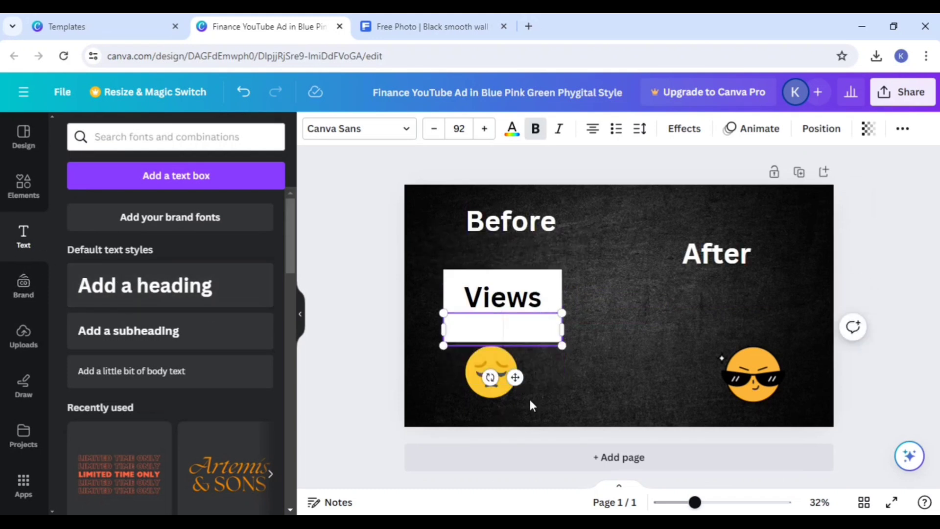
type("99")
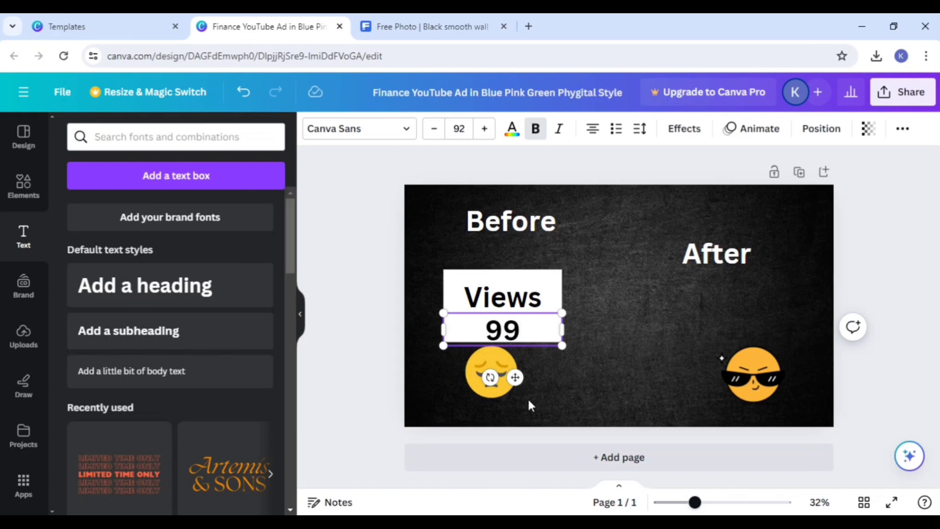
left_click(629, 343)
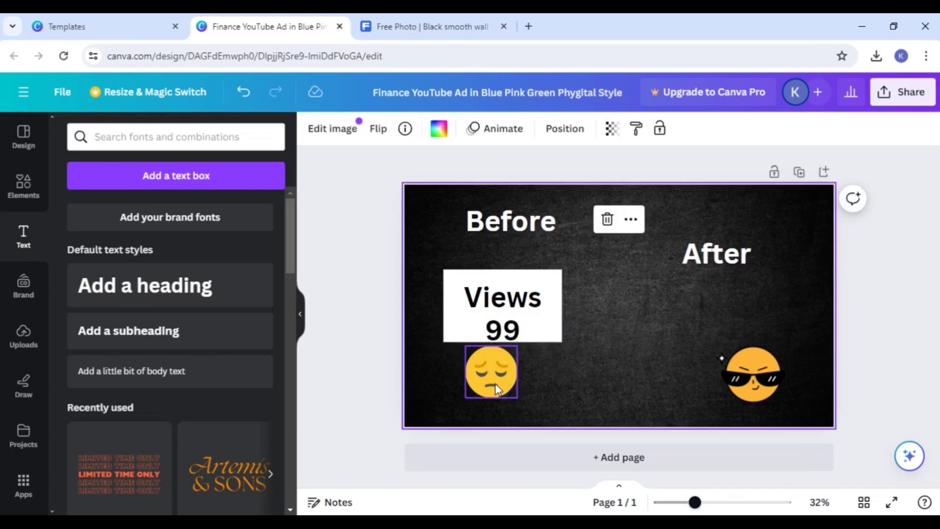
Step: Nudge the sad emoji slightly down and the sunglasses emoji slightly left
left_click_drag(495, 384, 494, 388)
left_click_drag(751, 352, 739, 351)
left_click(607, 335)
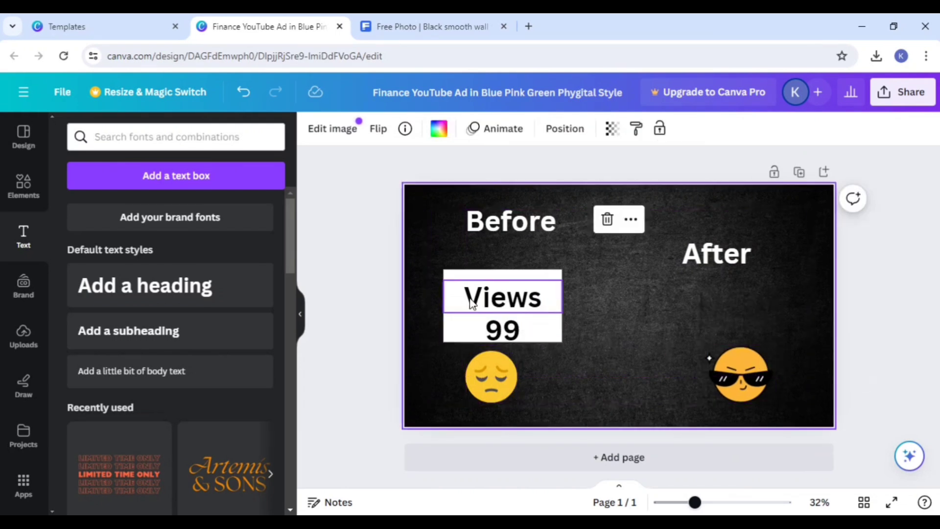
Step: Slightly round the corners of the white rectangle and move the sad emoji a little further down
left_click(458, 276)
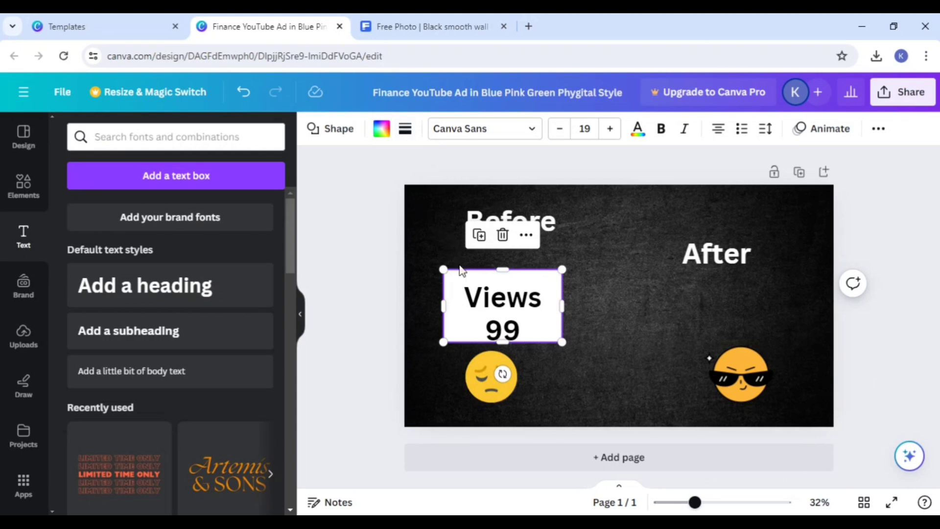
left_click(406, 132)
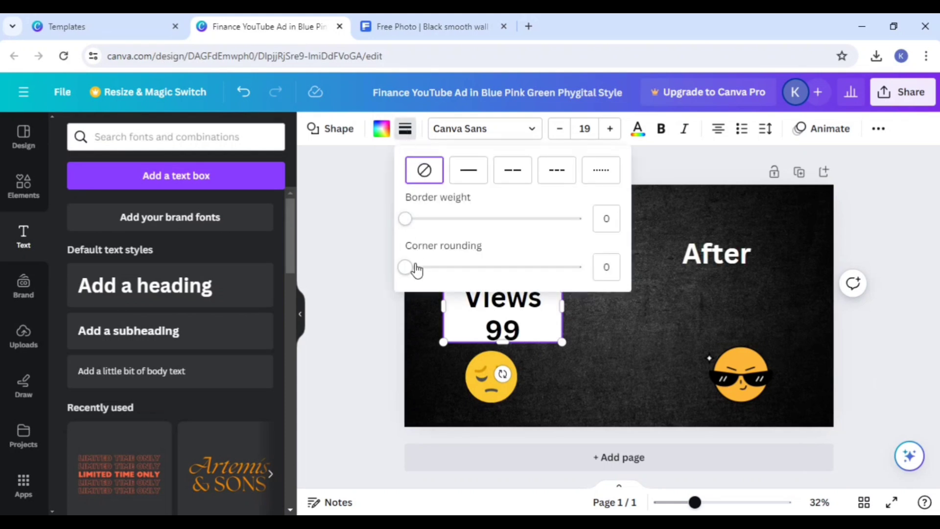
left_click_drag(405, 269, 439, 266)
left_click(630, 314)
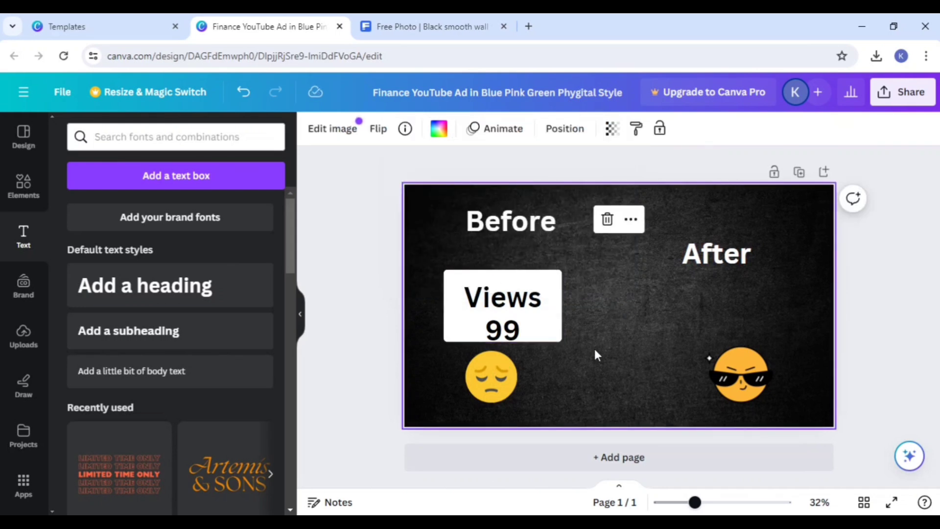
left_click(498, 382)
left_click(753, 372)
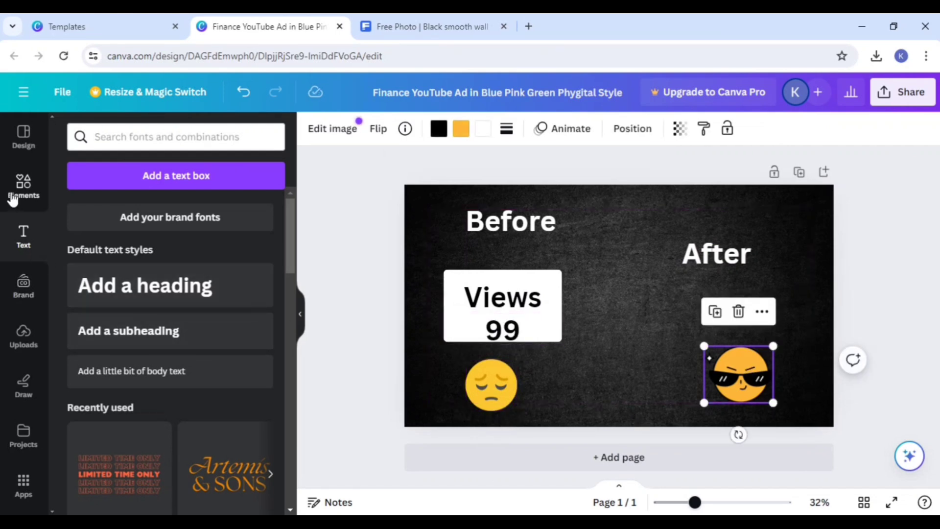
Step: Search the design elements for "graph", show all the graphics and add the solid black rising bar chart with a growth arrow
left_click(120, 138)
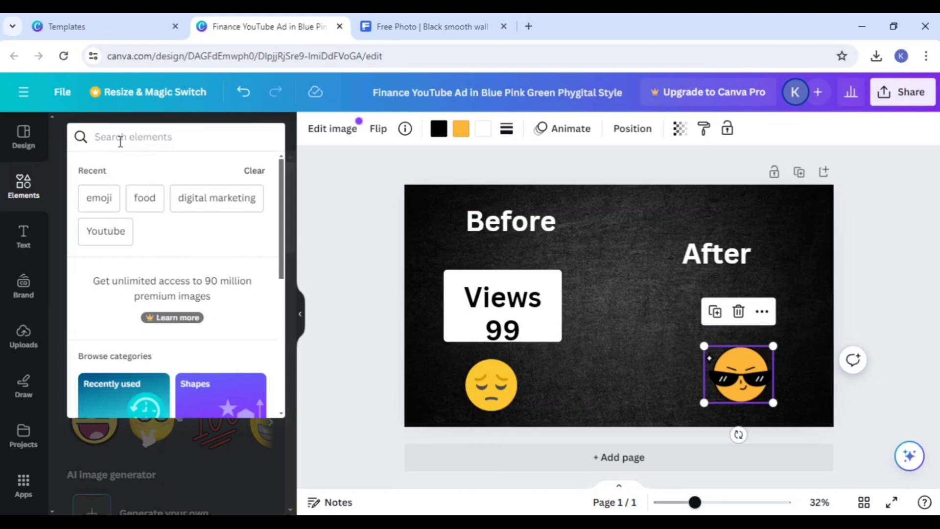
type("gra")
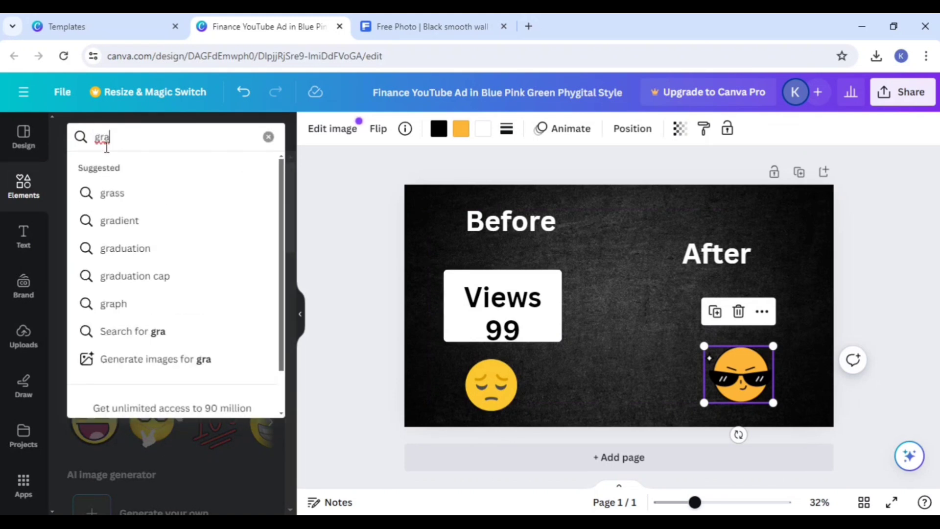
left_click(114, 305)
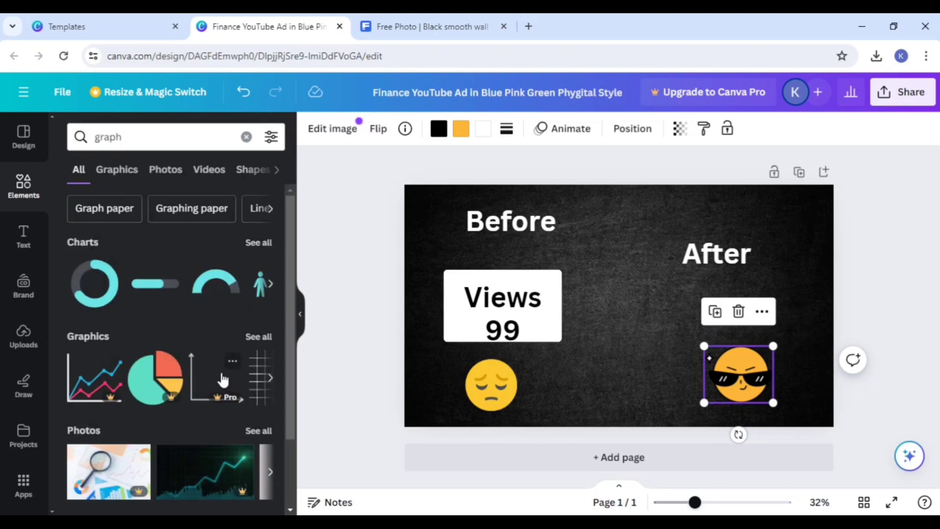
left_click(258, 337)
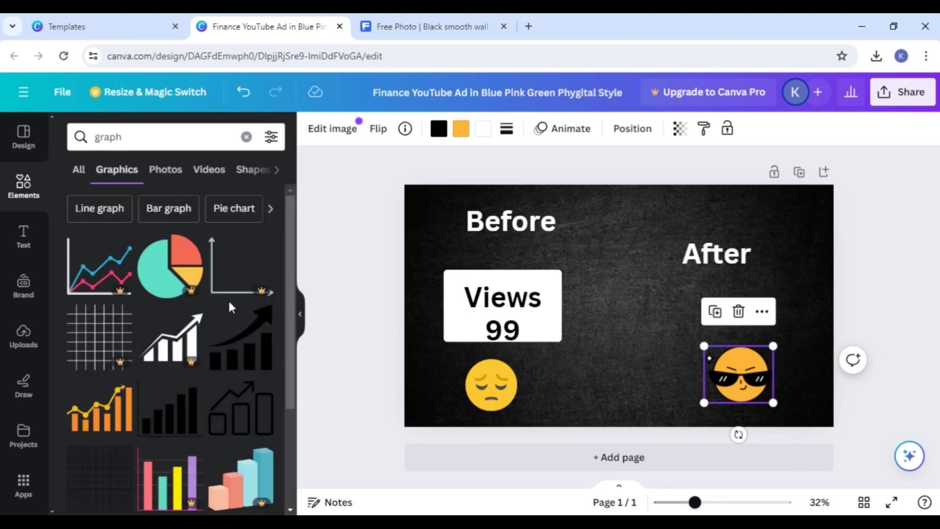
left_click(242, 350)
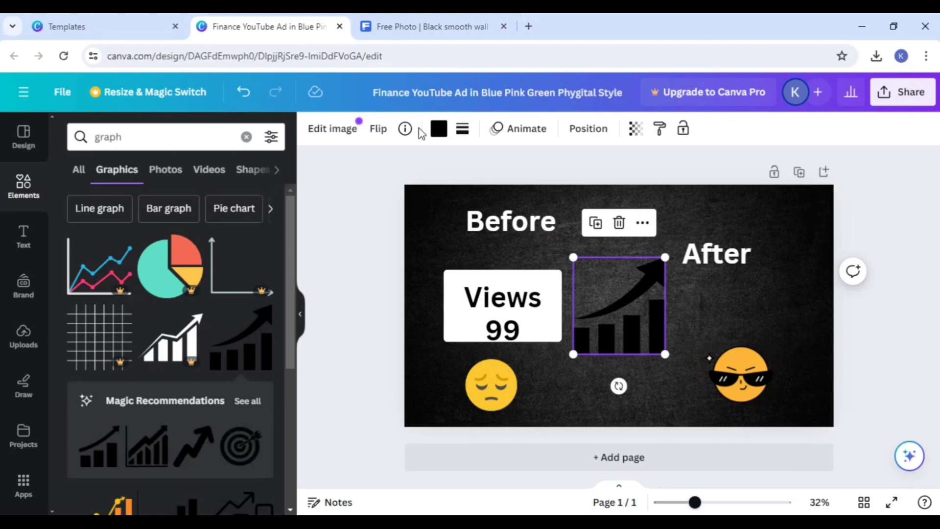
Step: Recolor the growth chart bright green (#14FF48) and place it in the thumbnail's lower-right corner, with the sunglasses emoji to its left
left_click(438, 128)
left_click(82, 222)
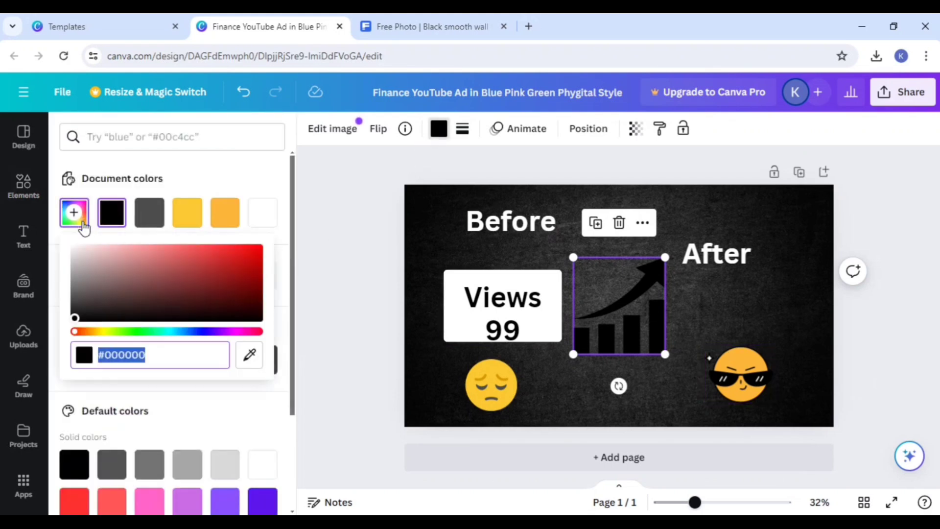
left_click(142, 332)
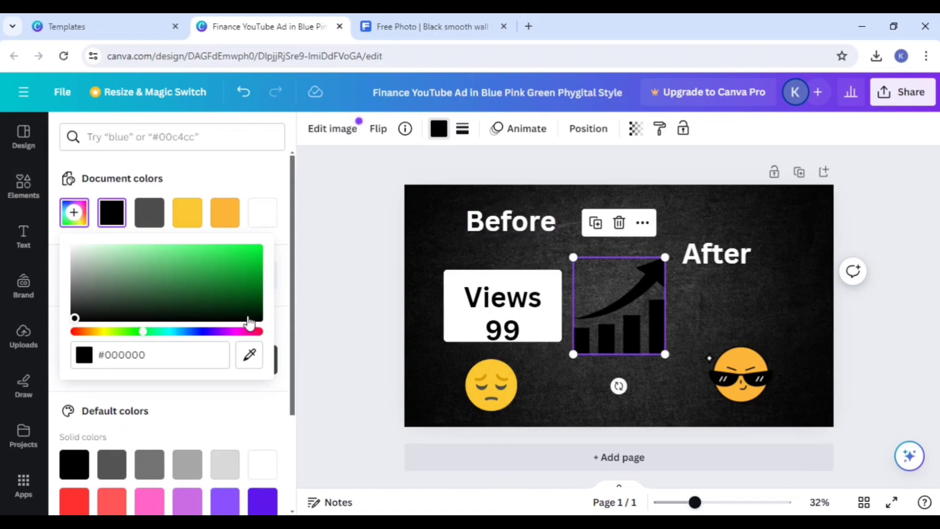
left_click_drag(249, 323, 247, 248)
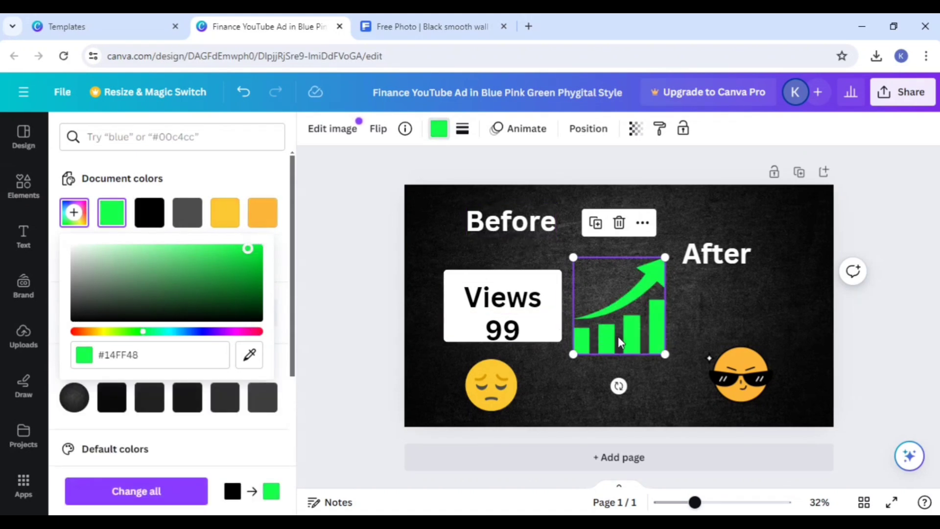
left_click_drag(619, 342, 686, 351)
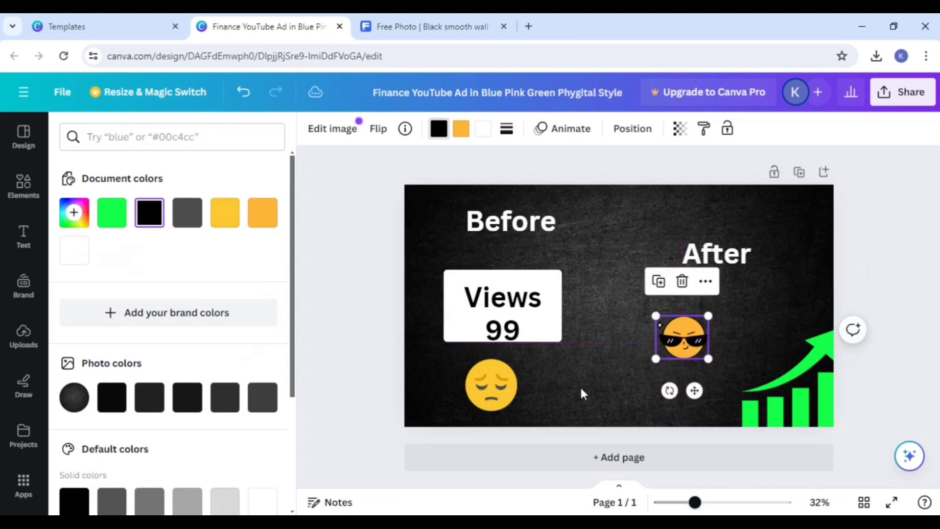
left_click(581, 390)
Step: Change the font of the "Before" heading to Poppins
left_click(491, 222)
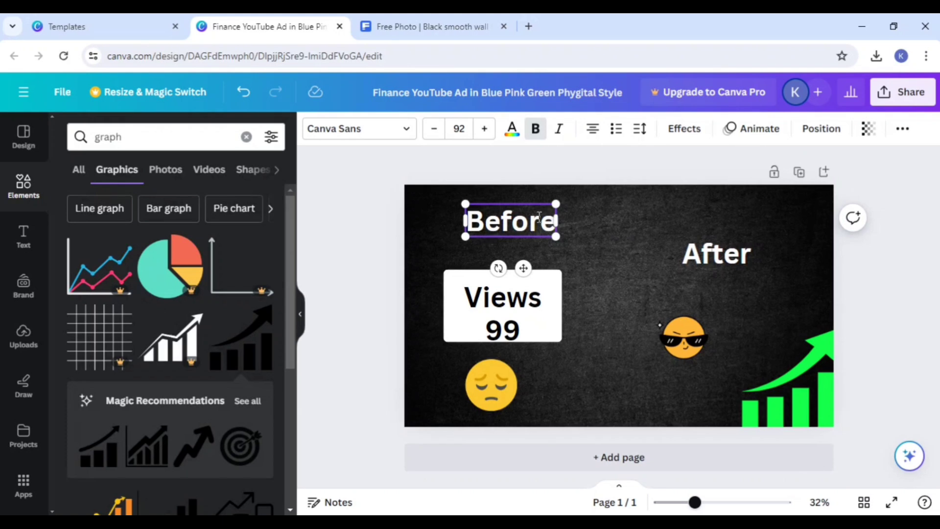
double_click(494, 219)
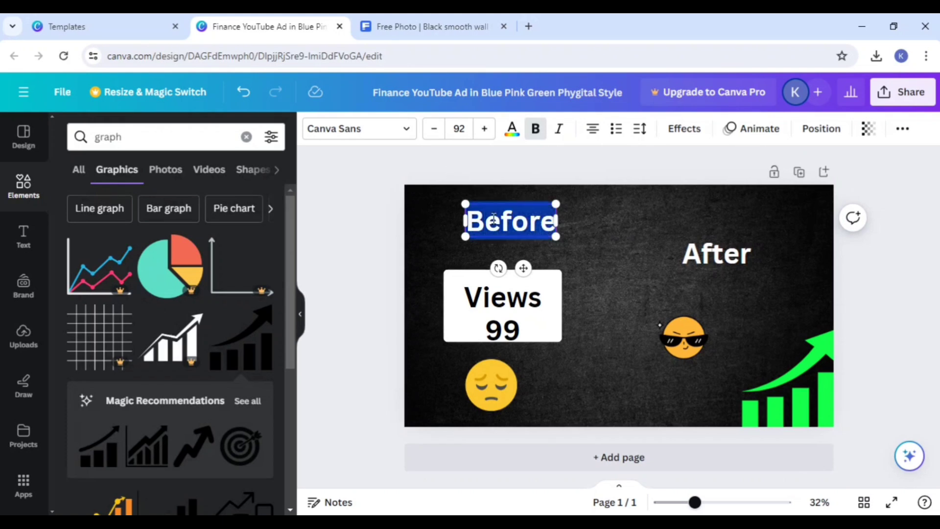
left_click(362, 128)
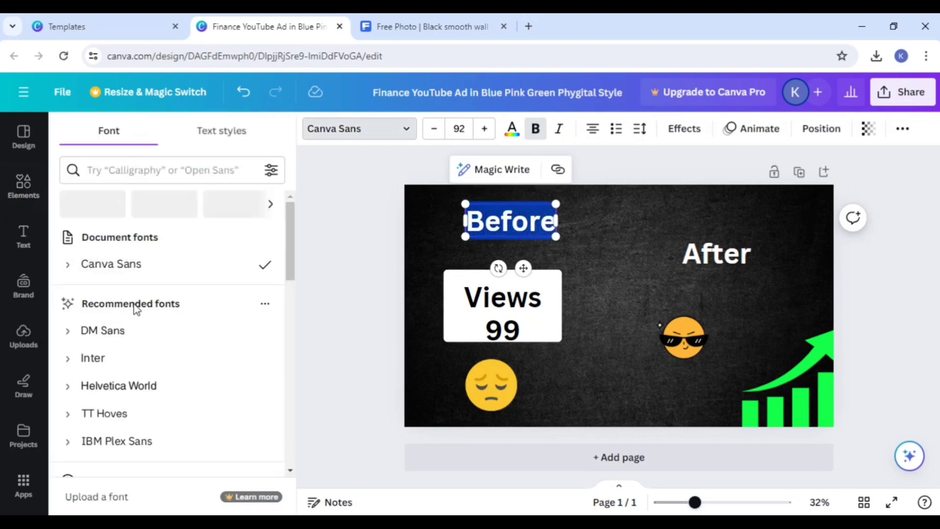
scroll(130, 334, "down", 2)
scroll(132, 343, "down", 2)
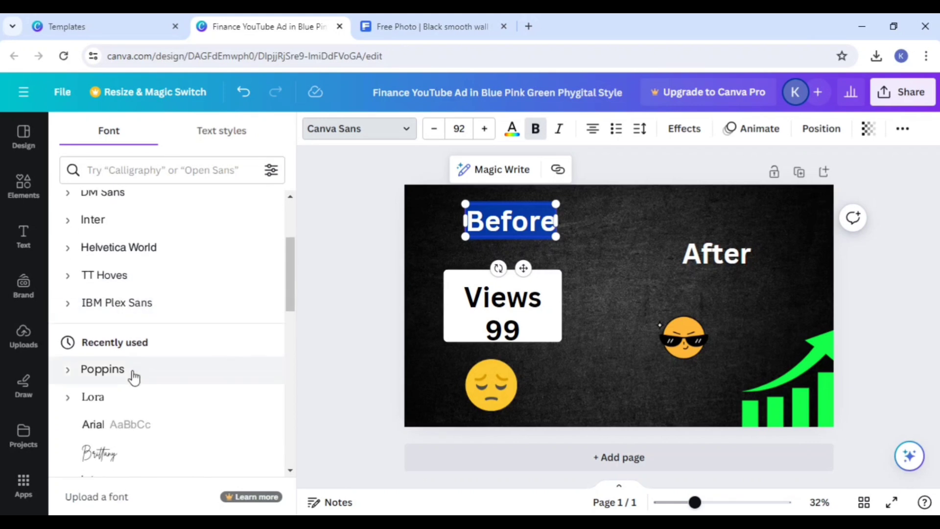
left_click(133, 374)
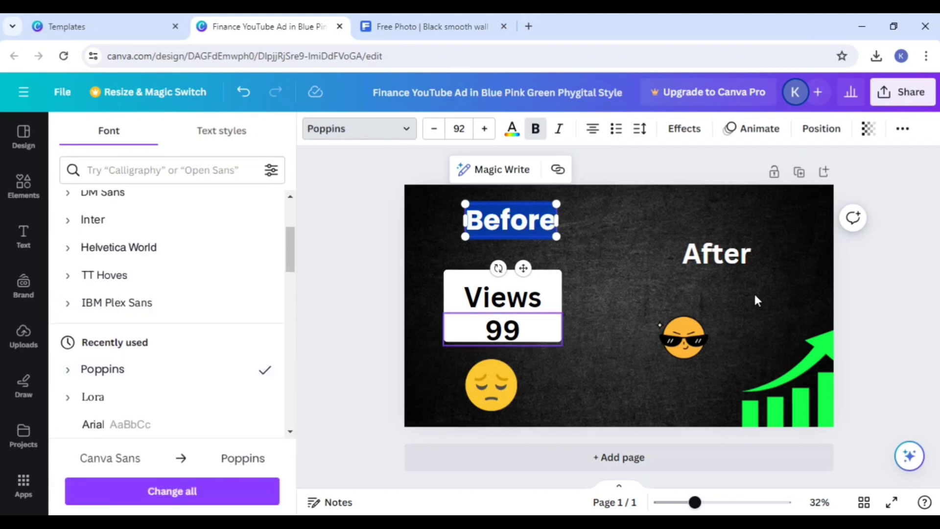
left_click(722, 284)
Step: Color the "Before" heading pure red (#FF0000)
left_click(510, 223)
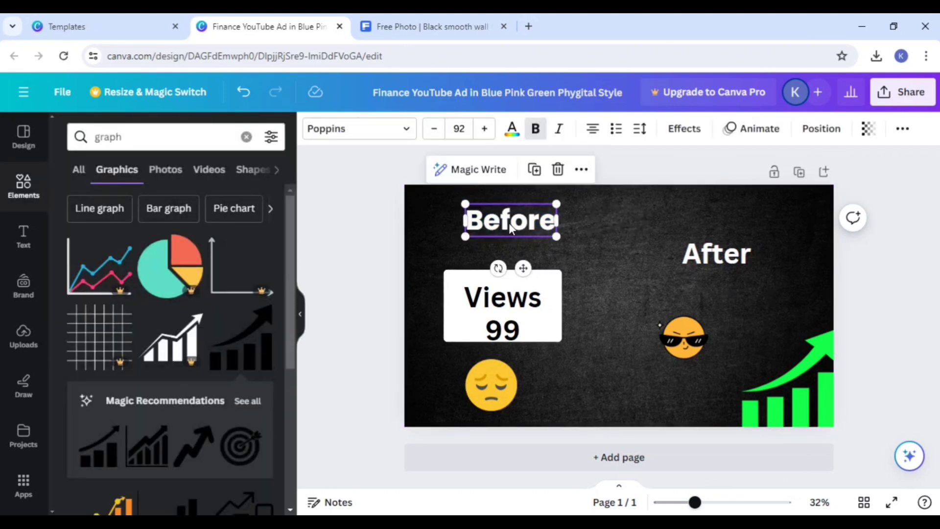
left_click(511, 128)
left_click(73, 212)
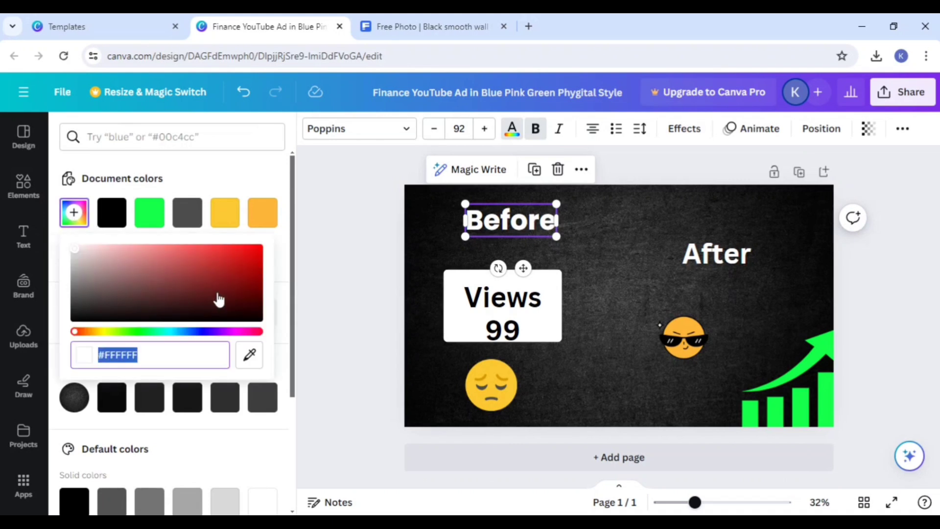
left_click_drag(218, 298, 281, 232)
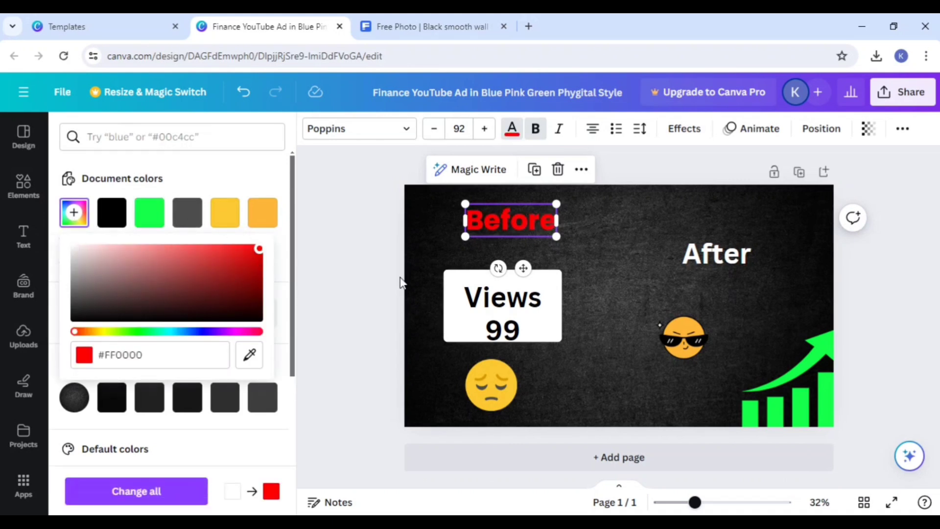
Step: Change the font of the "After" heading to Poppins
left_click(713, 254)
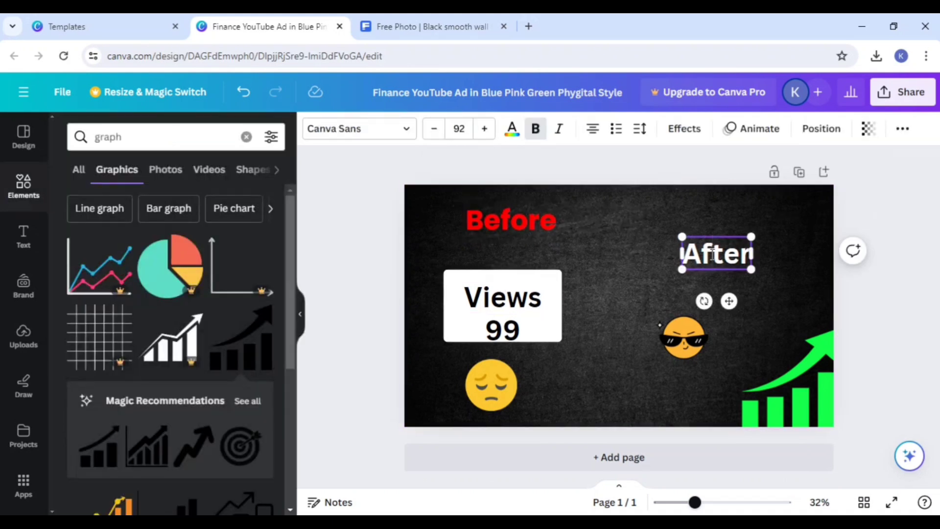
double_click(710, 257)
left_click(404, 139)
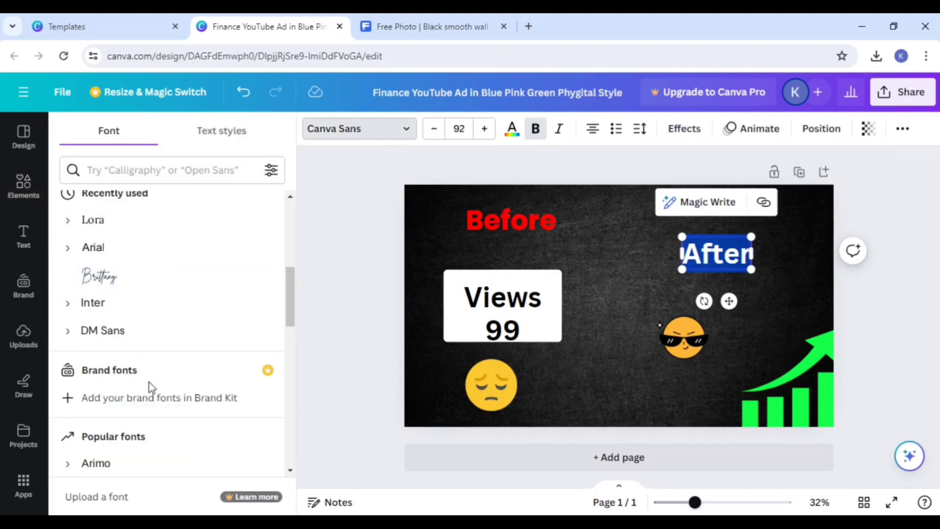
scroll(151, 255, "up", 5)
left_click(145, 294)
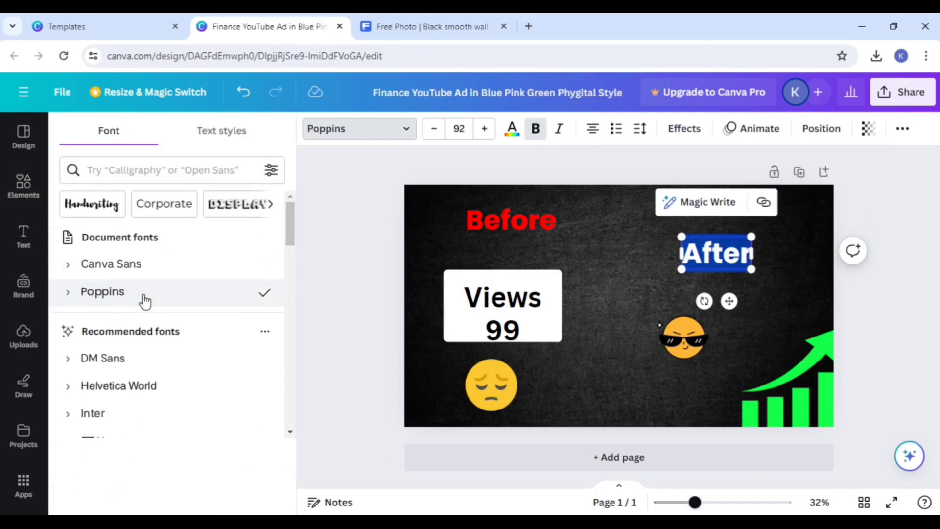
left_click(594, 289)
Step: Color the "After" heading with the same bright green from the document colors as the growth chart
left_click(710, 253)
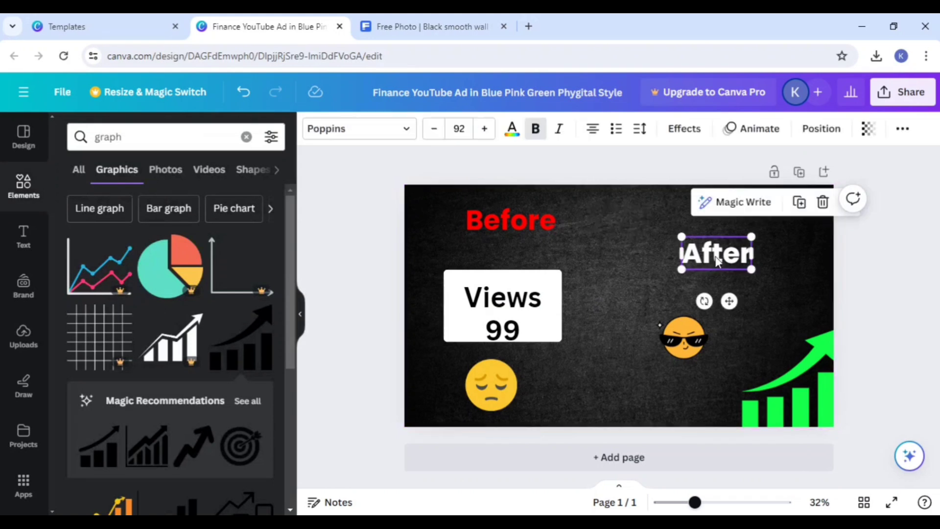
double_click(703, 252)
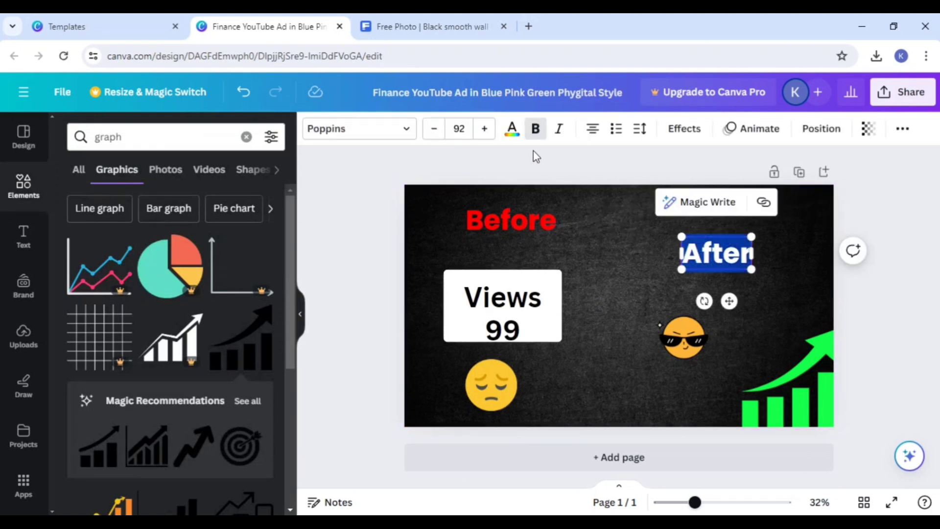
left_click(511, 129)
left_click(151, 221)
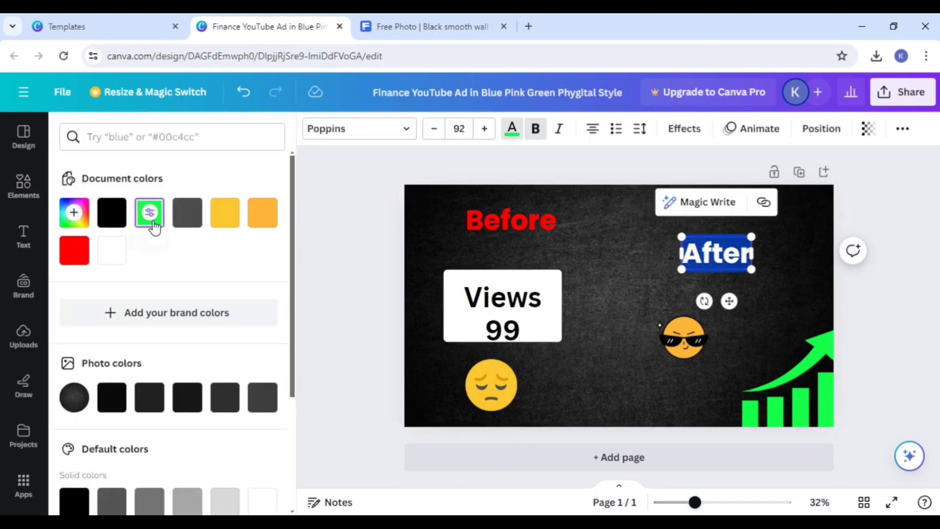
left_click(608, 287)
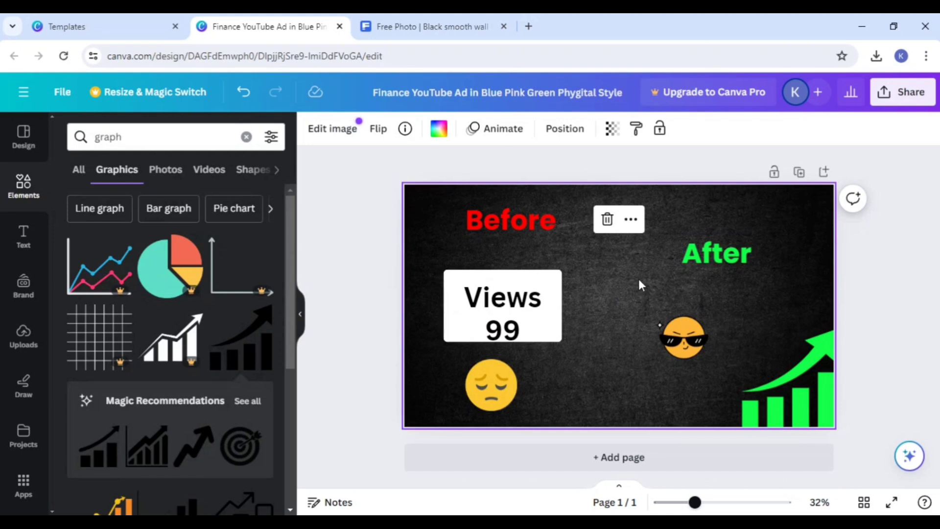
Step: Move the "After" heading slightly up and to the right, and lower the "Before" heading closer to the white rectangle
left_click_drag(713, 257, 730, 248)
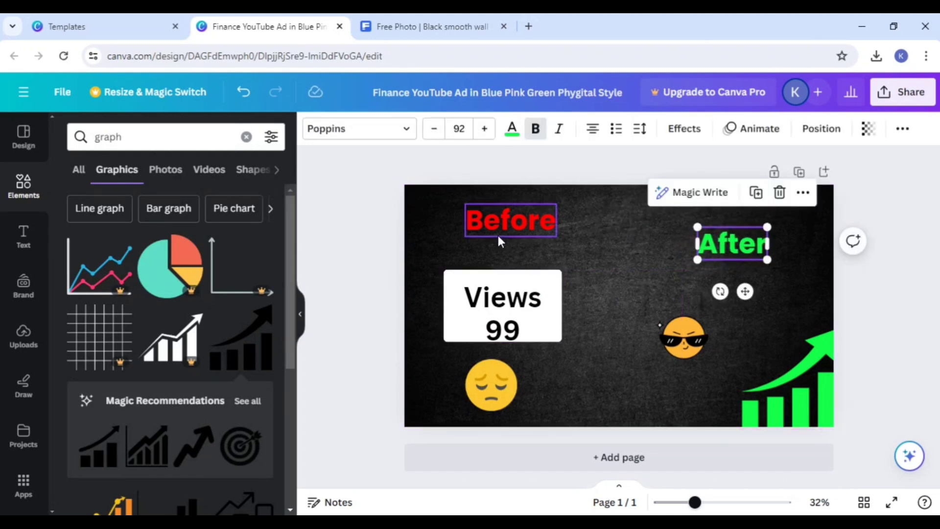
mouse_move(497, 233)
left_mouse_down()
mouse_move(498, 220)
mouse_move(497, 241)
left_mouse_up()
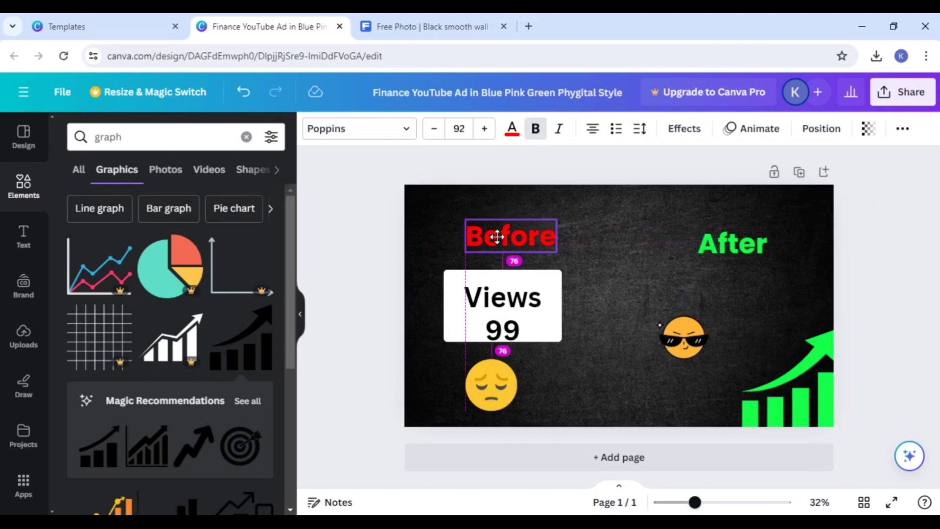
left_click(587, 397)
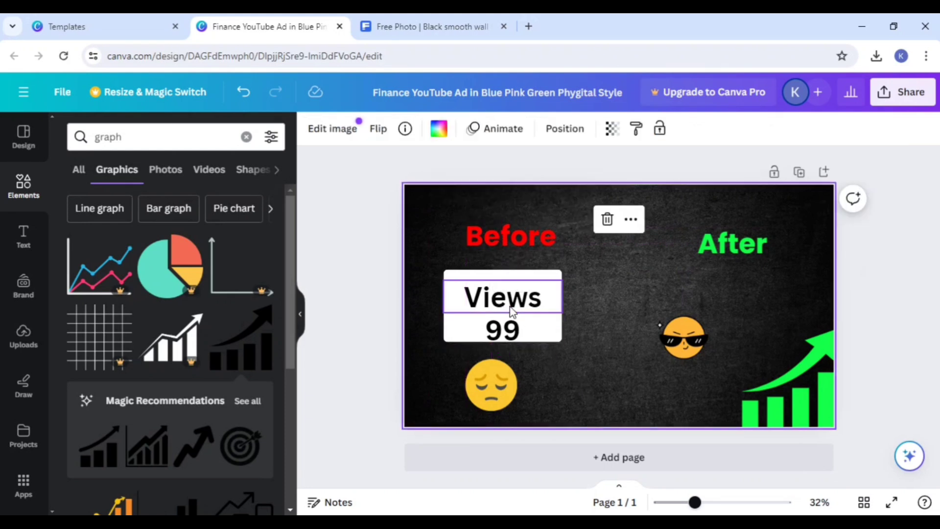
Step: Shift the "Views" and "99" texts slightly up so both sit inside the white rectangle
left_click_drag(509, 305, 509, 298)
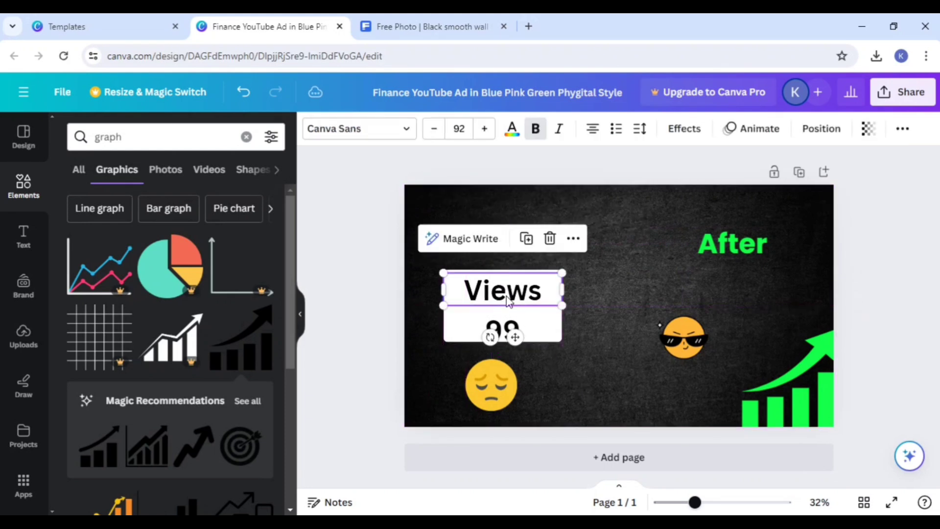
left_click_drag(504, 331, 502, 321)
left_click(597, 367)
Step: Apply the Shadow text effect to both "Views" and "99" on the white rectangle
left_click(498, 290)
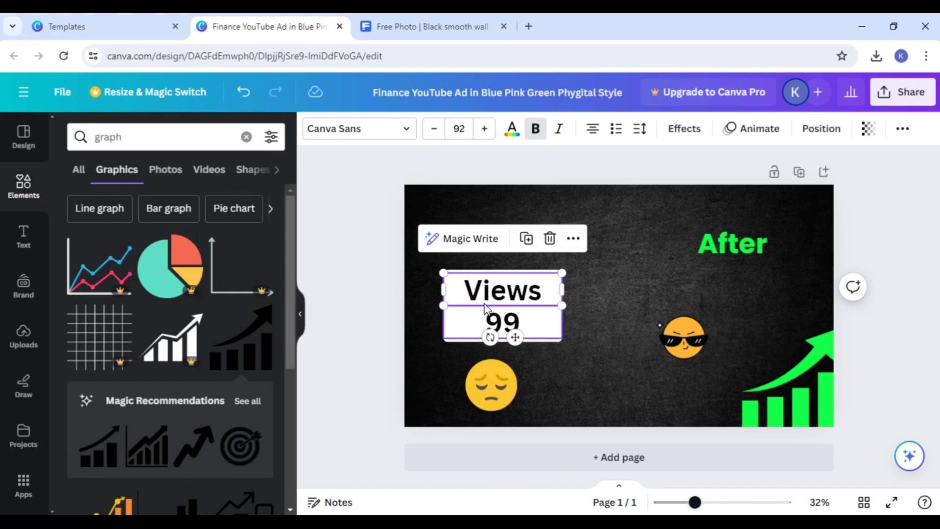
double_click(486, 294)
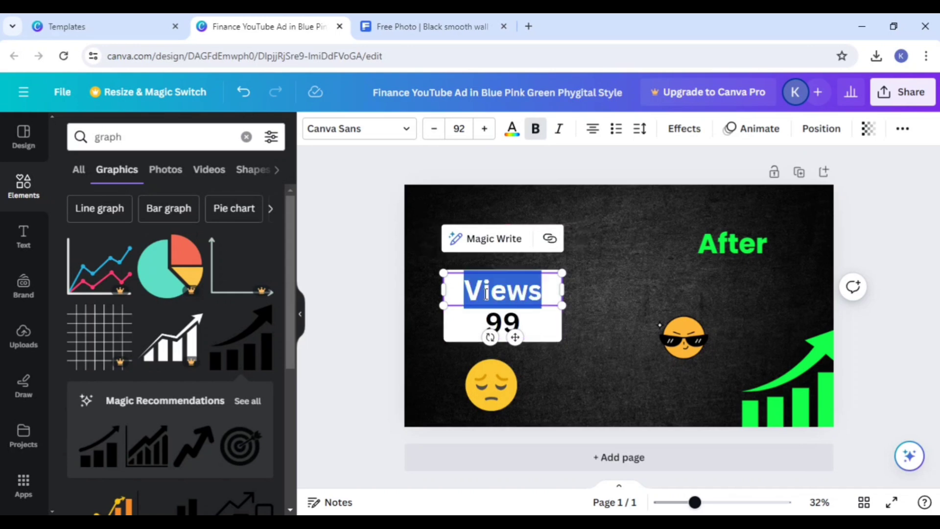
left_click(678, 131)
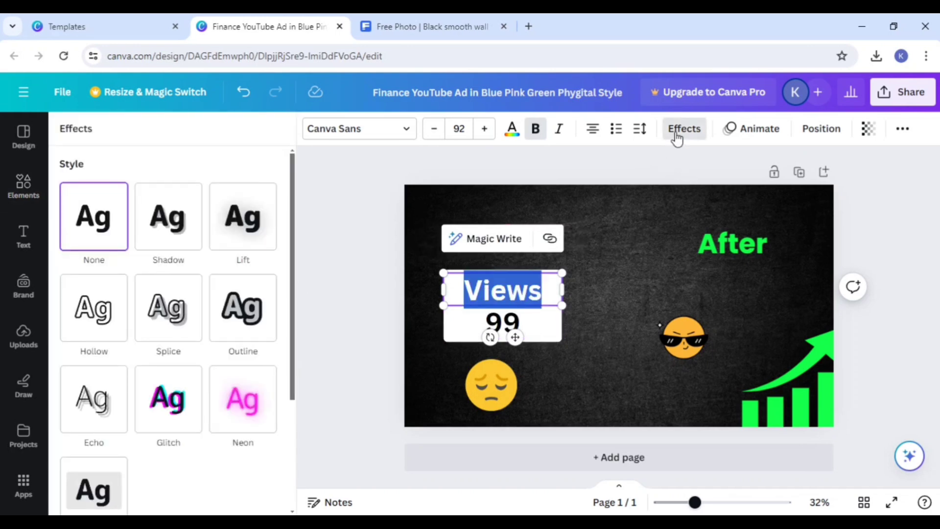
left_click(244, 224)
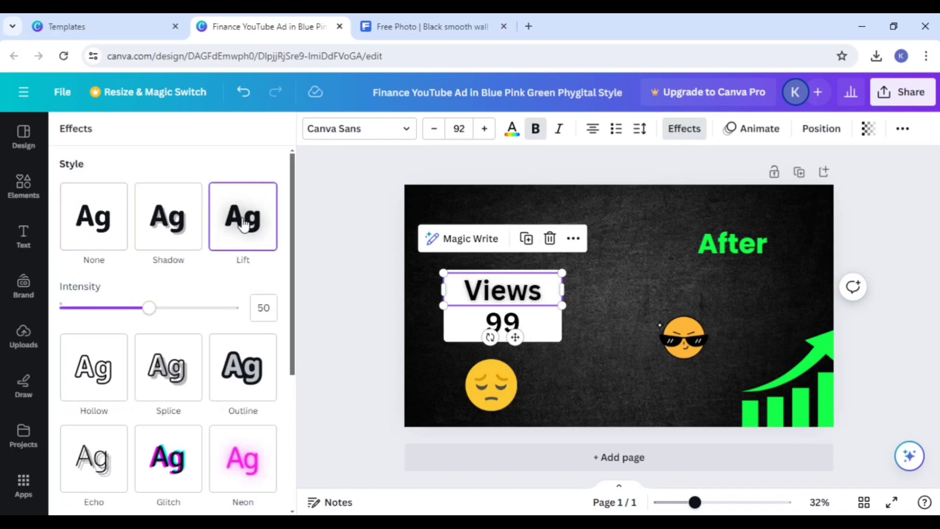
left_click(185, 228)
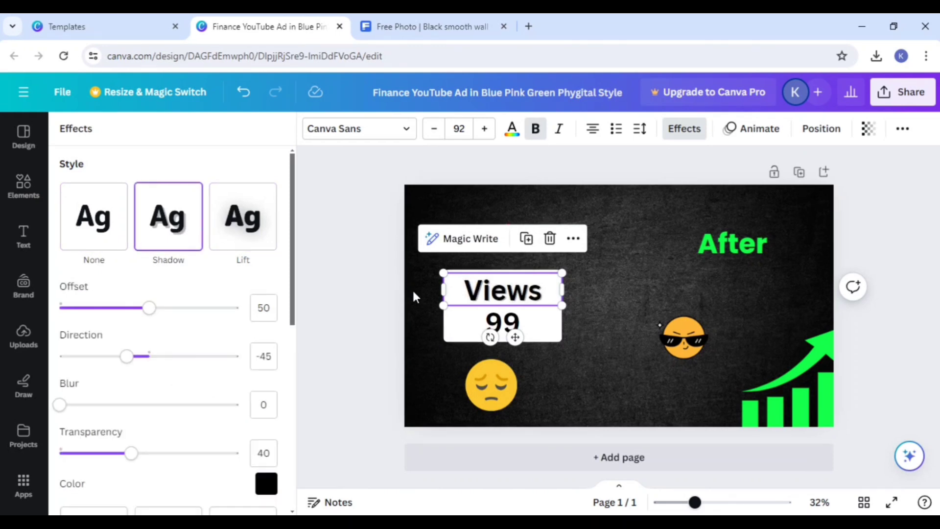
left_click(503, 323)
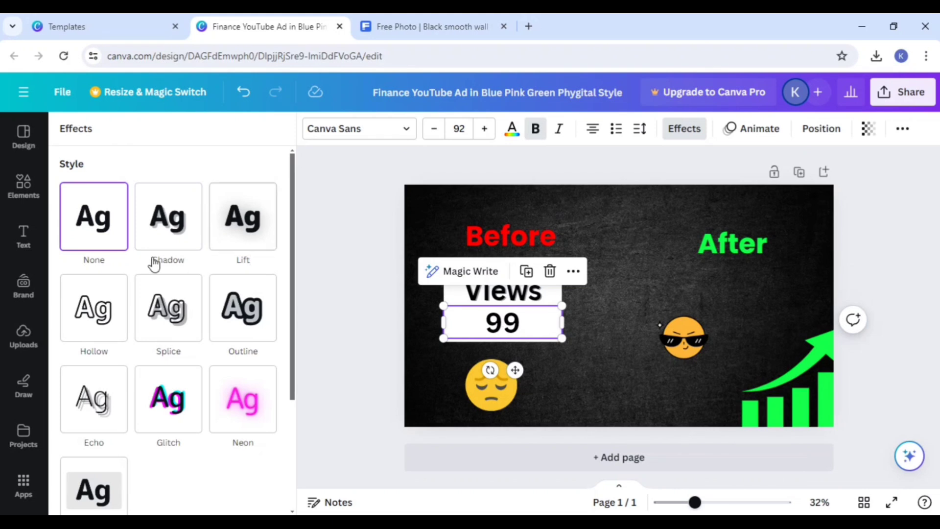
left_click(181, 227)
left_click(589, 385)
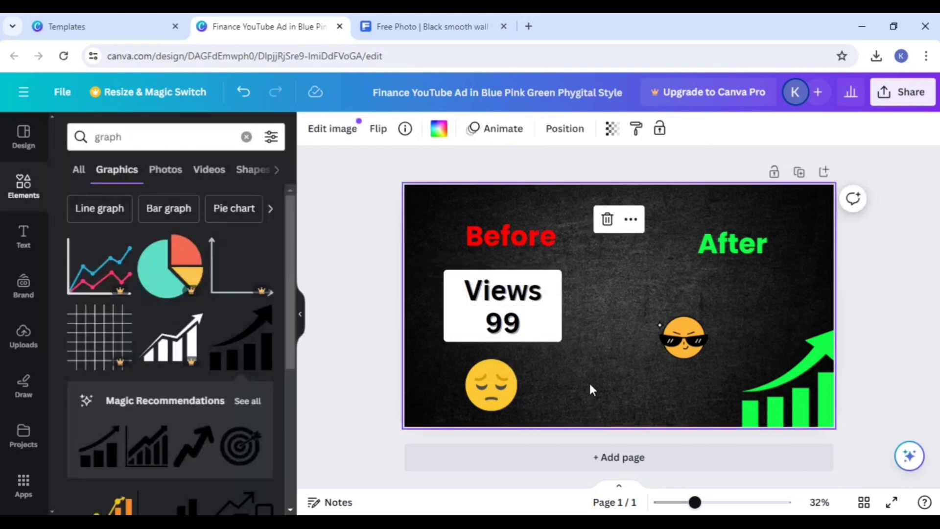
Step: Apply the Shadow text effect to the red "Before" heading and the green "After" heading
left_click(498, 233)
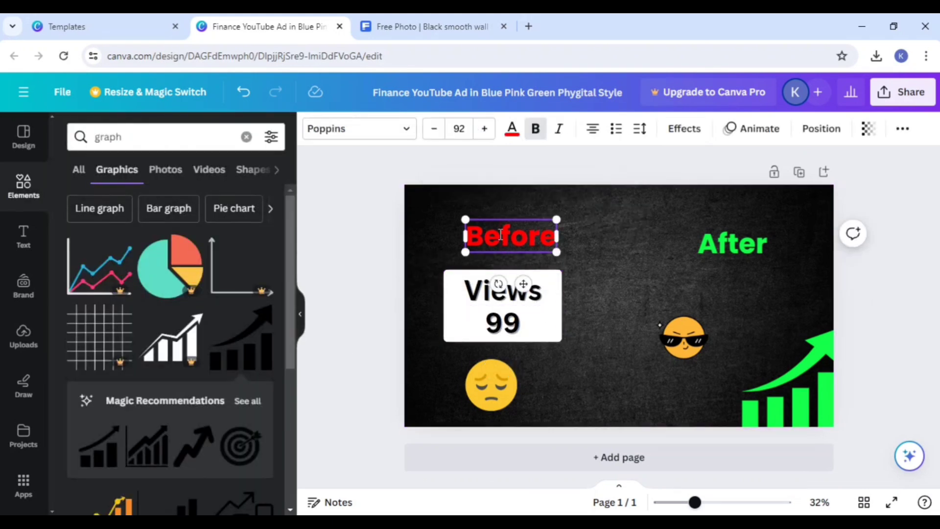
left_click(684, 128)
left_click(168, 216)
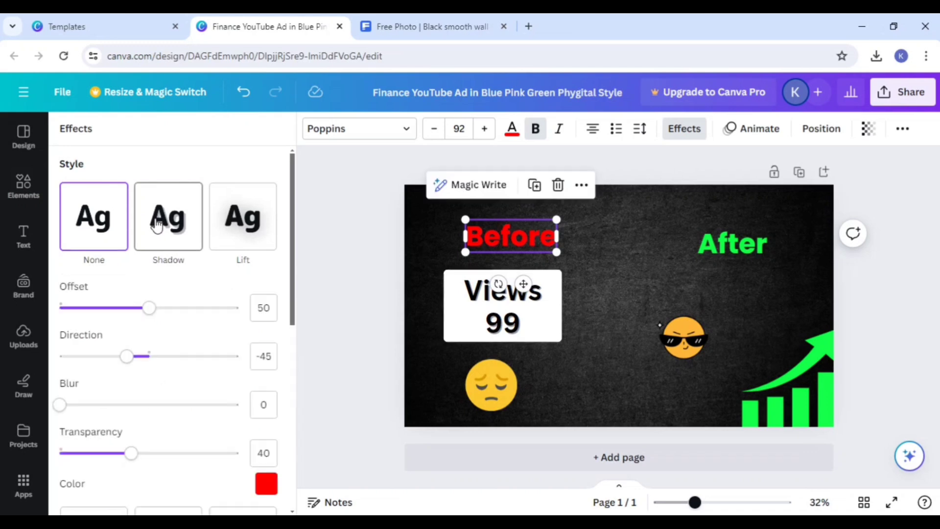
left_click(730, 248)
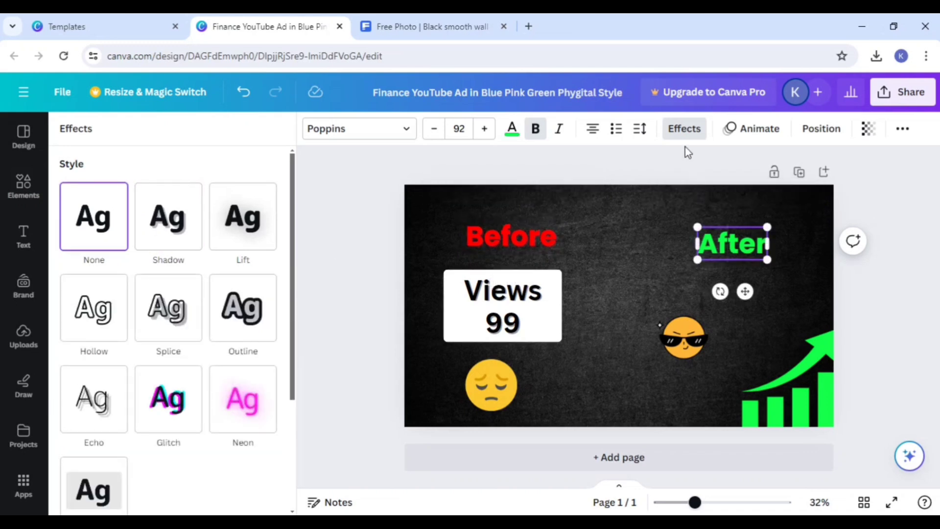
left_click(679, 133)
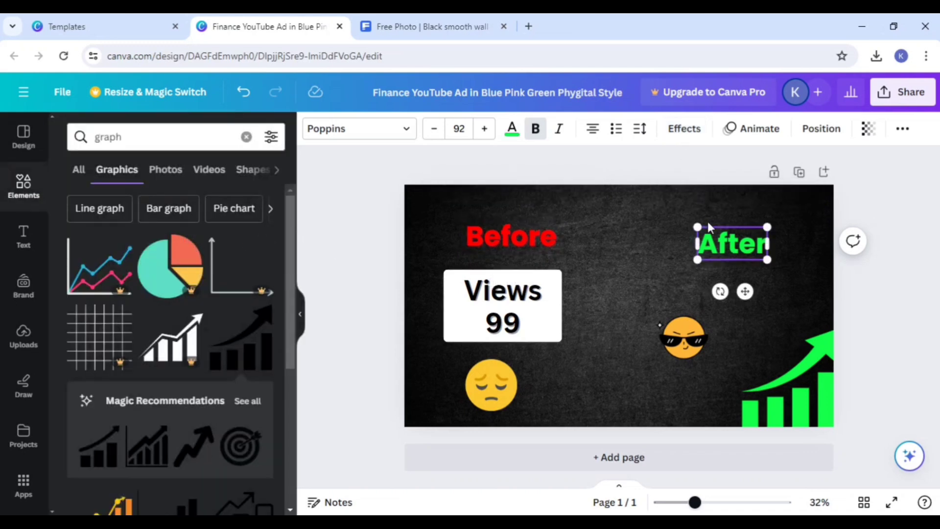
left_click(684, 129)
left_click(172, 245)
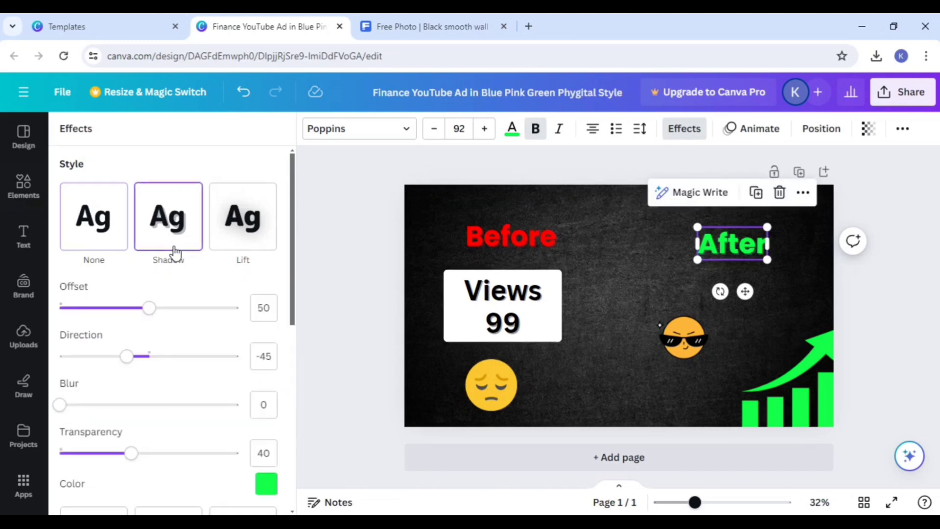
Step: Move the sunglasses emoji slightly right, closer to the green growth graph
left_click(618, 377)
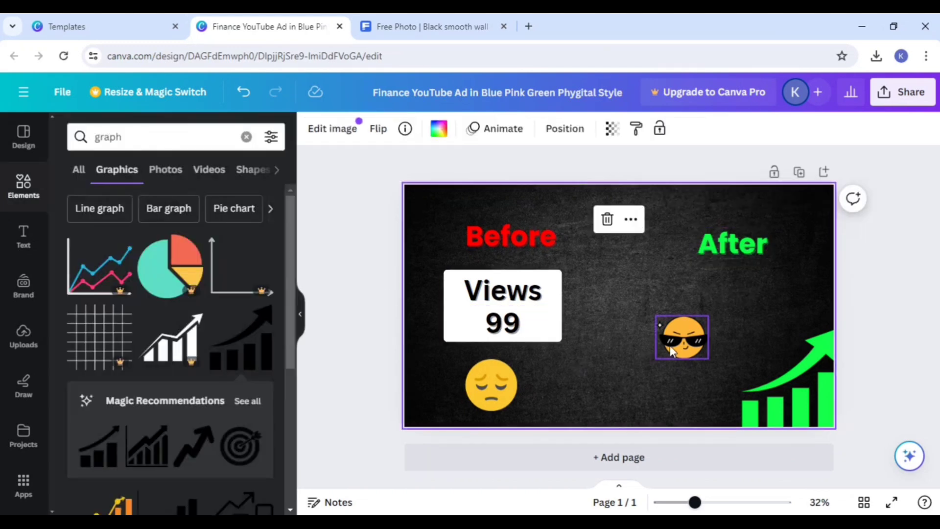
left_click_drag(673, 344, 705, 350)
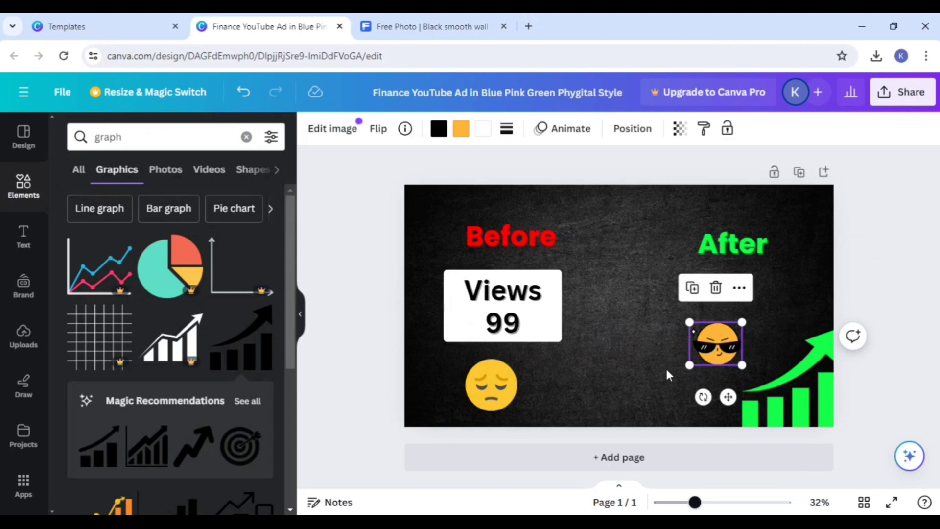
left_click(541, 322)
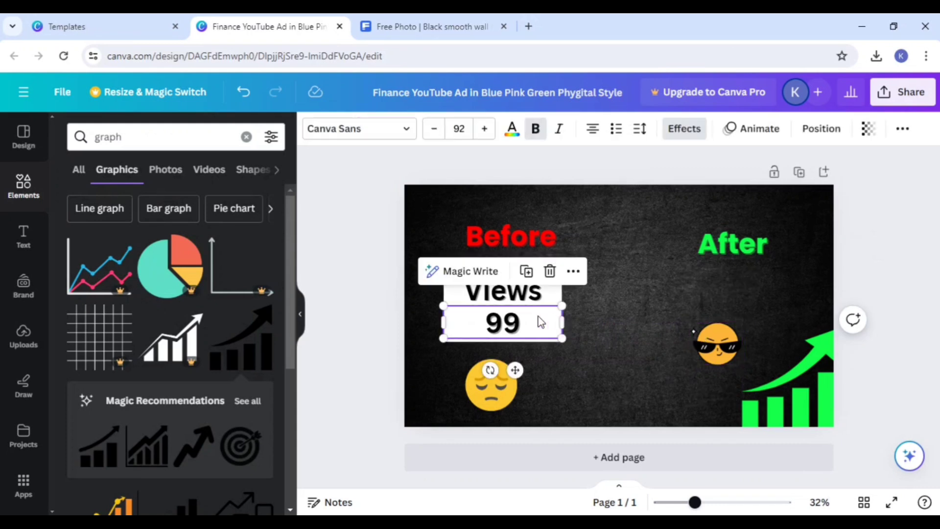
left_click(568, 381)
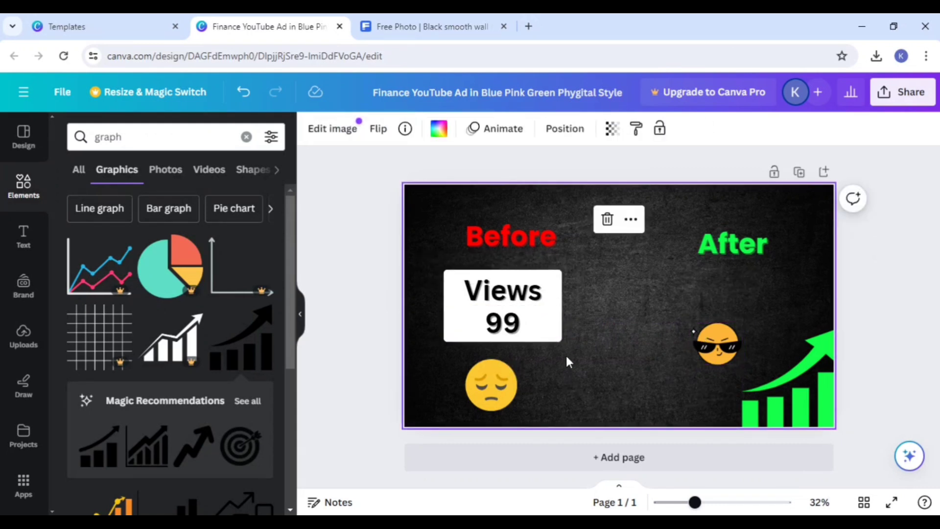
Step: Group the white rectangle with its "Views" and "99" texts to shift them slightly right under "Before", and ungroup them
left_click_drag(580, 347, 477, 287)
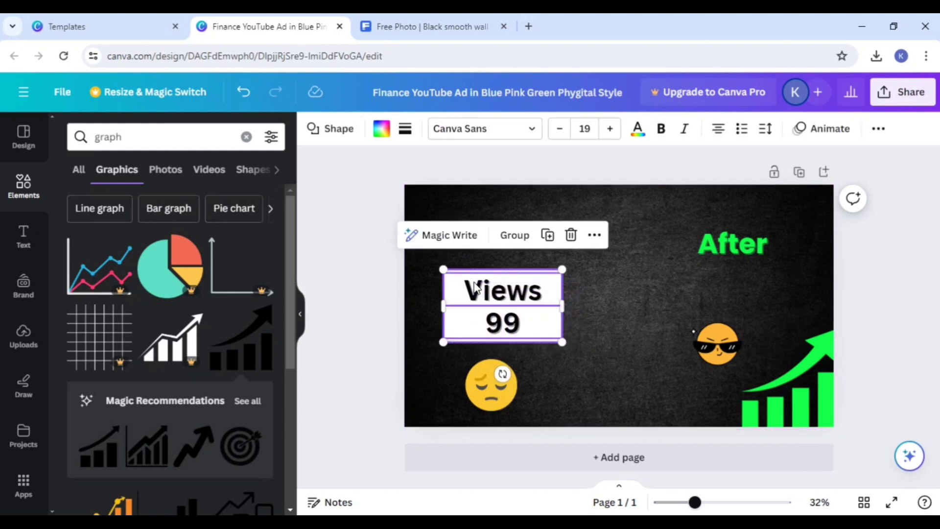
left_click(513, 243)
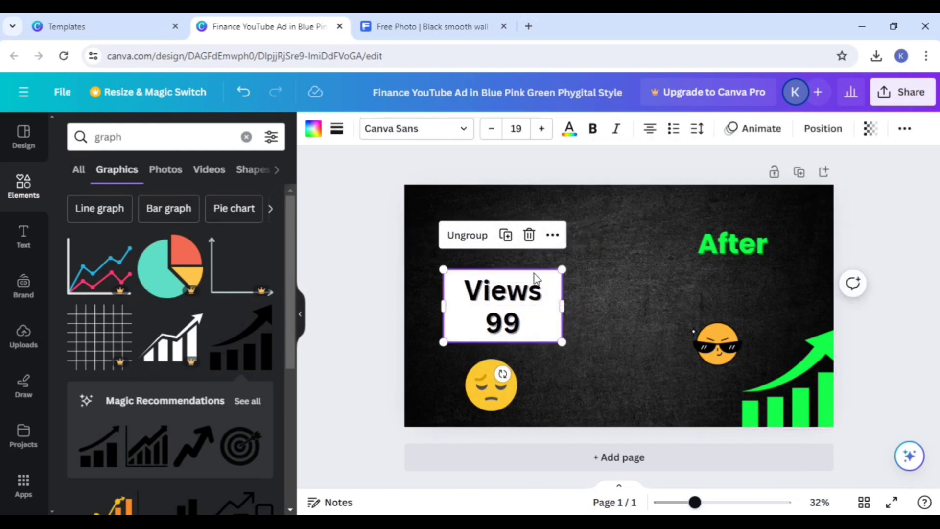
left_click_drag(550, 308, 538, 323)
left_click_drag(567, 371, 442, 272)
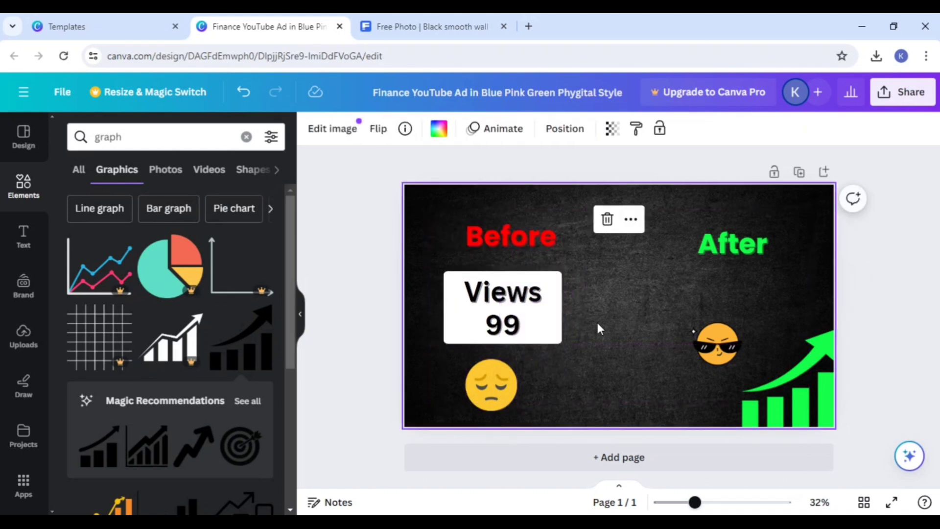
left_click_drag(597, 321, 514, 301)
left_click(474, 237)
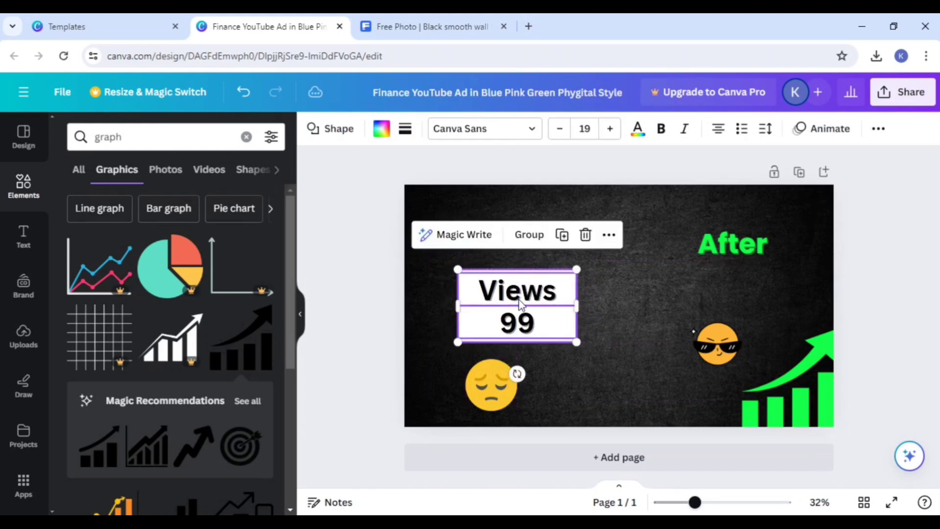
left_click(601, 336)
left_click_drag(596, 341, 520, 302)
left_click(620, 359)
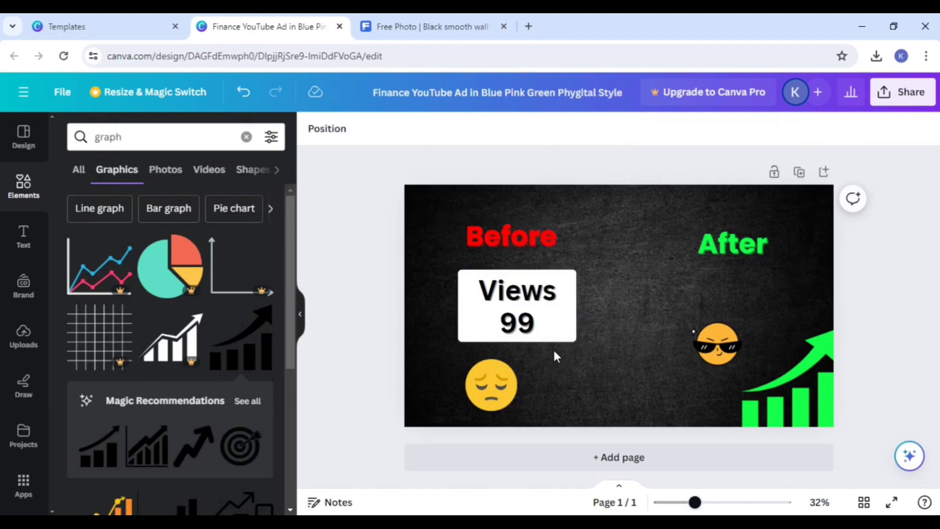
left_click_drag(553, 351, 520, 278)
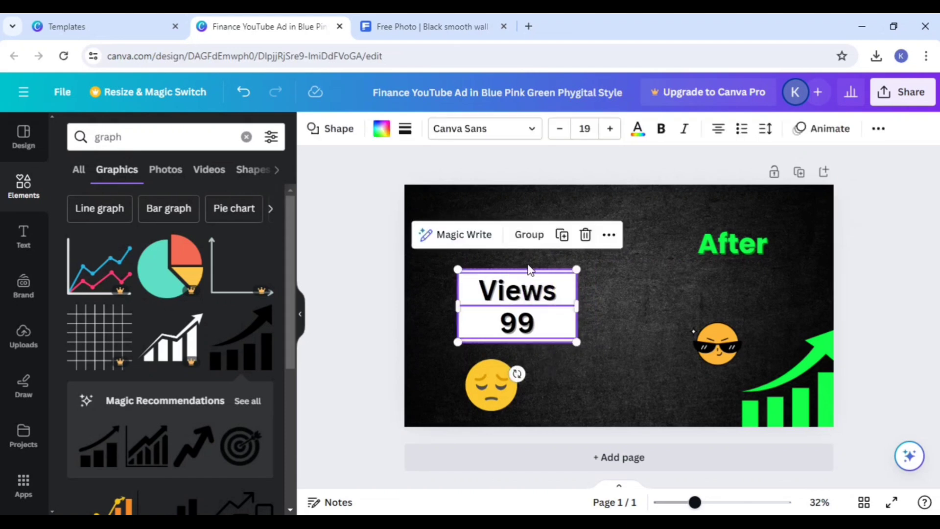
left_click(603, 316)
left_click_drag(604, 313, 509, 296)
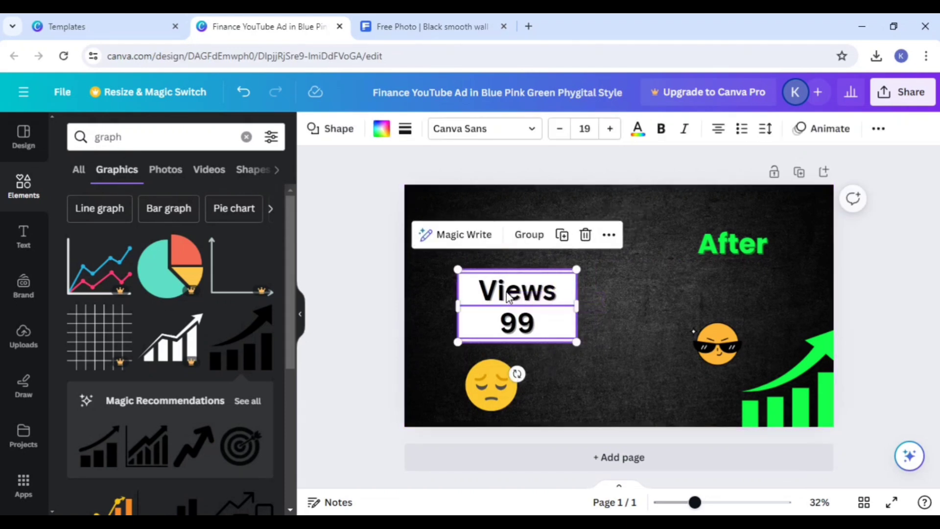
left_click(617, 317)
Step: Shift the "99" text slightly left inside the white rectangle
left_click(536, 329)
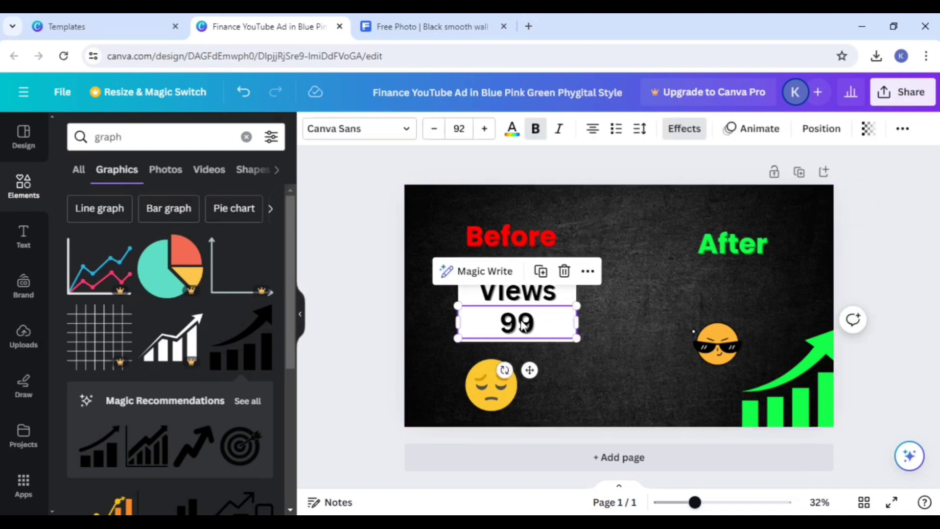
left_click(584, 367)
left_click_drag(537, 310, 530, 311)
left_click(584, 319)
left_click(539, 323)
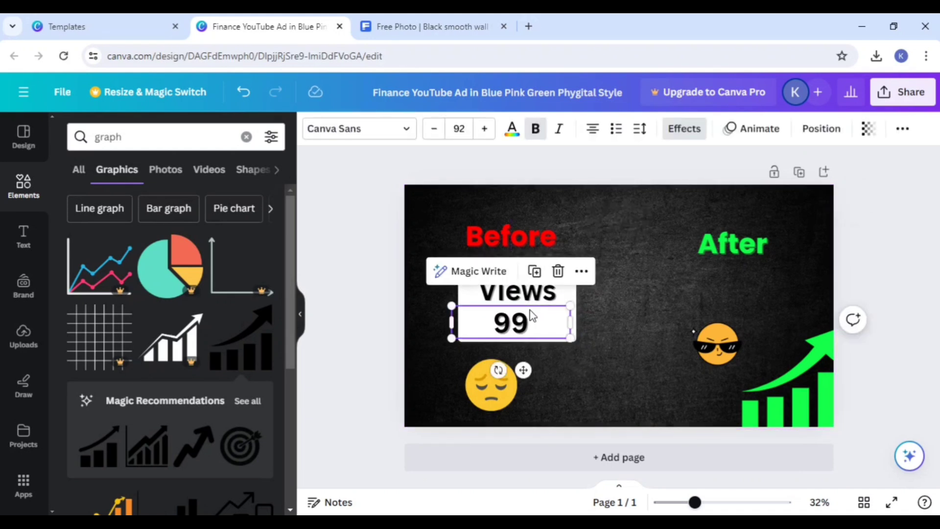
left_click(634, 301)
left_click(560, 325)
left_click_drag(559, 344, 537, 295)
left_click(620, 310)
left_click_drag(608, 288, 524, 275)
left_click(631, 324)
Step: Duplicate the white rectangle and its "Views" text, and place both copies below the "After" heading
left_click(571, 335)
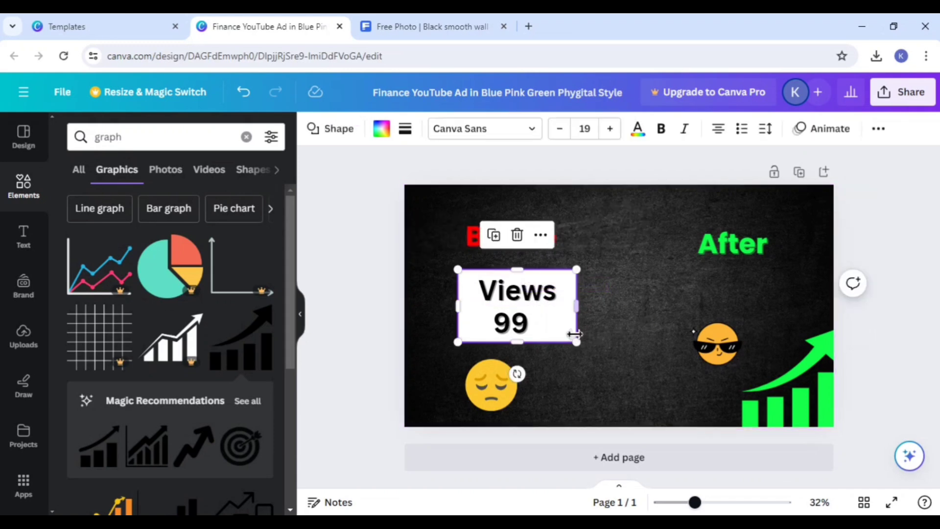
left_click(495, 236)
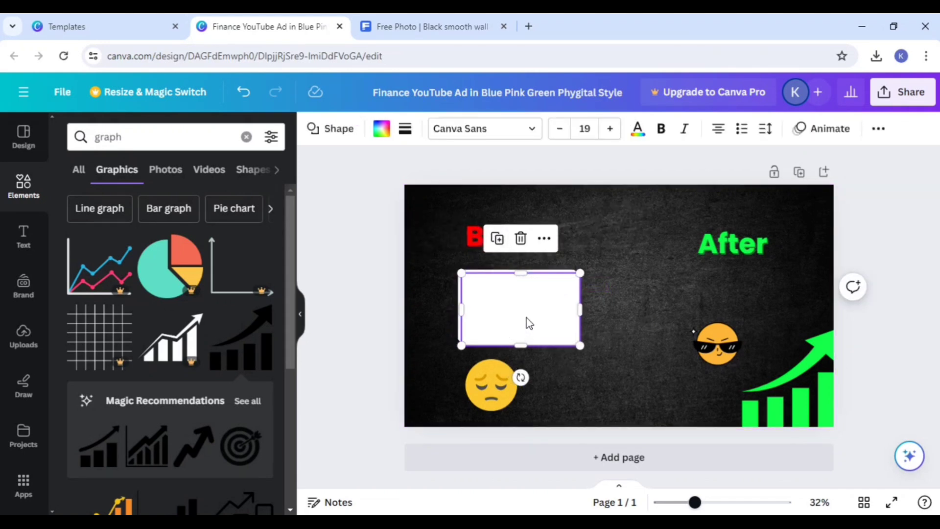
left_click_drag(529, 323, 673, 319)
left_click(524, 293)
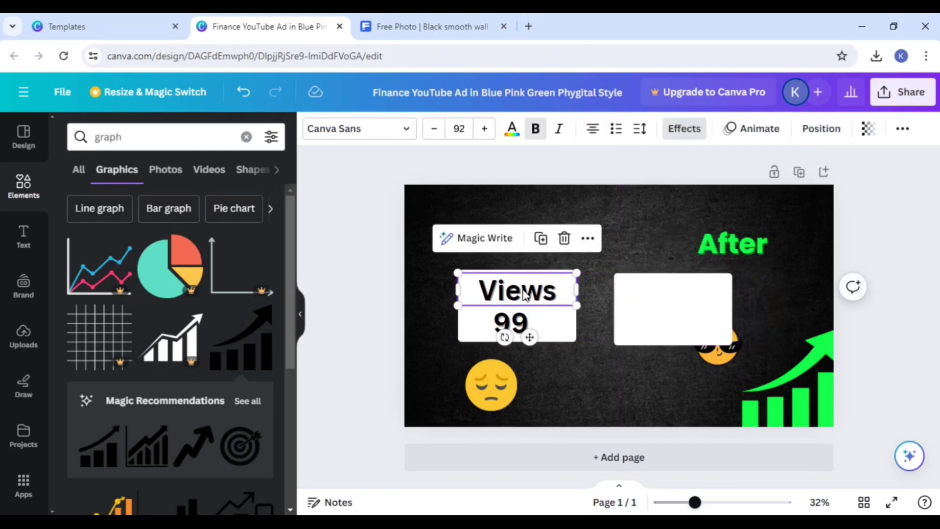
left_click(540, 238)
left_click_drag(534, 339, 693, 337)
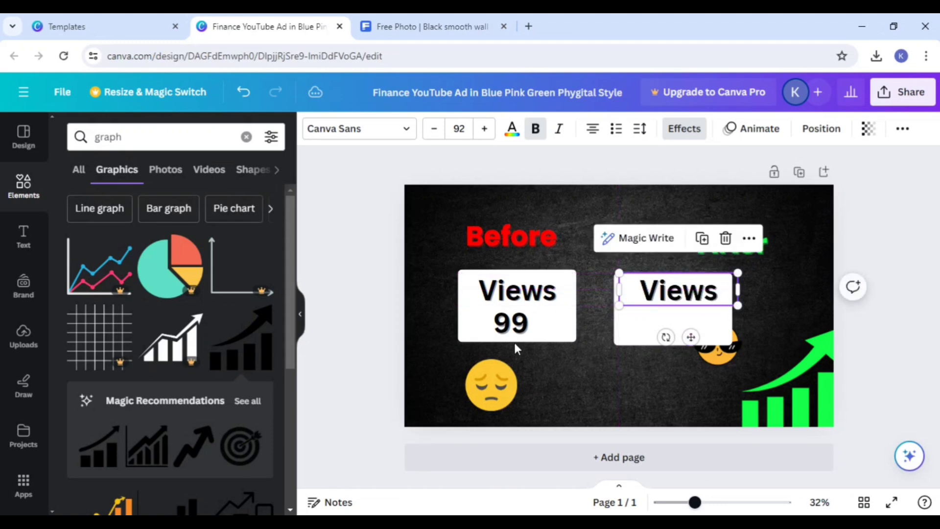
Step: Duplicate the "99" text, place the copy below "Views" in the second white rectangle, and change it to "1M"
left_click(509, 331)
left_click(536, 271)
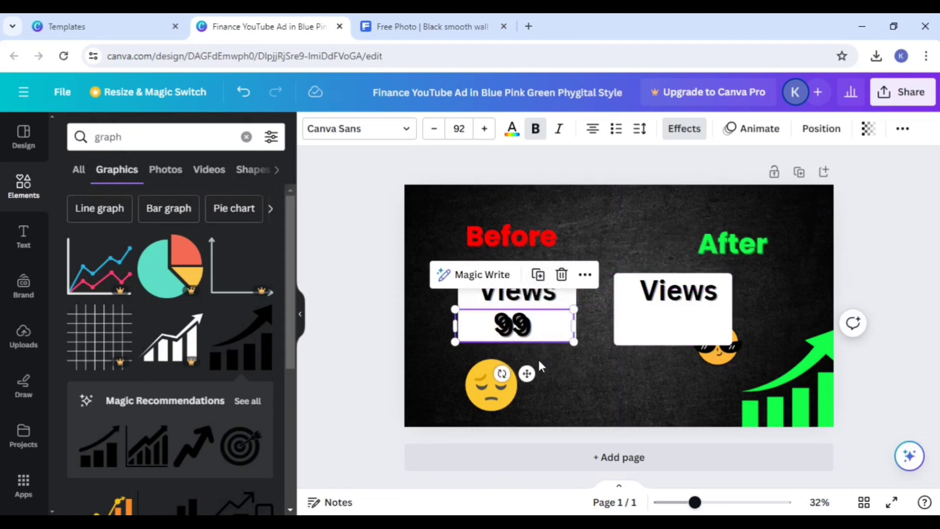
left_click_drag(527, 374, 674, 369)
left_click(679, 321)
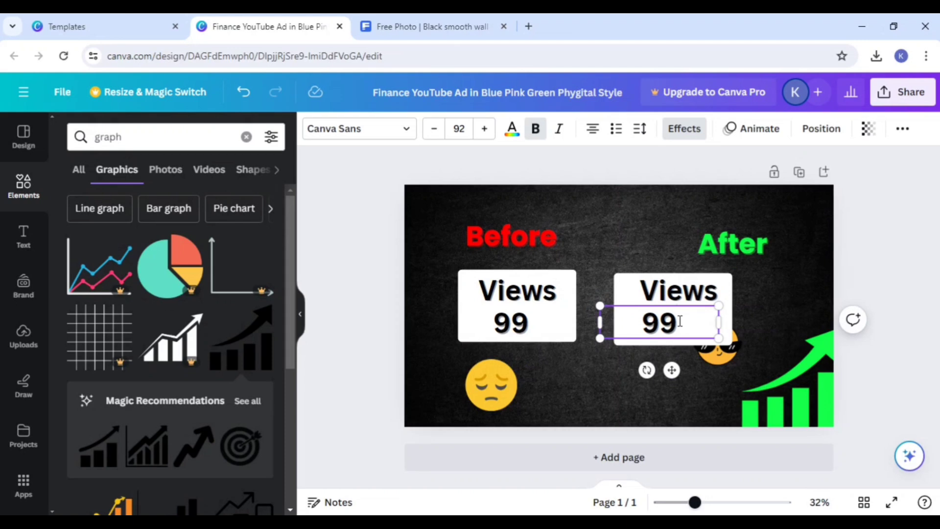
key("BackSpace")
key("BackSpace")
type("1M")
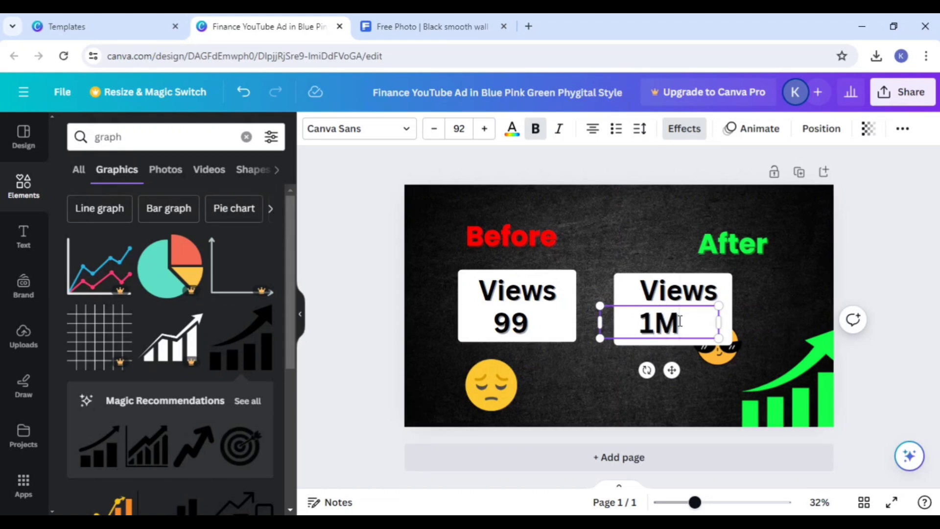
Step: Move the sunglasses emoji down so it sits below the second white rectangle, beside the graph
left_click(747, 304)
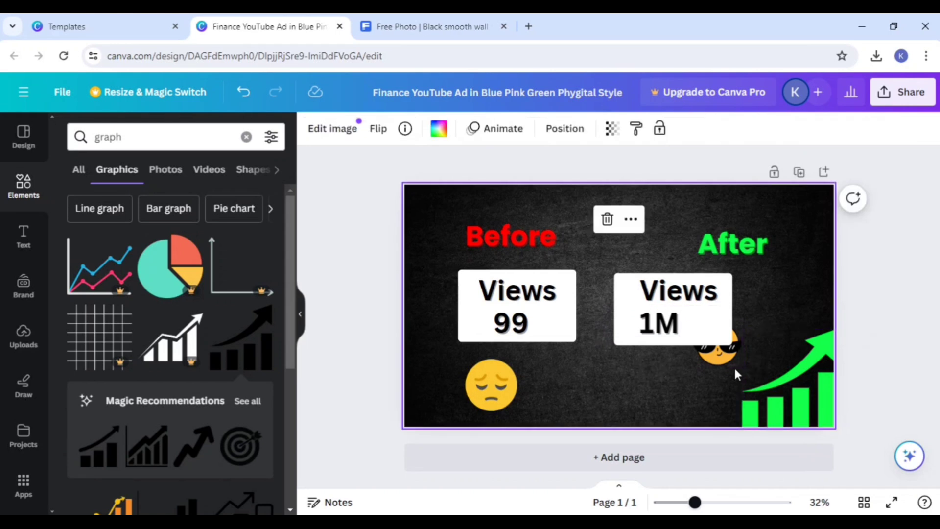
left_click(723, 362)
left_click_drag(724, 363, 713, 393)
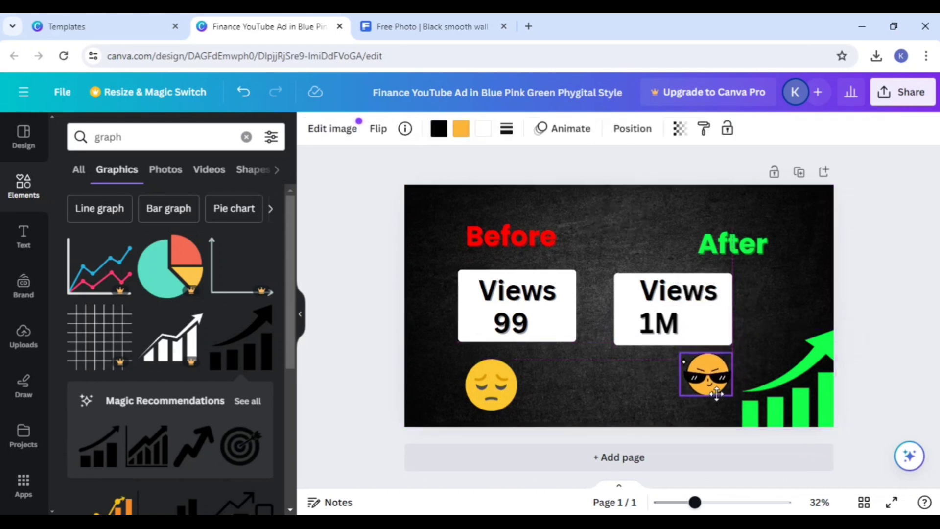
Step: Clear the "graph" search in the elements library and add a plain straight line from the shapes
left_click(23, 223)
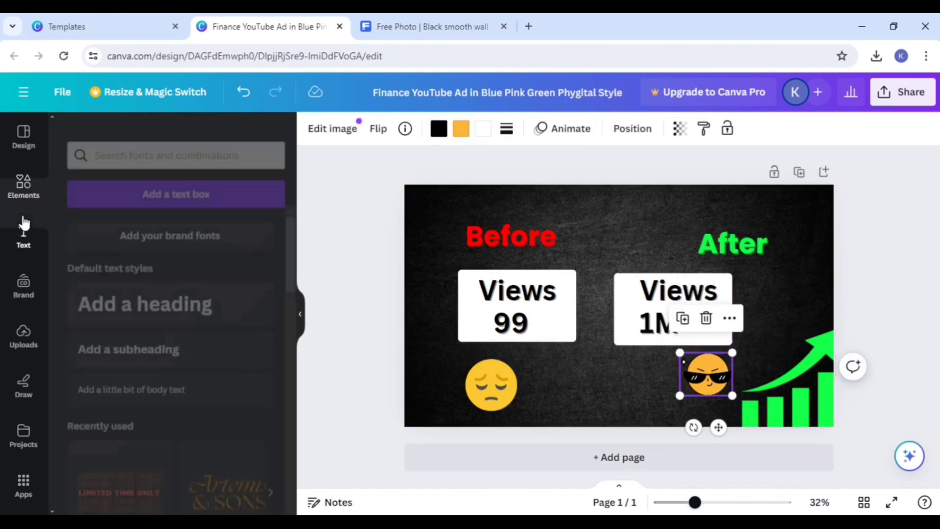
left_click(14, 175)
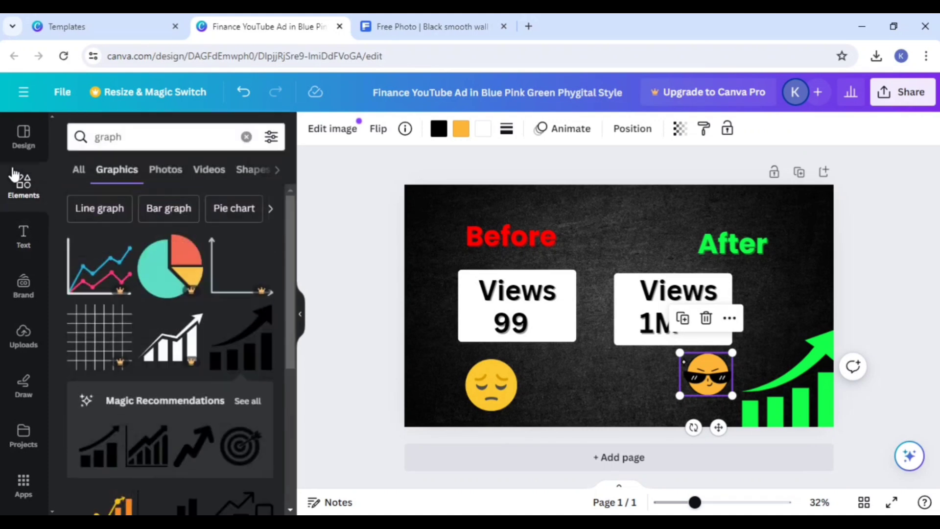
left_click(79, 172)
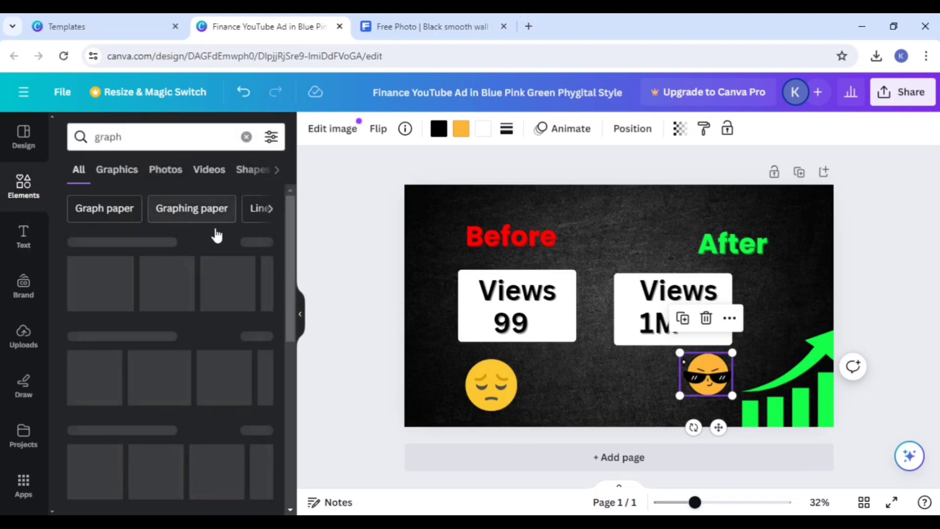
left_click(257, 243)
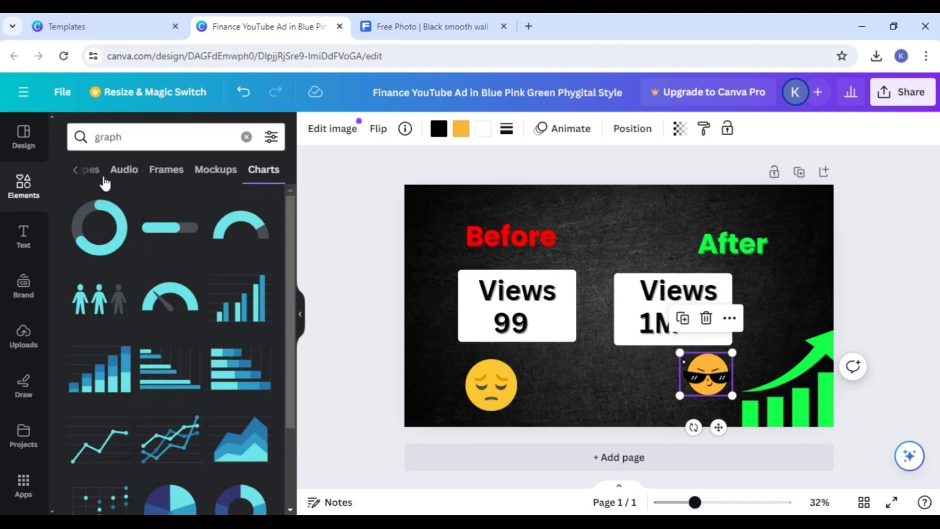
left_click(245, 137)
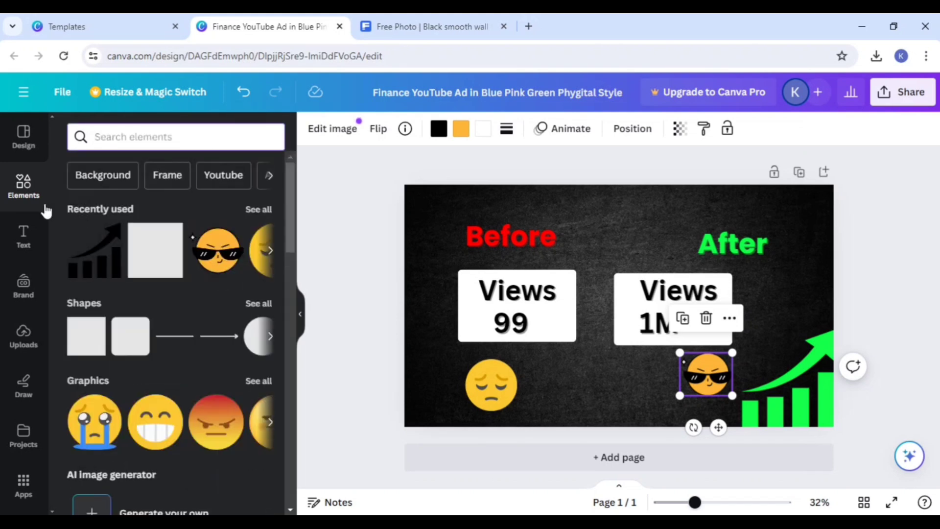
left_click(168, 338)
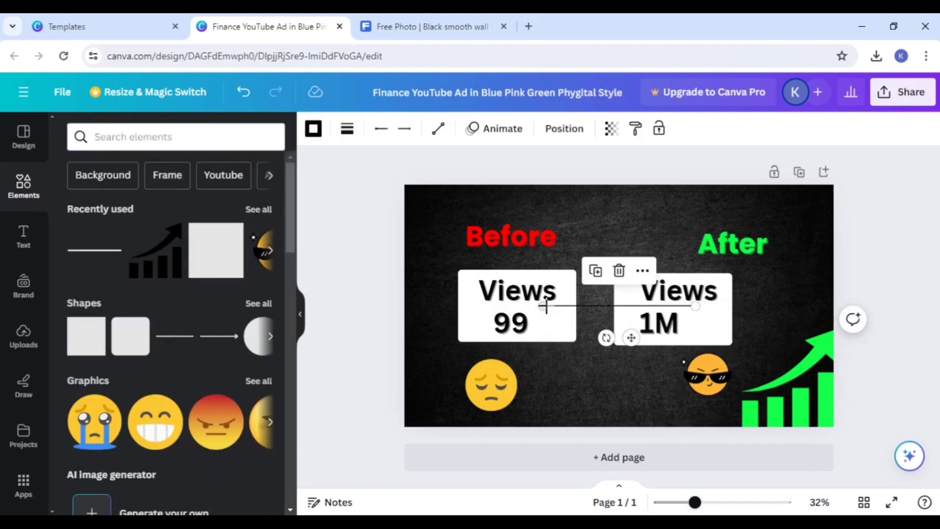
Step: Reposition the line to run steeply between the two Views boxes, shifting it up and right together with the "Before" heading
left_click_drag(695, 306, 569, 426)
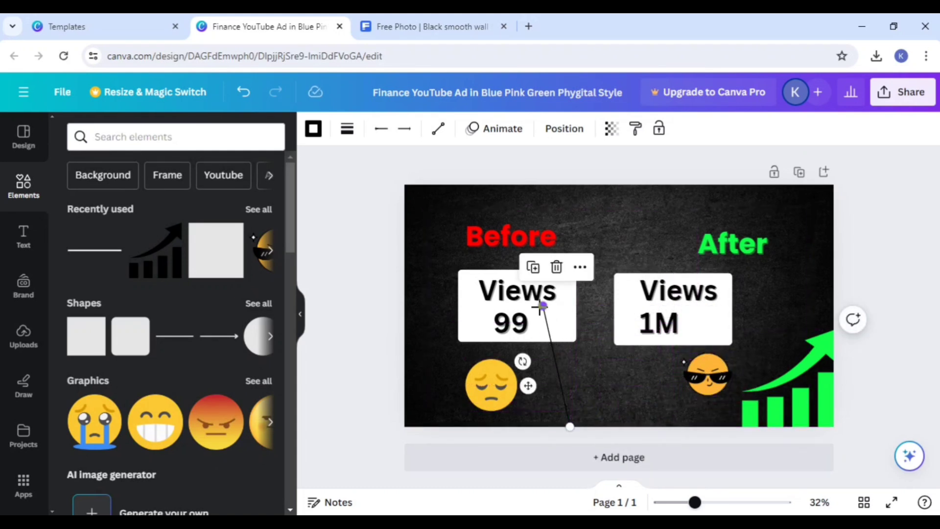
left_click_drag(542, 306, 578, 218)
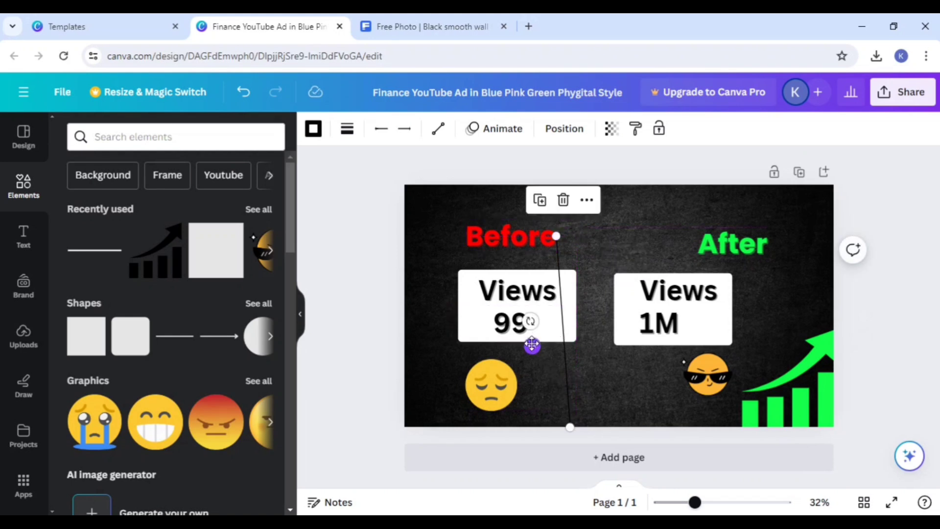
left_click_drag(532, 345, 561, 320)
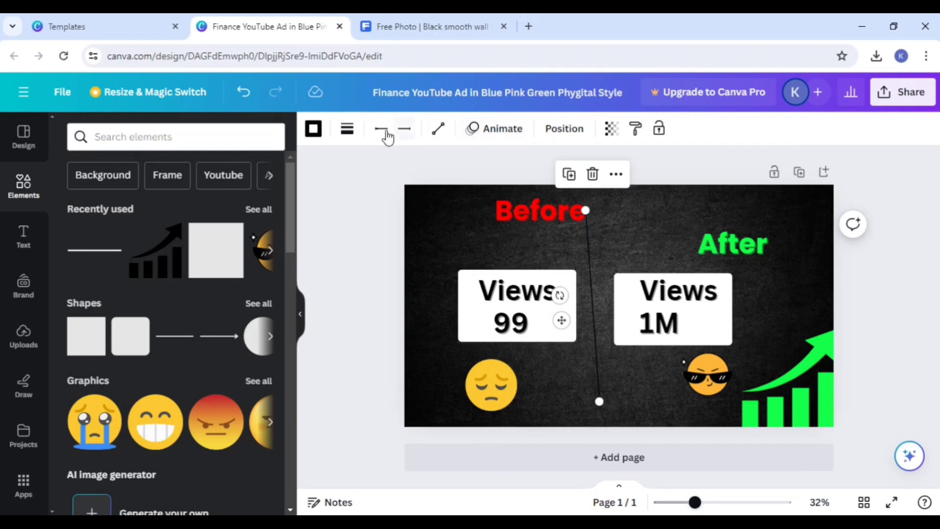
Step: Set the text color on the line to white and align its lower end under the upper one to make it vertical
double_click(588, 249)
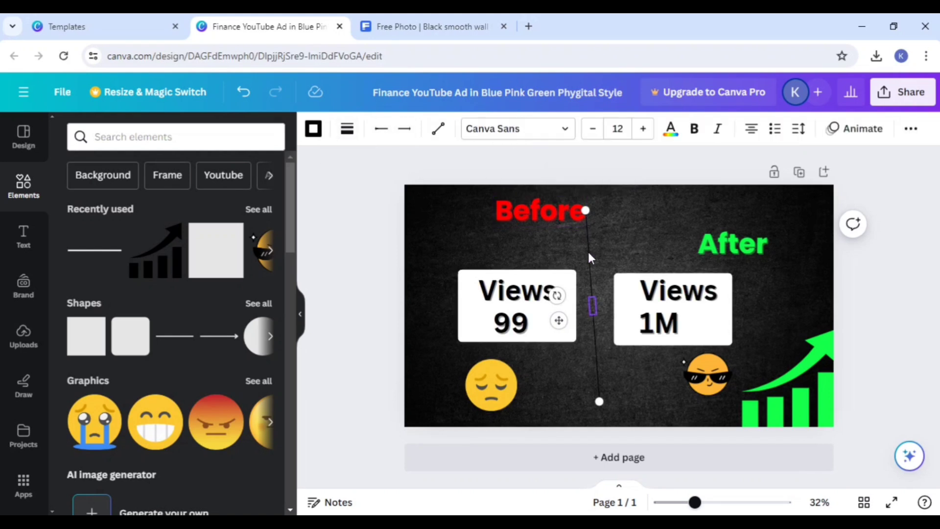
left_click(668, 130)
left_click(112, 250)
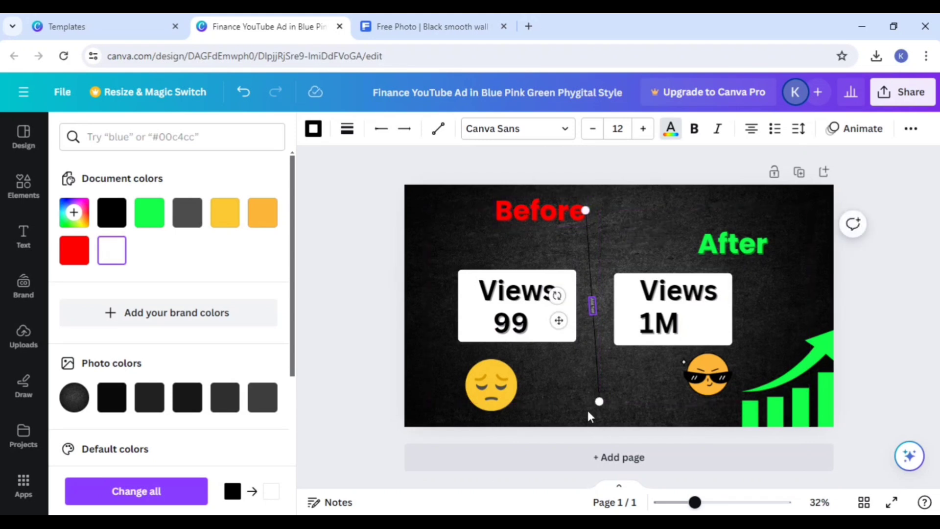
left_click_drag(599, 397, 586, 411)
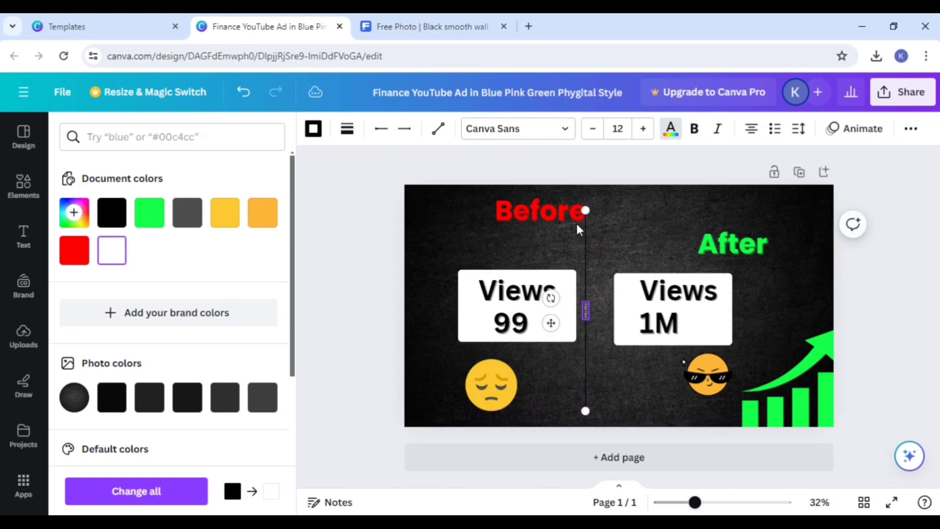
left_click(671, 129)
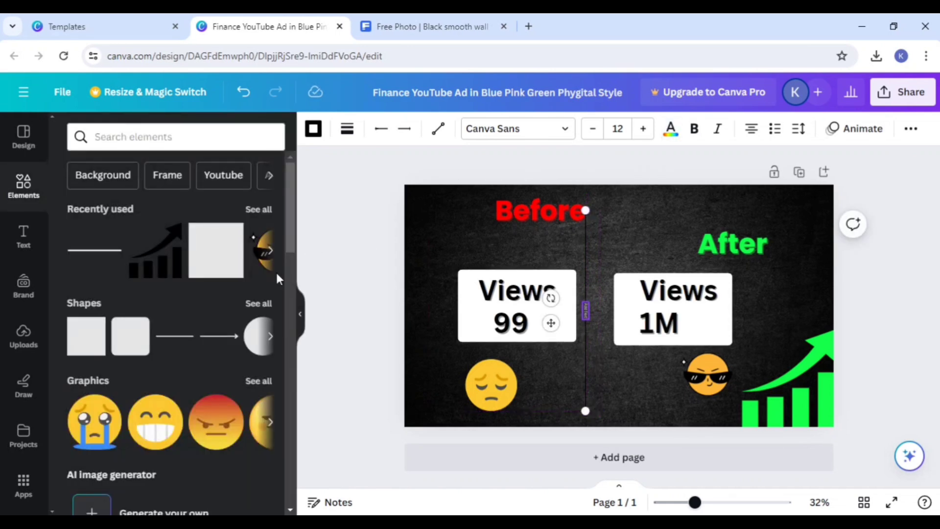
Step: Add a new straight line, move it up near the "After" heading and delete the old vertical line
left_click(93, 251)
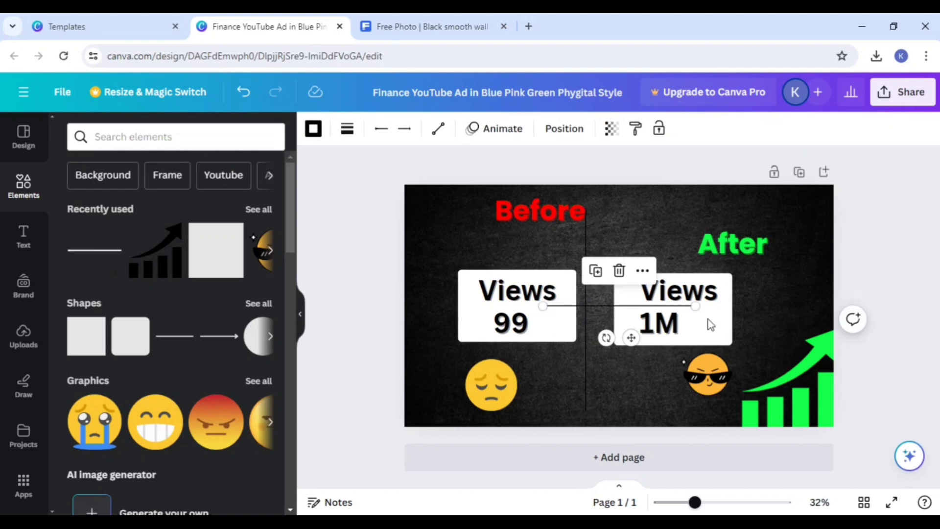
left_click(583, 352)
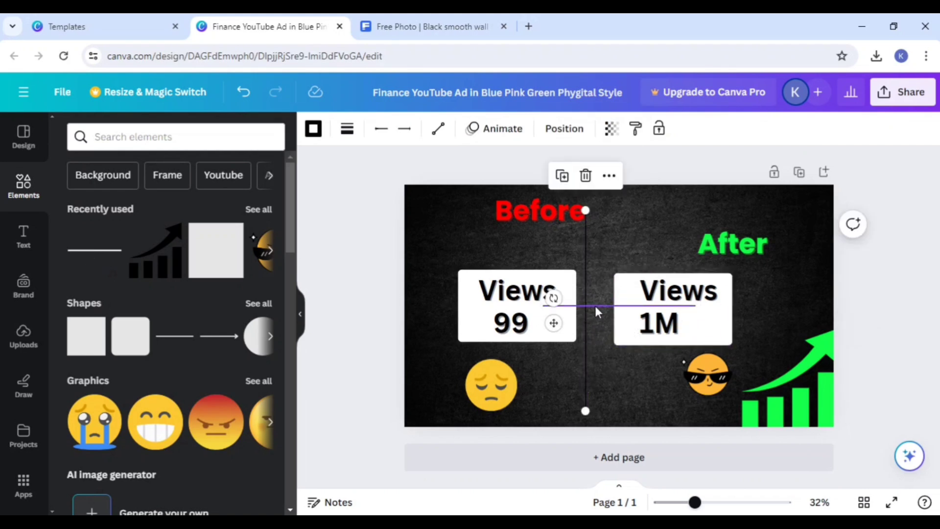
left_click_drag(594, 305, 645, 230)
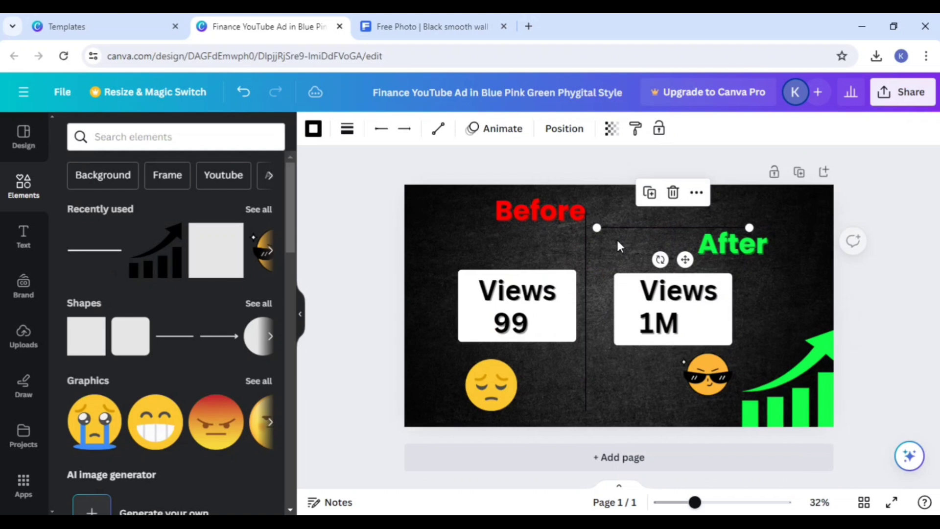
left_click(586, 239)
left_click(584, 176)
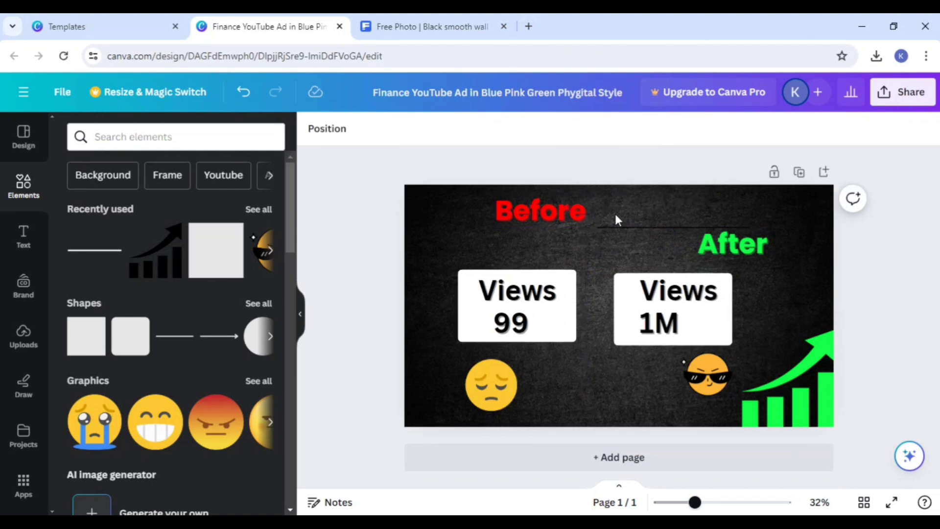
Step: Turn the new line vertical and place it between the two Views boxes, extending its lower end to the page's bottom edge
left_click(618, 221)
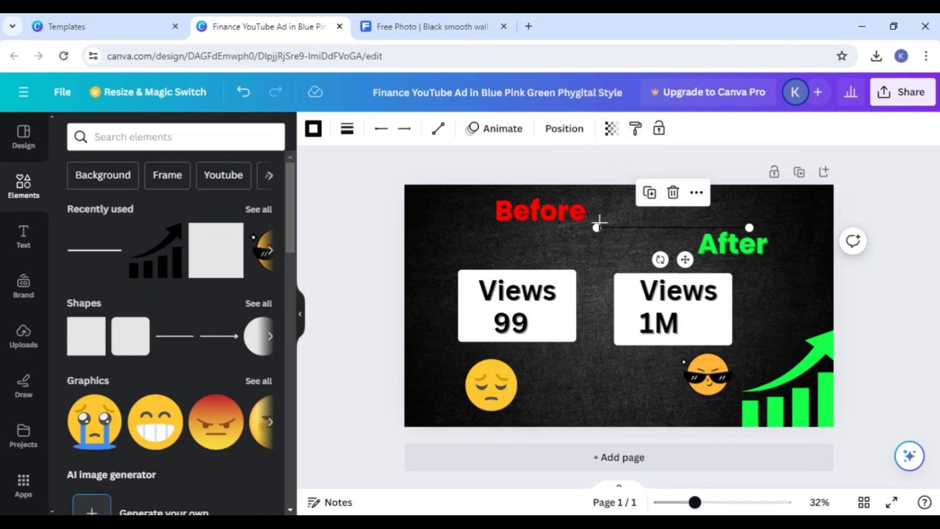
left_click_drag(596, 227, 742, 427)
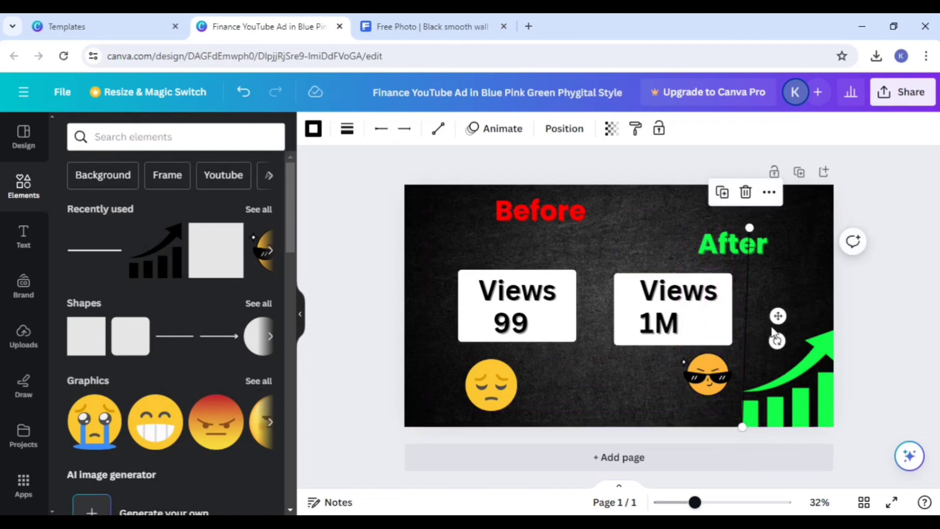
left_click_drag(776, 316, 627, 280)
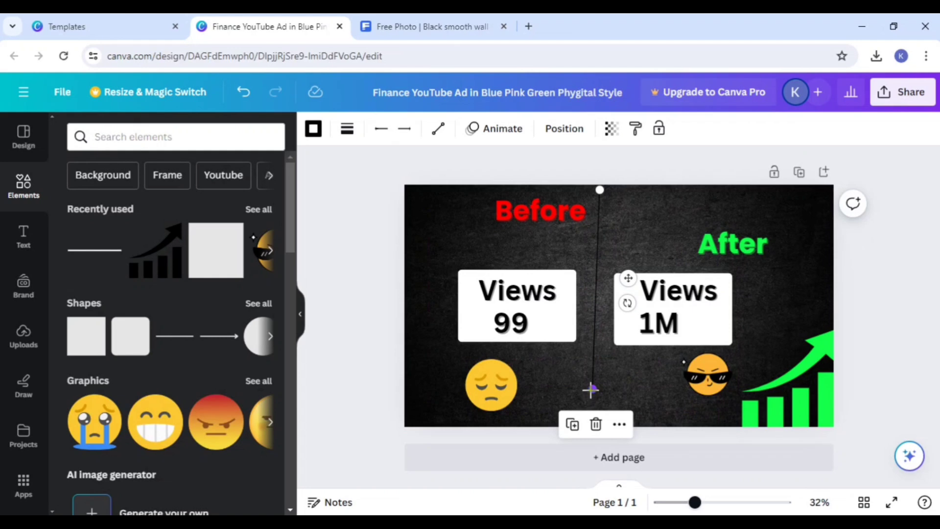
left_click_drag(591, 390, 600, 426)
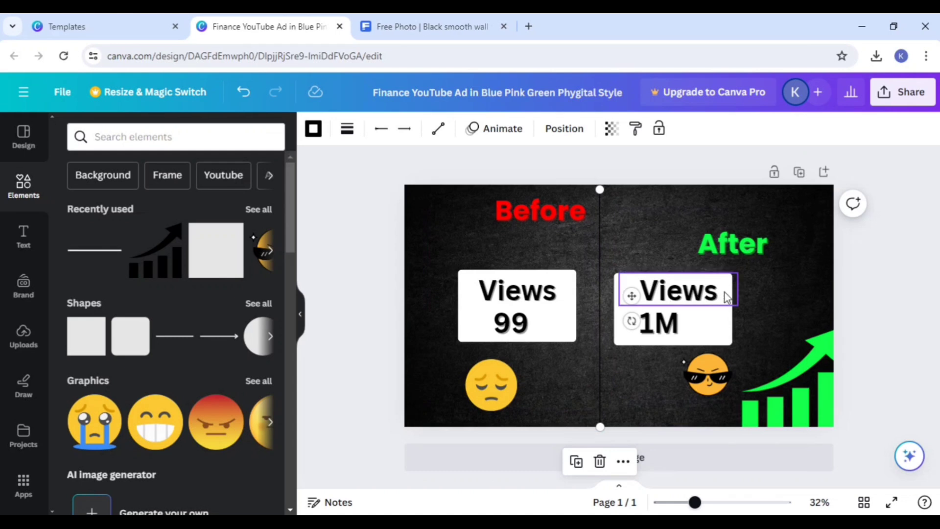
left_click(754, 280)
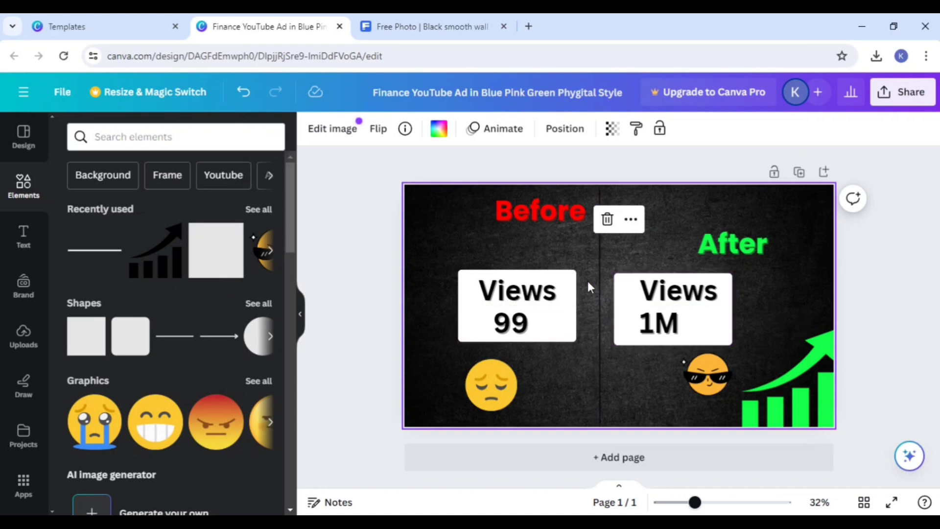
Step: Search the elements library for "Youtube" and add the black round YouTube icon from the graphics results
left_click(175, 140)
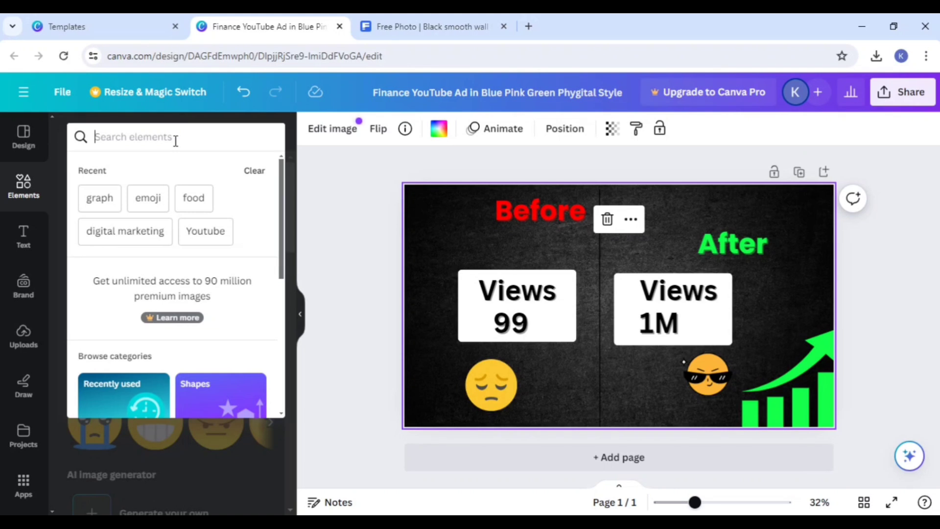
type("youtu")
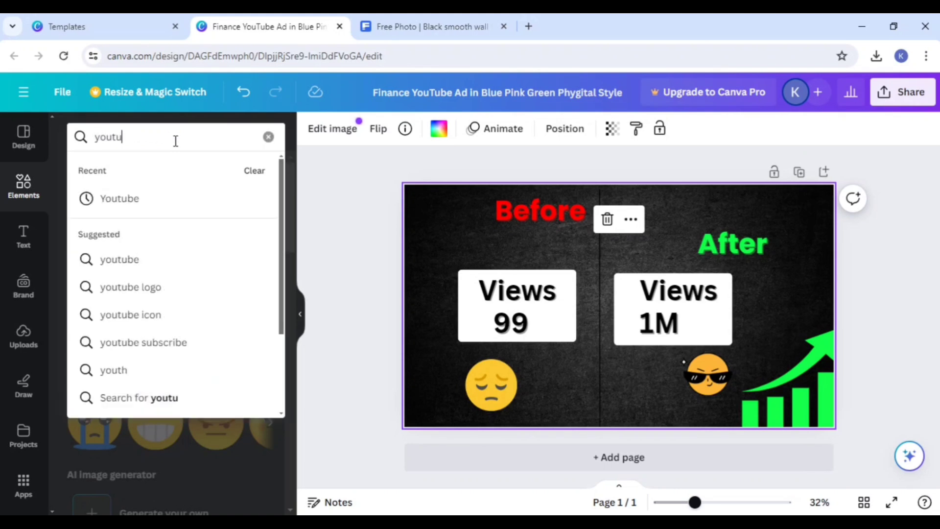
type("be")
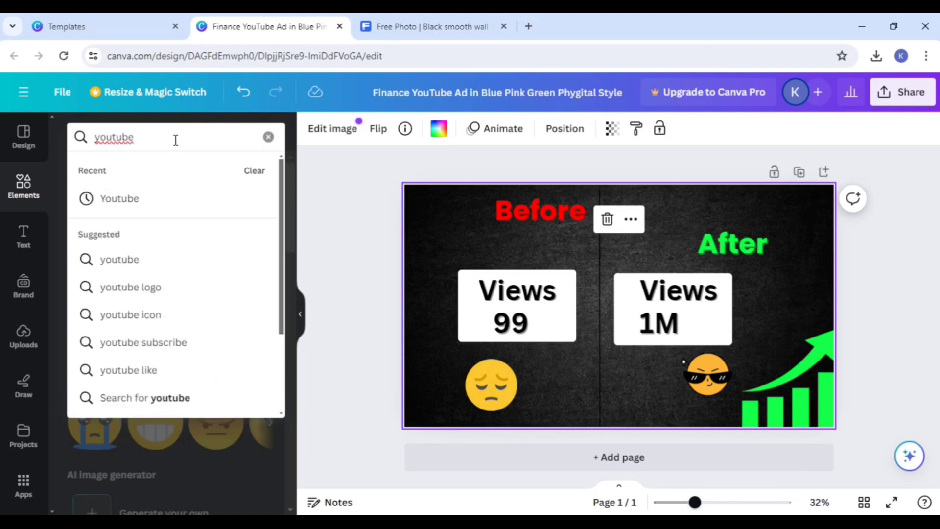
left_click(147, 202)
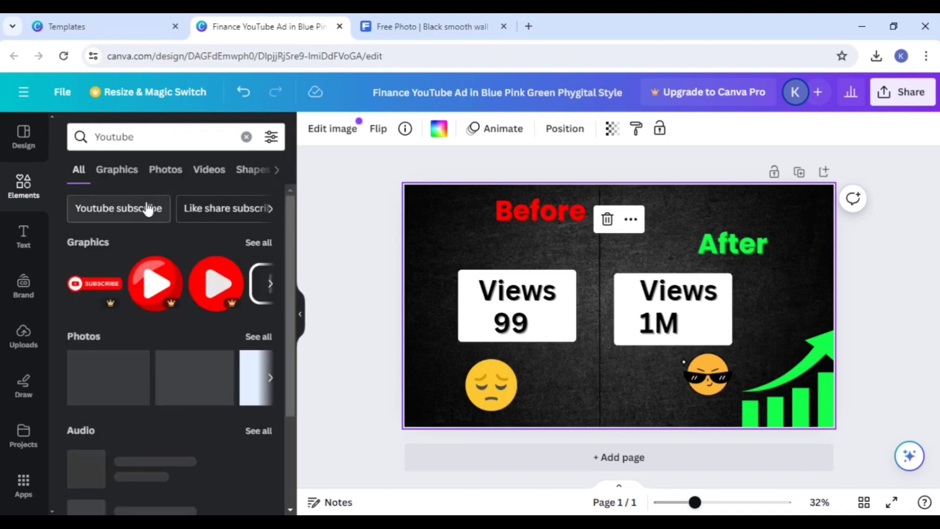
left_click(263, 243)
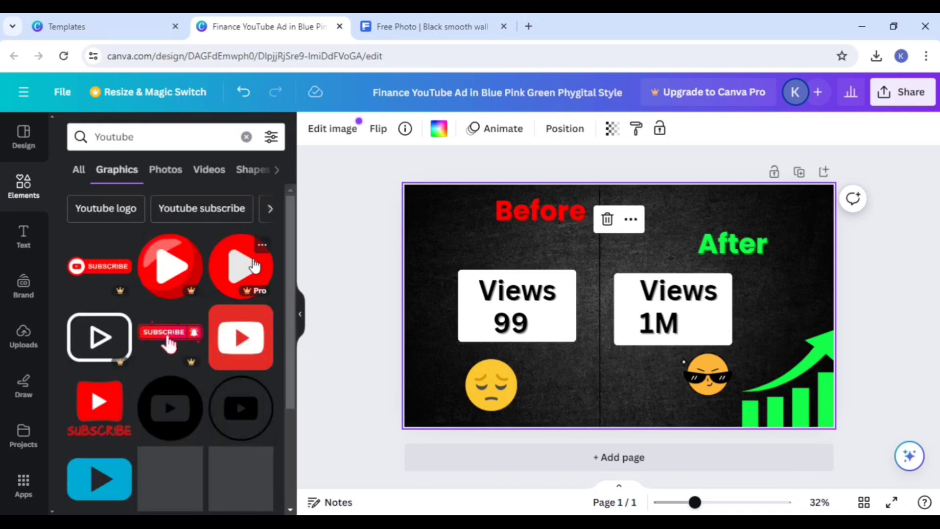
left_click(175, 419)
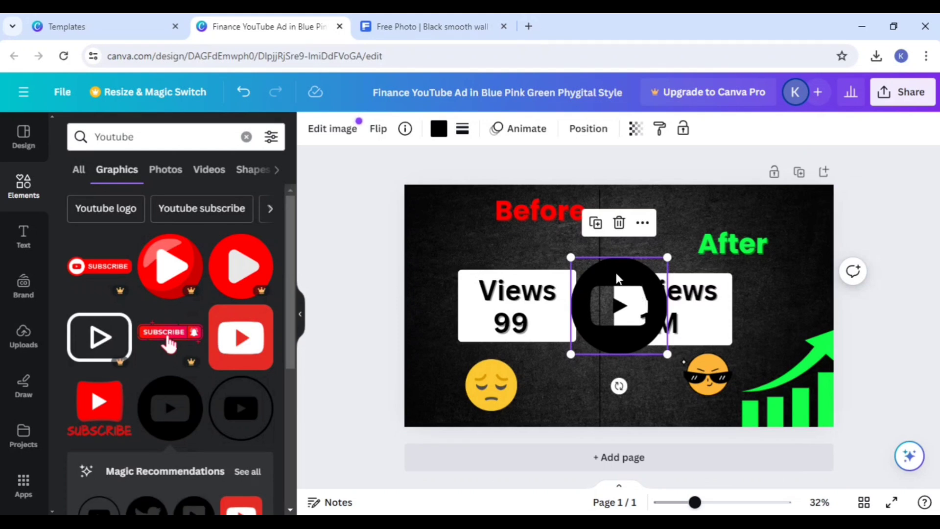
Step: Recolor the YouTube icon white and move it to the bottom of the page, beside the sad emoji
left_click(439, 130)
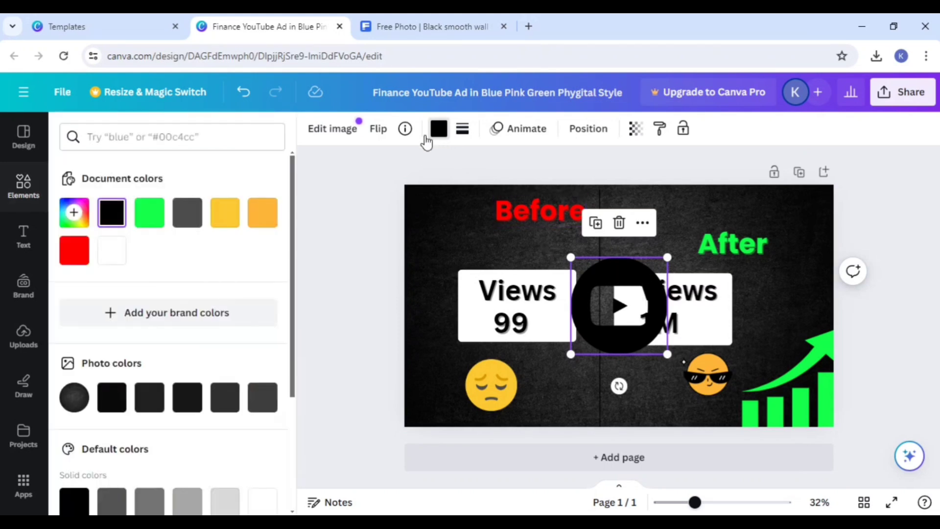
left_click(112, 249)
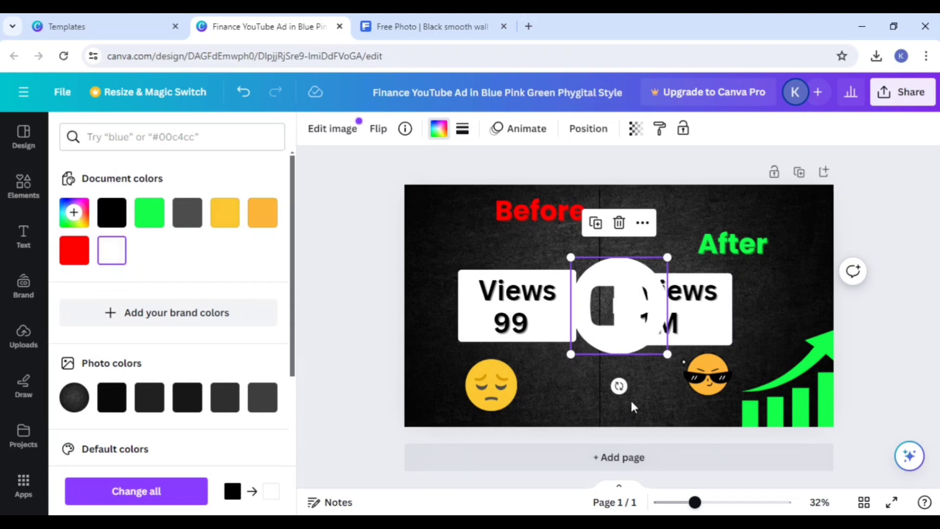
left_click(615, 356)
left_click_drag(614, 344, 570, 398)
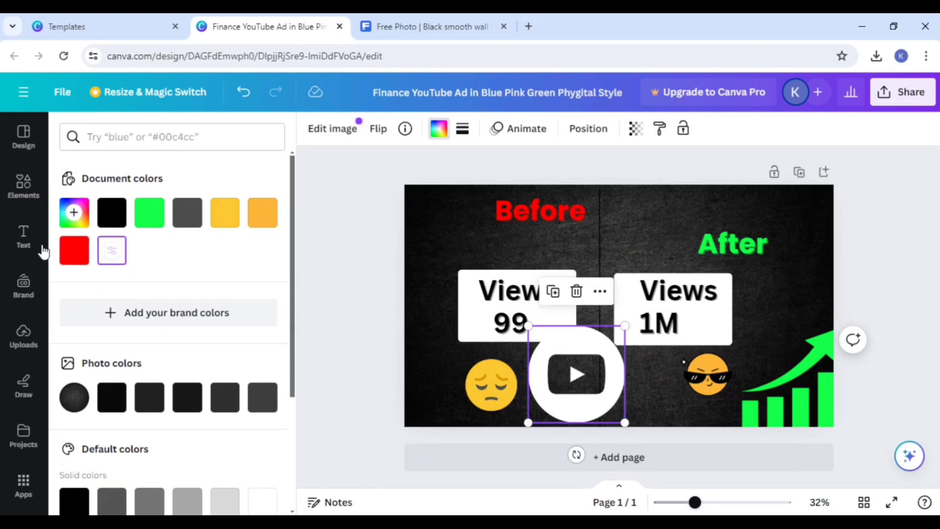
Step: Add a square shape from the elements library and fill it with red
left_click(29, 194)
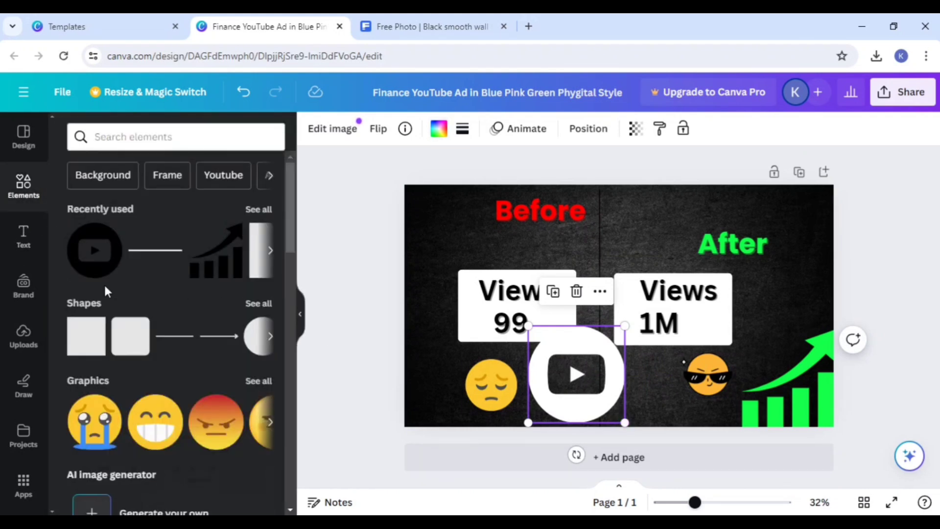
left_click(94, 328)
left_click(78, 330)
left_click(83, 333)
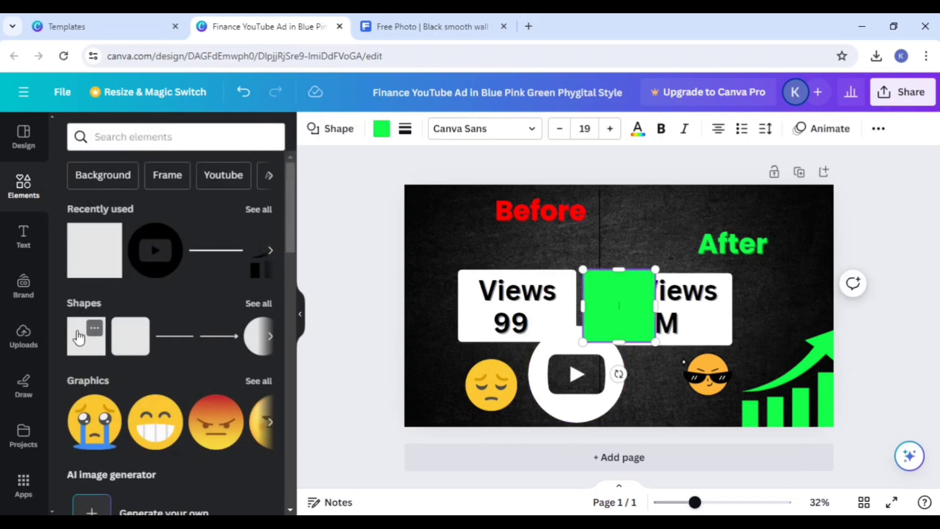
left_click(380, 131)
left_click(122, 260)
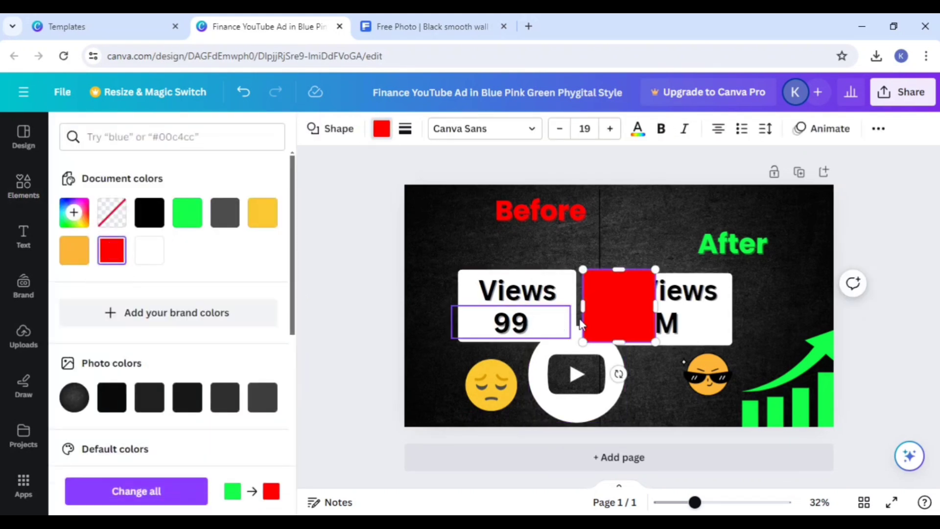
Step: Move the red square over the YouTube icon and shrink it to about 263 by 256 px within the white circle
left_click_drag(609, 319, 566, 386)
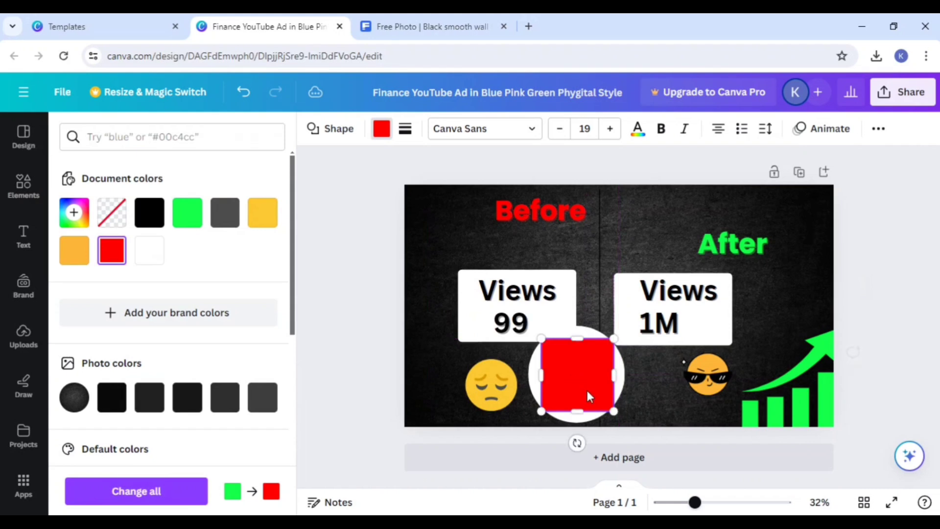
left_click_drag(614, 413, 600, 396)
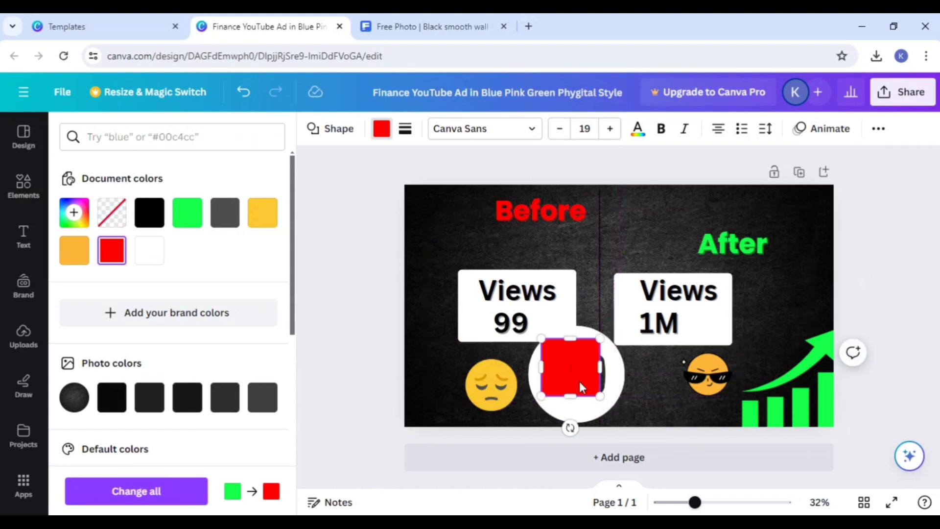
left_click(649, 390)
left_click_drag(585, 366, 589, 373)
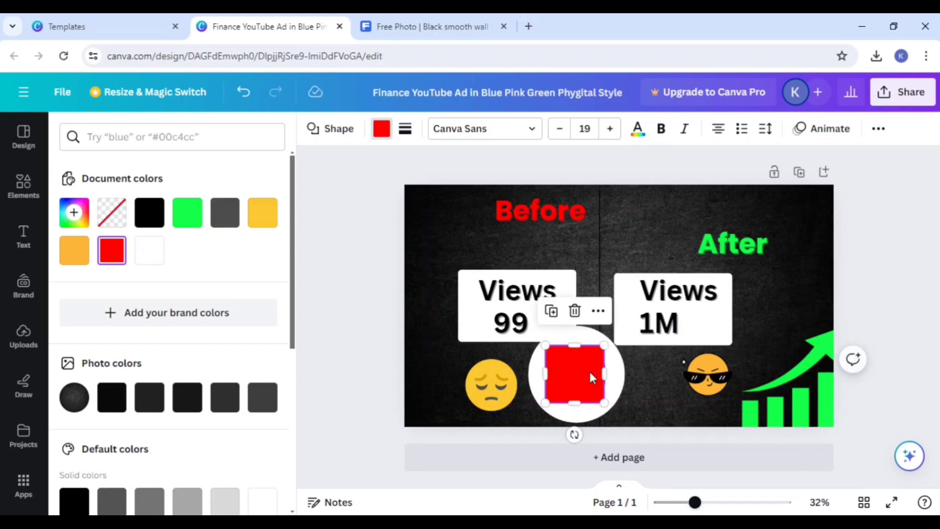
Step: Send the red square one layer backward, behind the white YouTube icon
right_click(591, 378)
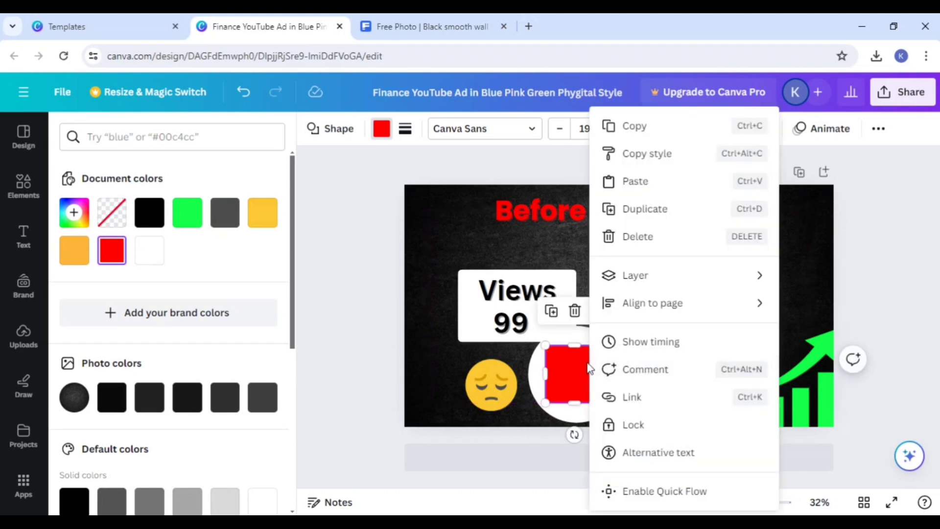
left_click(437, 345)
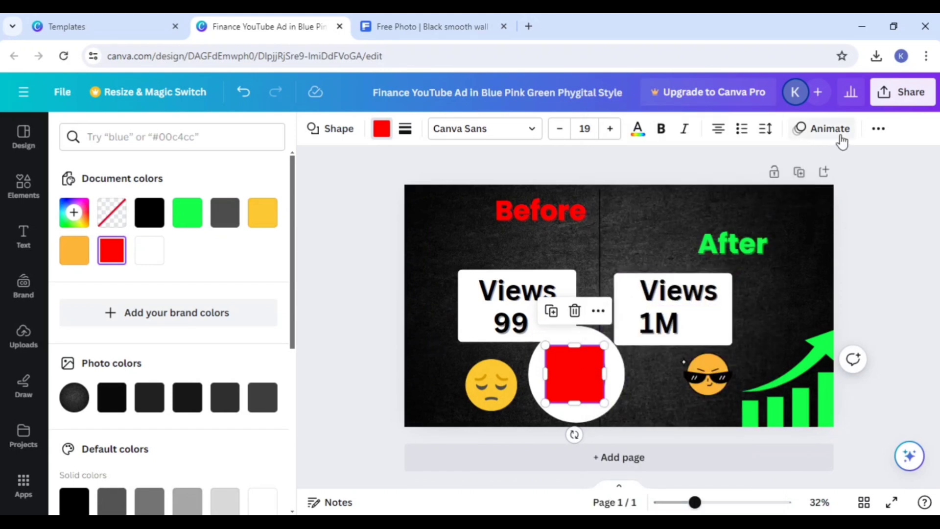
left_click(876, 130)
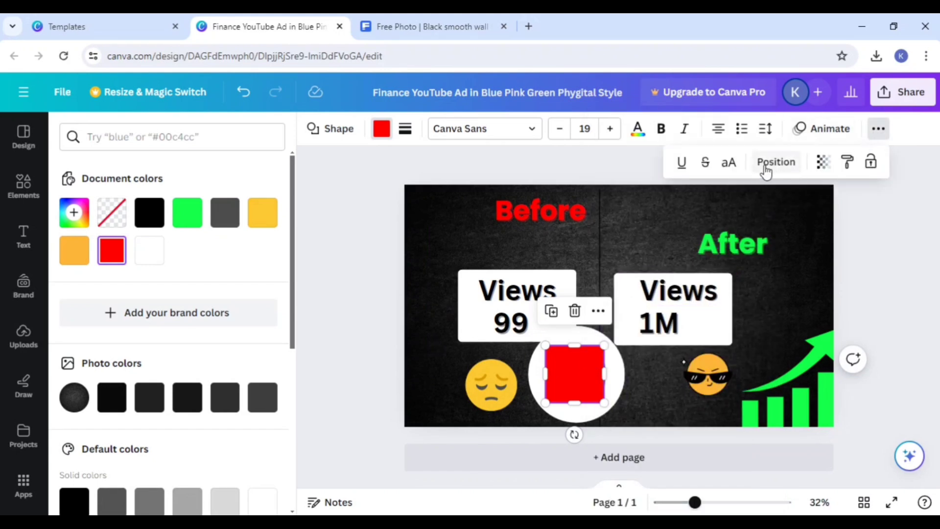
left_click(767, 164)
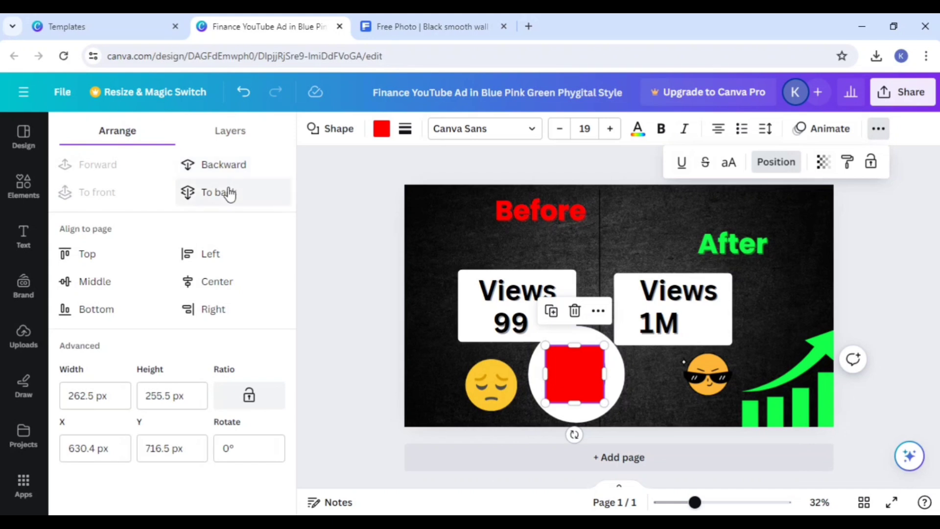
left_click(226, 166)
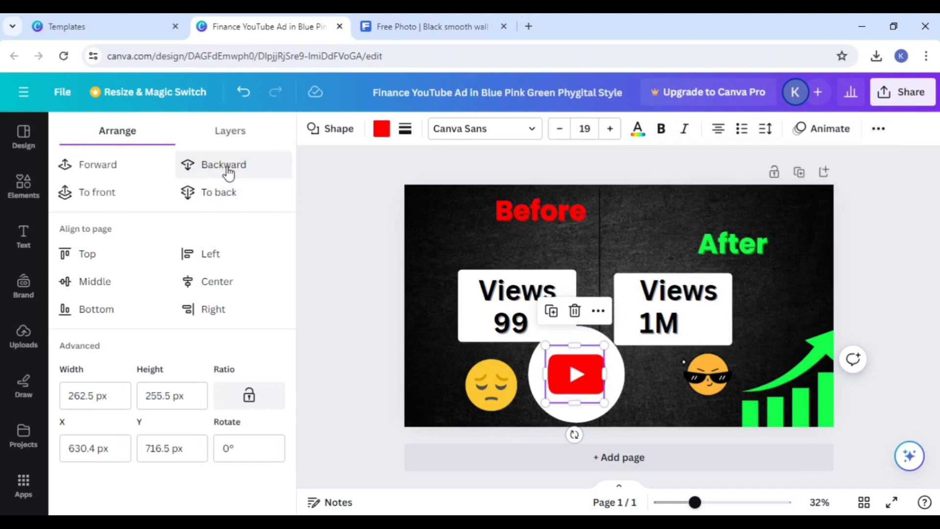
left_click(436, 375)
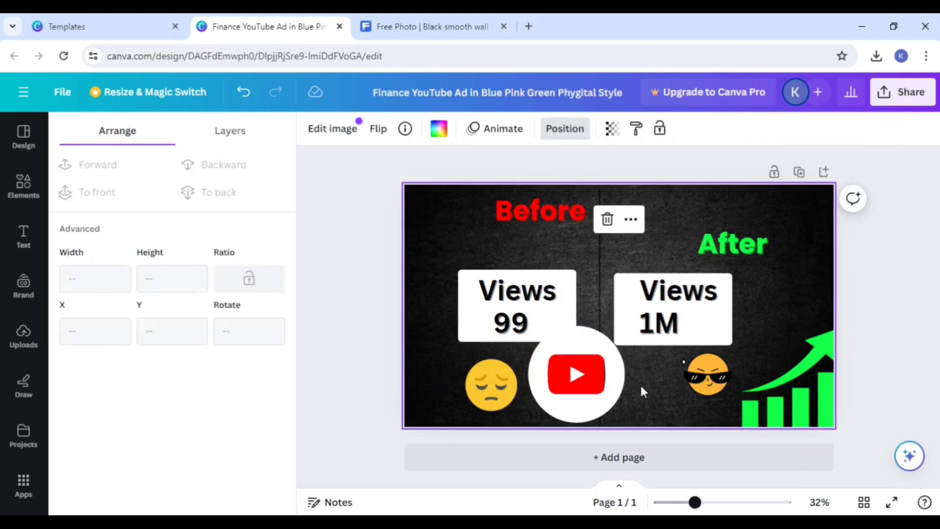
Step: Nudge the white YouTube icon slightly left to center it on the red square
mouse_move(622, 383)
left_mouse_down()
mouse_move(633, 387)
mouse_move(617, 383)
left_mouse_up()
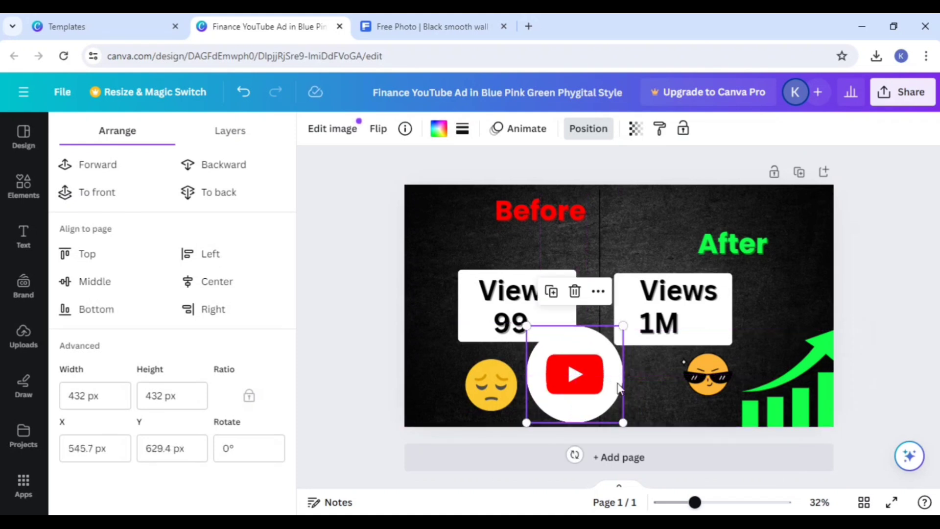
left_click(642, 401)
left_click(581, 389)
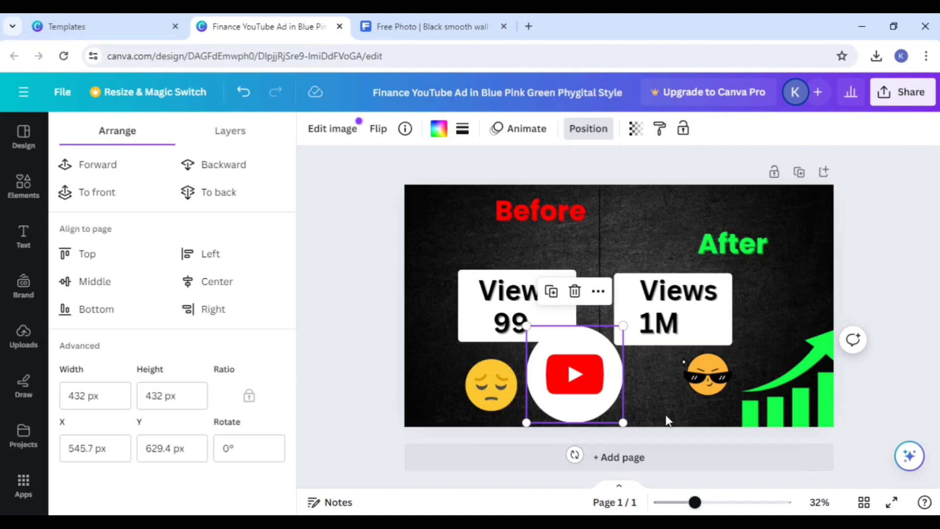
Step: Select the white circle, red square and YouTube icon together and group them into one logo
left_click_drag(665, 414, 575, 354)
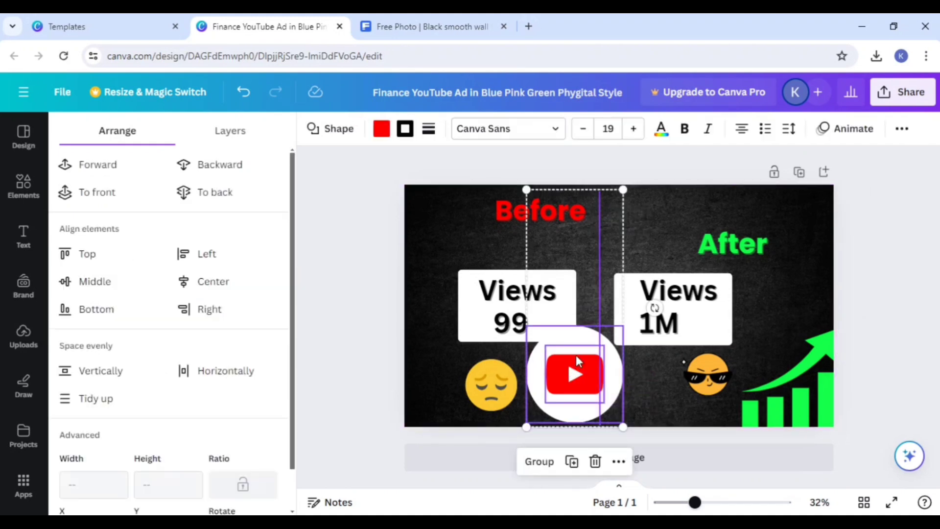
left_click(683, 388)
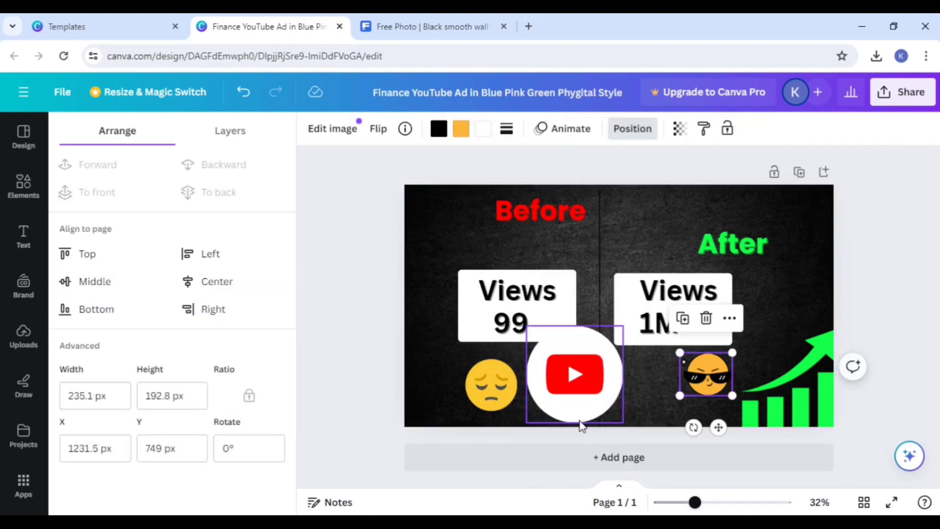
left_click(550, 396)
left_click(531, 415)
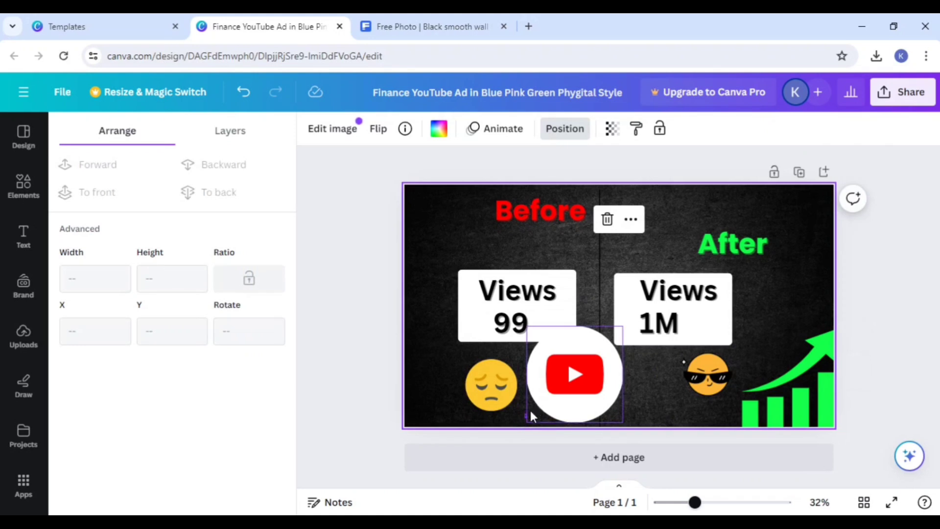
left_click(568, 378)
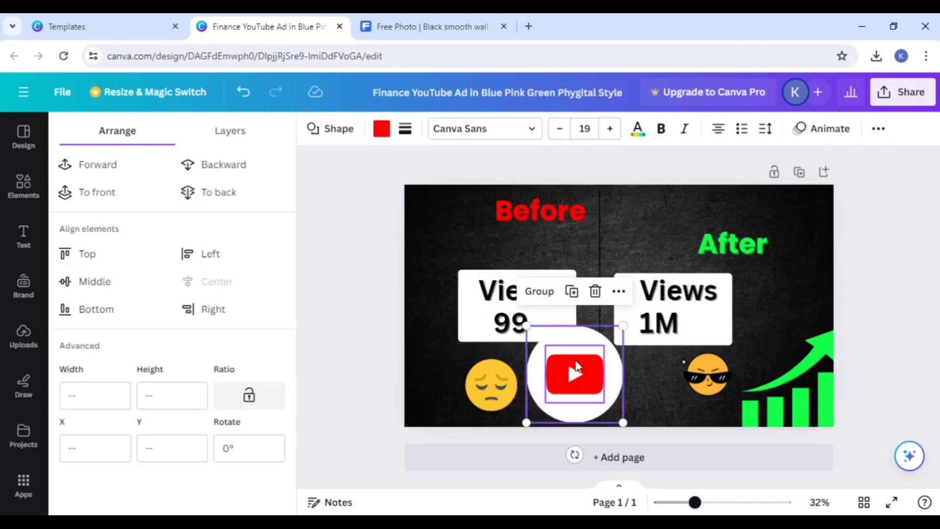
left_click(540, 291)
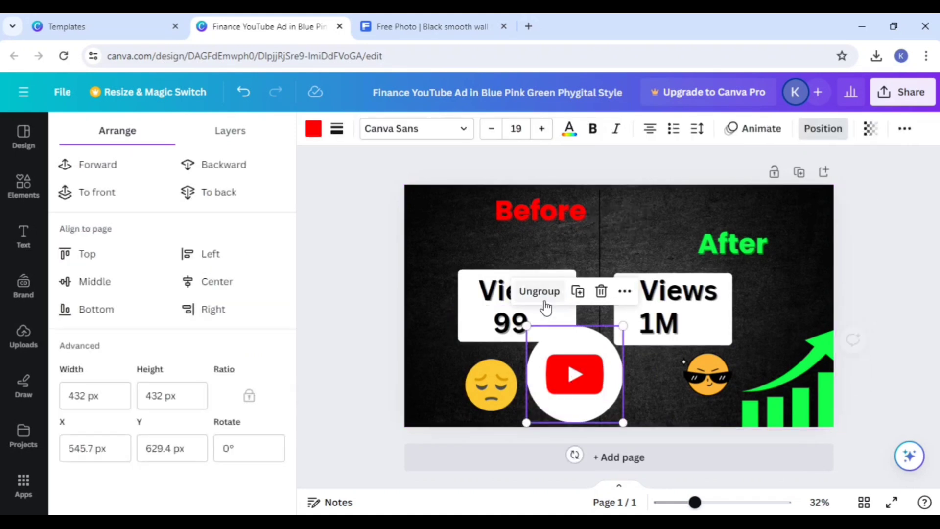
Step: Shrink the grouped YouTube logo to about 220 by 220 px and place it between the two emojis, beside the sad face
left_click(683, 409)
left_click(621, 344)
left_click(620, 325)
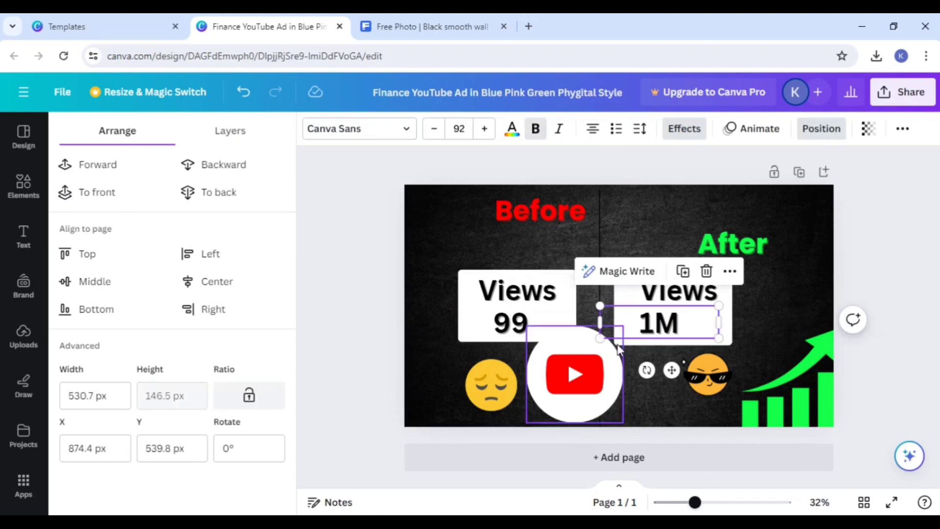
left_click(618, 377)
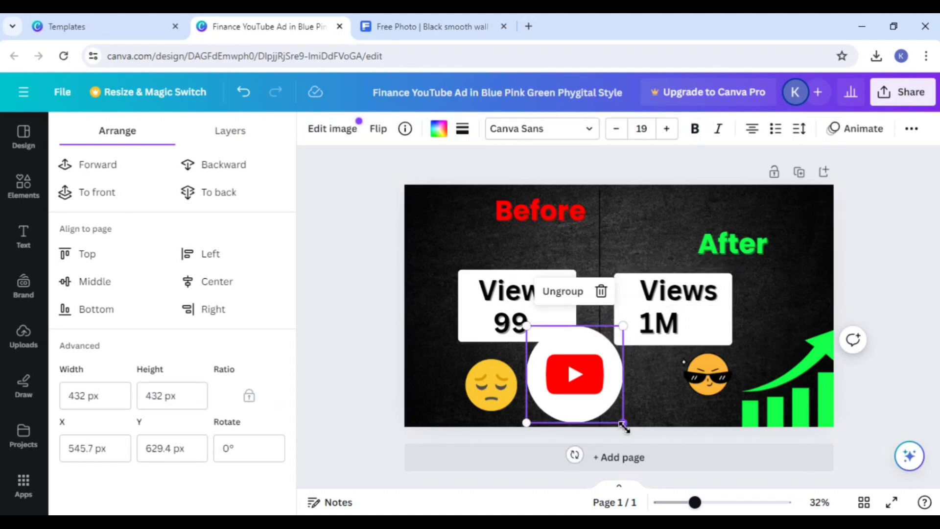
left_click_drag(624, 426, 570, 384)
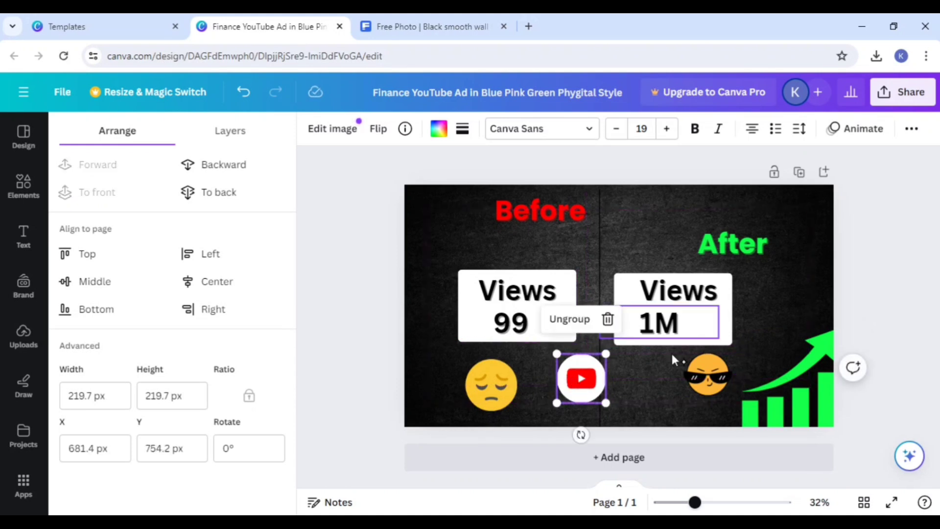
Step: Move the Before heading down and left, to about X 335 px and Y 108 px
left_click(794, 395)
left_click_drag(528, 213, 509, 230)
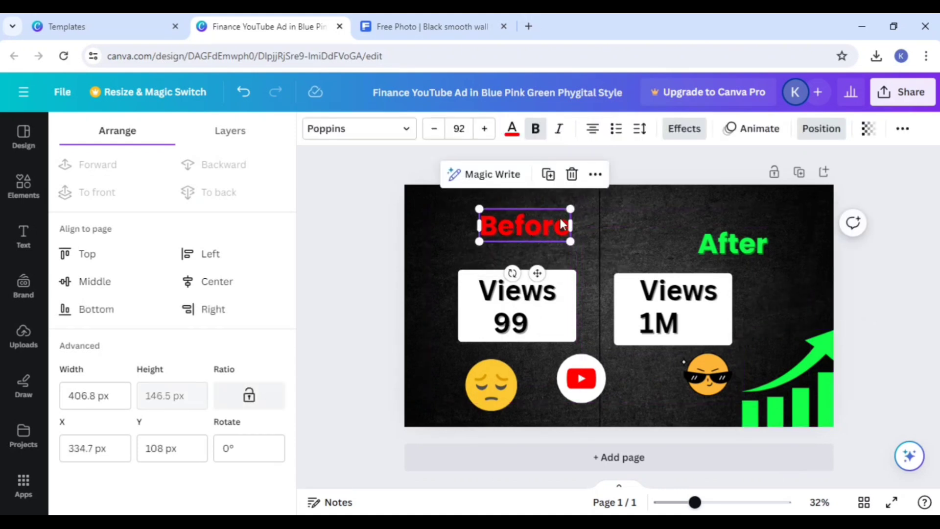
Step: Recolor the vertical dividing line white
left_click(599, 208)
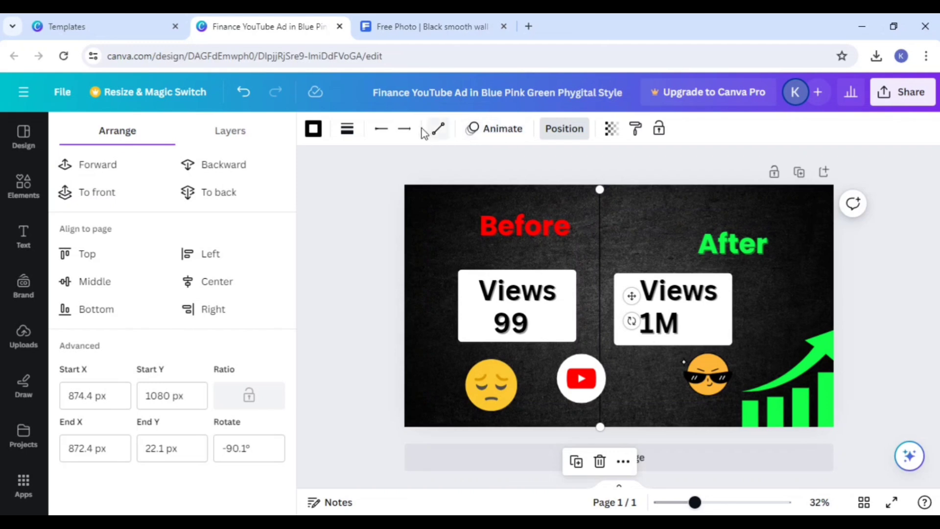
left_click(311, 130)
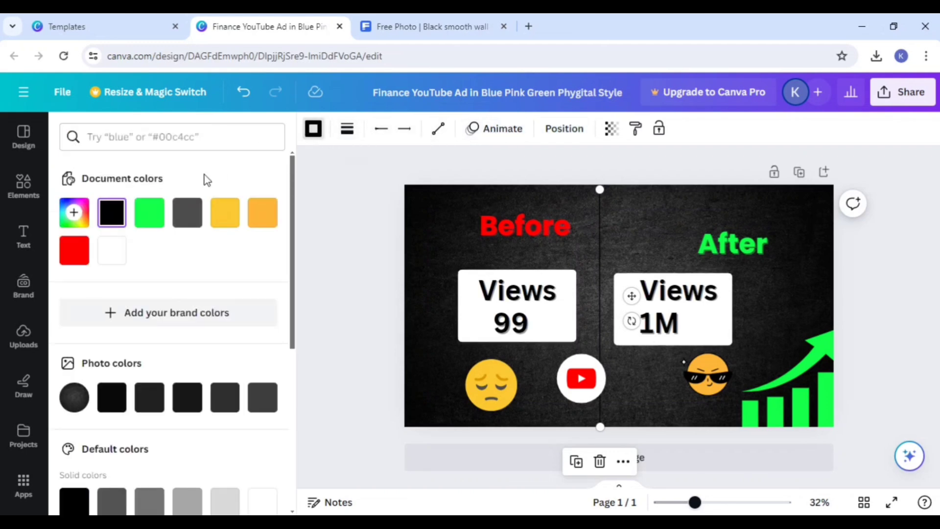
left_click(111, 250)
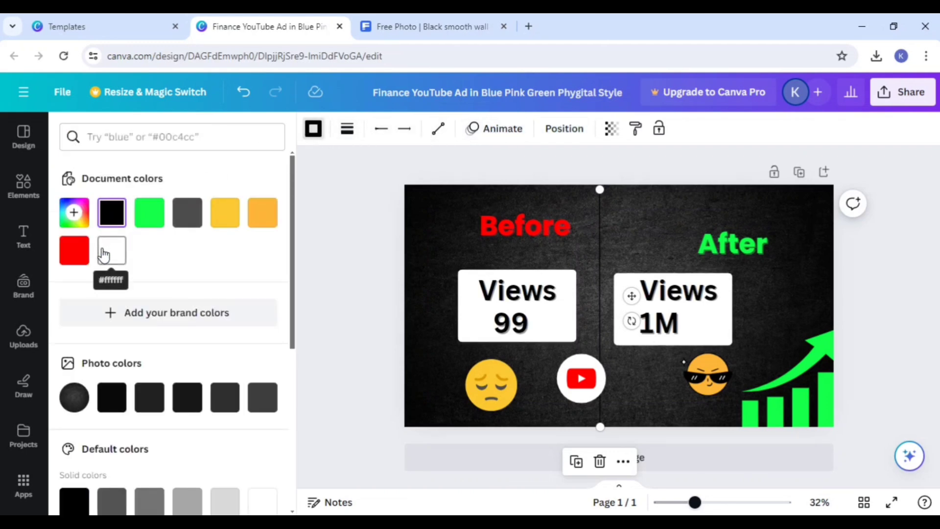
left_click(638, 211)
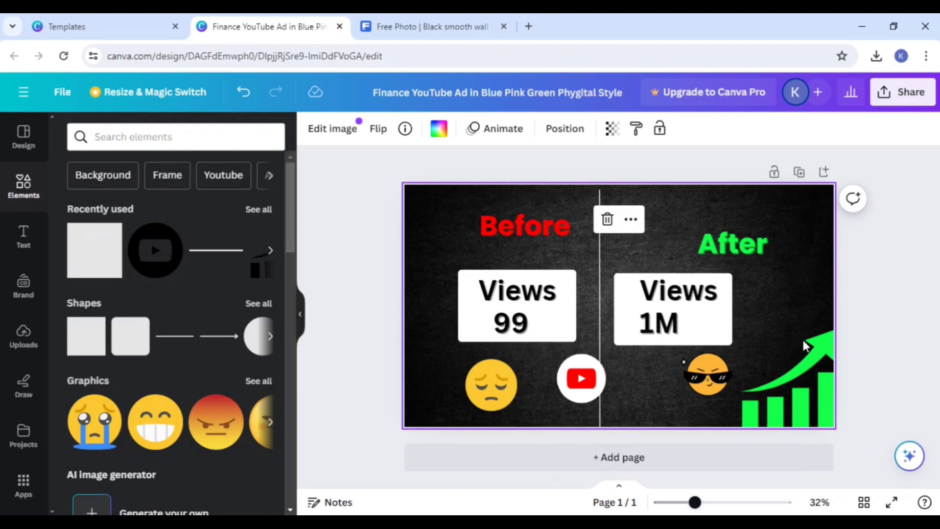
Step: Move the Before heading closer to its views box and raise the After heading slightly
left_click(788, 418)
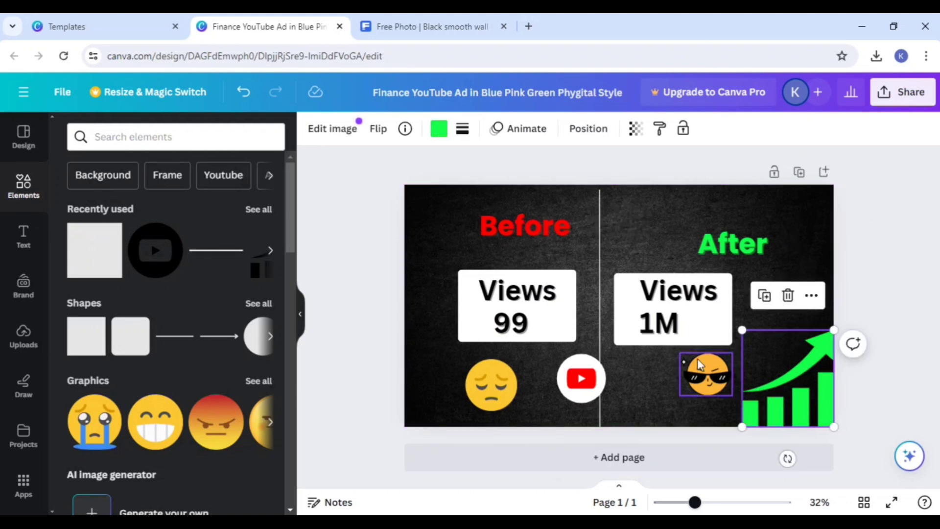
left_click_drag(535, 234, 526, 240)
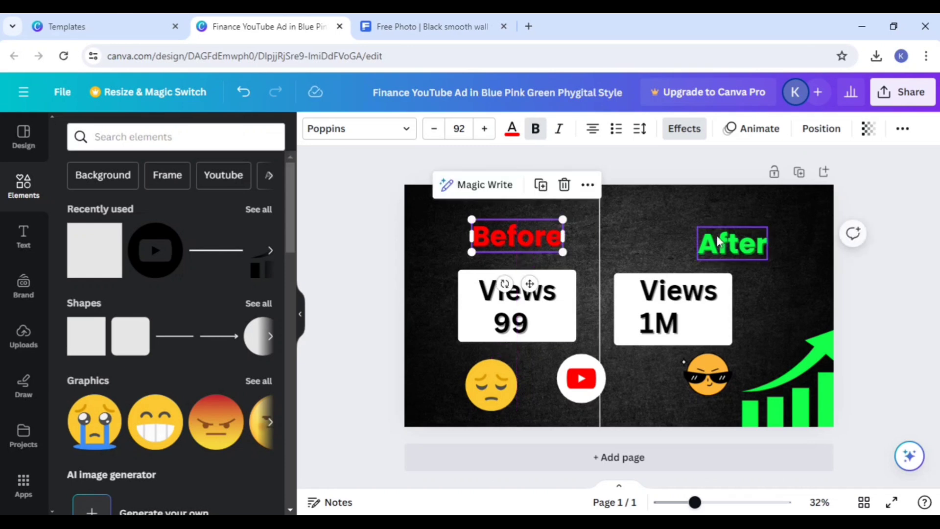
left_click(747, 243)
left_click(785, 323)
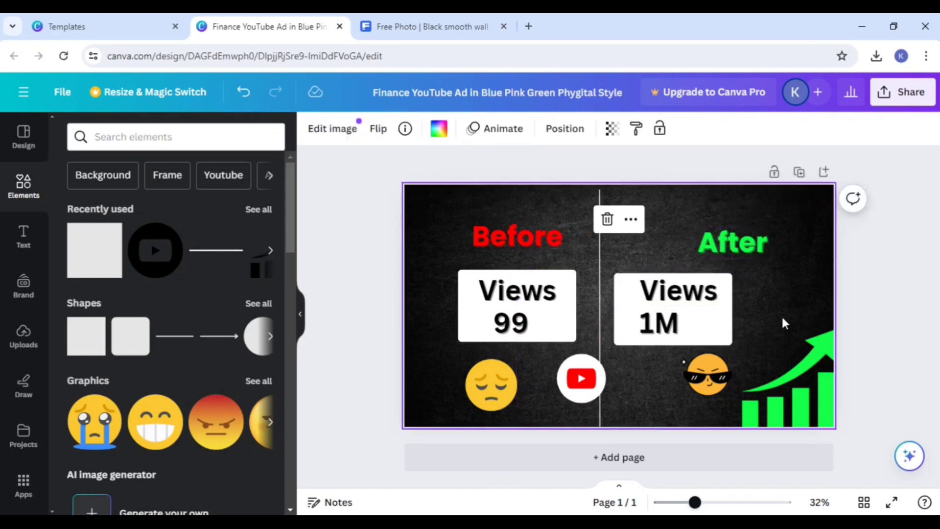
Step: Center the 1M text and the Views text inside the white box on the After side
left_click_drag(660, 332, 674, 332)
left_click(761, 325)
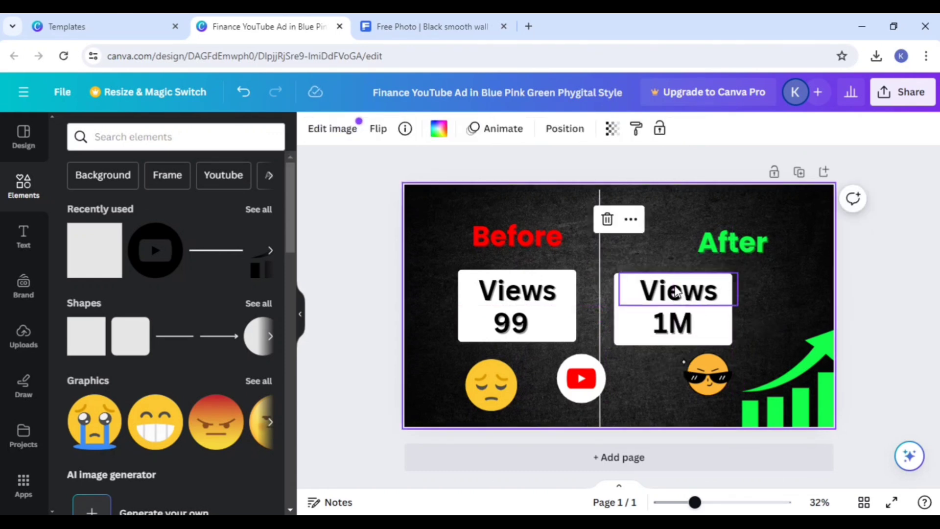
left_click_drag(677, 283, 670, 284)
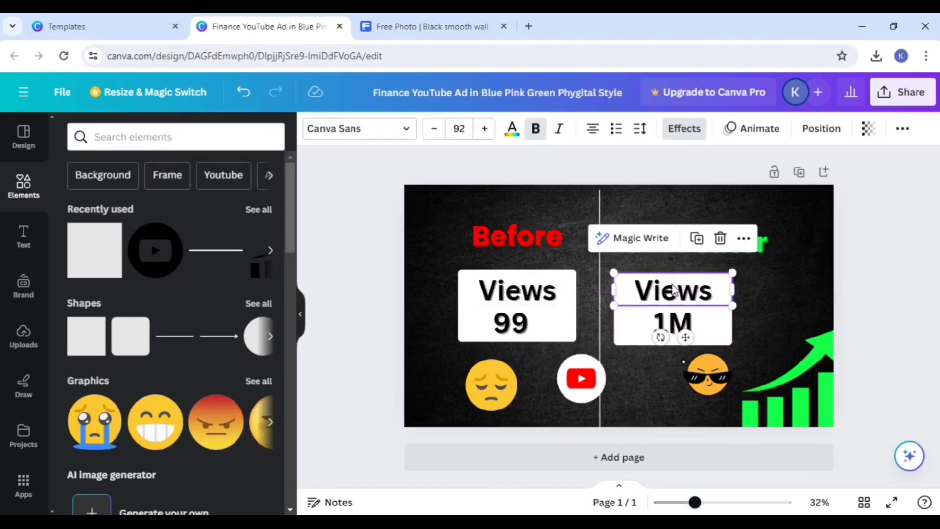
left_click(772, 306)
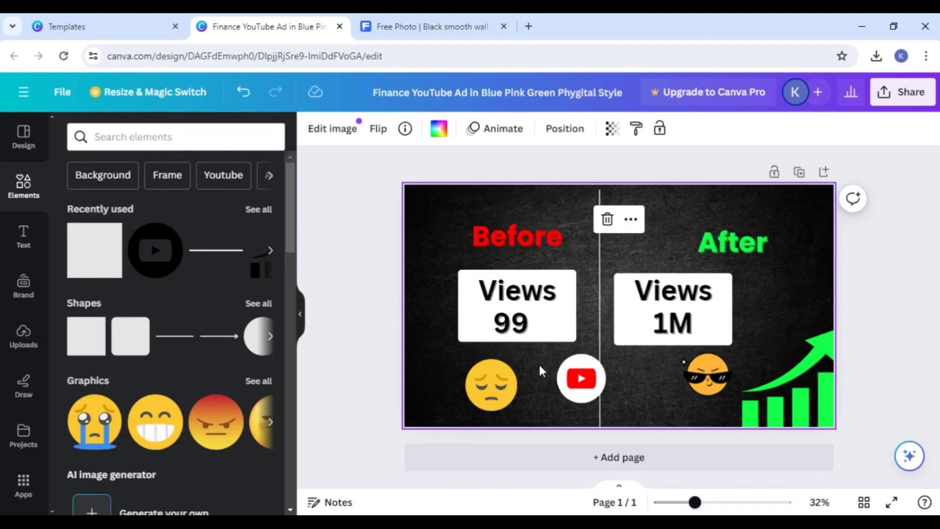
Step: Center the 99 under Views in the Before box and group both texts with the box
left_click_drag(520, 328, 524, 320)
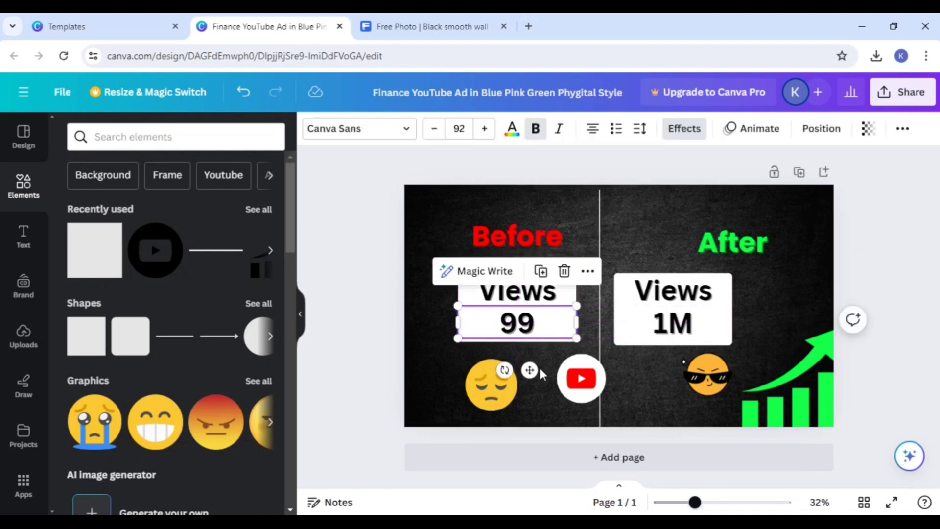
left_click(540, 366)
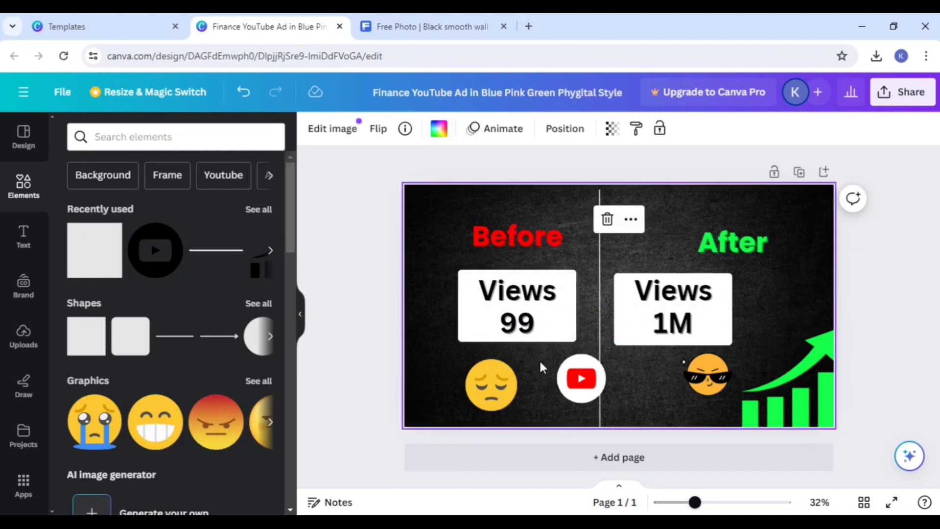
left_click(512, 285)
left_click(530, 235)
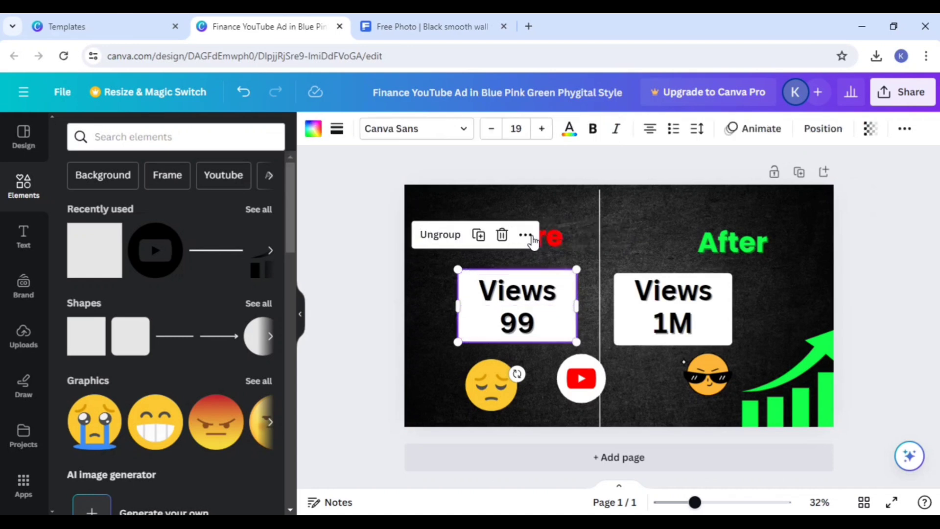
left_click(433, 344)
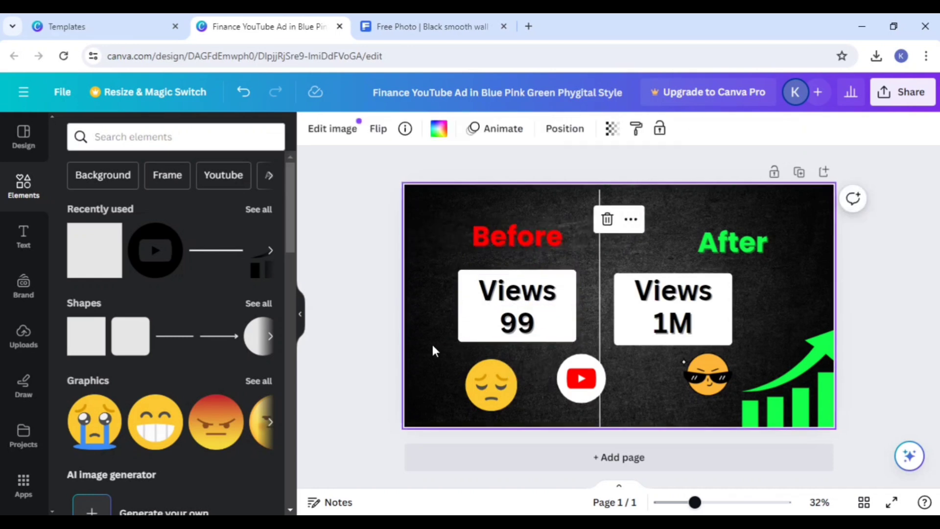
Step: Ungroup the Before views box, shift its parts slightly left beneath the Before heading, and group them again
mouse_move(522, 317)
left_mouse_down()
mouse_move(515, 332)
mouse_move(516, 308)
left_mouse_up()
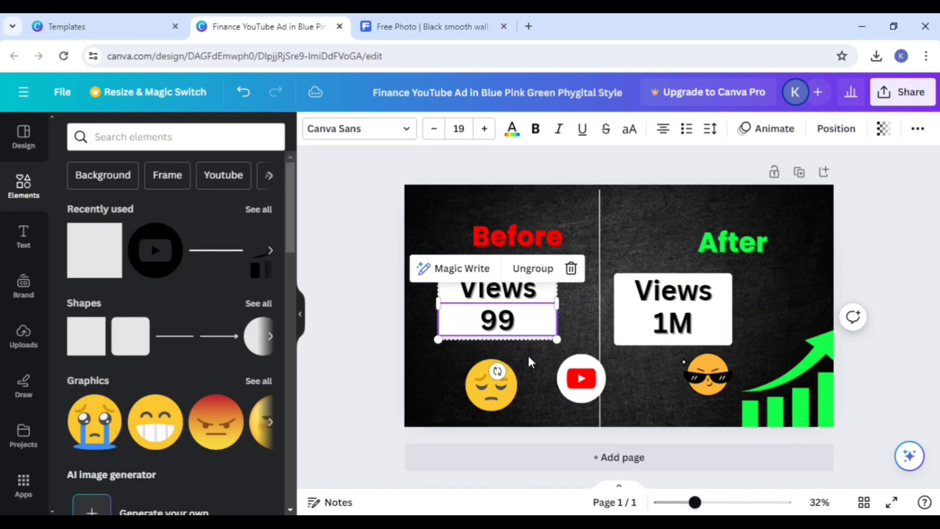
left_click(527, 352)
left_click(515, 310)
left_click(532, 268)
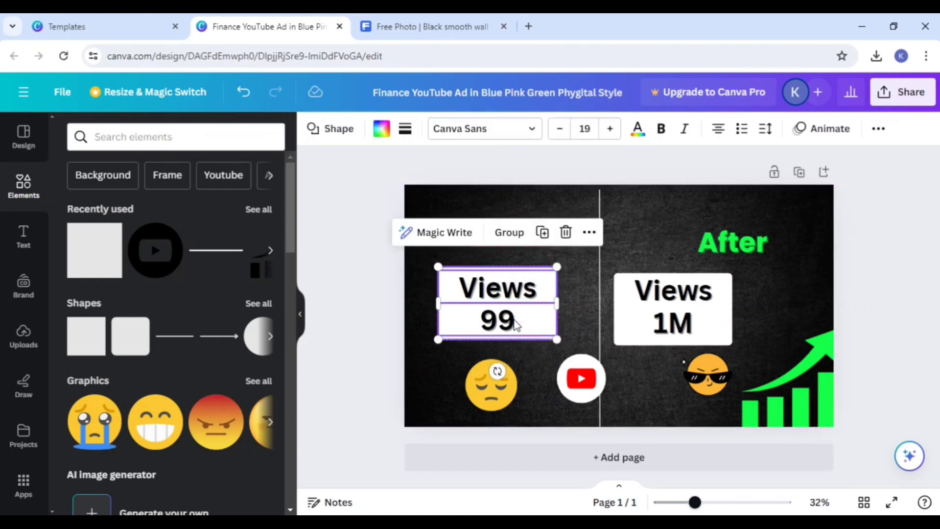
left_click_drag(515, 323, 517, 316)
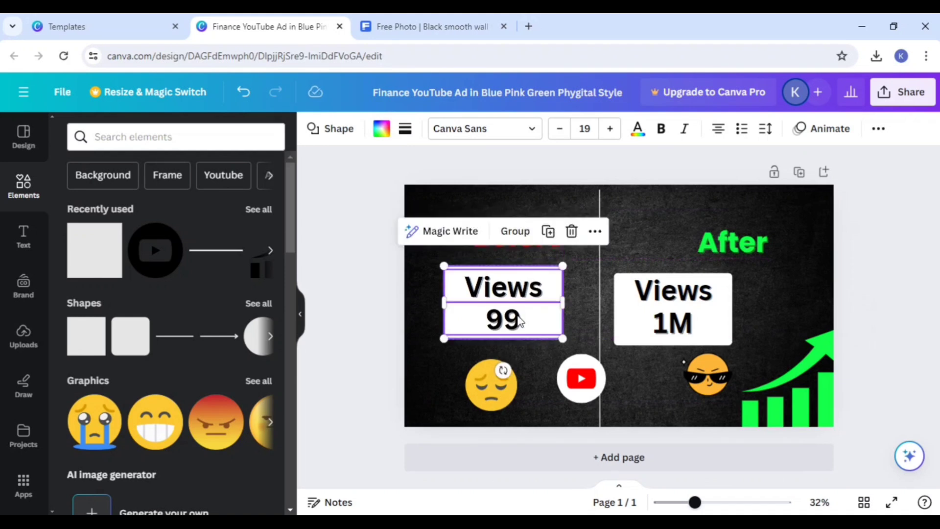
left_click_drag(530, 357, 524, 308)
left_click(514, 230)
left_click(456, 380)
Step: Fine-tune the alignment of the Views and 1M texts with the After side's white box
left_click(663, 325)
left_click(662, 298)
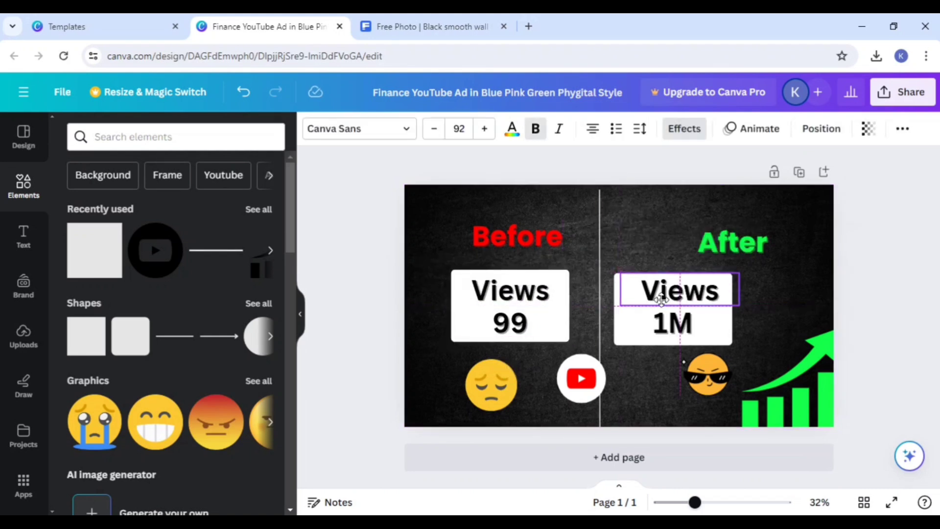
mouse_move(662, 296)
left_mouse_down()
mouse_move(764, 287)
mouse_move(593, 201)
mouse_move(665, 266)
mouse_move(656, 300)
left_mouse_up()
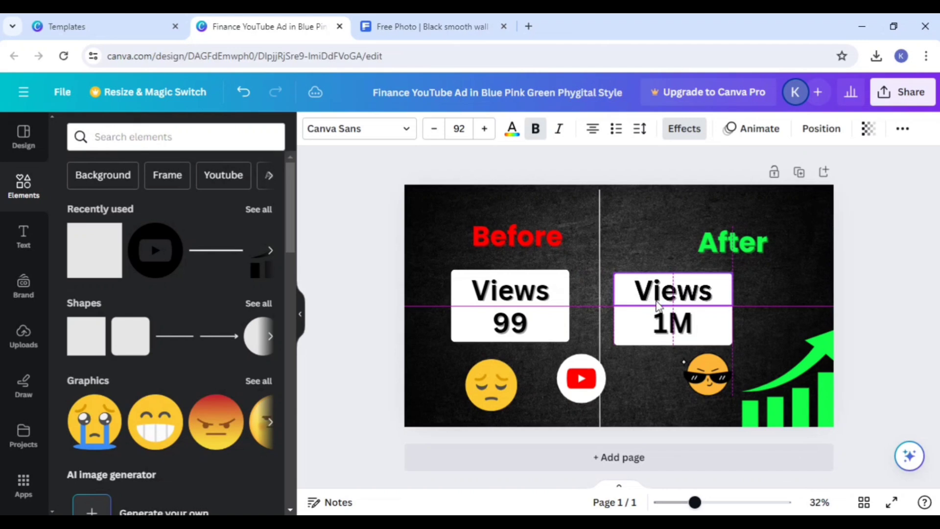
left_click(636, 337)
mouse_move(636, 337)
left_mouse_down()
mouse_move(646, 330)
mouse_move(629, 338)
left_mouse_up()
left_click(628, 355)
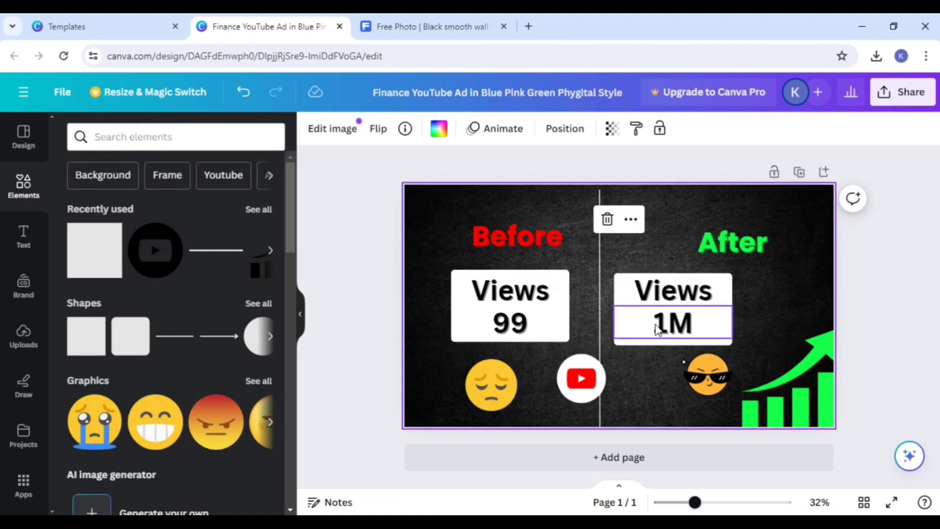
left_click(658, 326)
left_click_drag(658, 326, 665, 325)
Step: Move the After views box and its texts right, beneath the After heading, and group them
left_click_drag(657, 289, 700, 296)
left_click(643, 357)
left_click(686, 237)
left_click(776, 318)
left_click(626, 353)
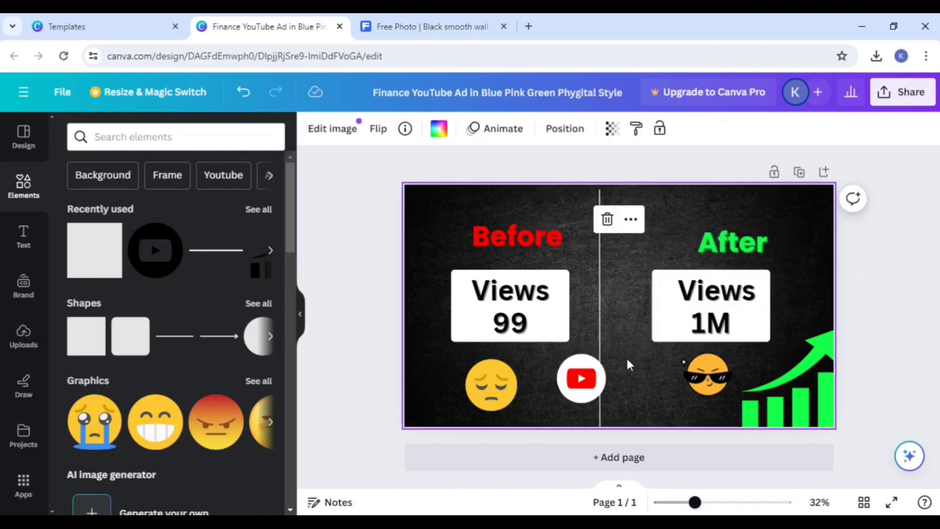
Step: Align the white dividing line to the horizontal center of the page
left_click(599, 313)
right_click(599, 315)
mouse_move(601, 318)
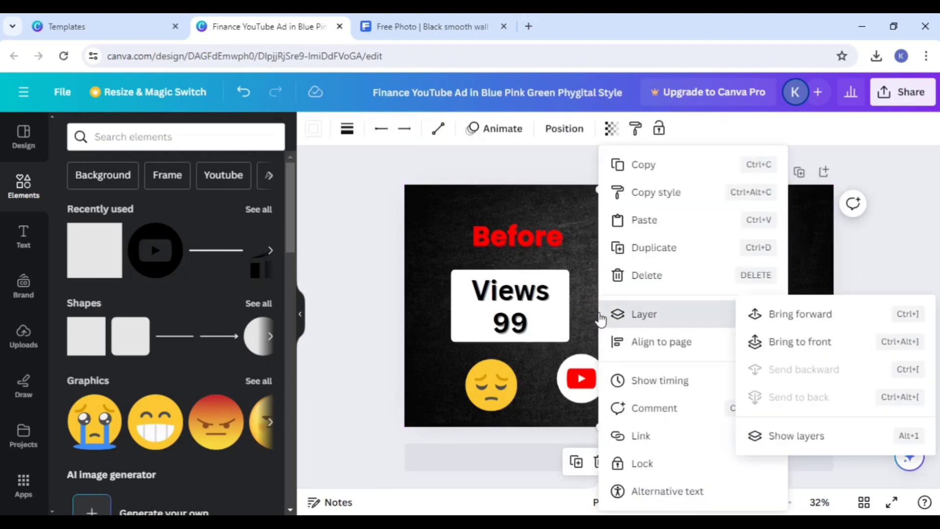
left_click(592, 297)
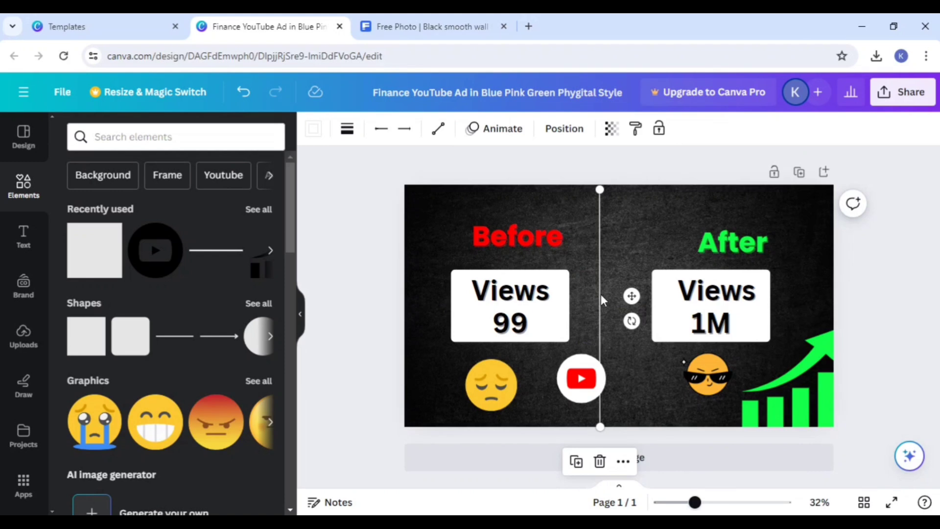
right_click(600, 294)
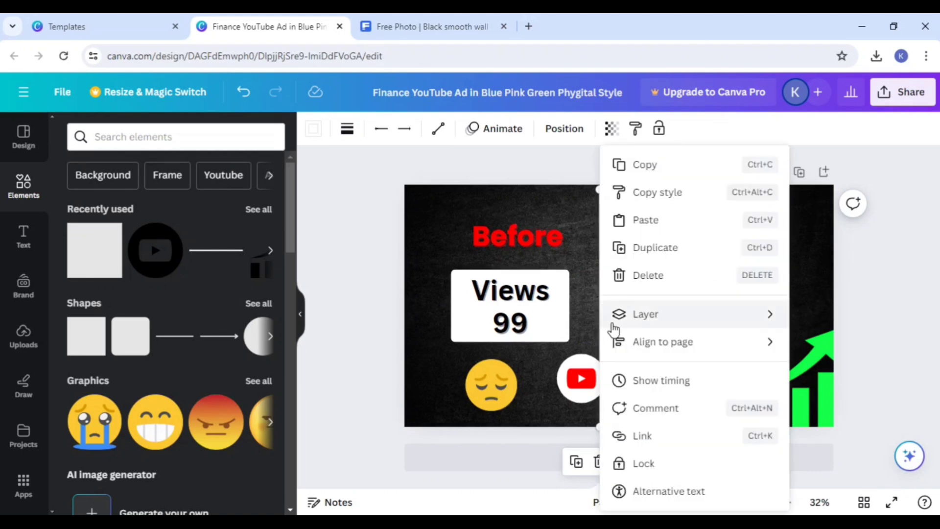
mouse_move(652, 339)
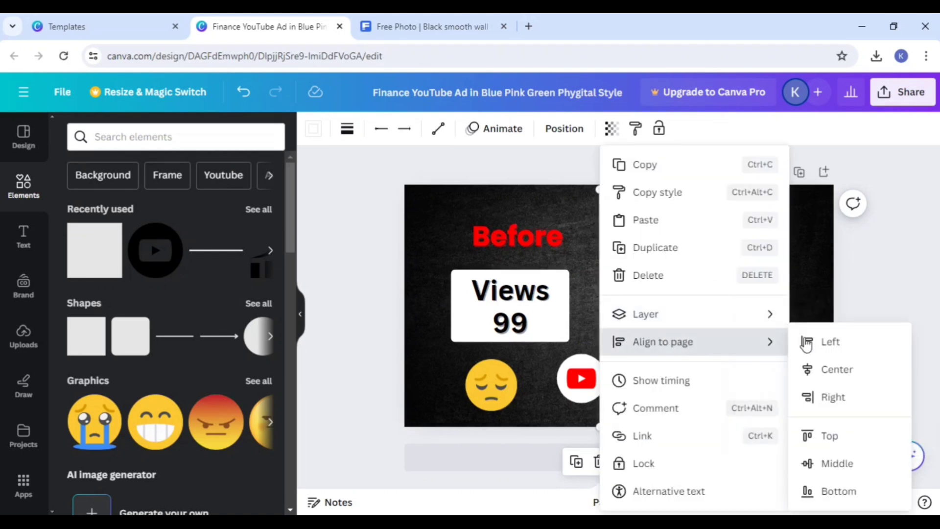
left_click(838, 369)
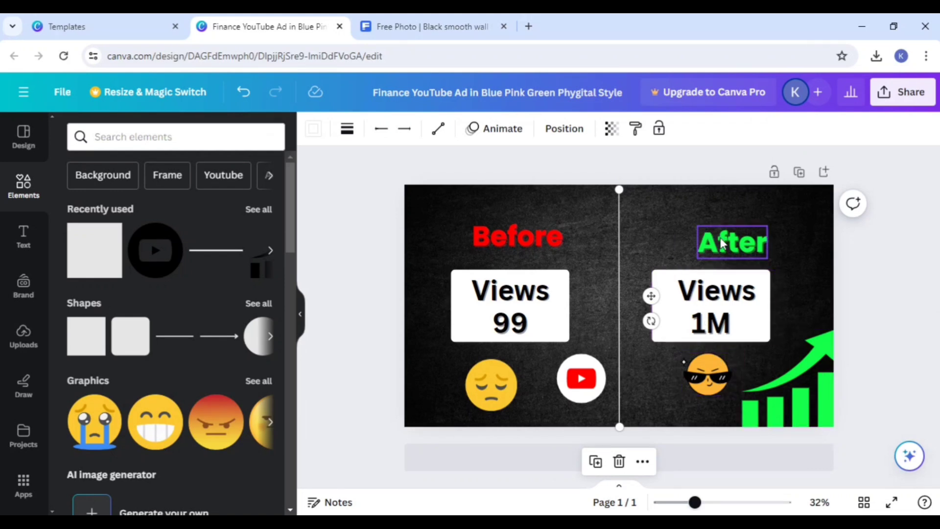
Step: Nudge the green growth chart slightly down and center the YouTube logo on the white line between the two views boxes
left_click_drag(798, 392, 798, 399)
left_click_drag(577, 389, 619, 309)
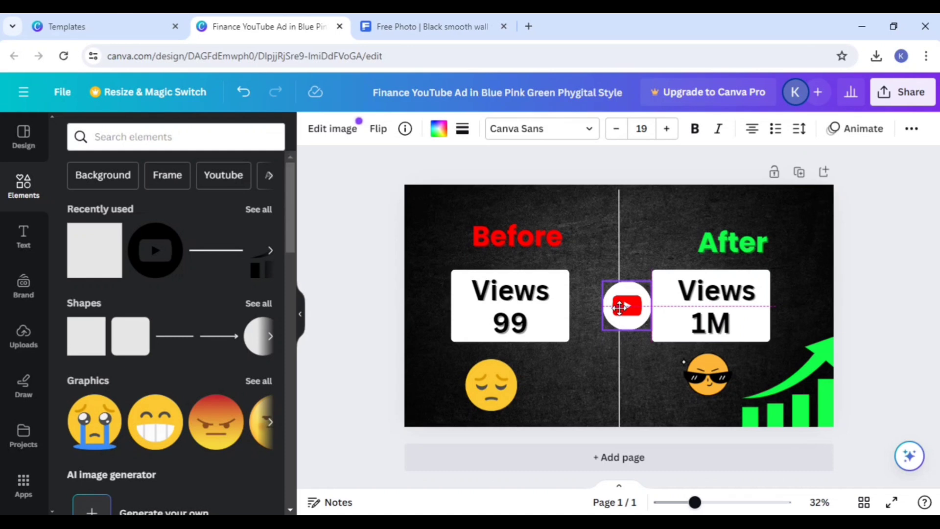
left_click_drag(618, 306, 609, 300)
left_click(580, 377)
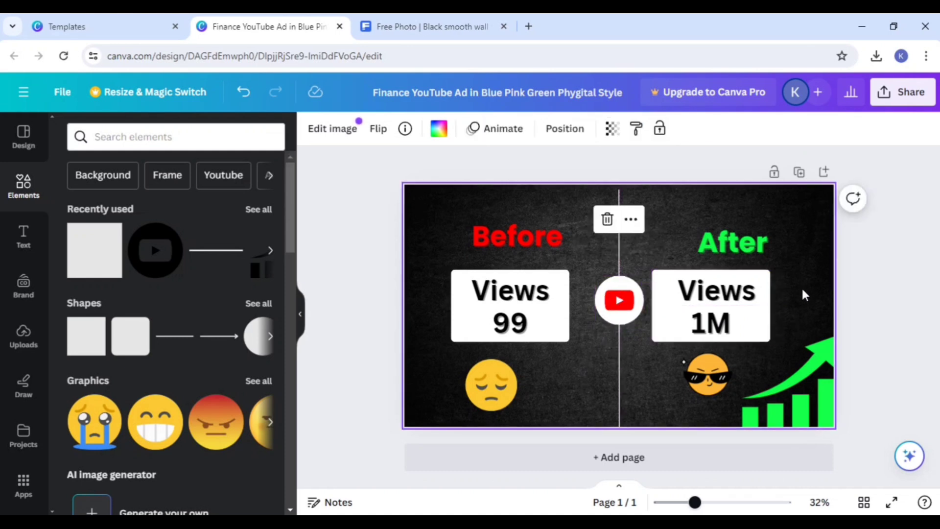
Step: Shift the grouped After and Before views boxes slightly right, centering each one beneath its heading
left_click_drag(734, 299, 745, 296)
left_click_drag(509, 332, 518, 323)
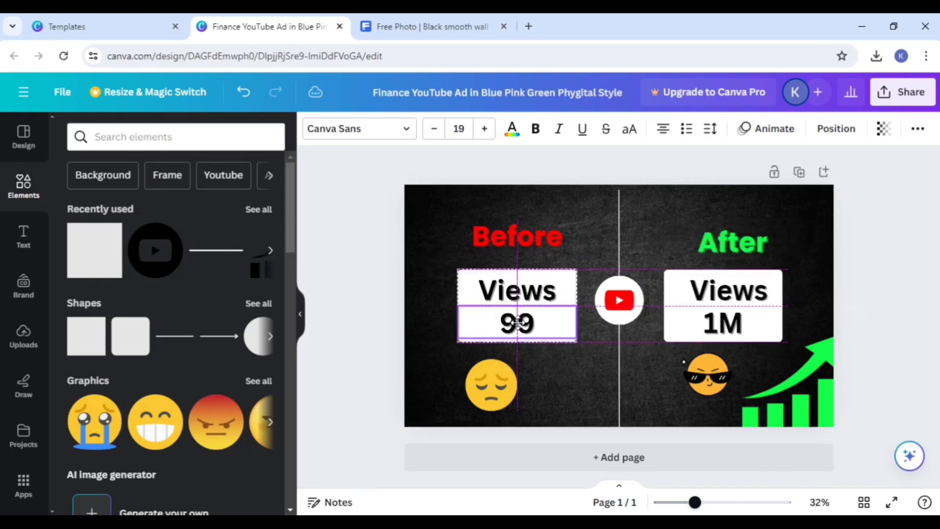
Step: Shrink the sad and sunglasses emojis and reposition them beneath the Before and After views boxes
left_click(496, 374)
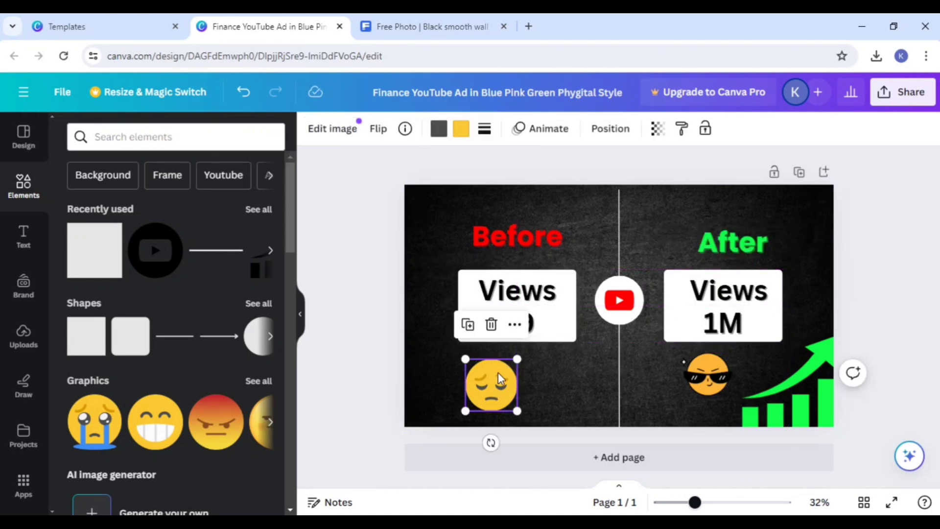
left_click_drag(500, 379, 527, 376)
left_click_drag(544, 413, 535, 397)
left_click(723, 386)
left_click_drag(733, 393, 710, 391)
left_click(509, 388)
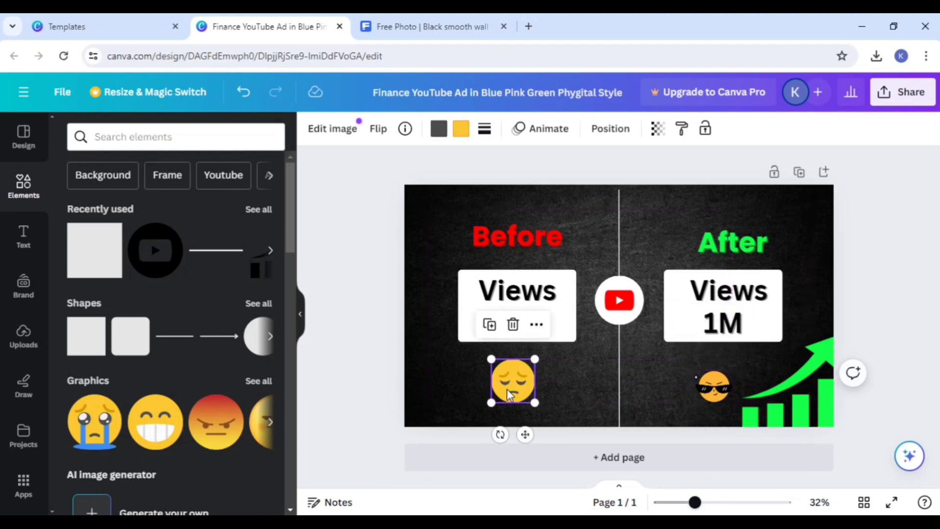
left_click_drag(536, 404, 530, 397)
left_click(568, 403)
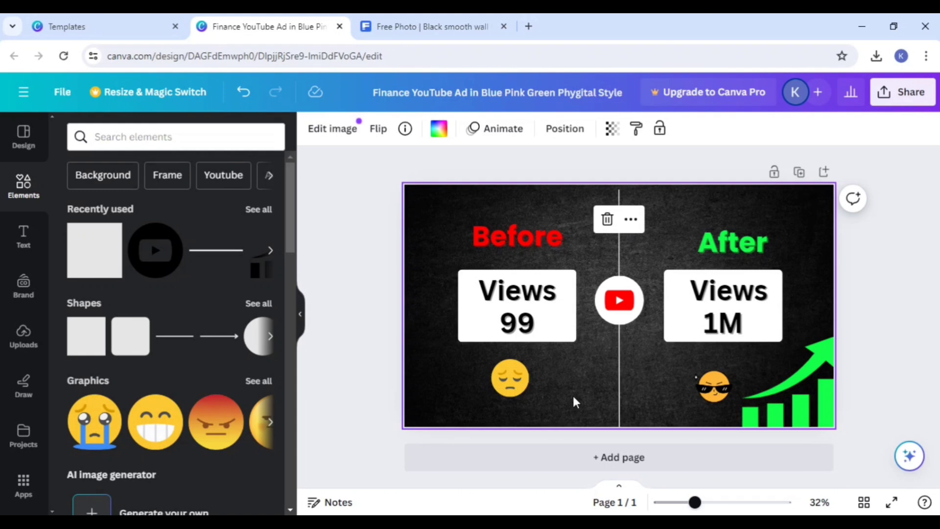
Step: Move the After heading slightly up to line up with the Before heading
left_click(888, 243)
left_click(736, 231)
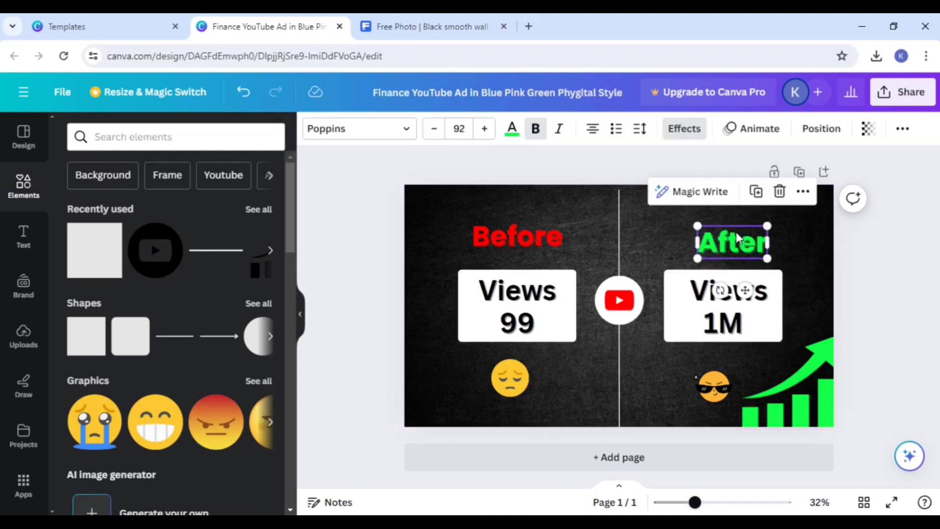
left_click_drag(735, 231, 737, 228)
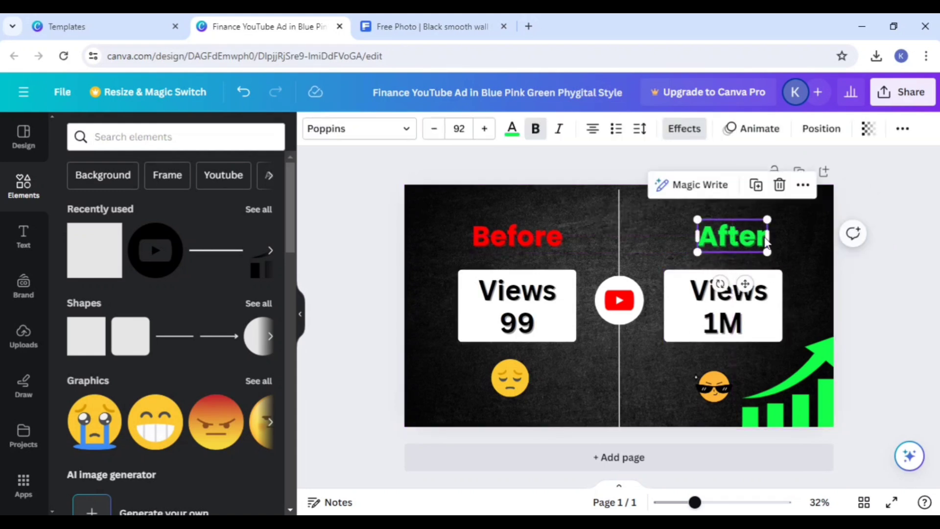
left_click(917, 248)
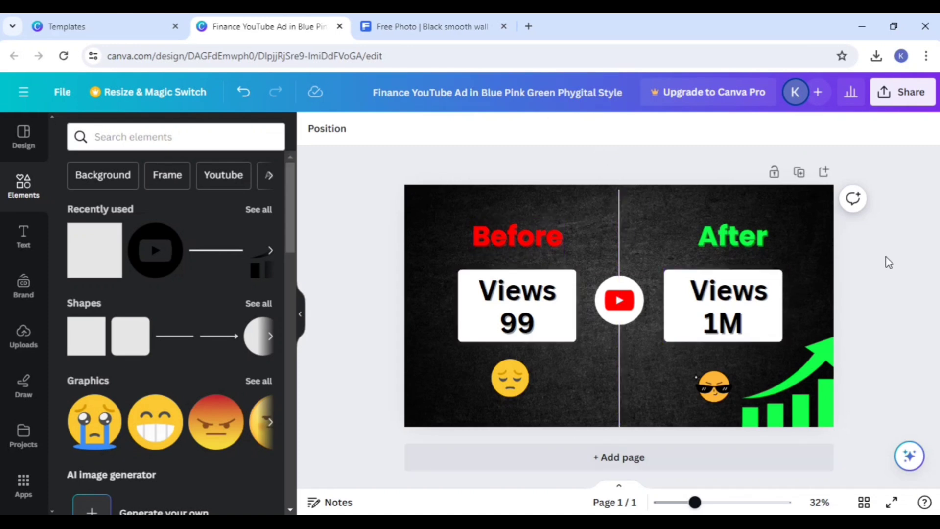
Step: Switch to Freepik, close the black wall photo's preview, and search the assets for "man"
left_click(405, 19)
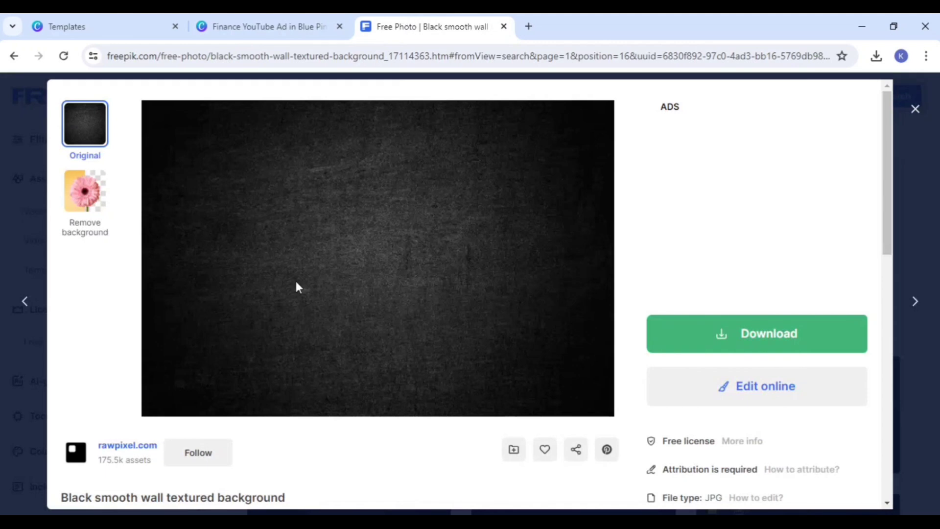
left_click(914, 108)
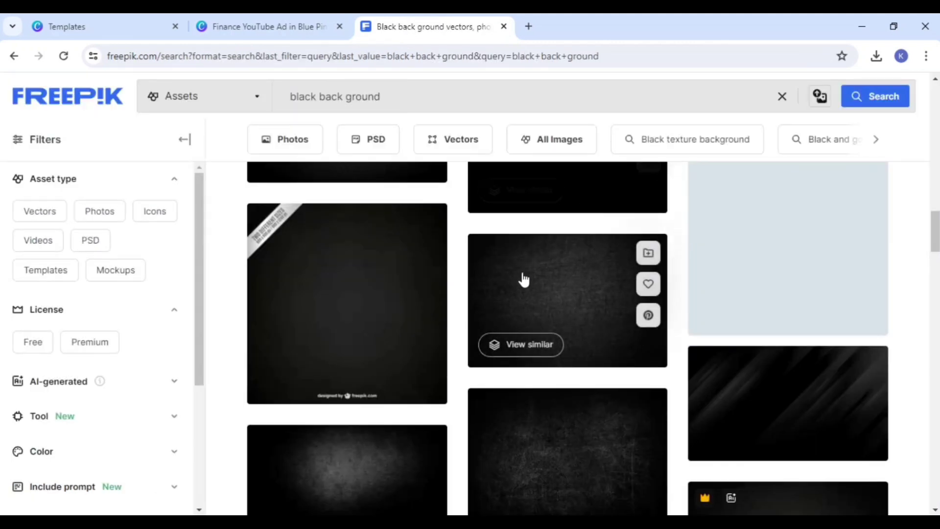
left_click(303, 22)
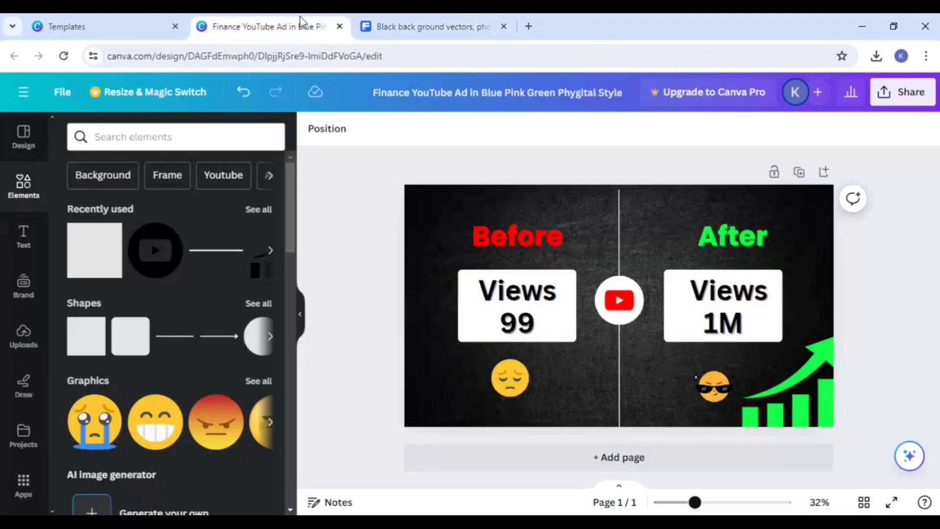
left_click(383, 18)
left_click_drag(388, 96, 284, 85)
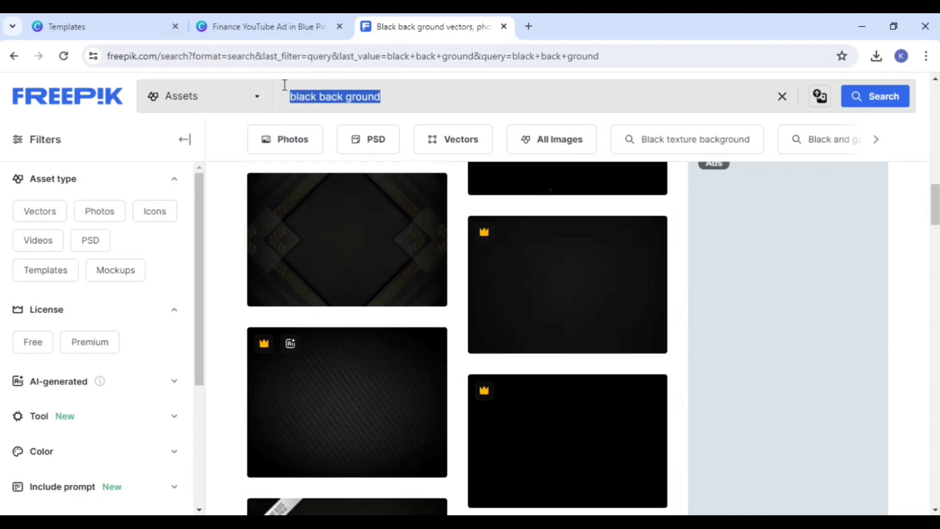
key("BackSpace")
type("man")
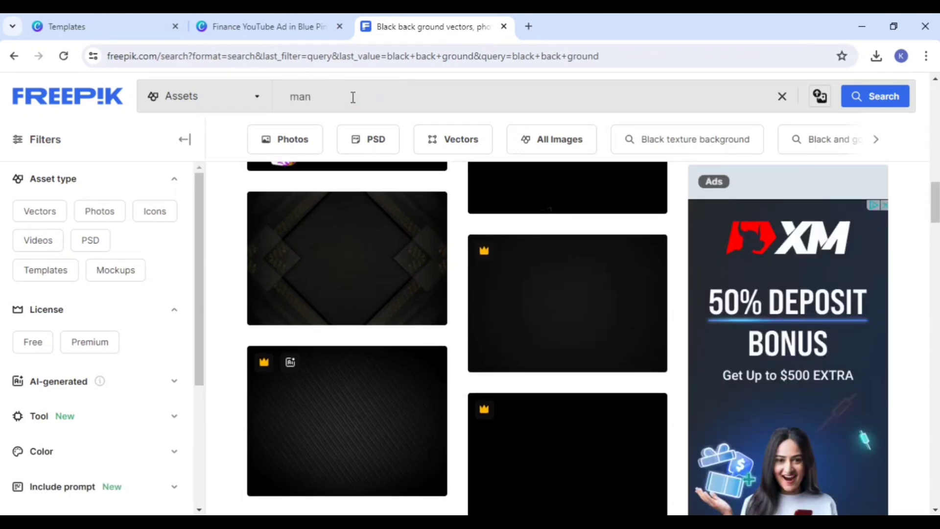
key("Return")
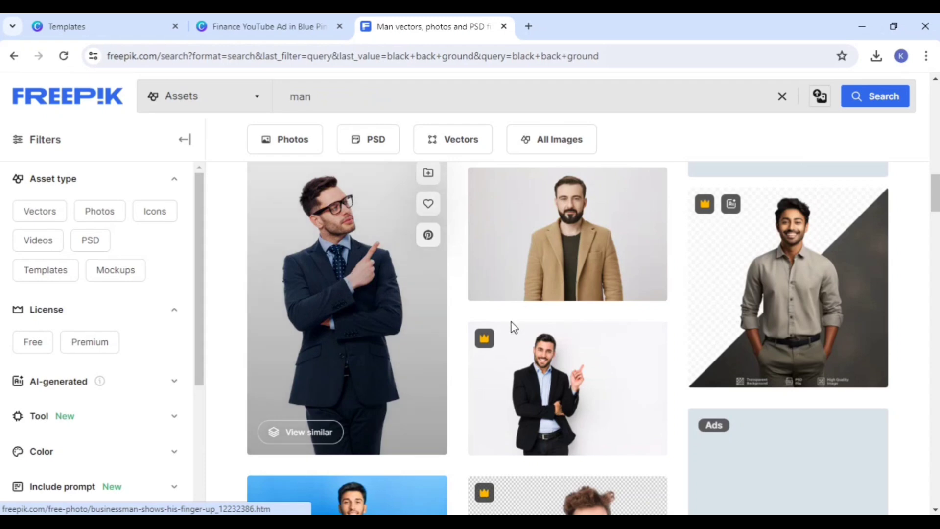
Step: Browse the Freepik results for man images that could suit the thumbnail
scroll(510, 326, "down", 6)
scroll(470, 377, "down", 10)
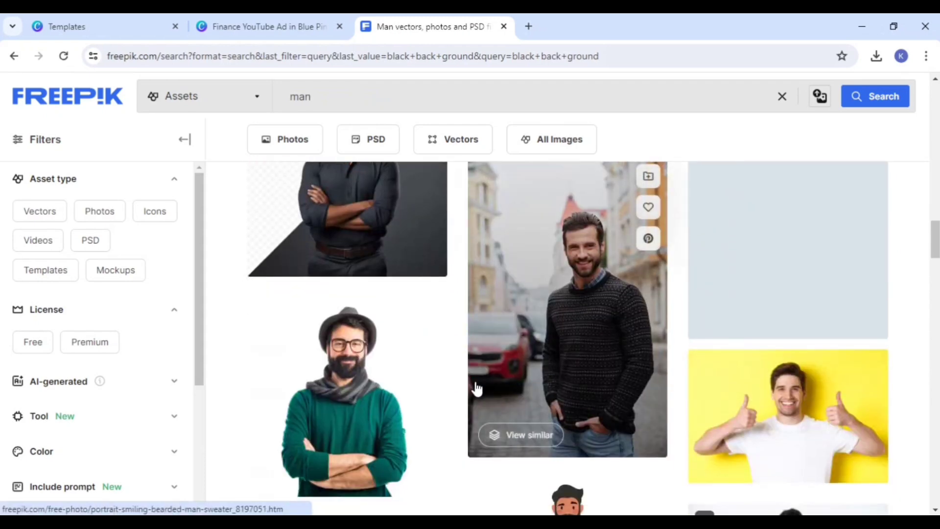
scroll(478, 392, "down", 5)
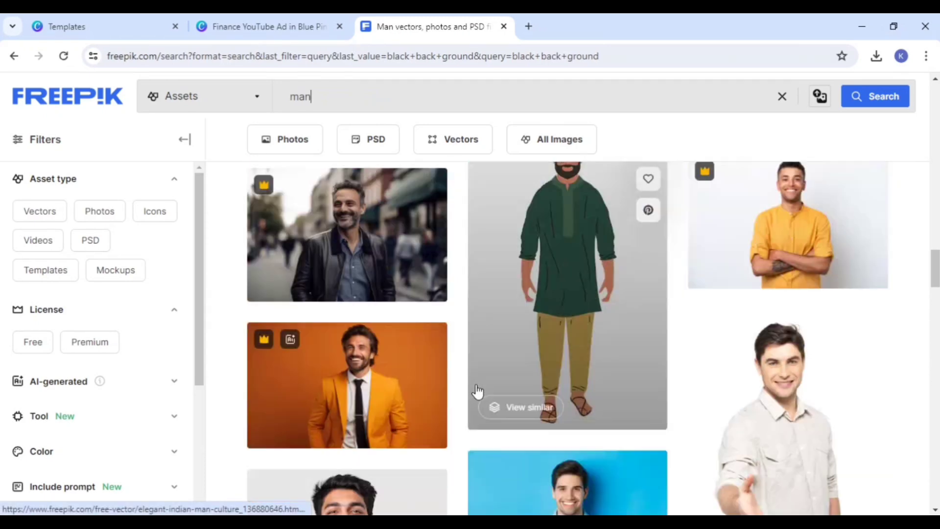
scroll(482, 392, "up", 6)
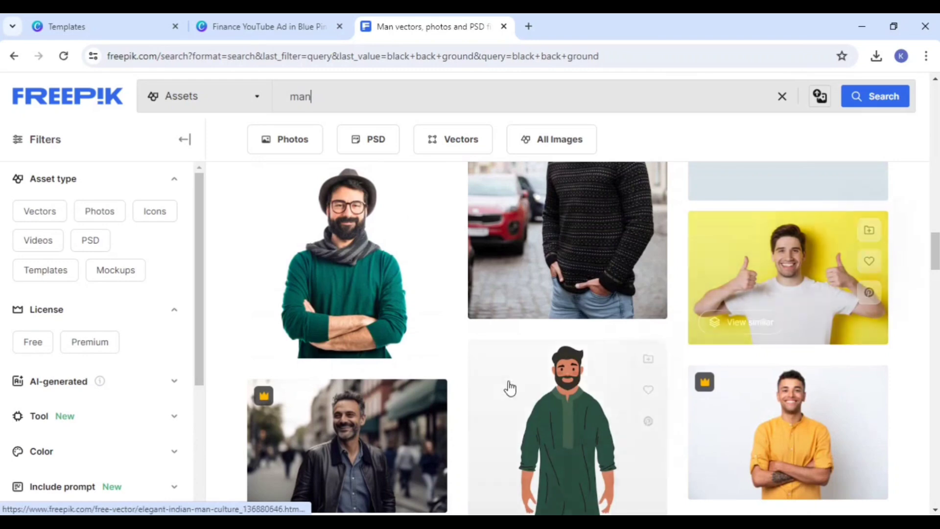
scroll(508, 388, "down", 6)
scroll(514, 399, "down", 3)
scroll(524, 396, "down", 7)
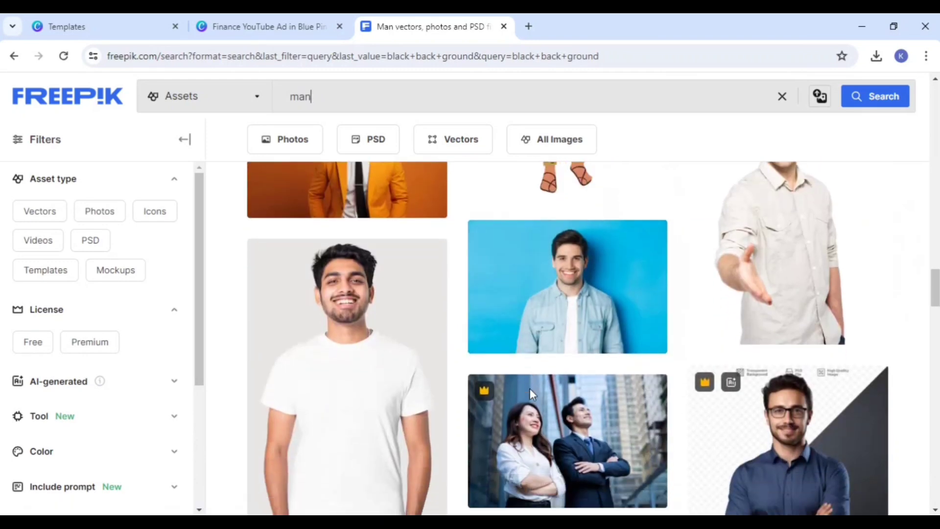
scroll(494, 308, "up", 1)
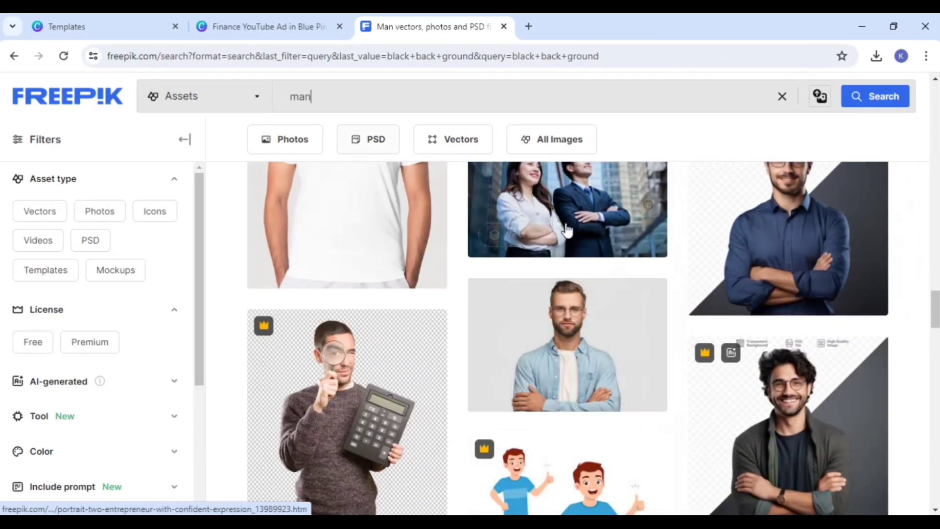
Step: Return to the Canva design and nudge the green growth chart slightly down in the After side's corner
left_click(235, 20)
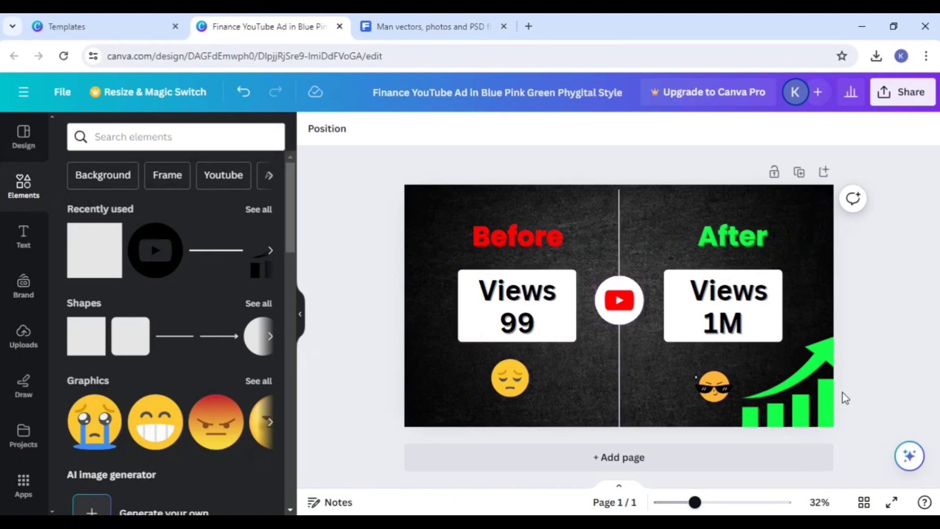
left_click(823, 401)
left_click_drag(823, 400, 821, 400)
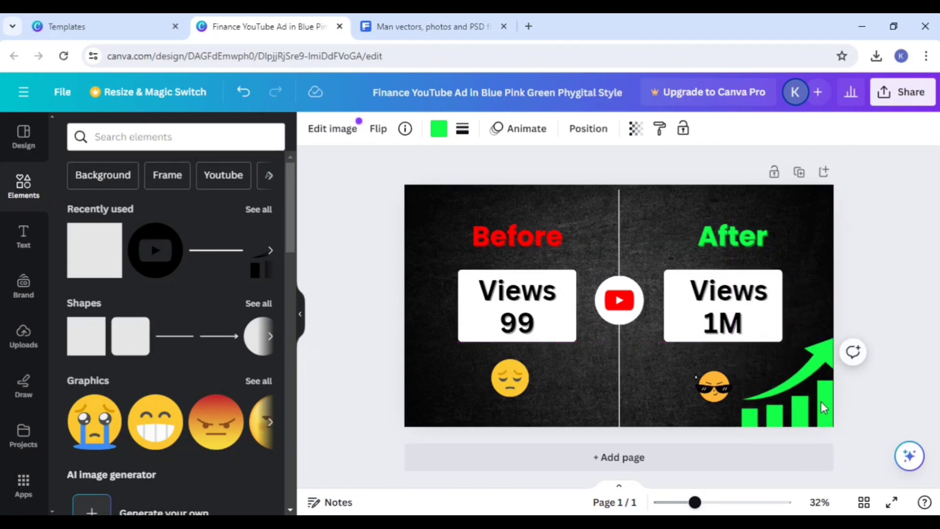
left_click(890, 392)
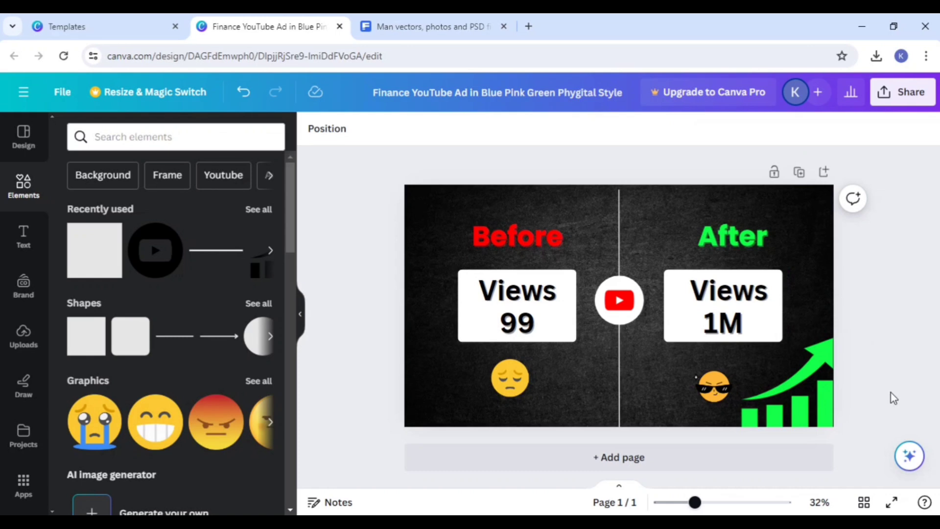
left_click(795, 408)
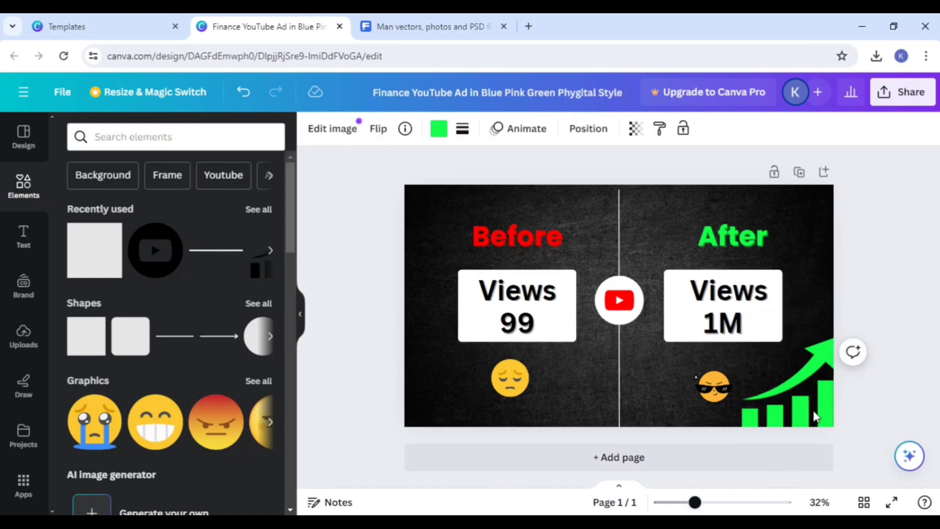
left_click(870, 424)
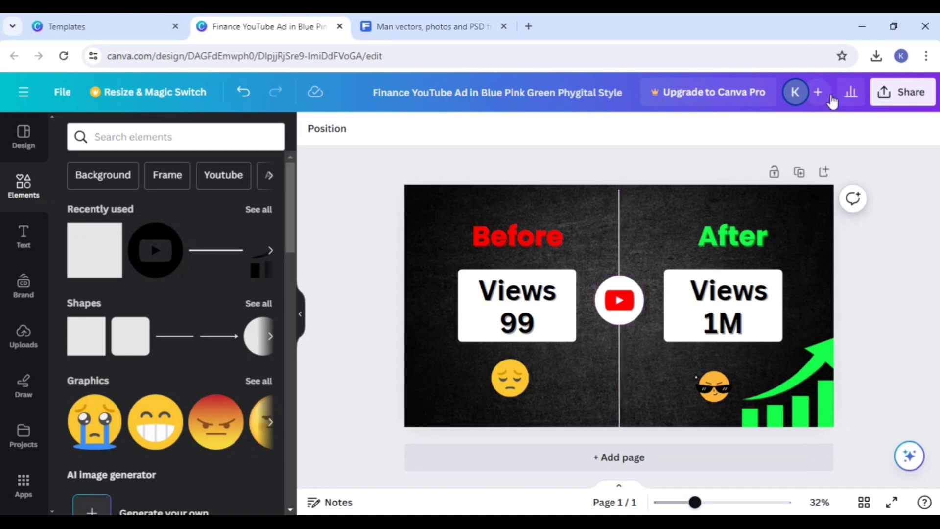
Step: Examine the design's download settings and the available file types, keeping PNG, and close the options without downloading
left_click(901, 92)
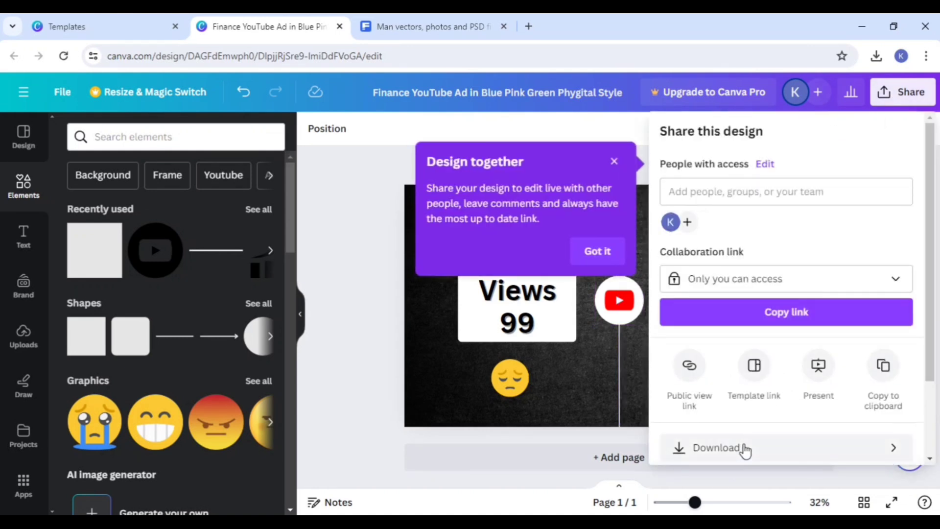
left_click(745, 449)
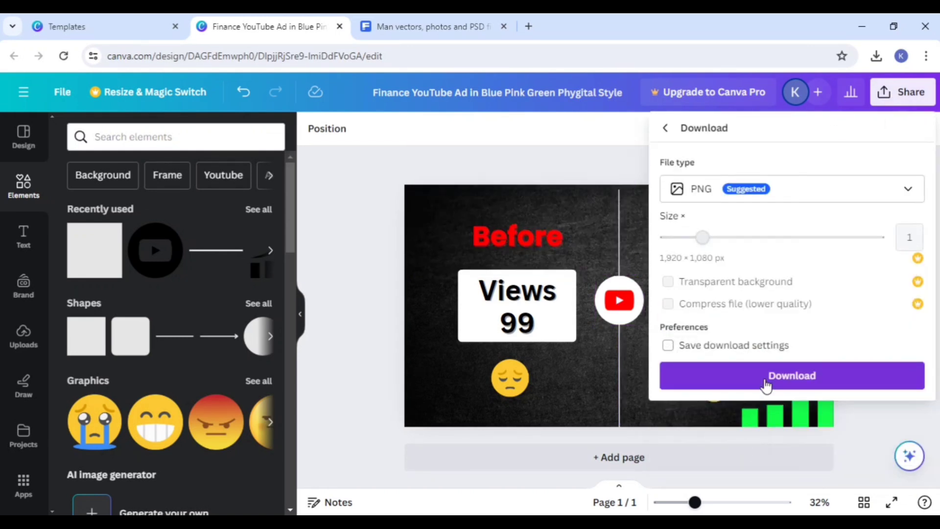
left_click(796, 190)
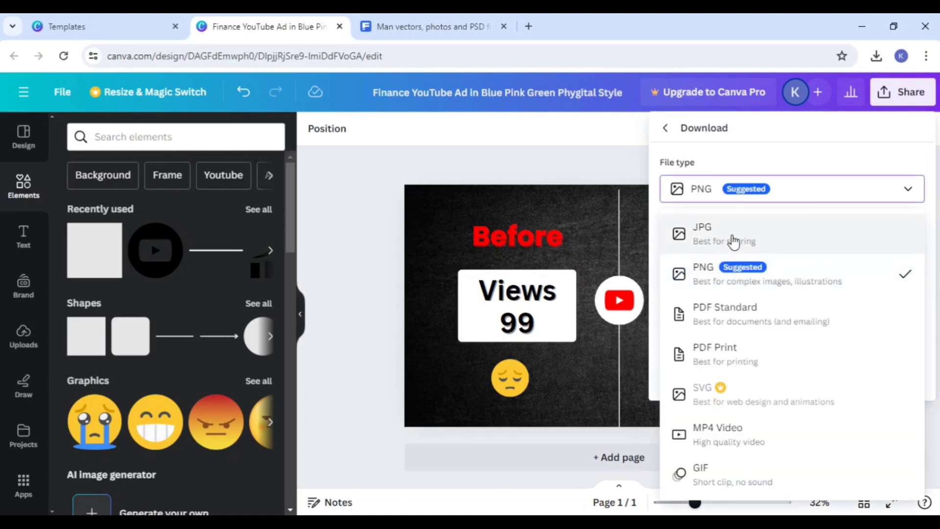
left_click(828, 195)
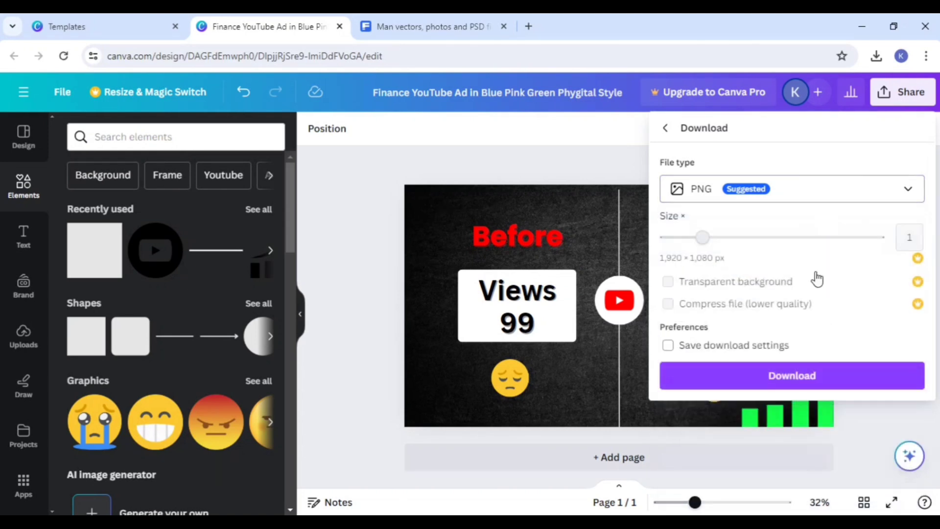
left_click(391, 355)
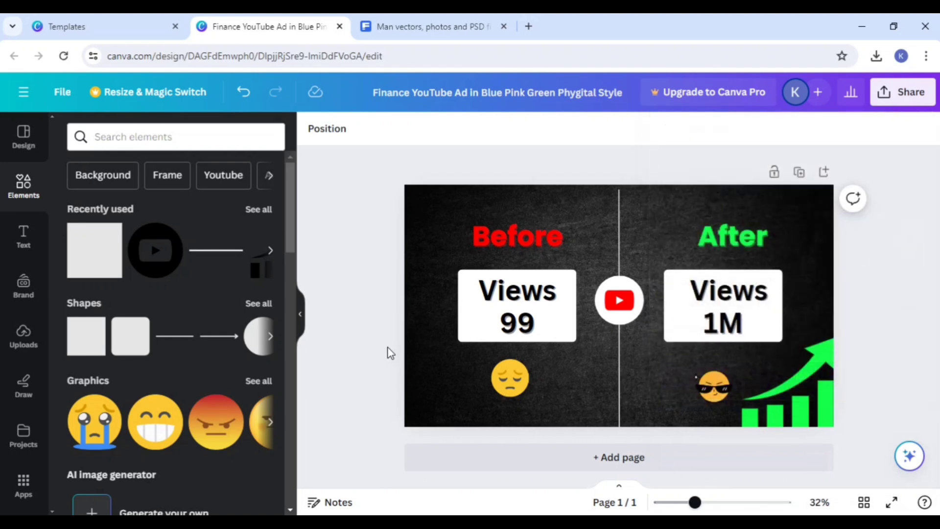
Step: Add a blank second page to the thumbnail design
left_click(610, 468)
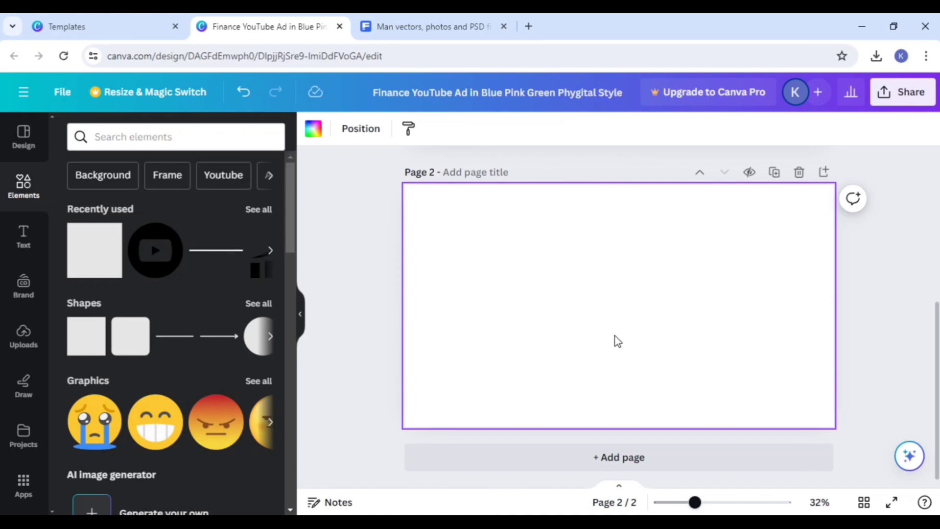
Step: Leave the finance ad template preview, return to Canva's home page, and open the suggested Logo template category
left_click(120, 27)
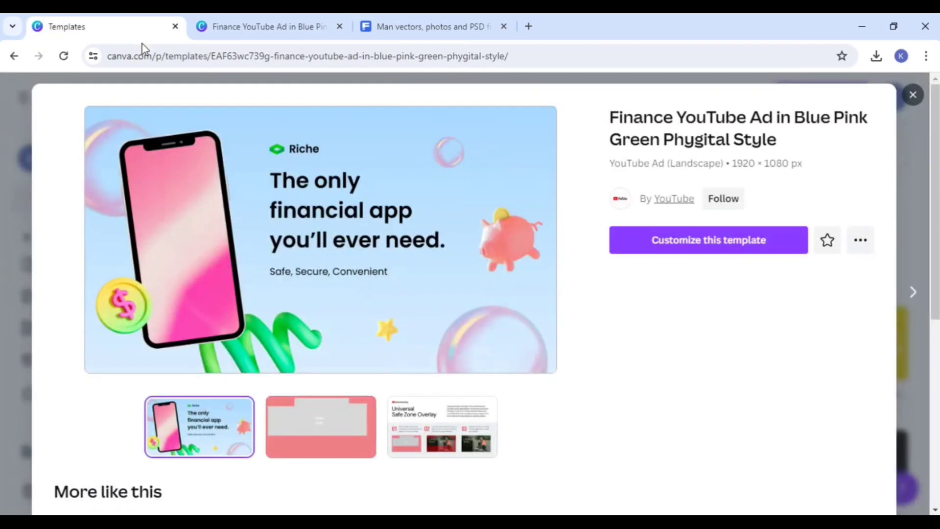
left_click(912, 95)
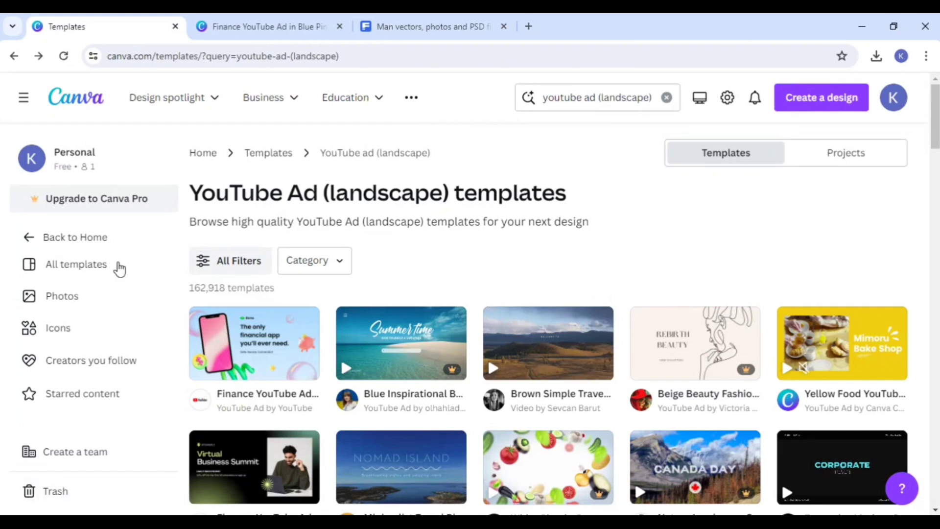
left_click(63, 239)
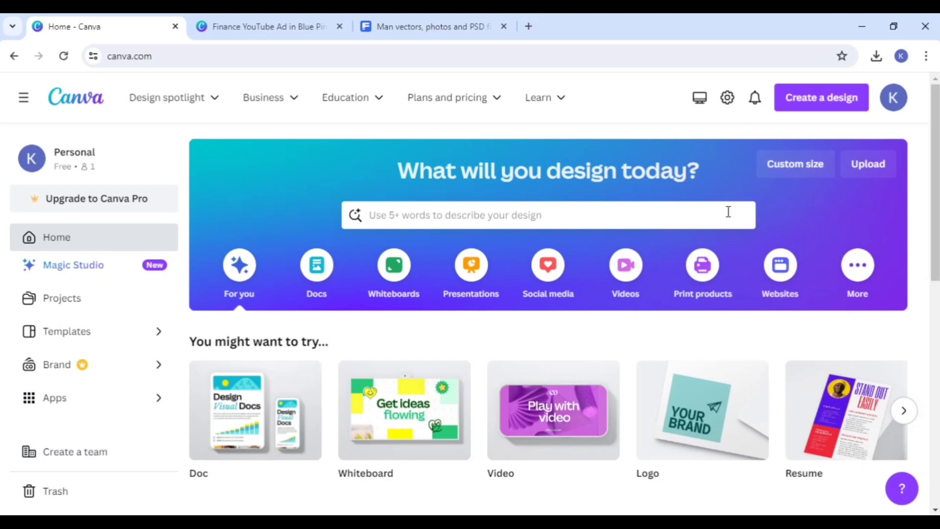
left_click(594, 215)
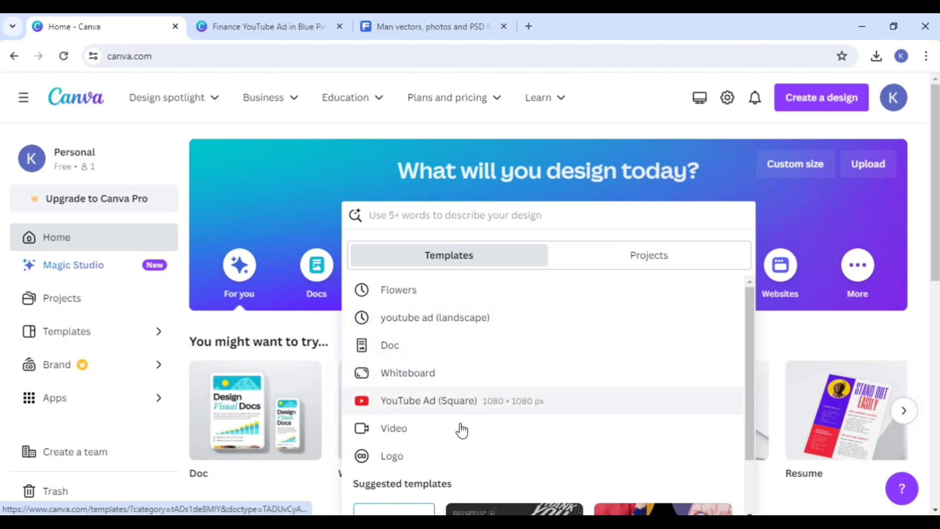
left_click(416, 460)
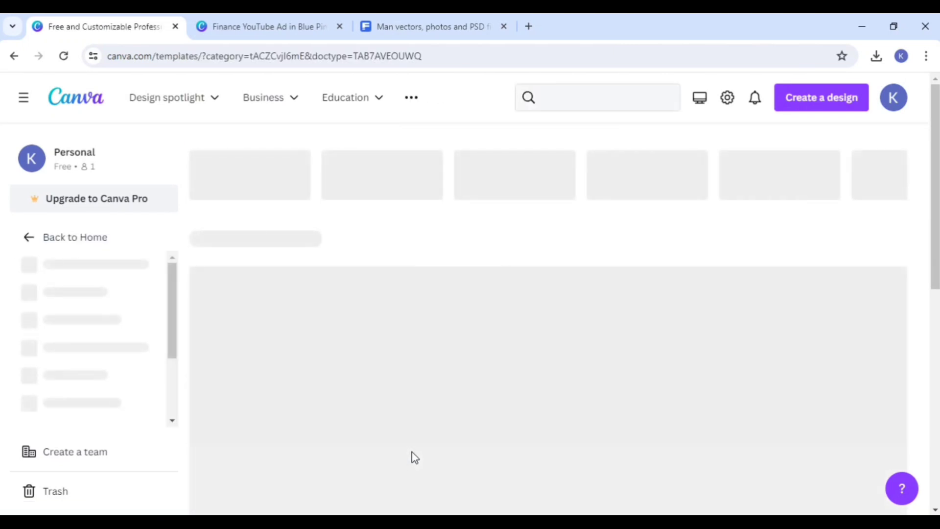
Step: Look through the logo templates, and open the Hospital logo category to view its designs
scroll(457, 346, "down", 3)
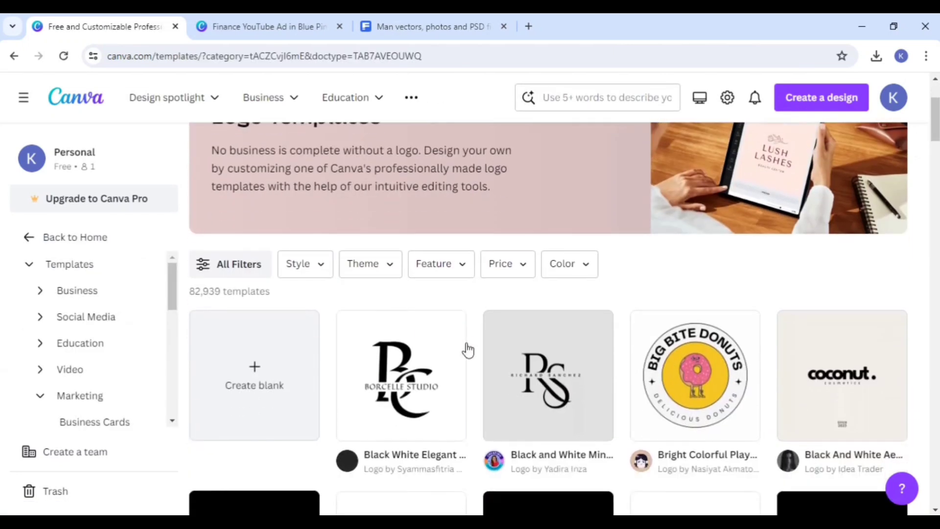
scroll(469, 345, "down", 1)
scroll(469, 345, "up", 1)
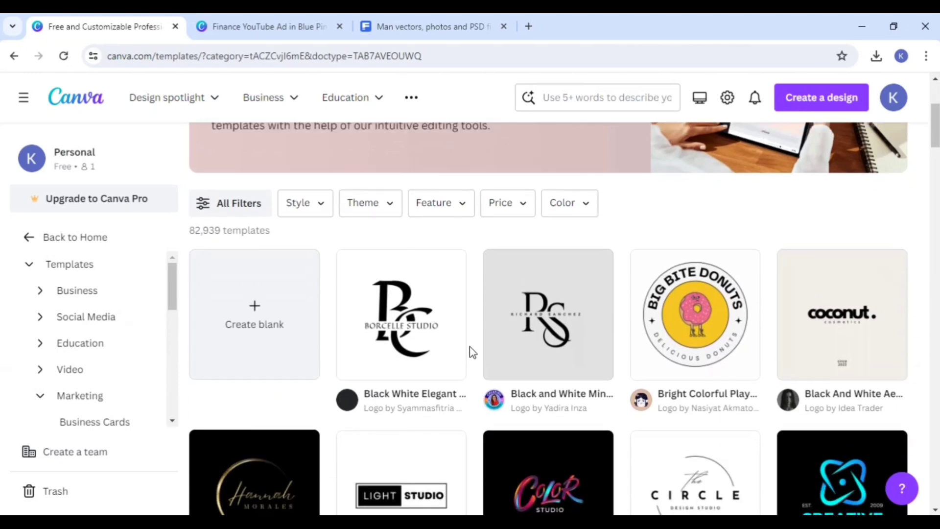
scroll(469, 346, "up", 3)
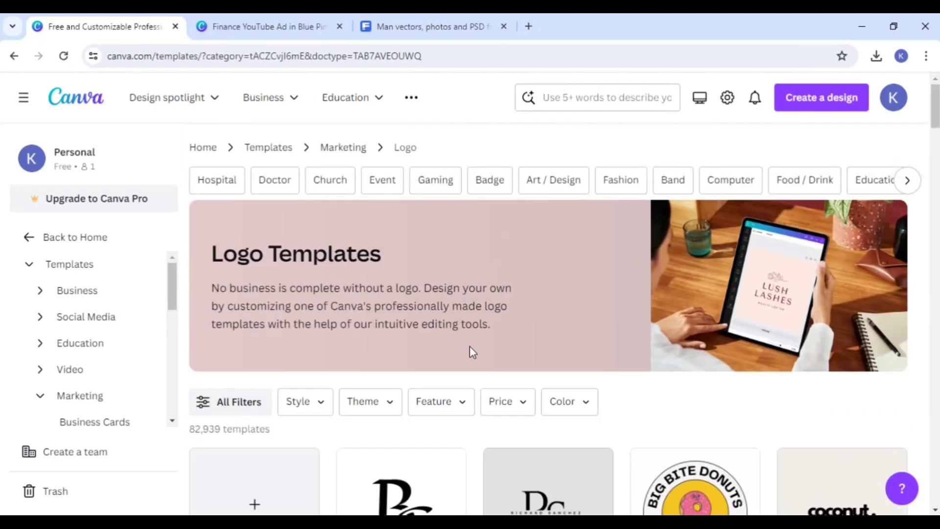
scroll(469, 346, "down", 3)
scroll(468, 346, "up", 3)
left_click(219, 189)
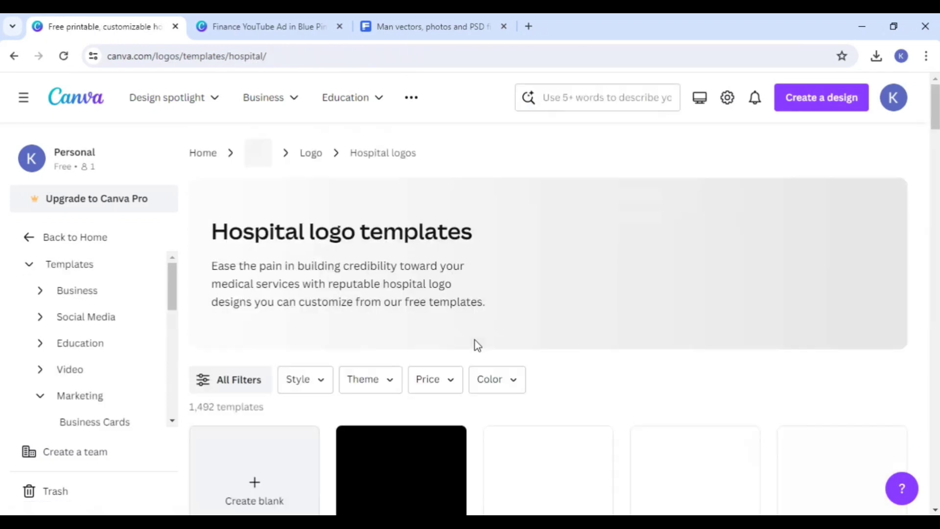
scroll(478, 384, "down", 4)
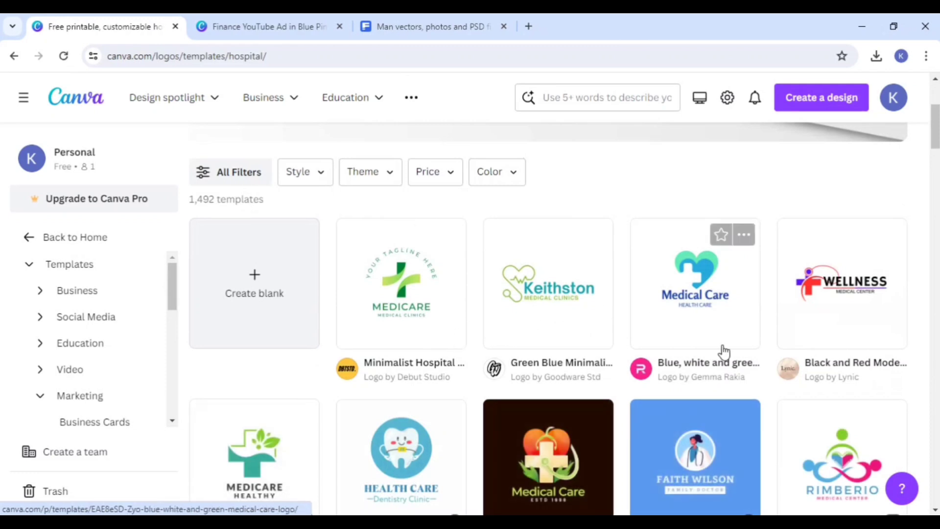
scroll(438, 391, "up", 4)
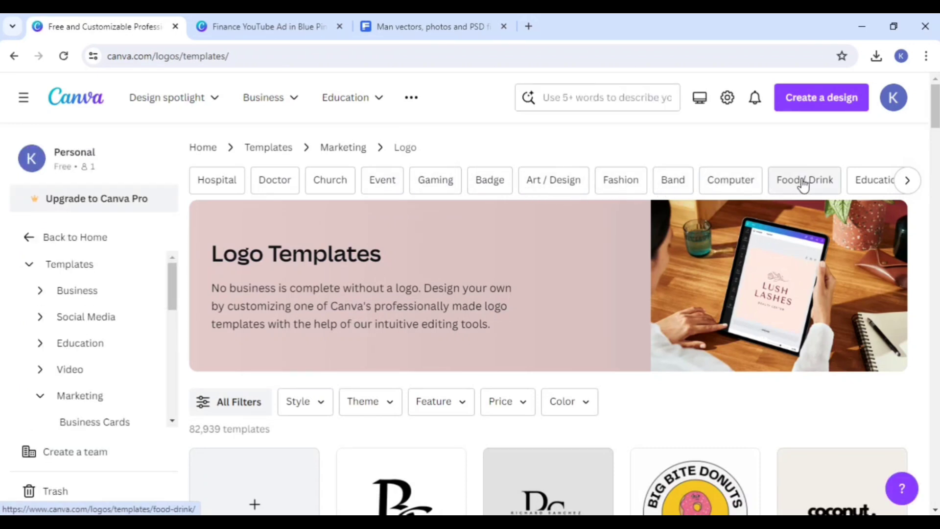
Step: Show more categories on the general Logo templates page, and look over them and the filter options
left_click(905, 180)
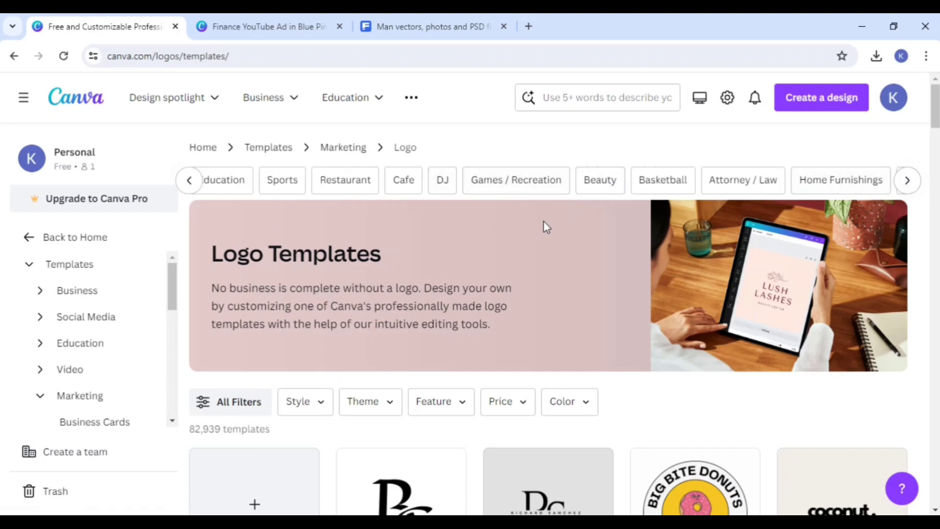
scroll(460, 311, "down", 3)
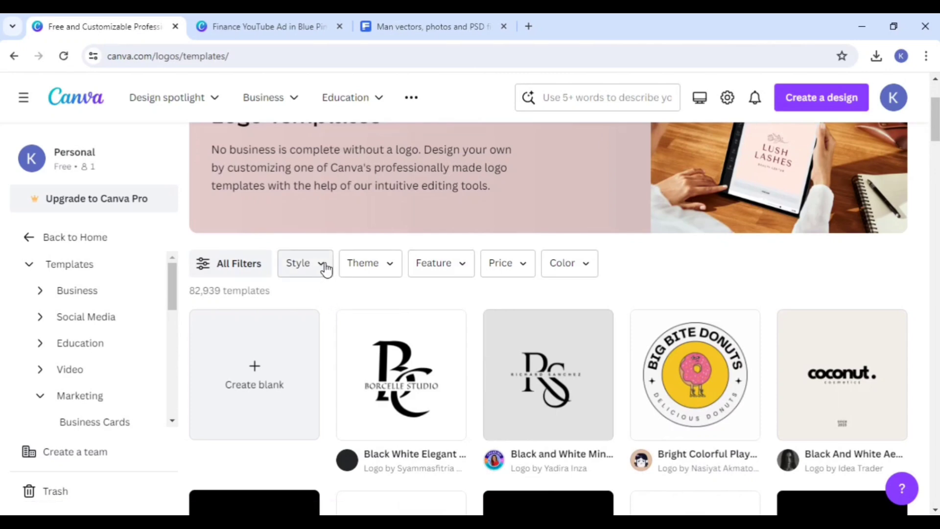
scroll(325, 269, "up", 3)
scroll(308, 300, "down", 4)
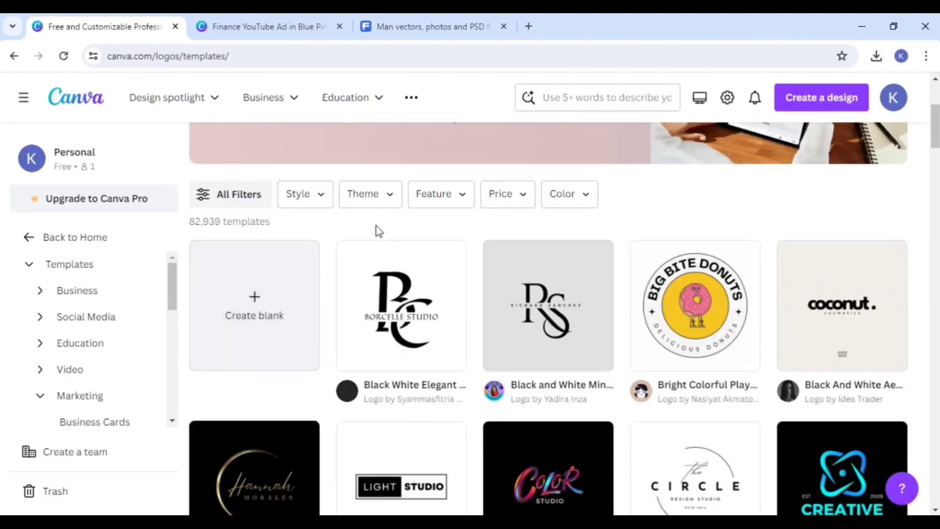
Step: Examine the Style and Theme filter options for logo templates without choosing any
left_click(322, 198)
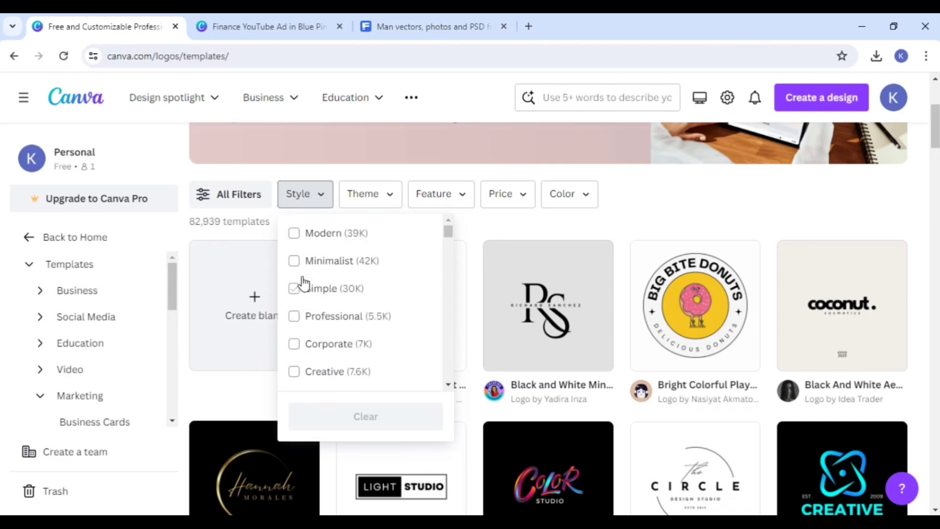
left_click(266, 235)
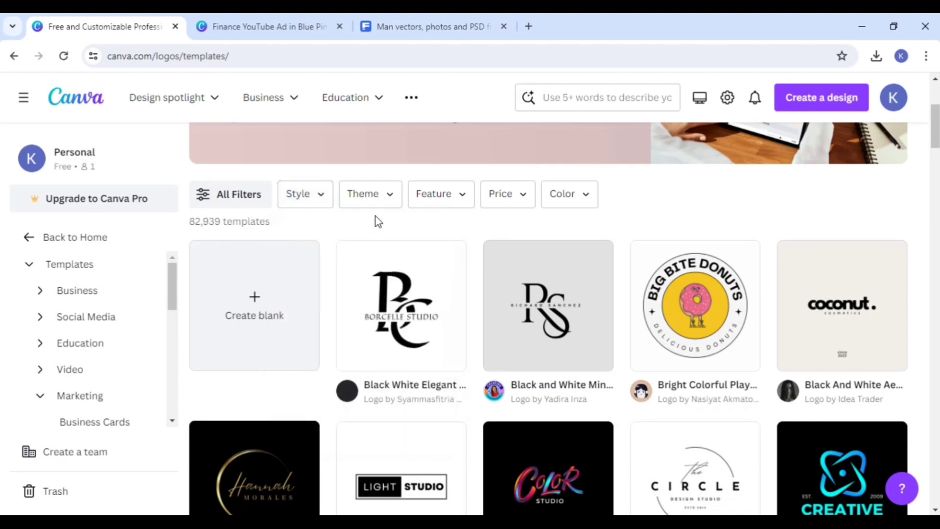
left_click(386, 203)
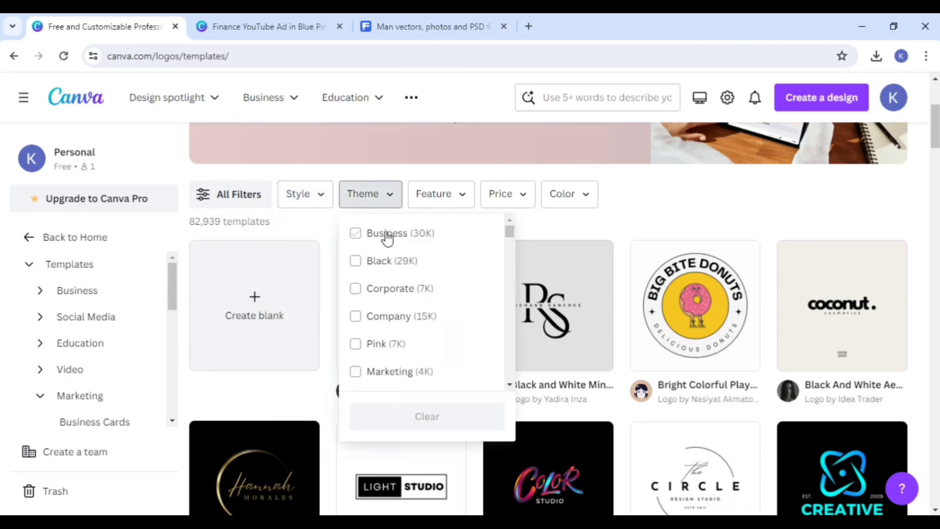
left_click(319, 222)
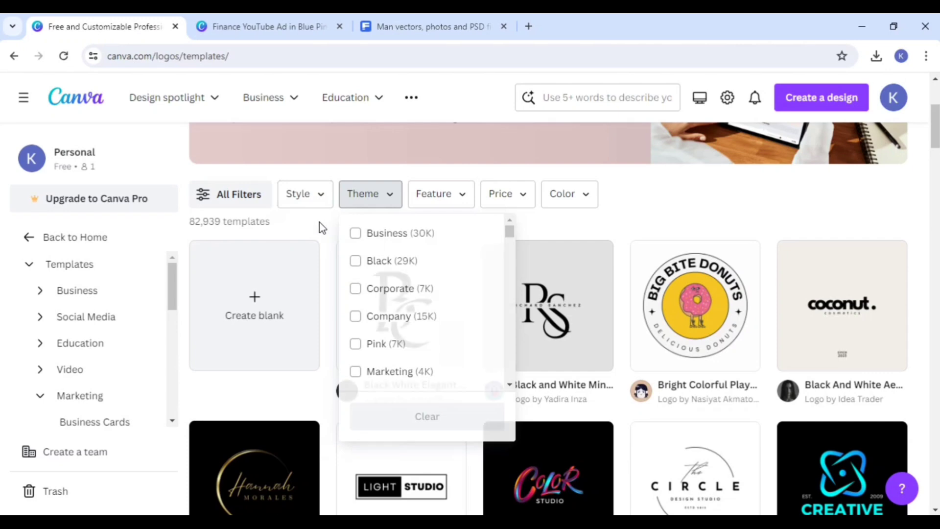
Step: Filter the logo templates by price to show only Free ones
scroll(740, 390, "down", 10)
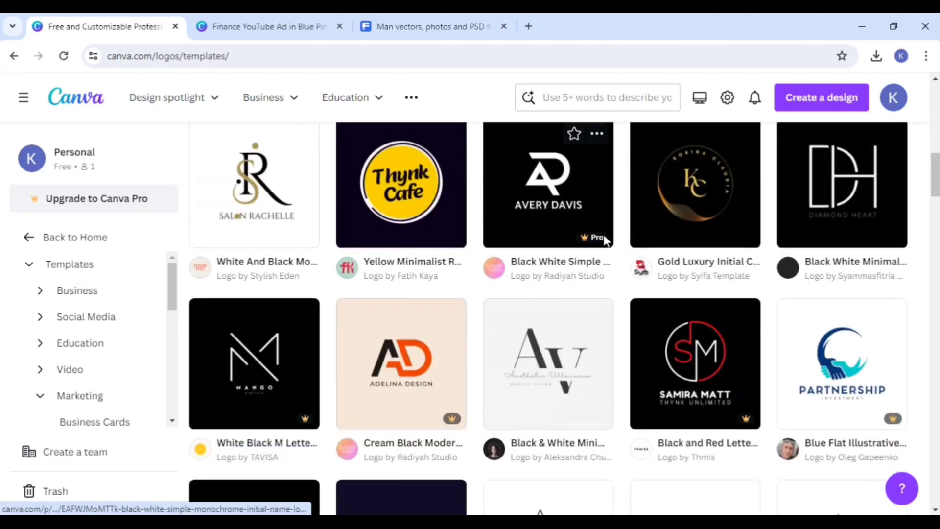
scroll(558, 390, "up", 3)
scroll(557, 390, "up", 6)
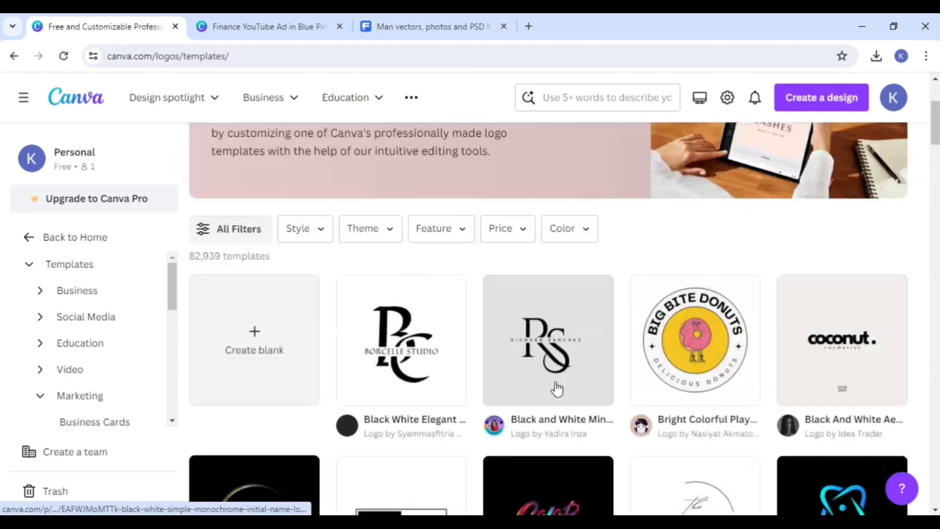
left_click(514, 413)
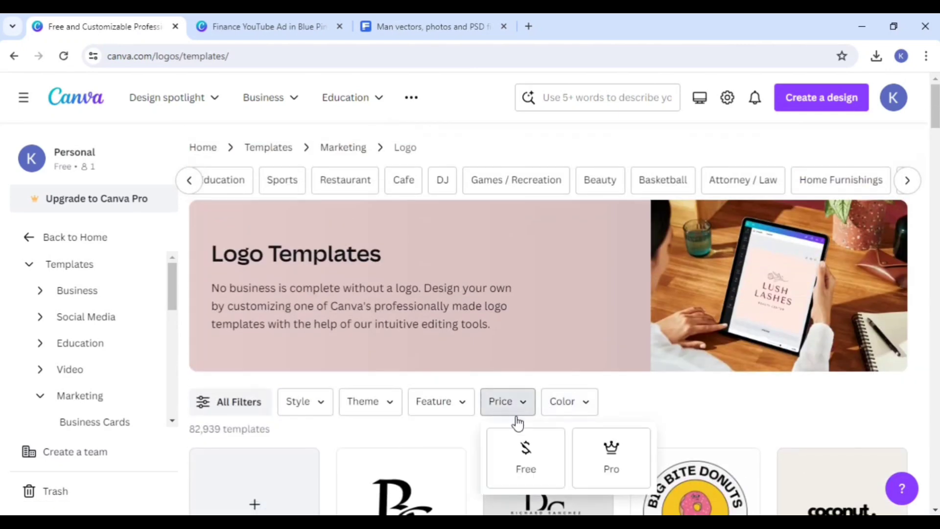
left_click(522, 462)
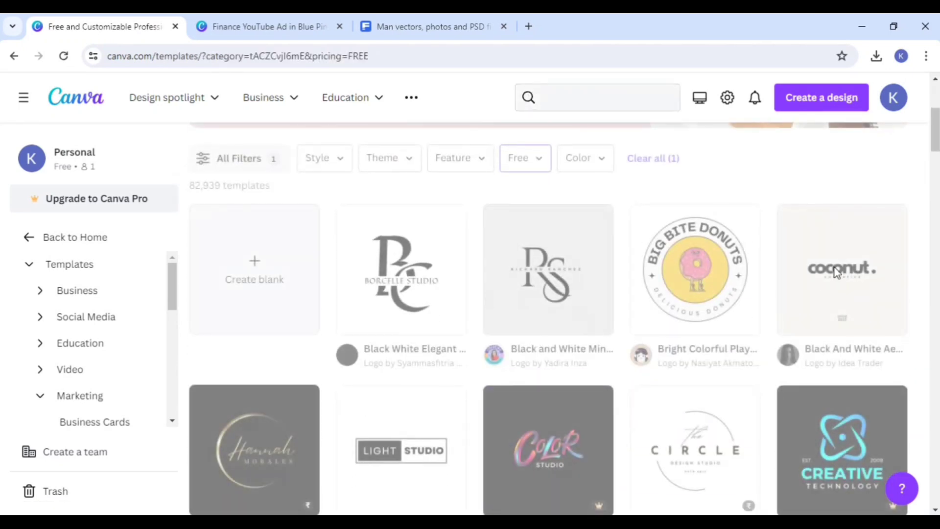
mouse_move(935, 143)
left_mouse_down()
mouse_move(935, 246)
mouse_move(935, 129)
left_mouse_up()
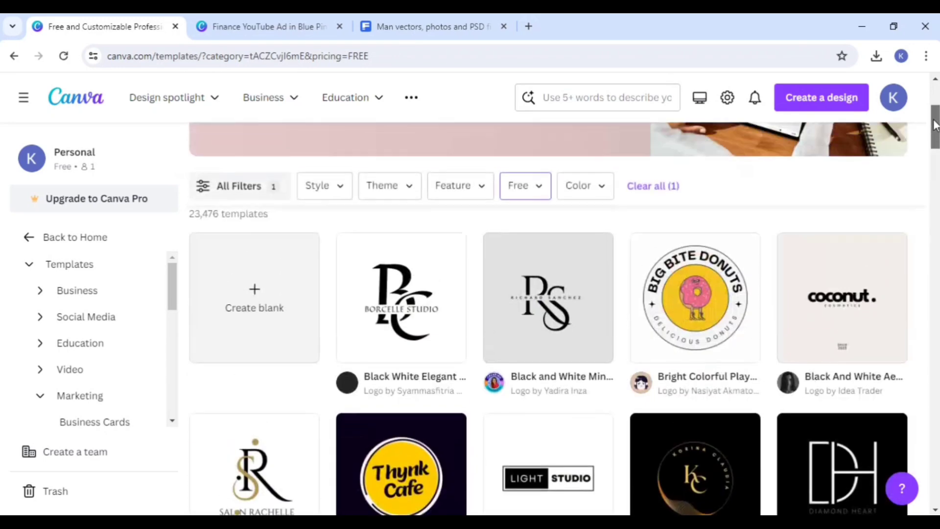
Step: Filter the free logo templates by the blue color #4A66FB, and apply a custom color in its place
left_click(597, 203)
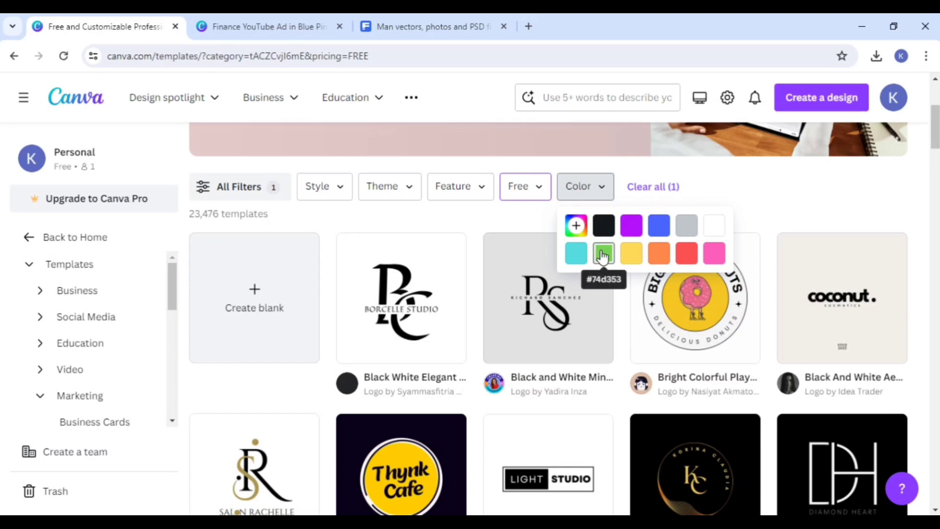
left_click(658, 226)
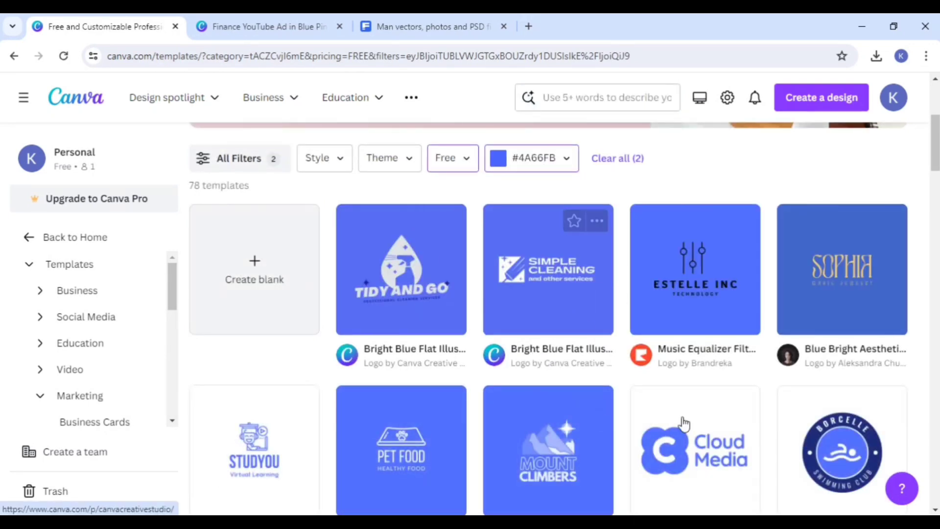
left_click(563, 164)
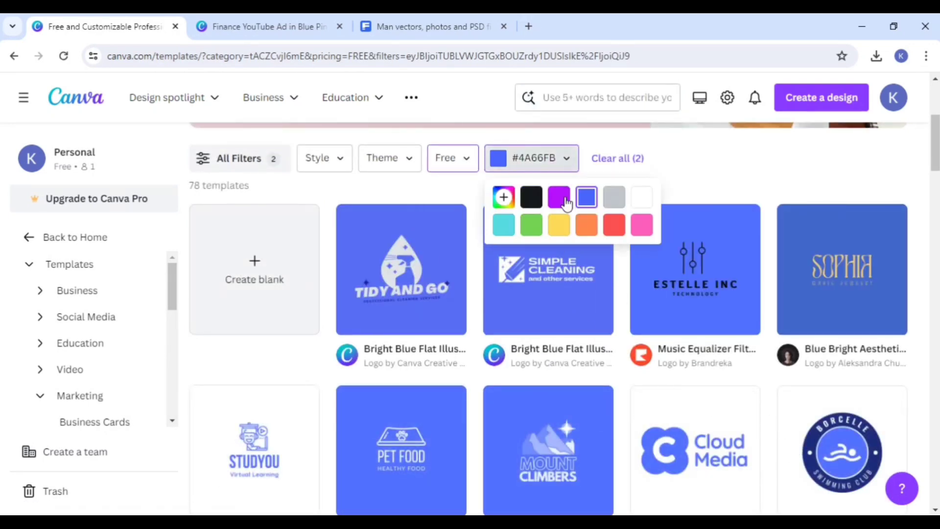
left_click(502, 199)
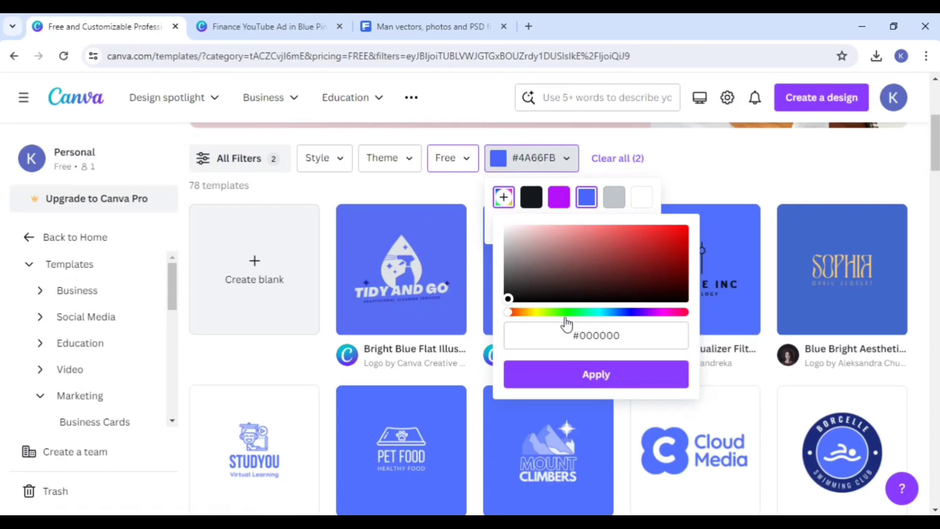
left_click(602, 373)
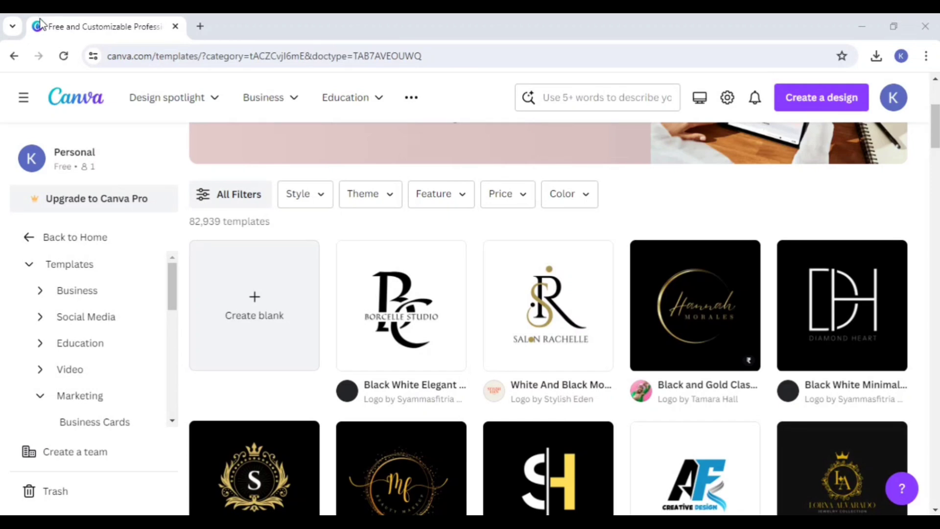
Step: Look over the unfiltered gallery of logo templates for a design to customize
scroll(324, 362, "down", 2)
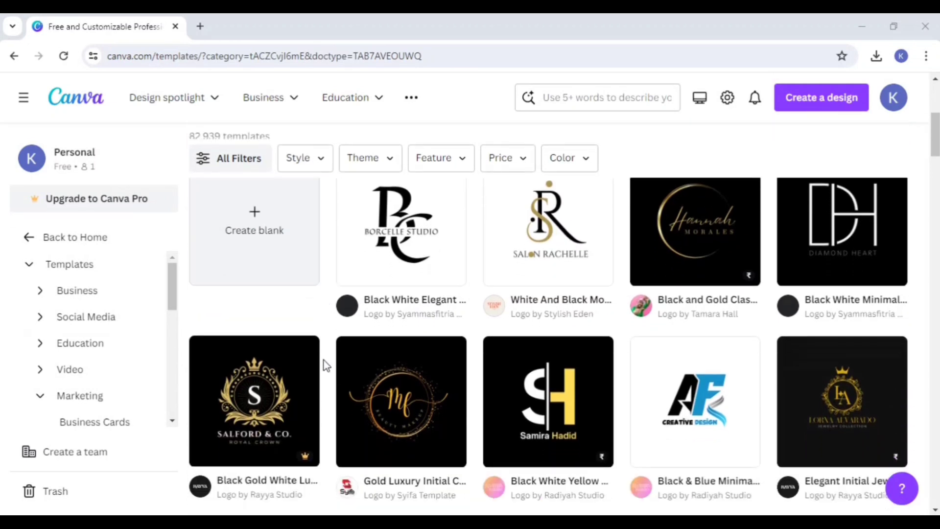
scroll(324, 360, "down", 1)
scroll(740, 283, "down", 1)
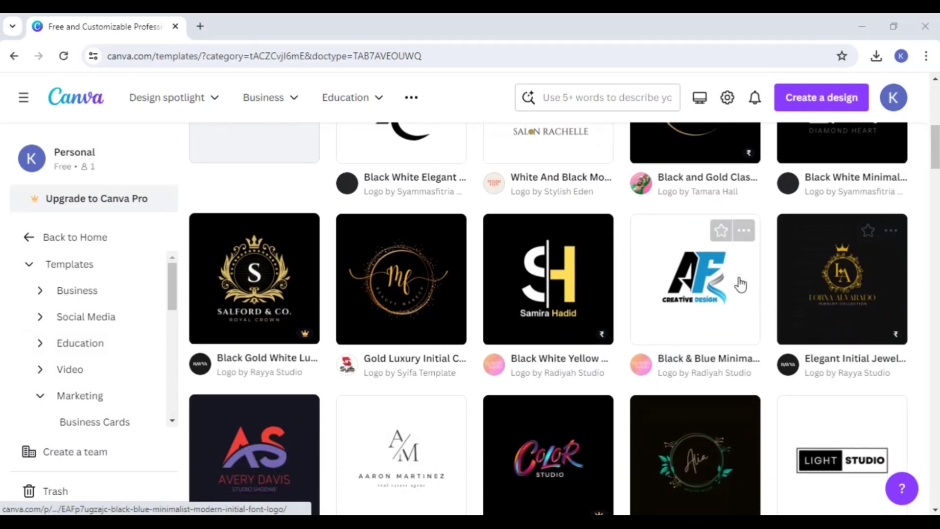
scroll(703, 316, "down", 3)
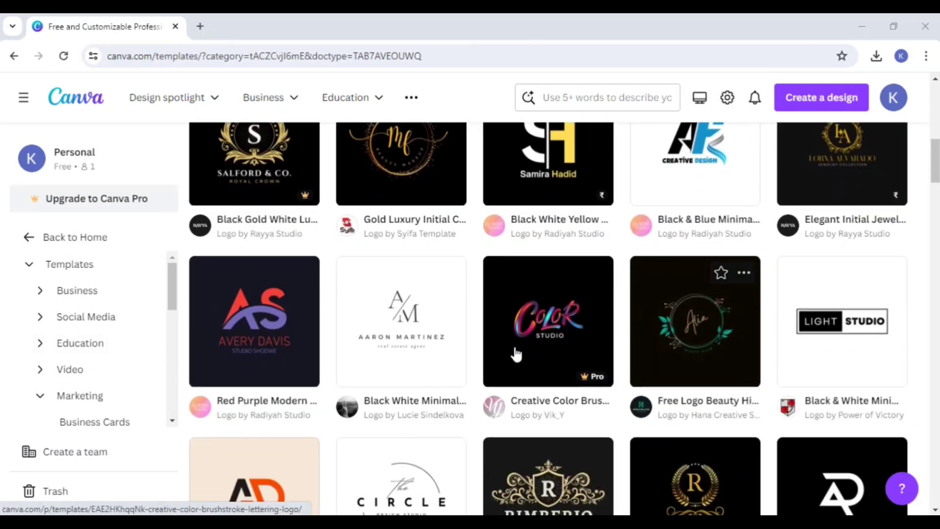
scroll(563, 293, "down", 2)
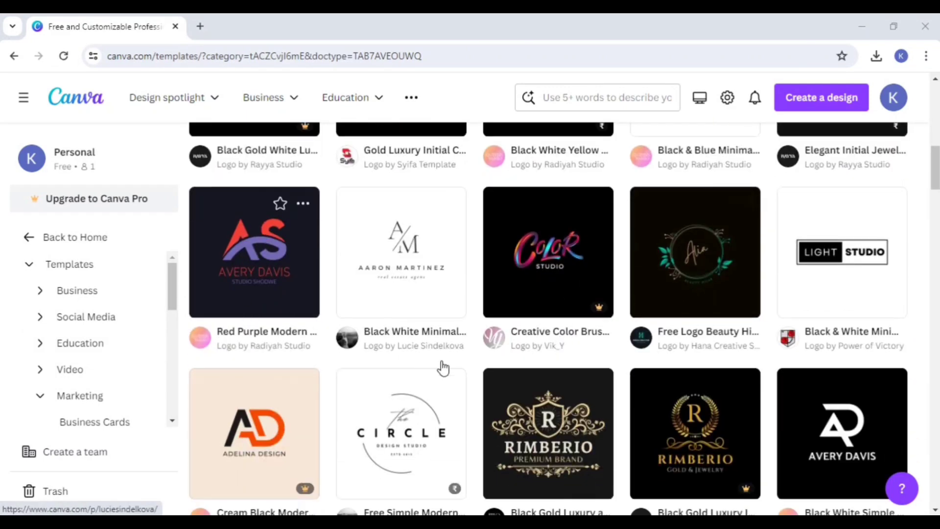
scroll(443, 370, "down", 10)
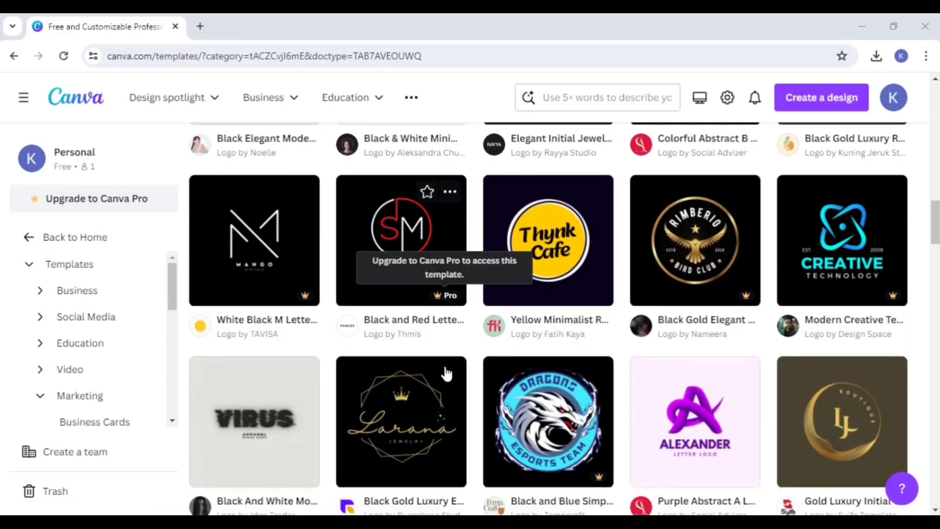
scroll(484, 379, "down", 1)
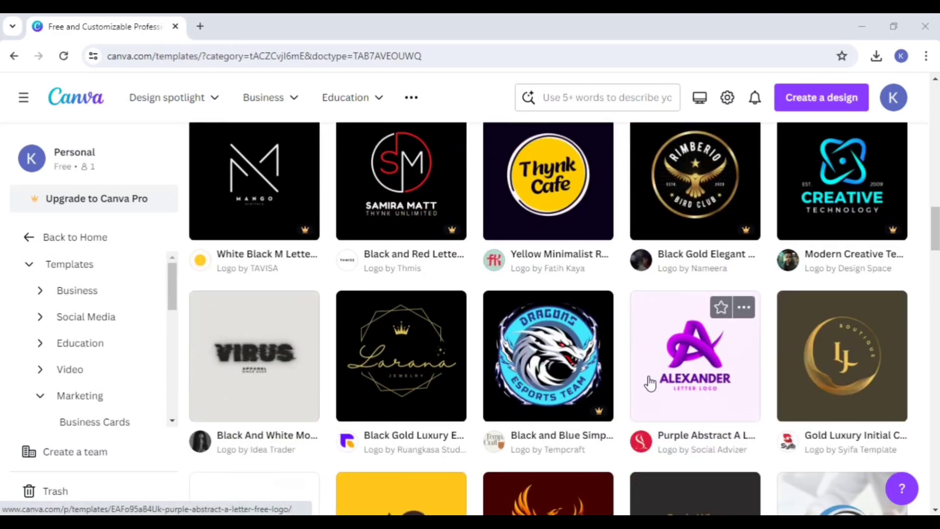
scroll(649, 381, "up", 10)
scroll(646, 386, "down", 5)
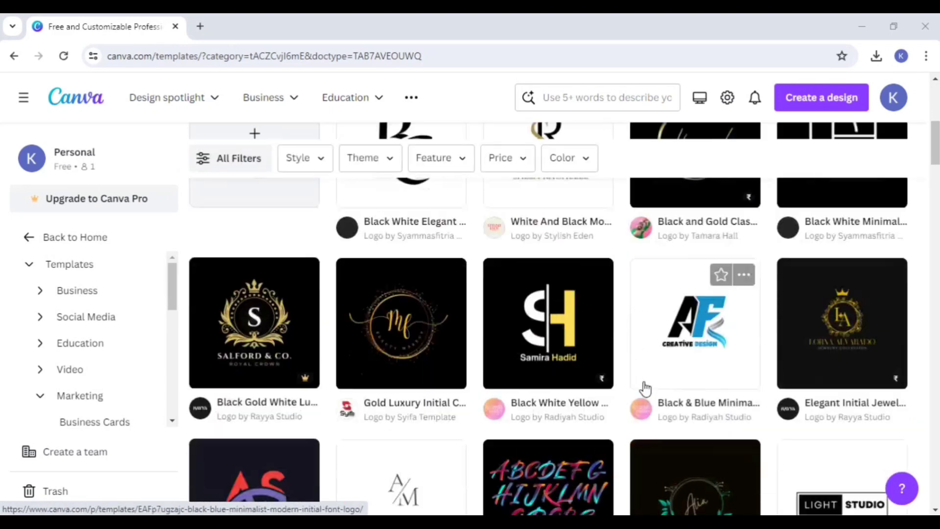
Step: Open the Red Purple Modern Minimalist Initial AS Letter Logo template for customization
scroll(645, 388, "down", 3)
left_click(275, 334)
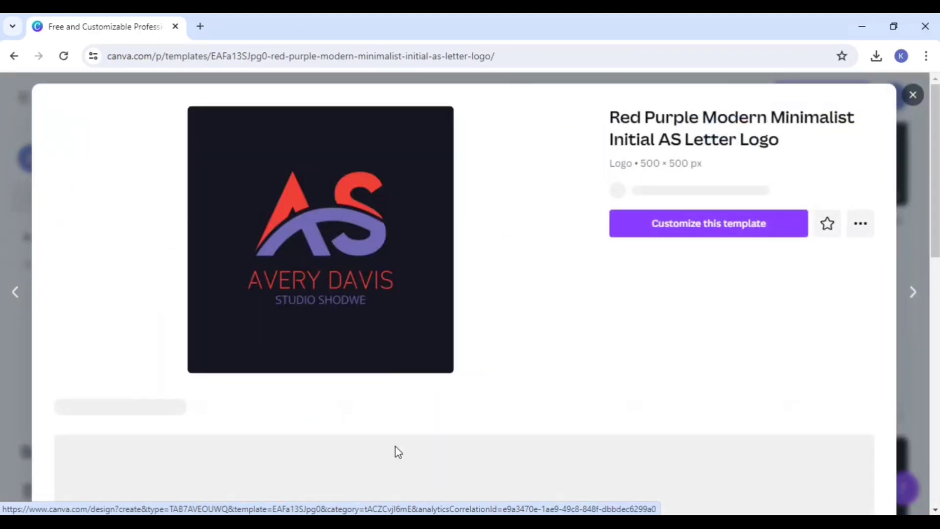
left_click(641, 240)
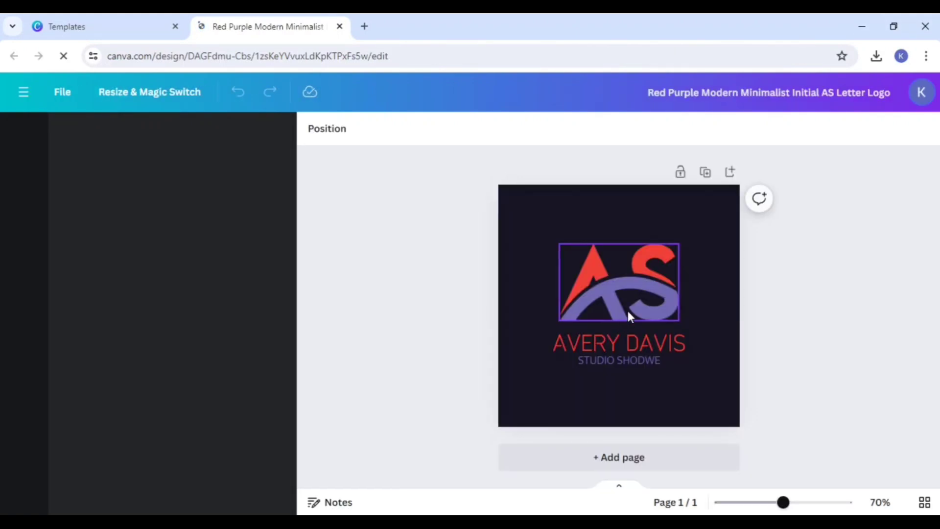
Step: Recolor the purple part of the AS emblem to the custom blue #1C00FF
left_click(628, 307)
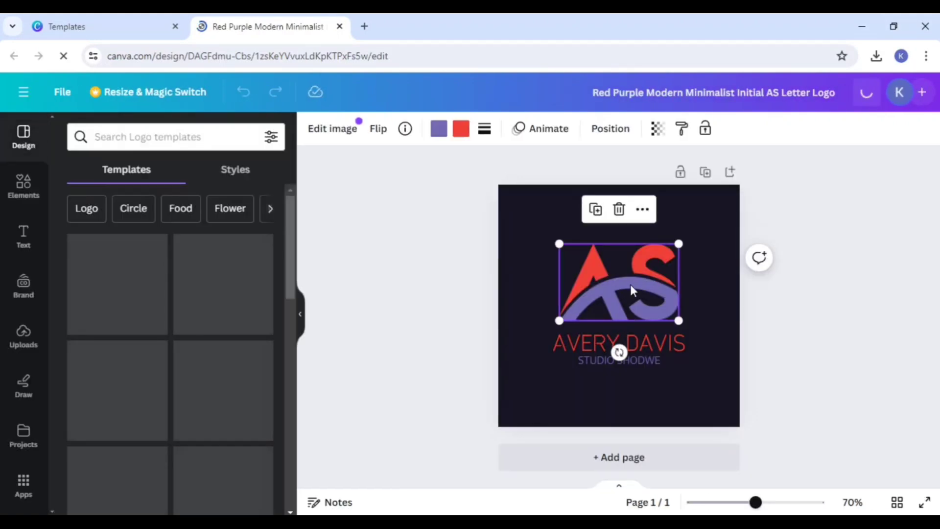
double_click(630, 284)
left_click(810, 293)
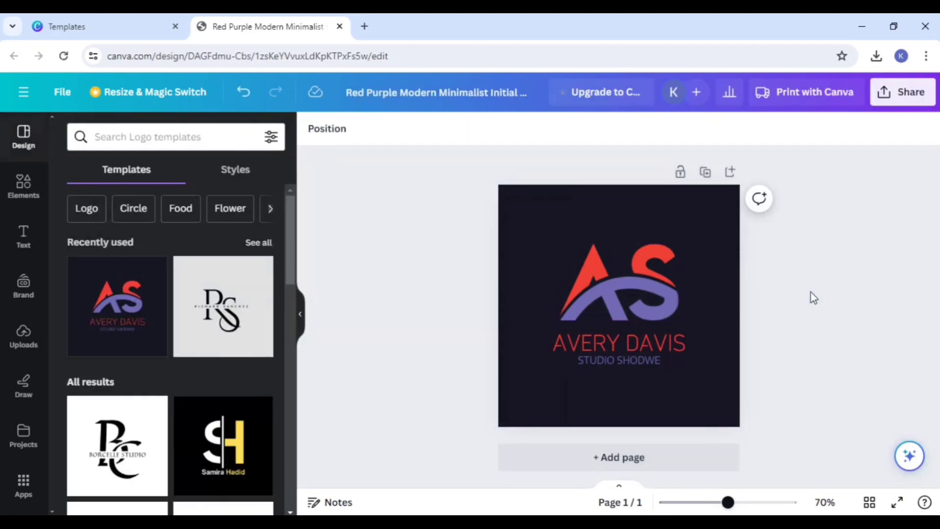
left_click(659, 290)
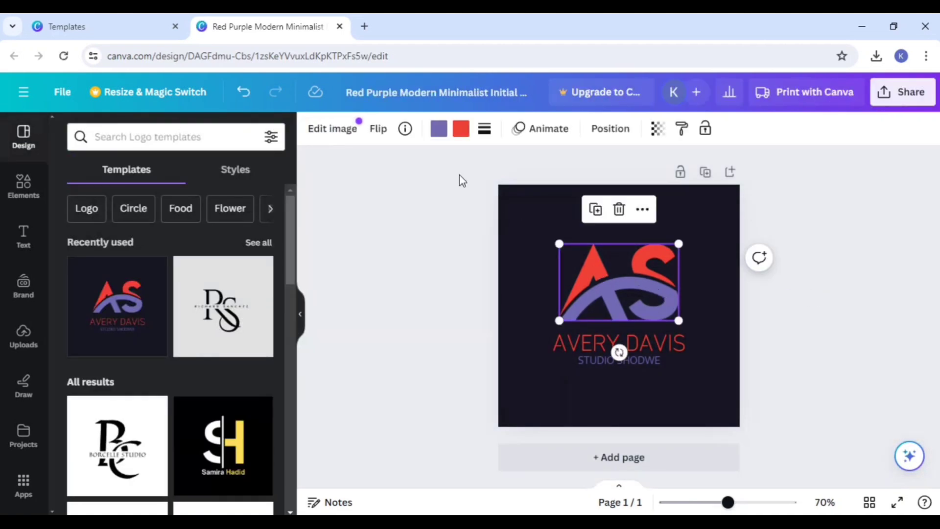
left_click(439, 129)
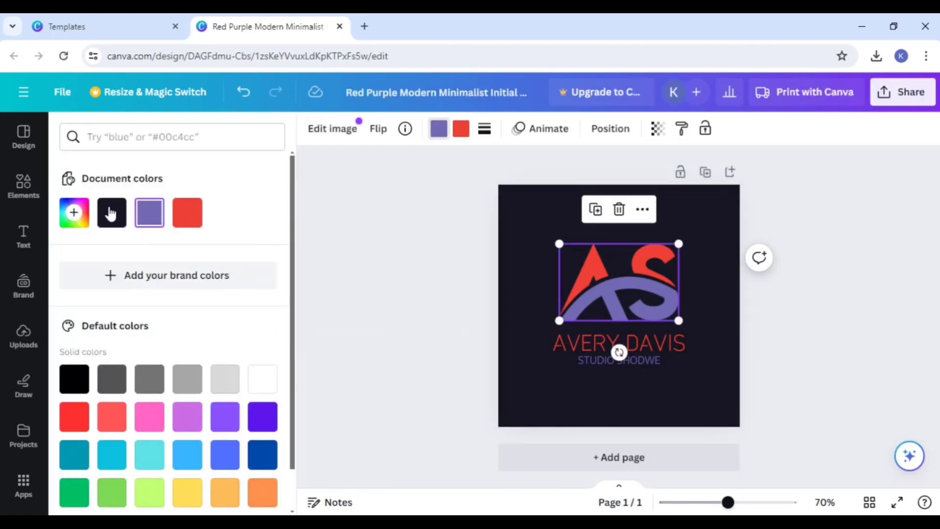
left_click(66, 223)
left_click_drag(149, 266, 305, 223)
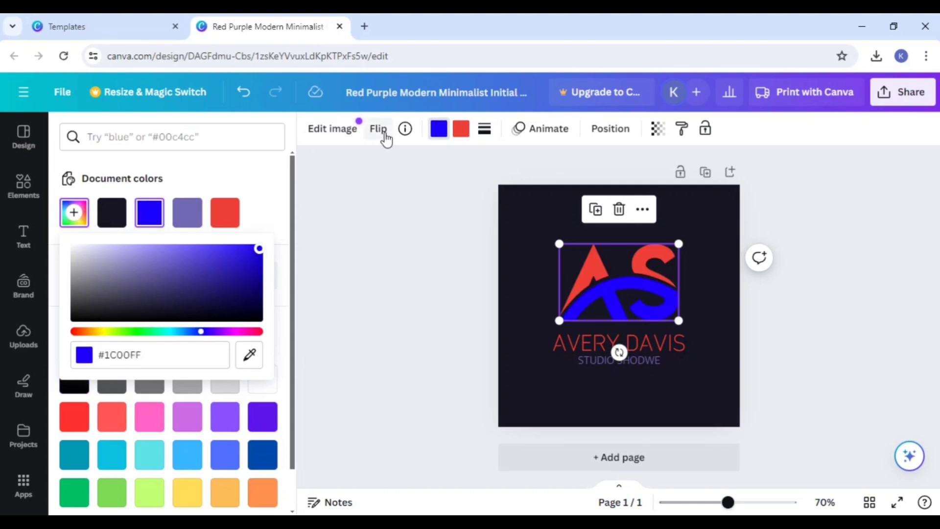
Step: Recolor the red part of the AS emblem to white, #FFFFFF
left_click(461, 128)
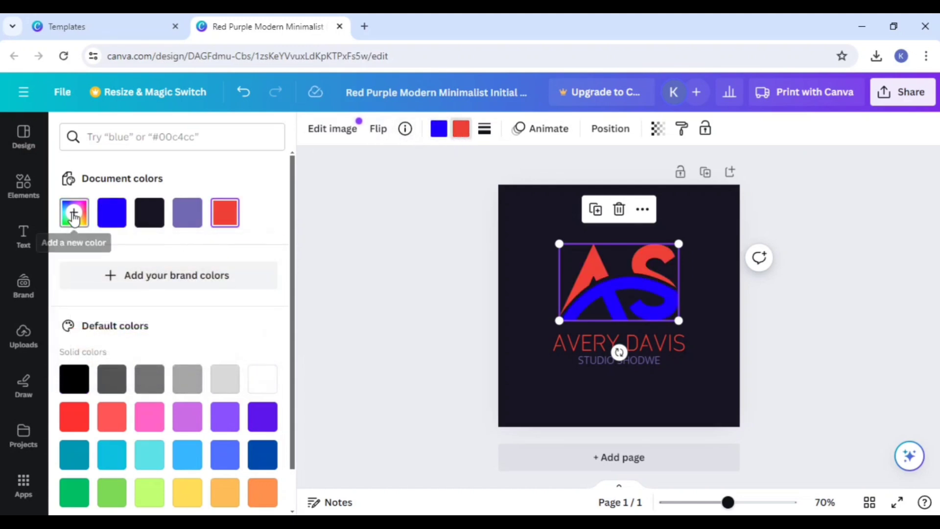
left_click(74, 212)
left_click_drag(126, 293, 67, 242)
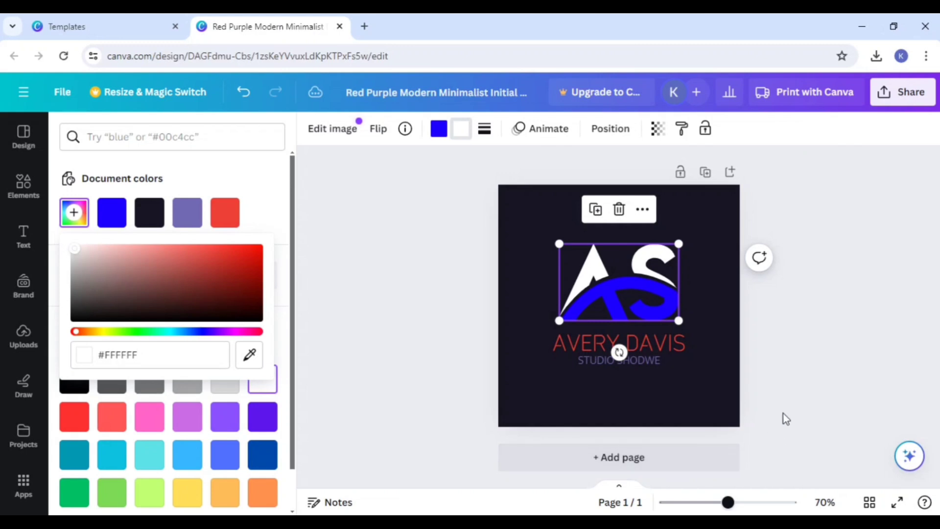
left_click(794, 375)
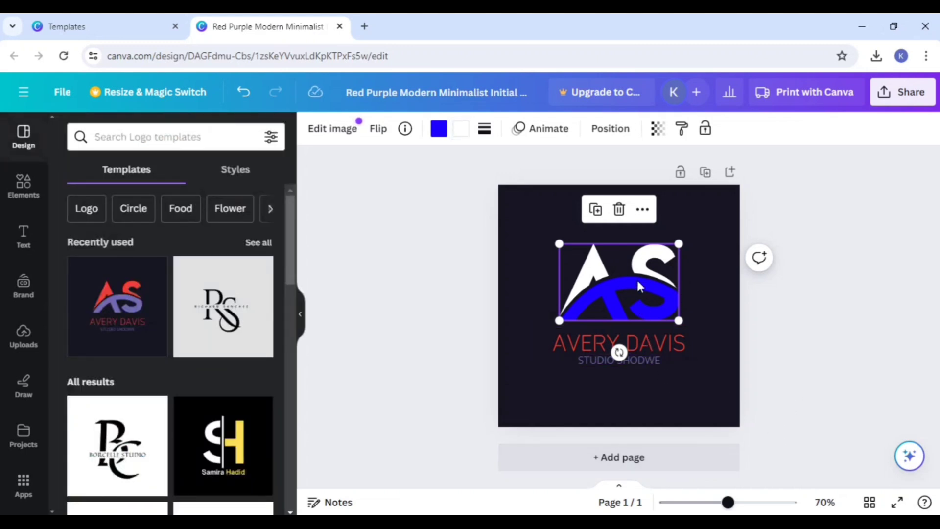
Step: Replace the large name text beneath the AS emblem with DIGITAL
double_click(635, 334)
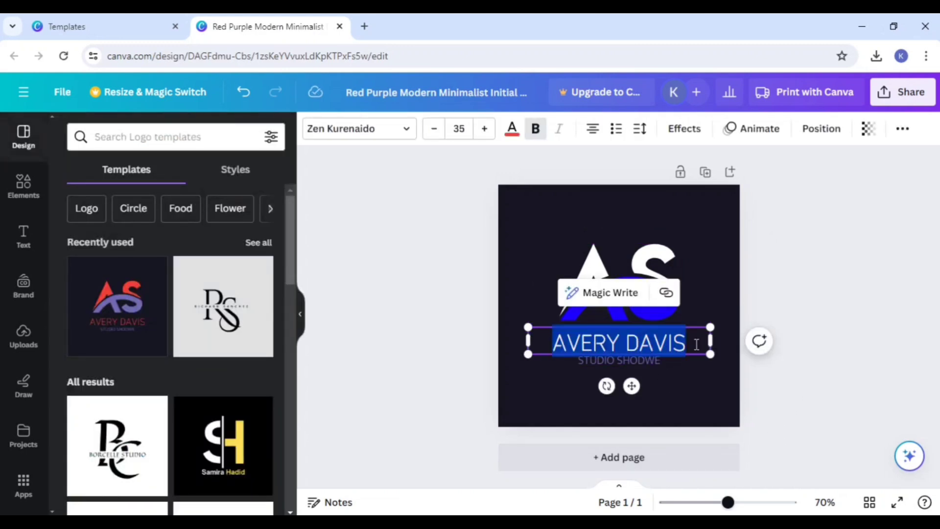
key("BackSpace")
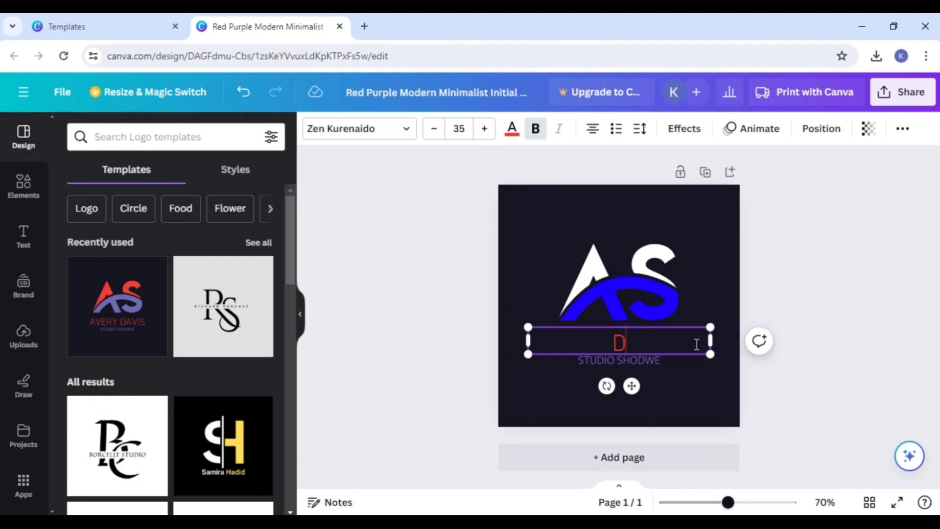
type("DIGITAL")
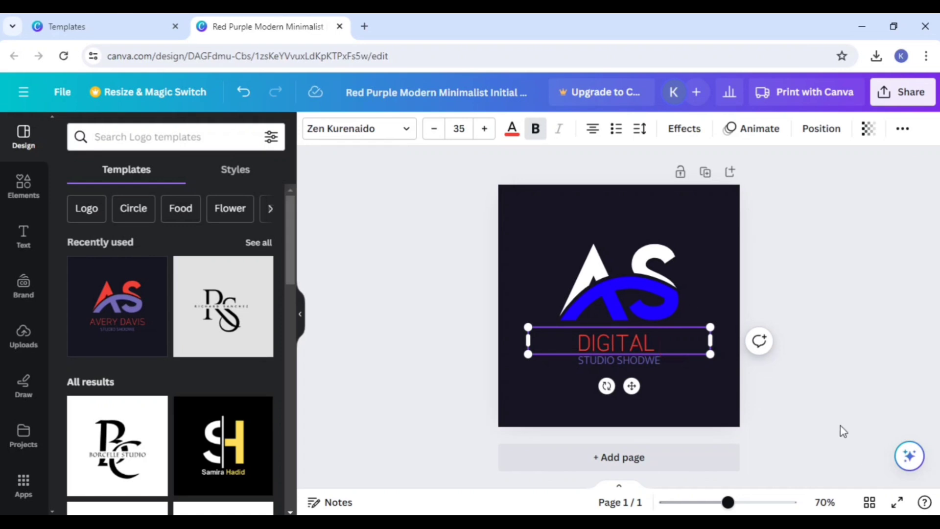
left_click(713, 403)
left_click(649, 360)
left_click(660, 360)
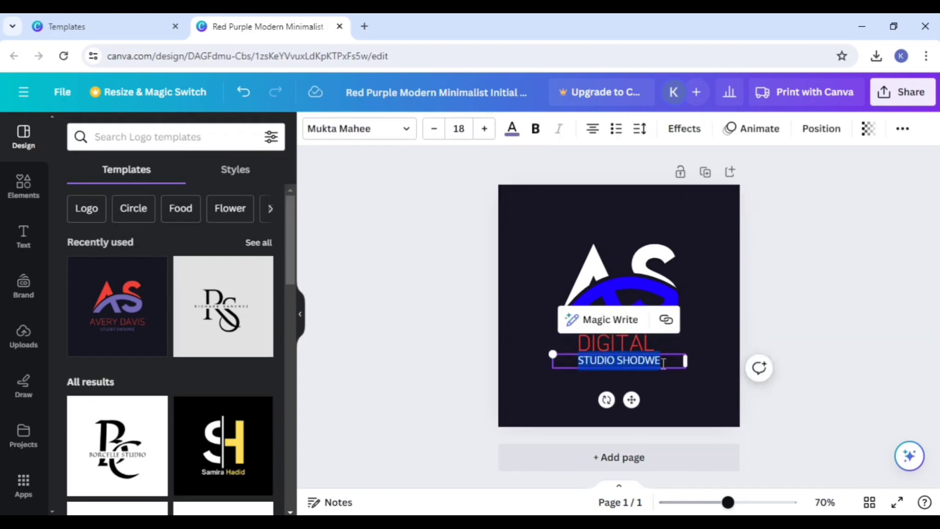
left_click(684, 385)
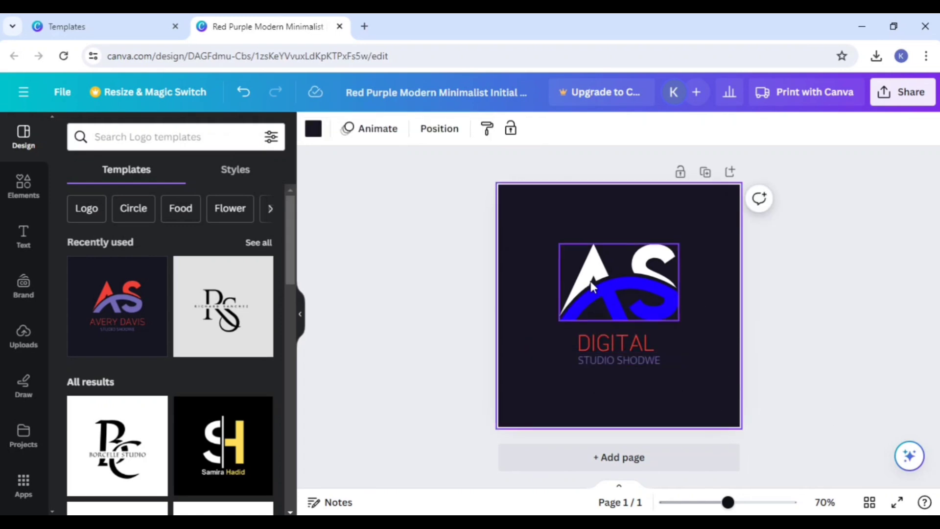
Step: Add a second page to the logo design and apply the Blue Minimalist Letter D Logo template to it
scroll(230, 368, "down", 5)
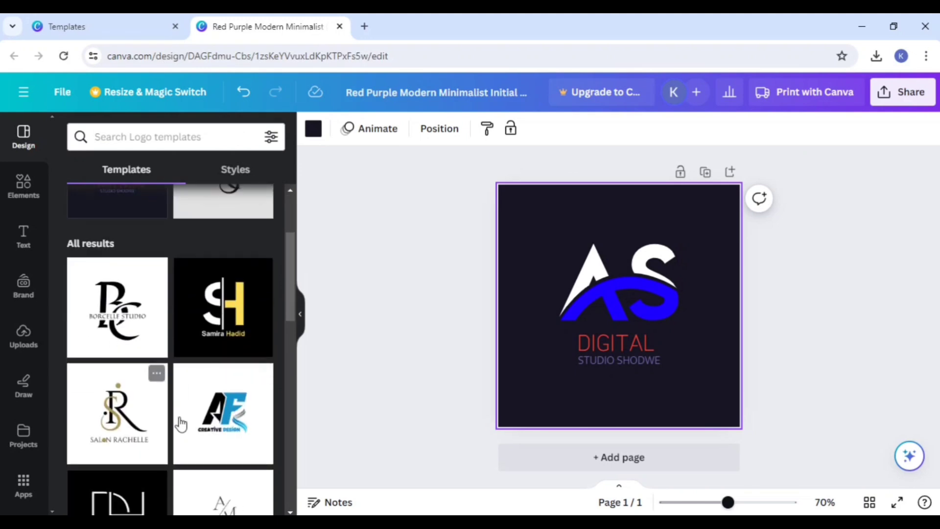
scroll(177, 382, "down", 6)
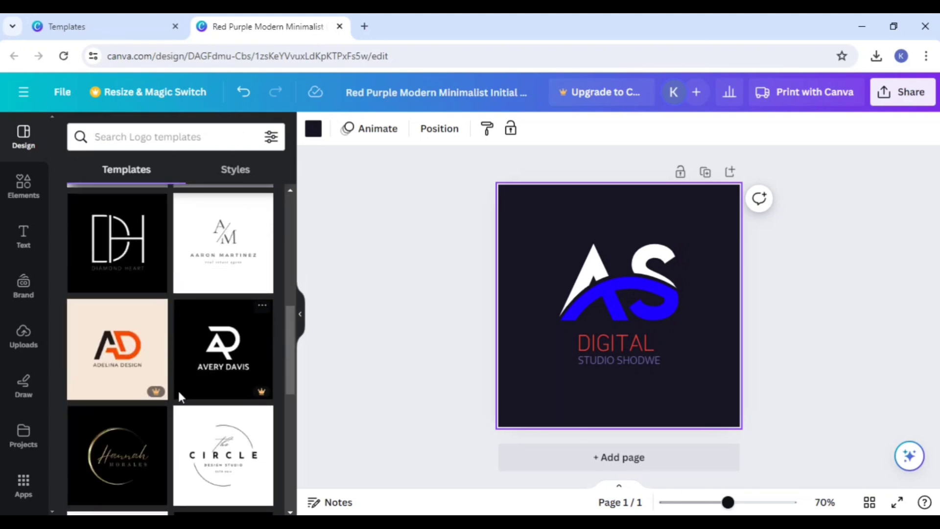
scroll(190, 389, "down", 3)
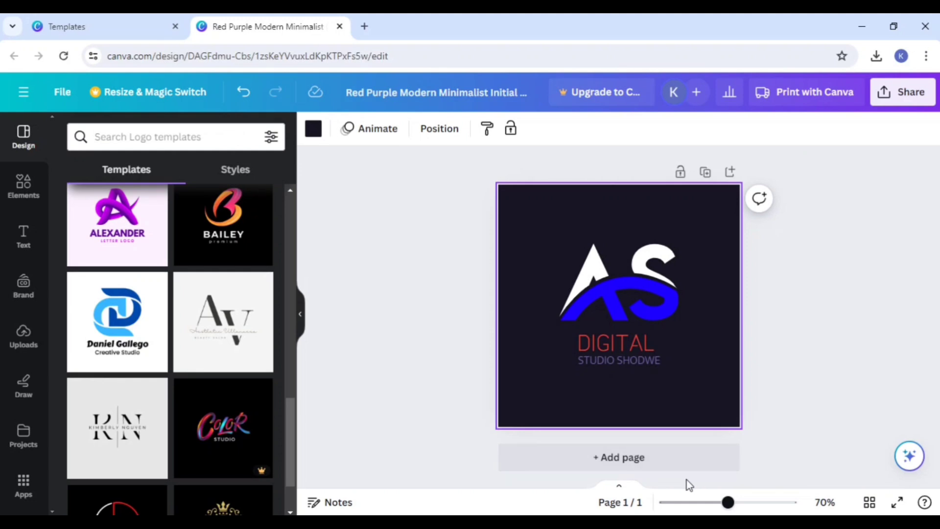
left_click(676, 468)
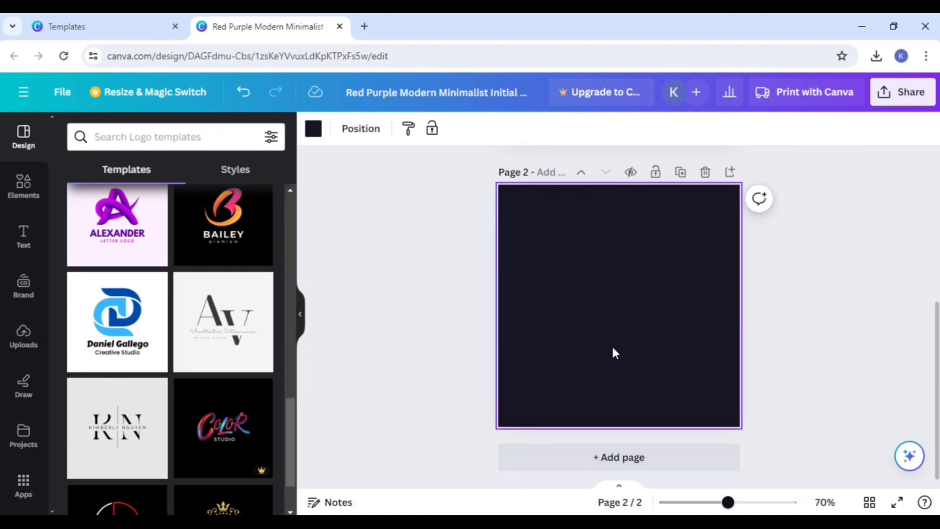
scroll(283, 389, "down", 2)
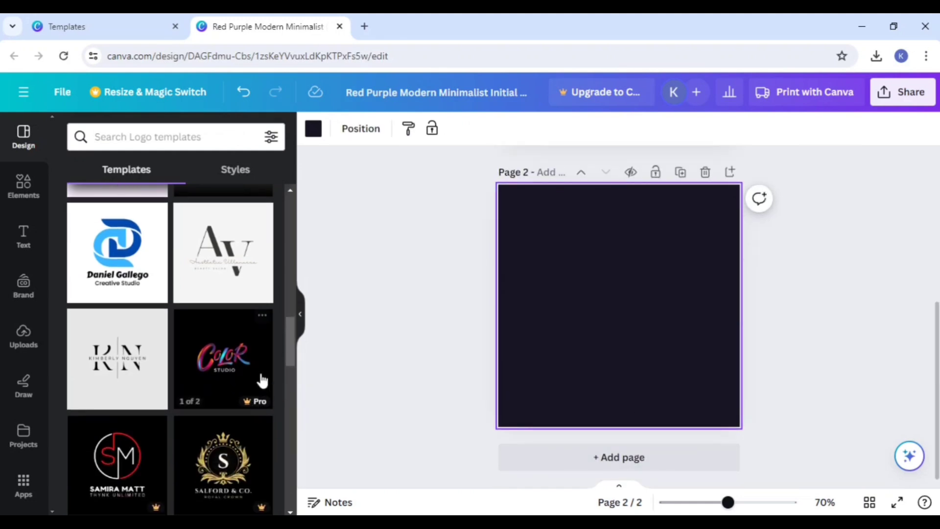
scroll(245, 367, "up", 2)
left_click(135, 333)
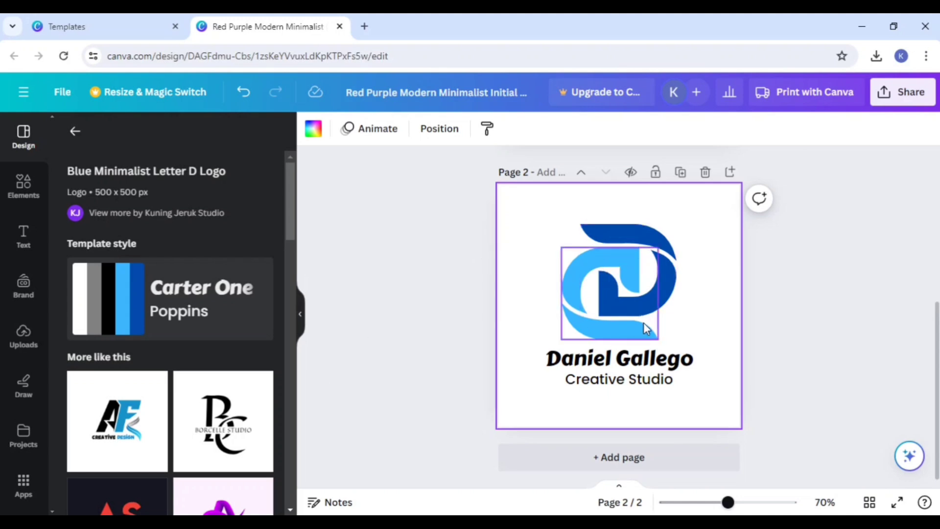
Step: Look over the similar logo templates suggested for the Blue Minimalist Letter D Logo
scroll(208, 394, "down", 8)
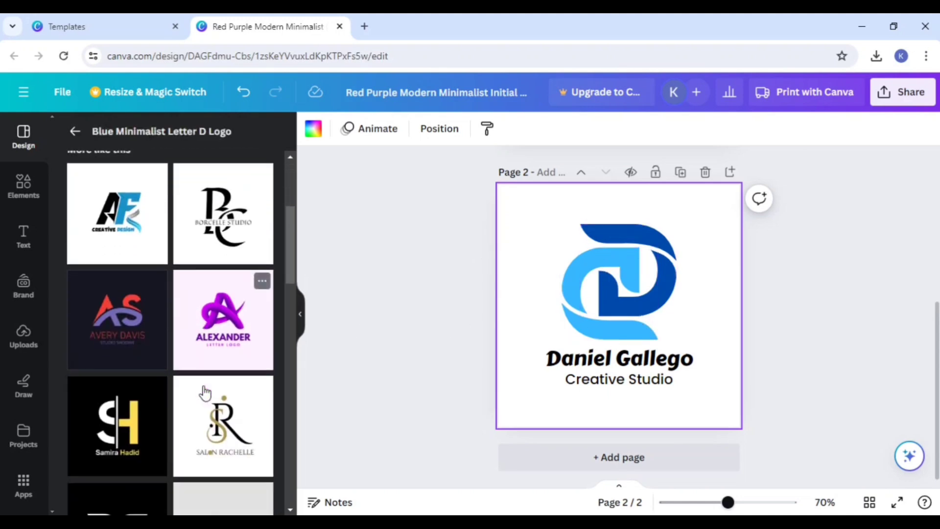
scroll(203, 390, "down", 2)
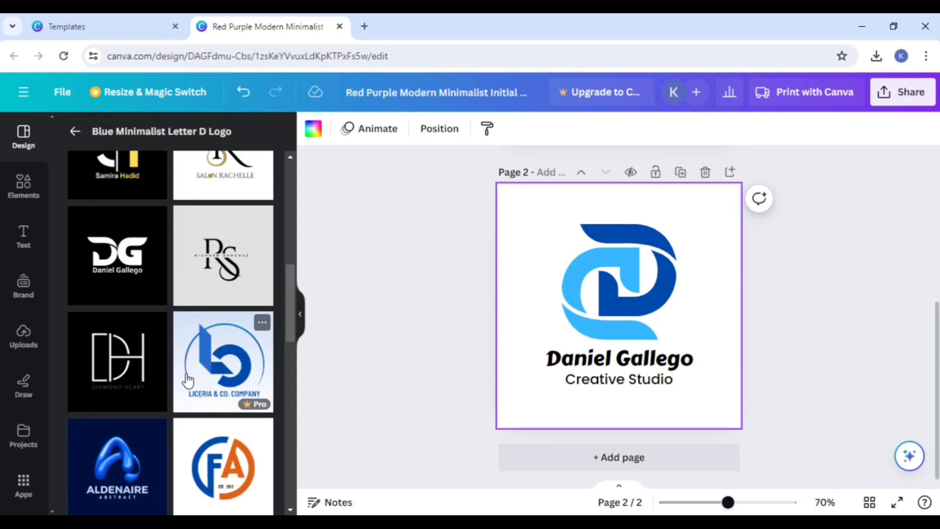
scroll(188, 380, "down", 8)
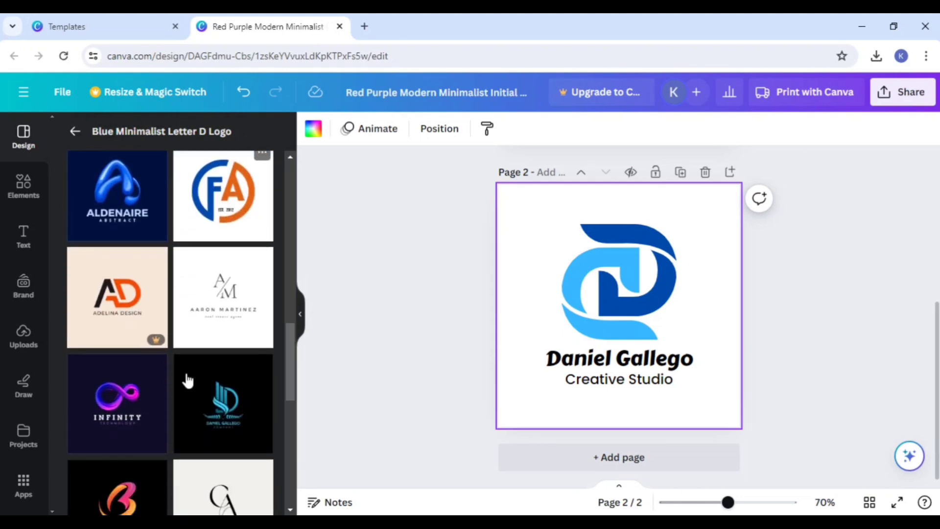
scroll(187, 380, "down", 4)
scroll(187, 380, "down", 2)
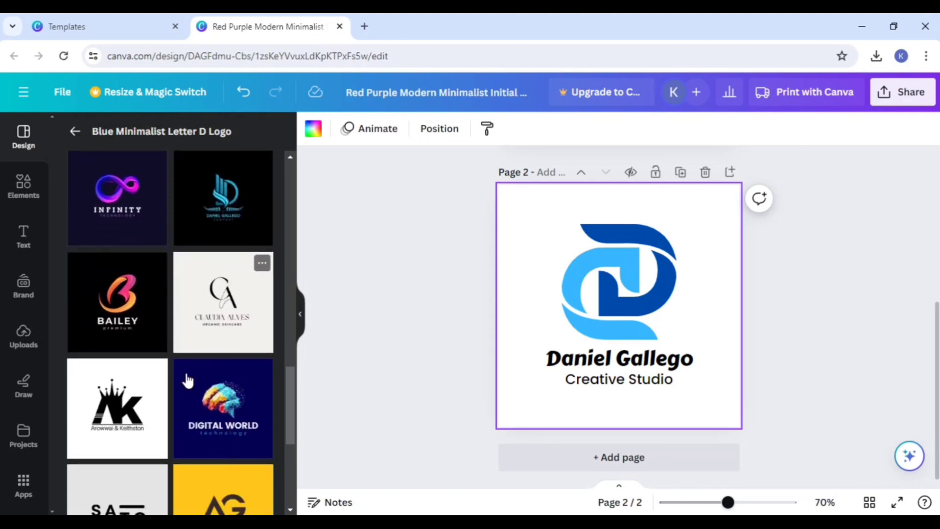
scroll(185, 381, "down", 9)
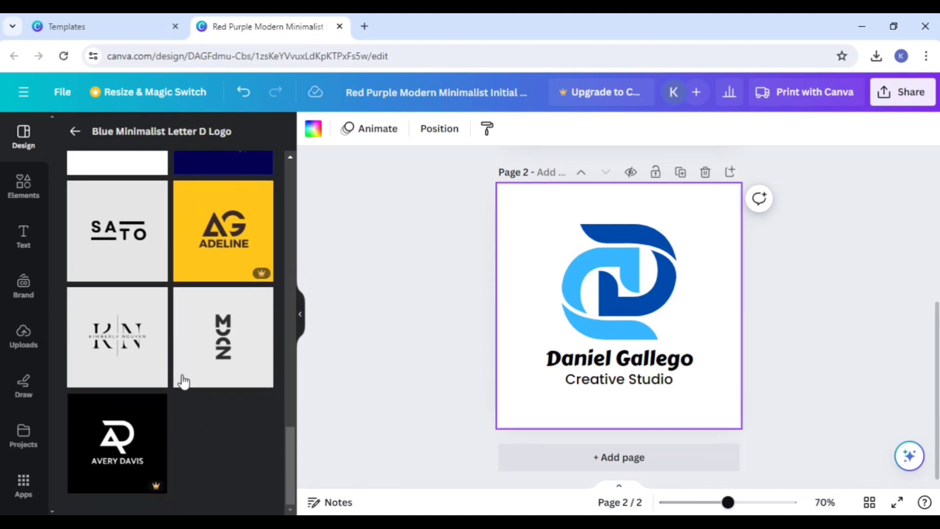
scroll(185, 379, "up", 8)
scroll(184, 377, "up", 10)
scroll(178, 308, "down", 2)
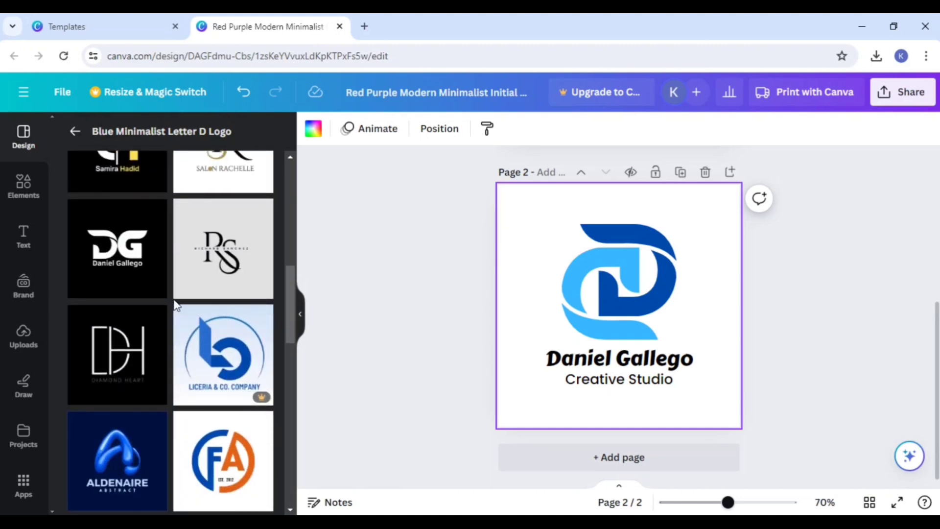
scroll(177, 304, "up", 2)
scroll(162, 274, "up", 8)
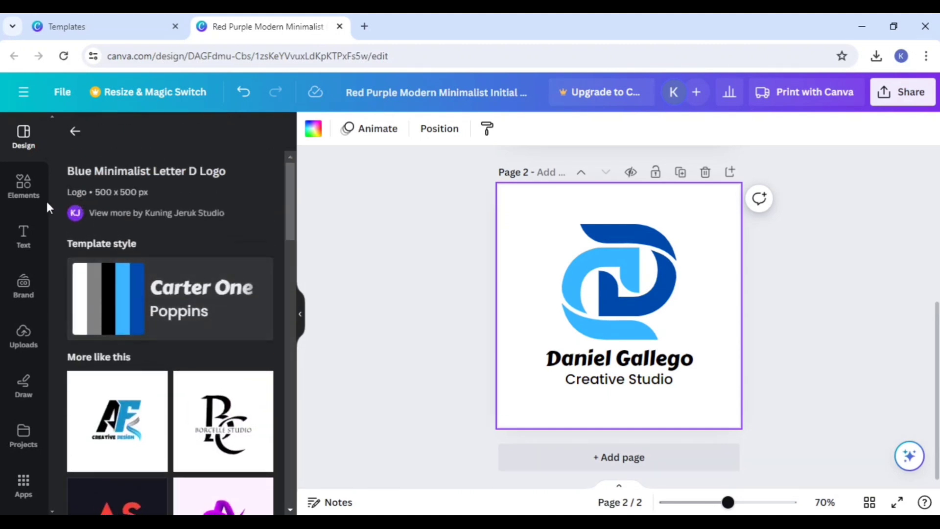
Step: Search the graphics for "s", add the pink textured letter S to page 2, and place it over the D emblem's outer edge
left_click(22, 193)
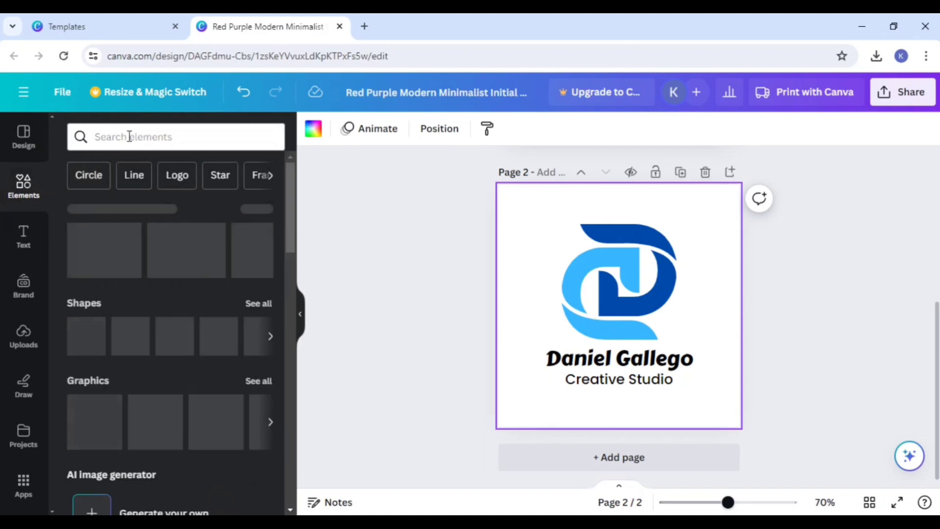
left_click(130, 137)
type("s")
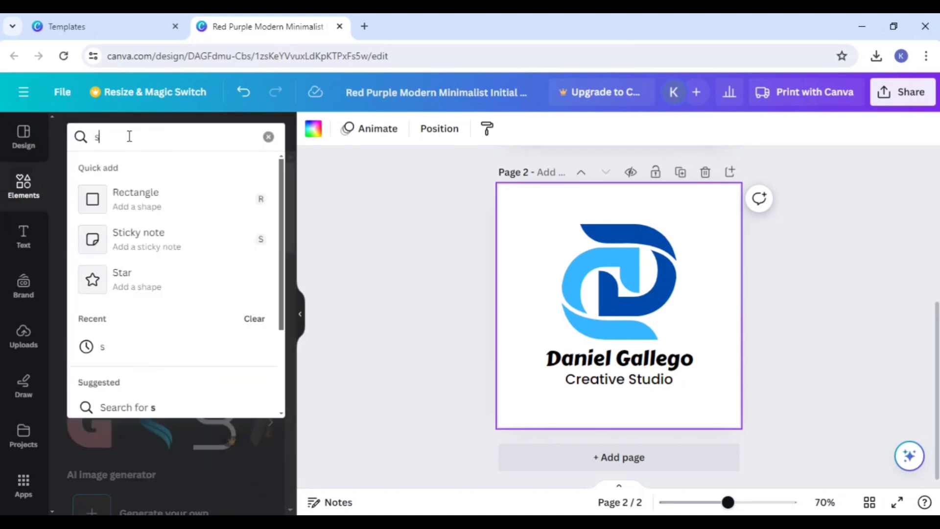
key("Return")
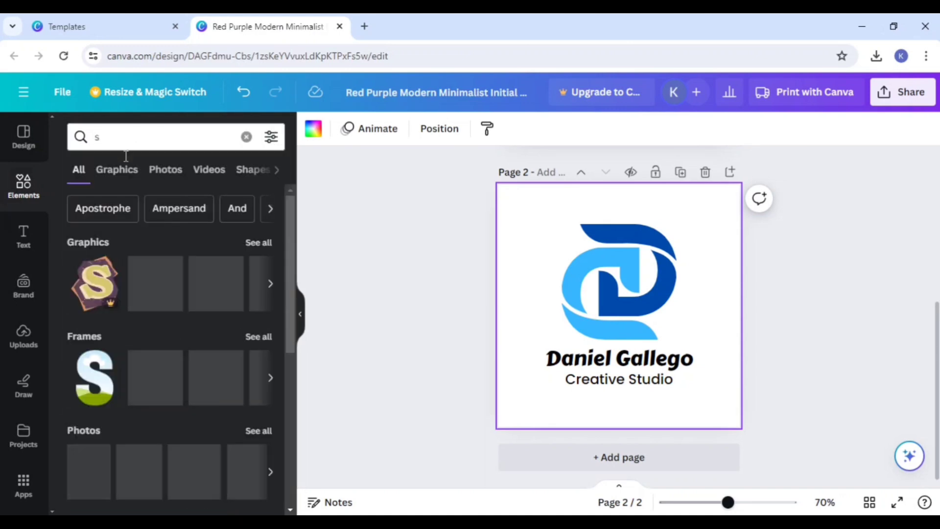
scroll(188, 343, "down", 5)
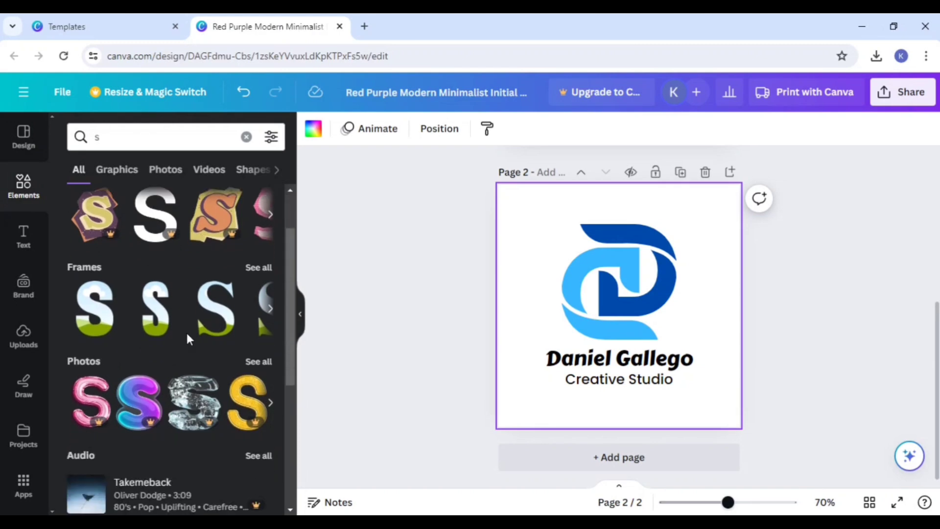
scroll(181, 343, "up", 5)
scroll(182, 356, "up", 1)
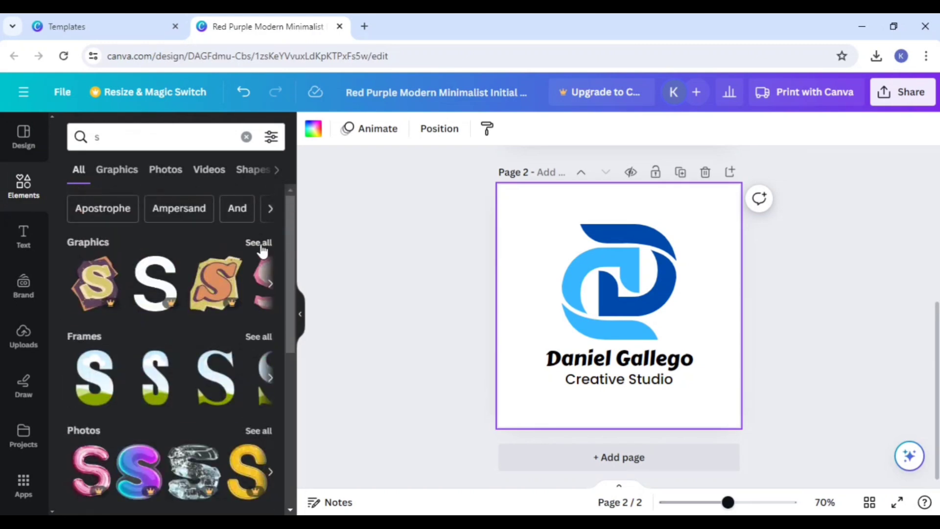
left_click(260, 245)
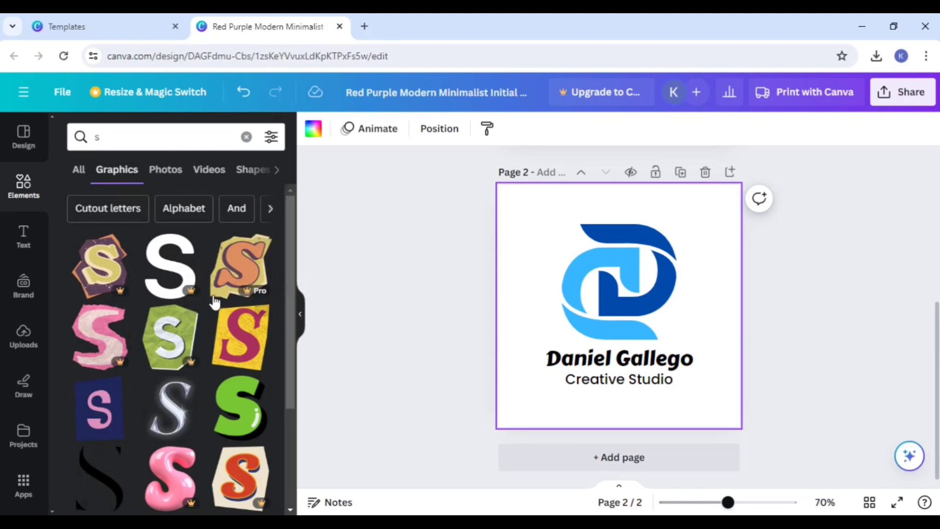
scroll(190, 354, "down", 2)
scroll(190, 353, "down", 5)
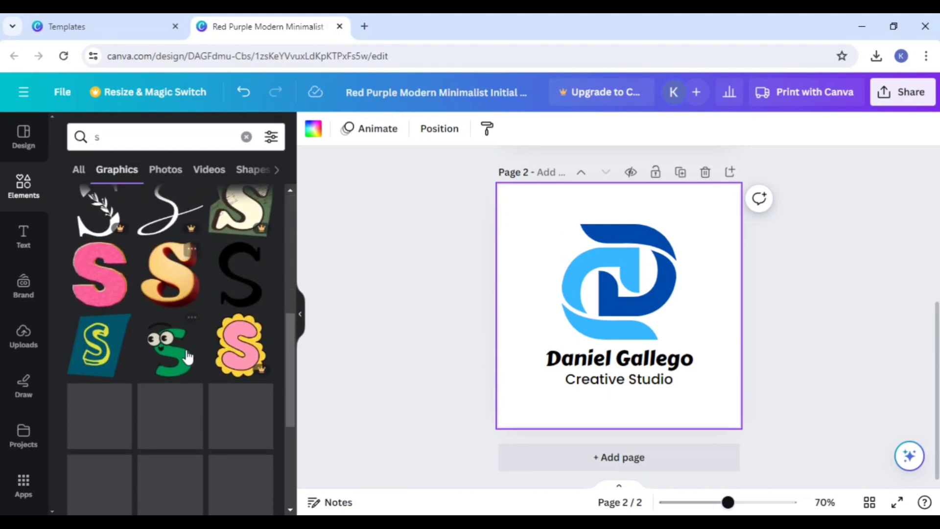
left_click(119, 290)
left_click_drag(599, 304, 678, 272)
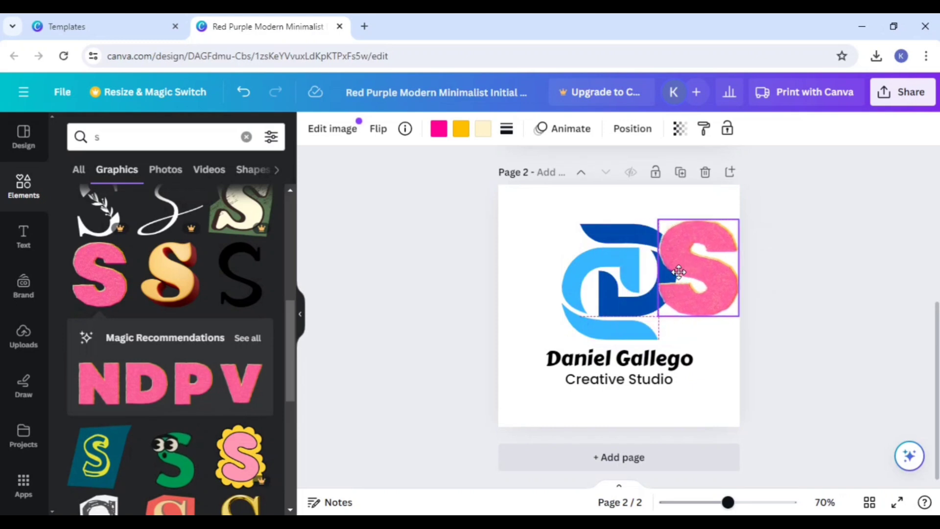
Step: Delete the light blue part of the D emblem, then shift the dark blue D and the S to sit together above the name
left_click(567, 284)
left_click_drag(567, 284, 299, 286)
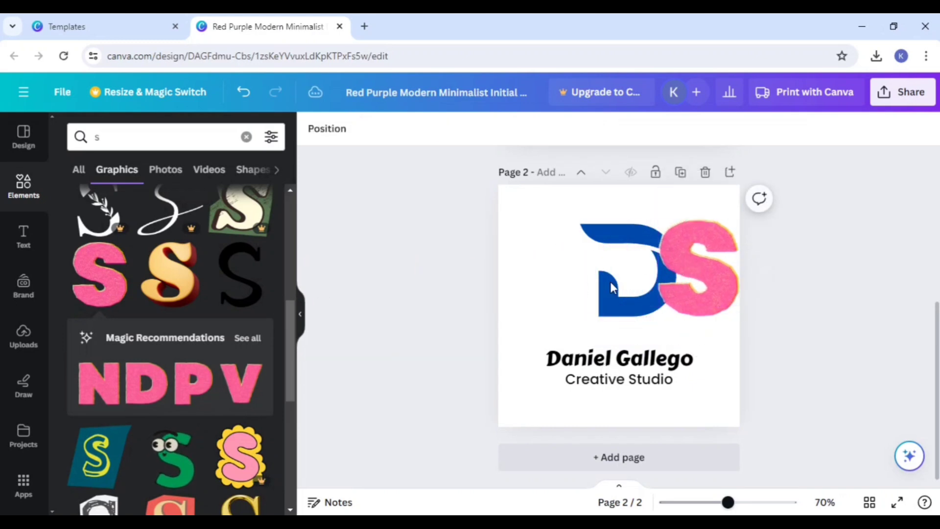
left_click_drag(611, 288, 579, 289)
left_click_drag(695, 279, 655, 293)
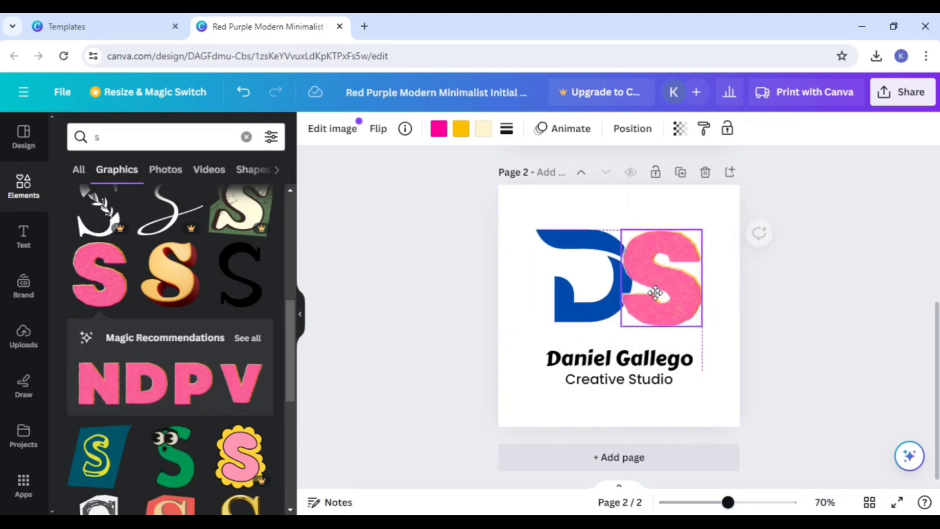
Step: Recolor all three colors of the letter S to dark blue #004AAD and move it clear of the D
left_click(439, 129)
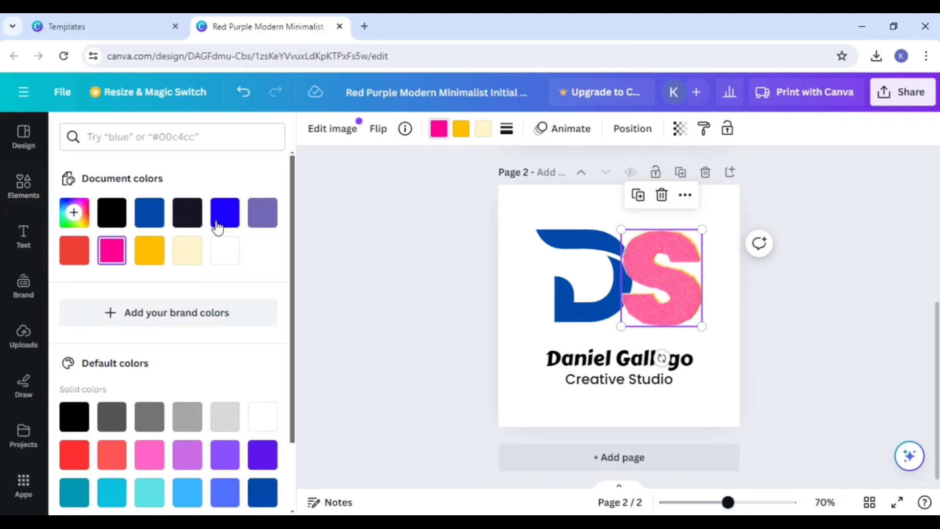
left_click(151, 214)
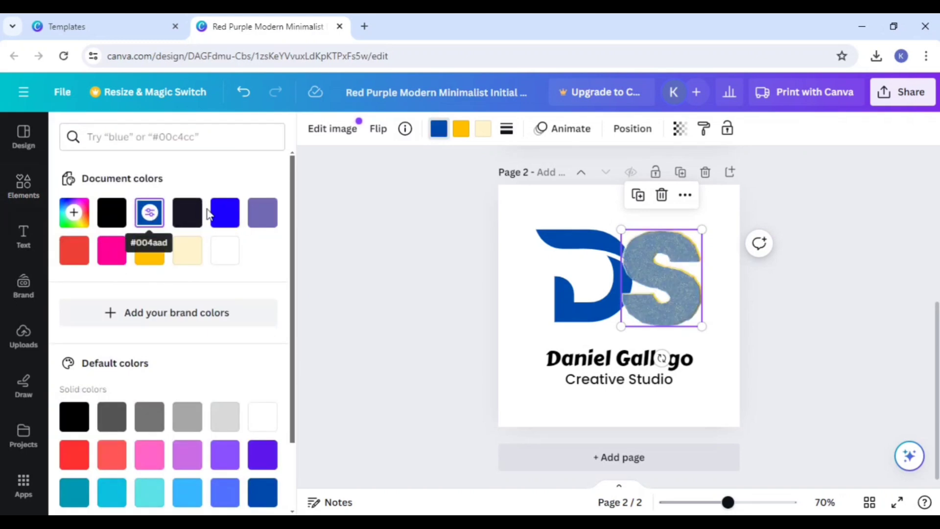
left_click(461, 128)
left_click(150, 212)
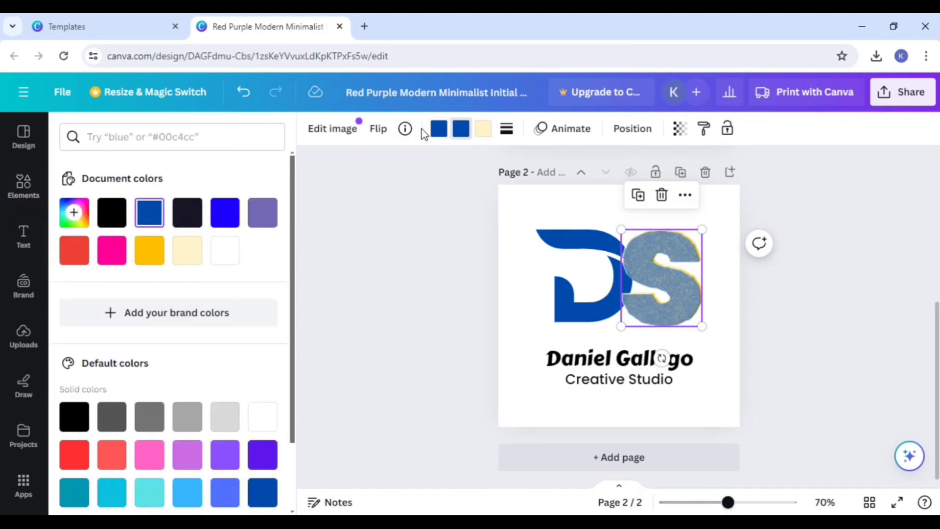
left_click(482, 128)
left_click(158, 215)
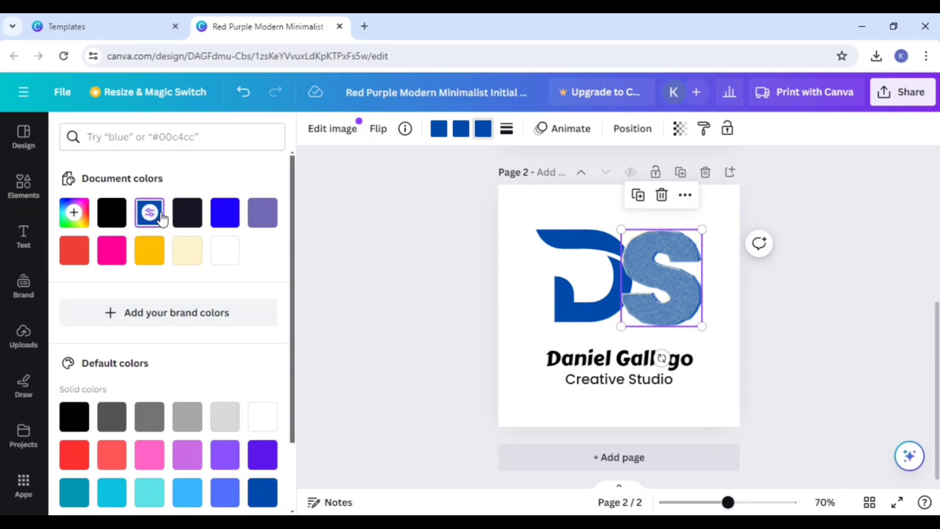
key("Escape")
left_click(751, 300)
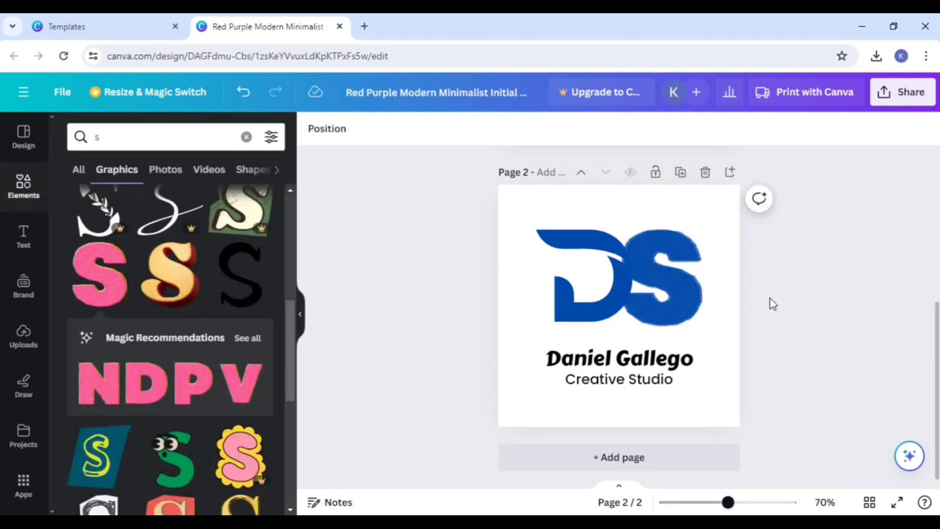
left_click_drag(685, 313, 704, 309)
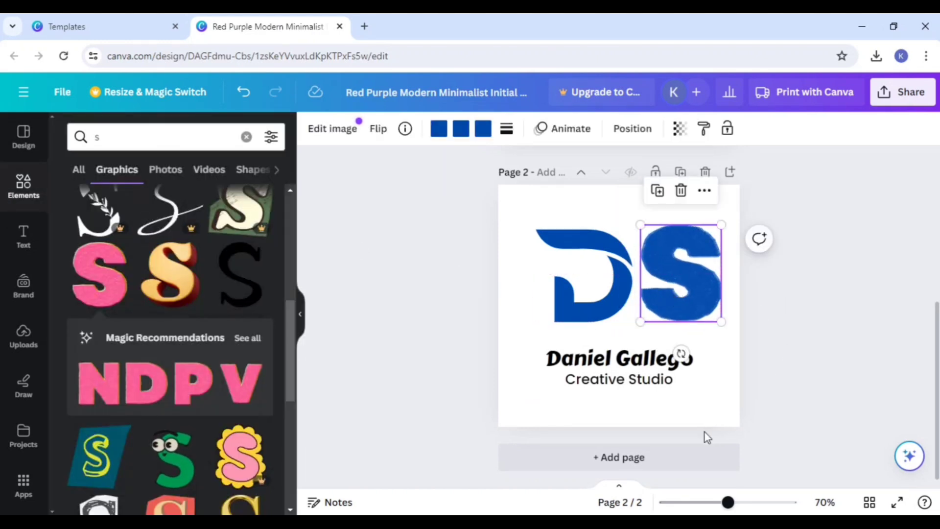
Step: Add a third page and apply the Purple Abstract A Letter Free Logo template to it
left_click(675, 451)
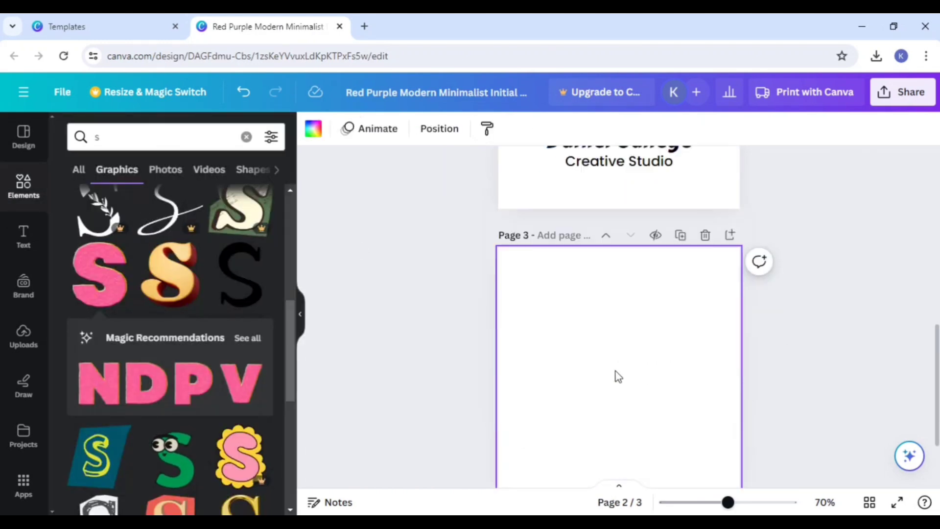
left_click(18, 190)
left_click(22, 147)
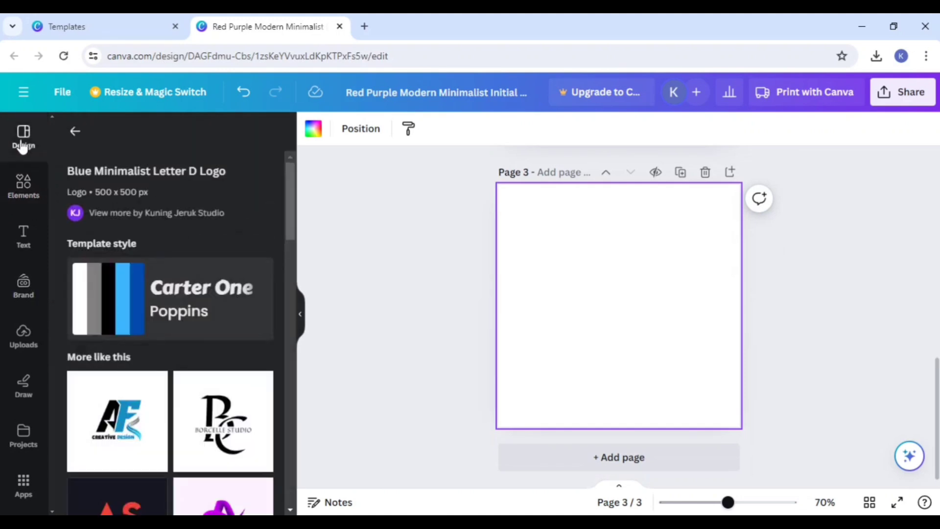
scroll(177, 357, "down", 3)
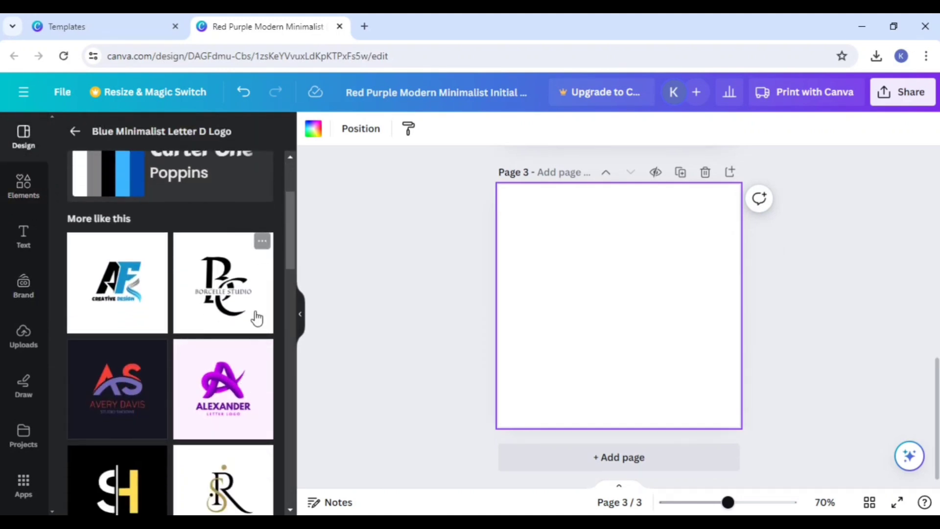
left_click(233, 394)
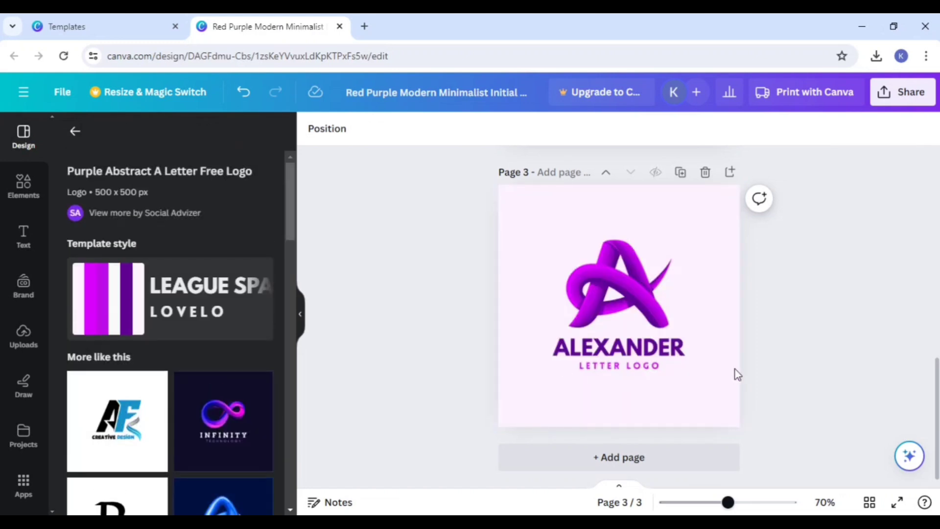
Step: Delete the blue S on page 2 and move the purple A emblem from page 3 into its place beside the D
left_click(623, 306)
scroll(807, 318, "up", 5)
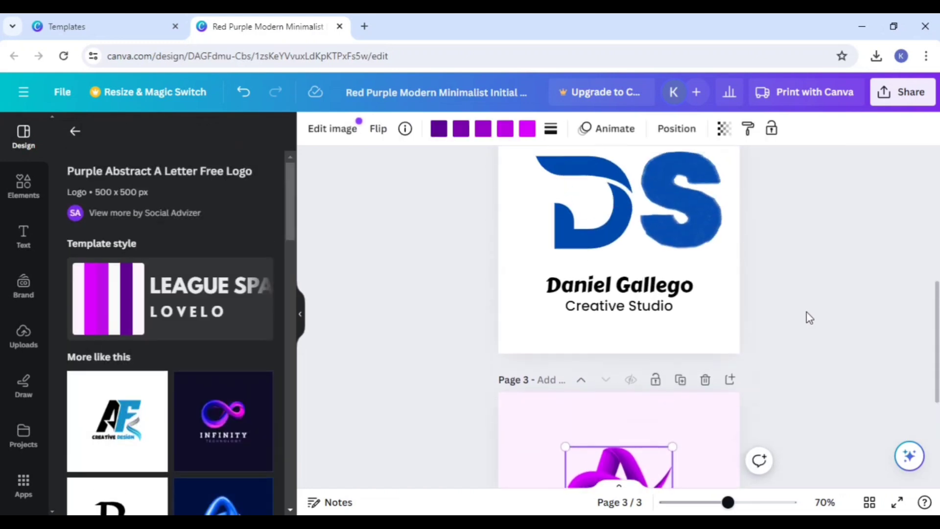
left_click(688, 216)
left_click_drag(688, 217, 671, 198)
left_click_drag(662, 249, 659, 228)
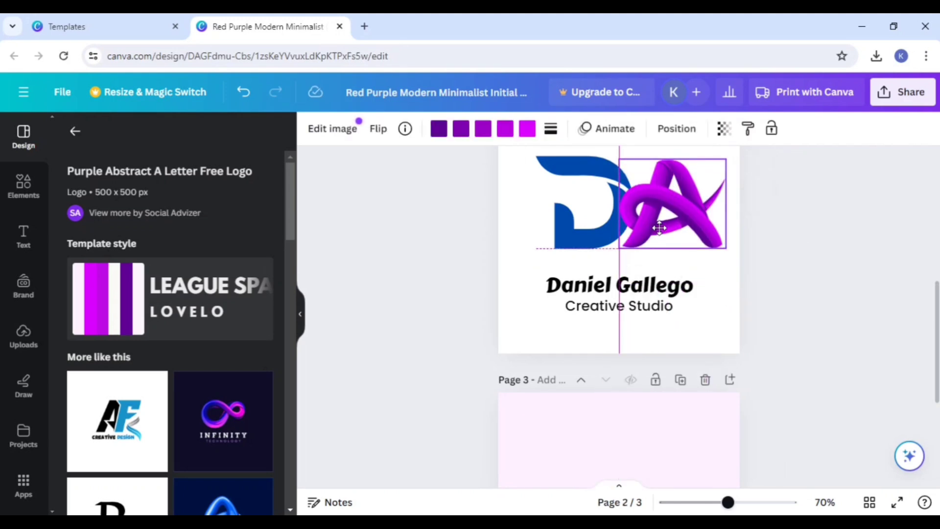
left_click(749, 439)
scroll(645, 454, "up", 3)
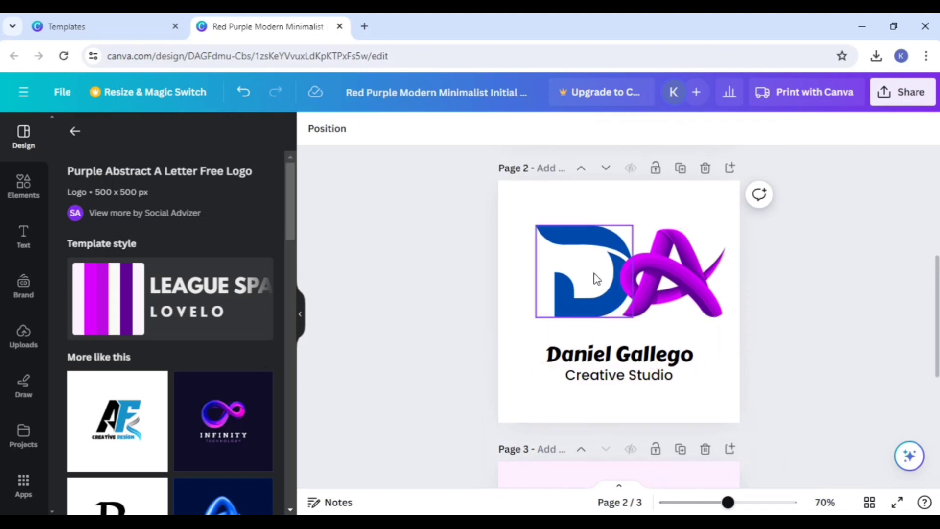
left_click_drag(654, 304, 655, 299)
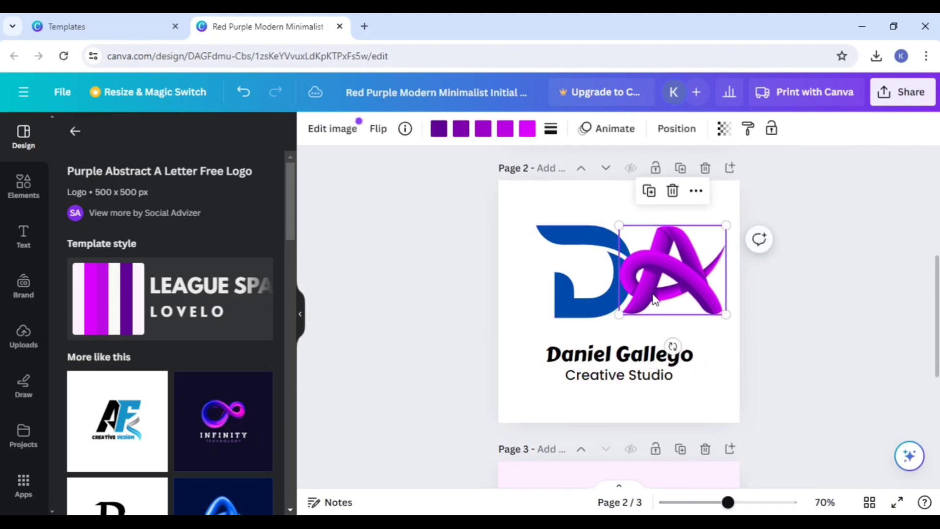
Step: Add a fourth page and apply the Colorful Modern Infinity Technology Free Logo template to it
scroll(656, 319, "down", 2)
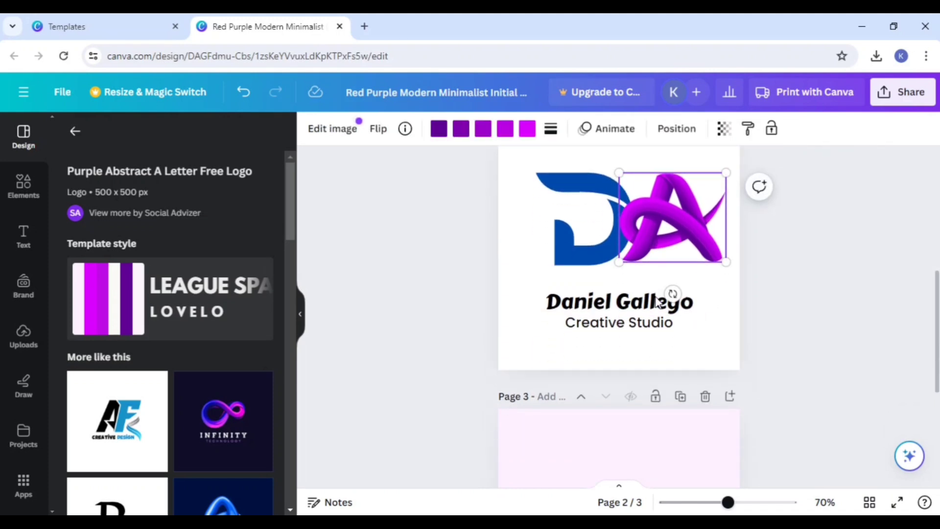
scroll(653, 338, "up", 4)
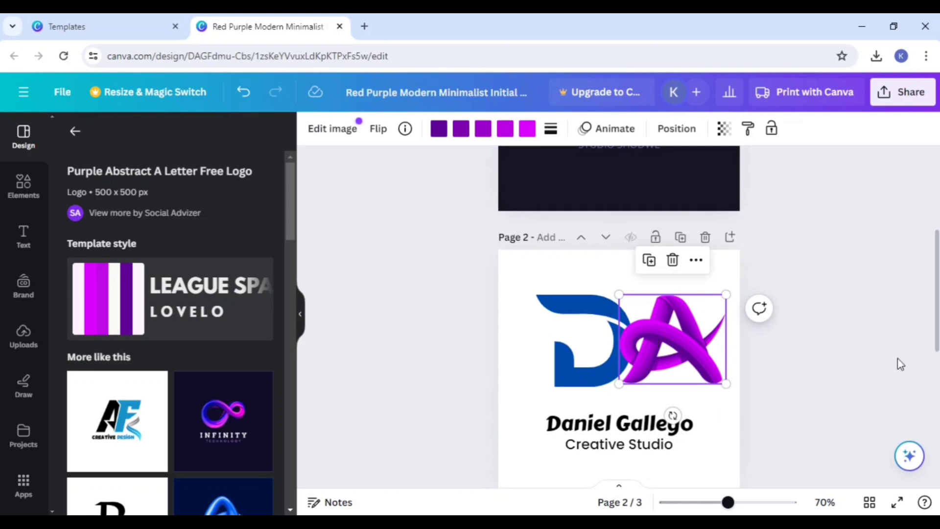
scroll(800, 348, "down", 5)
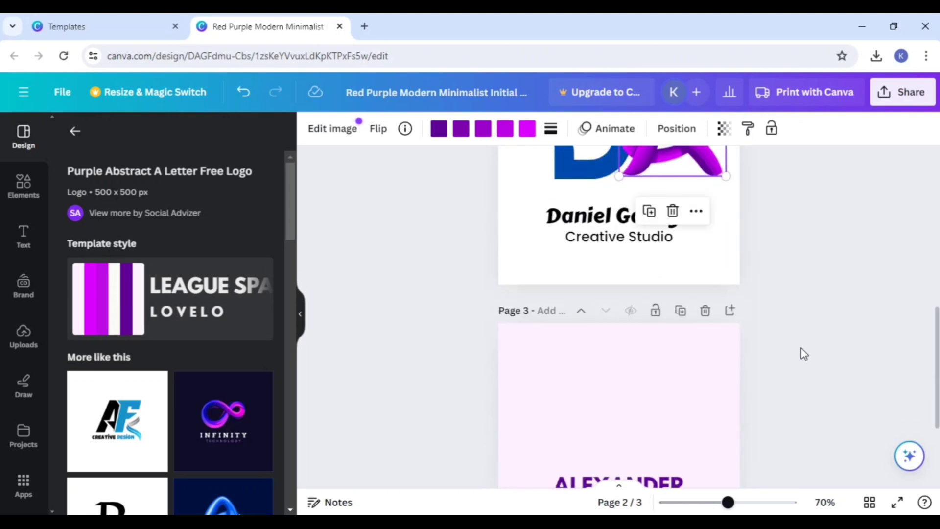
scroll(734, 318, "down", 3)
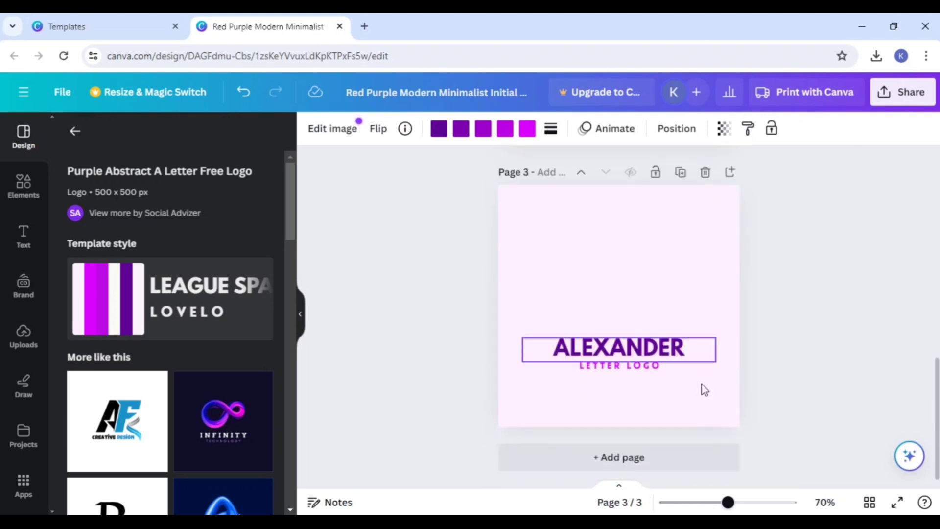
left_click(640, 460)
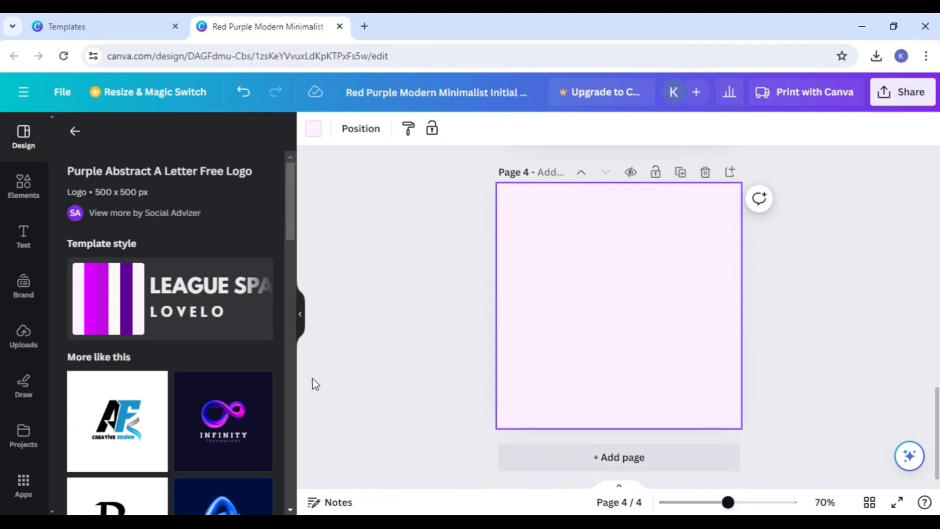
scroll(235, 399, "down", 3)
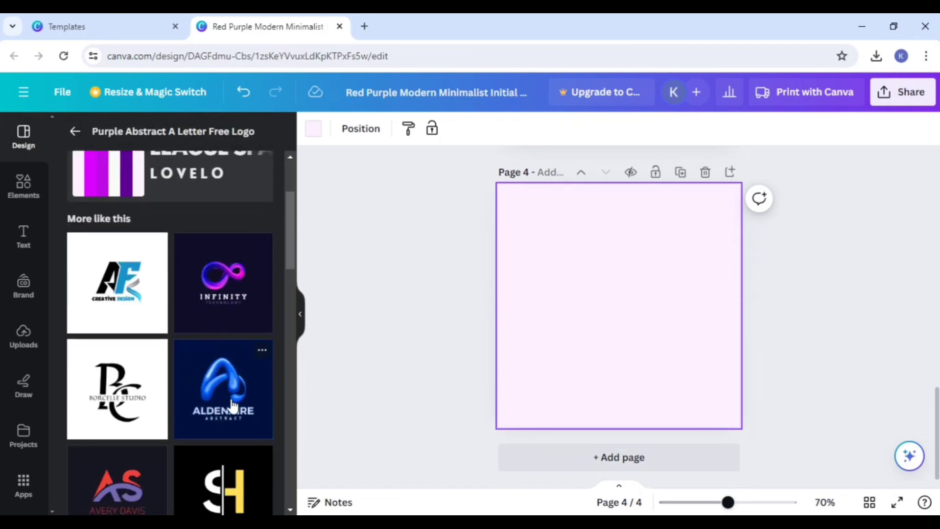
left_click(214, 297)
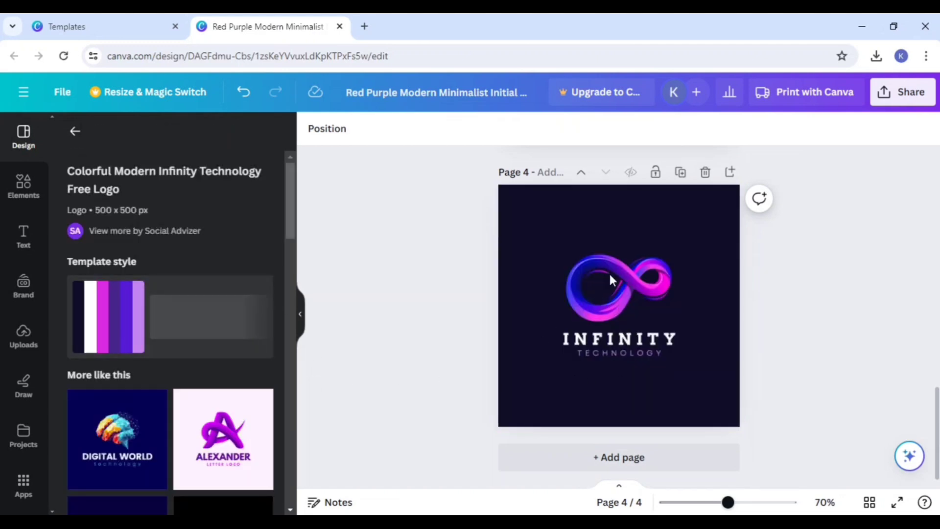
Step: Move the infinity emblem on page 4 slightly up and replace the INFINITY text beneath it with DIGTAL
mouse_move(610, 275)
left_mouse_down()
mouse_move(624, 281)
mouse_move(606, 272)
left_mouse_up()
left_click(596, 341)
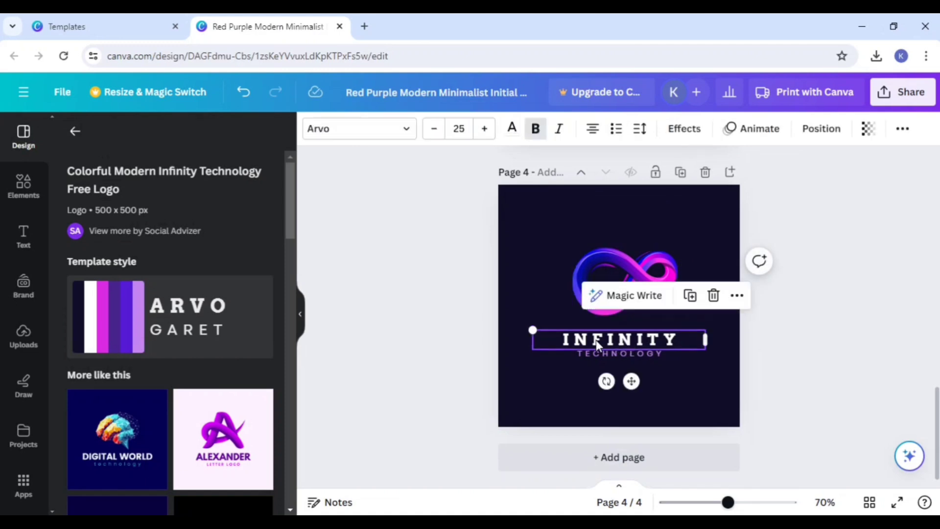
double_click(596, 339)
key("BackSpace")
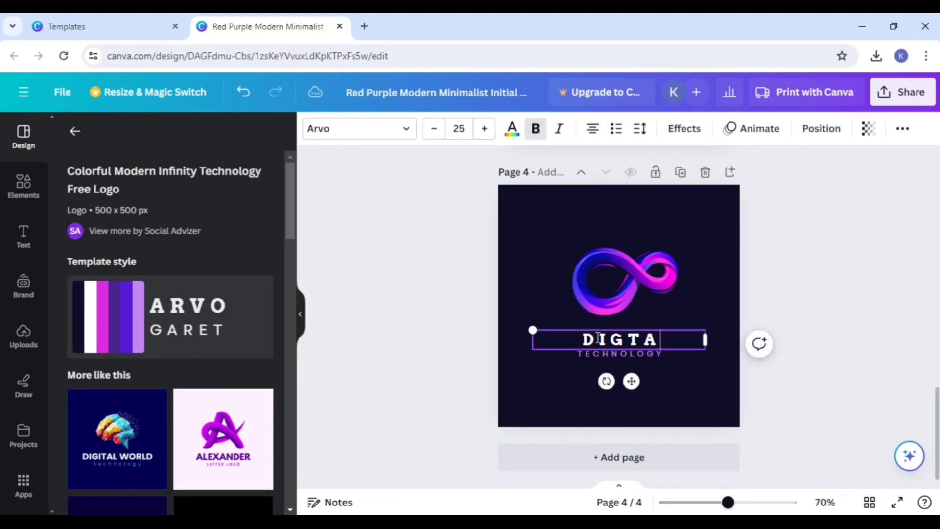
type("DIGTAL")
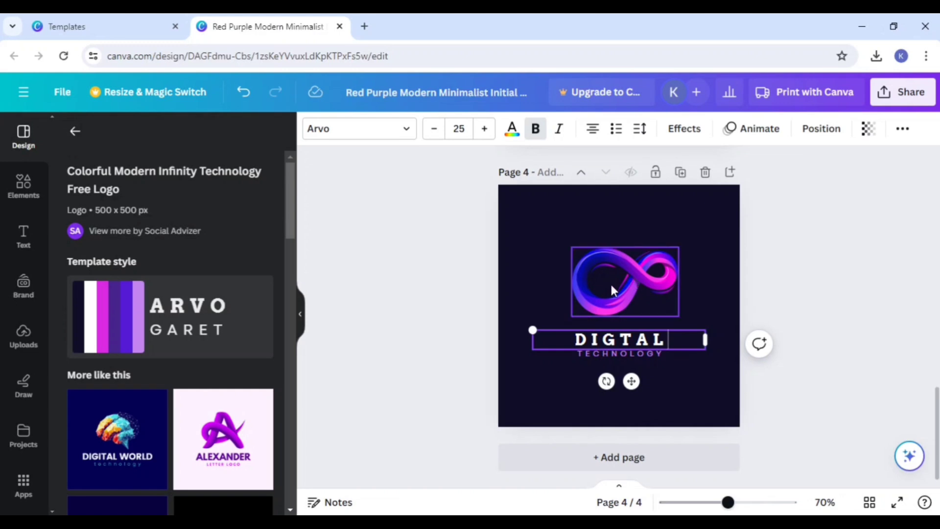
scroll(128, 329, "down", 4)
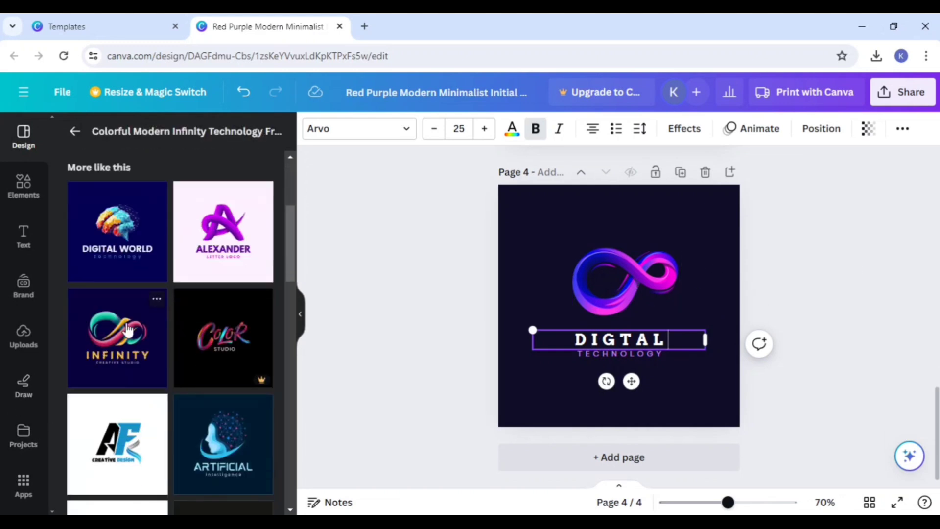
Step: Add a fifth page with the Colorful Brain Digital World Technology Logo template, then shift and tilt its brain graphic slightly clockwise
left_click(608, 462)
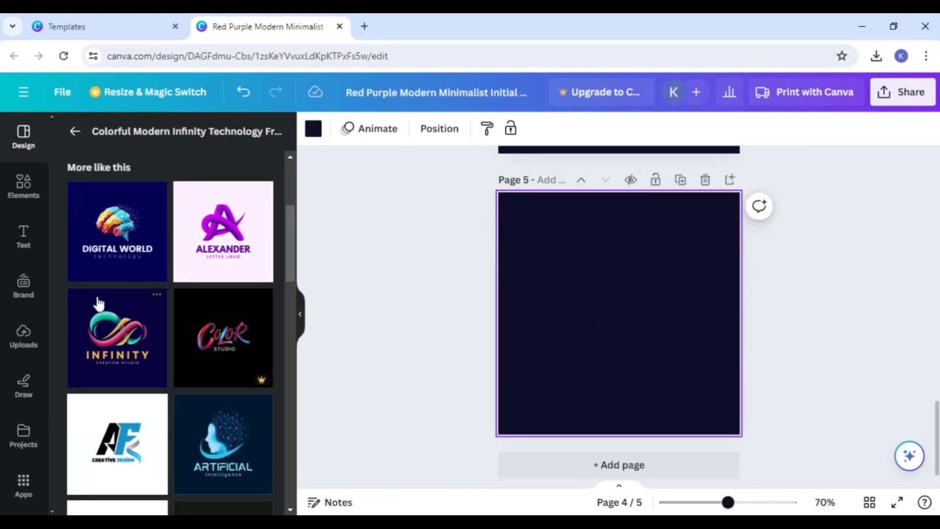
left_click(157, 245)
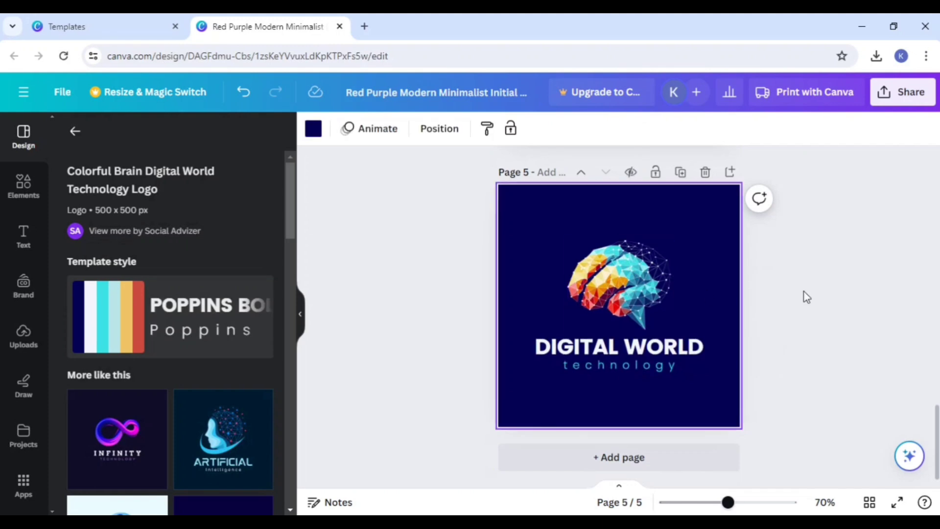
scroll(730, 367, "up", 2)
left_click_drag(636, 365, 619, 349)
left_click_drag(602, 419, 612, 443)
Step: Add a sixth page and apply the Abstract Creative Idea Brain Bulb Logo template to it
scroll(183, 448, "down", 5)
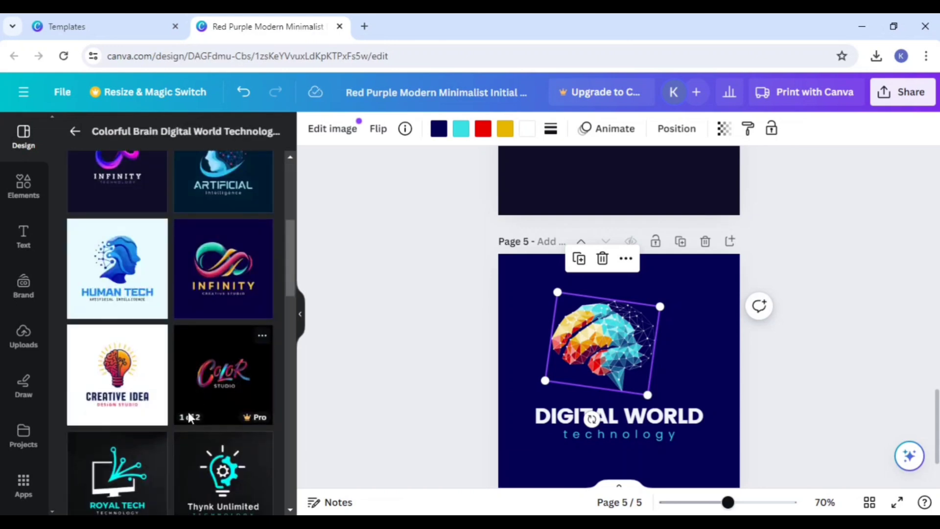
scroll(539, 391, "down", 2)
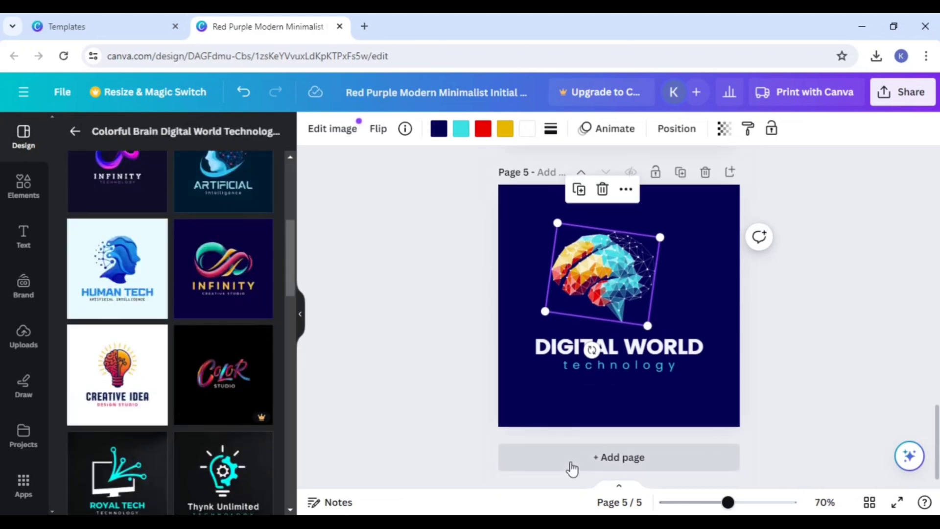
left_click(570, 462)
left_click(117, 374)
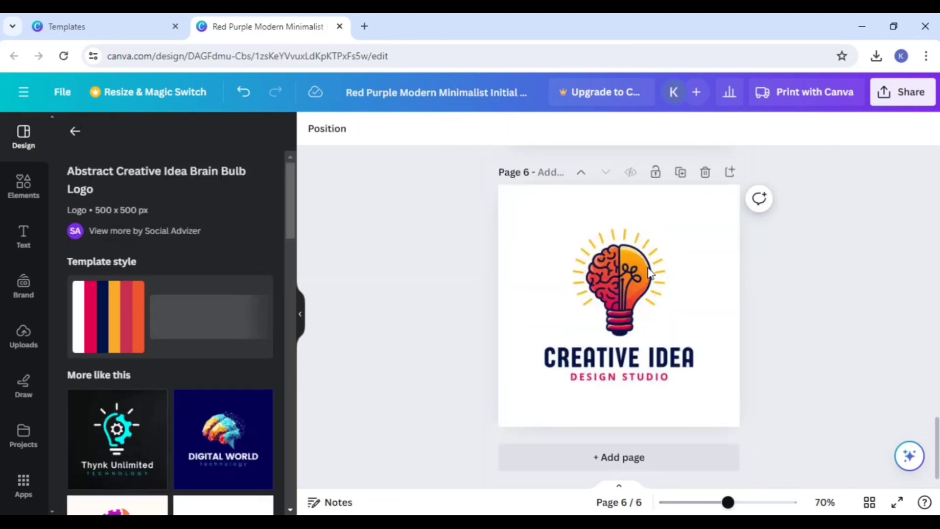
Step: Replace the design on page 6 with the Modern Royal Technology Logo template
left_click(625, 313)
scroll(624, 312, "up", 1)
scroll(208, 370, "down", 5)
scroll(208, 370, "down", 8)
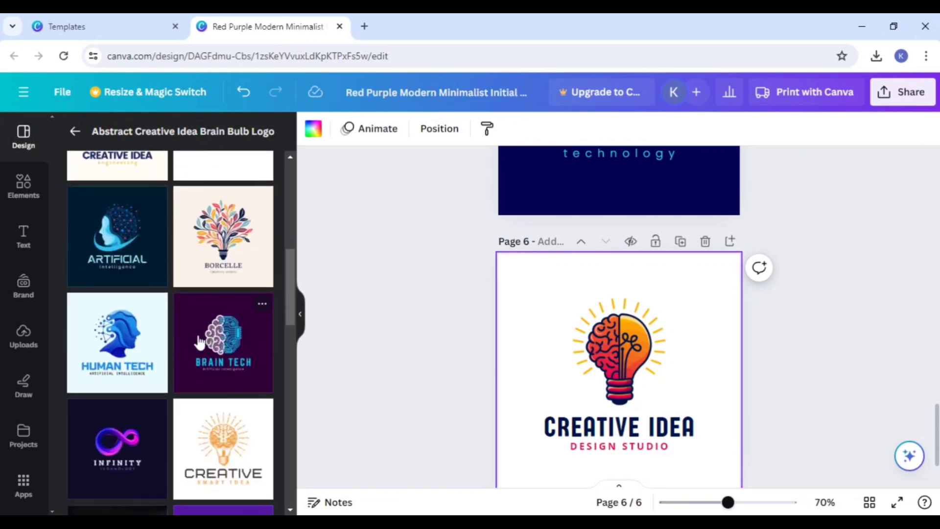
left_click(118, 279)
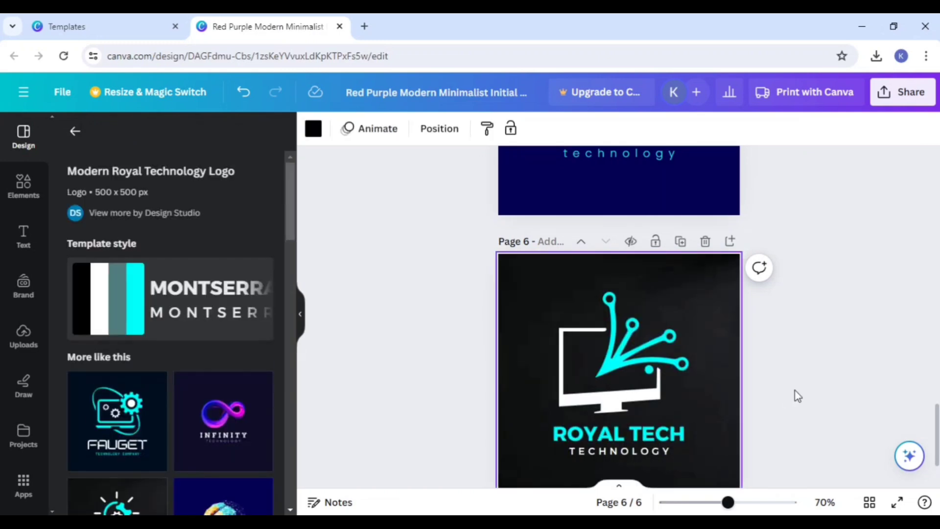
Step: Add a seventh page and apply the Blue Modern Technology & Gaming Logo template to it
scroll(127, 426, "down", 3)
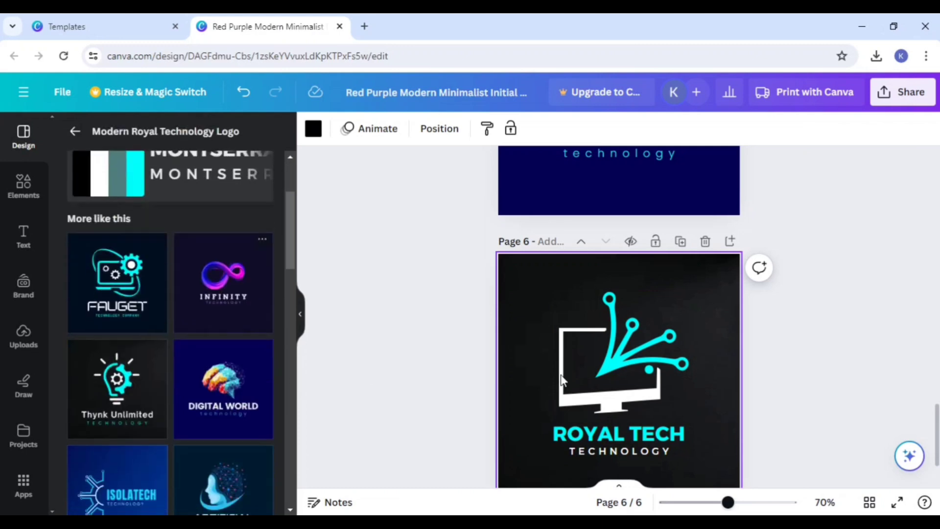
scroll(610, 411, "down", 2)
left_click(595, 457)
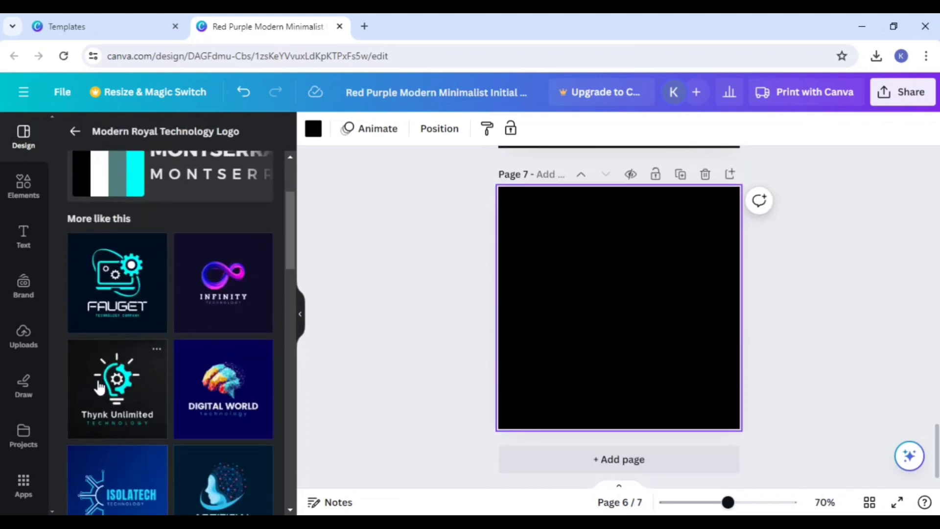
left_click(128, 389)
Step: Move the gear light bulb emblem from page 7 onto page 6 and delete the computer monitor graphic there
scroll(621, 327, "up", 6)
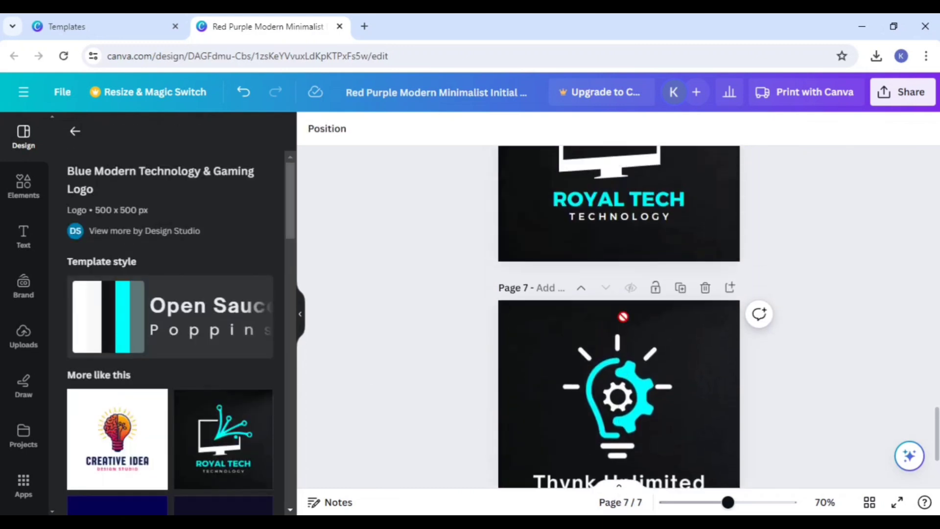
scroll(625, 277, "down", 2)
left_click(642, 400)
left_click_drag(642, 400, 654, 146)
scroll(591, 434, "up", 4)
left_click_drag(608, 418, 678, 383)
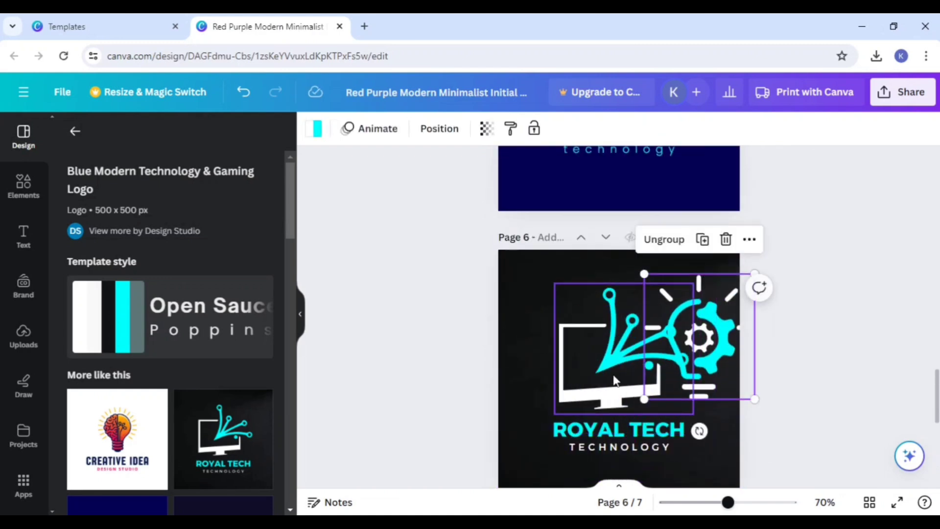
left_click_drag(607, 377, 536, 377)
key("Delete")
Step: Rearrange page 6 with a smaller light bulb emblem on the left and the ROYAL TECH and TECHNOLOGY text beside it
left_click_drag(682, 360, 552, 390)
left_click_drag(643, 423, 710, 355)
left_click(618, 419)
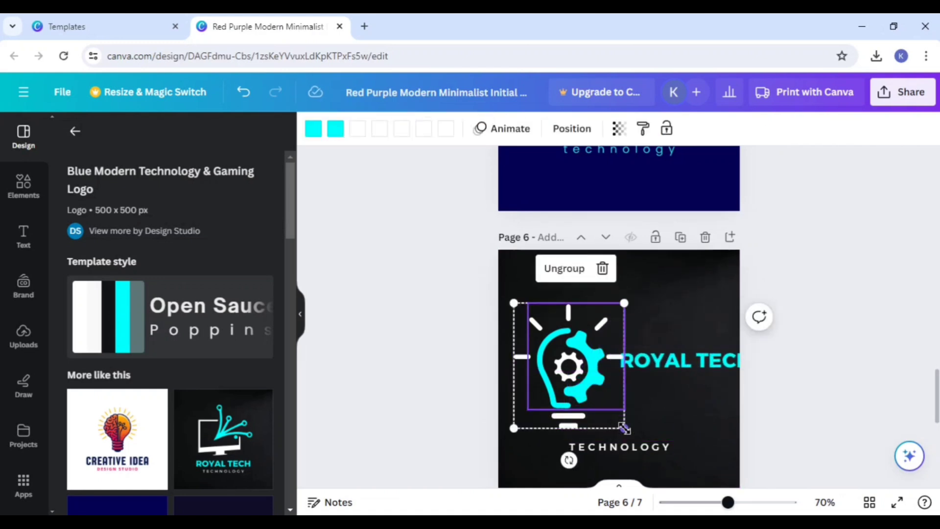
left_click_drag(624, 428, 578, 375)
left_click_drag(613, 447, 626, 354)
left_click(643, 333)
Step: Add a blank eighth page after the Thynk Unlimited page
scroll(618, 382, "down", 5)
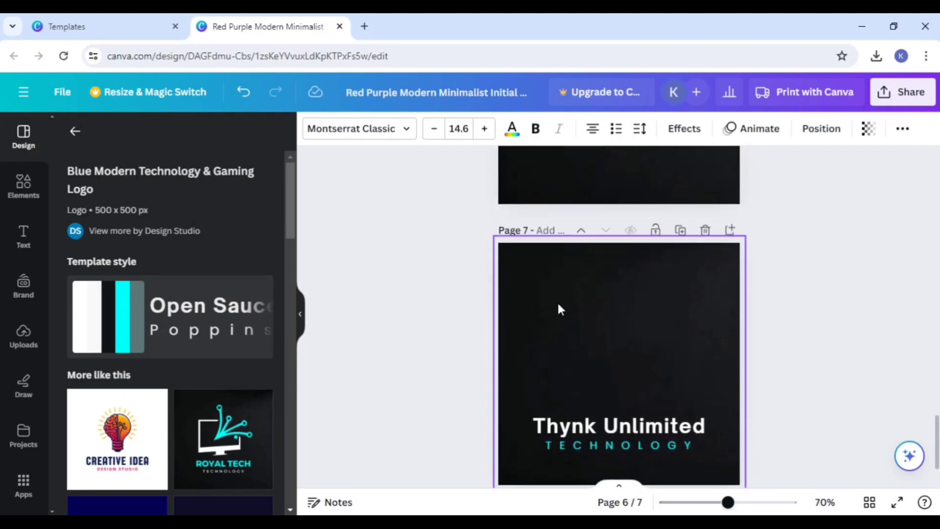
scroll(558, 309, "up", 20)
scroll(558, 305, "down", 10)
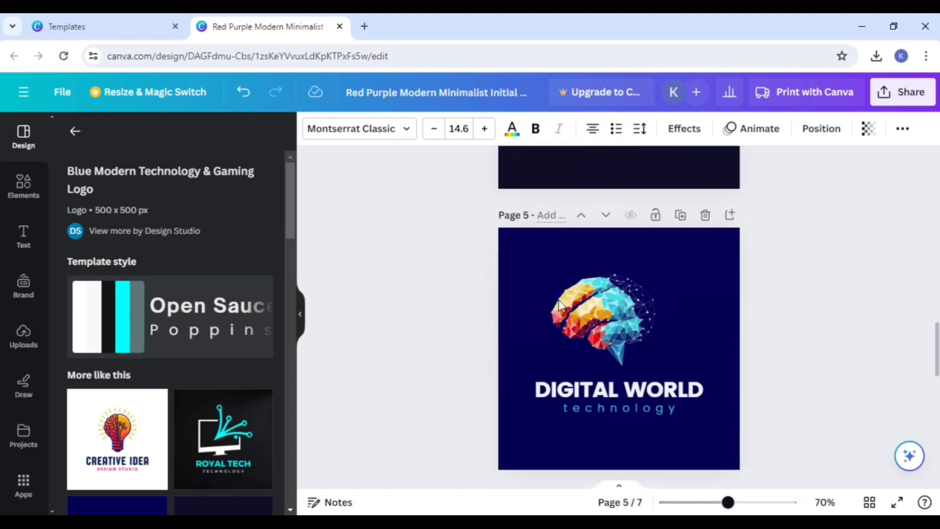
scroll(559, 304, "down", 5)
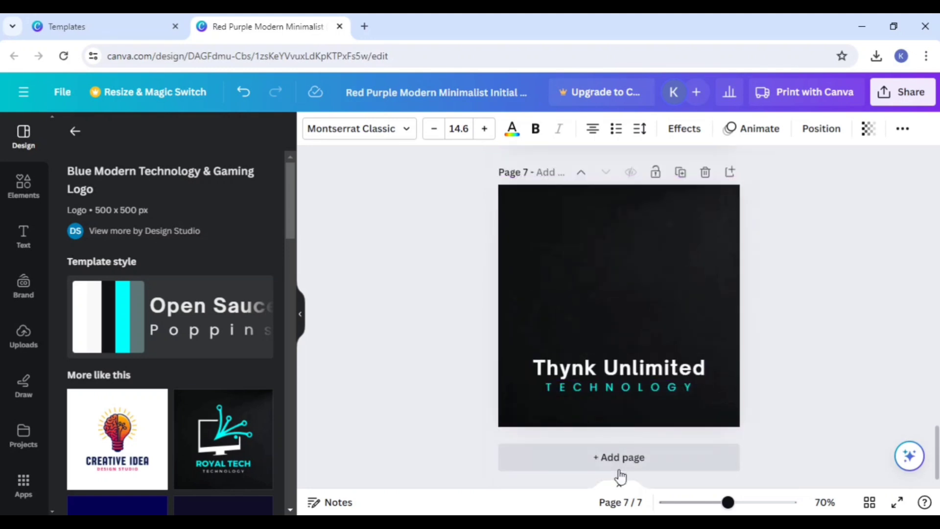
left_click(611, 458)
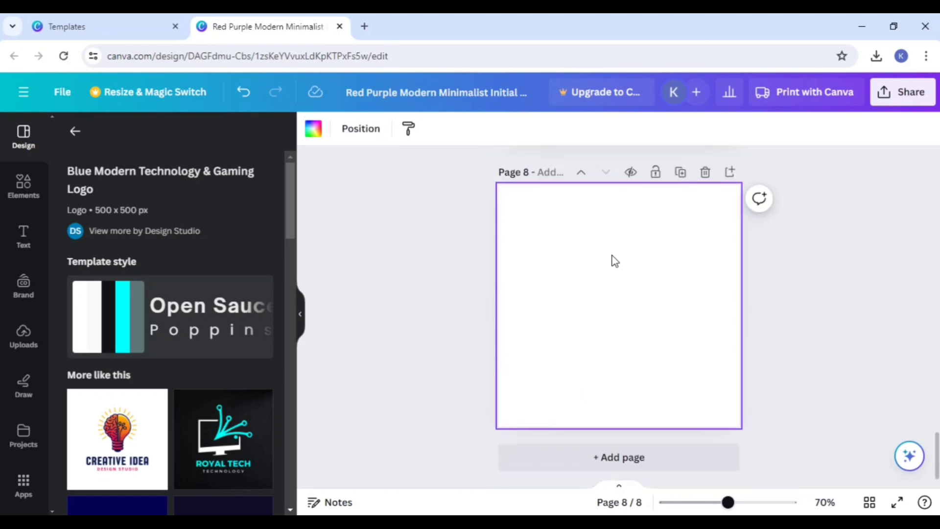
Step: Search the elements for "d" and place the bold D letter frame on the left half of page 8
left_click(24, 189)
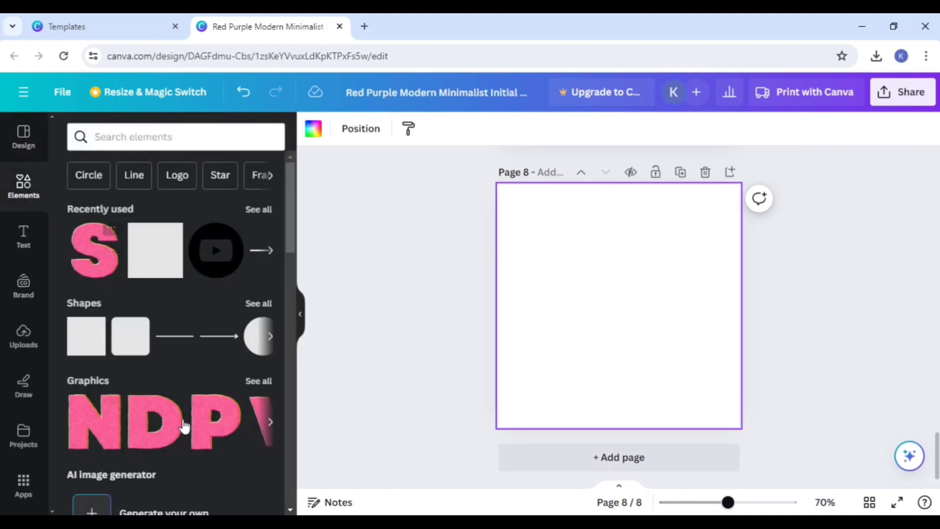
left_click(132, 135)
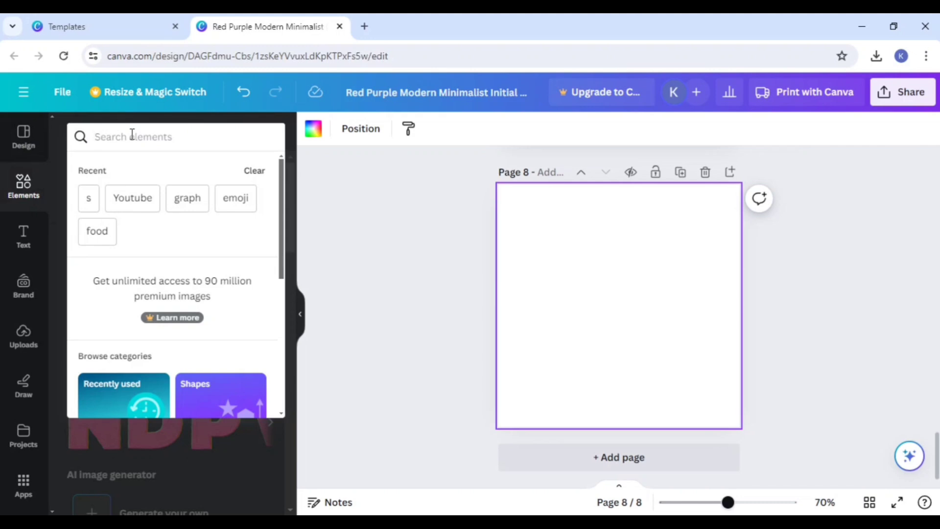
type("d")
key("Return")
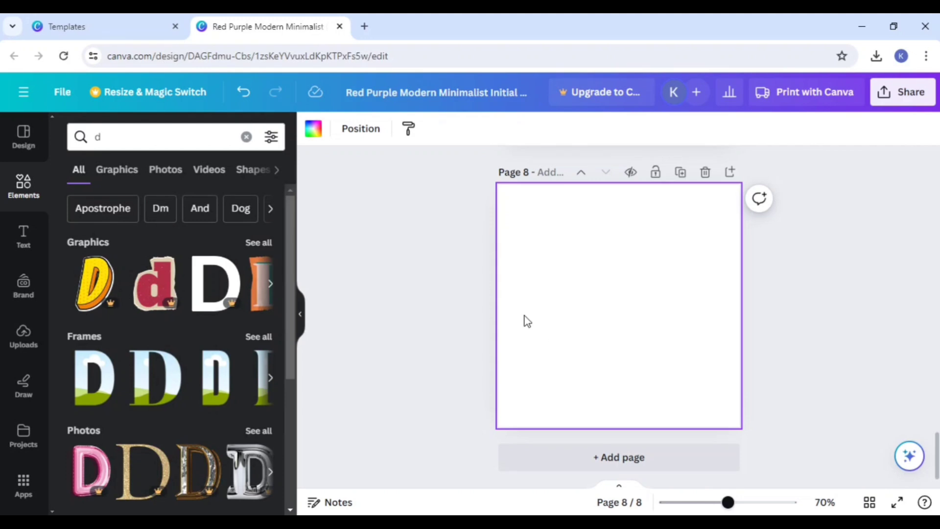
left_click_drag(99, 392, 513, 292)
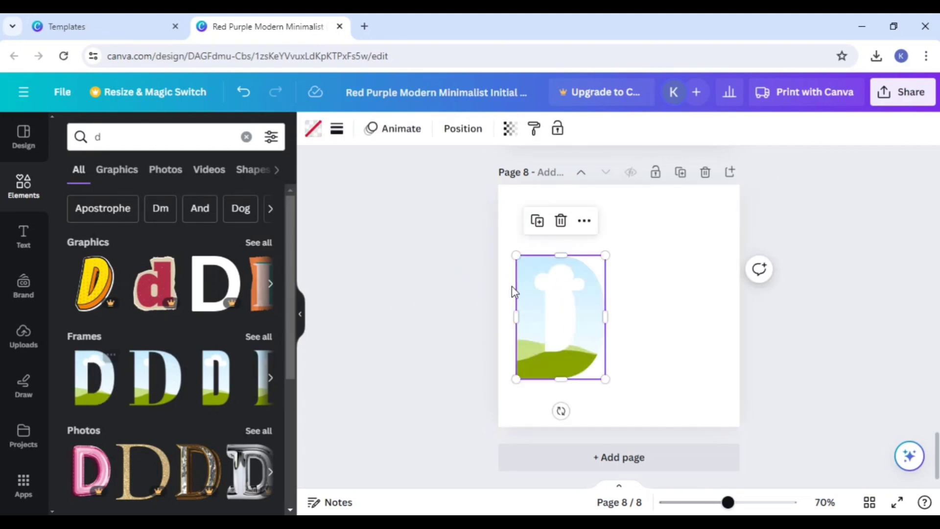
Step: Search the elements for "s" and place the bold S letter frame to the right of the D
left_click(156, 136)
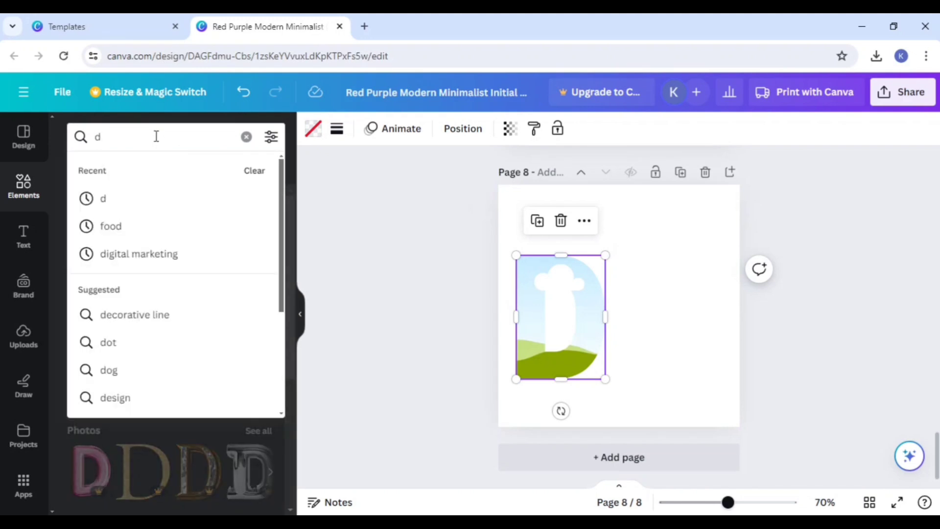
key("BackSpace")
type("s")
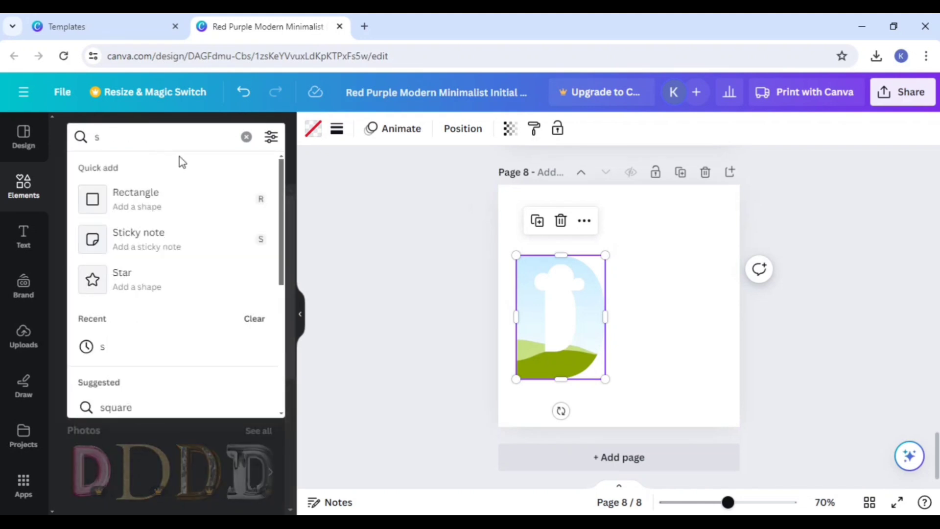
key("Return")
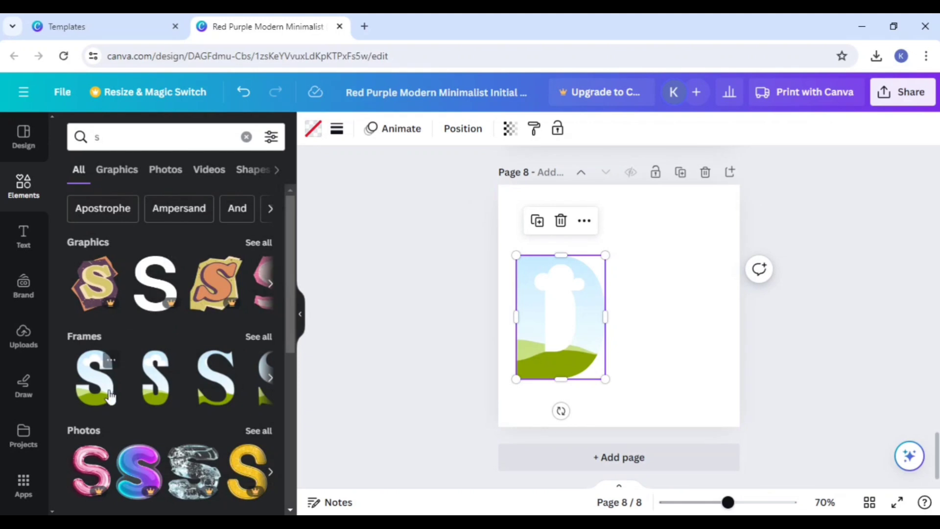
left_click_drag(98, 377, 671, 281)
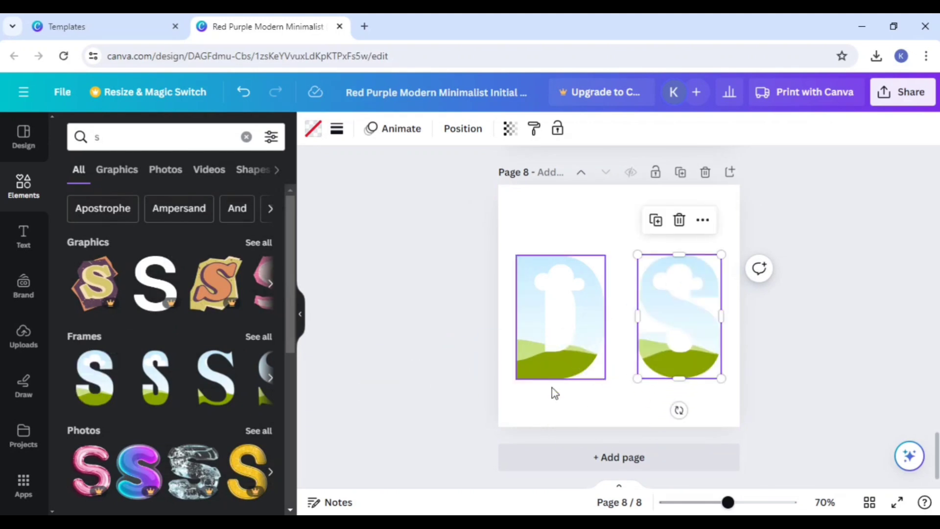
Step: Insert the uploaded office team photo on page 8 and fill the D frame with it
left_click(24, 338)
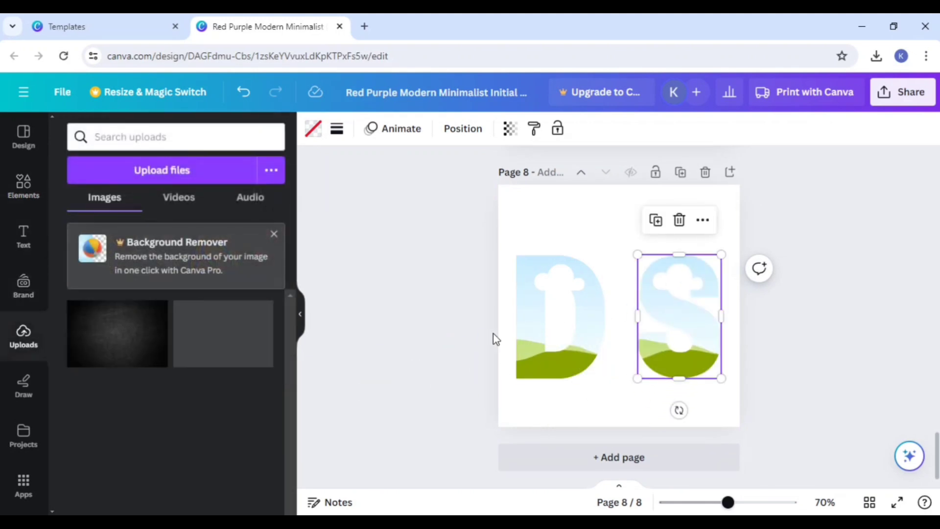
left_click(239, 341)
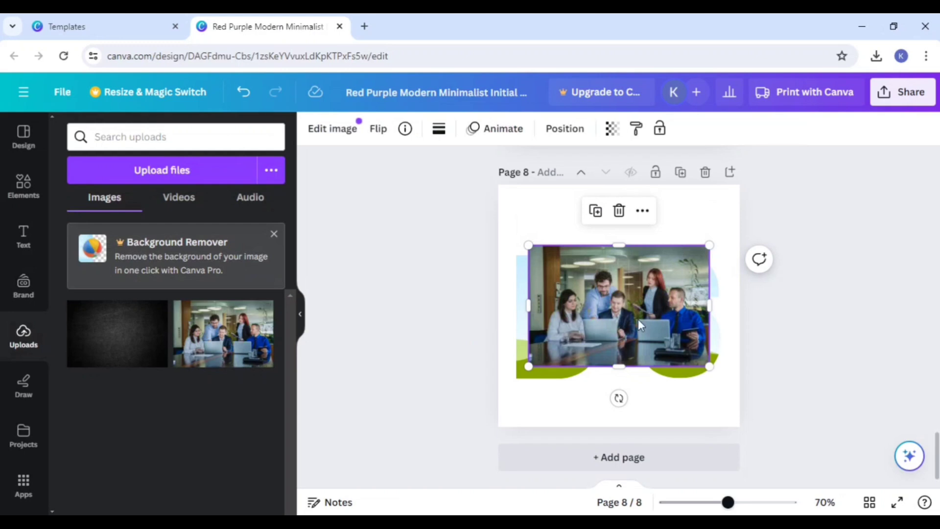
left_click_drag(606, 321, 618, 254)
left_click_drag(658, 278, 599, 351)
left_click(831, 322)
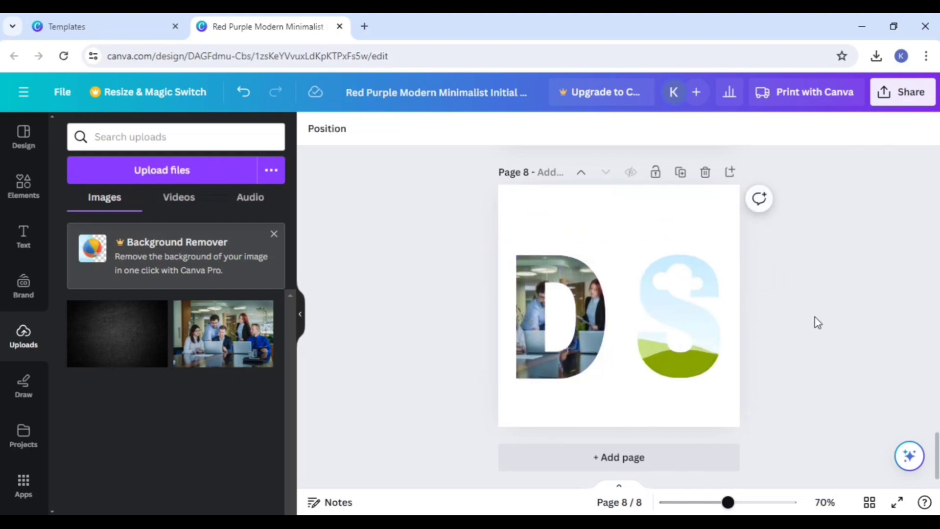
Step: Fill the S frame with the same office team photo and move the S closer to the D
left_click(209, 350)
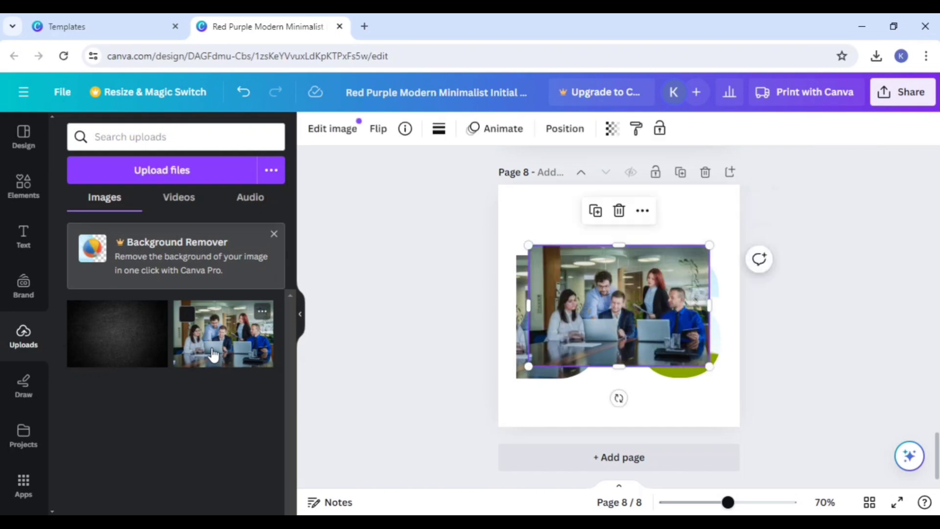
left_click_drag(655, 325, 694, 332)
left_click(720, 351)
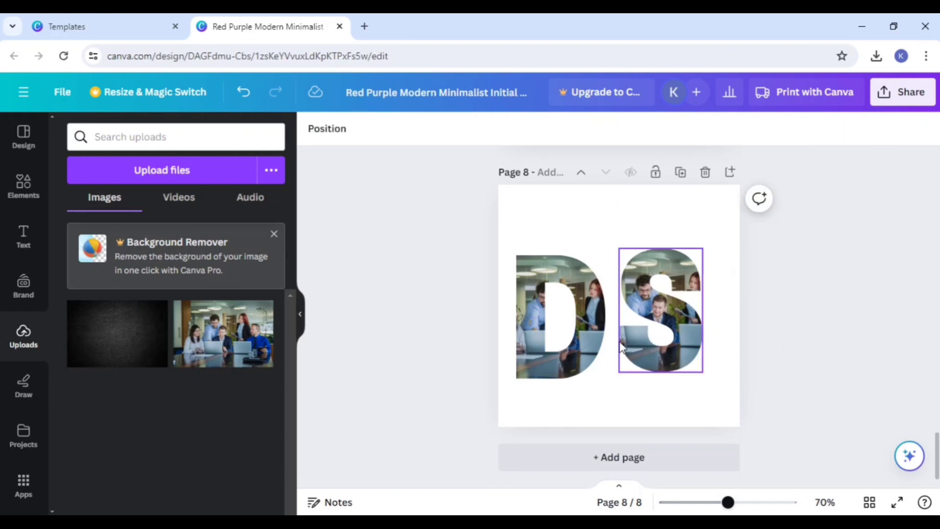
Step: Move the photo-filled D slightly up and right so it sits directly beside the S
left_click(586, 330)
left_click_drag(586, 330, 588, 322)
left_click(778, 345)
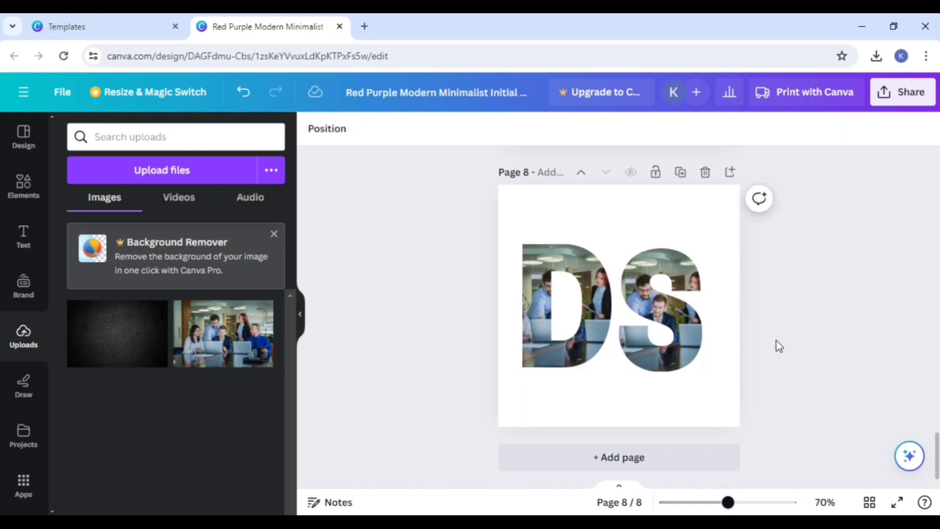
Step: Add a heading reading "digtal" to page 8 and place it centred beneath the DS letters
left_click(24, 237)
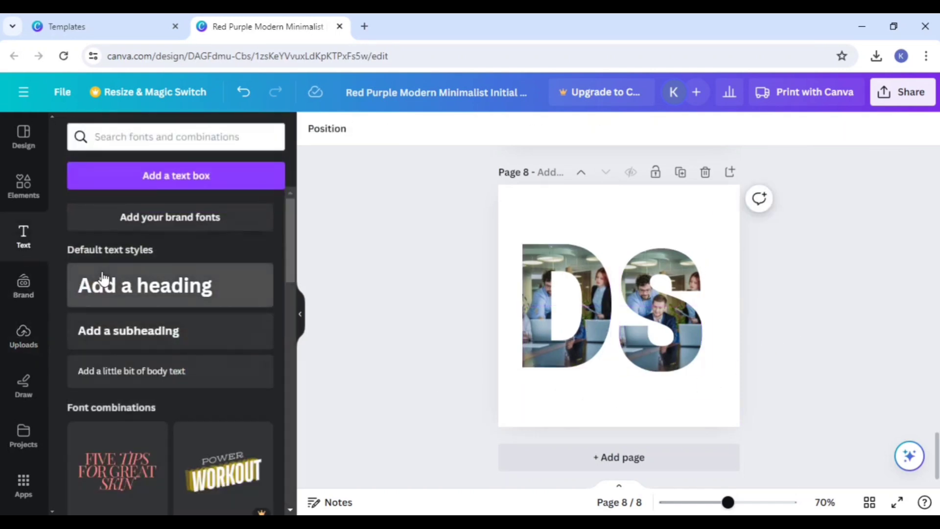
left_click(145, 285)
key("Delete")
left_click(658, 301)
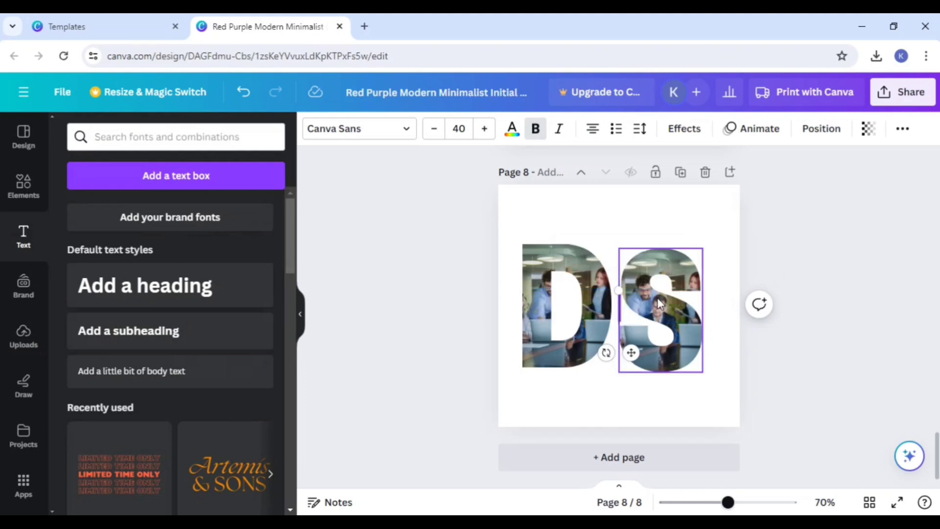
type("tdigtal")
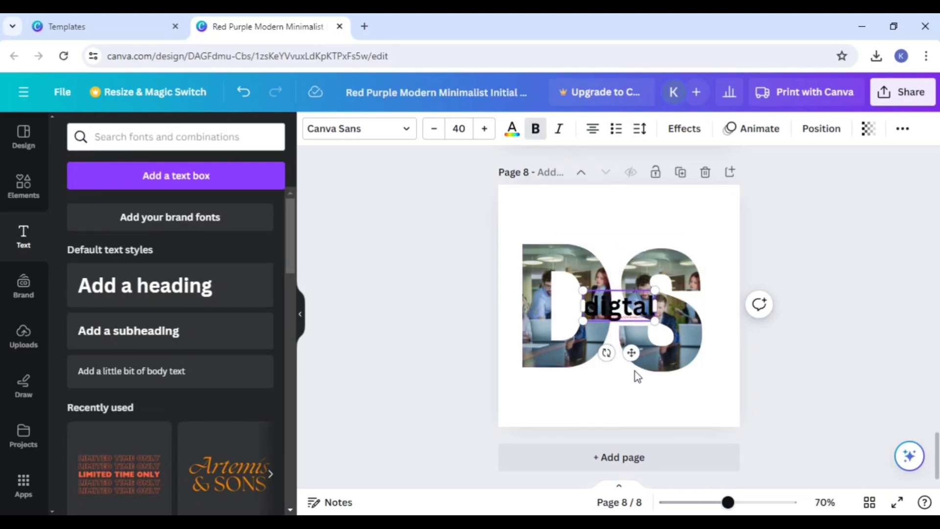
left_click_drag(631, 353, 632, 434)
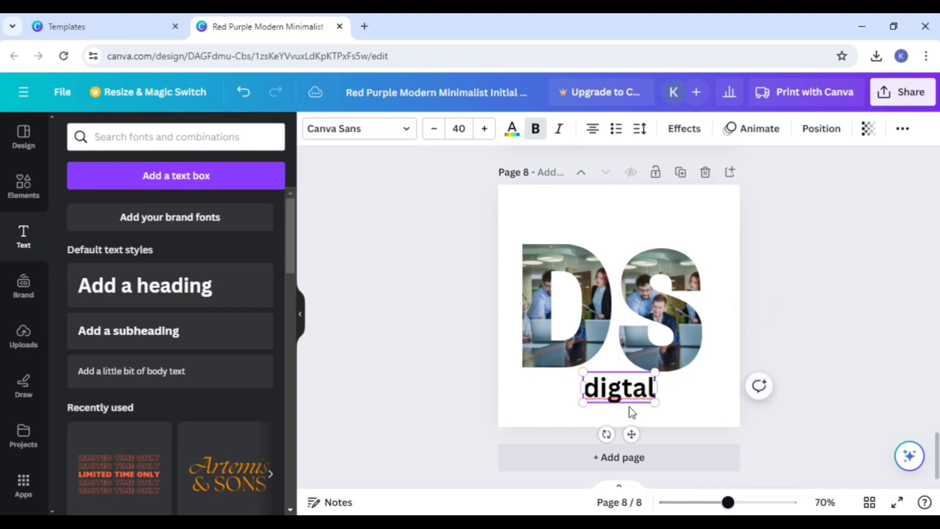
left_click(628, 384)
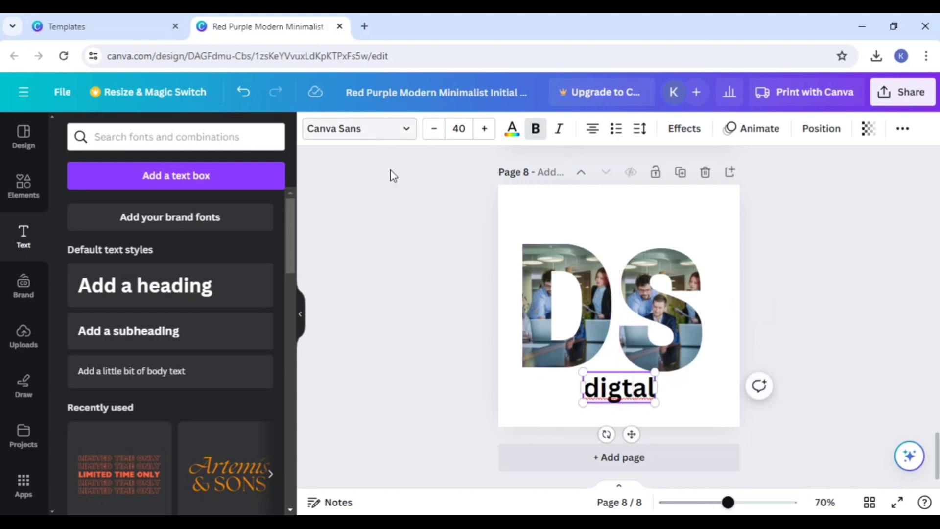
left_click(882, 324)
scroll(831, 319, "up", 3)
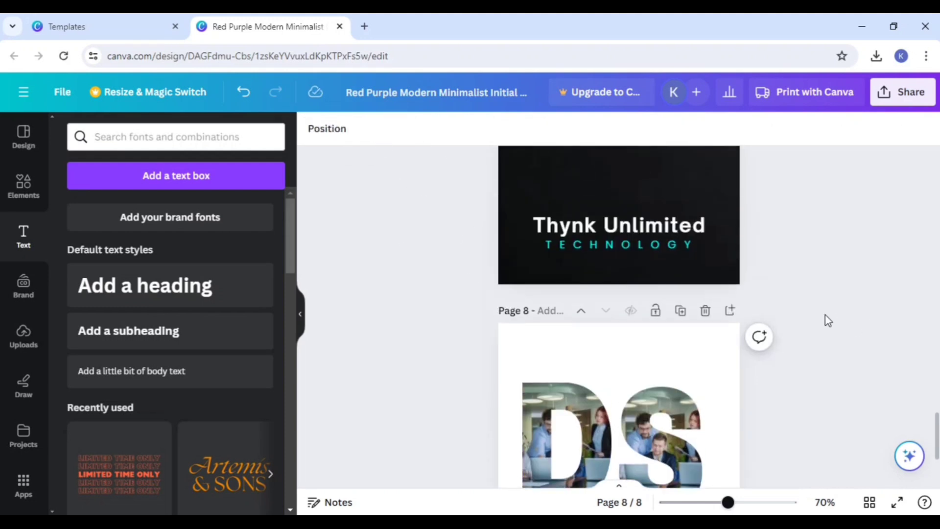
scroll(824, 319, "down", 3)
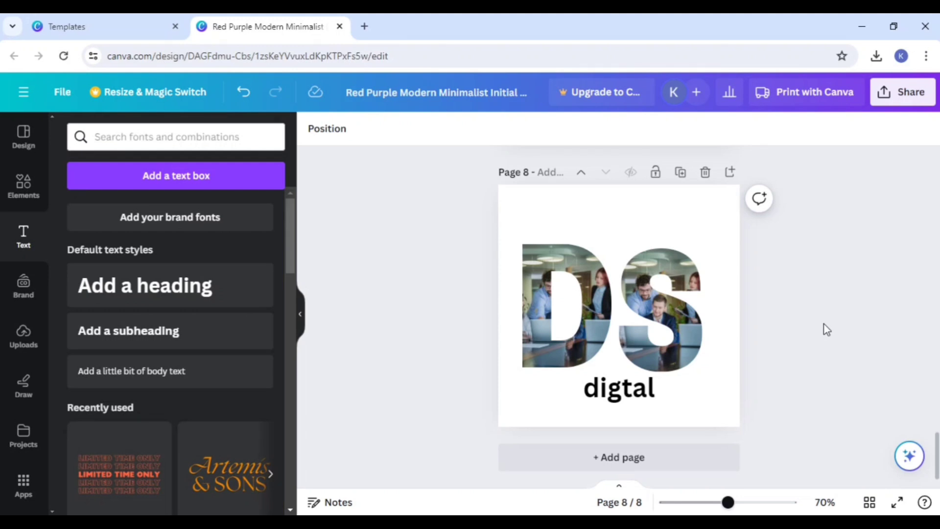
Step: Switch to the Templates browser tab, close the AS letter logo preview and return to the home page
left_click(110, 26)
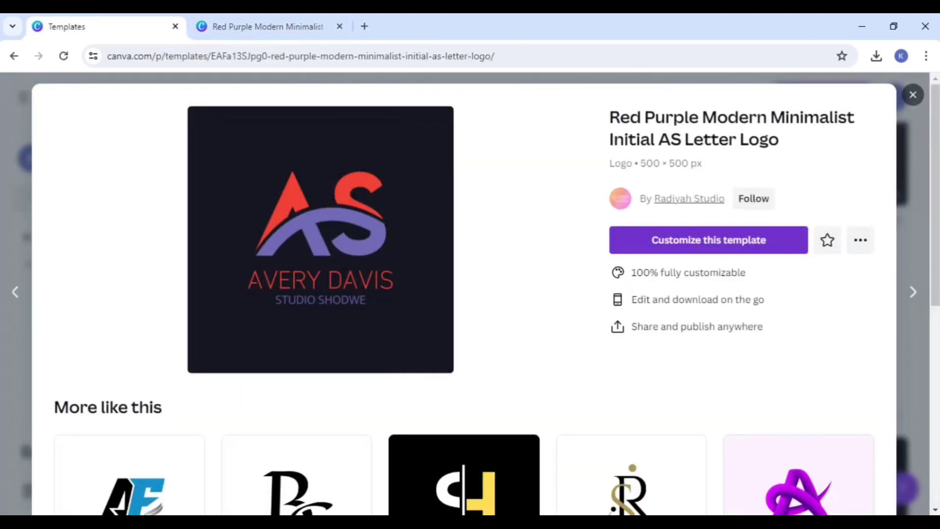
left_click(912, 96)
scroll(391, 337, "up", 10)
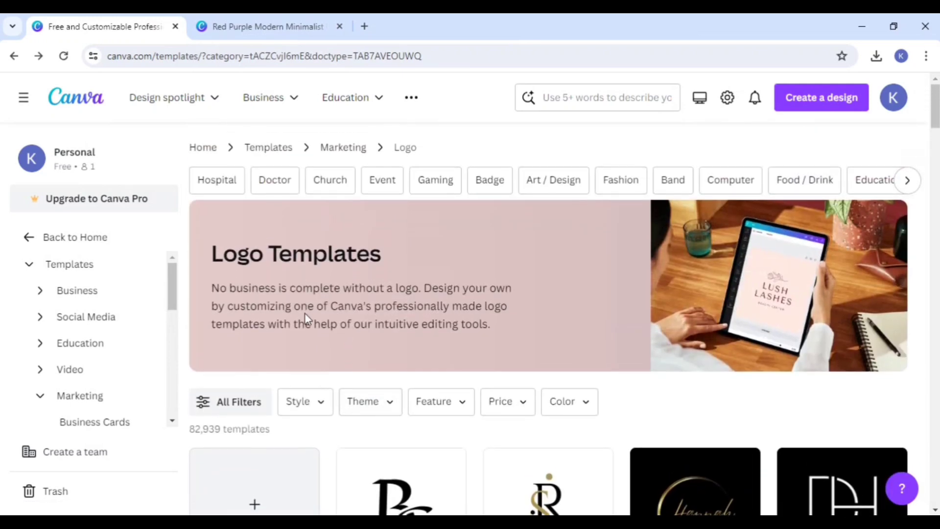
left_click(202, 147)
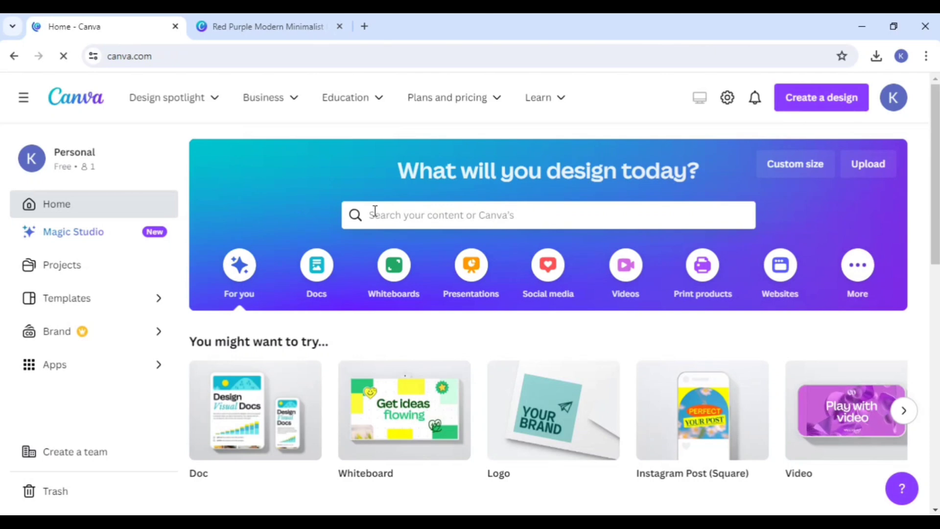
left_click(375, 210)
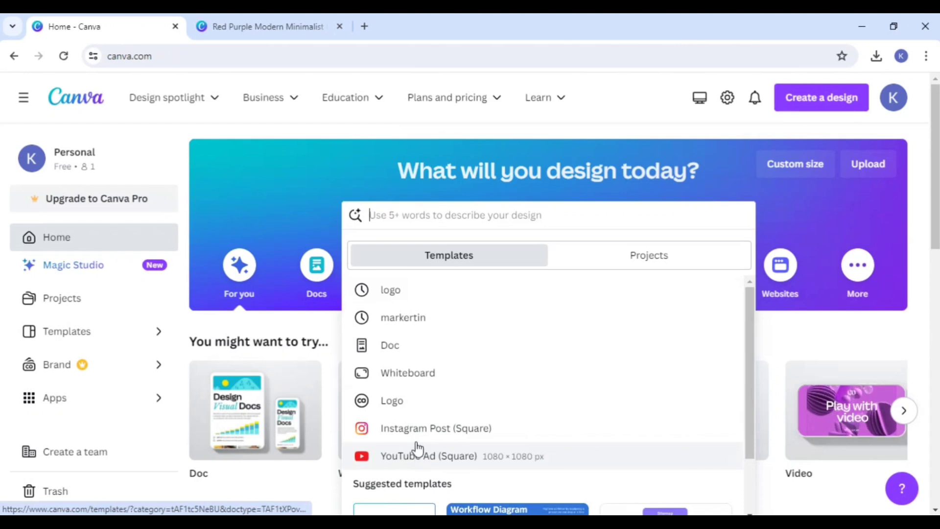
scroll(404, 374, "down", 2)
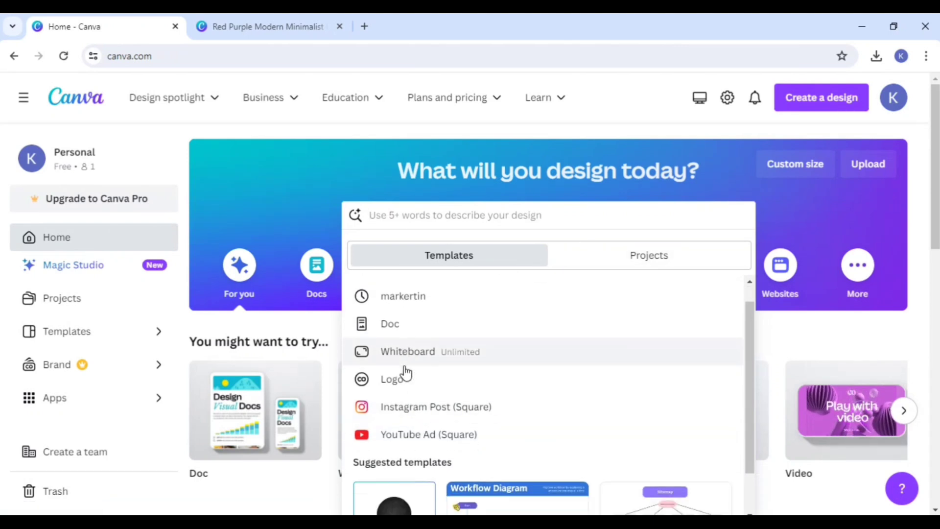
scroll(405, 373, "down", 1)
scroll(405, 371, "up", 1)
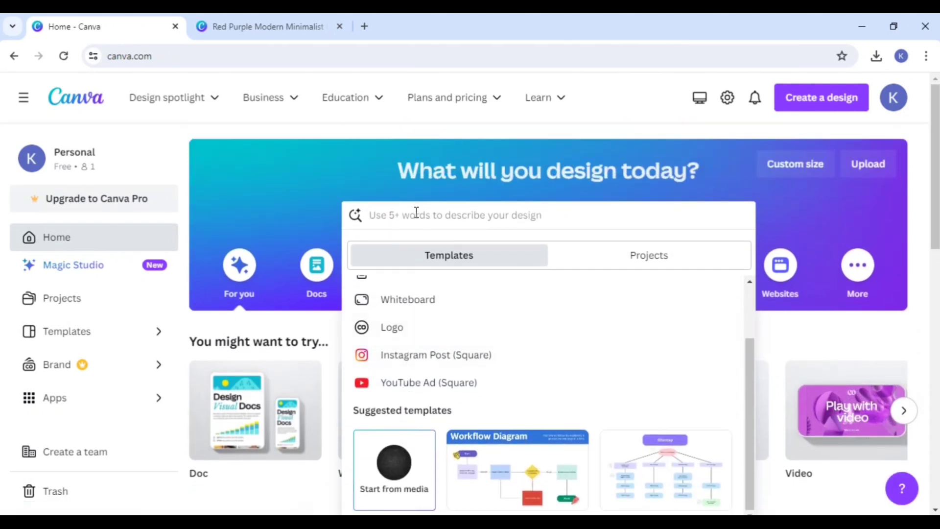
type("you")
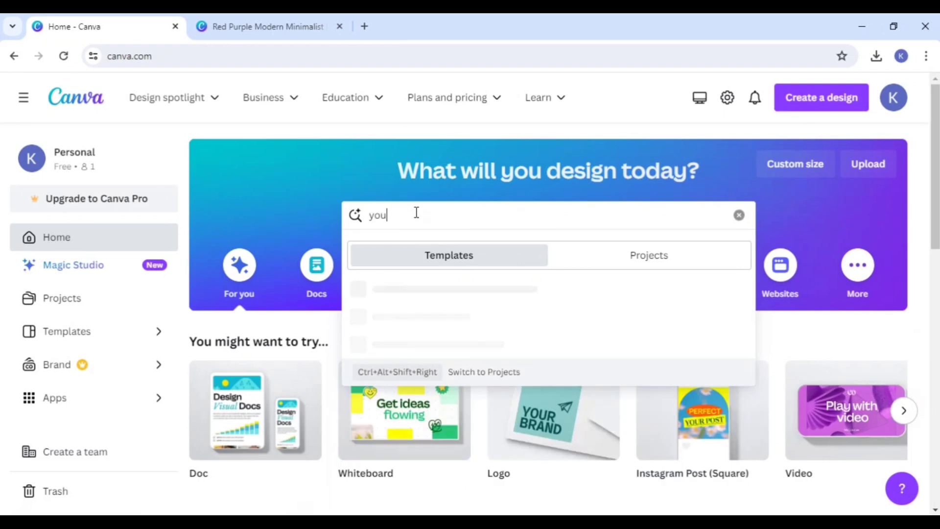
type("ty")
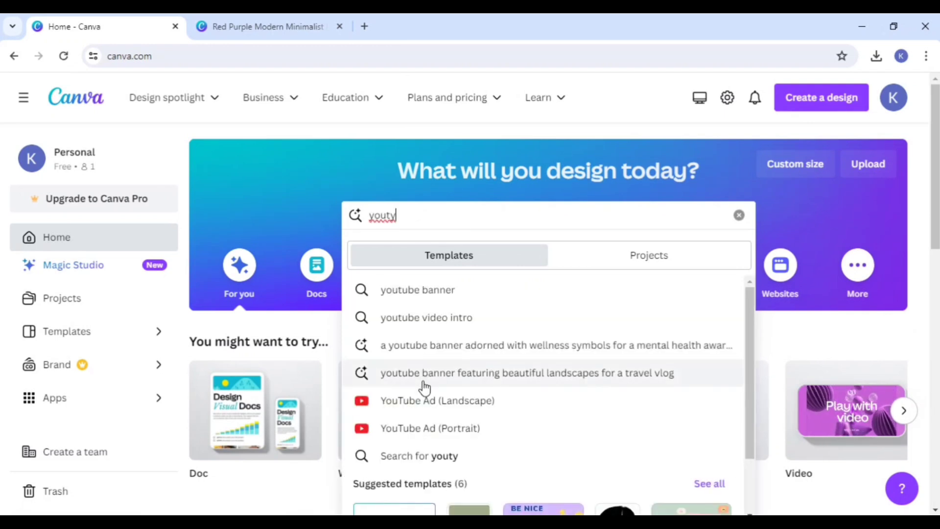
left_click(424, 384)
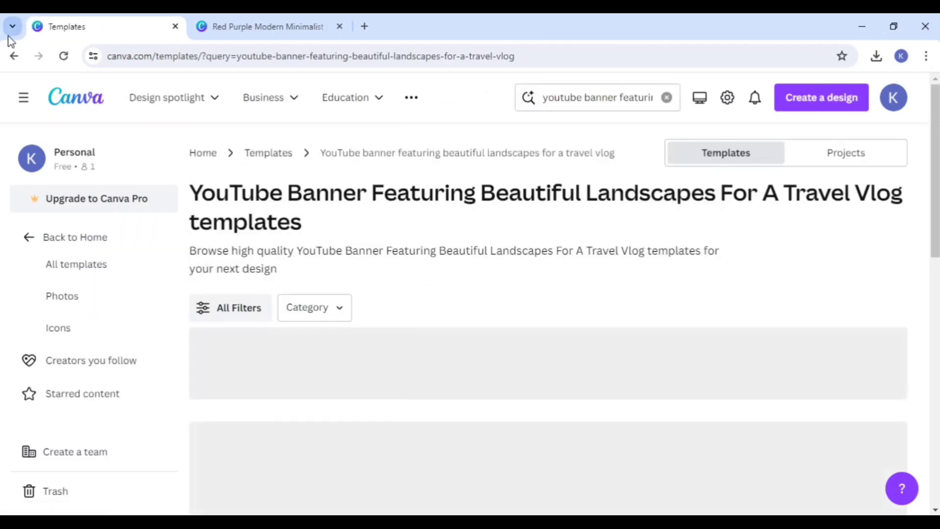
left_click(14, 55)
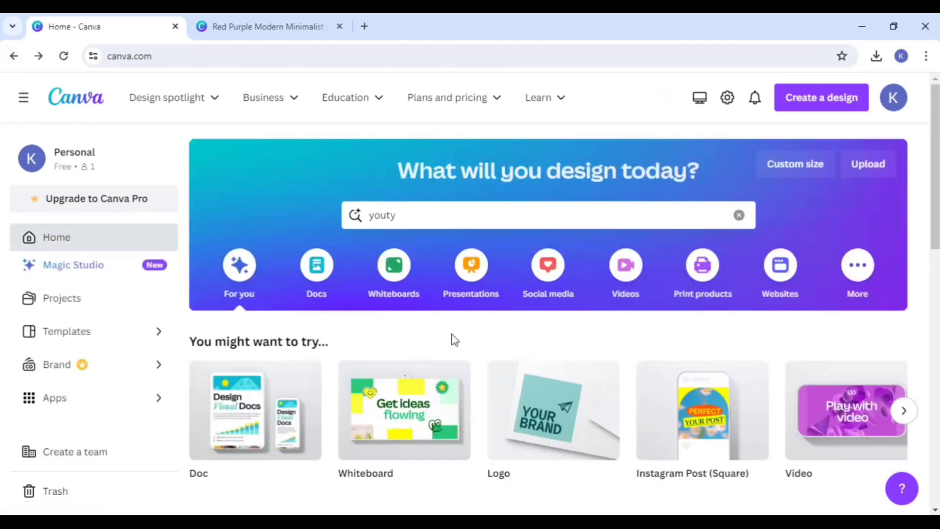
Step: Search the templates for "youtube thumbail" and open the suggested YouTube Thumbnail category
left_click(455, 215)
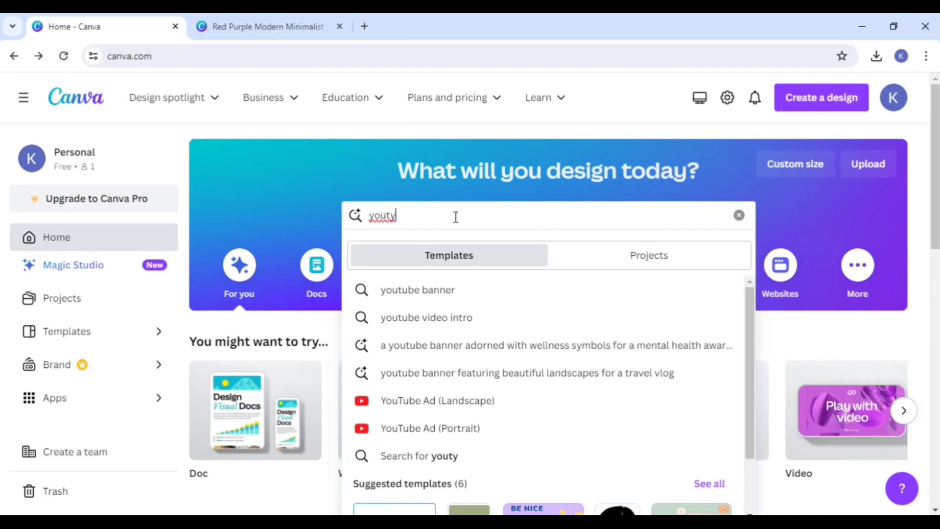
key("BackSpace")
type("ub")
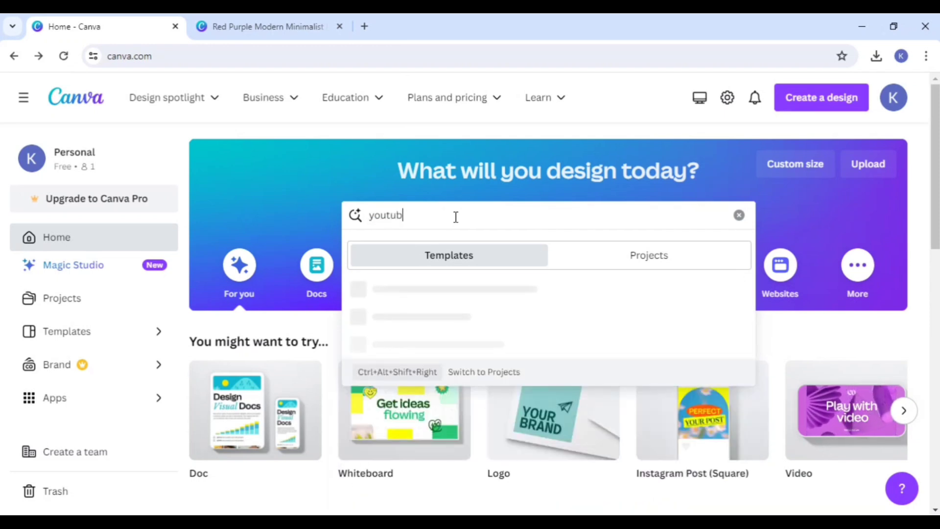
type("e thu")
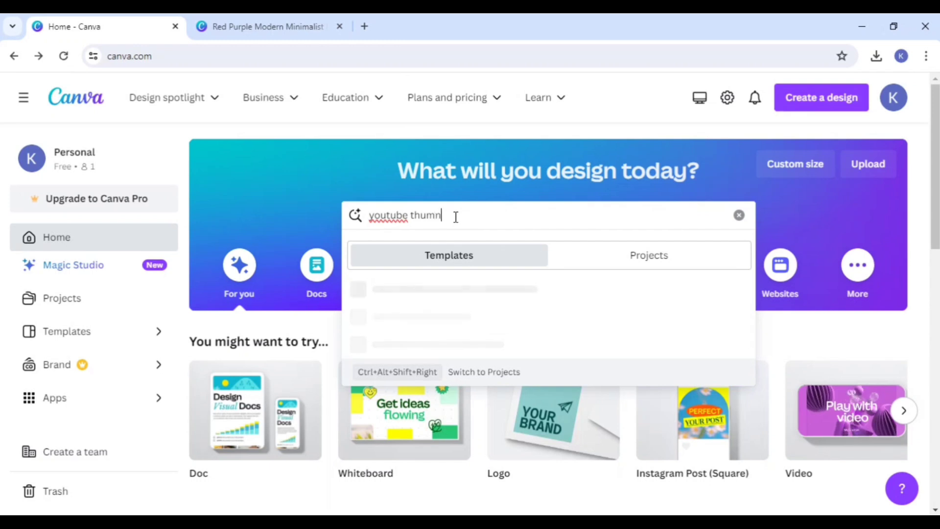
type("mbail")
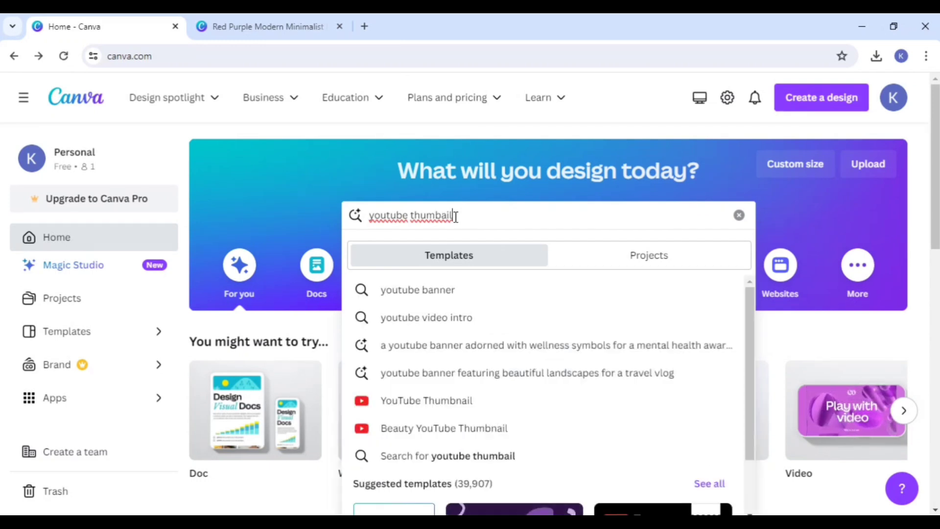
left_click(418, 410)
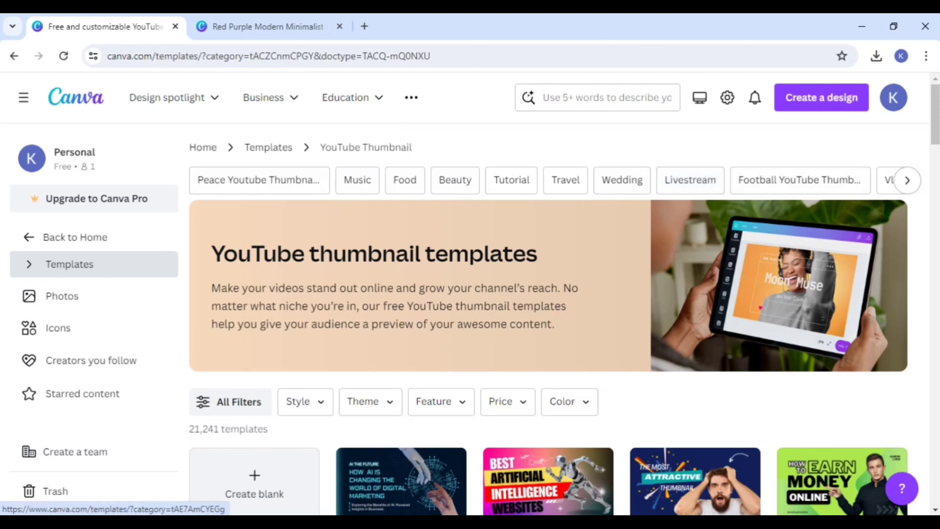
Step: Look through the thumbnail subcategories and the price, color and style filter options without applying any
left_click(906, 180)
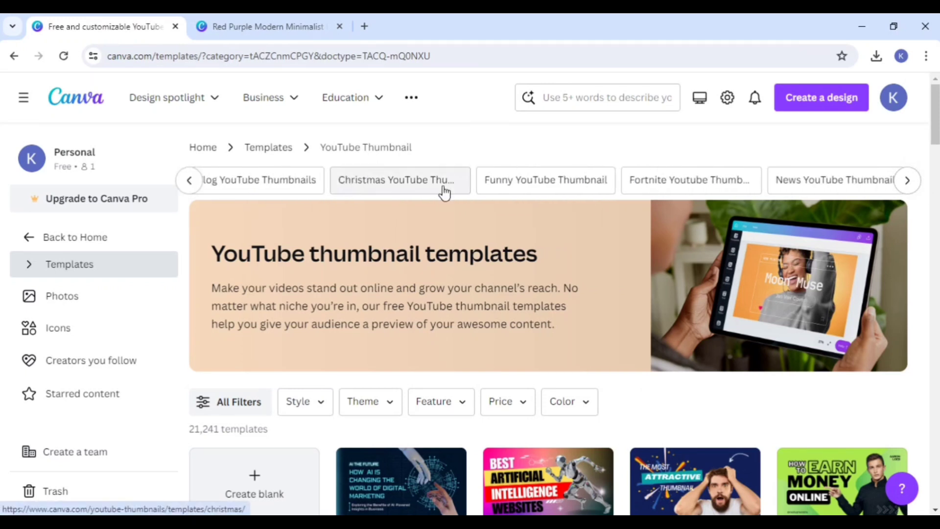
scroll(444, 194, "down", 3)
left_click(509, 269)
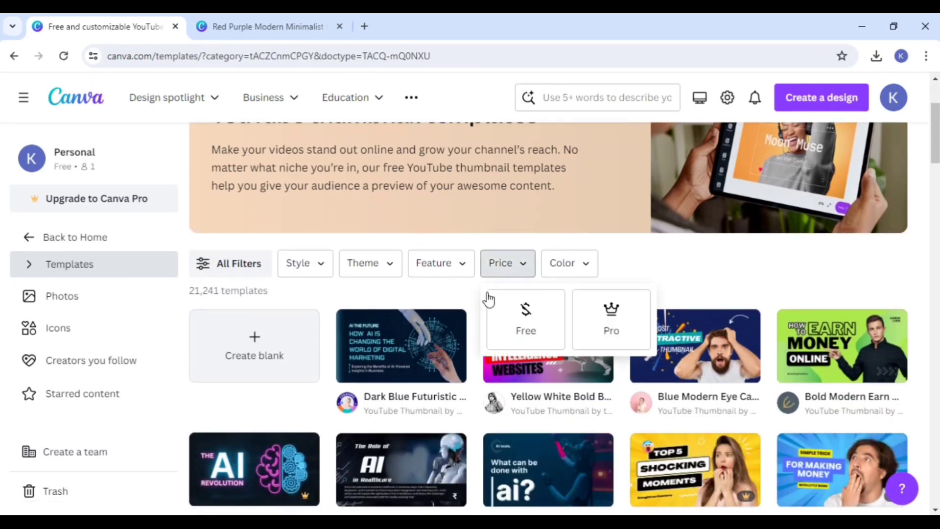
left_click(570, 267)
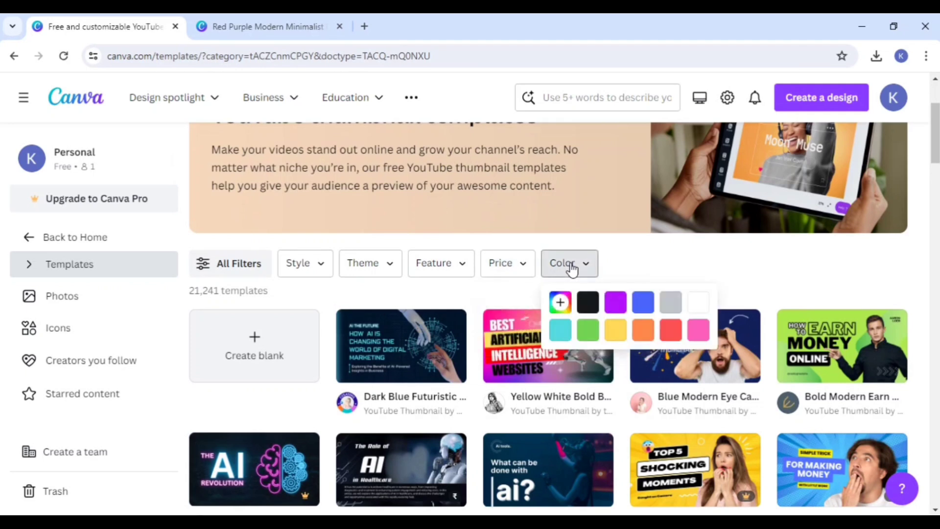
left_click(646, 256)
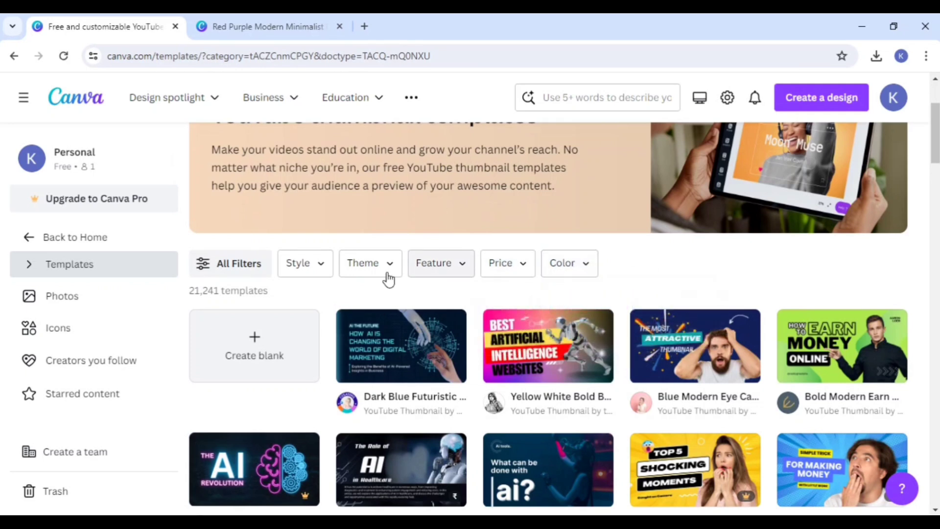
left_click(314, 274)
left_click(642, 259)
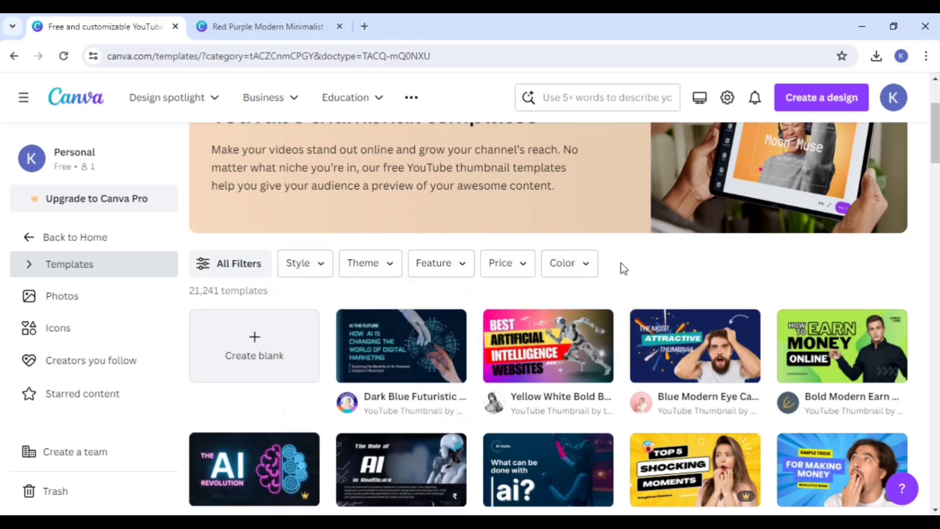
Step: Find the Black and Green Simple Business YouTube thumbnail, "The Road to Business Mastery", and open it for customizing
scroll(619, 271, "down", 1)
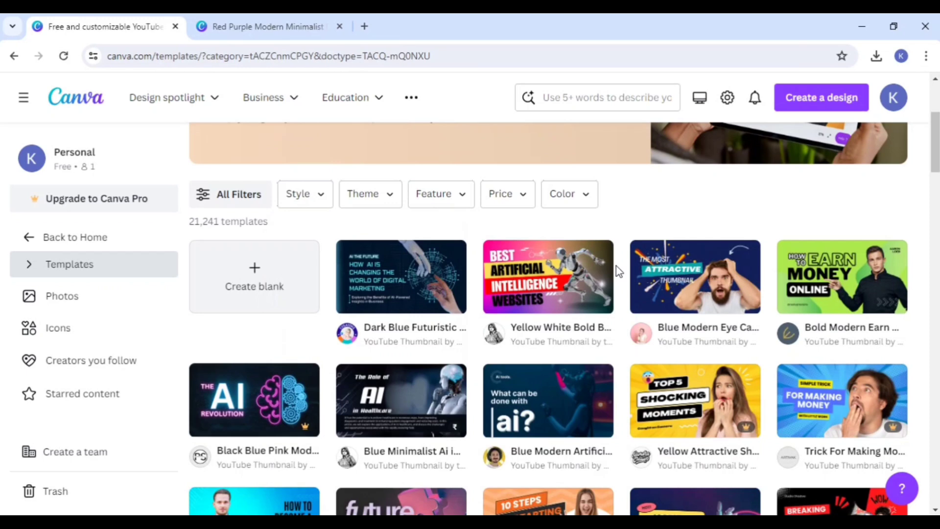
scroll(616, 269, "down", 1)
scroll(615, 268, "down", 1)
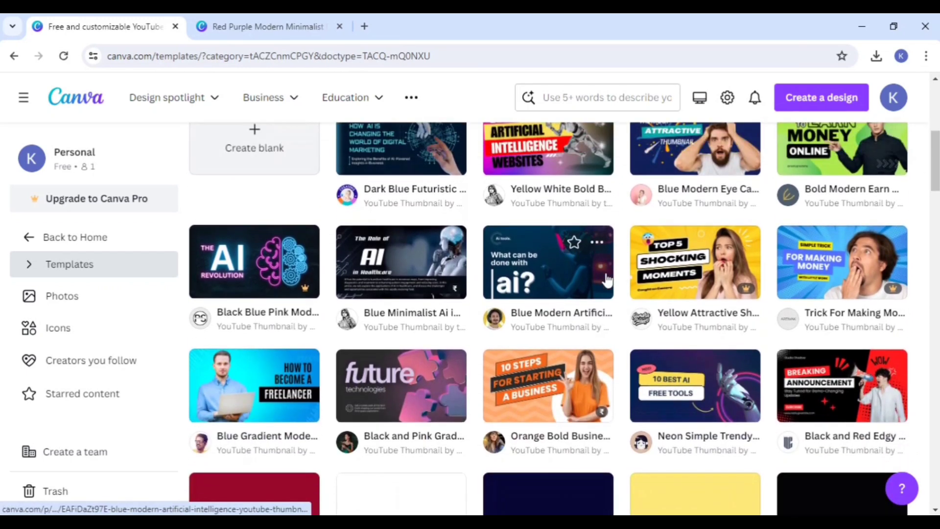
scroll(597, 283, "down", 4)
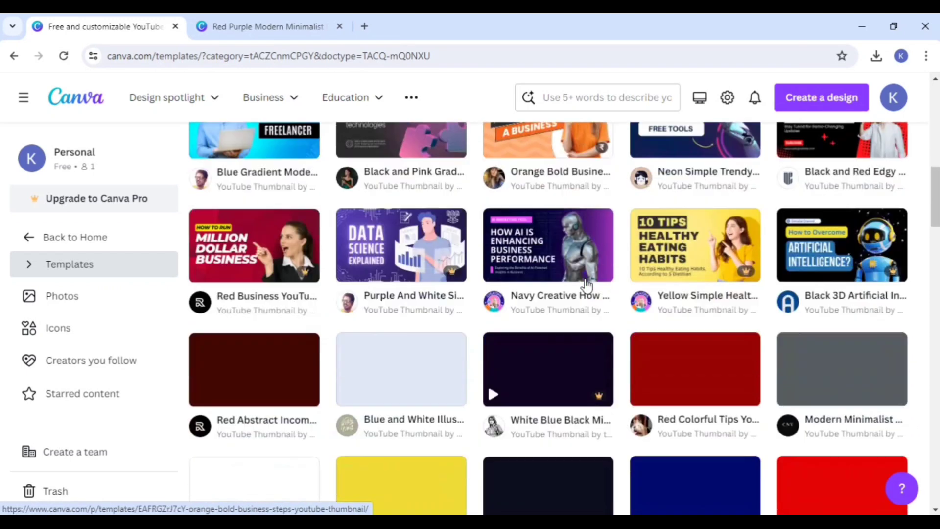
scroll(585, 284, "down", 2)
scroll(563, 304, "down", 1)
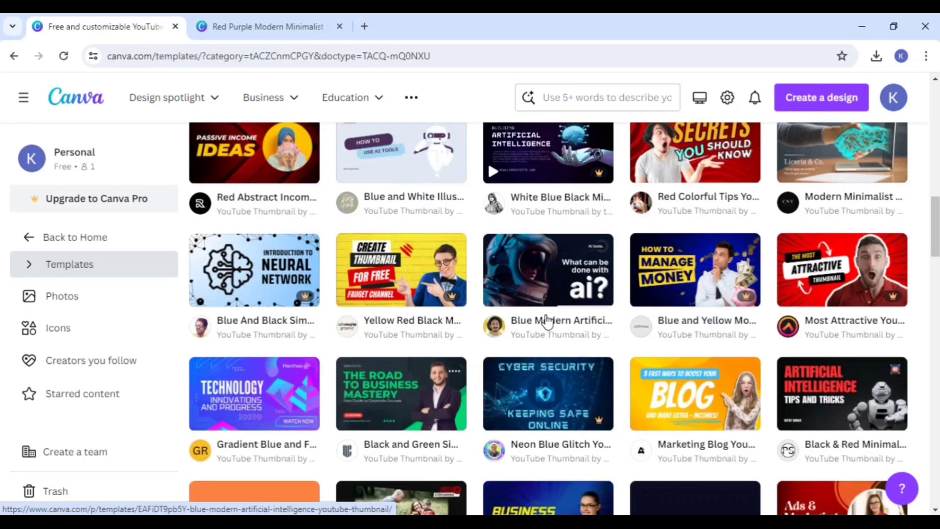
scroll(547, 322, "down", 1)
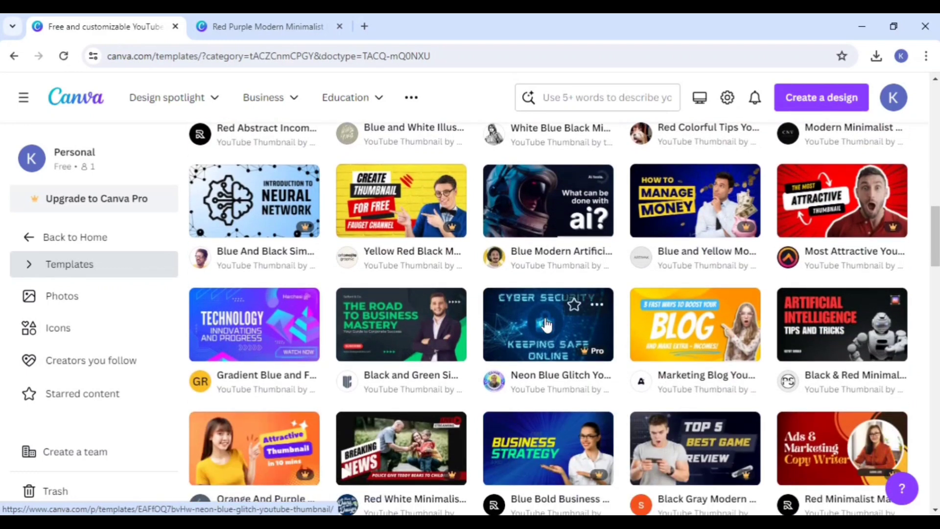
scroll(612, 342, "down", 2)
scroll(636, 362, "up", 1)
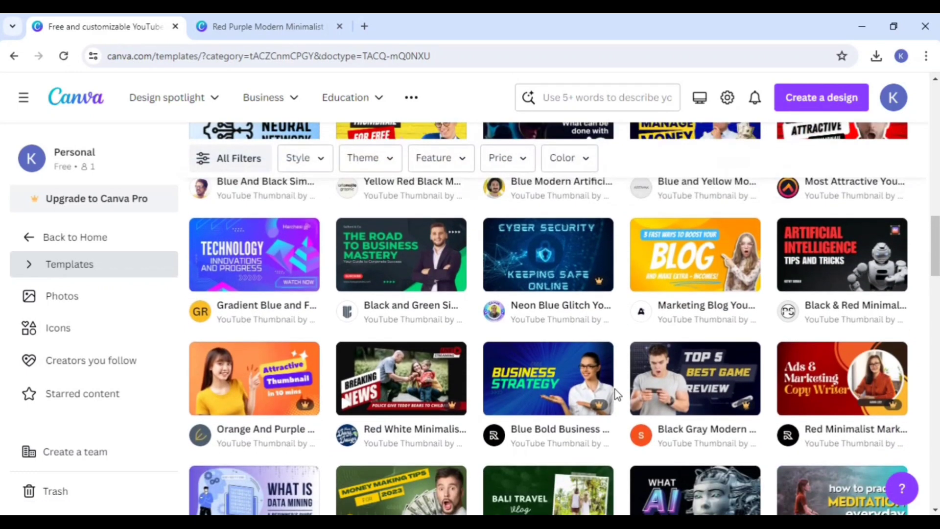
scroll(614, 389, "up", 3)
scroll(411, 337, "down", 2)
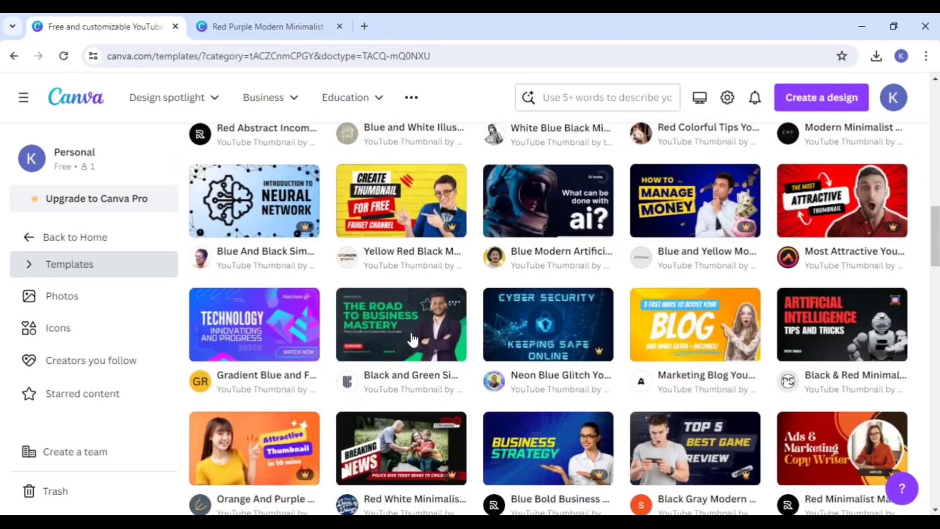
left_click(411, 338)
left_click(702, 239)
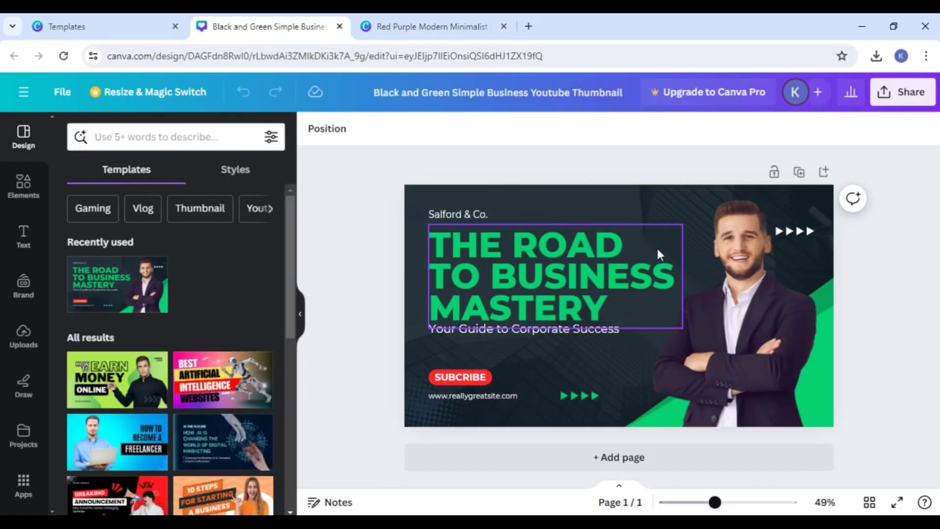
Step: Replace the green headline "THE ROAD TO BUSINESS MASTERY" with "CANVA THUMBANAIL"
double_click(628, 314)
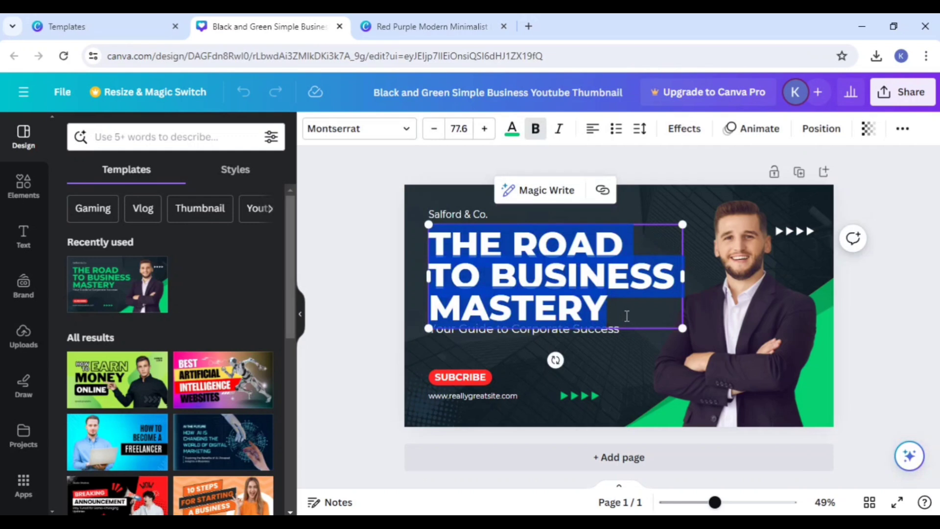
key("BackSpace")
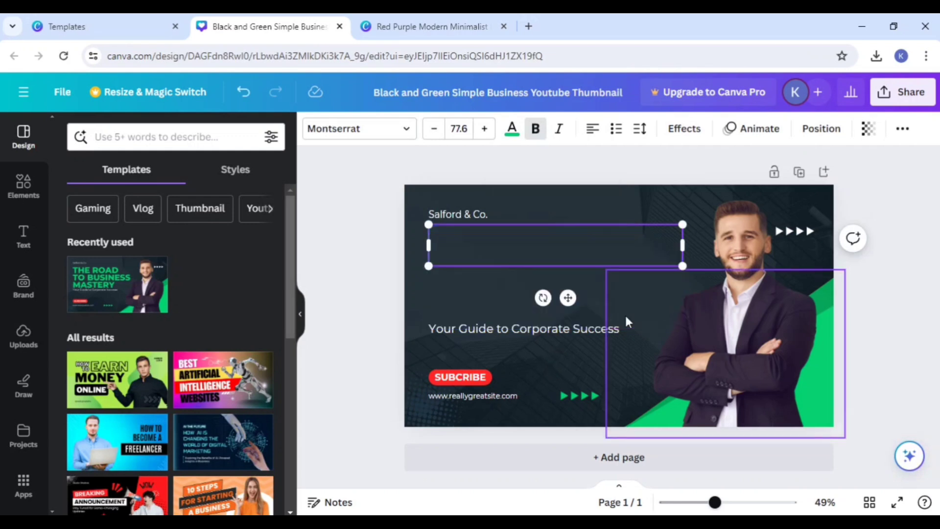
type("CANVA")
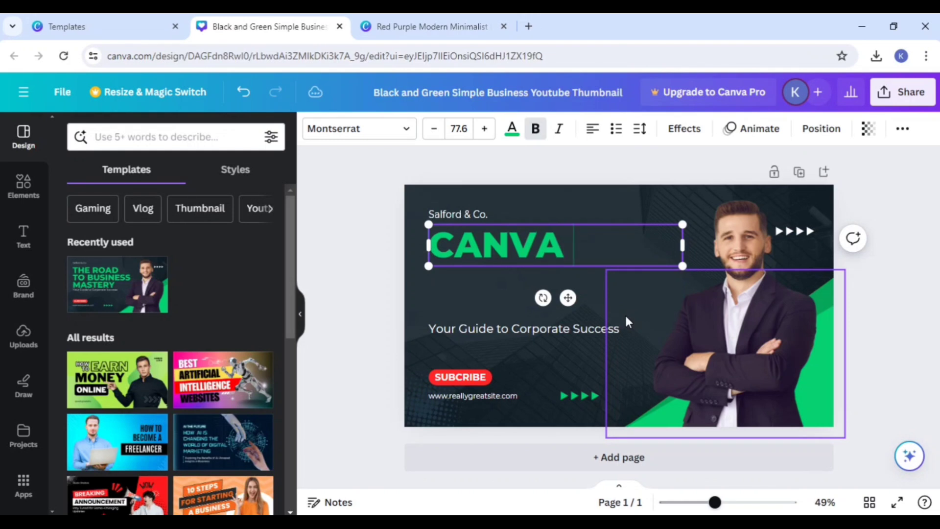
type(" THU")
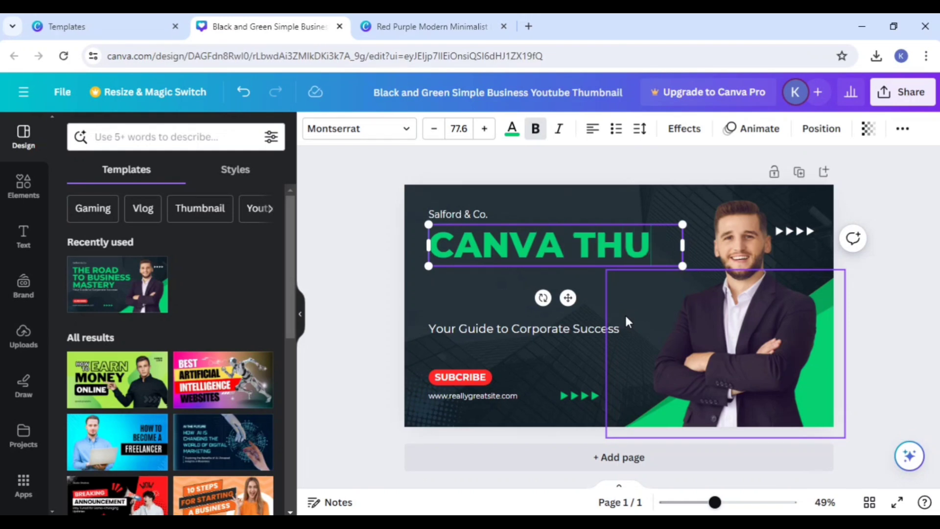
type("MBANAIL")
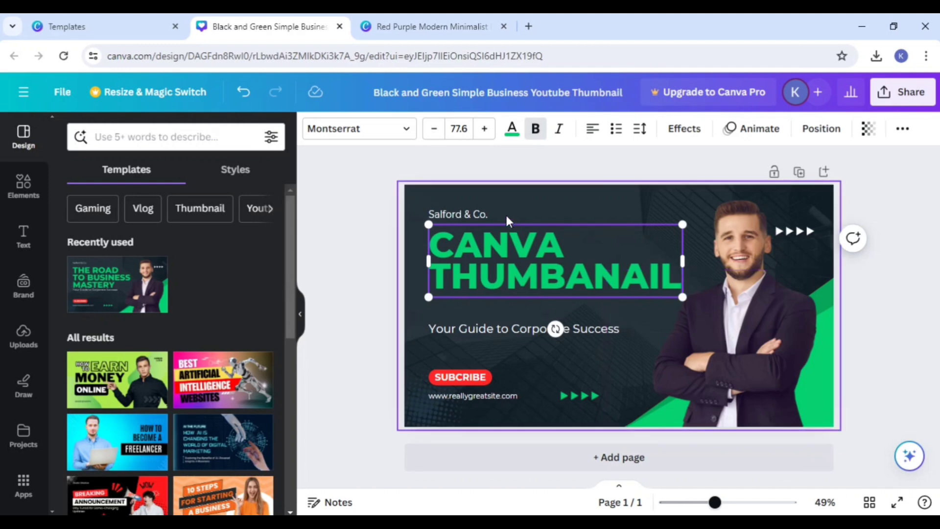
Step: Delete the "Salford & Co." and "Your Guide to Corporate Success" text lines around the headline
left_click(476, 214)
left_click(488, 253)
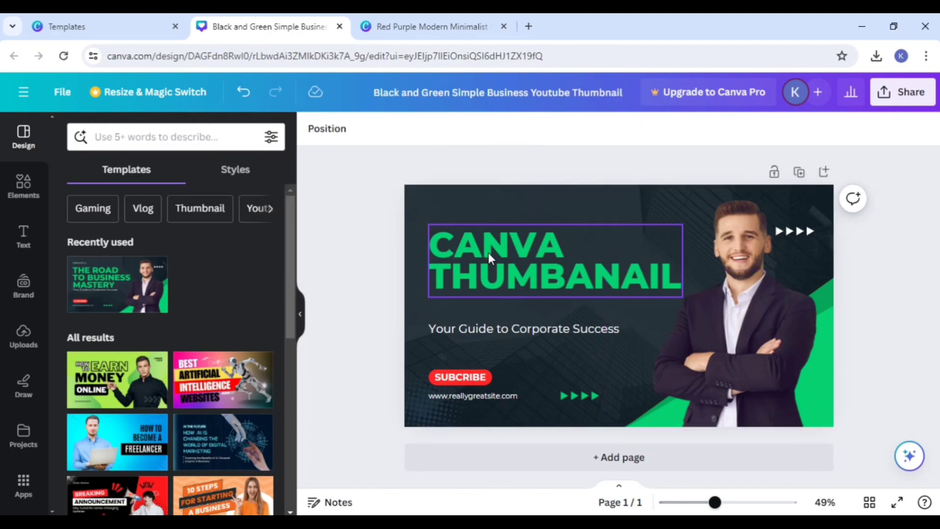
left_click(468, 256)
left_click(557, 328)
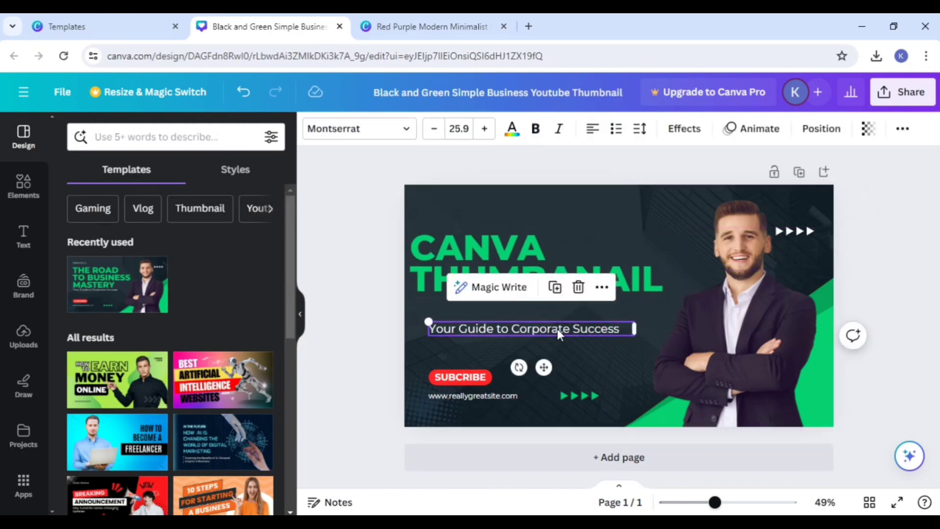
left_click_drag(557, 328, 482, 422)
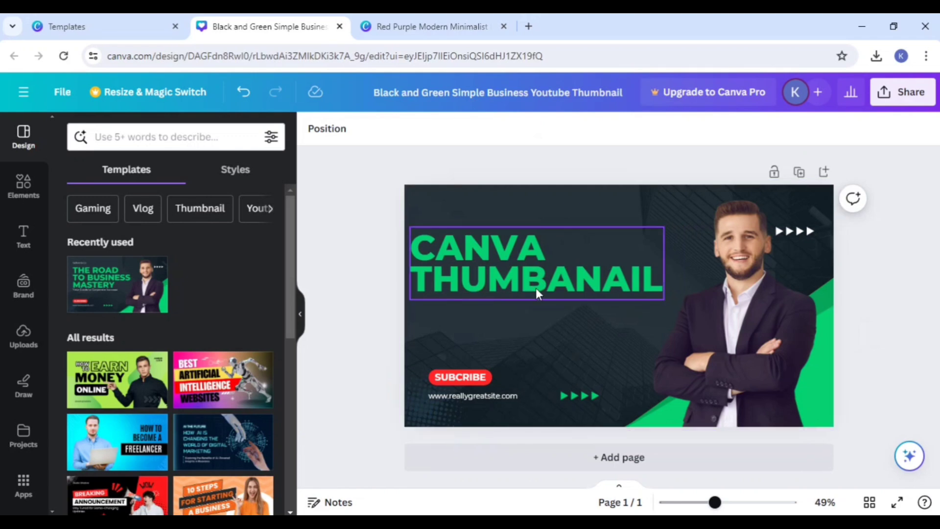
Step: Widen the "CANVA THUMBANAIL" text box, reduce its font size and reposition it in the empty area beside the man
left_click_drag(536, 288, 560, 310)
left_click_drag(688, 289, 708, 296)
left_click(430, 130)
left_click(432, 129)
left_click(432, 129)
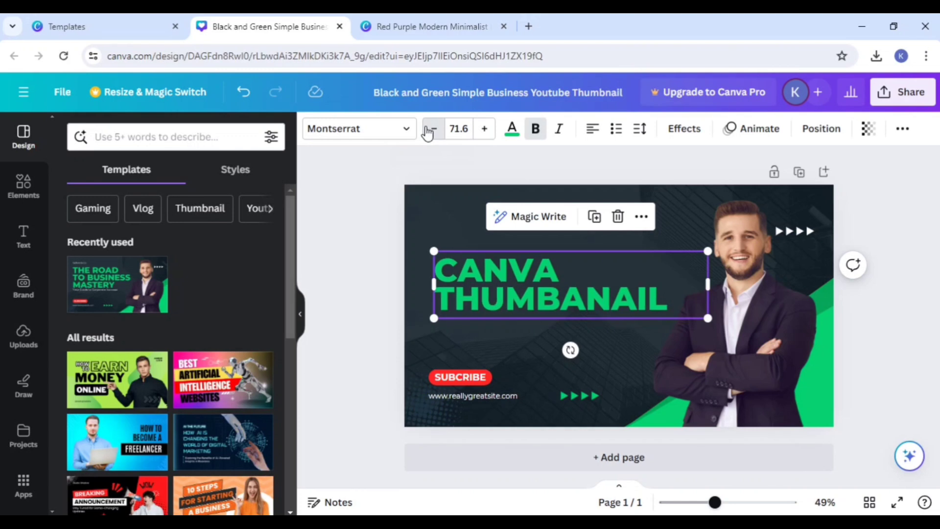
left_click(431, 129)
left_click(431, 128)
left_click(431, 132)
left_click(539, 318)
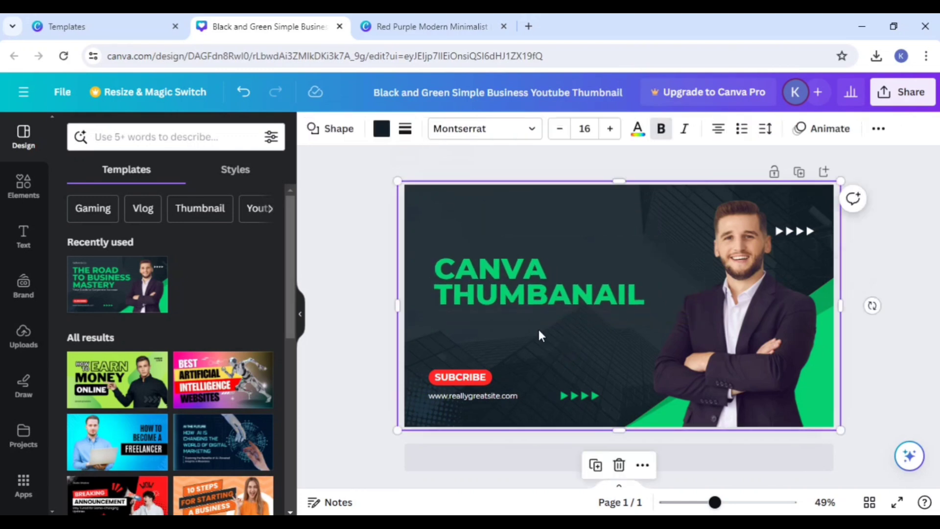
left_click_drag(537, 300, 534, 284)
left_click(542, 313)
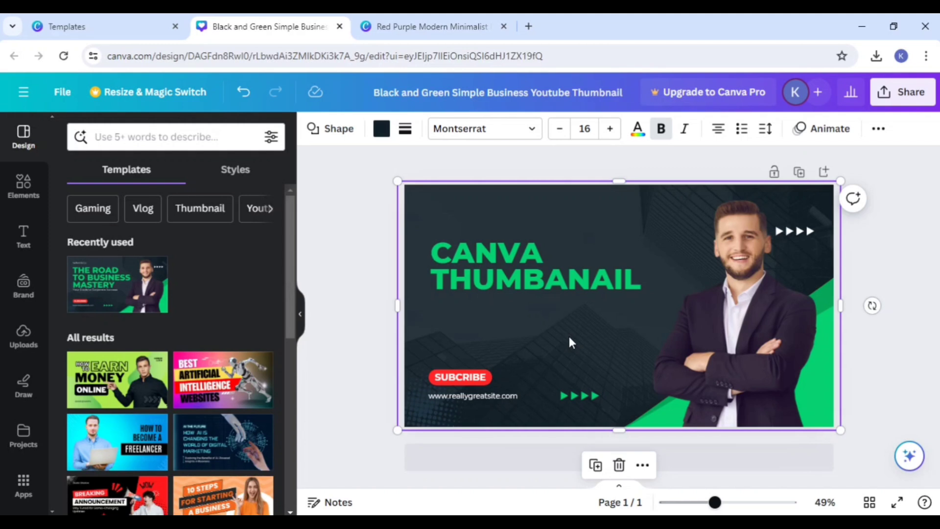
Step: Delete the green headline and add the "Artemis & SONS" font combination to the thumbnail in its place
left_click(556, 265)
left_click(613, 201)
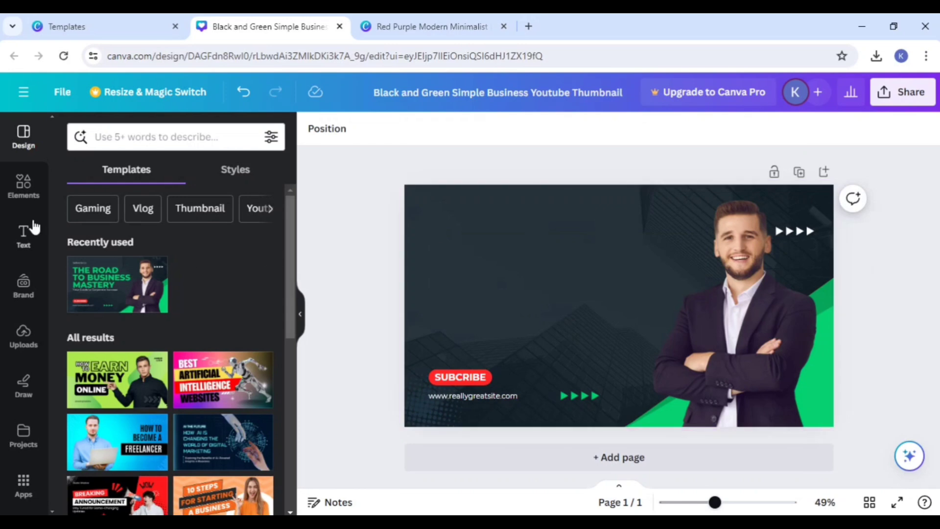
left_click(23, 236)
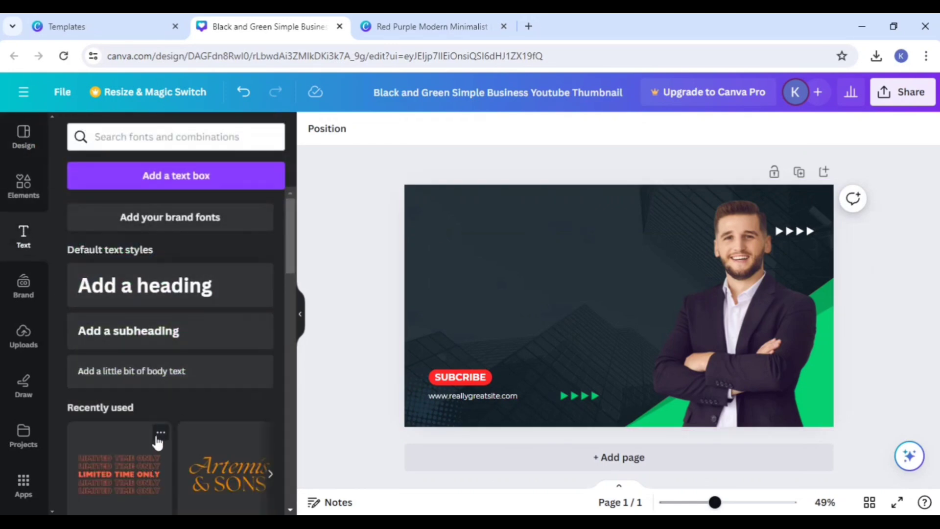
scroll(162, 406, "down", 4)
scroll(218, 341, "down", 10)
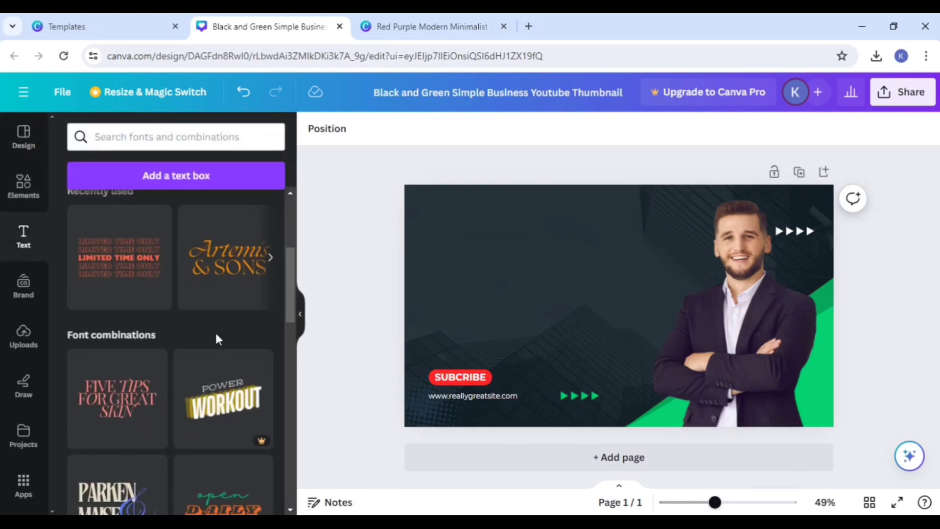
scroll(208, 360, "down", 5)
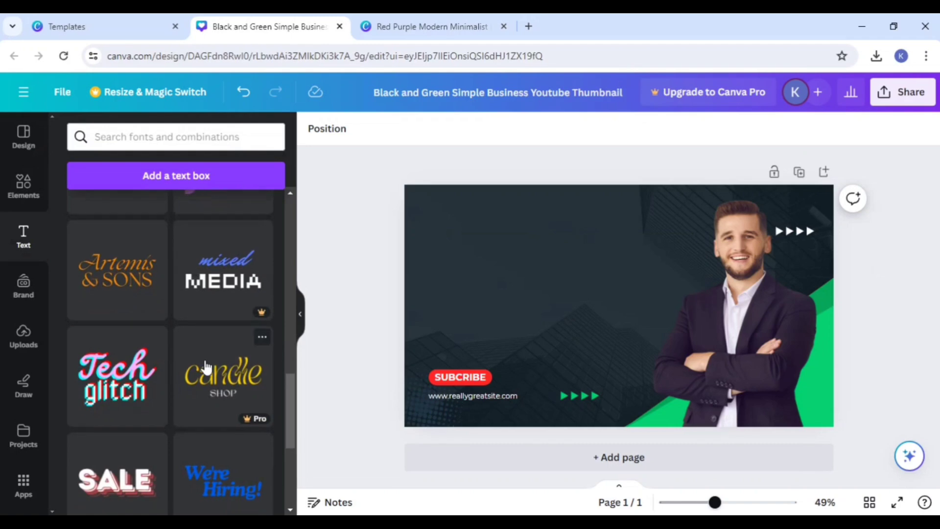
scroll(206, 372, "down", 3)
scroll(207, 372, "down", 10)
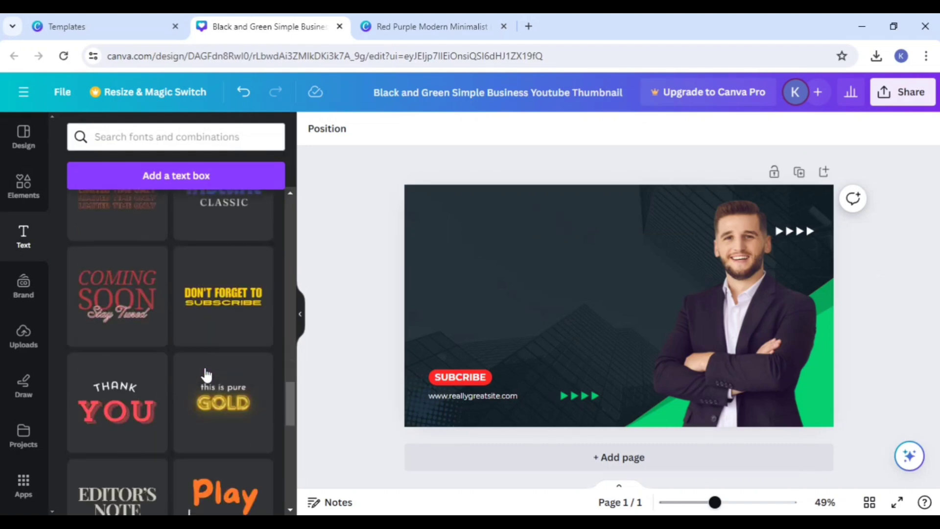
scroll(206, 391, "up", 20)
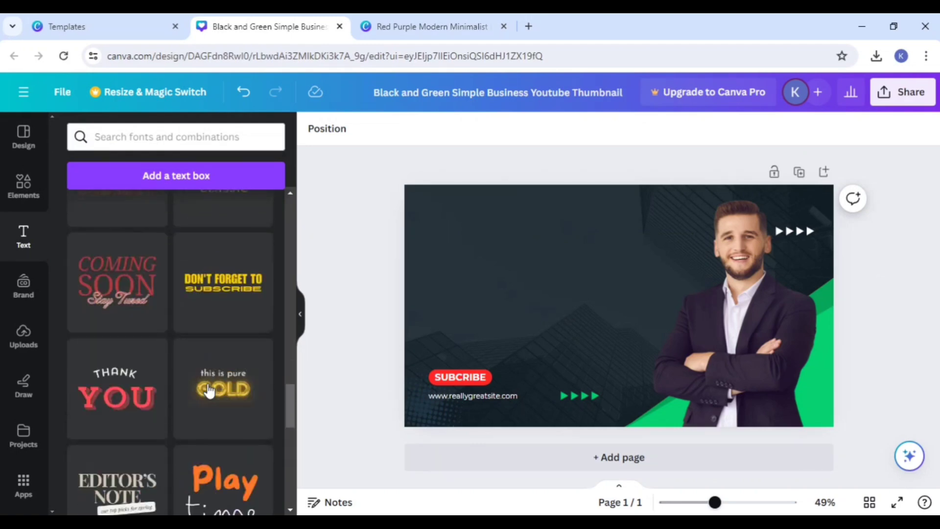
scroll(209, 391, "down", 3)
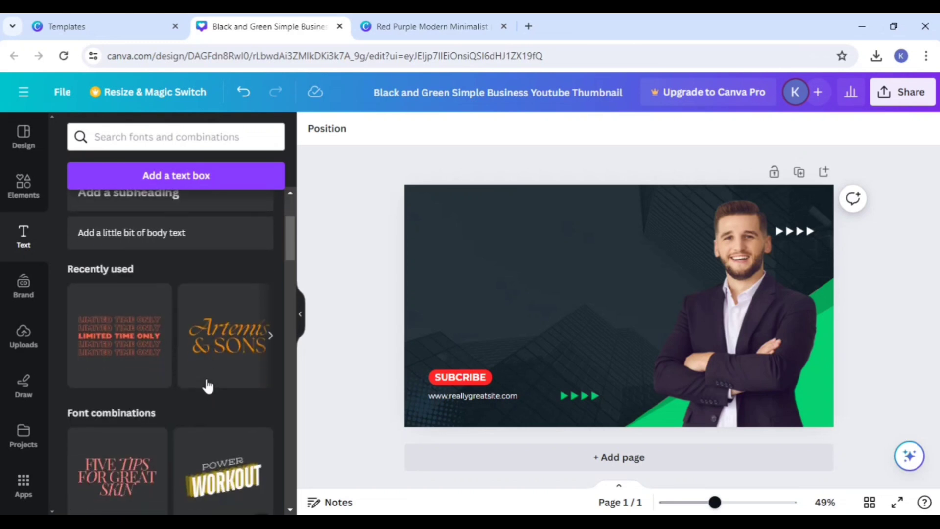
left_click_drag(206, 384, 562, 323)
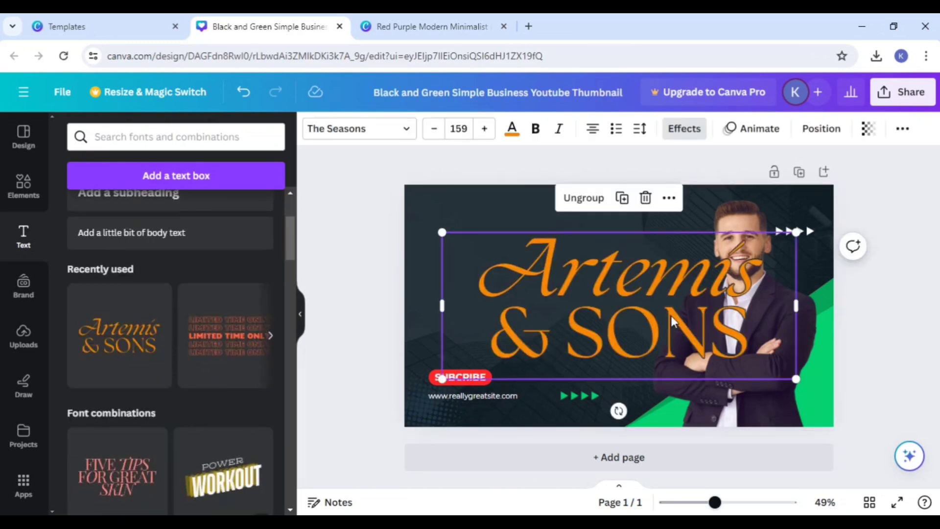
Step: Shrink the "Artemis & SONS" text group to about font size 76 and place it beside the man, above the SUBCRIBE label
left_click(760, 328)
left_click_drag(674, 339, 642, 340)
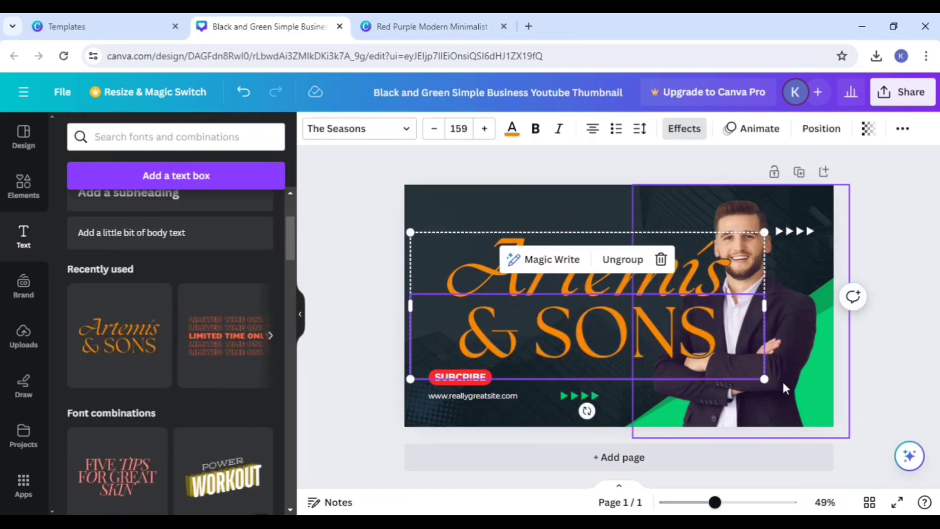
left_click_drag(764, 379, 571, 314)
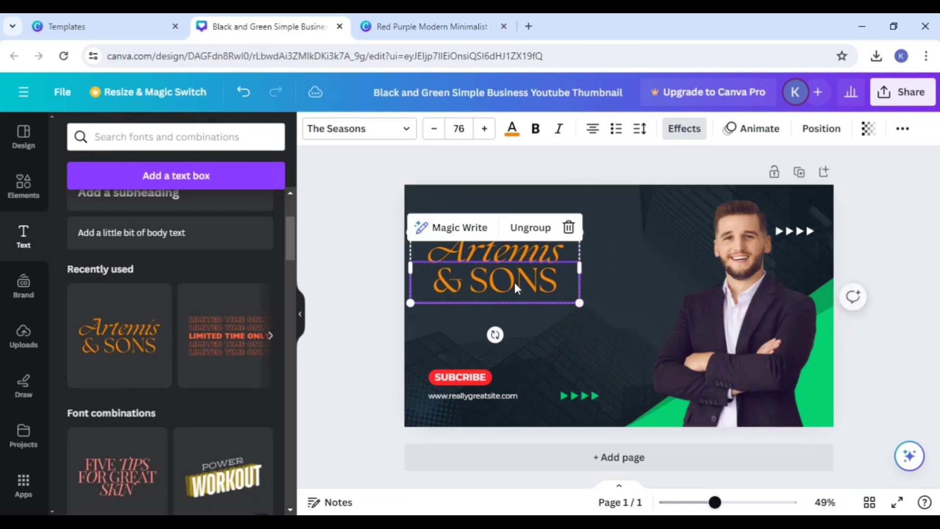
left_click_drag(514, 289, 534, 292)
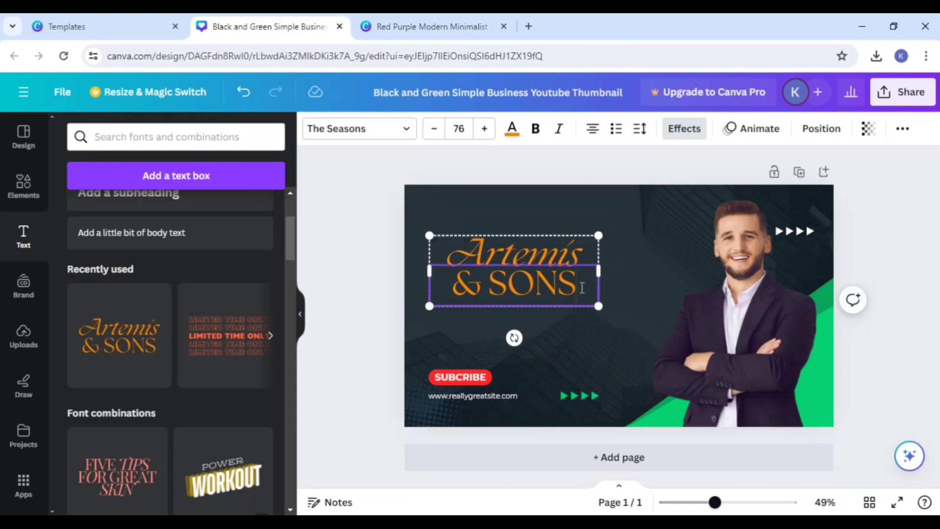
Step: Replace the "& SONS" line of the text group with "Thumbnail"
key("BackSpace")
key("BackSpace")
key("BackSpace")
key("BackSpace")
key("BackSpace")
key("BackSpace")
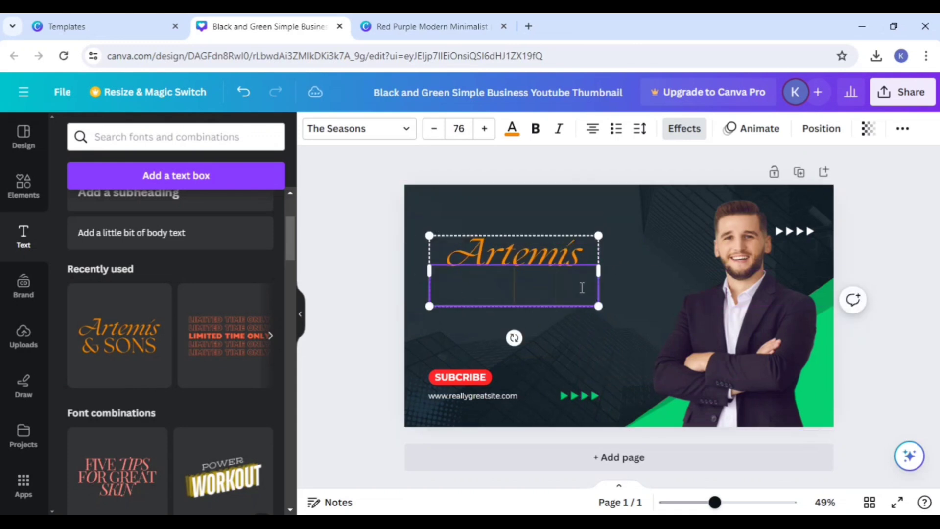
type("Thu")
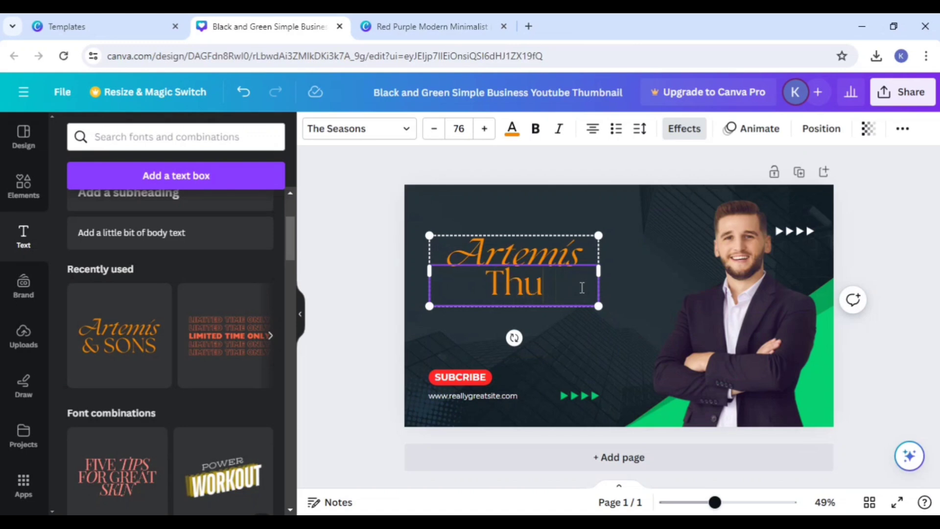
type("mbnail")
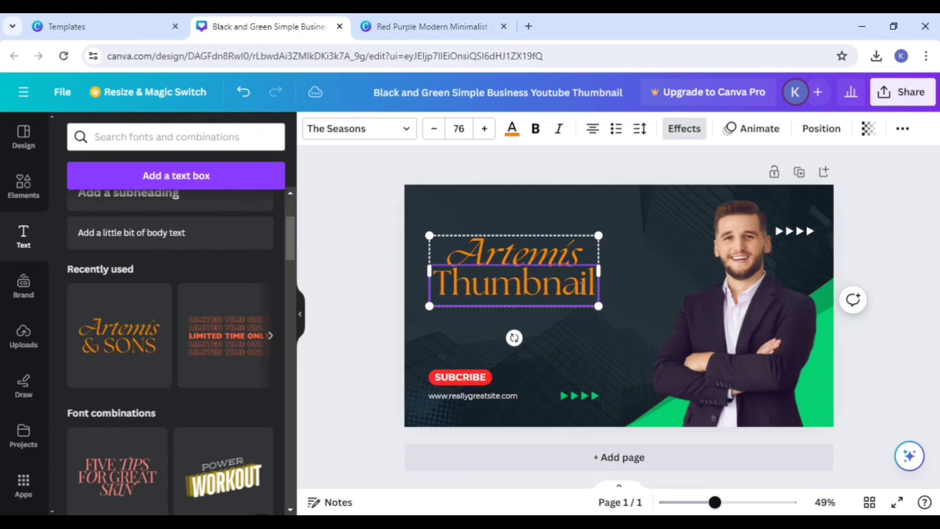
Step: Replace the italic "Artemis" line of the text group with "Youtube"
left_click(579, 243)
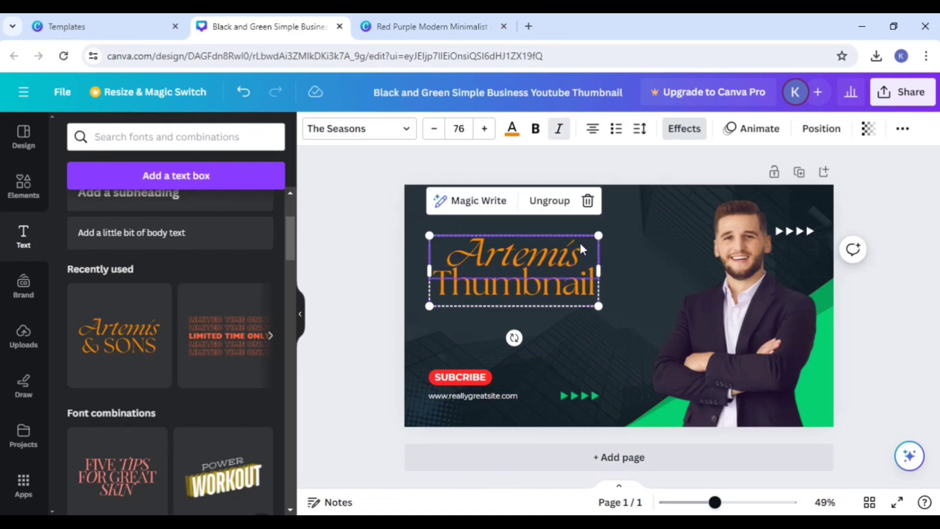
key("BackSpace")
key("BackSpace")
key("BackSpace")
key("BackSpace")
key("BackSpace")
key("BackSpace")
key("BackSpace")
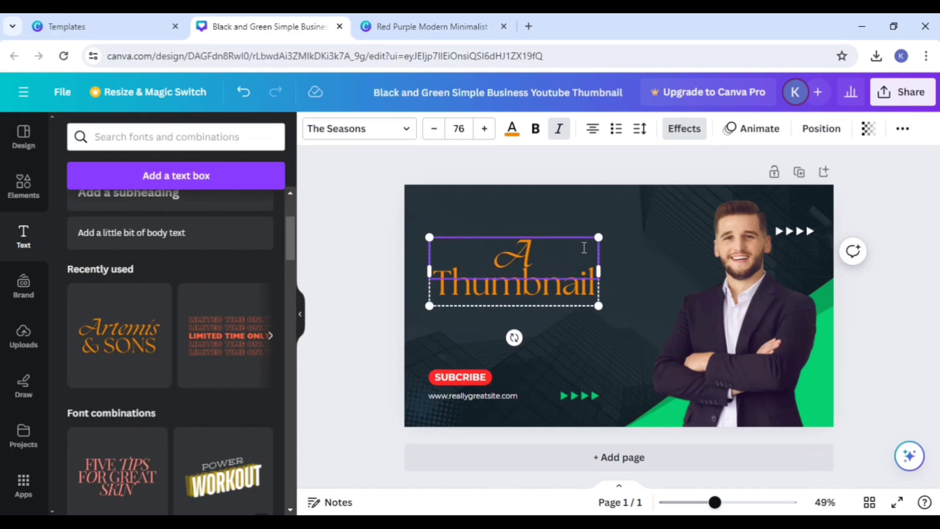
type("Youty")
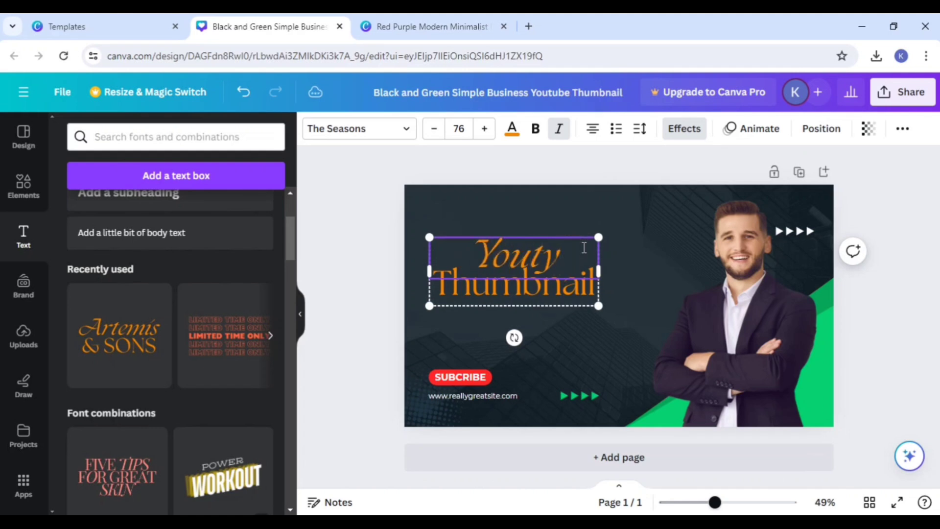
key("BackSpace")
type("ube")
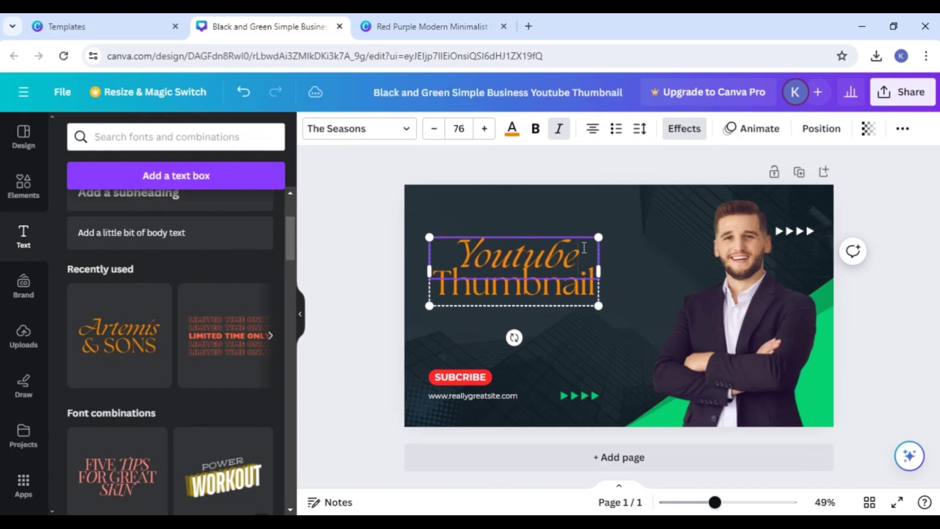
Step: Enlarge the "Youtube Thumbnail" text group to about font size 111, filling the space beside the man
left_click(620, 293)
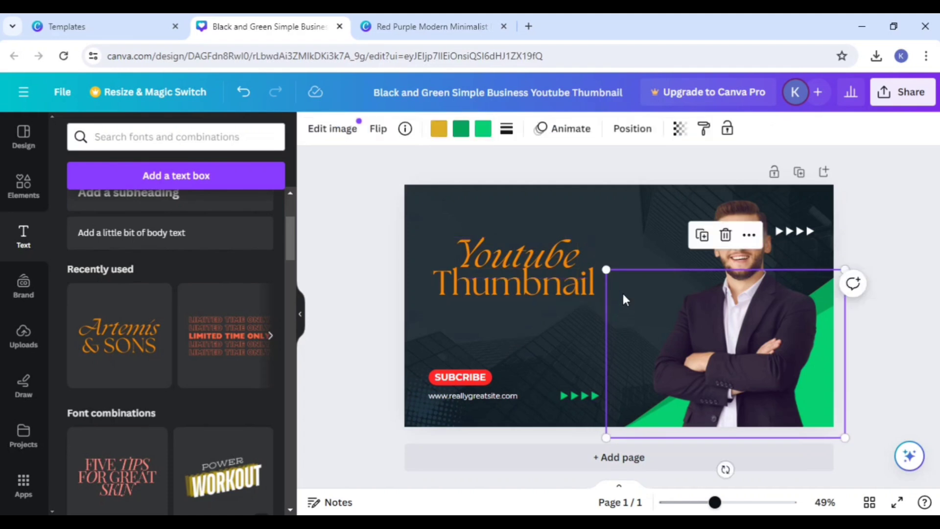
left_click(608, 261)
left_click(580, 274)
left_click_drag(596, 305, 676, 336)
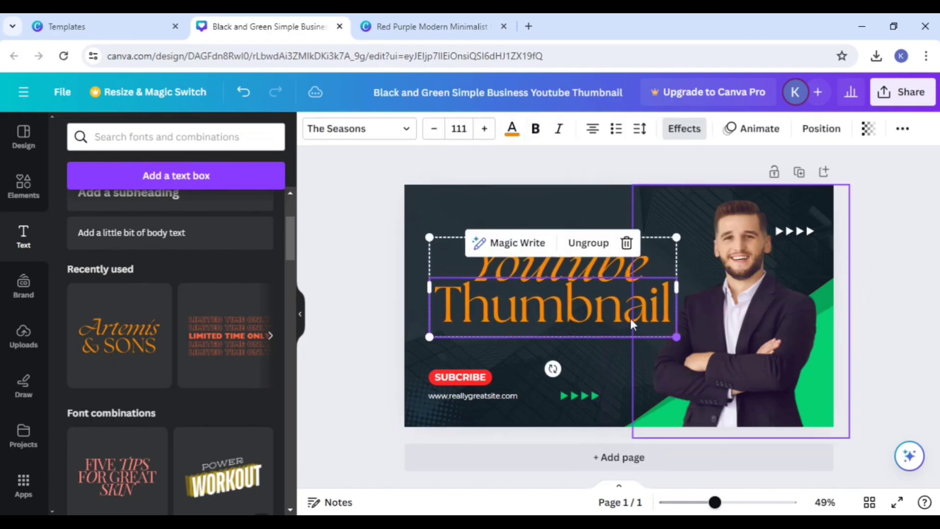
left_click(385, 319)
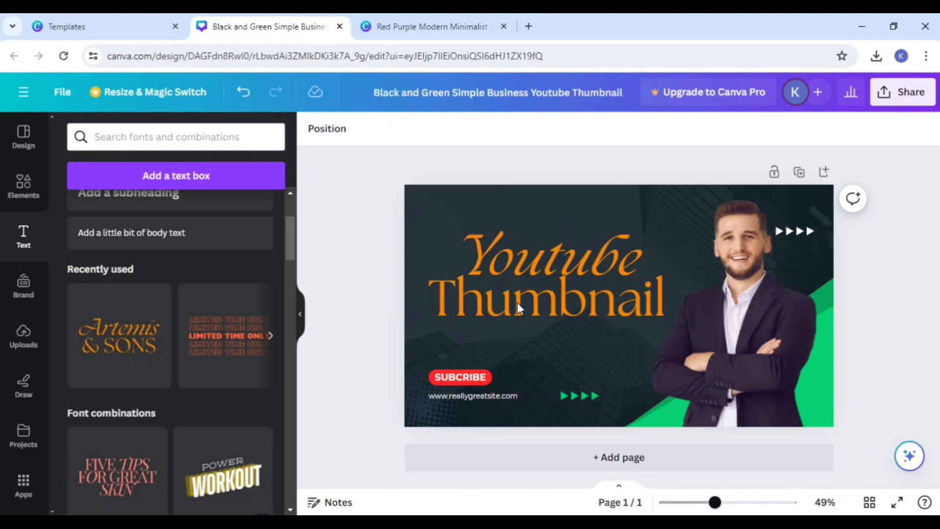
Step: Add a second page and apply the Before/After Views page from the saved Finance YouTube Ad design to it
left_click(609, 456)
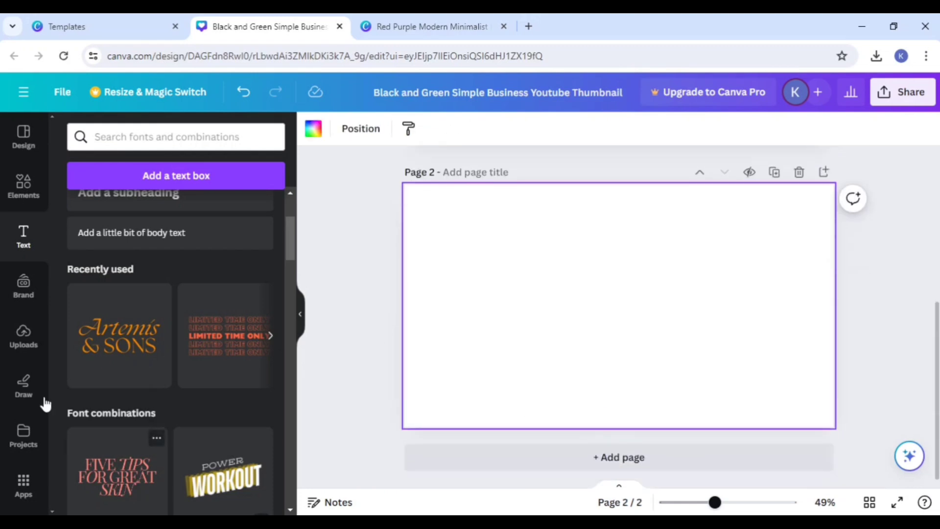
left_click(26, 433)
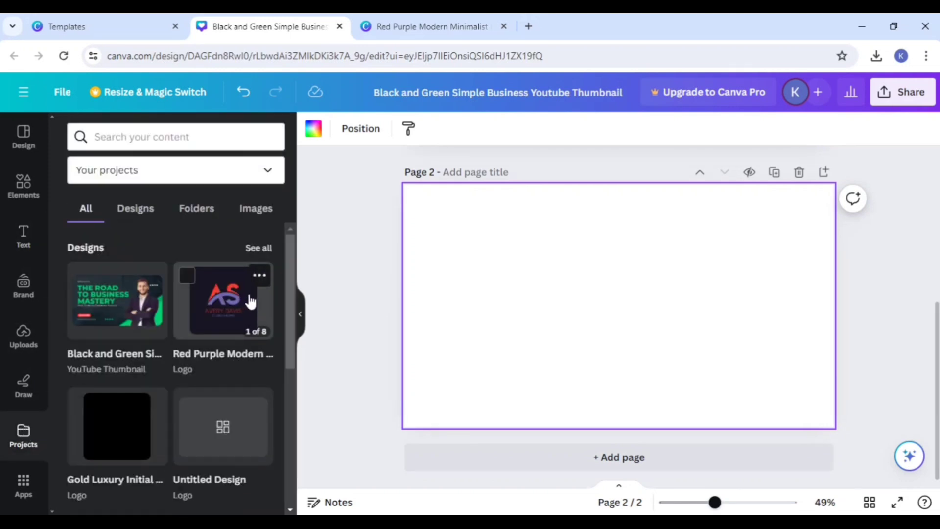
left_click(256, 250)
scroll(181, 401, "down", 2)
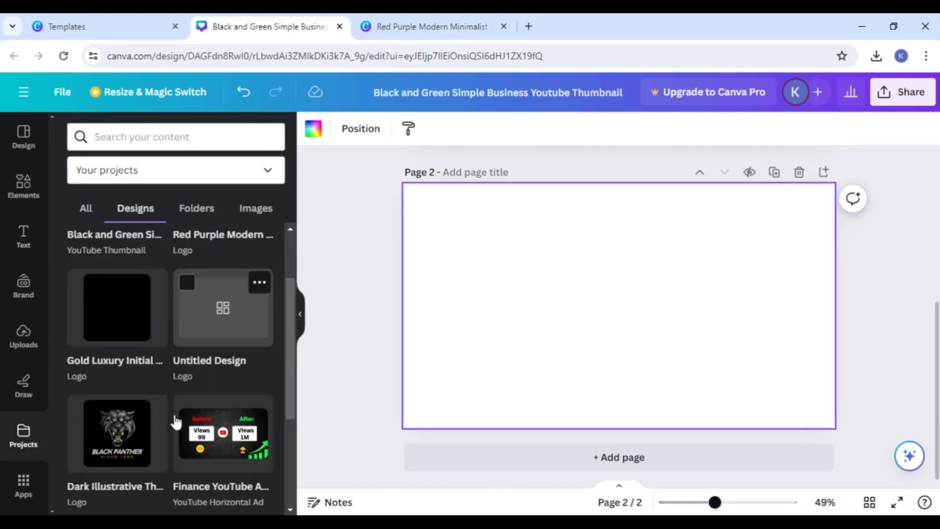
scroll(176, 421, "down", 1)
left_click(198, 401)
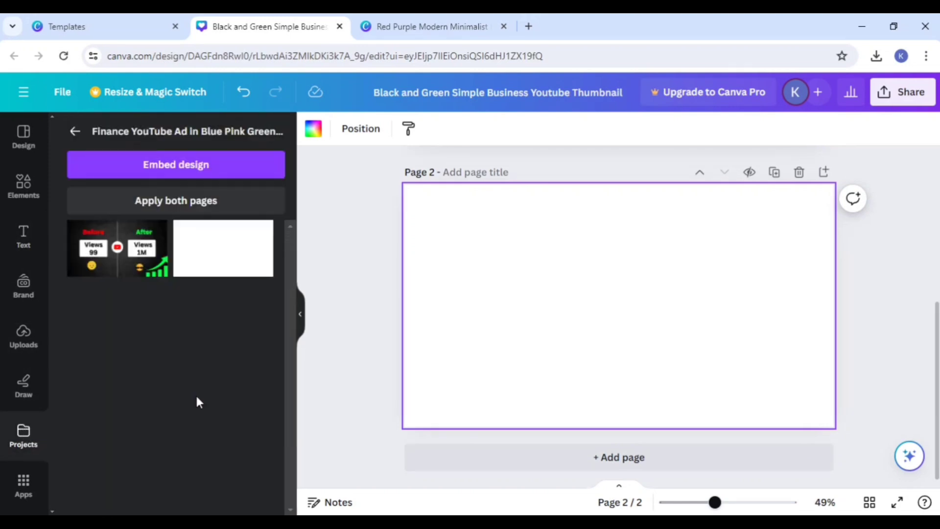
left_click(122, 263)
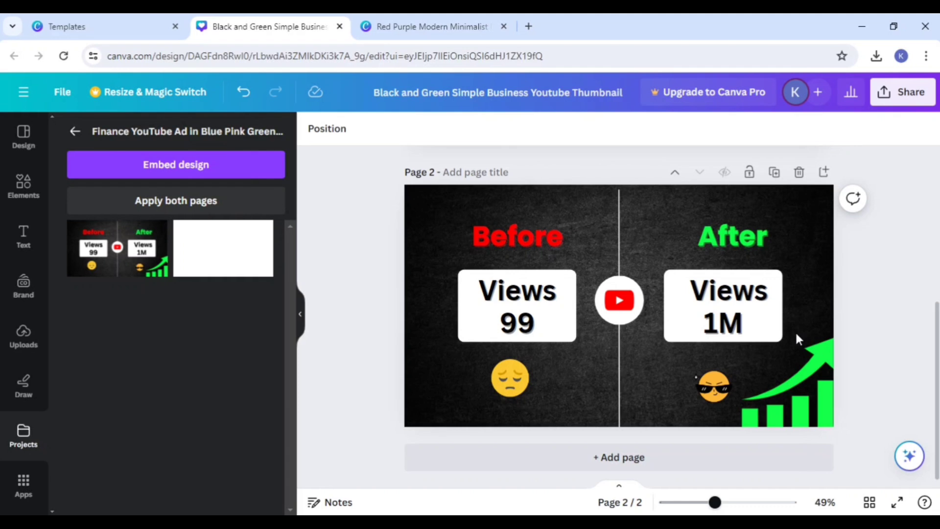
Step: Switch to the Templates browser tab, close the thumbnail template preview and go to the Canva home page
left_click(33, 20)
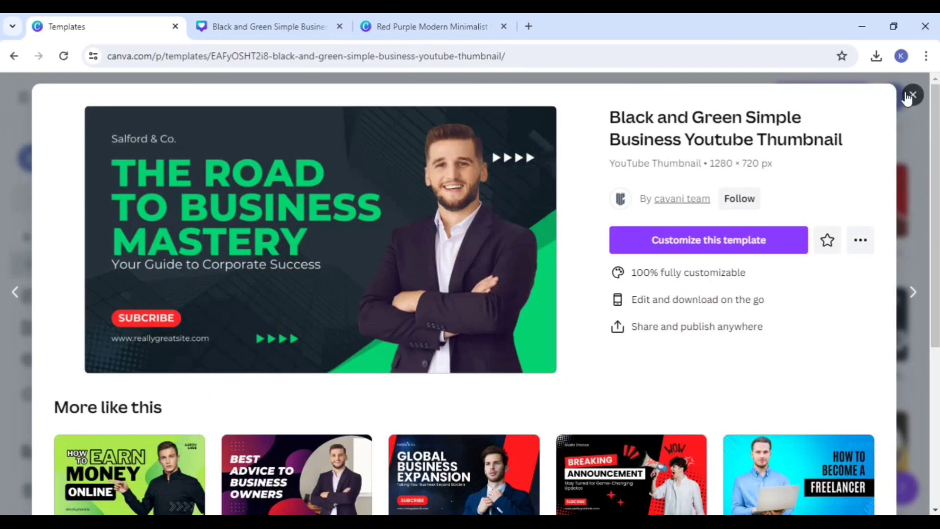
left_click(912, 95)
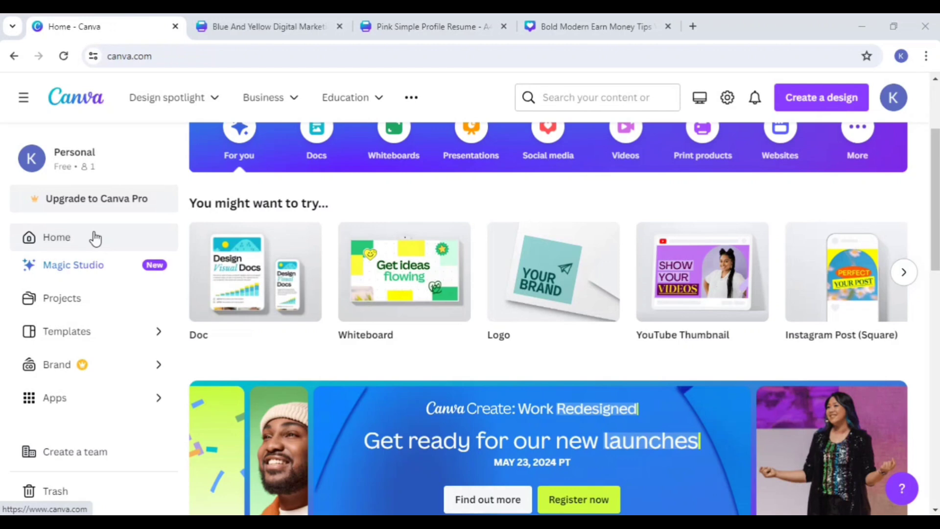
left_click(96, 238)
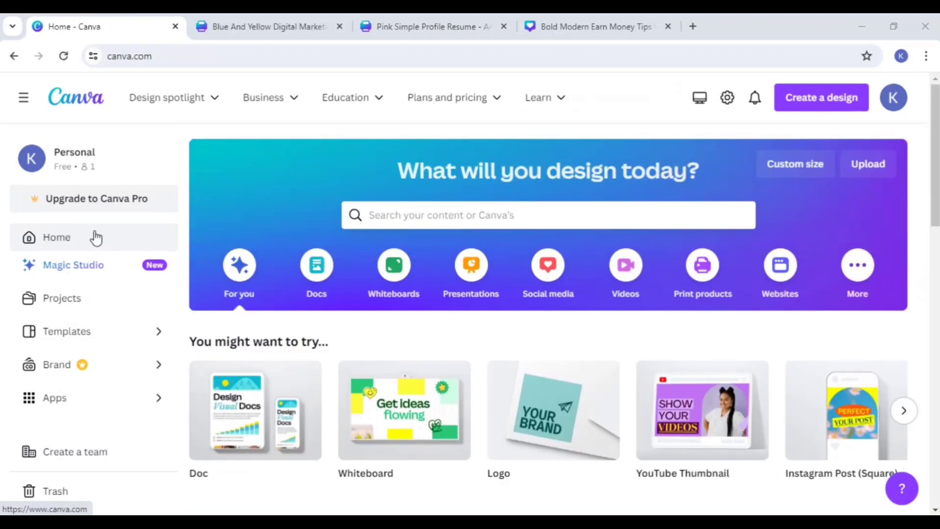
Step: Browse the popular social media formats and create a blank Instagram Post (Square) design
left_click(546, 276)
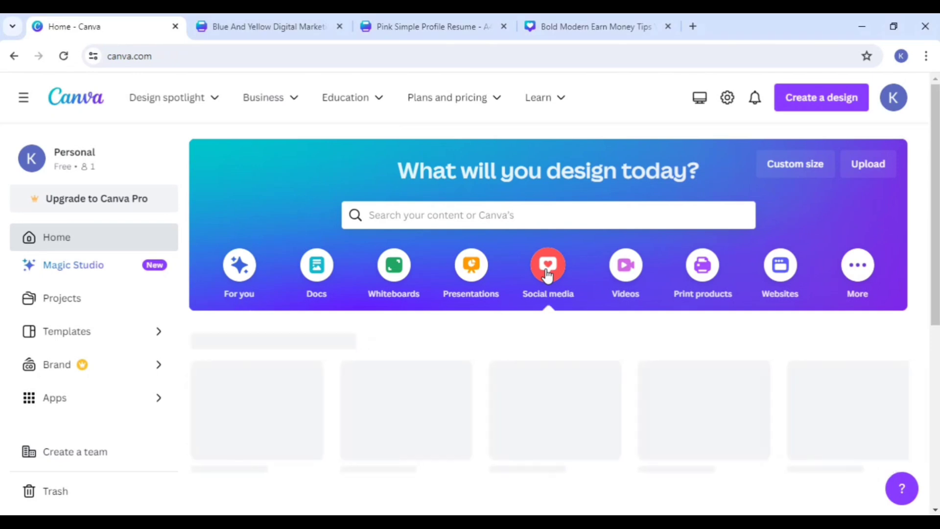
scroll(546, 275, "down", 4)
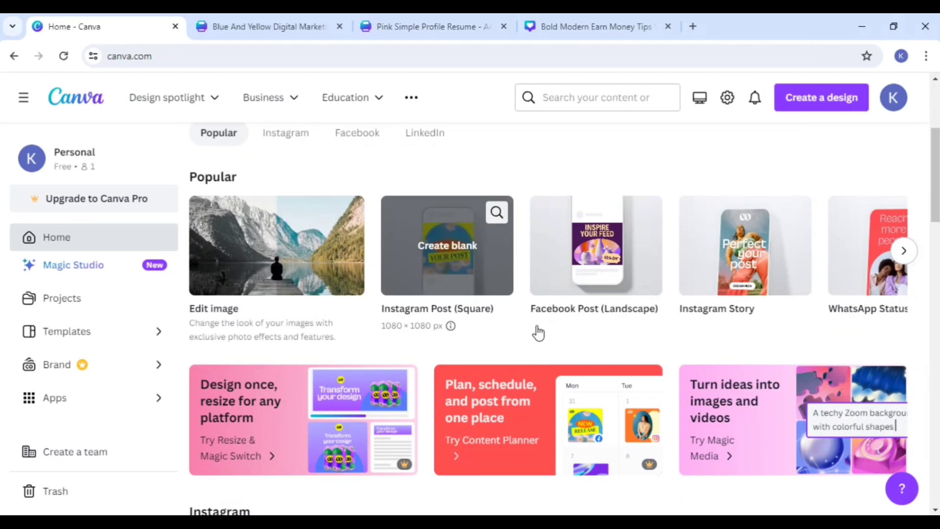
left_click(903, 250)
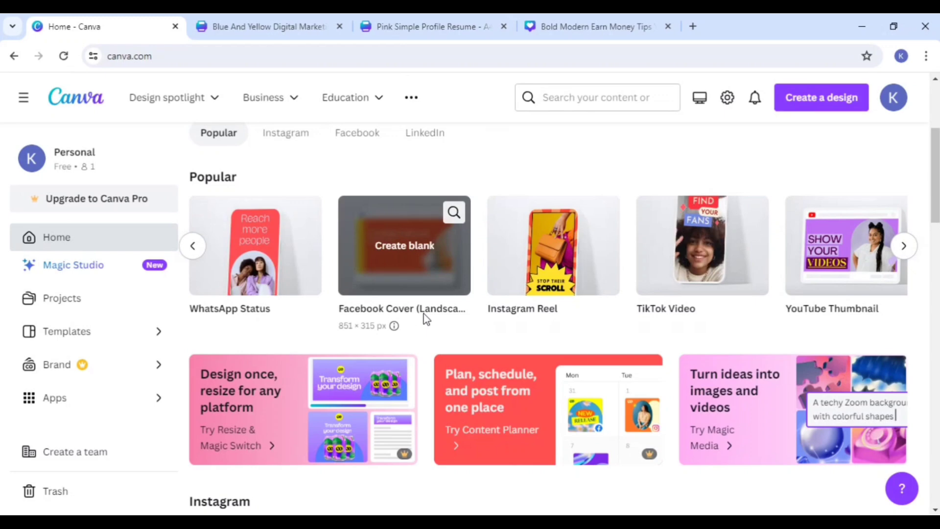
left_click(903, 246)
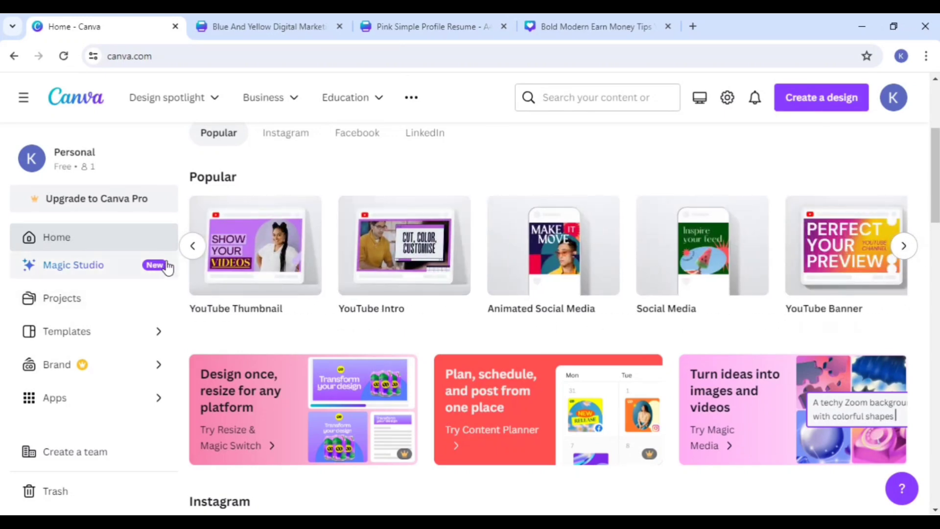
left_click(191, 248)
left_click(191, 247)
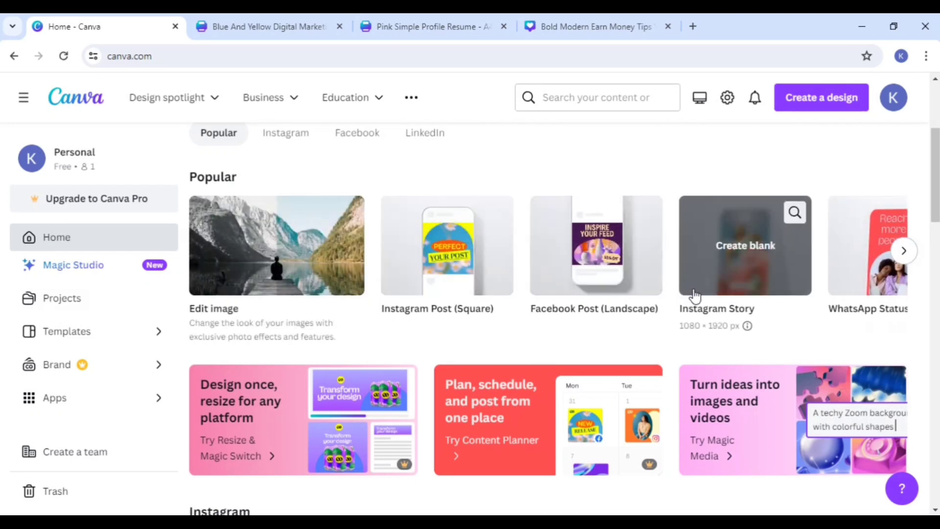
left_click(460, 269)
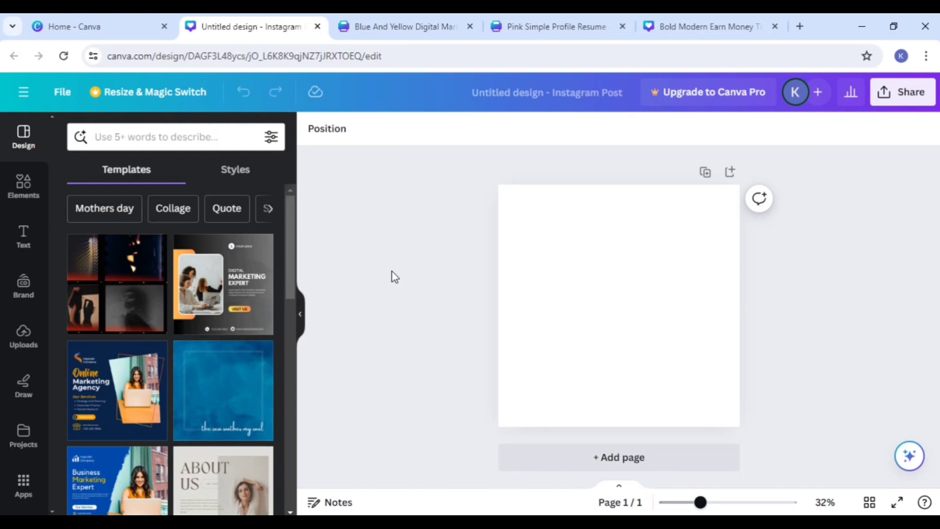
Step: Search the templates for "digital marketing" and apply the Pink Yellow Modern Digital Marketing Instagram Post template to the page
left_click(157, 142)
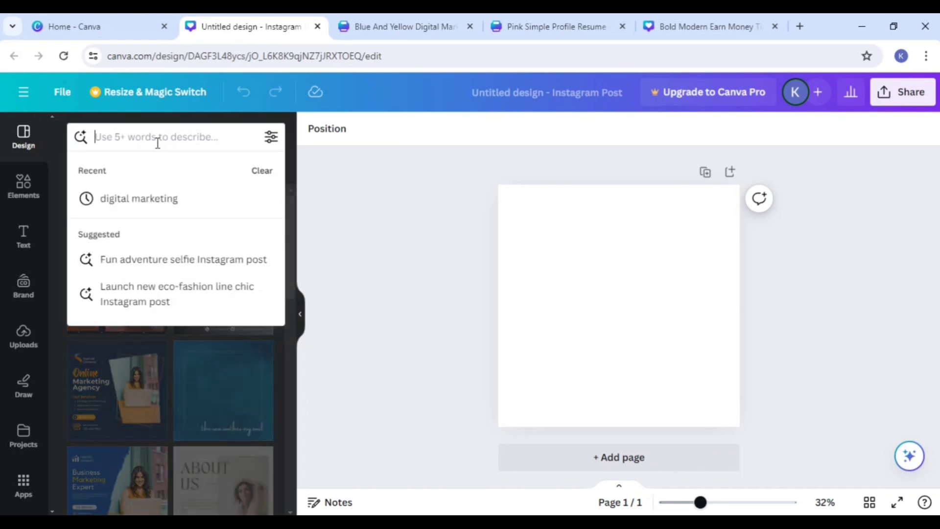
left_click(134, 197)
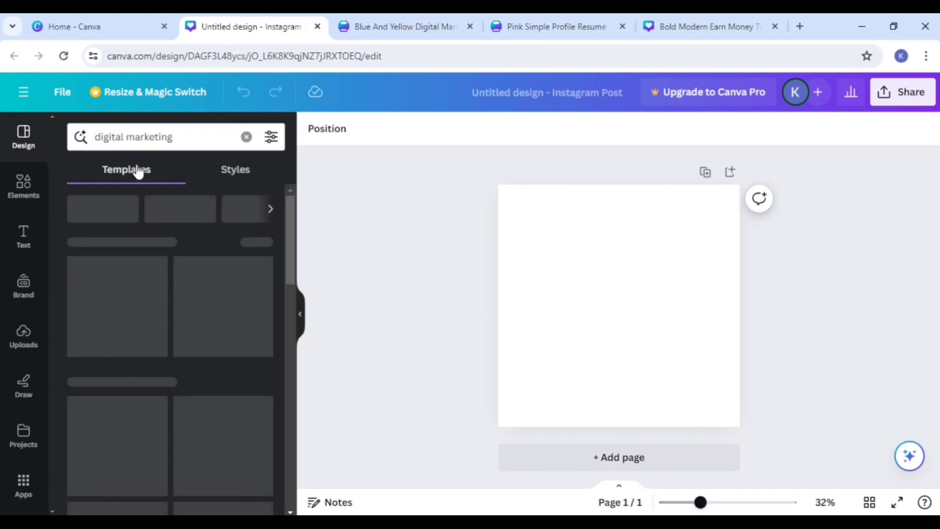
scroll(180, 283, "down", 2)
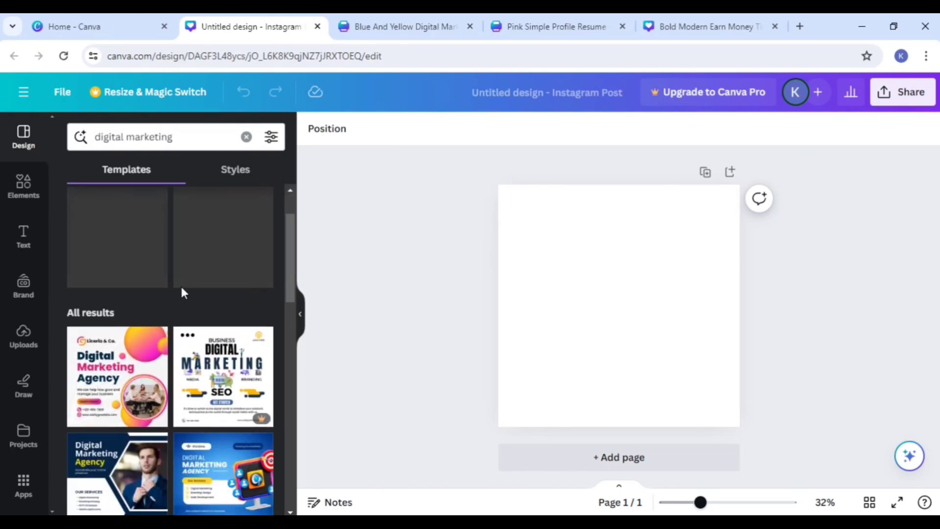
scroll(186, 310, "down", 2)
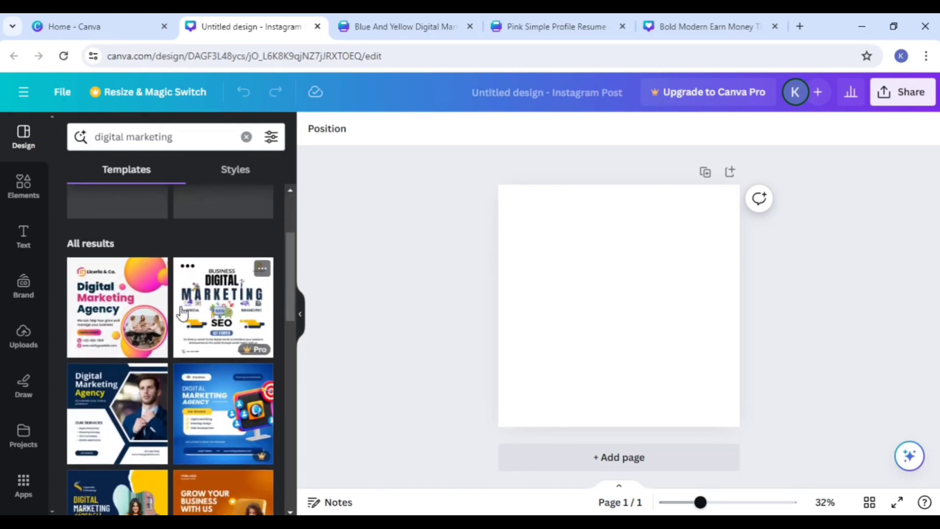
scroll(128, 317, "down", 2)
scroll(124, 317, "up", 2)
left_click(120, 316)
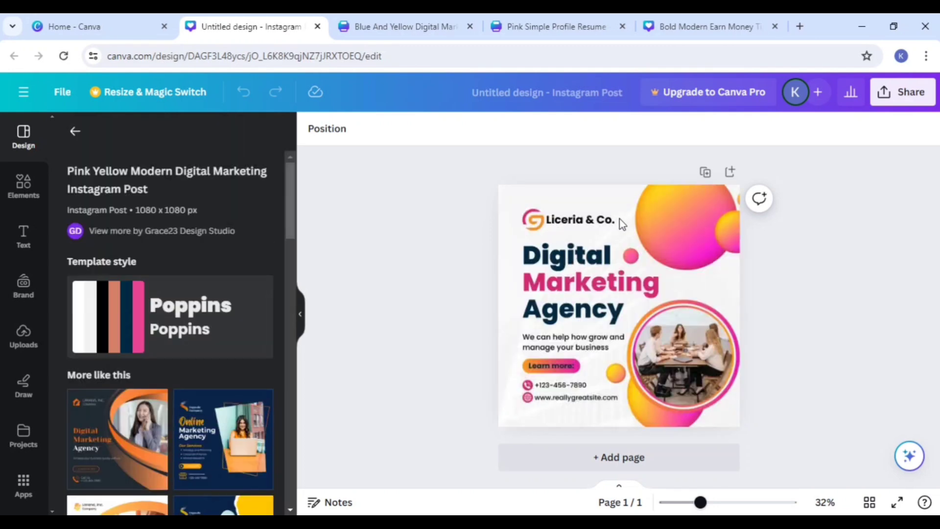
left_click(594, 296)
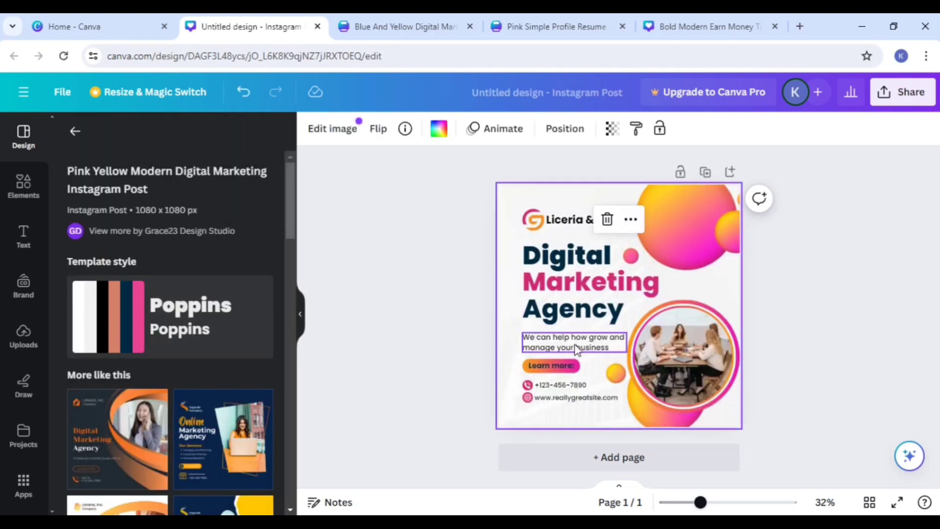
left_click(786, 312)
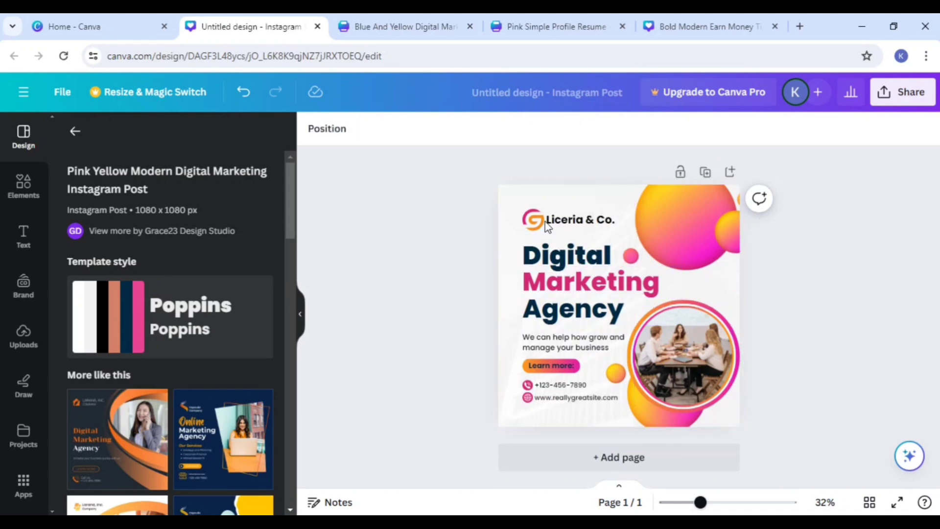
left_click(587, 226)
left_click(582, 221)
key("Delete")
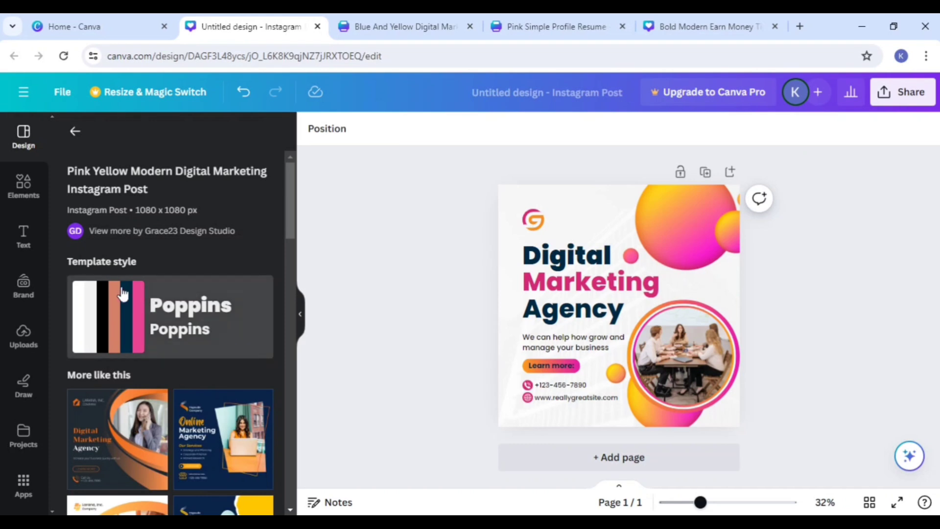
key("ctrl+z")
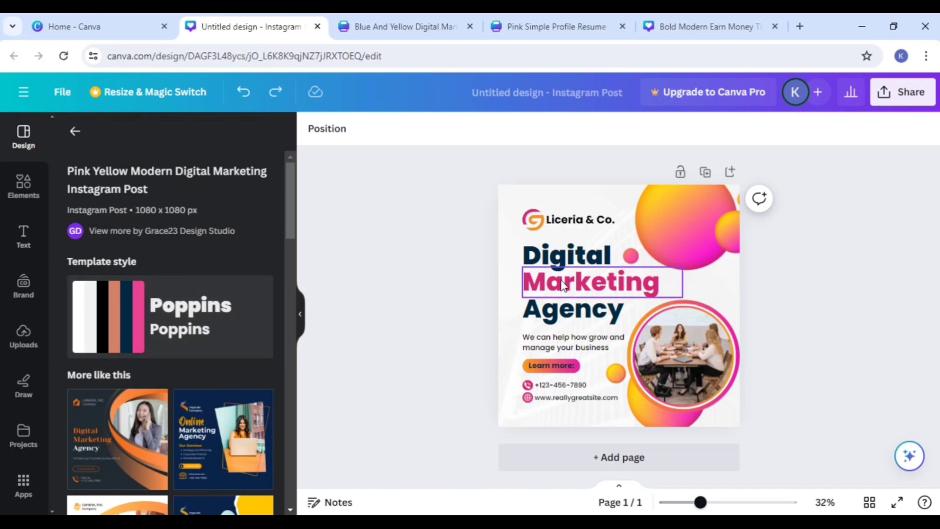
Step: Replace the "Liceria & Co." company name beside the logo with "Digital"
left_click(585, 229)
left_click(586, 229)
left_click(601, 217)
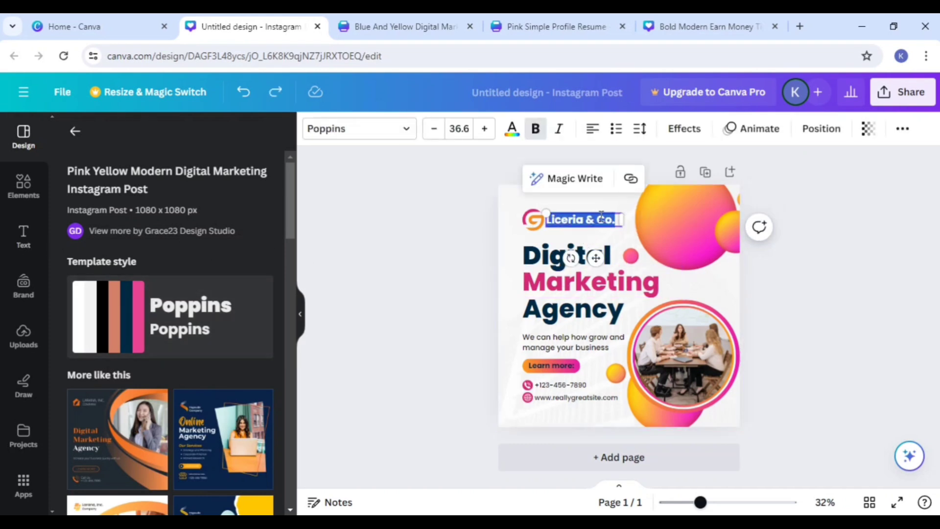
key("BackSpace")
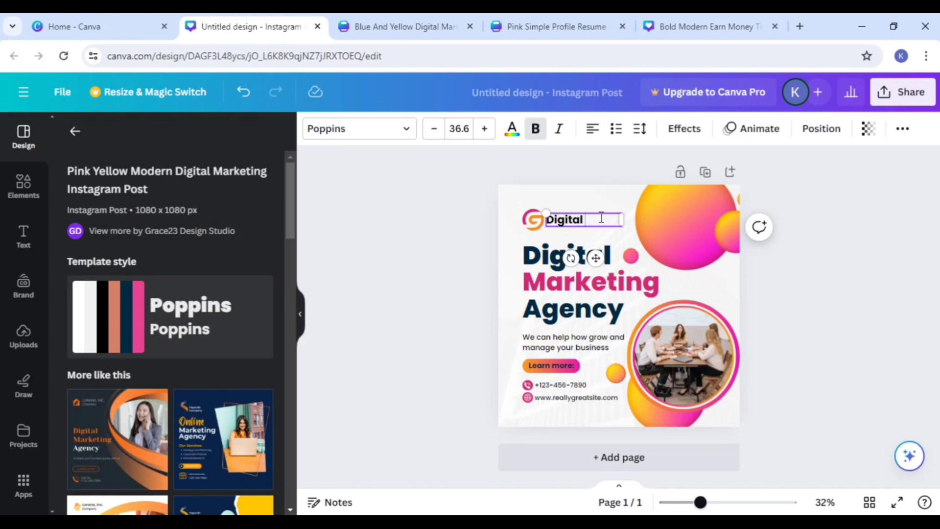
left_click(469, 239)
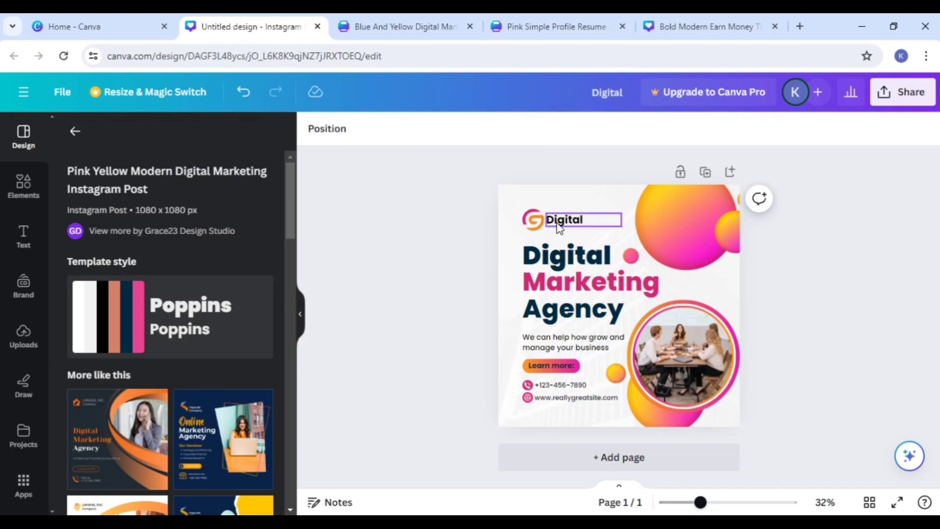
Step: Shift the "Digital" name slightly away from the logo, level with it, and nudge the large gradient circle graphic slightly downward
mouse_move(558, 220)
left_mouse_down()
mouse_move(571, 221)
mouse_move(564, 216)
left_mouse_up()
left_click(685, 234)
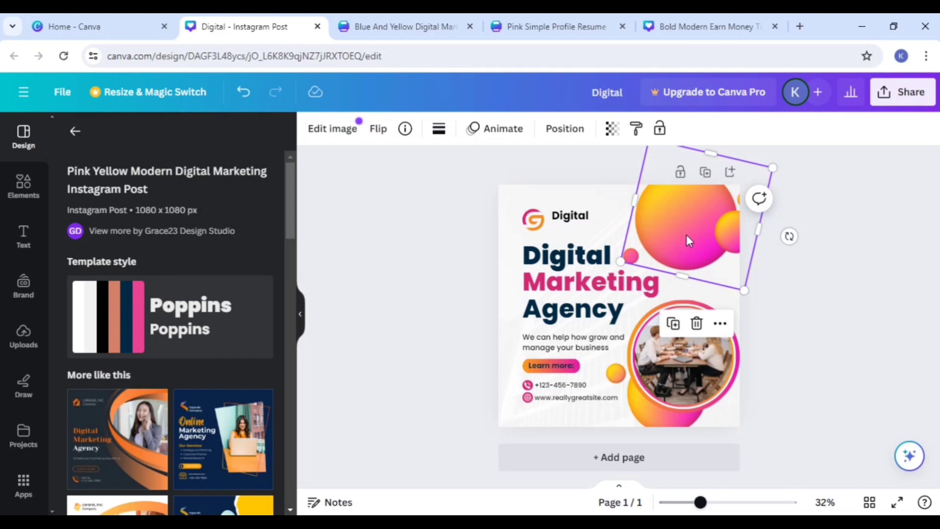
mouse_move(686, 236)
left_mouse_down()
mouse_move(709, 169)
mouse_move(737, 183)
mouse_move(685, 240)
left_mouse_up()
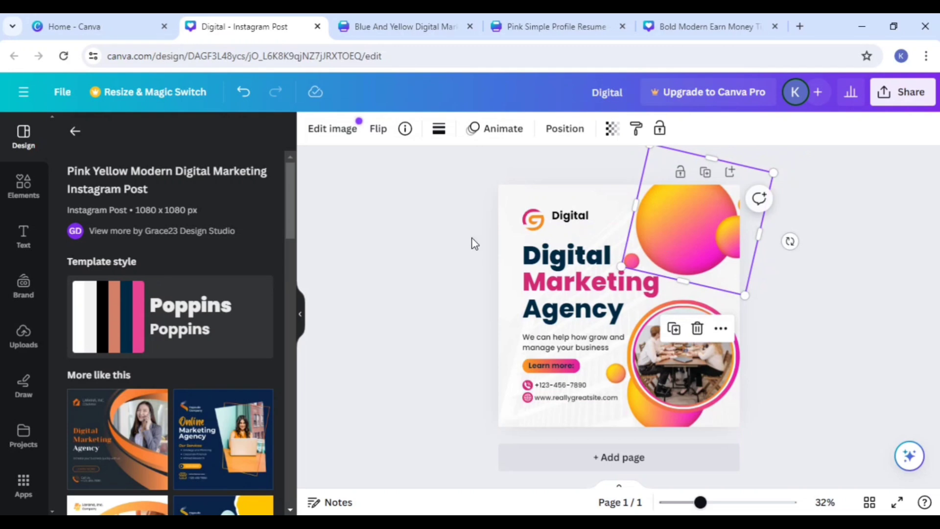
left_click(570, 217)
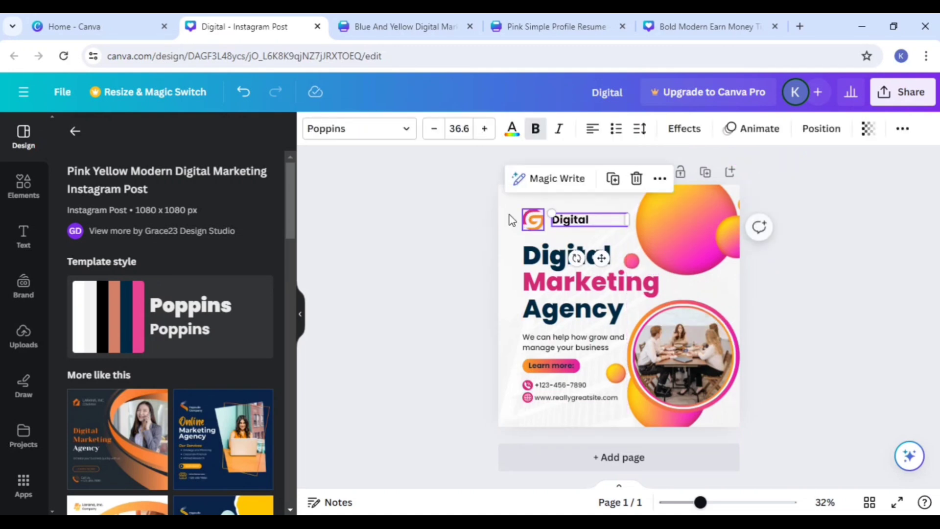
left_click(448, 221)
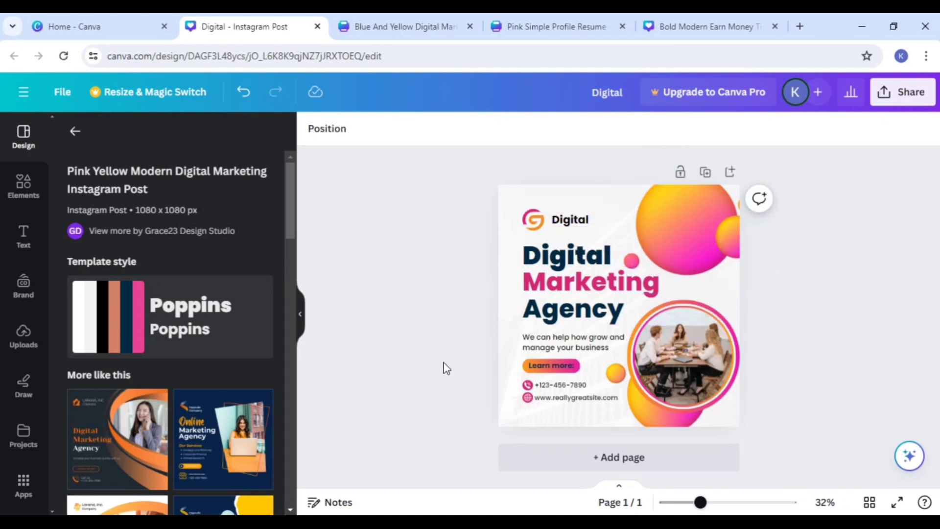
Step: Add a second page and apply the Teal Modern Online Business Webinar Instagram Post template to it
left_click(556, 457)
scroll(237, 329, "down", 5)
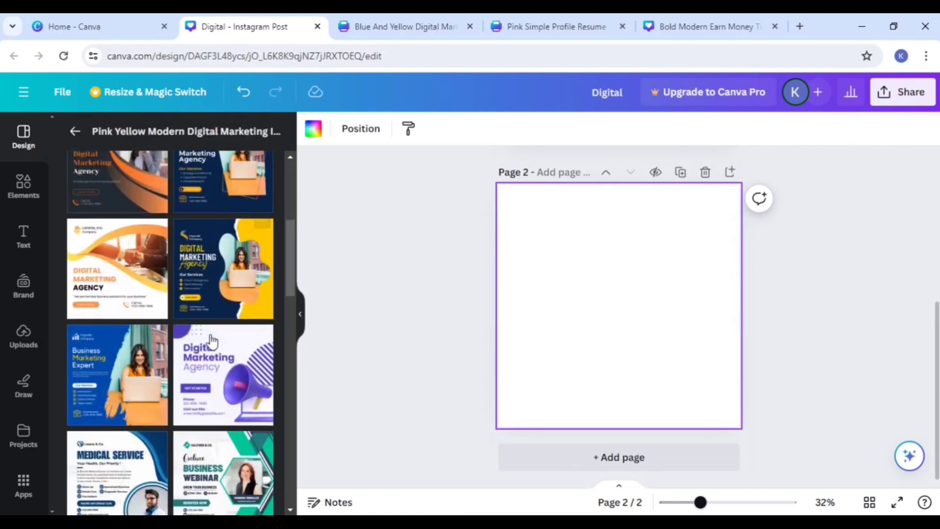
scroll(205, 280, "down", 2)
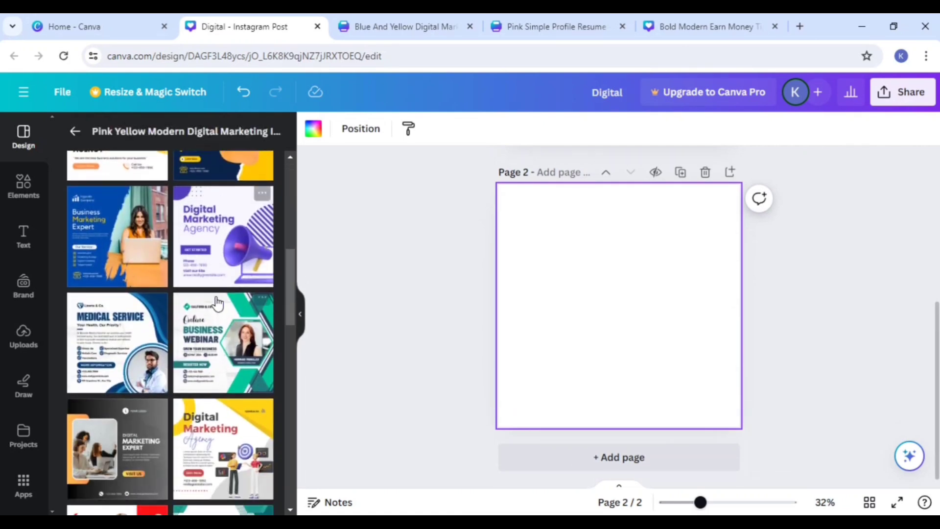
scroll(218, 305, "down", 2)
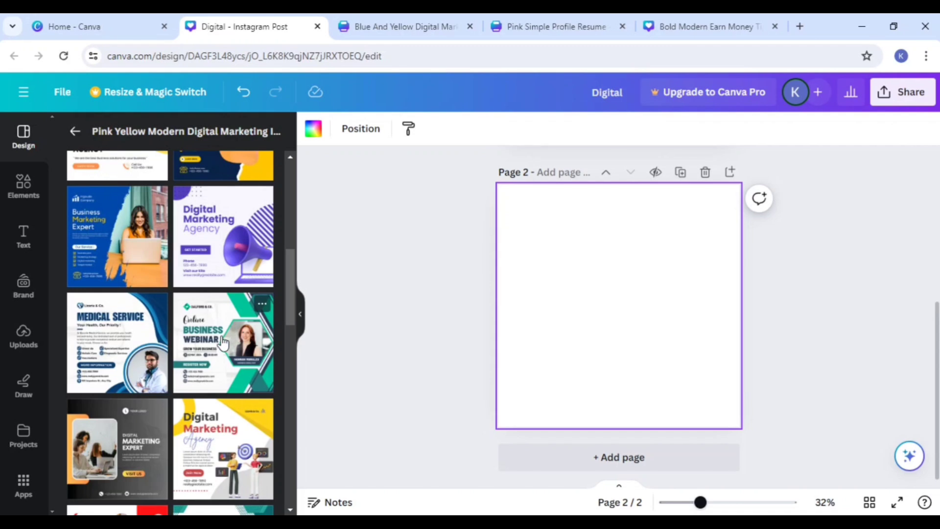
left_click(223, 341)
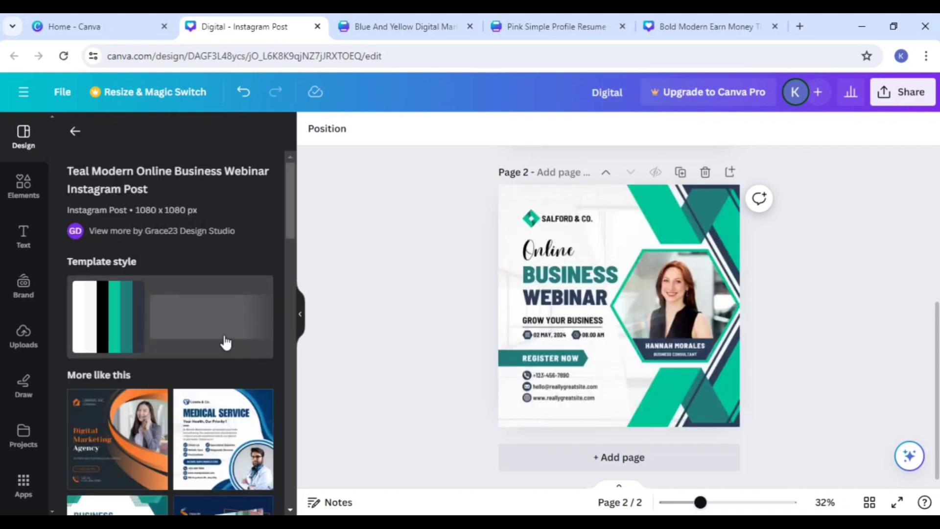
left_click(583, 275)
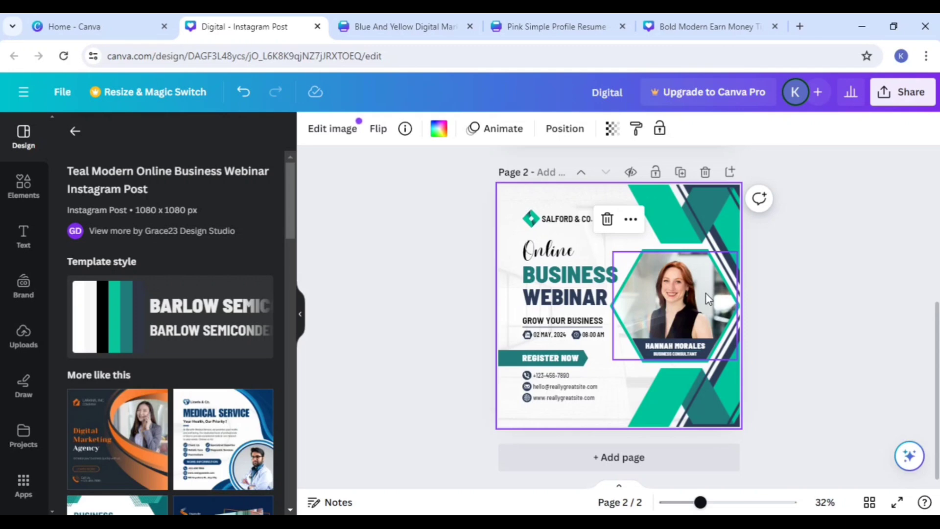
Step: Add a blank third page below the business webinar page
left_click(231, 371)
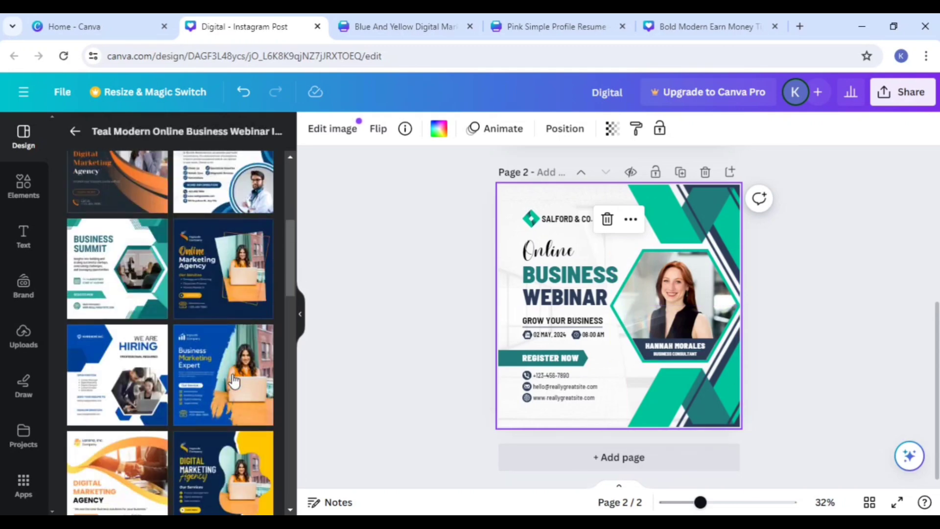
left_click(615, 430)
left_click(612, 458)
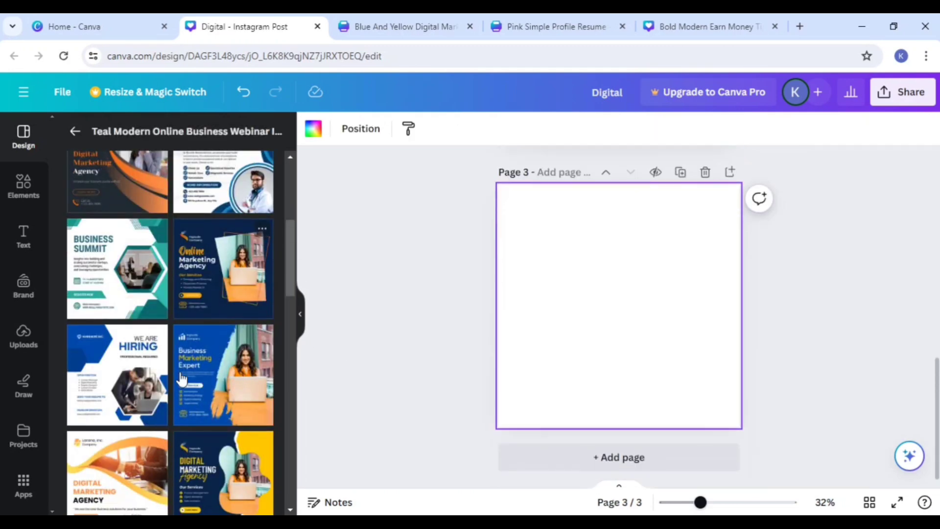
Step: Leave the templates similar to the business webinar design and search the templates for "woman"
scroll(188, 375, "down", 6)
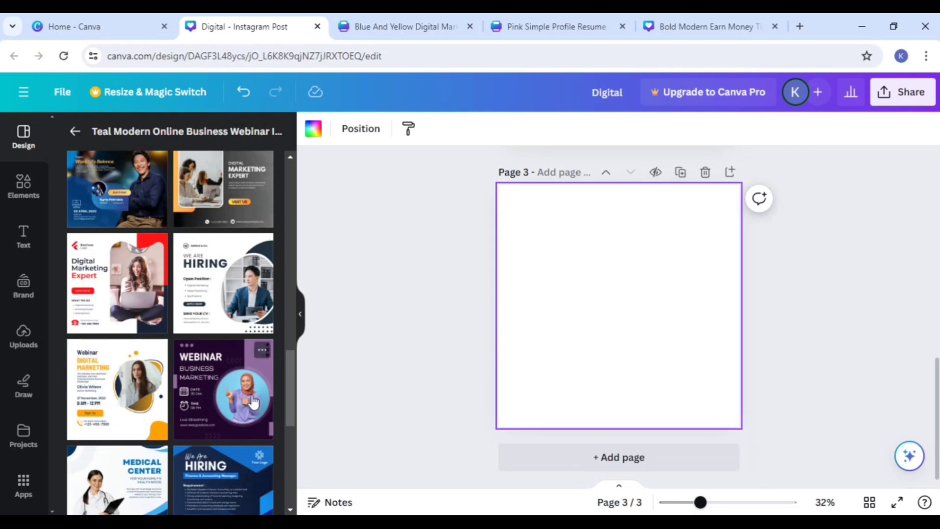
scroll(235, 405, "down", 3)
scroll(205, 383, "down", 3)
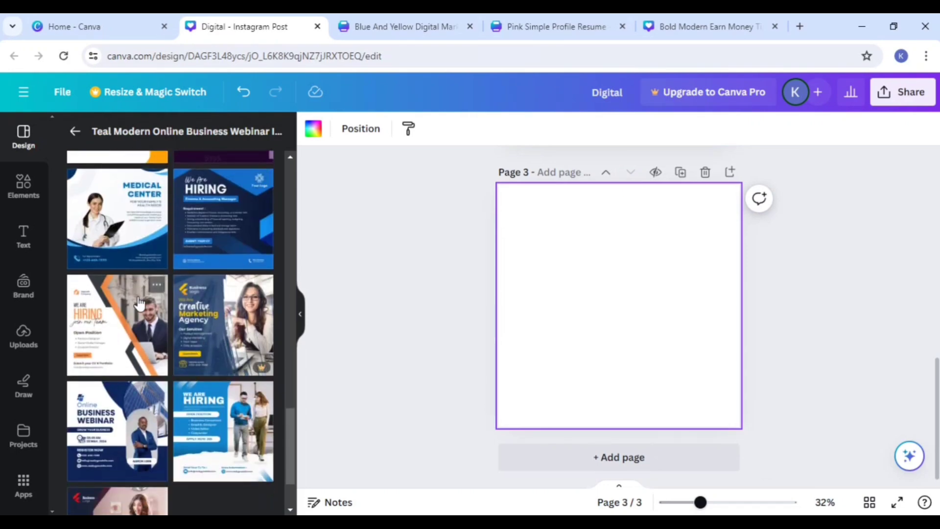
scroll(203, 408, "down", 2)
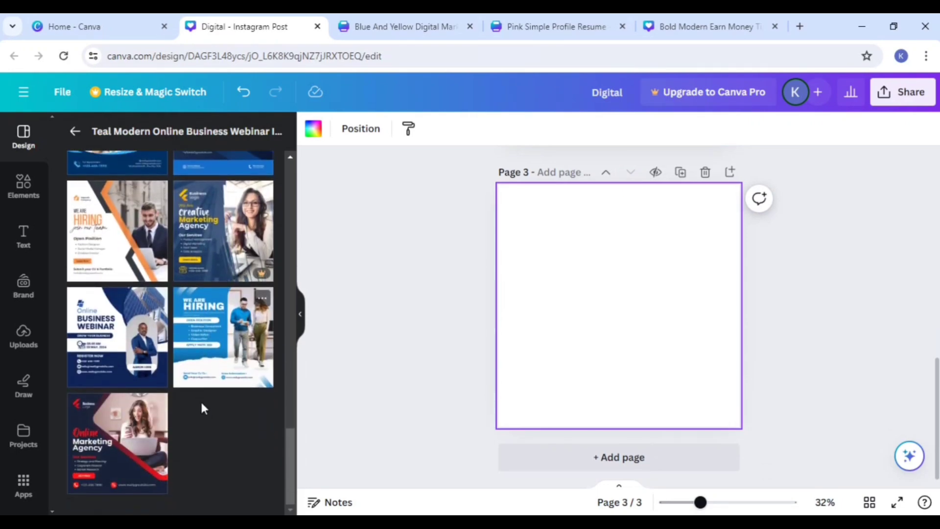
scroll(201, 399, "up", 10)
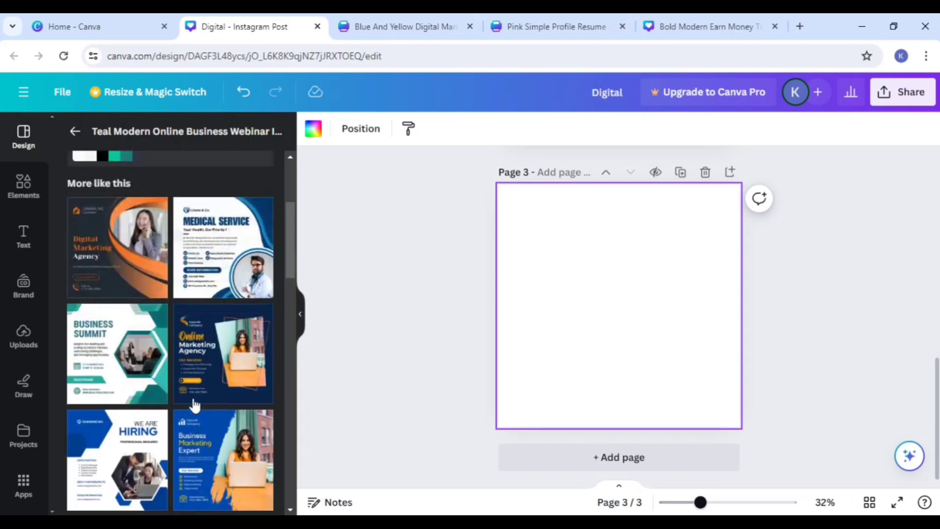
left_click(74, 134)
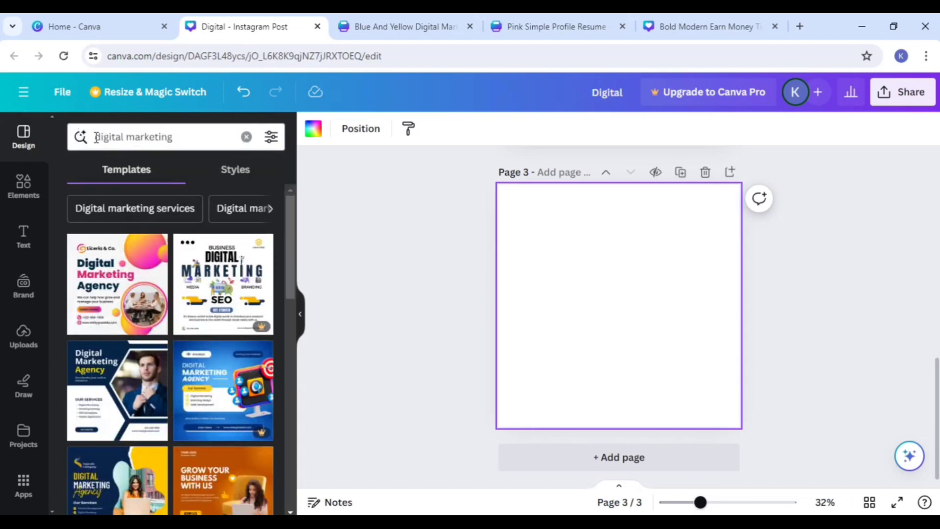
left_click(173, 138)
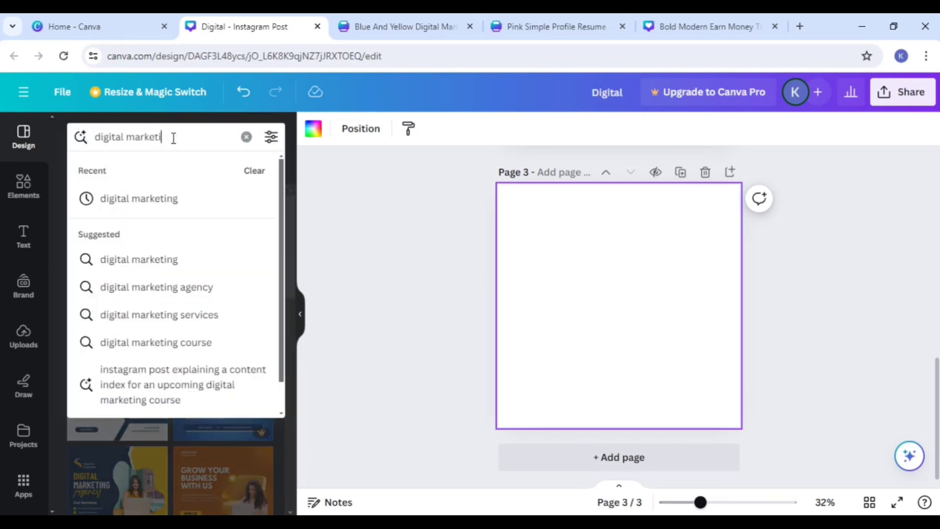
key("BackSpace")
key("BackSpace")
key("BackSpace")
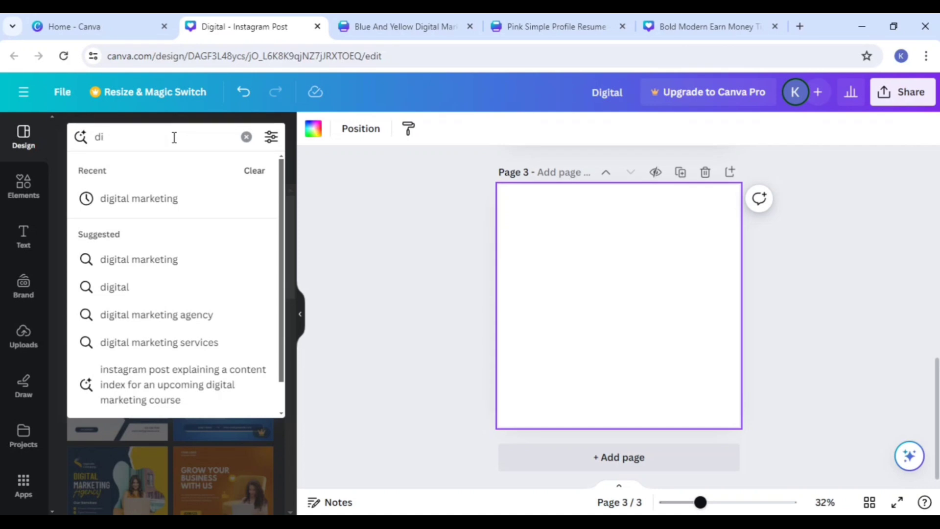
key("BackSpace")
key("BackSpace")
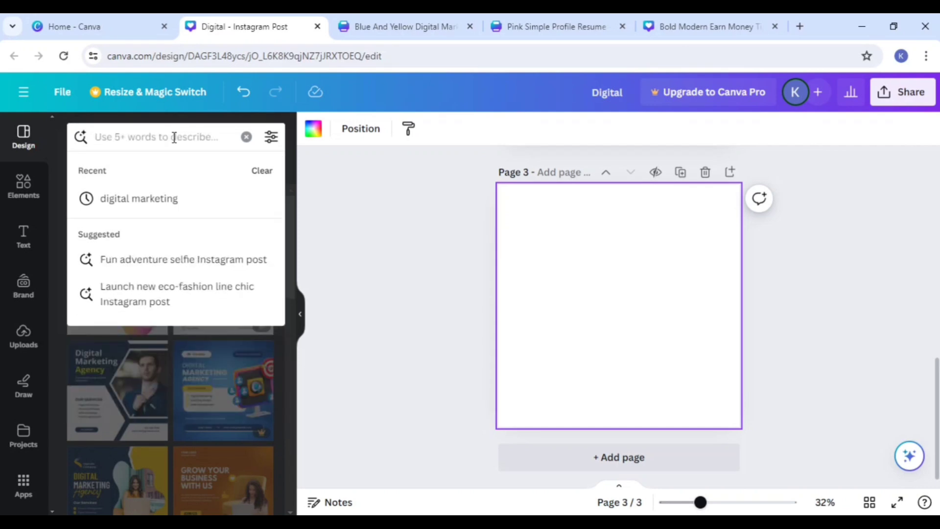
type("woman")
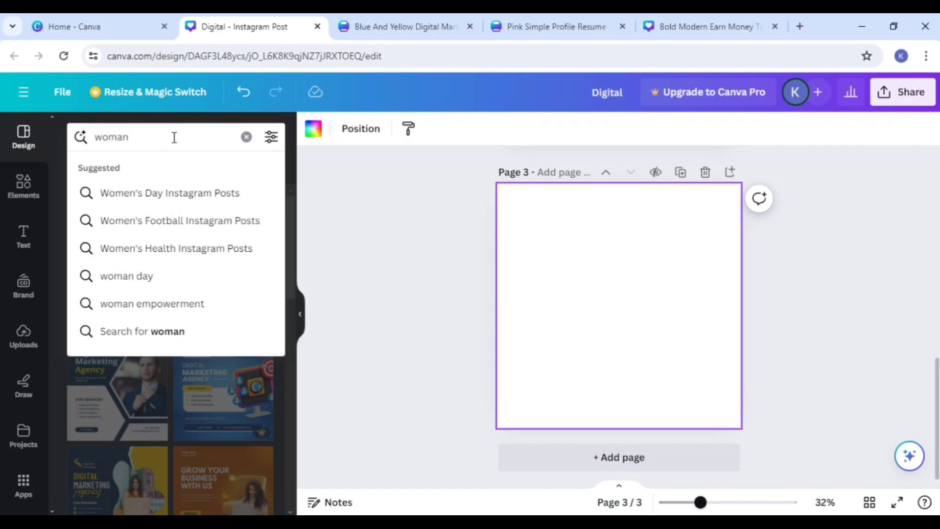
key("Return")
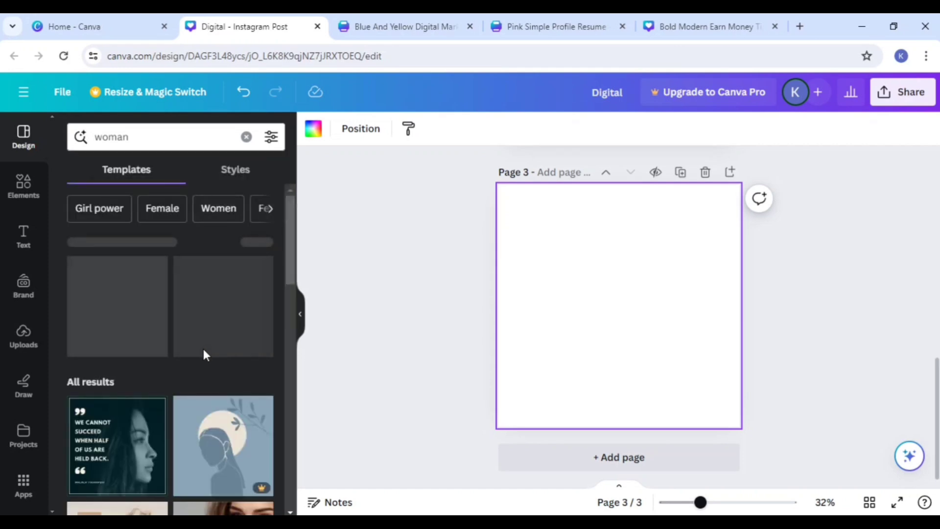
Step: Look through the woman templates and switch the search to the suggested "Women's Day Instagram Posts"
scroll(204, 349, "down", 5)
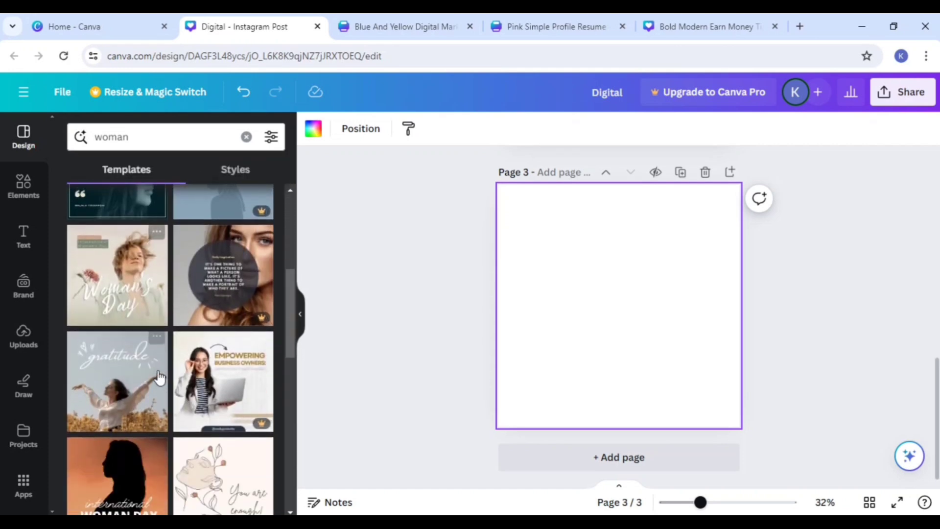
scroll(159, 377, "down", 8)
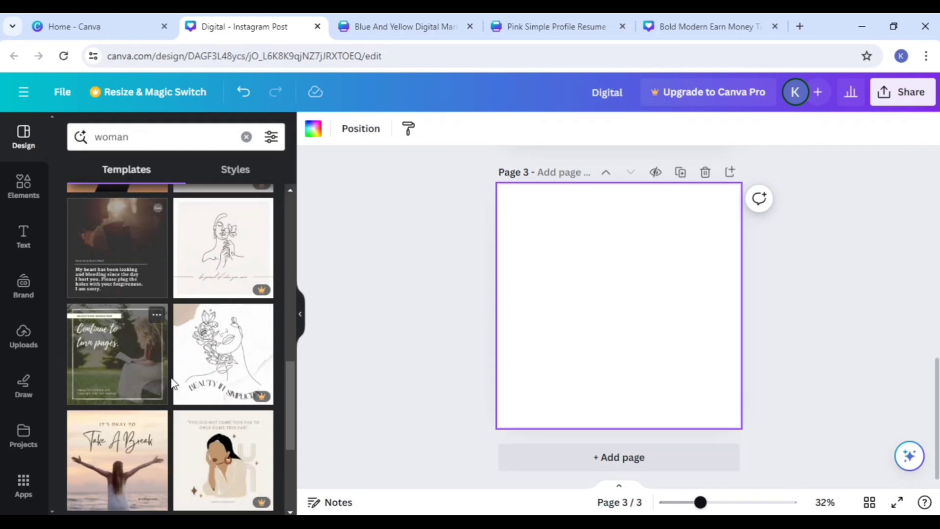
scroll(173, 381, "down", 3)
scroll(181, 374, "down", 3)
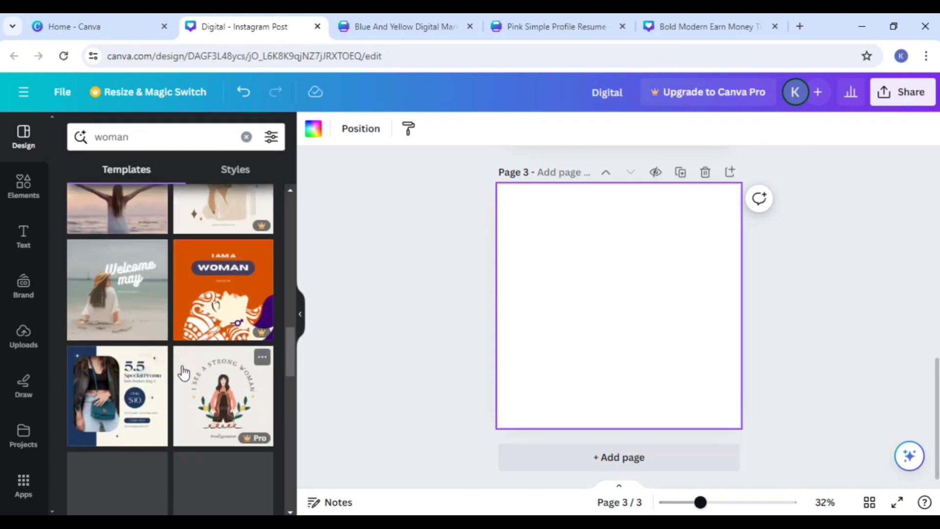
scroll(181, 288, "down", 4)
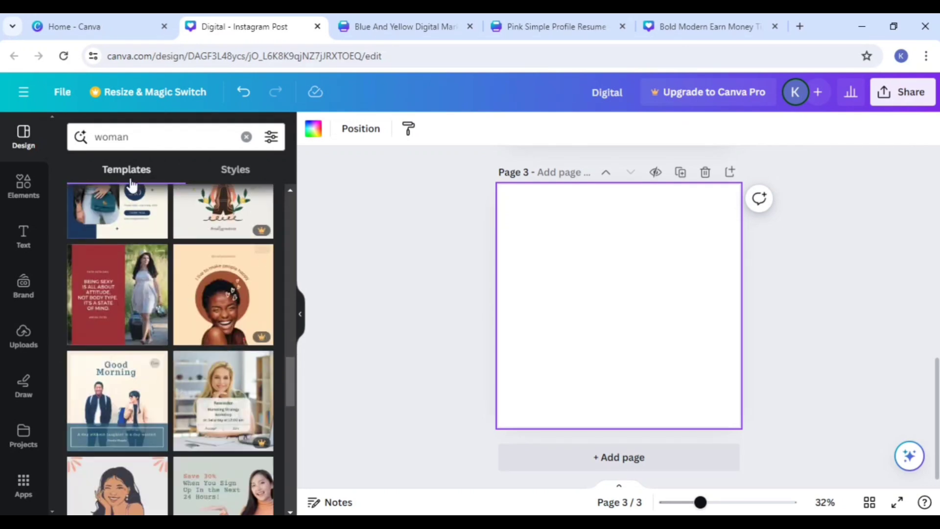
left_click(98, 137)
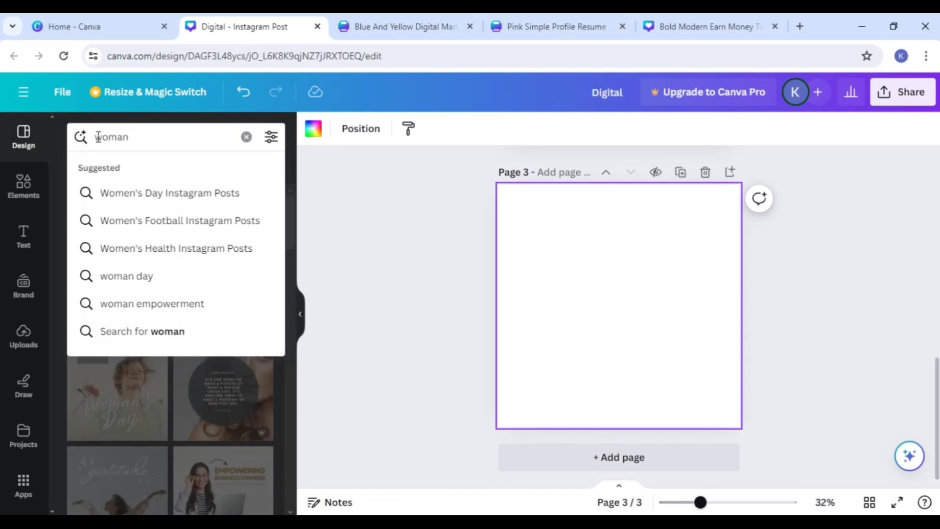
left_click(156, 193)
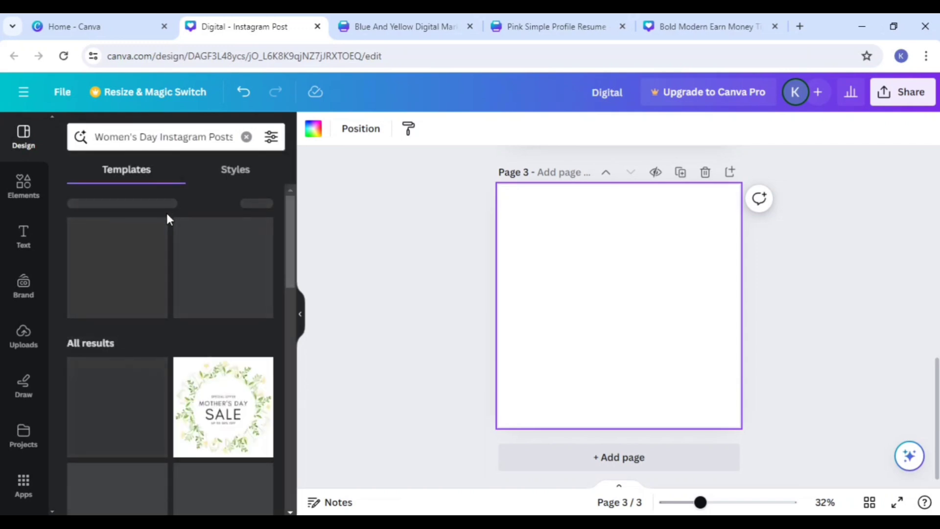
Step: Apply the Blue Illustrative Simple 8 March International Womens Day Instagram Post template to page 3
scroll(196, 220, "down", 4)
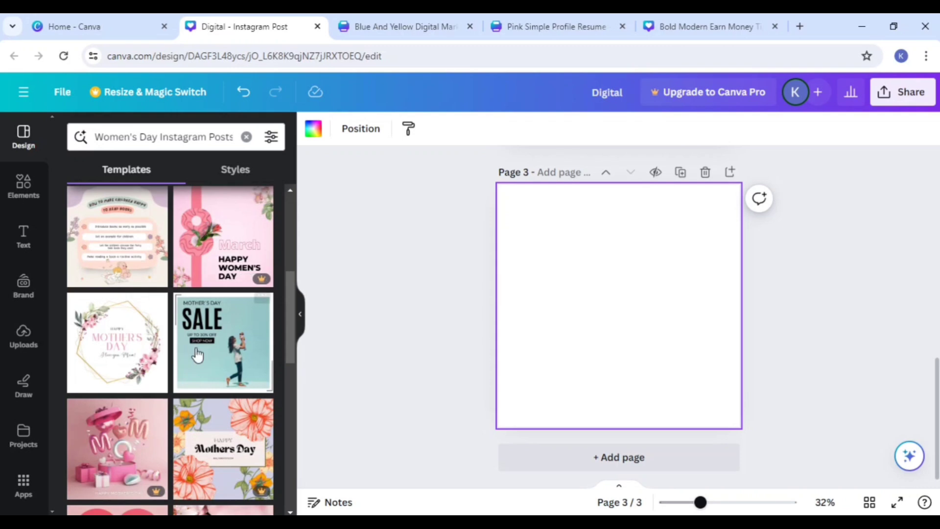
scroll(218, 402, "down", 3)
scroll(220, 416, "down", 4)
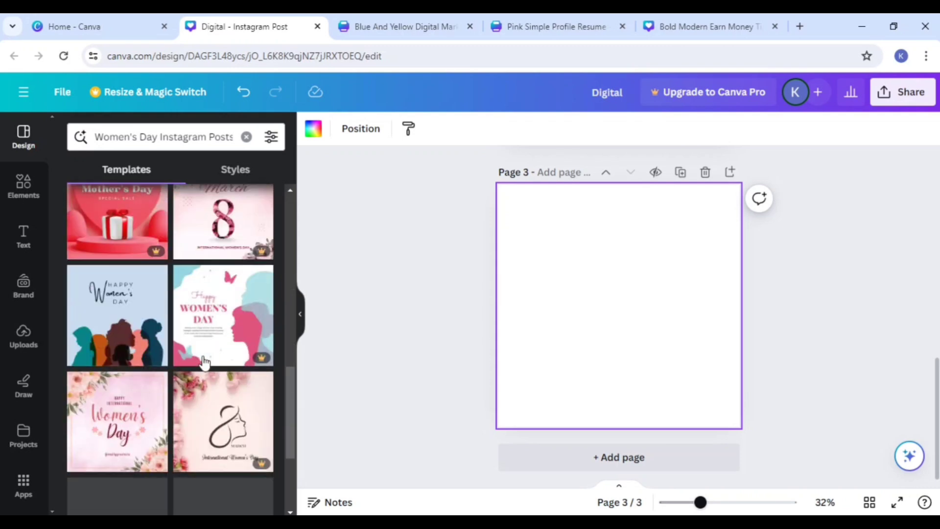
left_click(128, 337)
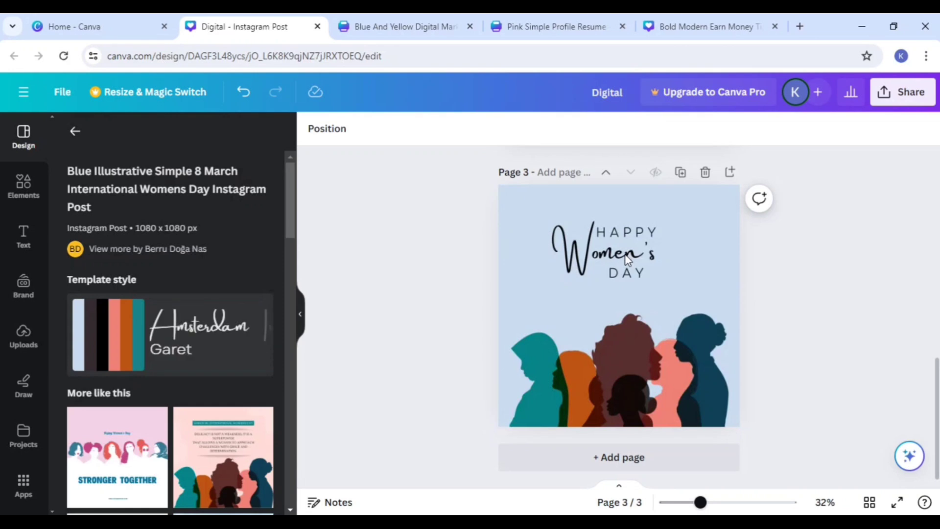
Step: Add a heading reading "digtal" to page 3 and place it in the page's lower-left corner
left_click(673, 269)
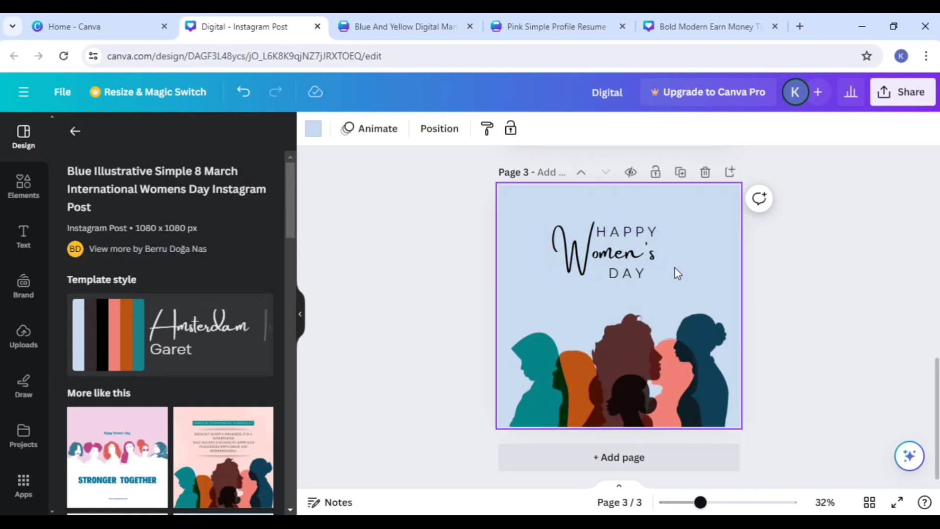
left_click(25, 236)
left_click(126, 282)
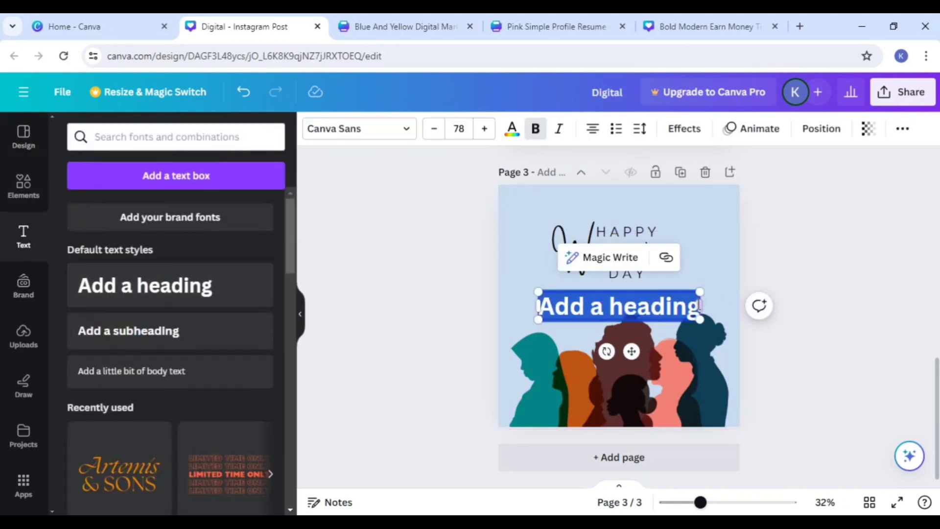
type("digtal")
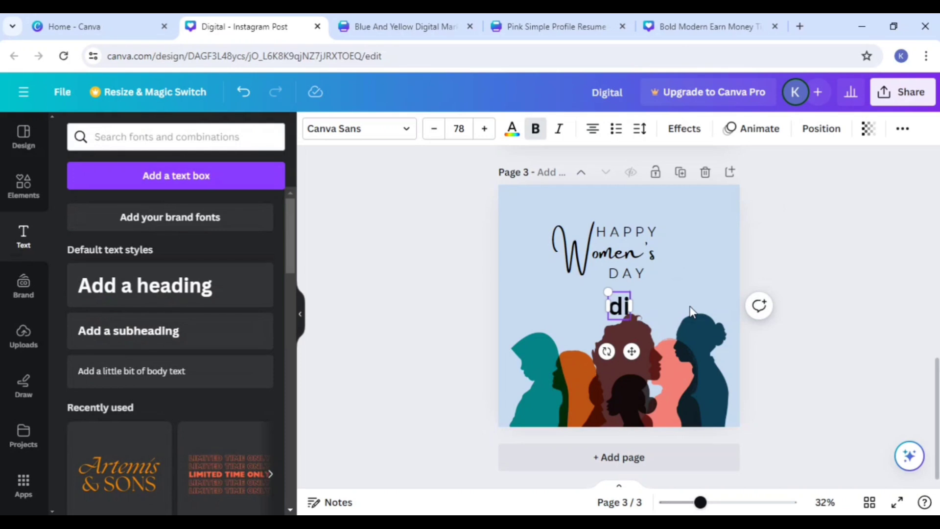
left_click(832, 311)
left_click_drag(606, 313, 531, 415)
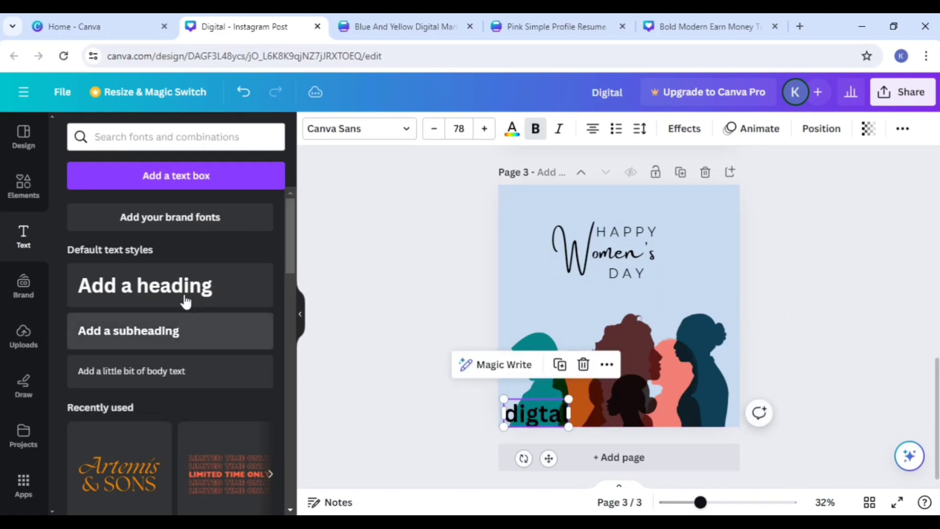
Step: Return to the templates similar to the Women's Day design and add a fourth page below page 3
left_click(23, 139)
scroll(147, 342, "down", 10)
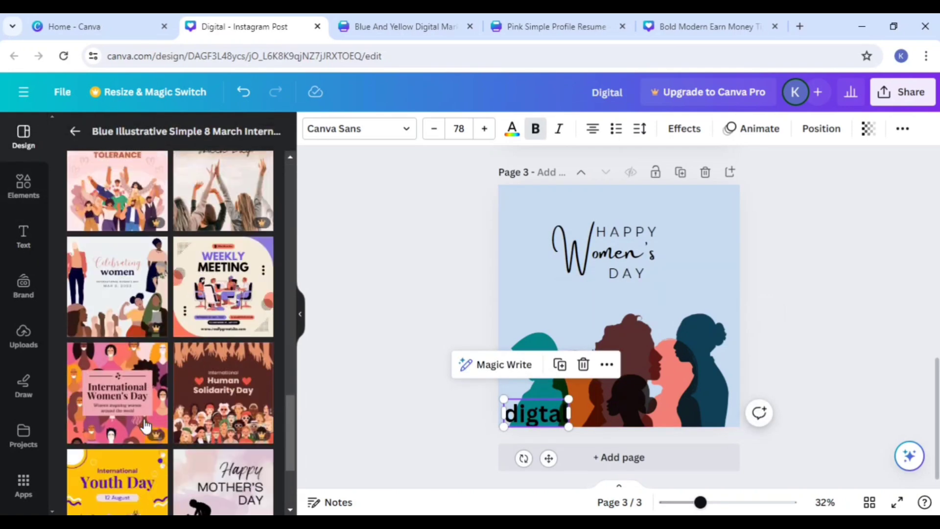
scroll(145, 425, "up", 3)
left_click(593, 468)
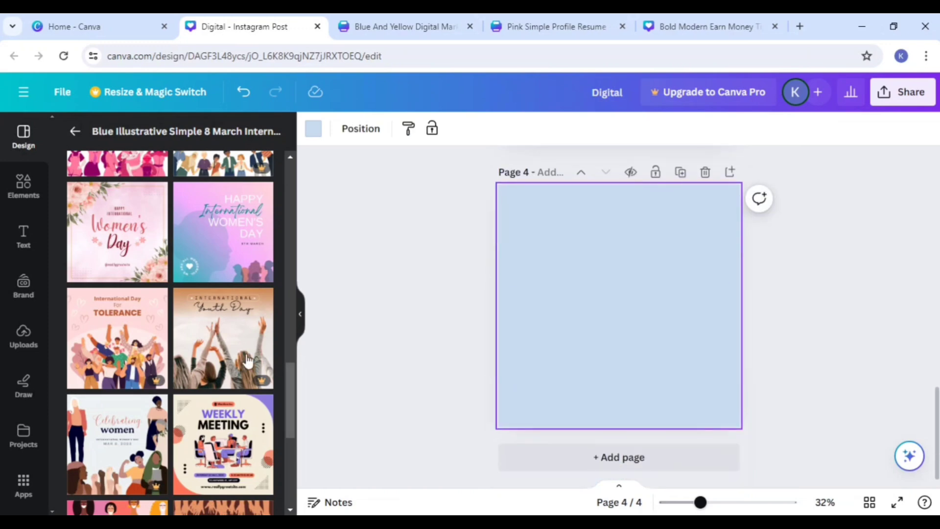
Step: Try to apply the International Day For Tolerance and International Friendship Day templates to page 4, dismissing each upgrade offer
left_click(120, 350)
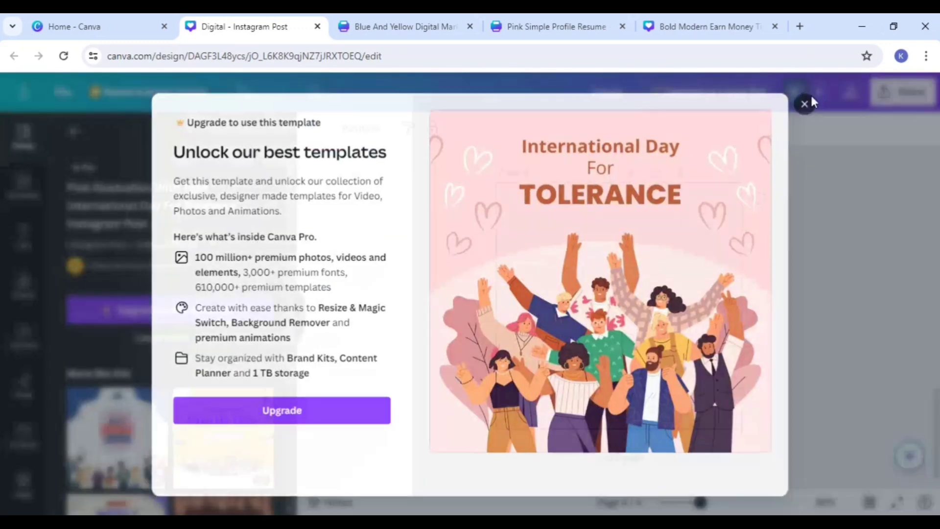
left_click(804, 104)
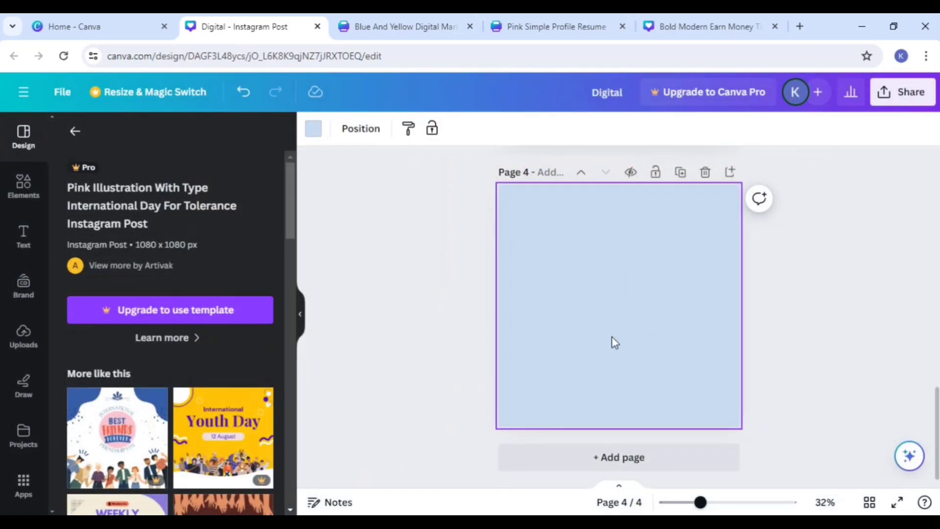
left_click(130, 451)
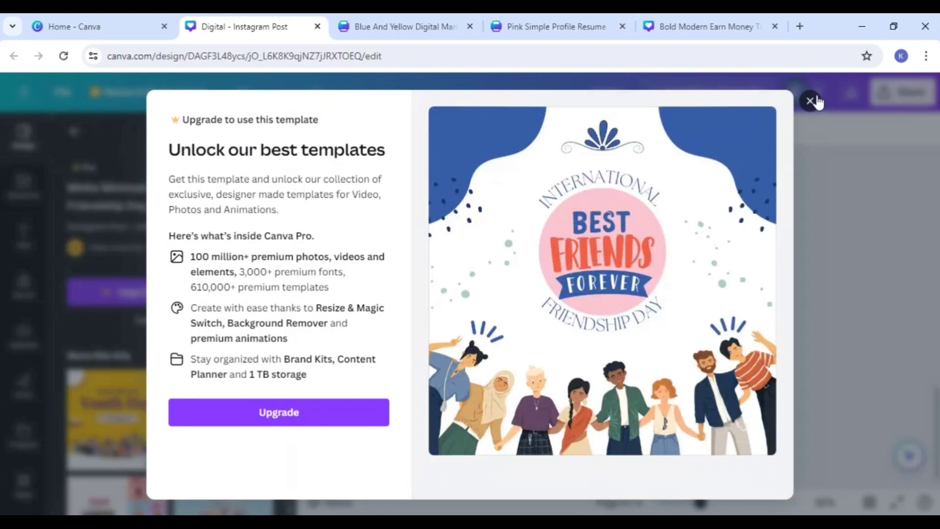
left_click(810, 102)
Step: Try to apply the White Minimalist International Women's Day Instagram Post template to page 4, dismiss the upgrade offer and browse its similar templates
scroll(219, 453, "down", 10)
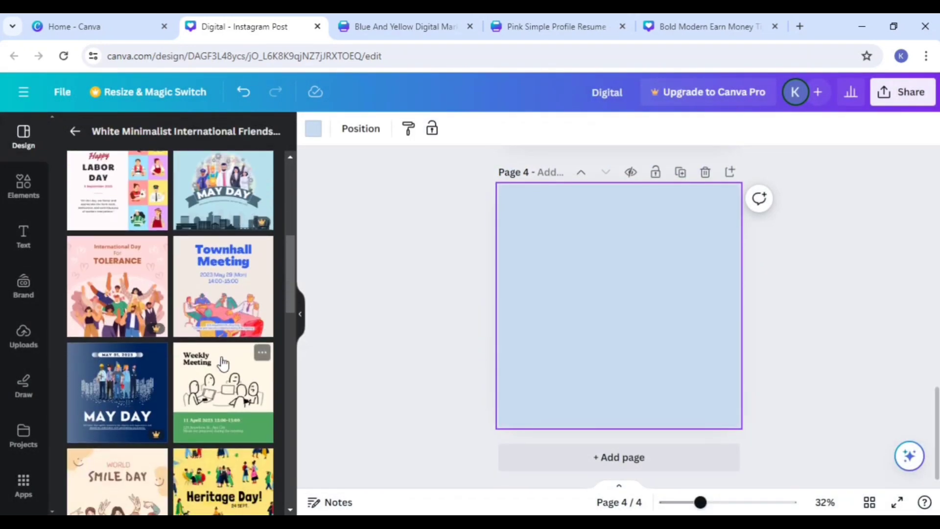
scroll(222, 391, "down", 3)
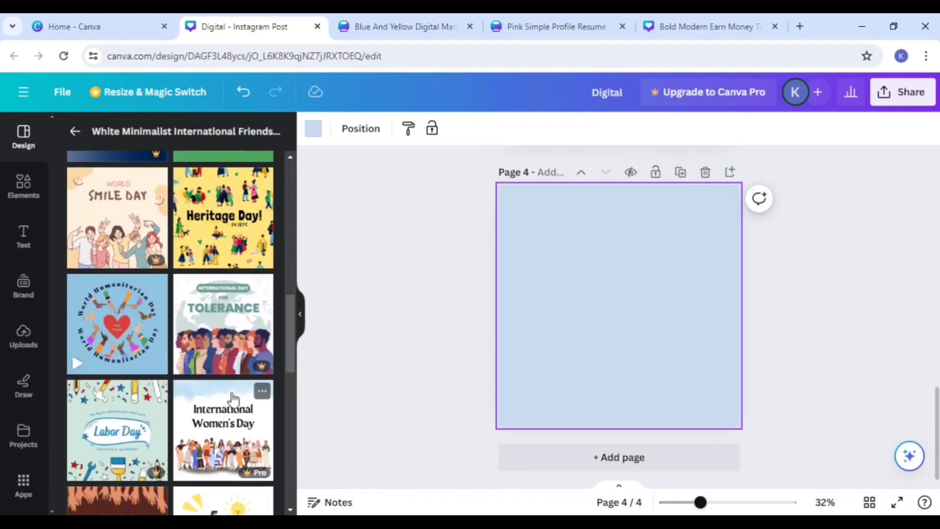
scroll(224, 436, "down", 3)
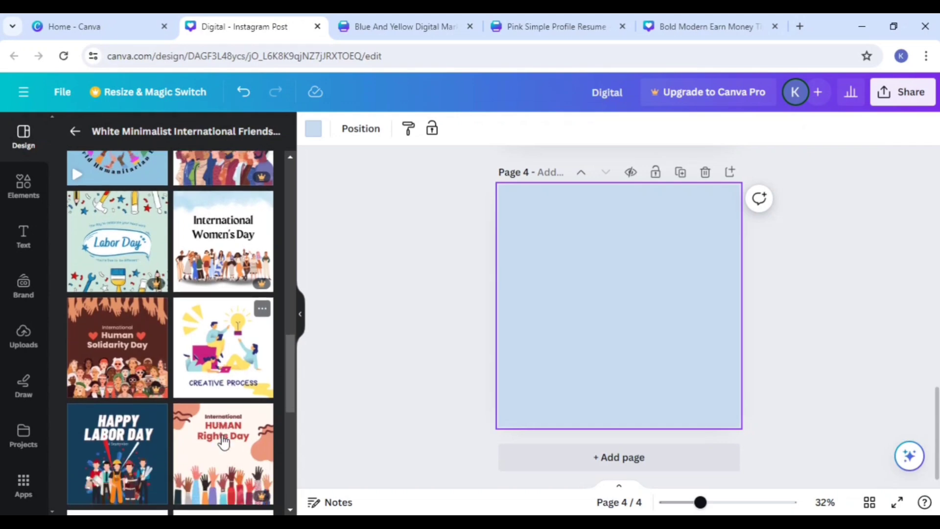
scroll(224, 442, "down", 2)
scroll(185, 463, "down", 3)
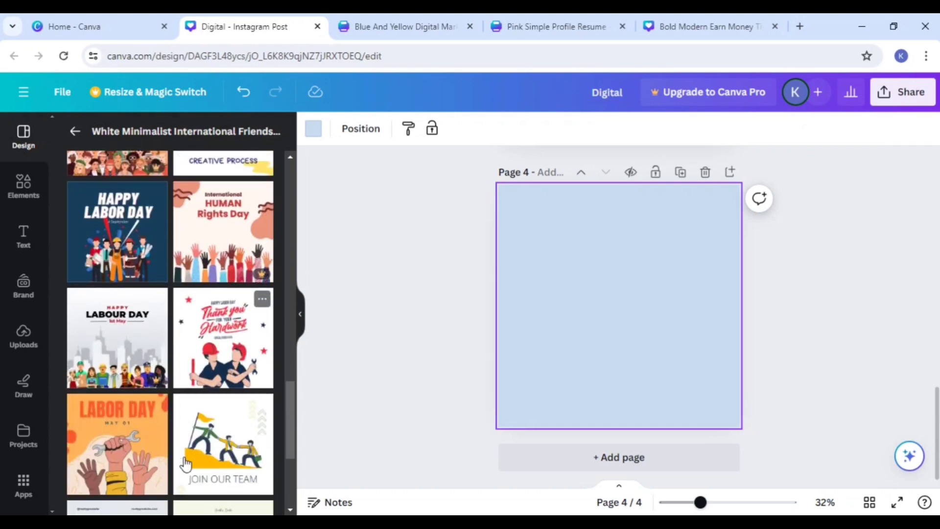
scroll(216, 387, "down", 1)
scroll(216, 386, "down", 4)
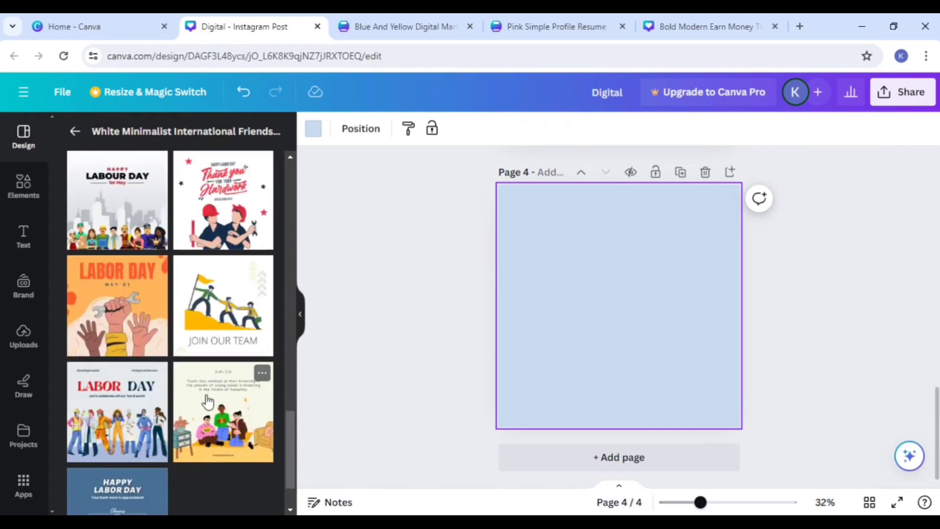
scroll(204, 395, "up", 7)
scroll(204, 407, "up", 3)
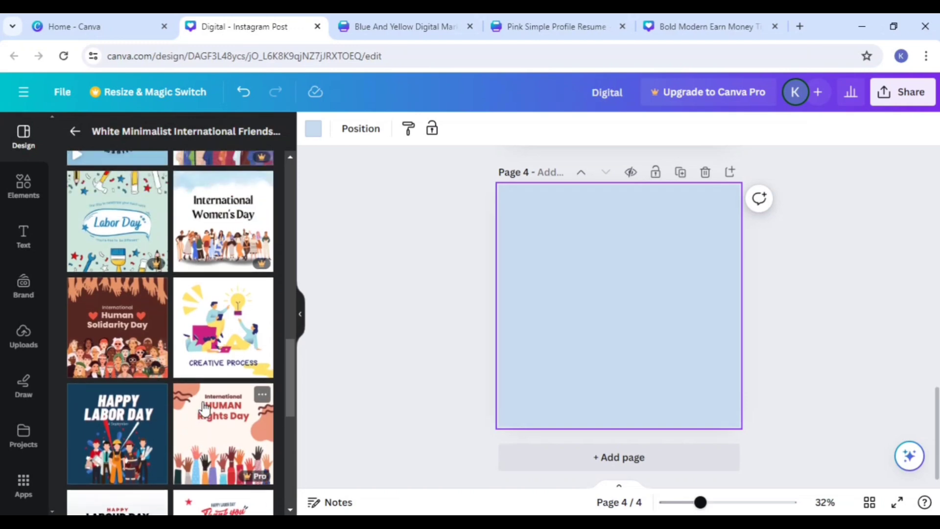
left_click(201, 354)
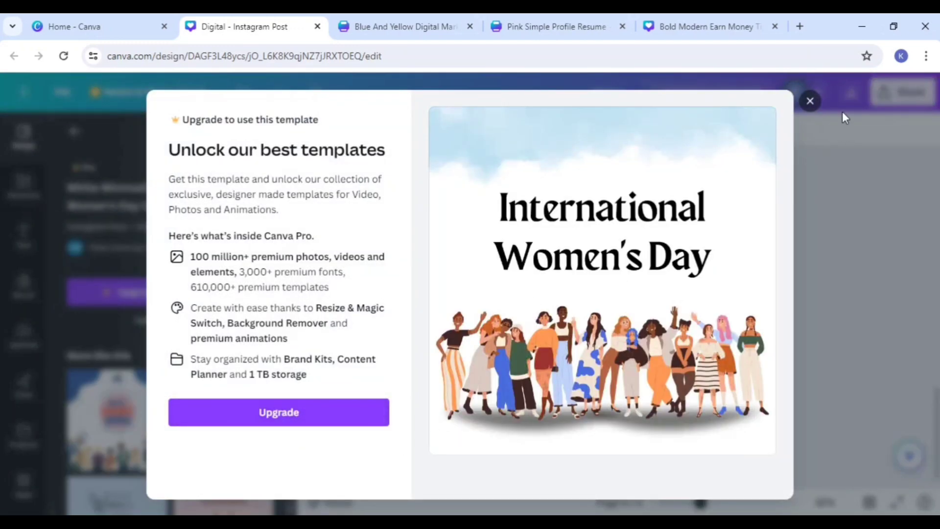
left_click(810, 102)
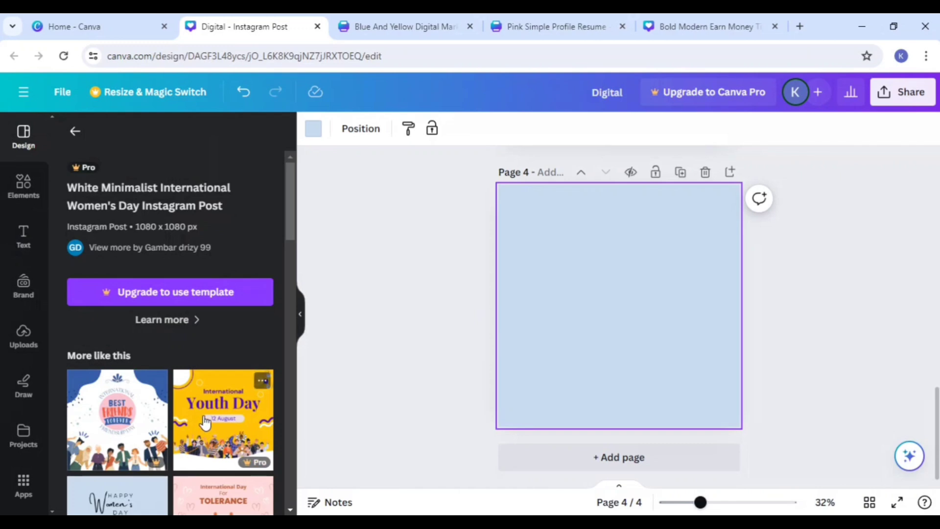
scroll(218, 421, "down", 3)
scroll(252, 407, "down", 2)
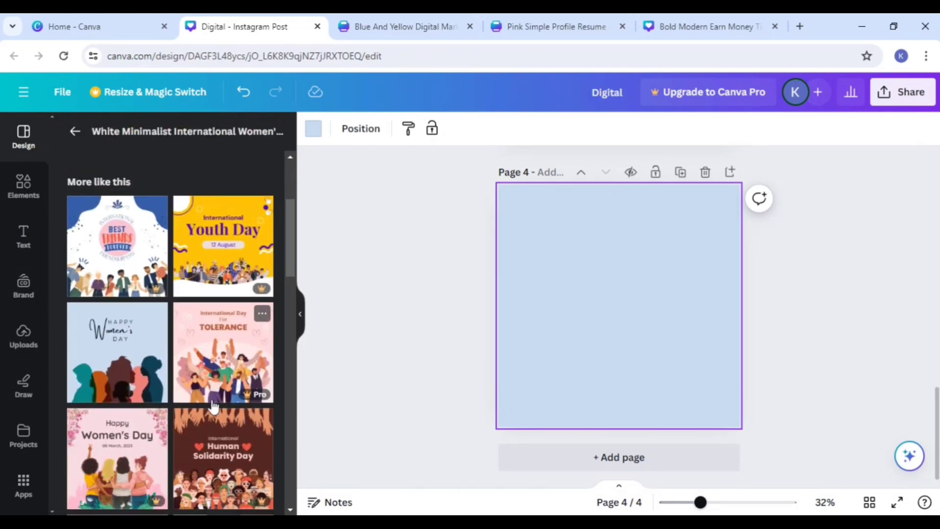
scroll(186, 313, "up", 5)
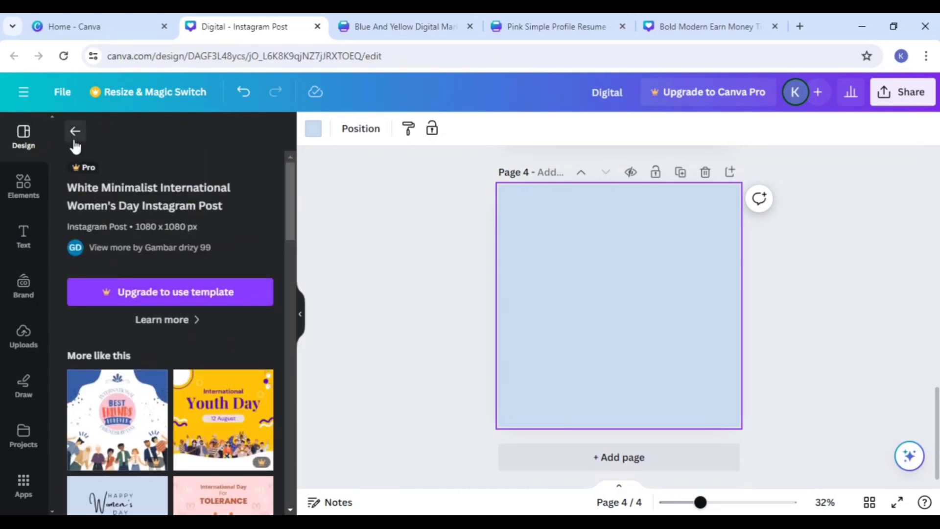
Step: Return to the template search and replace the Women's Day query with a T-shirt search entered as "tshiet"
left_click(75, 132)
left_click(206, 138)
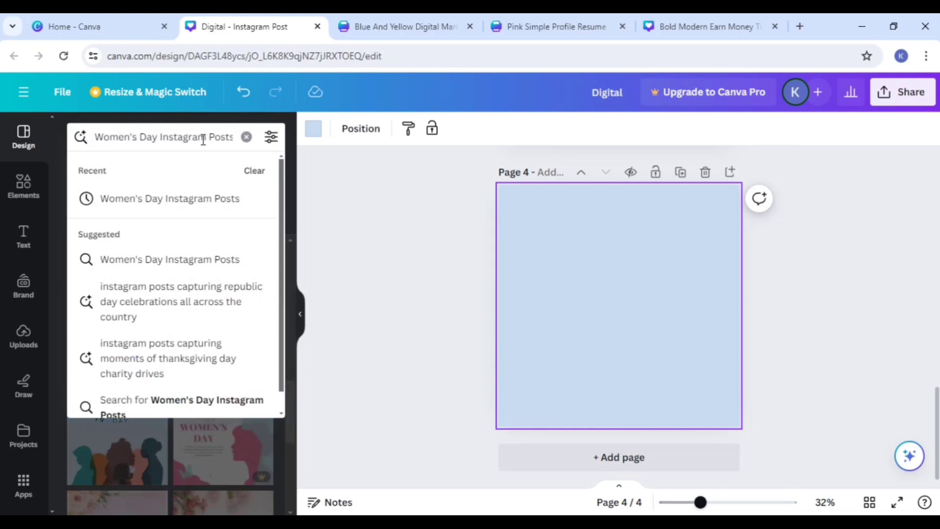
triple_click(202, 143)
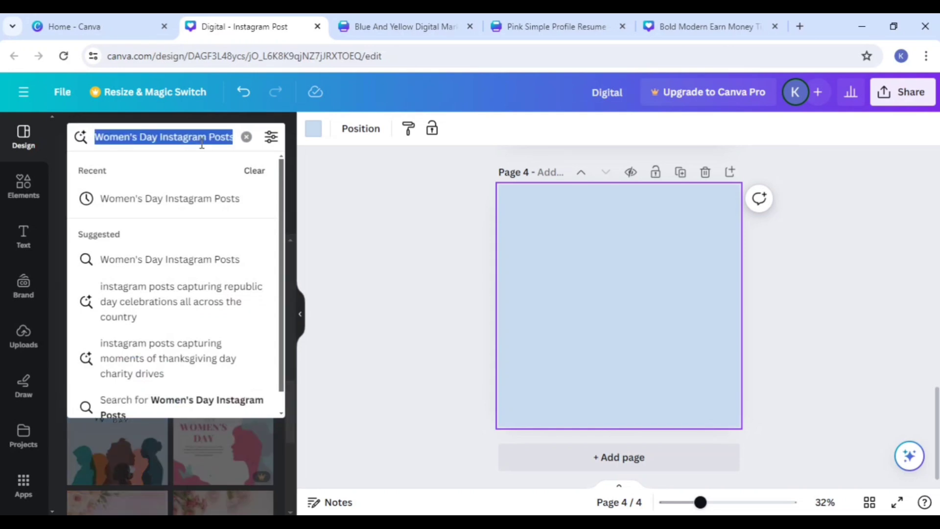
key("BackSpace")
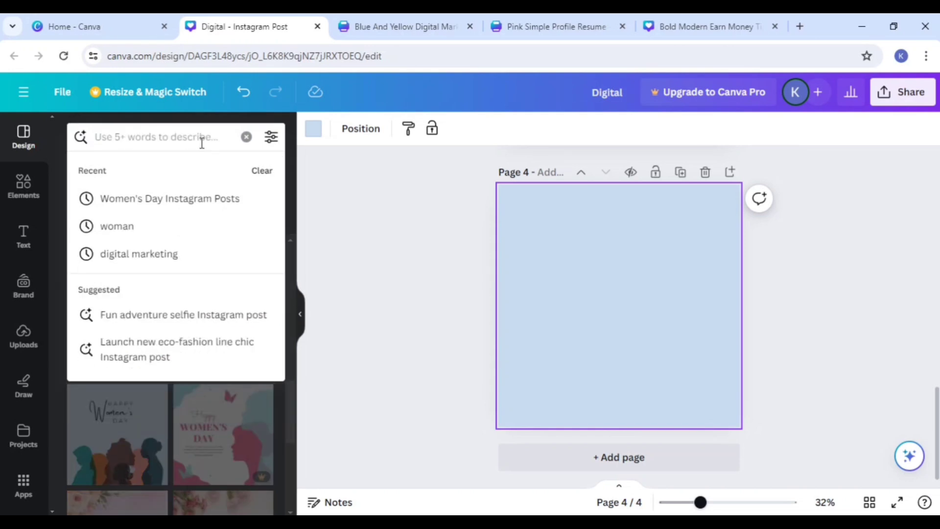
type("tsh")
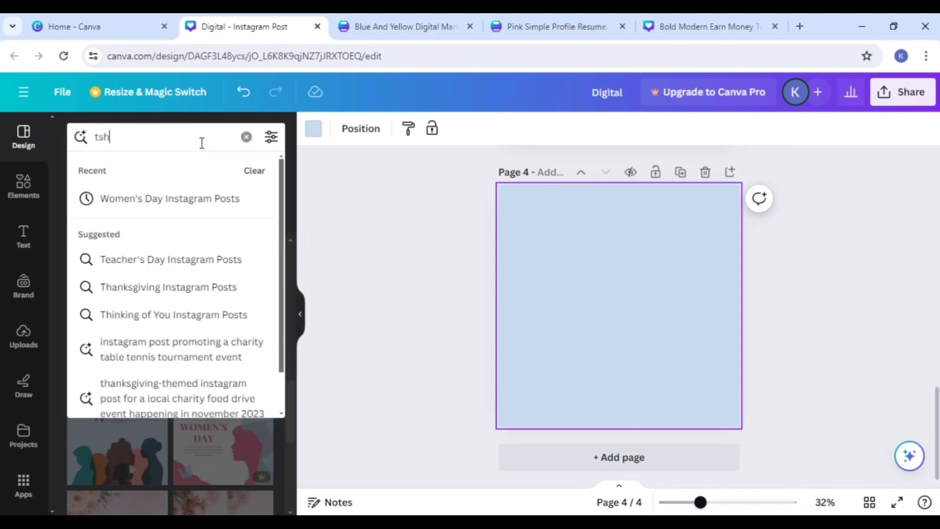
type("i")
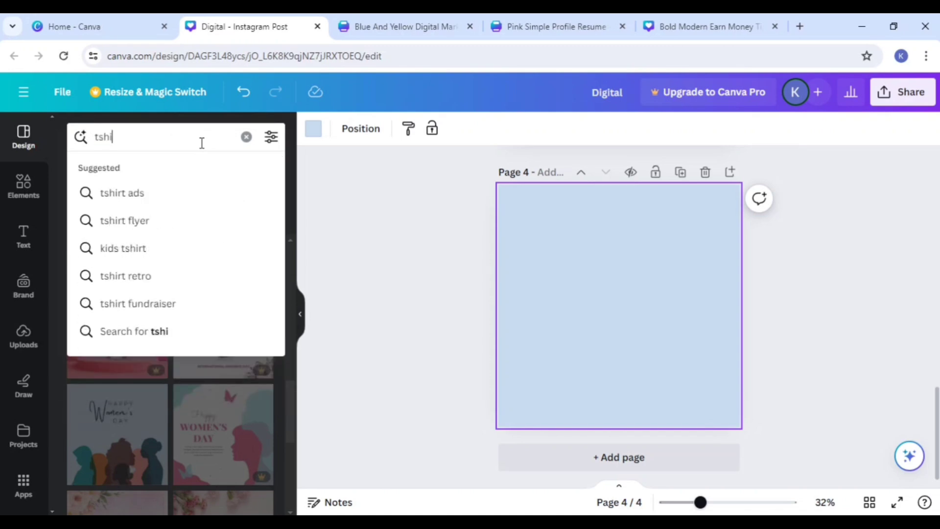
type("et")
key("Return")
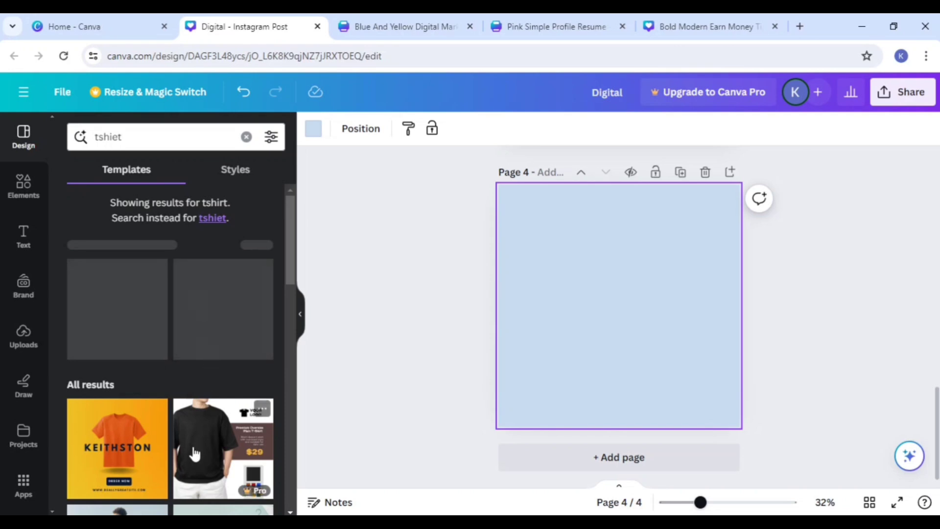
Step: Apply the "40% OFF" sale template with the man in a dark printed T-shirt to page 4
scroll(201, 387, "down", 2)
scroll(166, 347, "down", 3)
left_click(108, 345)
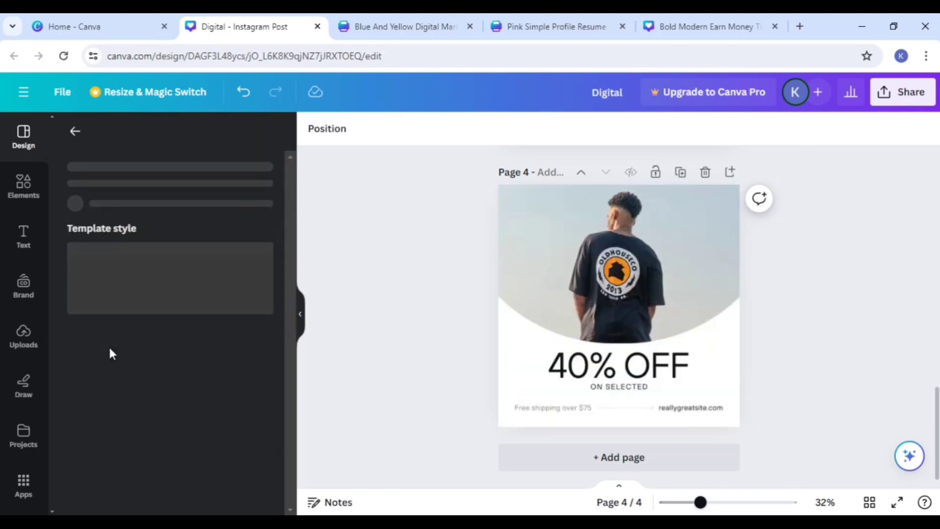
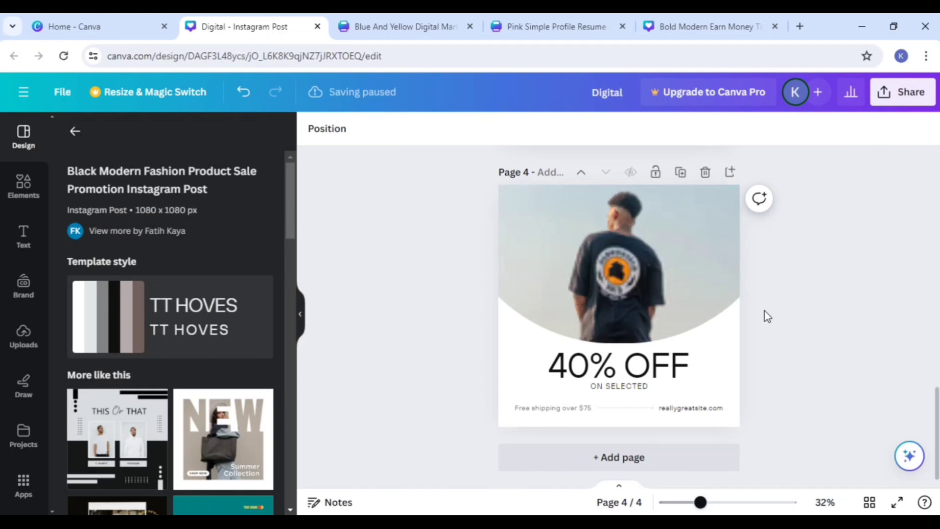
Step: Delete the website address and the "Free shipping over $75" text from the 40% OFF design on page 4
left_click(642, 269)
left_click(581, 411)
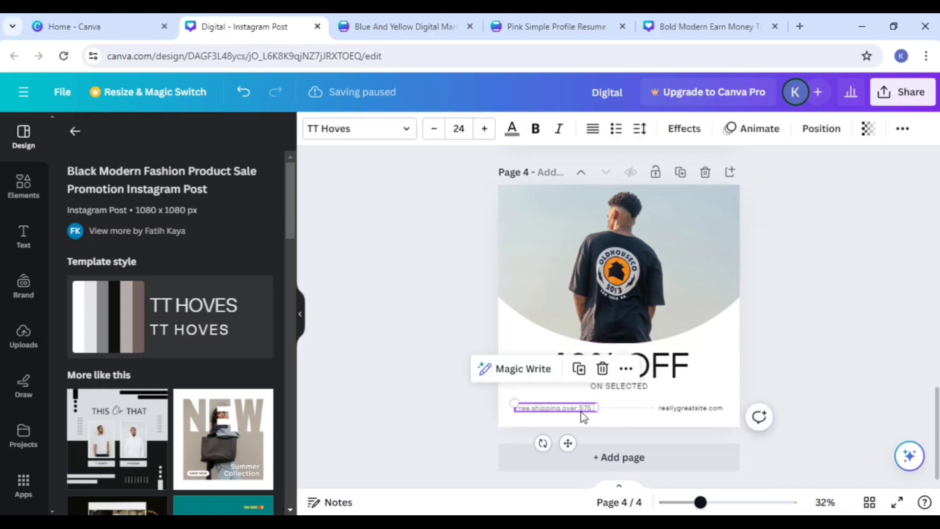
left_click(548, 411)
left_click(685, 408)
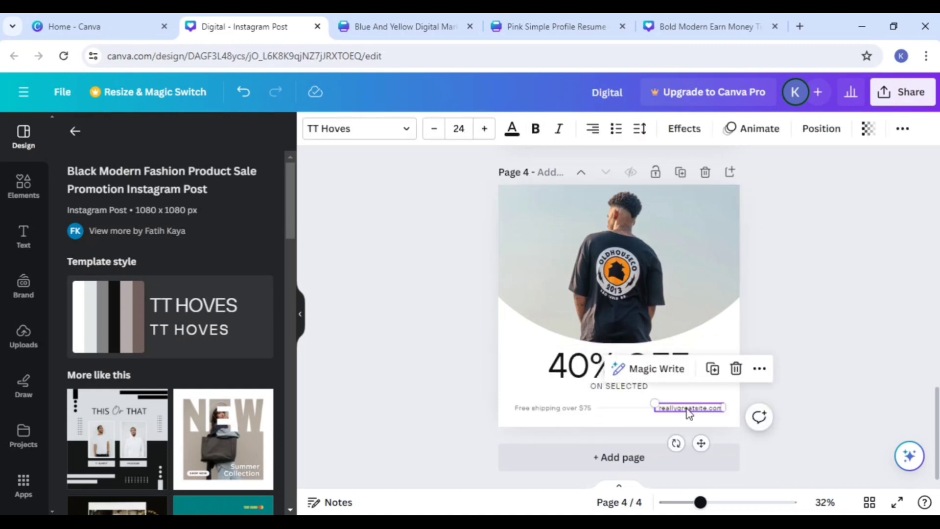
left_click(734, 368)
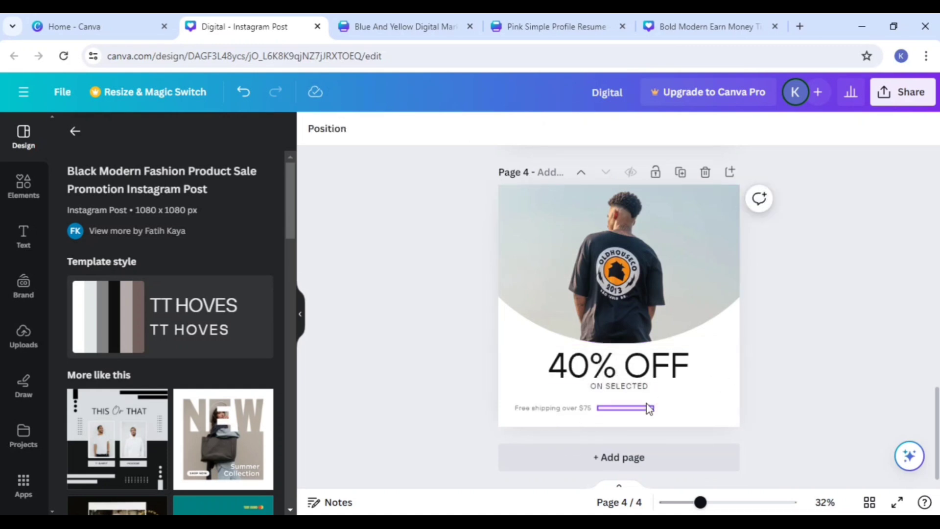
left_click(570, 411)
left_click(601, 368)
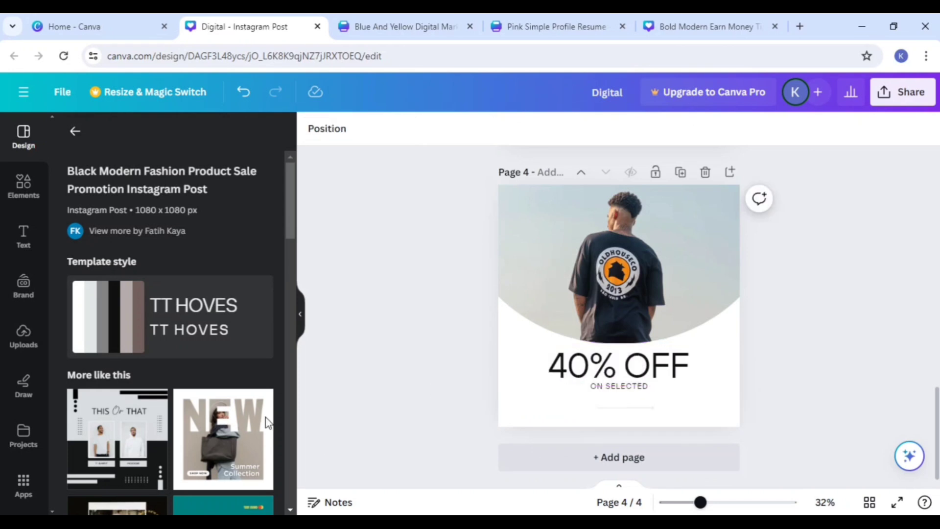
Step: Add a fifth page and apply the orange END OF SEASON SALE 50% OFF fashion template to it
scroll(269, 421, "down", 5)
left_click(530, 453)
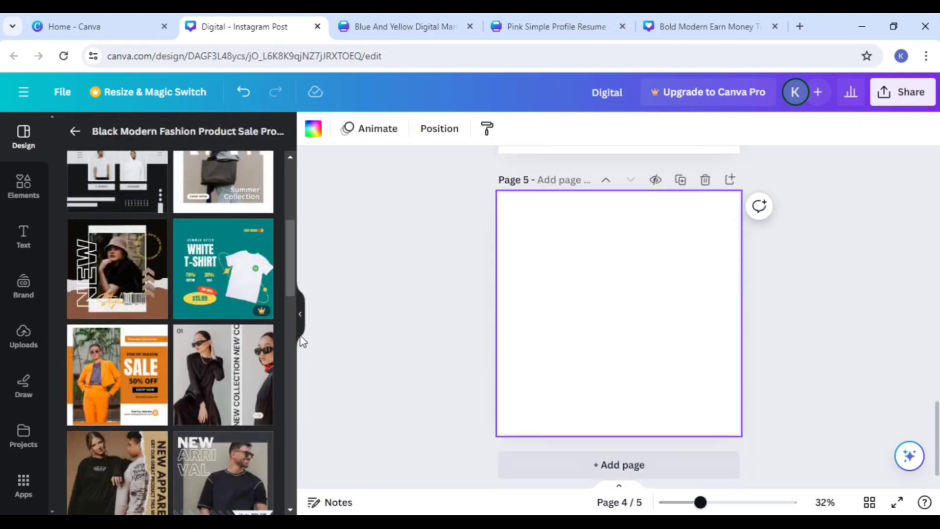
scroll(219, 424, "down", 3)
scroll(219, 423, "up", 3)
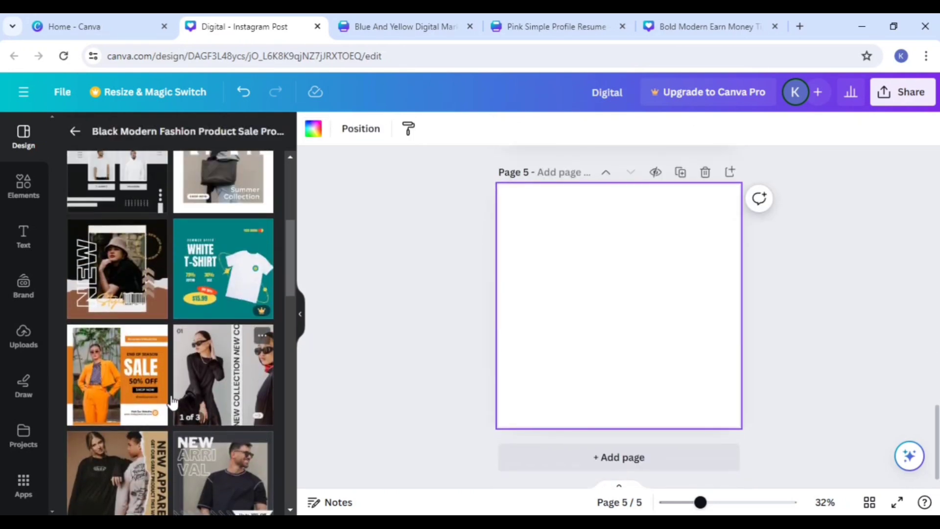
left_click(125, 394)
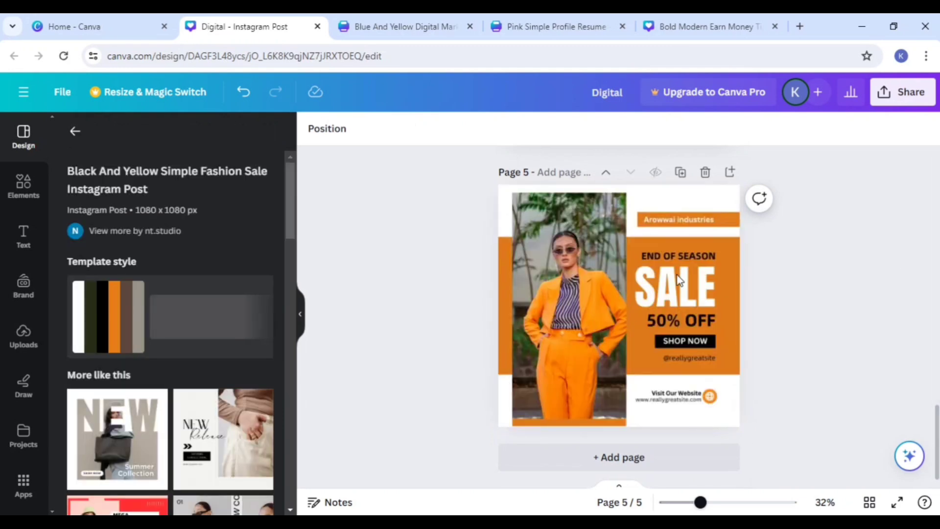
left_click(502, 408)
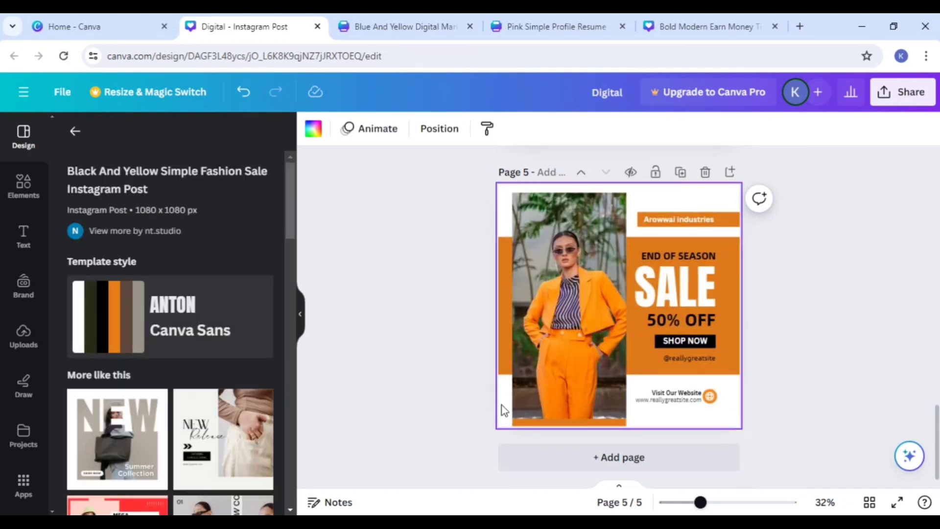
Step: Add a blank sixth page and search the elements library for "traving"
left_click(666, 450)
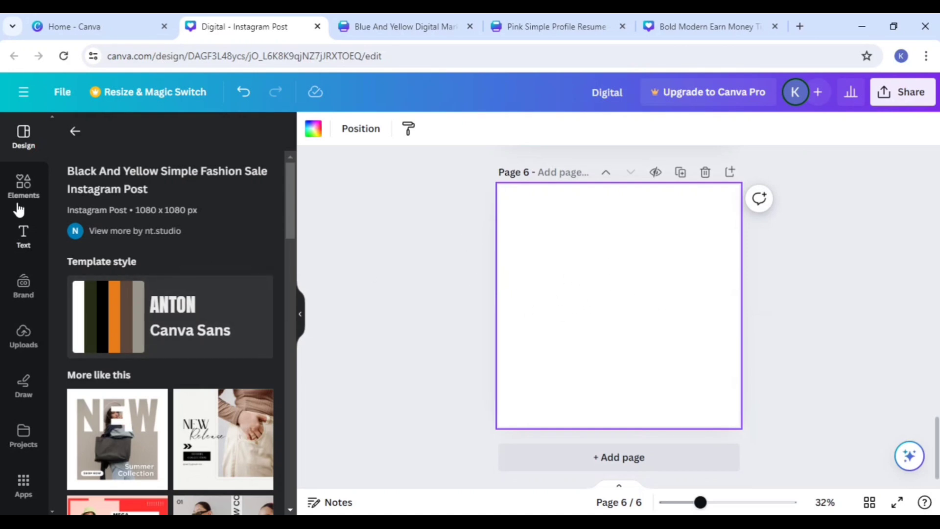
left_click(22, 185)
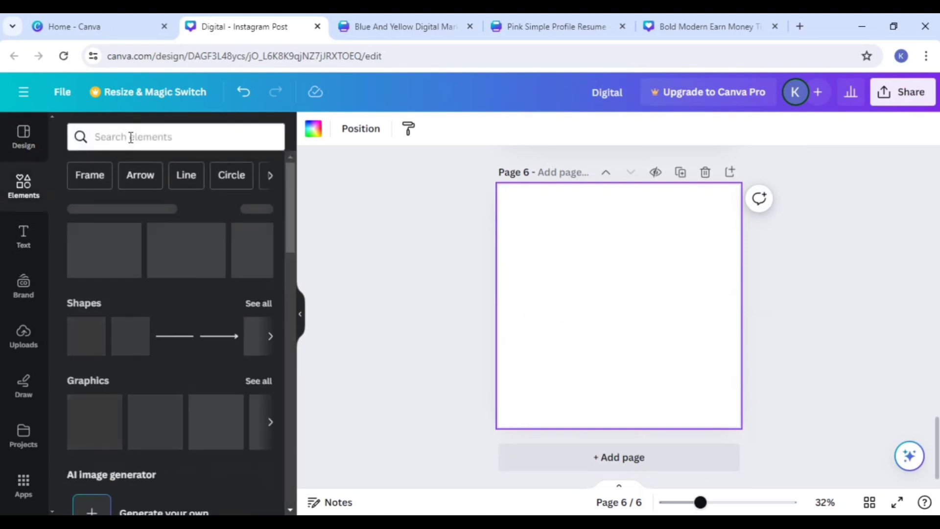
left_click(130, 136)
type("tr")
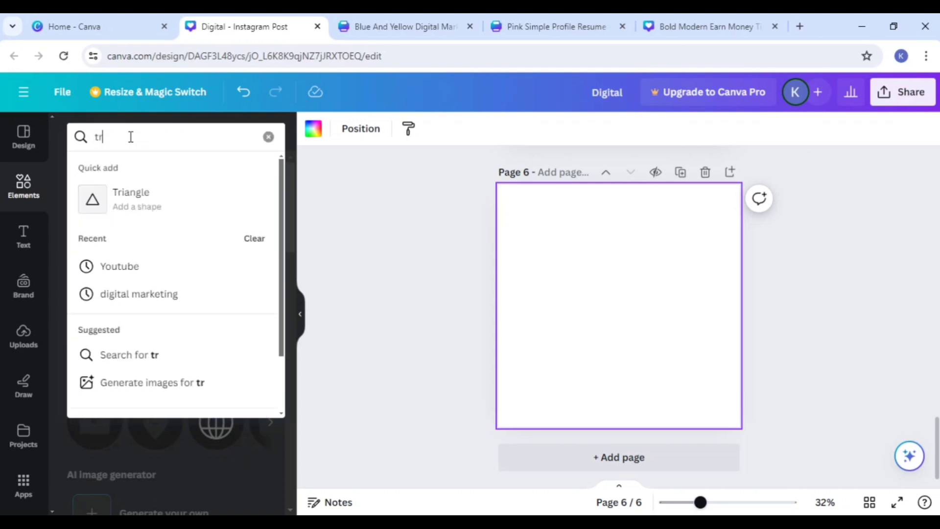
type("aving")
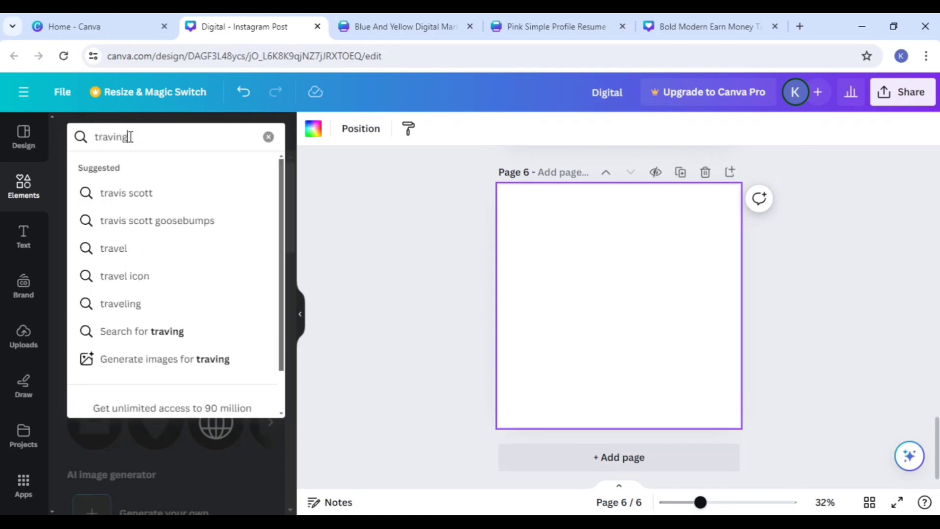
left_click(135, 191)
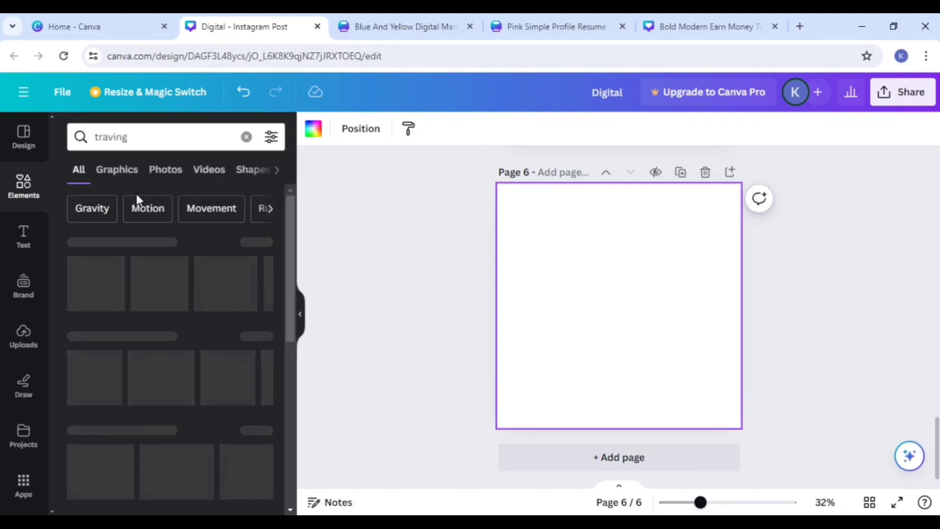
mouse_move(232, 361)
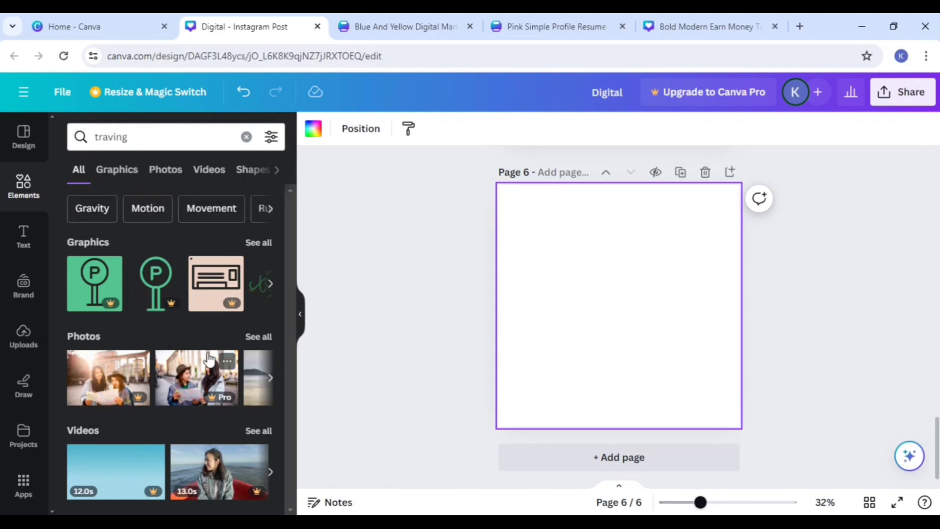
Step: Search the elements library for "christmas" and look through the results
left_click(80, 134)
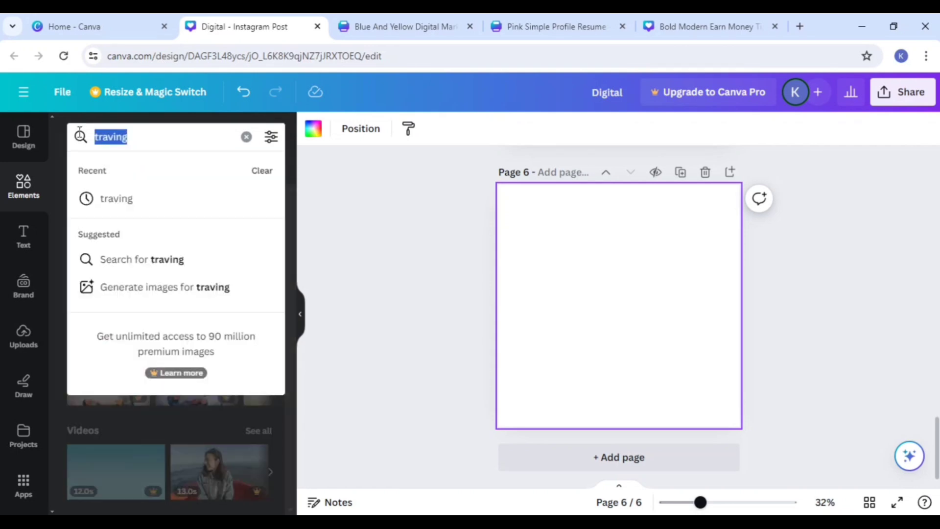
key("BackSpace")
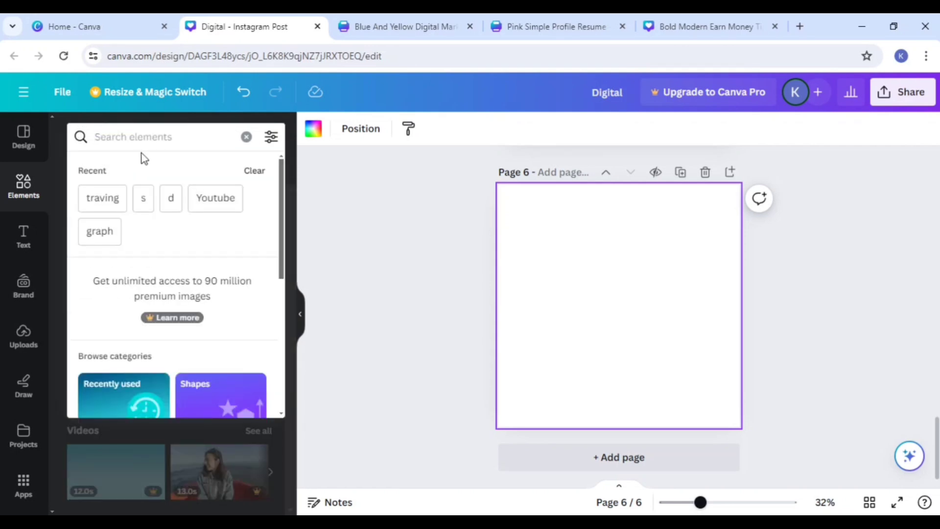
type("ch")
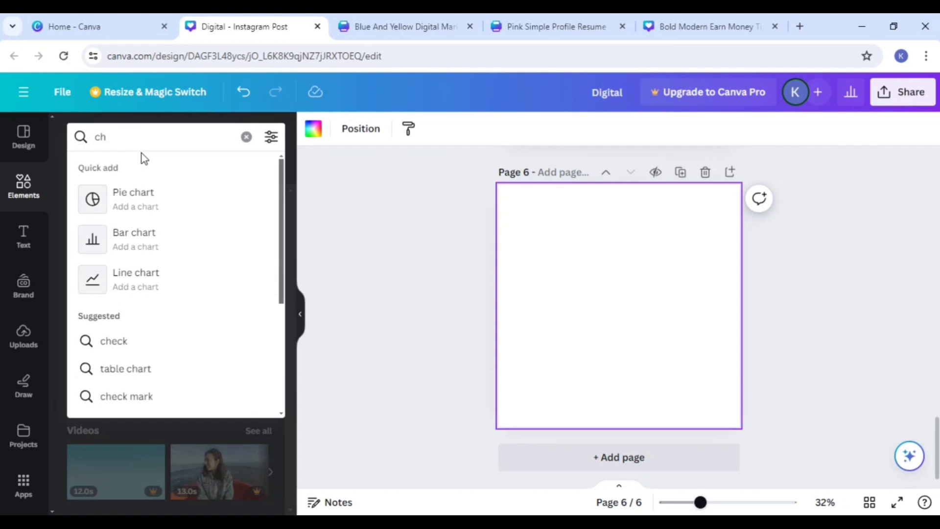
type("ri")
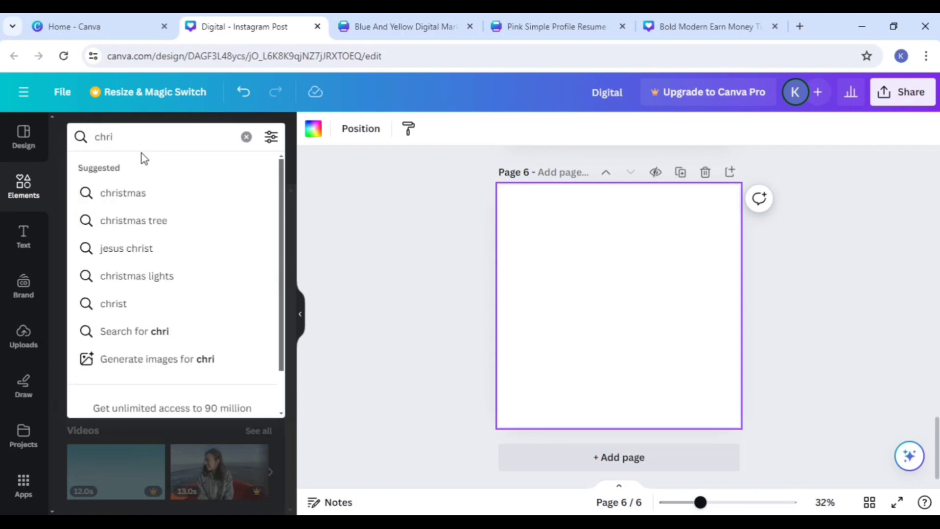
left_click(129, 192)
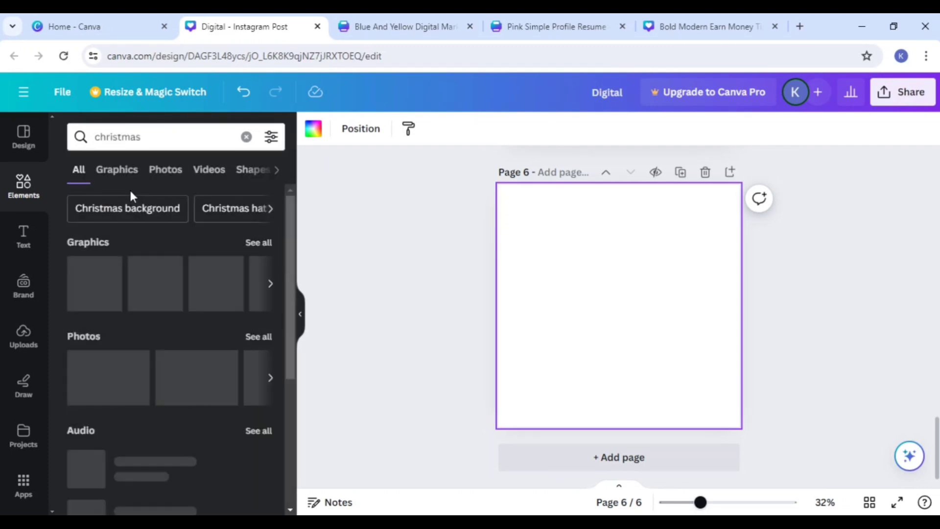
scroll(224, 379, "down", 5)
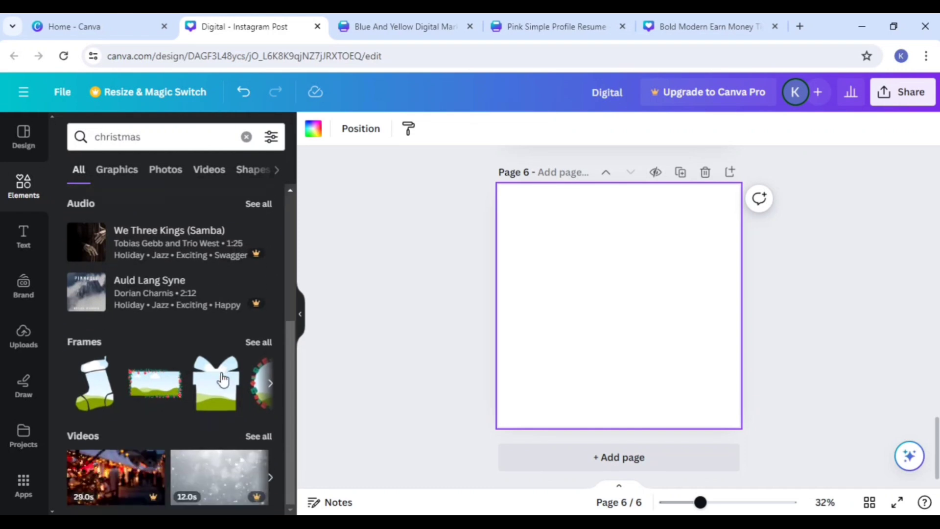
scroll(221, 336, "up", 5)
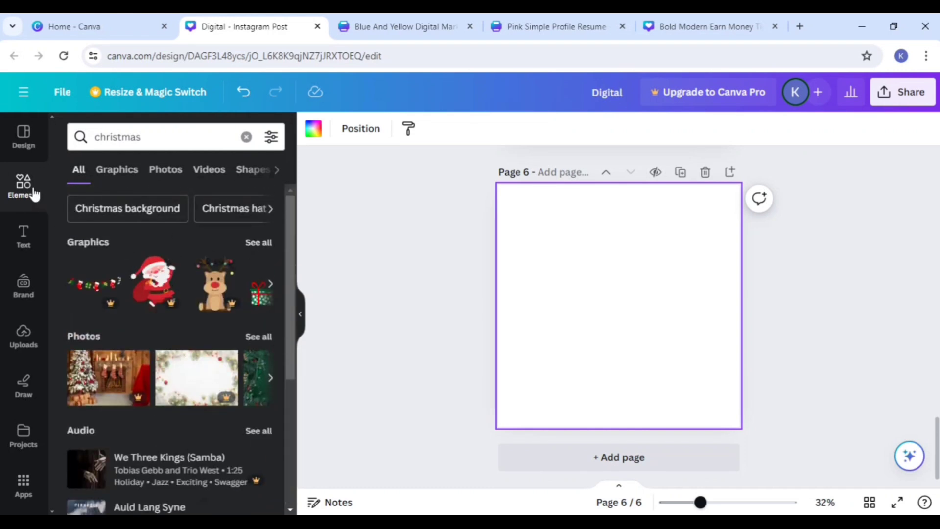
Step: Return to the design templates and search them for Charity Instagram Posts
left_click(22, 142)
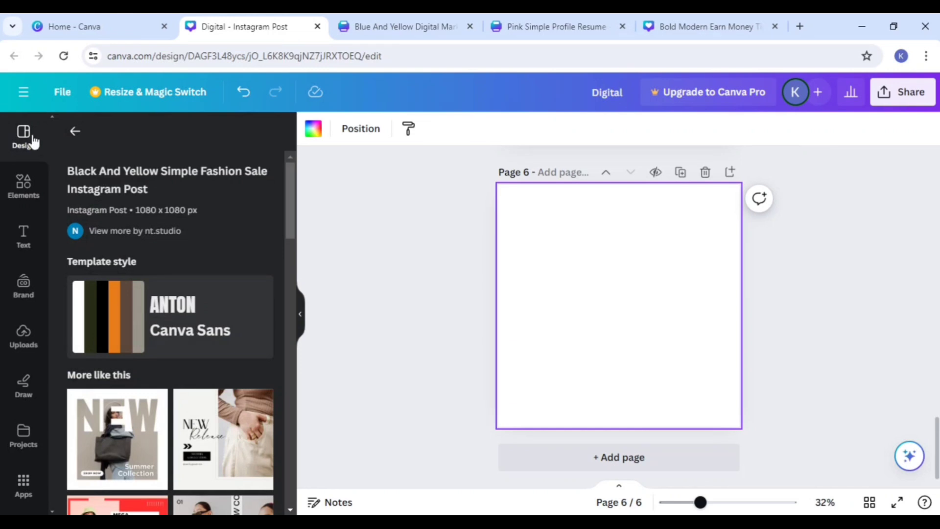
left_click(76, 132)
left_click(104, 137)
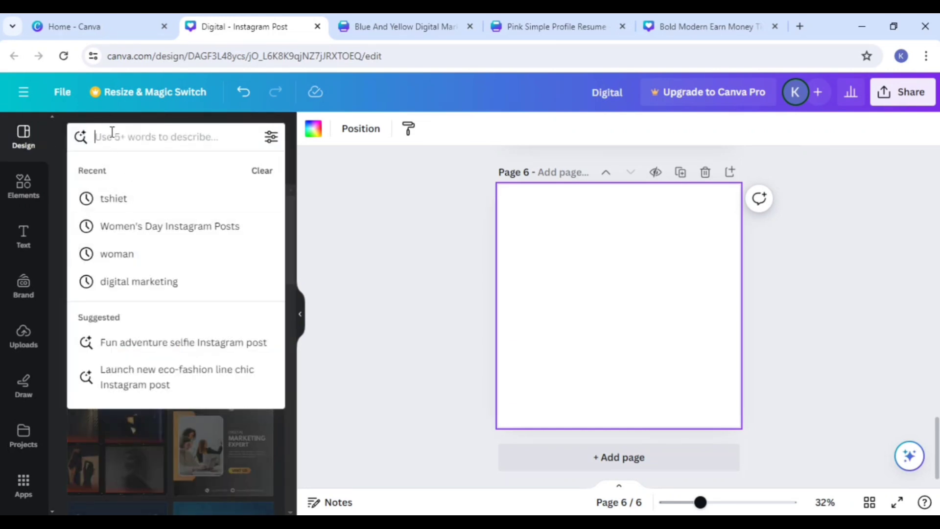
type("cy")
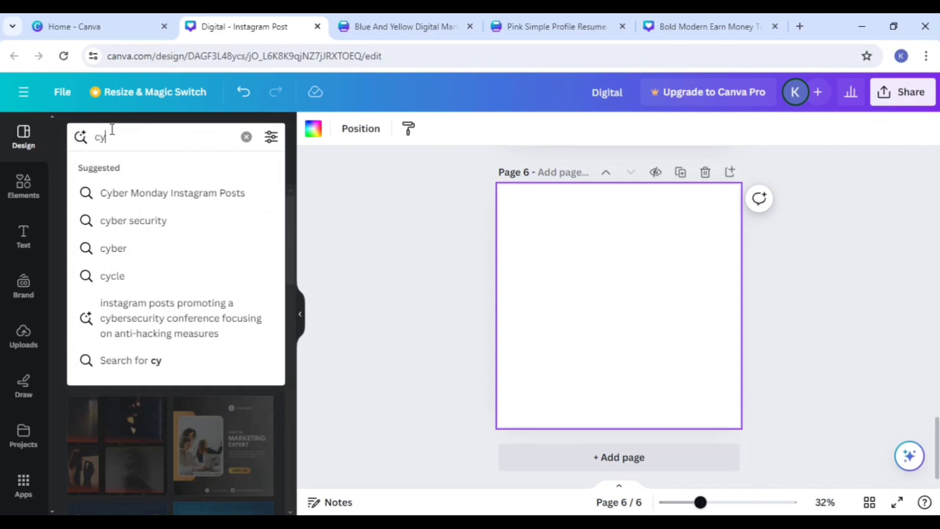
type("h")
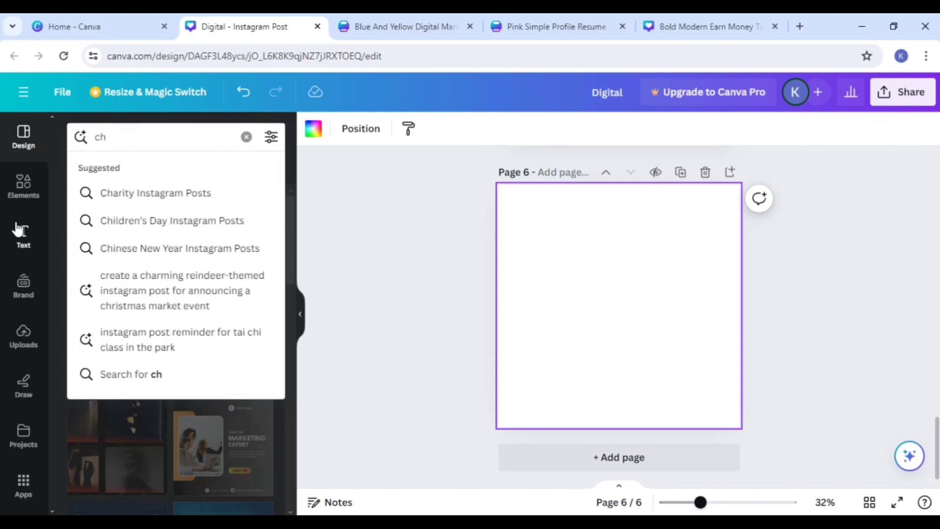
left_click(119, 195)
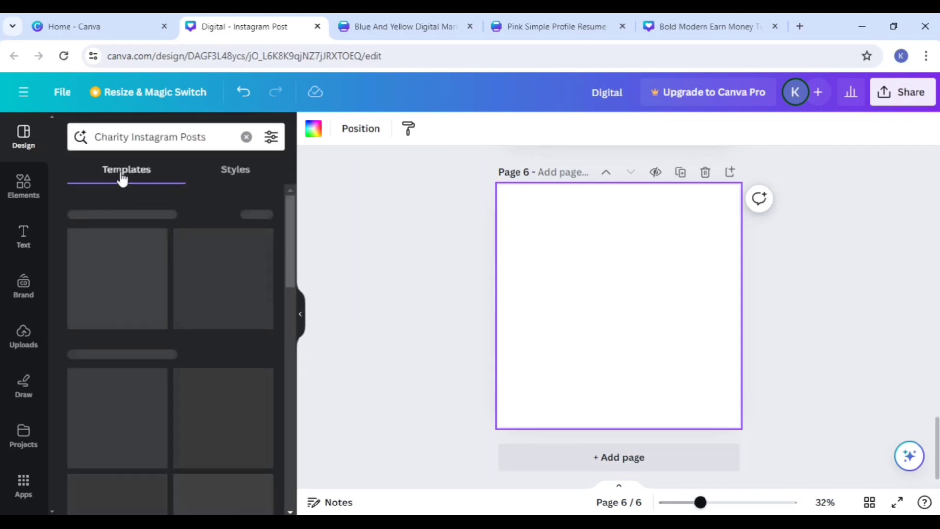
Step: Search the templates for Christian Instagram Posts and apply the dark orange Pentecost flame template to page 6
double_click(138, 142)
triple_click(138, 146)
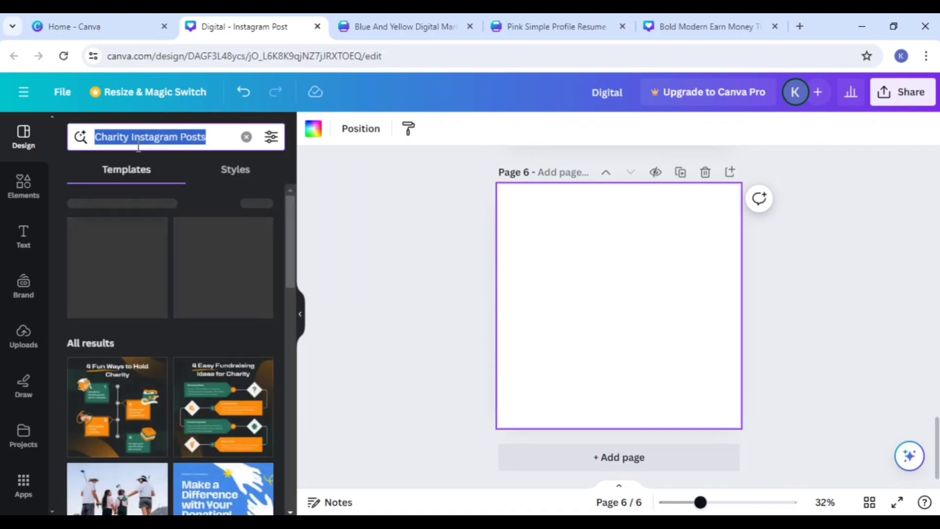
key("BackSpace")
type("chr")
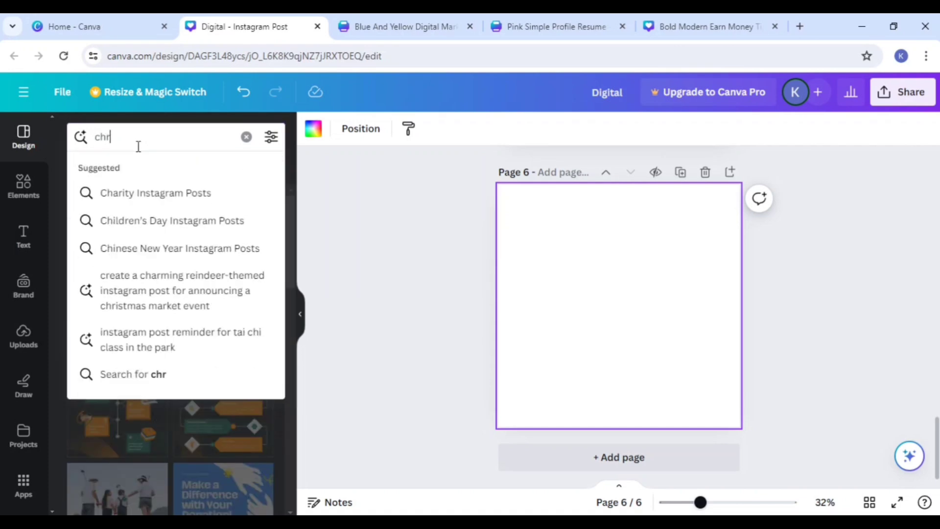
left_click(125, 194)
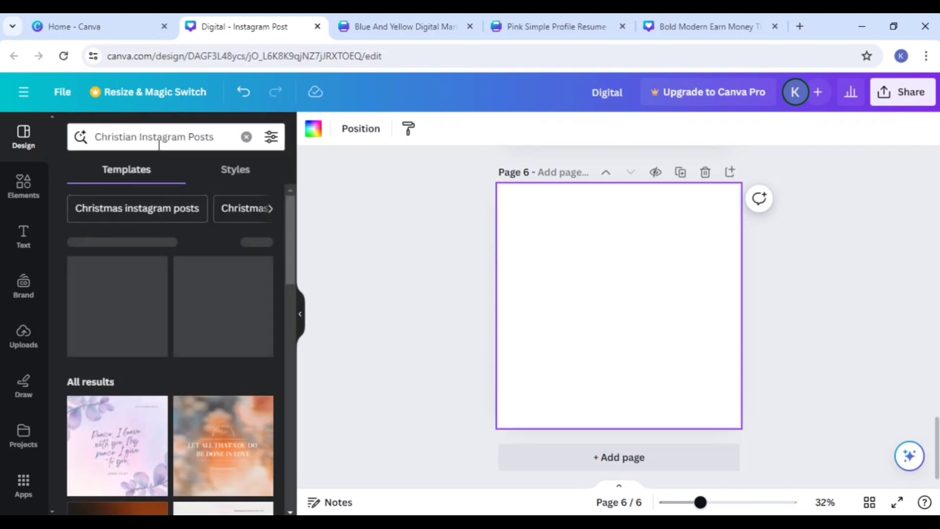
scroll(172, 333, "down", 4)
left_click(123, 351)
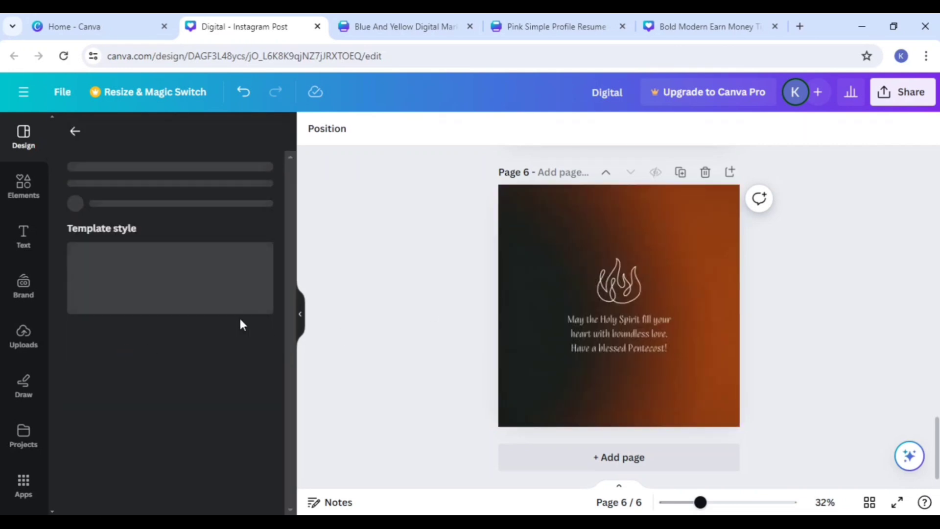
Step: Replace the template search with Christmas Instagram Posts
left_click(75, 131)
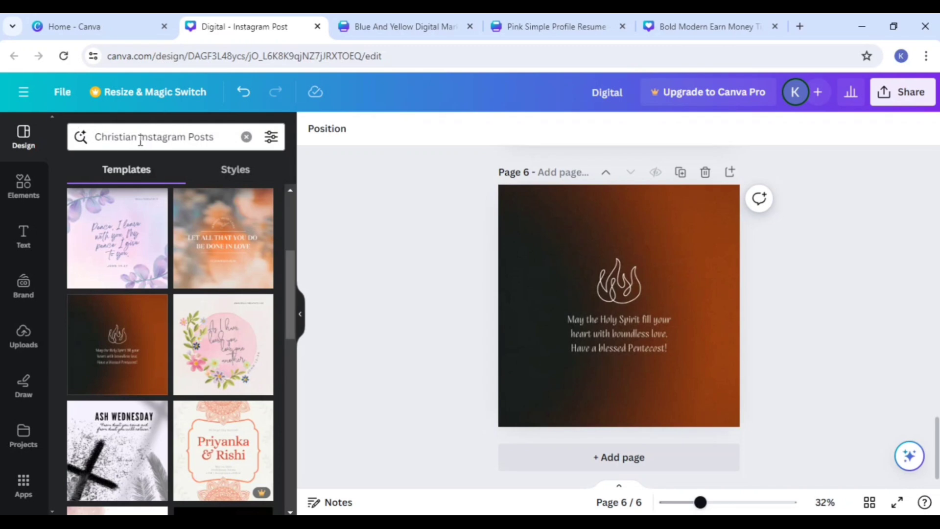
left_click_drag(136, 138, 118, 137)
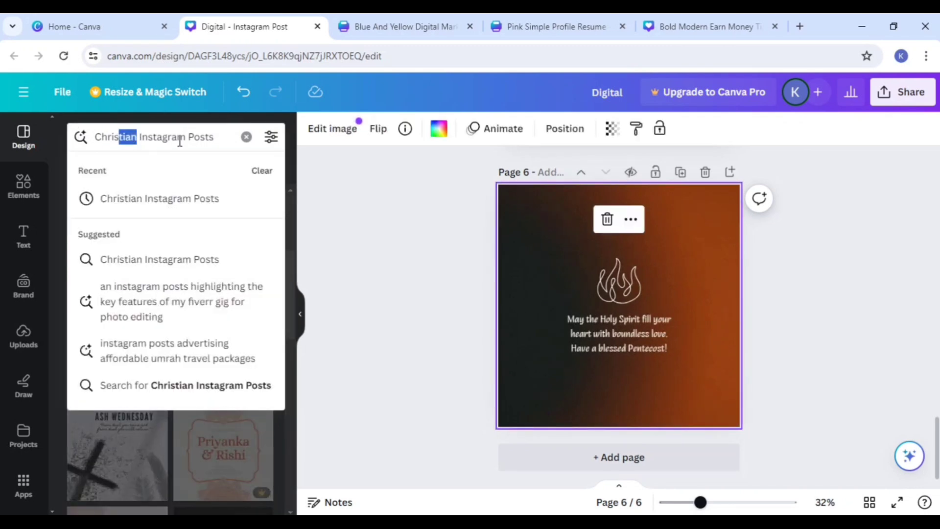
key("ctrl+a")
key("BackSpace")
type("ch")
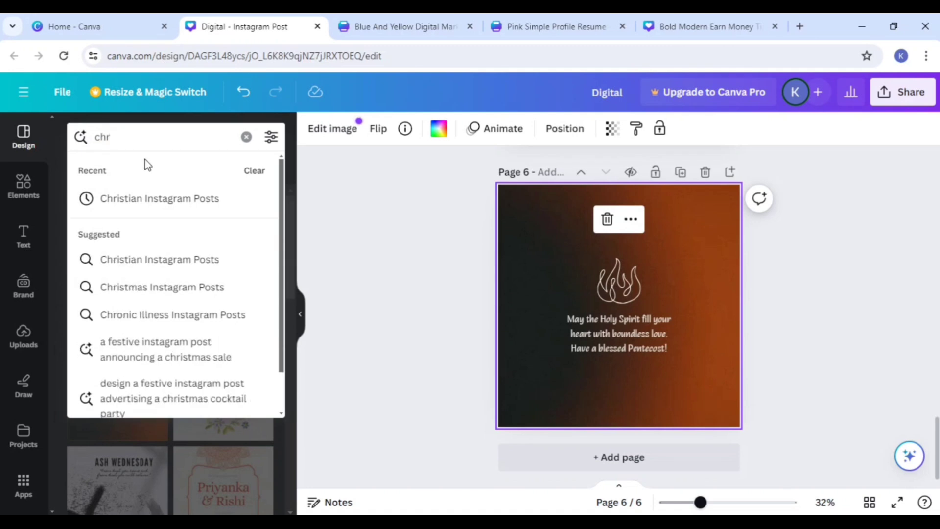
type("i")
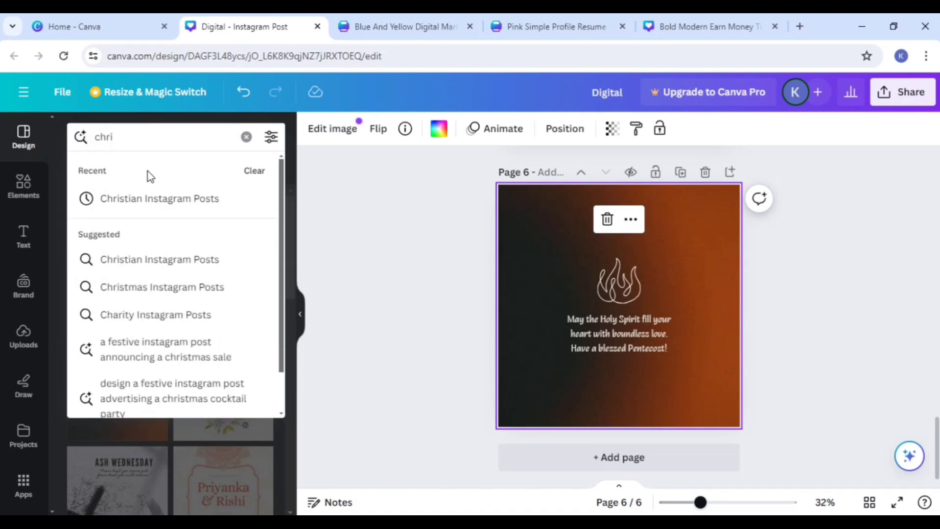
left_click(155, 286)
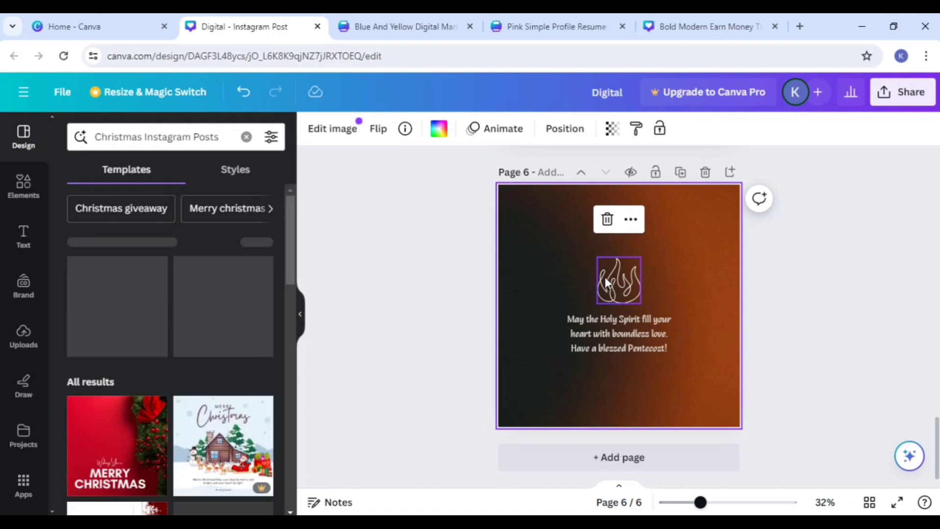
Step: Add page 7 with the Red Illustrative Merry Christmas template and move its green gift to the page's upper-right area
left_click(639, 456)
scroll(162, 375, "down", 5)
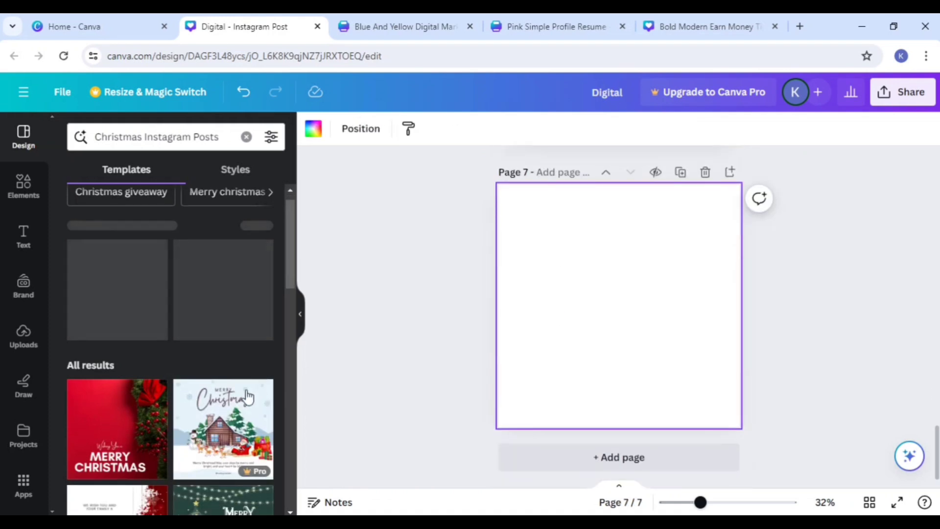
scroll(162, 374, "down", 2)
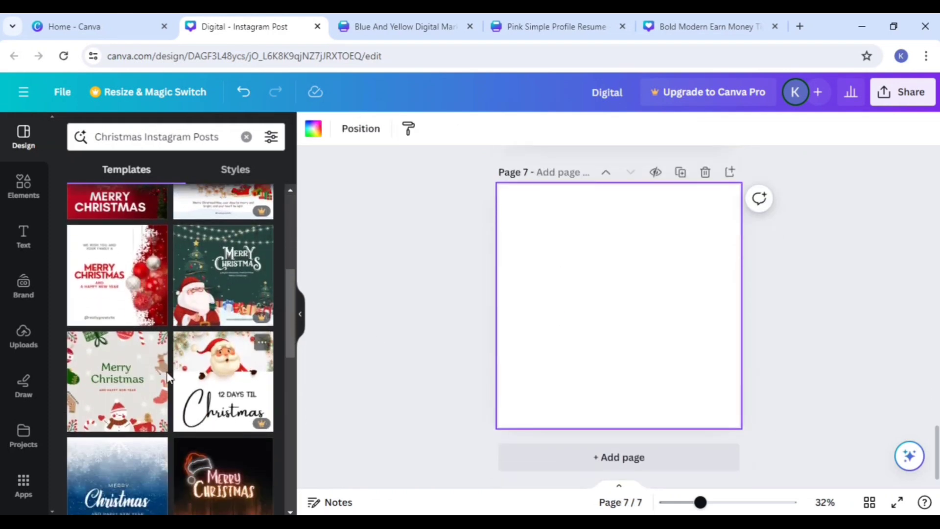
left_click(135, 385)
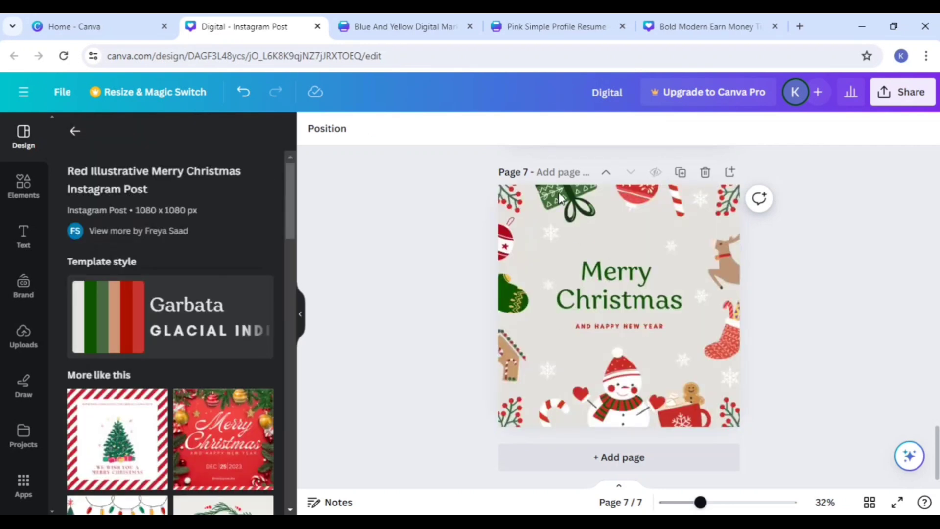
left_click_drag(559, 197, 677, 220)
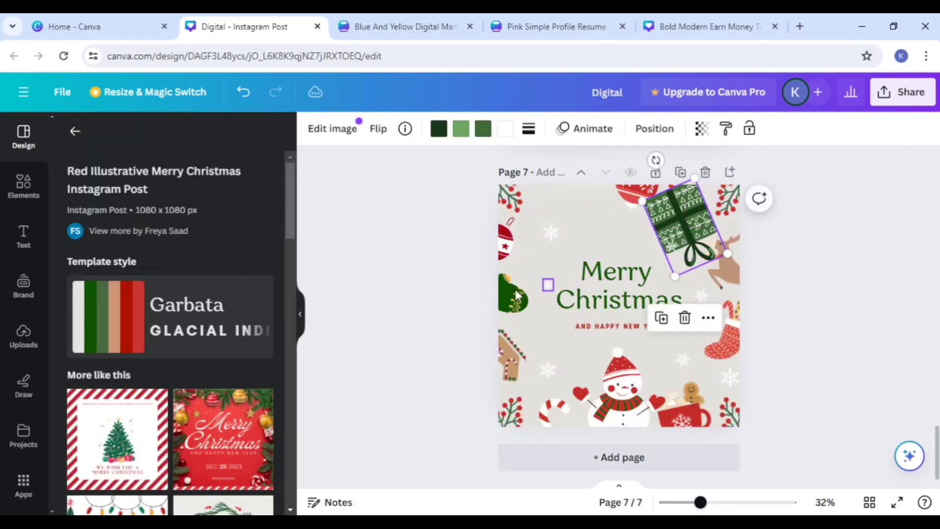
Step: Add page 8 and apply the Green & Red Simple Merry Christmas template to it
left_click(603, 458)
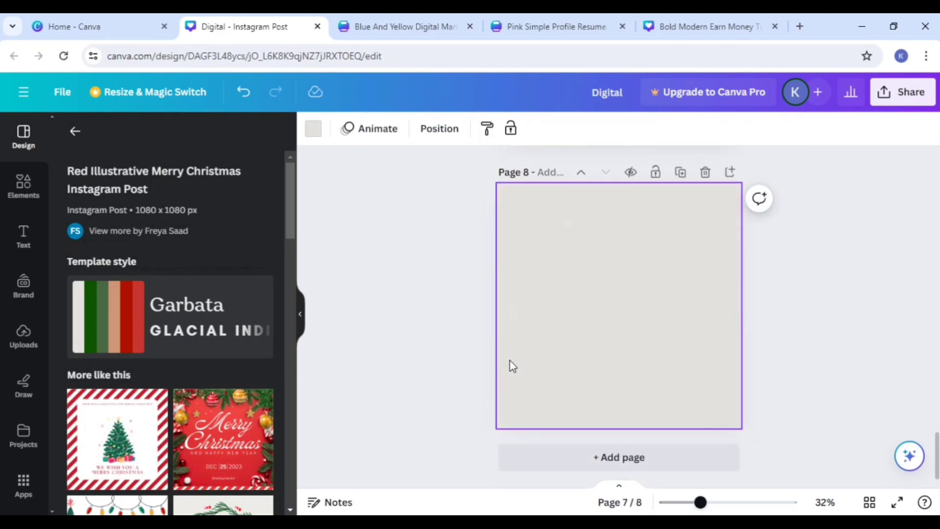
scroll(251, 443, "down", 2)
left_click(223, 414)
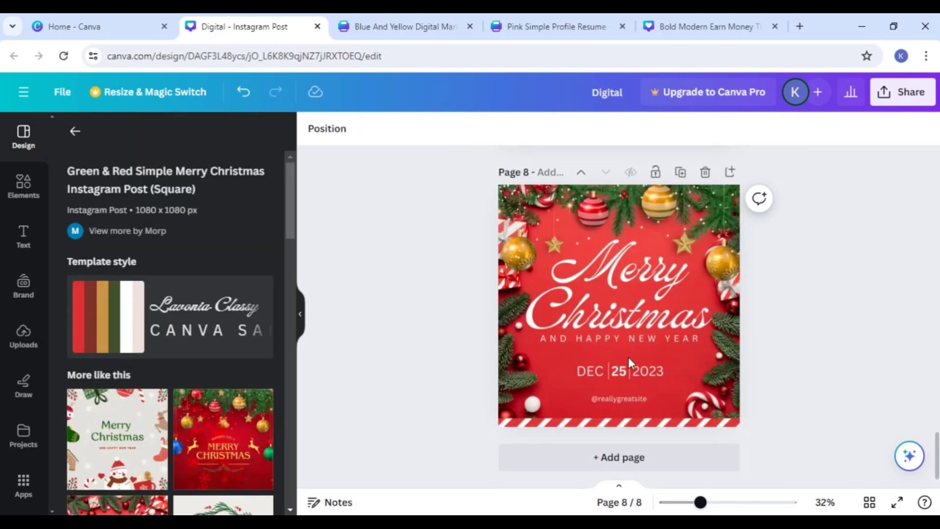
left_click(616, 397)
scroll(616, 372, "up", 5)
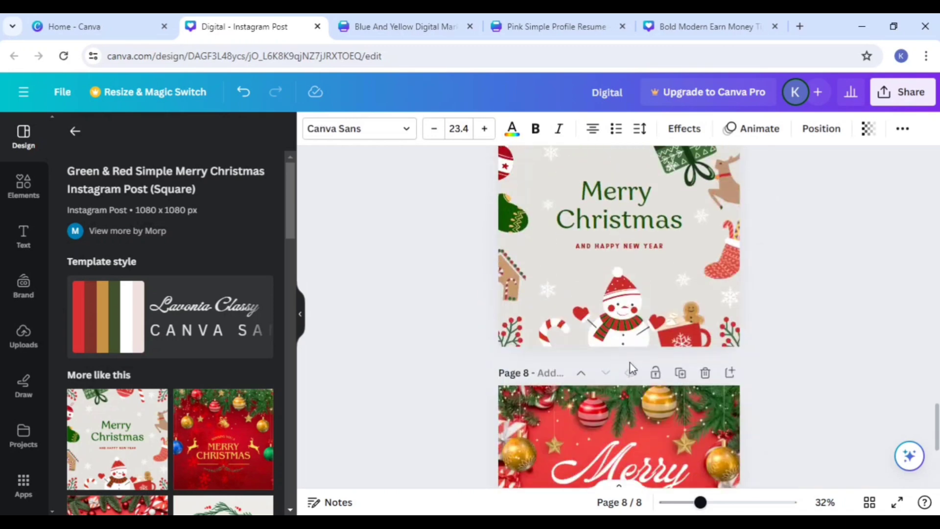
scroll(616, 338, "up", 5)
scroll(615, 336, "down", 9)
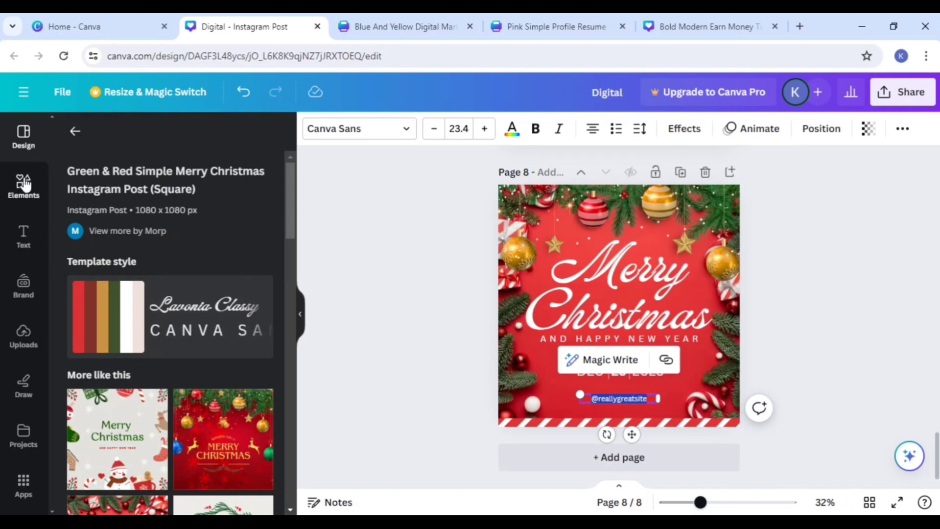
Step: Add page 9 with the orange Artemis & Sons text combination in its upper half, leaving no plain heading on the page
left_click(634, 462)
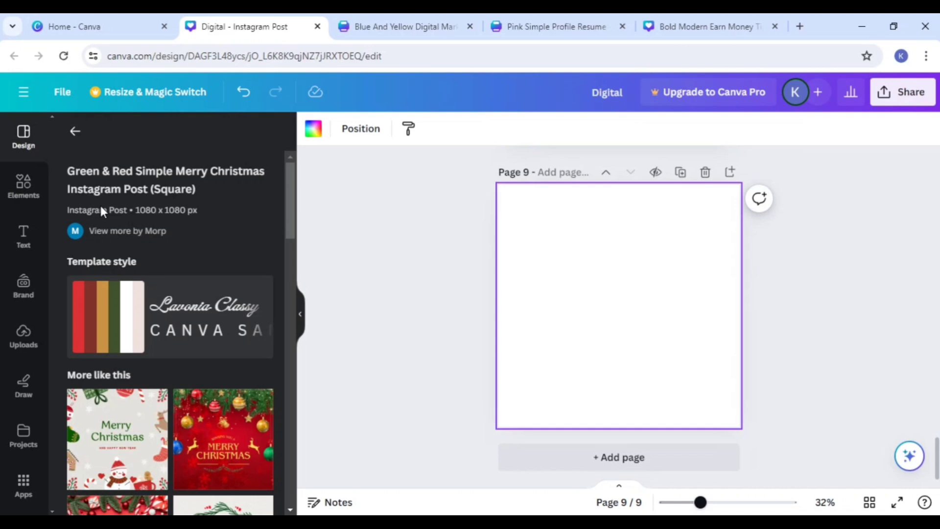
left_click(30, 198)
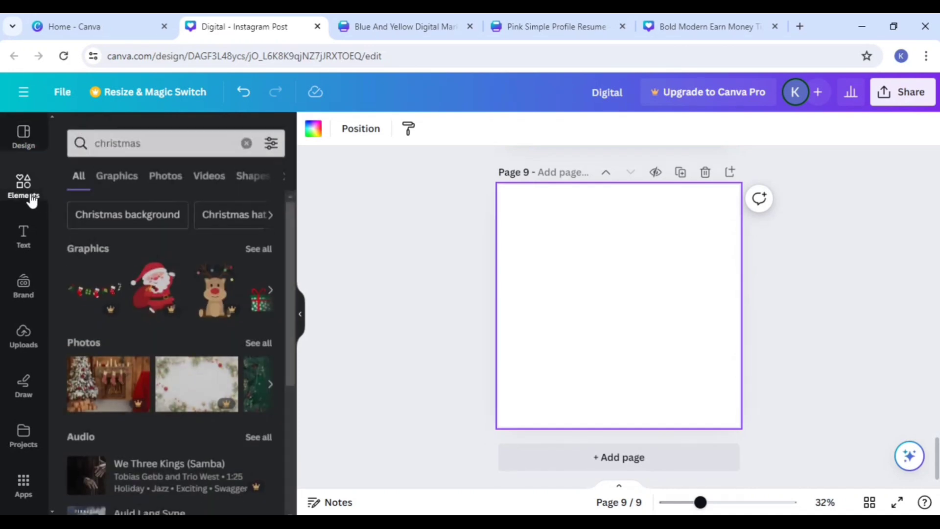
left_click(23, 238)
left_click(146, 289)
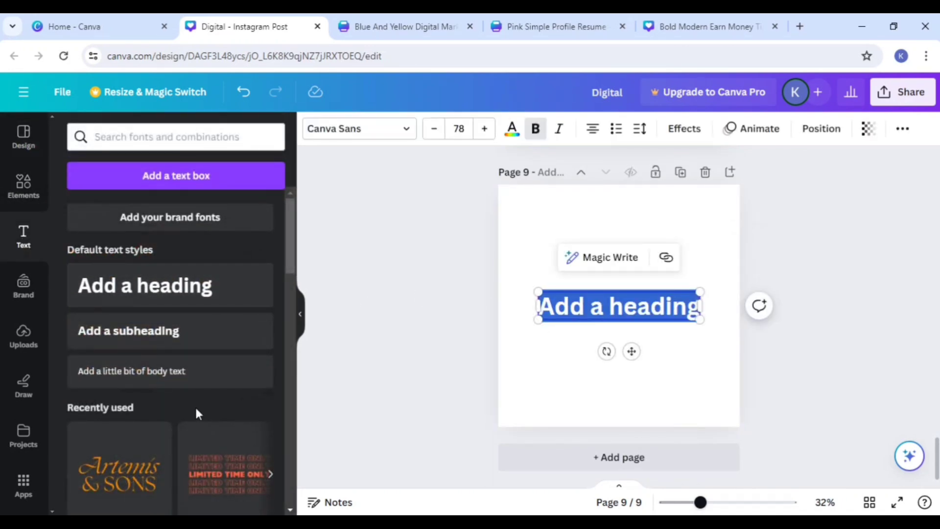
left_click(167, 467)
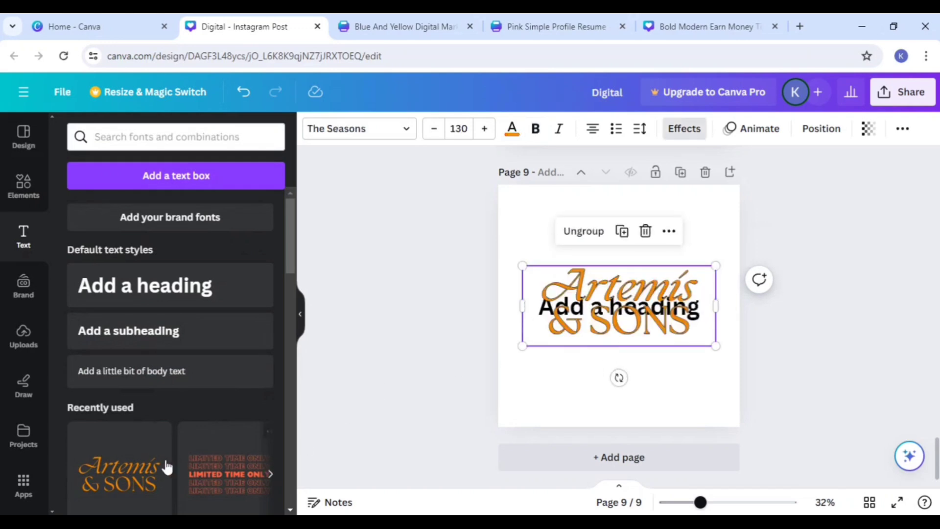
left_click_drag(633, 314, 374, 308)
left_click(629, 328)
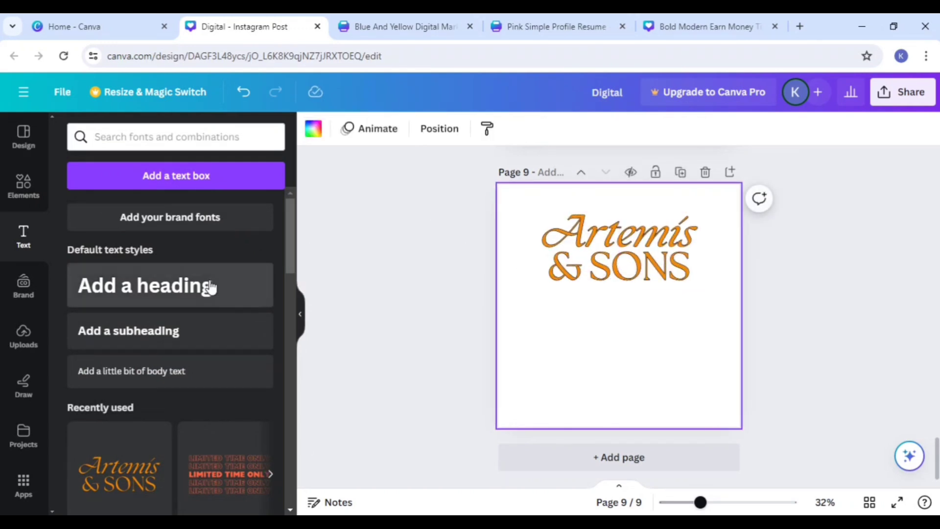
Step: Add a square shape to page 9, stretch it across the full page width and place it below the Artemis & Sons text
left_click(24, 189)
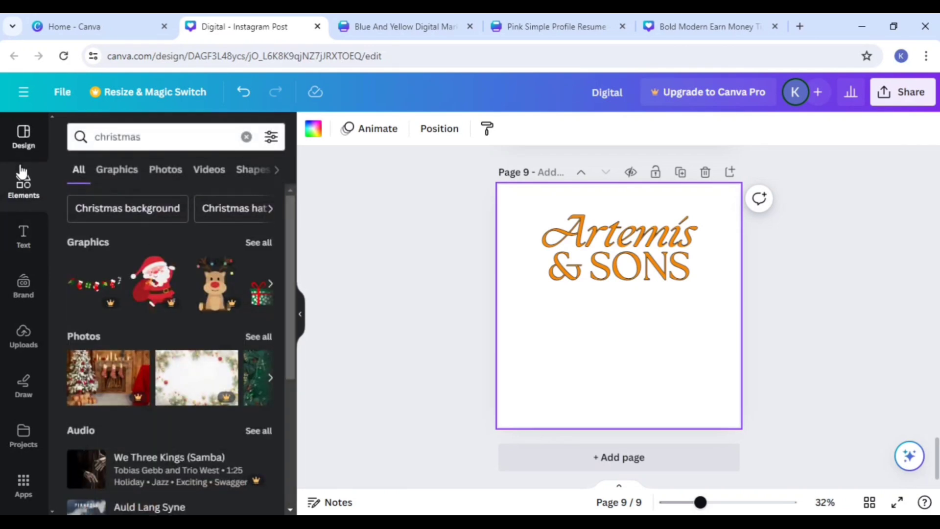
left_click(22, 193)
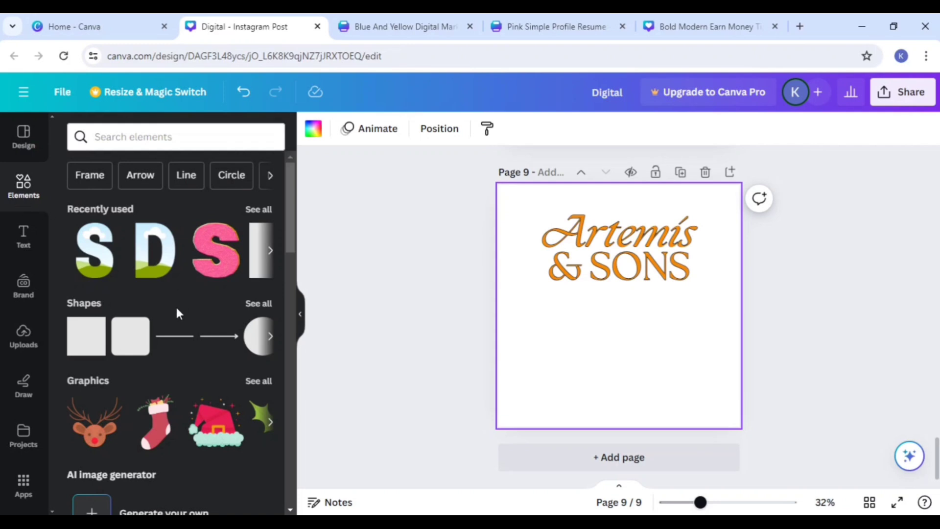
left_click(94, 328)
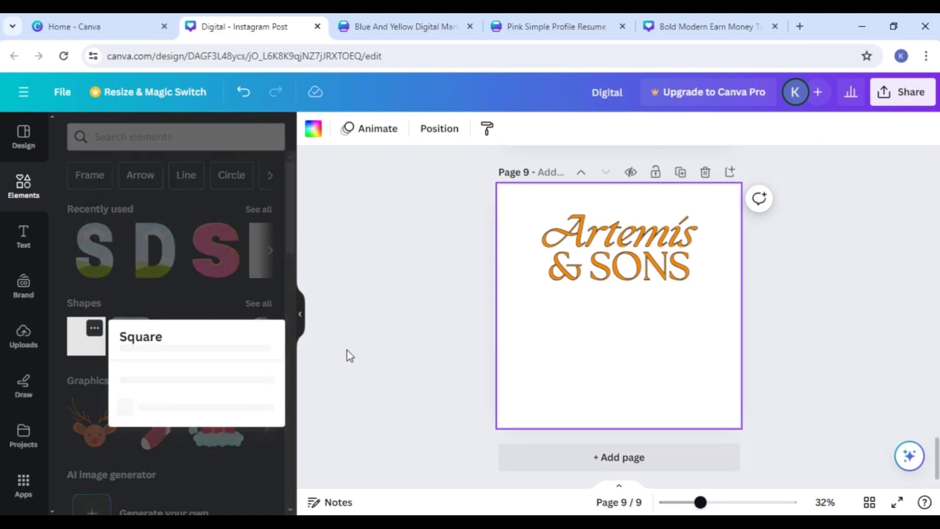
left_click(84, 342)
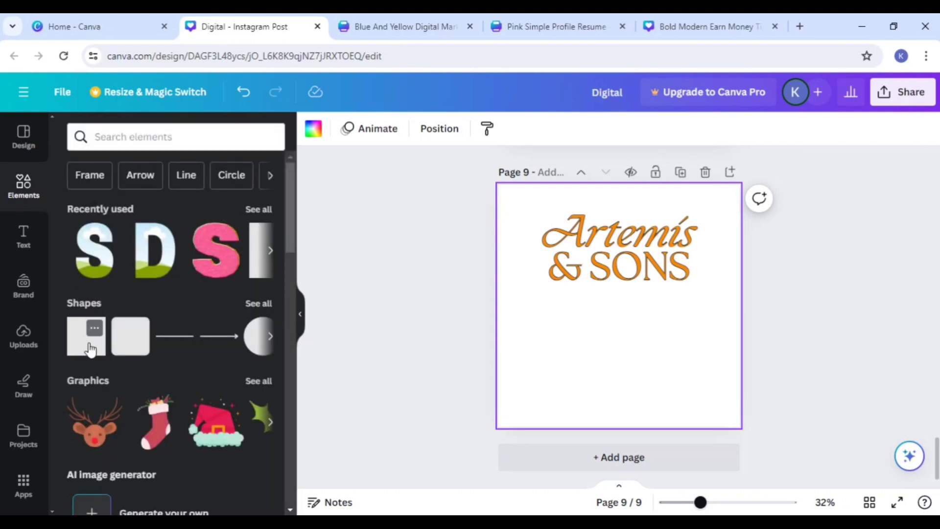
left_click(89, 349)
left_click_drag(660, 309, 720, 309)
left_click_drag(583, 309, 499, 315)
left_click_drag(617, 341, 632, 426)
left_click_drag(738, 349, 740, 349)
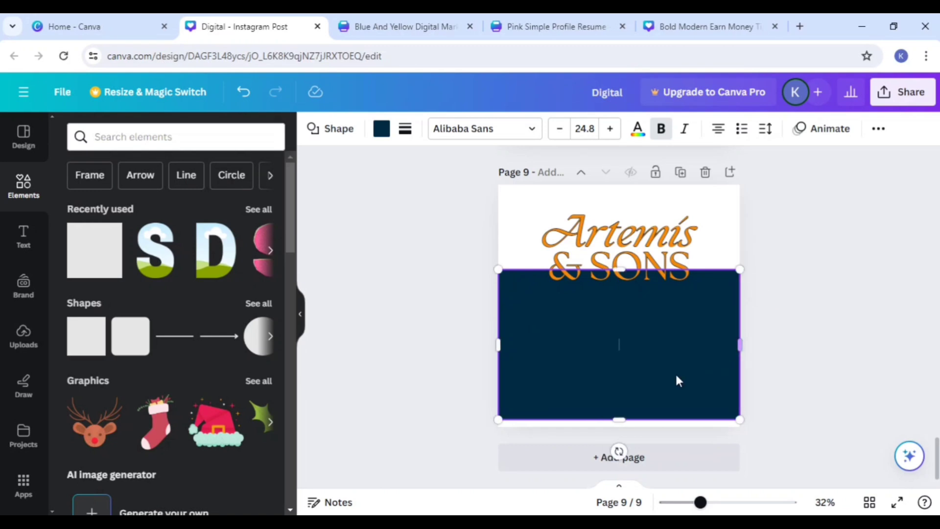
left_click_drag(621, 421, 624, 427)
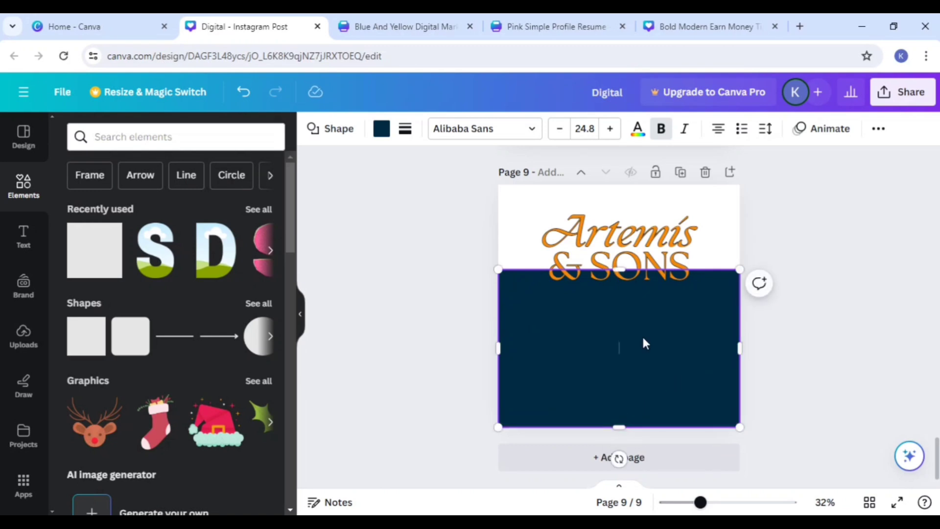
left_click_drag(642, 342, 643, 360)
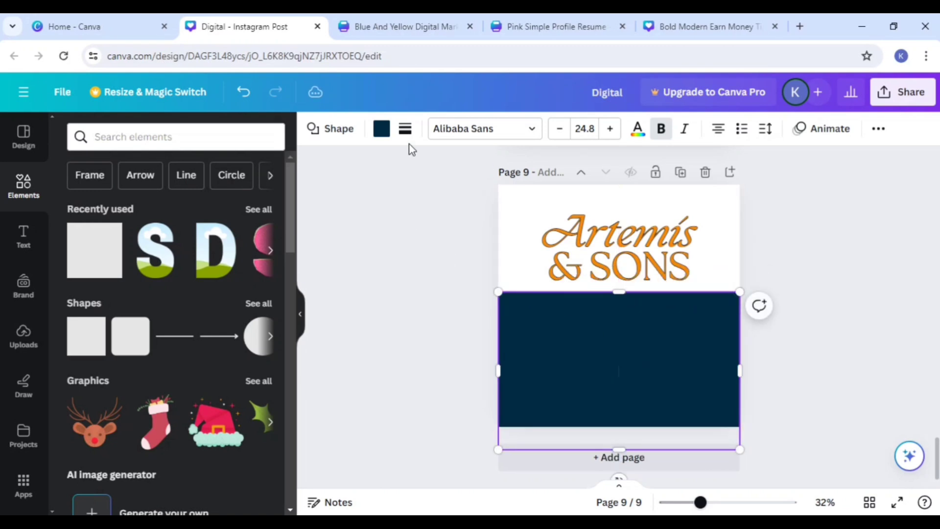
Step: Fill the wide rectangle with red from the document colors and move the Artemis & Sons text slightly higher
left_click(382, 129)
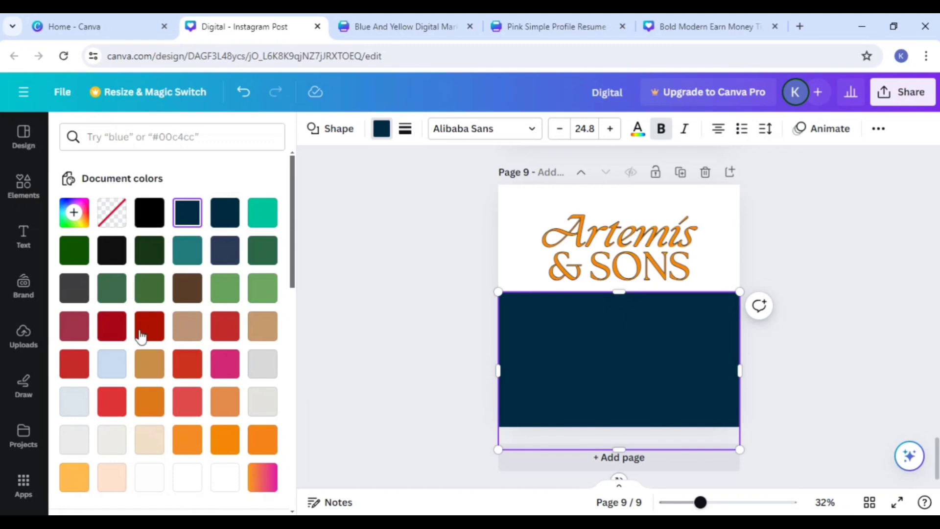
left_click(112, 401)
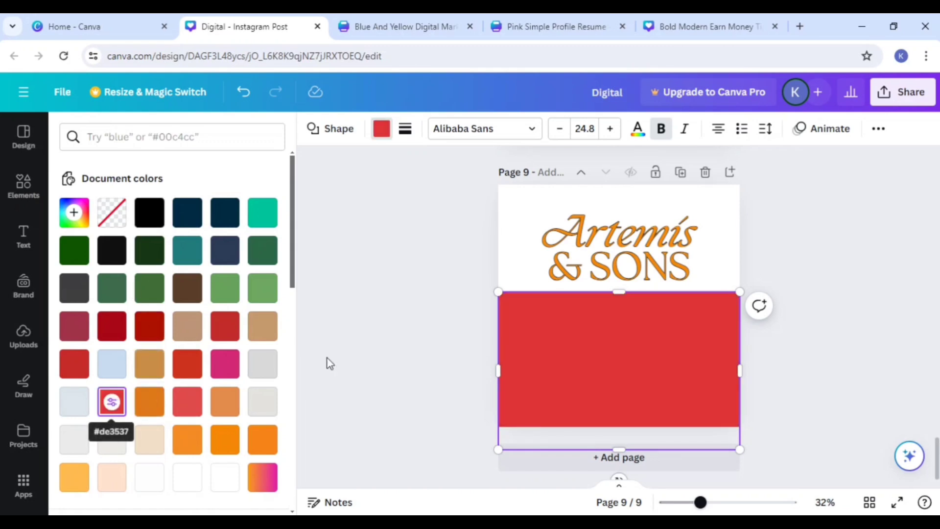
left_click(798, 321)
left_click_drag(646, 235, 646, 224)
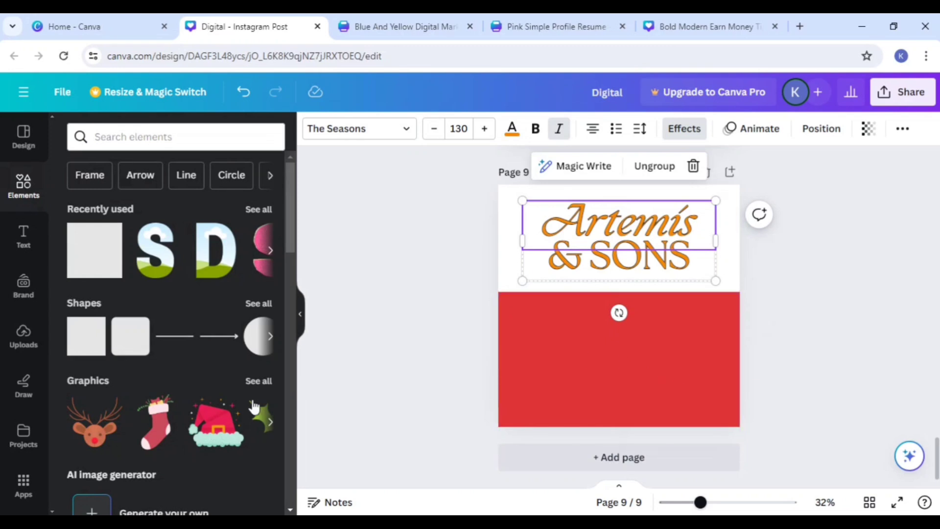
Step: Place the reindeer graphic on the left of the red block and the Santa face on its right
left_click(95, 420)
left_click_drag(627, 346, 547, 411)
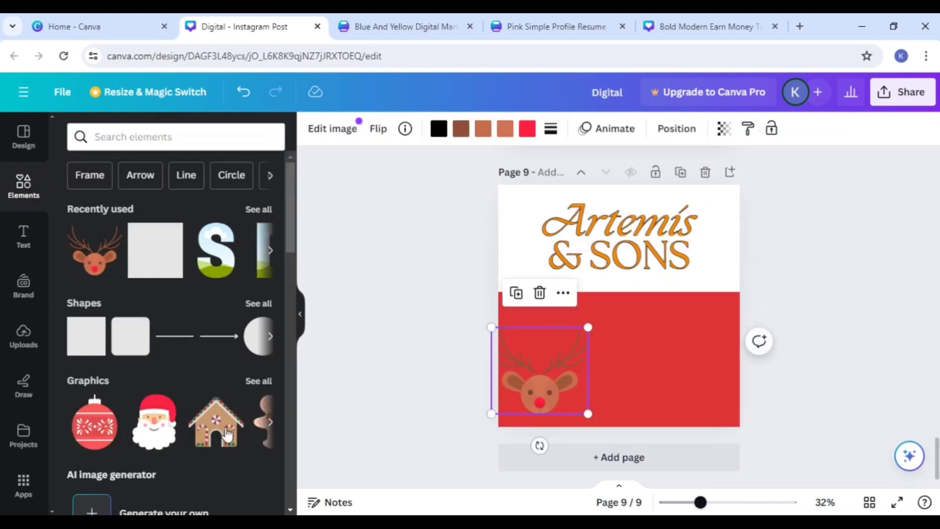
left_click(156, 420)
left_click_drag(644, 367, 697, 409)
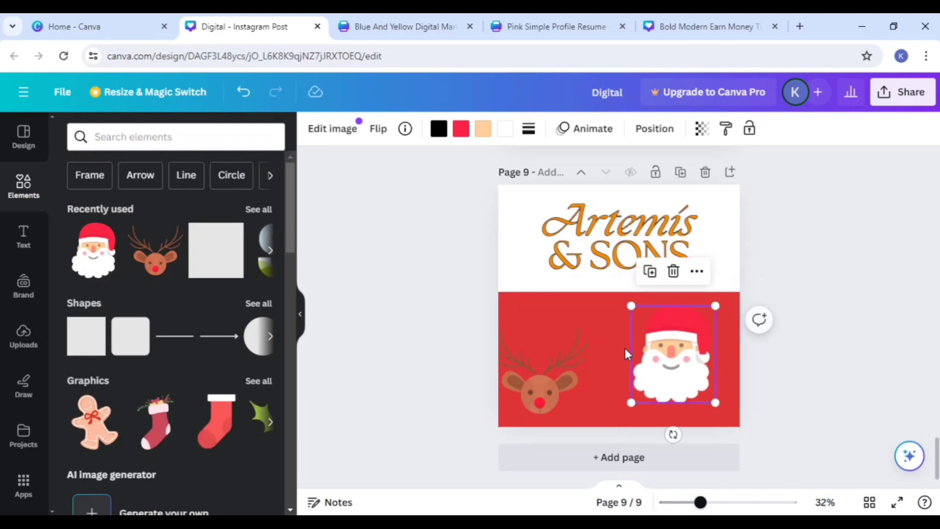
left_click(618, 234)
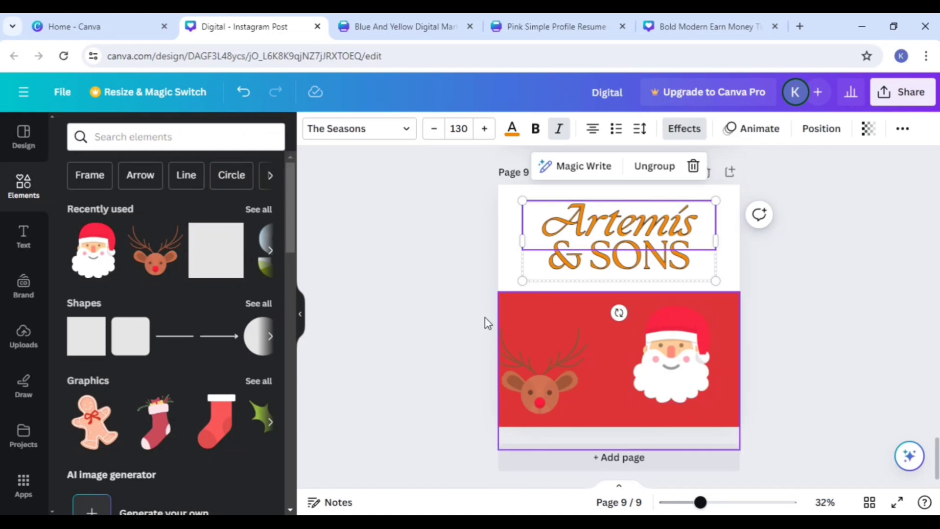
scroll(660, 263, "up", 4)
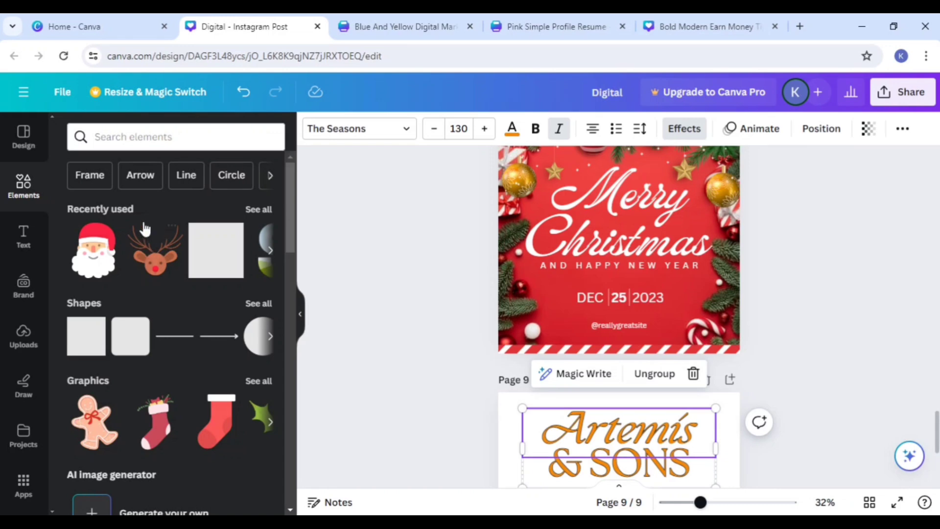
Step: Switch to the Canva home page, search the templates for business invoices and look through the designs
left_click(113, 27)
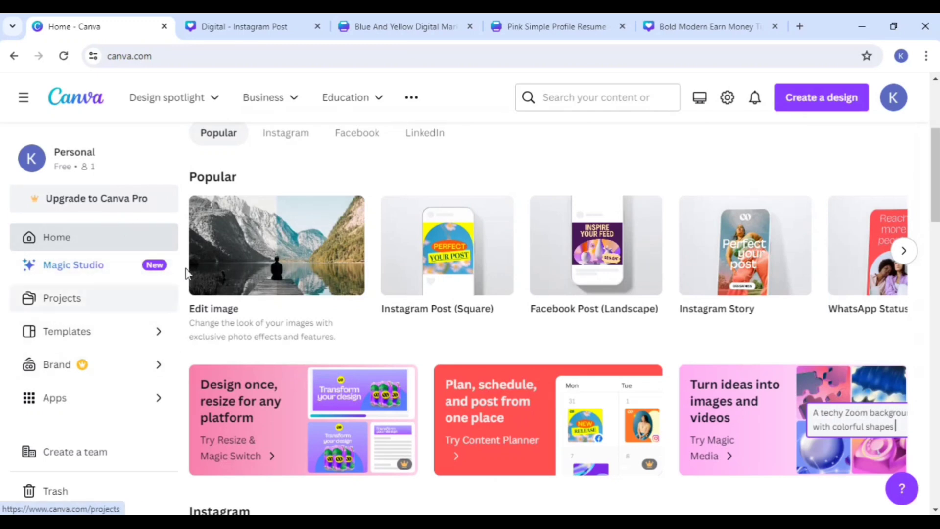
scroll(288, 258, "up", 1)
scroll(288, 258, "up", 1)
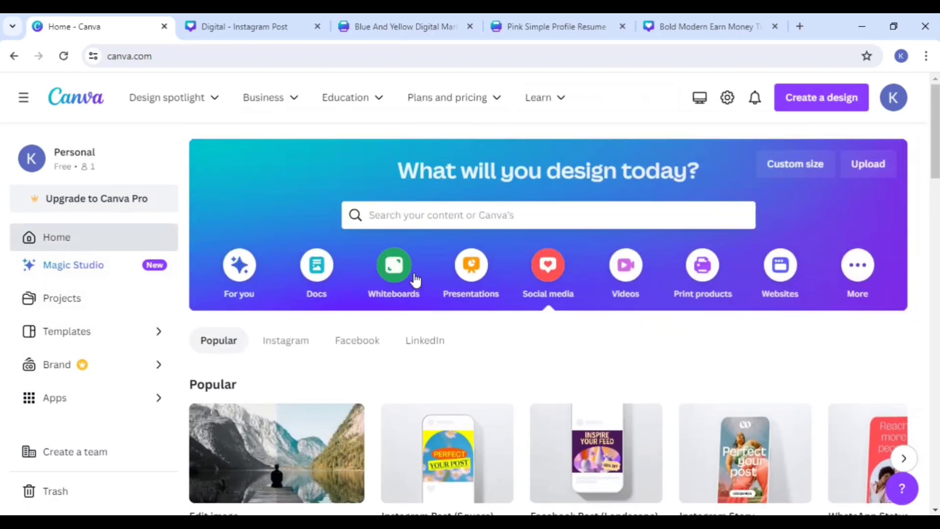
left_click(403, 219)
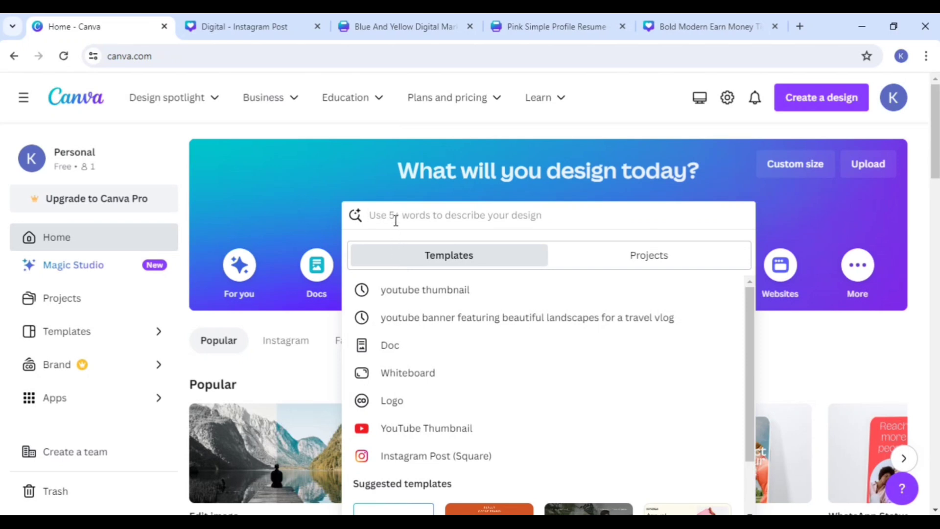
type("in")
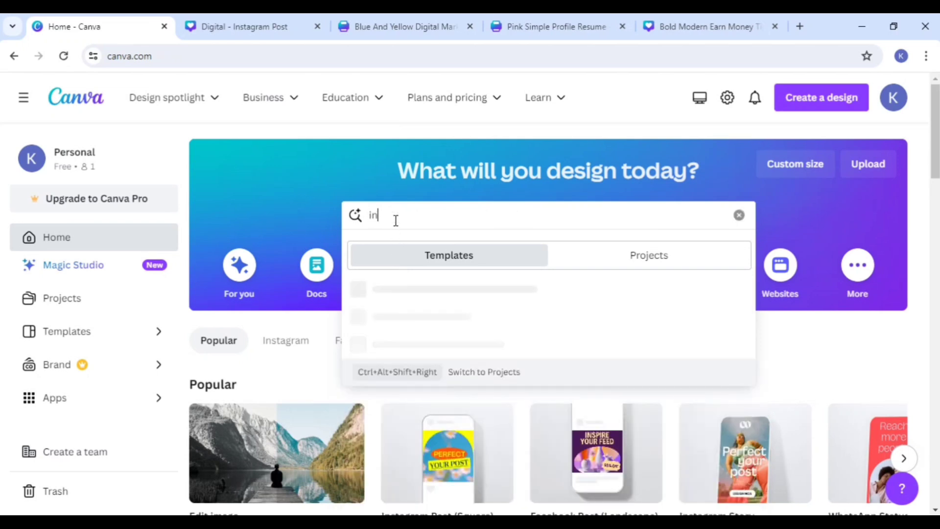
type("vo")
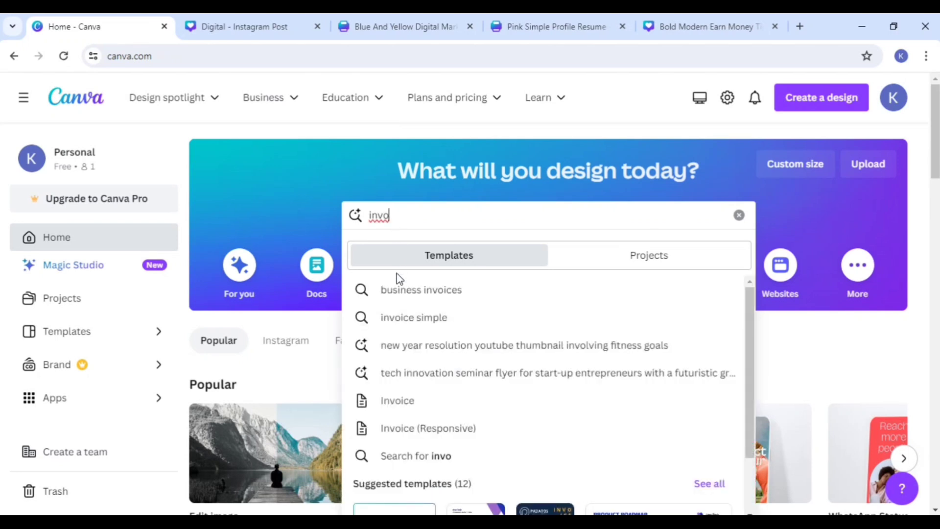
left_click(443, 290)
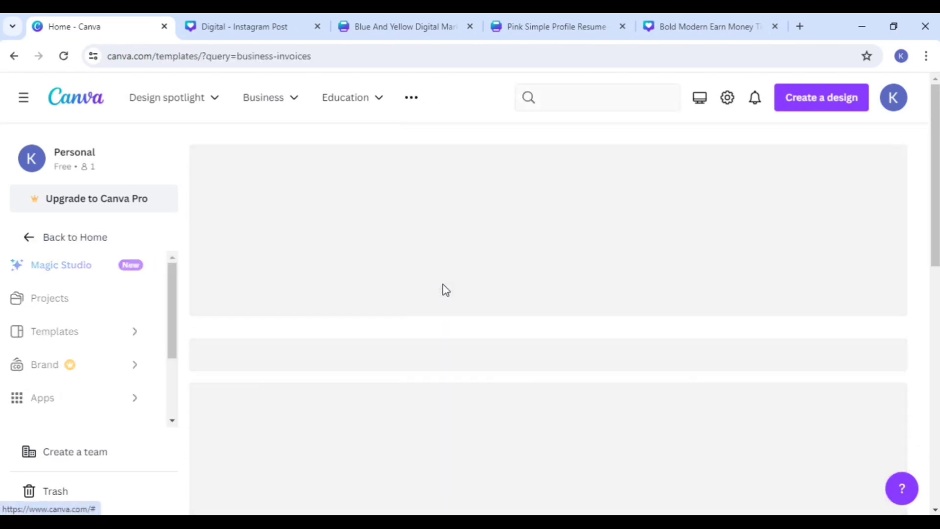
scroll(416, 278, "down", 3)
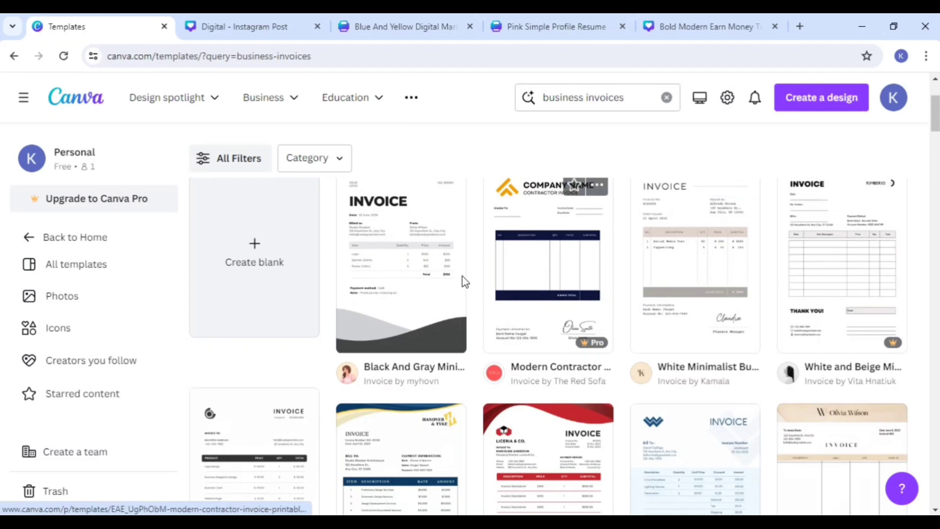
scroll(437, 307, "down", 3)
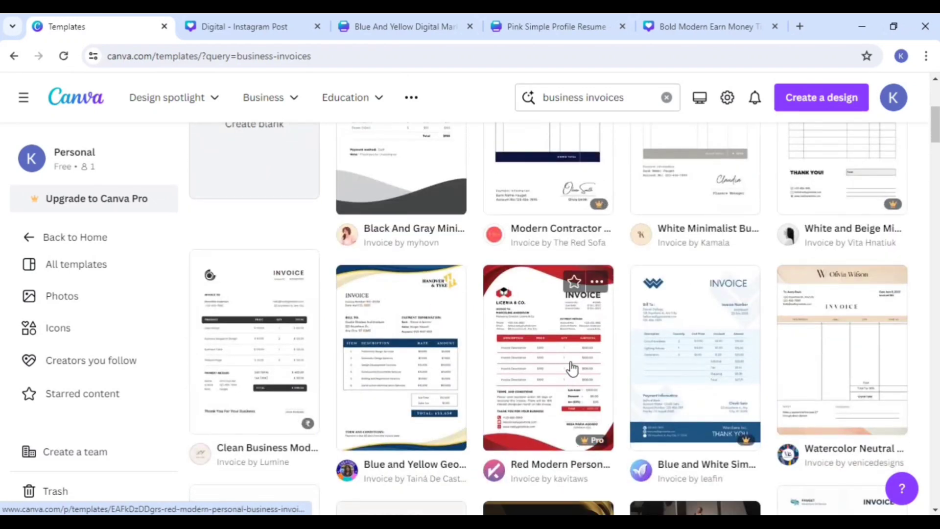
Step: Open the Blue and Yellow Geometric Invoice template for customization
left_click(375, 341)
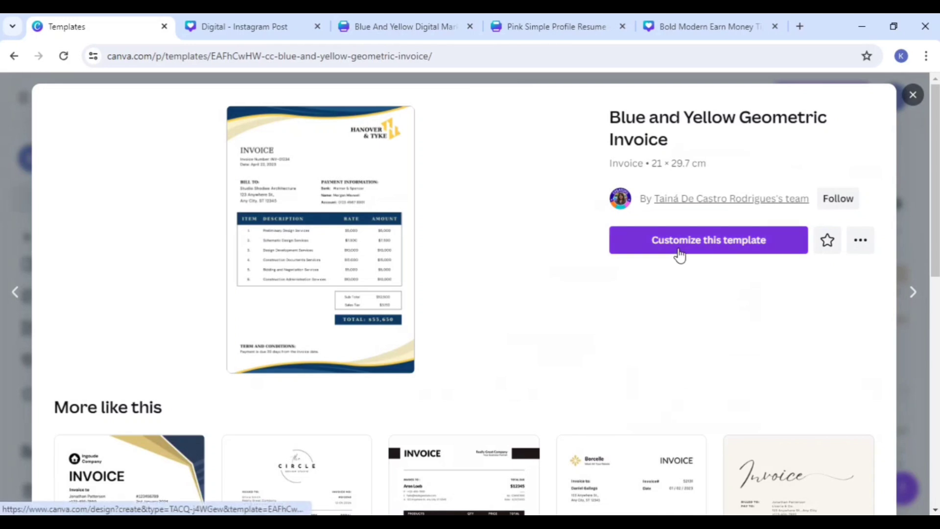
left_click(679, 253)
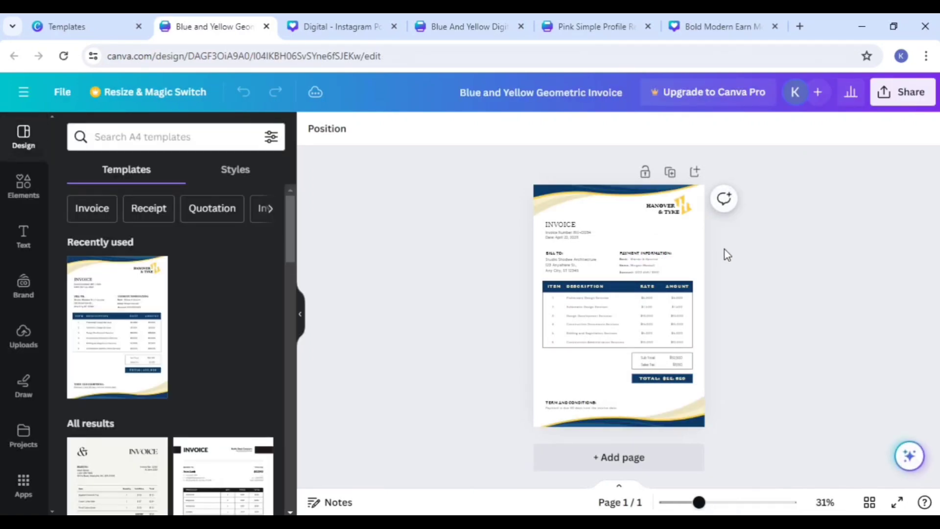
scroll(607, 268, "up", 3)
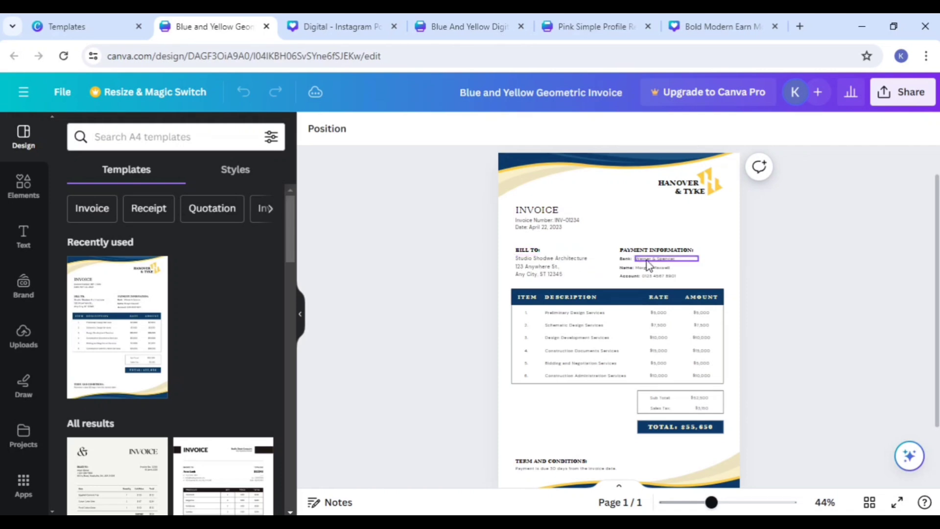
scroll(663, 268, "up", 2)
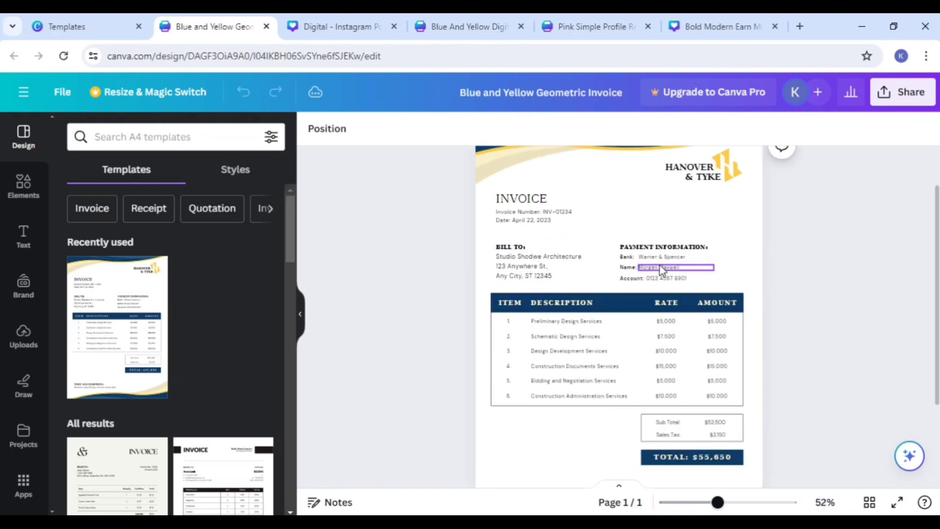
Step: Examine the invoice's editable bank, name, account and billing address fields, plus the terms and conditions
left_click(675, 259)
left_click(675, 256)
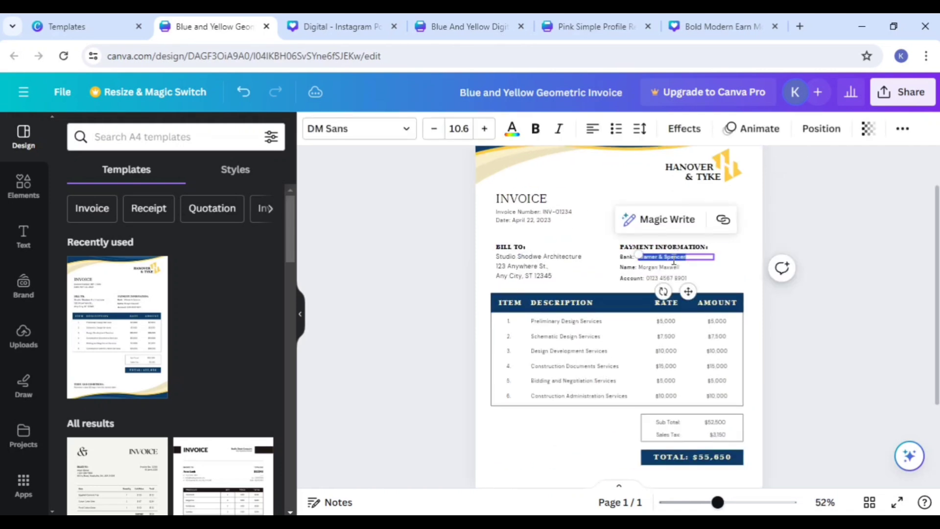
left_click(671, 268)
left_click(668, 279)
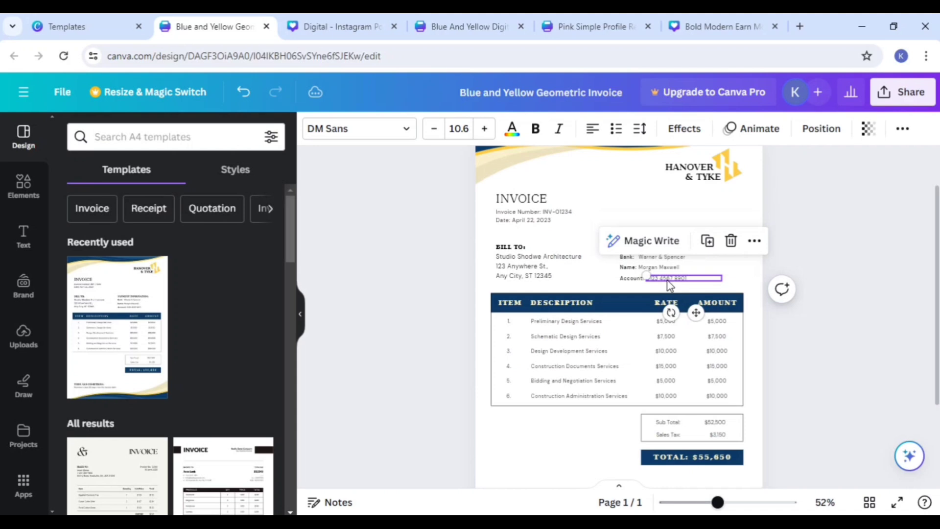
left_click(525, 275)
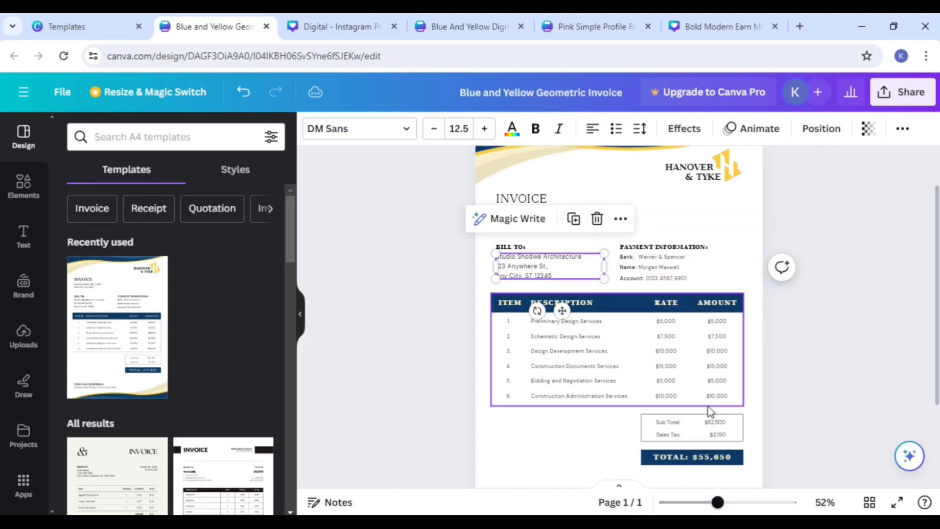
scroll(734, 413, "down", 3)
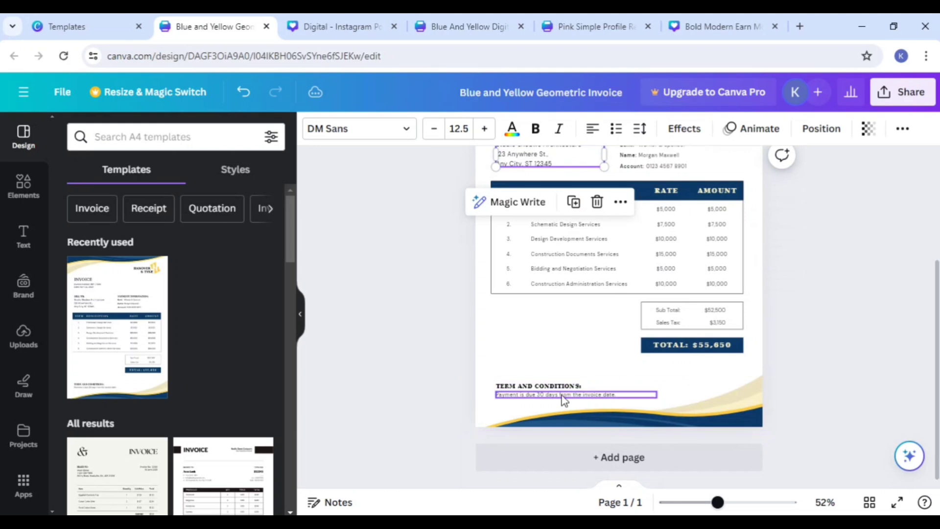
scroll(561, 399, "up", 2)
scroll(655, 395, "up", 5)
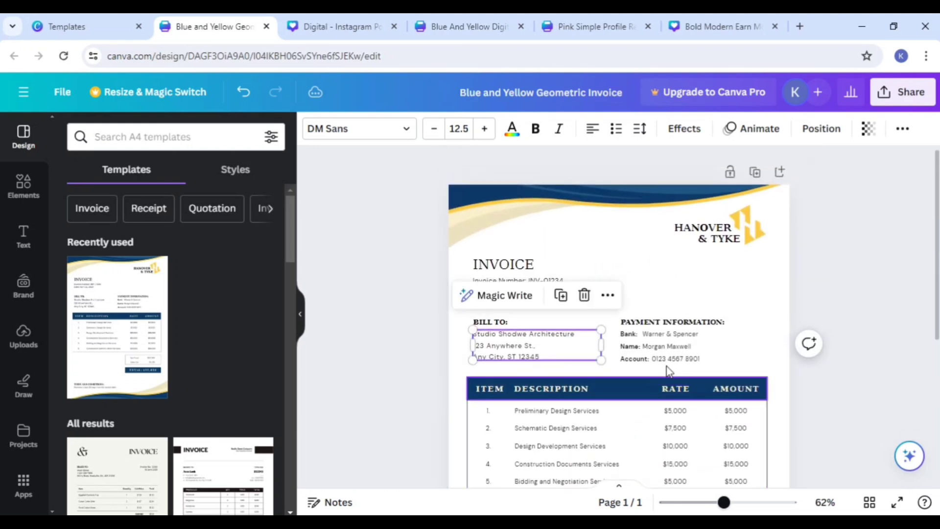
Step: Try placing the uploaded office team photo, reduced in size, over the logo in the invoice header
left_click(695, 255)
left_click(714, 229)
left_click(753, 221)
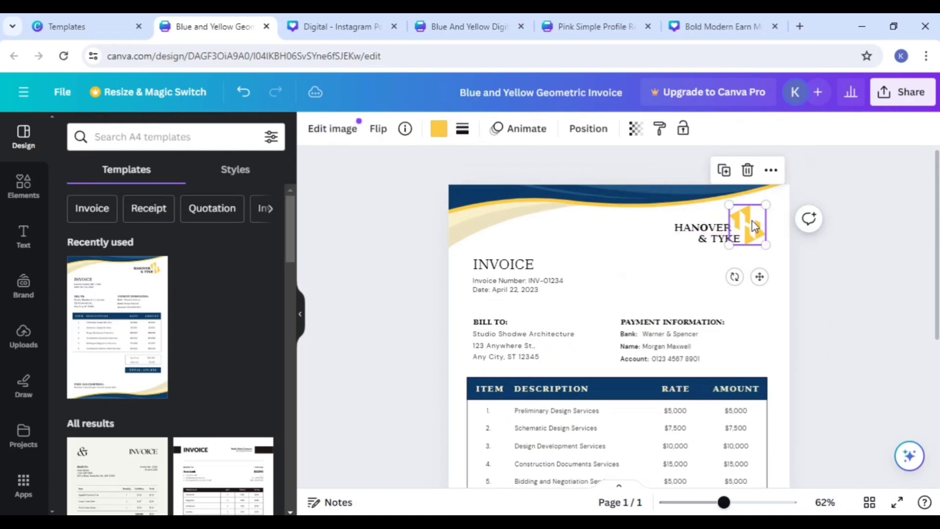
left_click(23, 333)
left_click(185, 365)
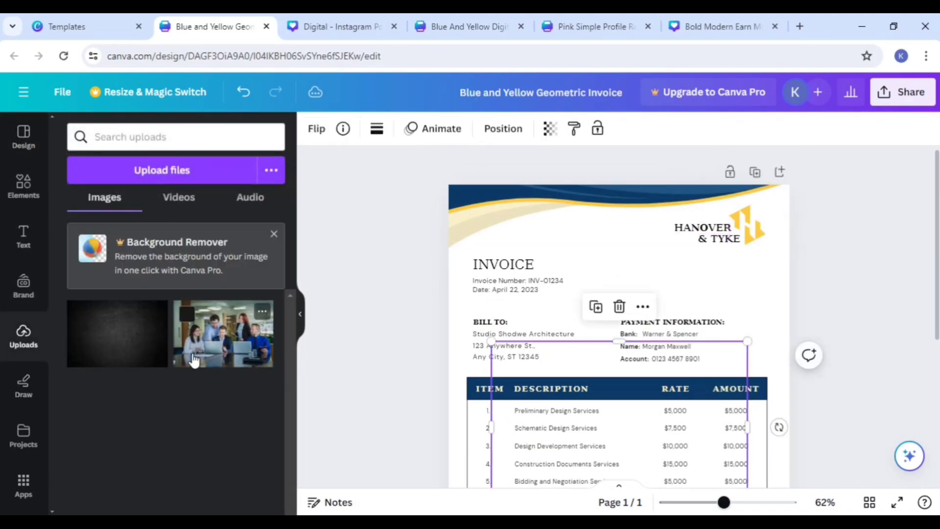
left_click_drag(739, 346, 739, 216)
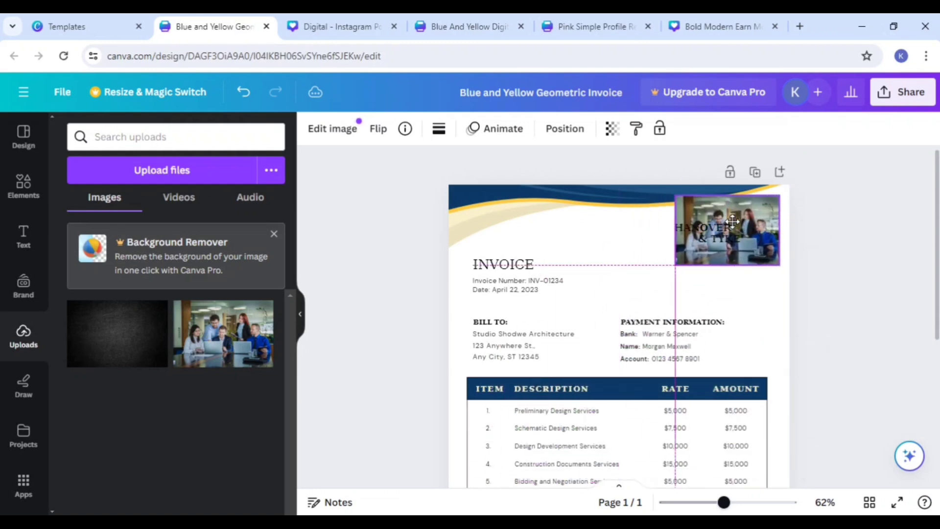
left_click_drag(767, 258, 916, 203)
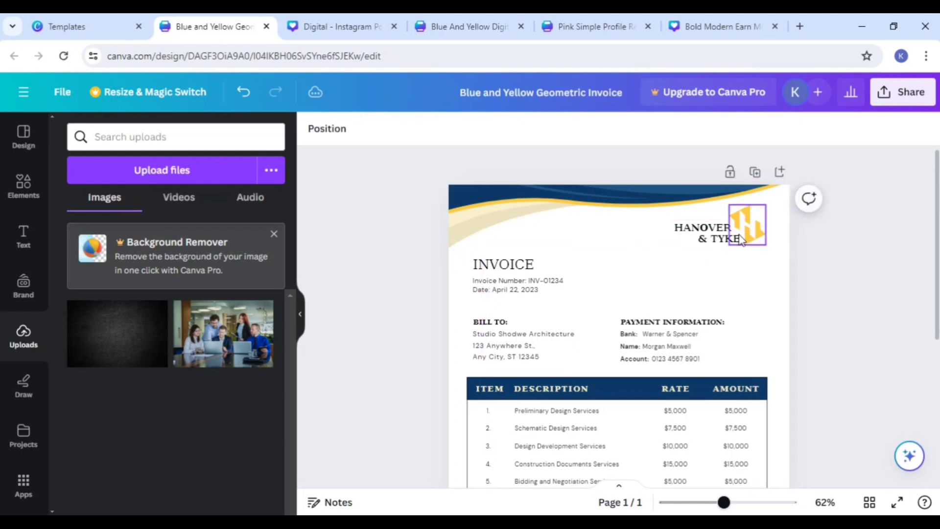
Step: Look over the whole invoice layout from the header through the item table to the terms and conditions
scroll(697, 304, "down", 2)
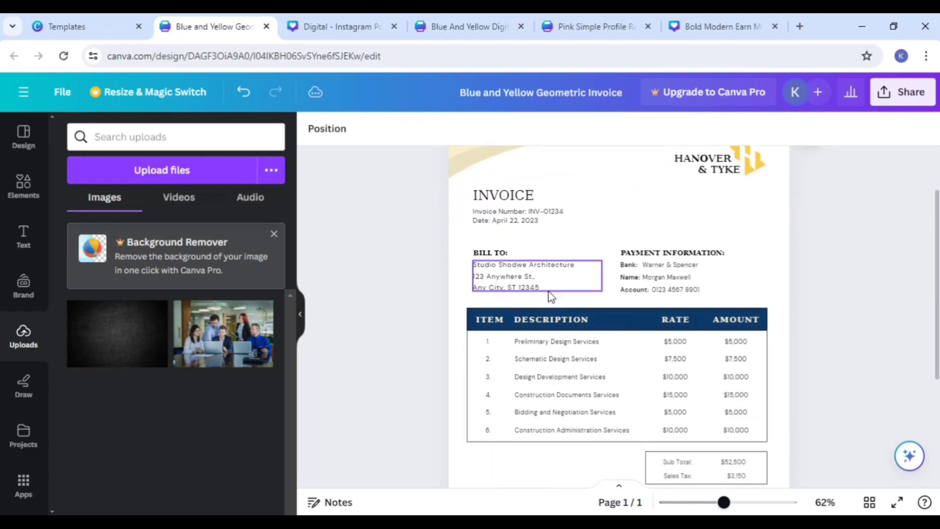
scroll(538, 293, "down", 5)
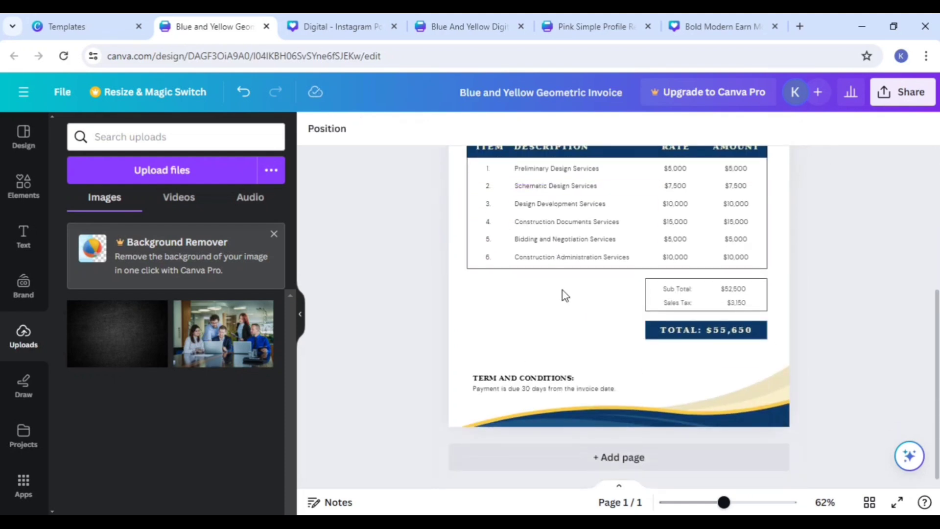
scroll(562, 294, "up", 7)
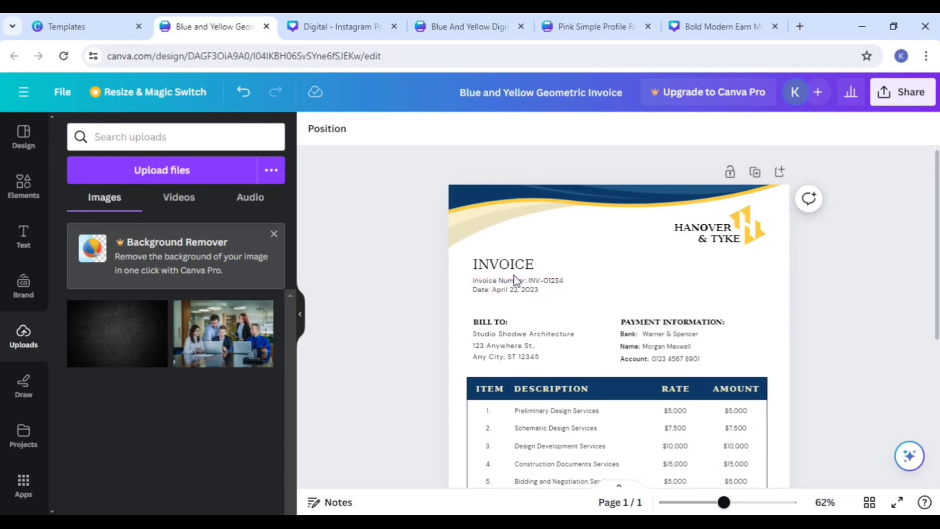
scroll(639, 250, "down", 2)
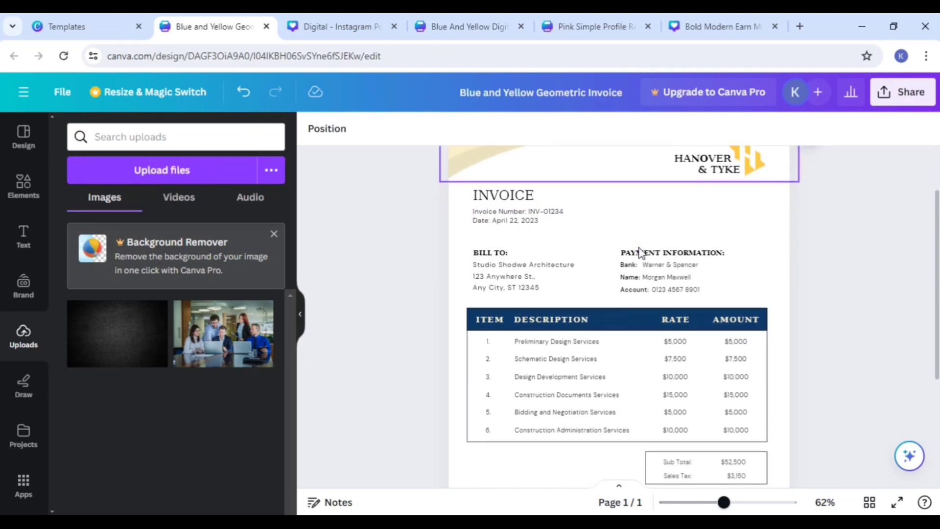
scroll(668, 287, "down", 4)
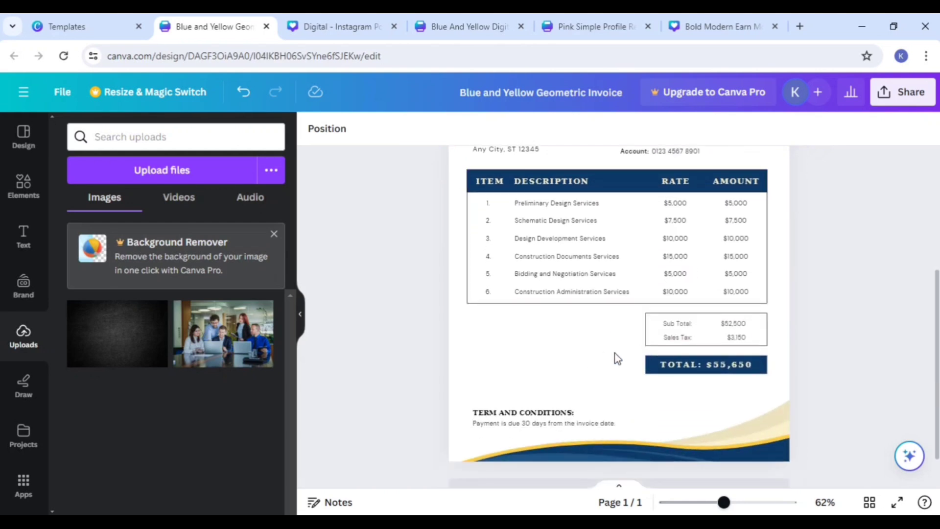
left_click(582, 362)
scroll(533, 288, "up", 2)
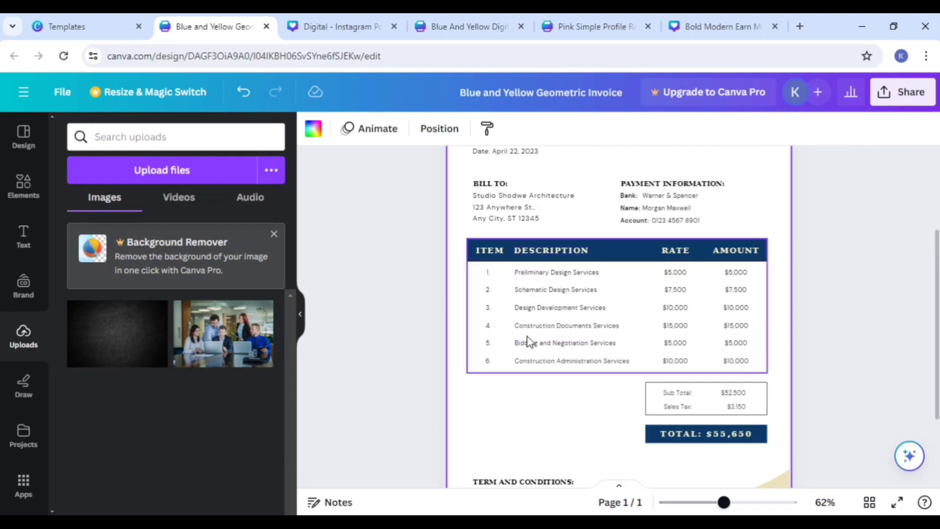
Step: Delete the description texts of items 1, 2 and 3 in the invoice table
left_click(562, 274)
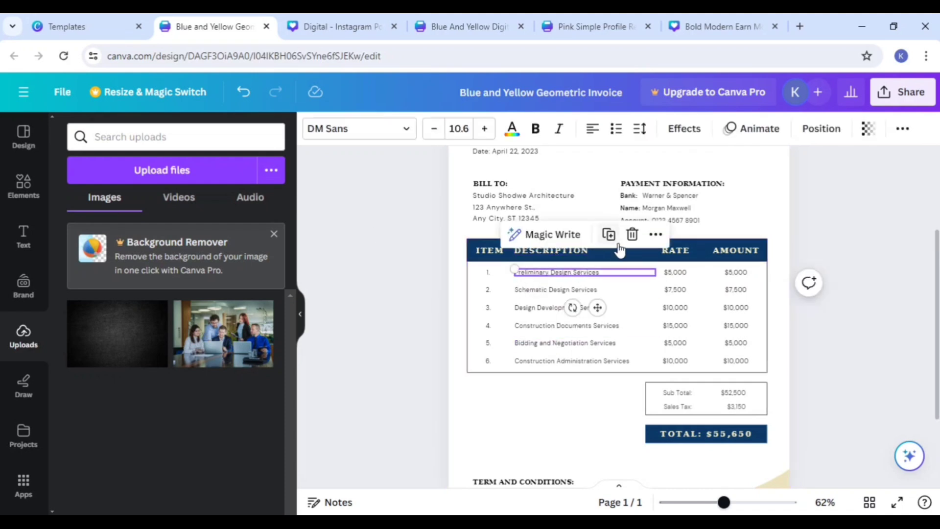
key("Delete")
left_click(593, 288)
left_click(647, 252)
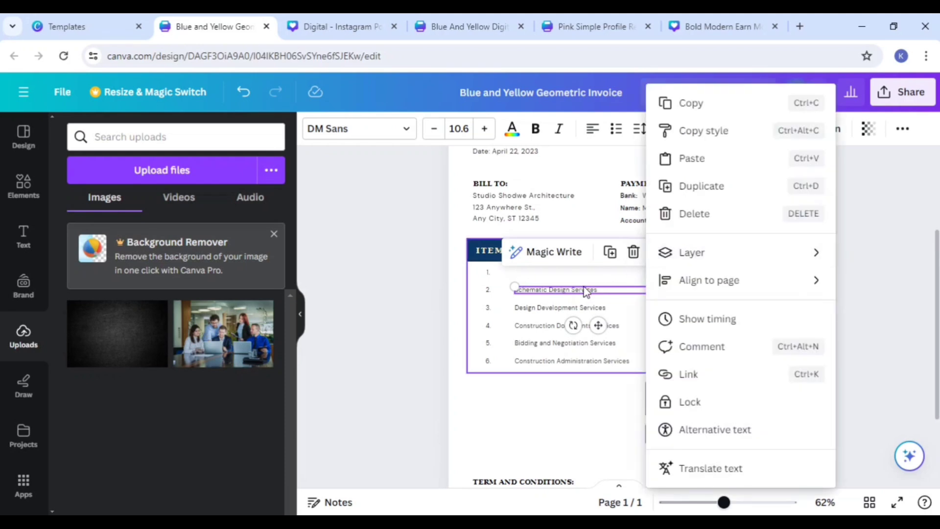
left_click(578, 290)
left_click(578, 289)
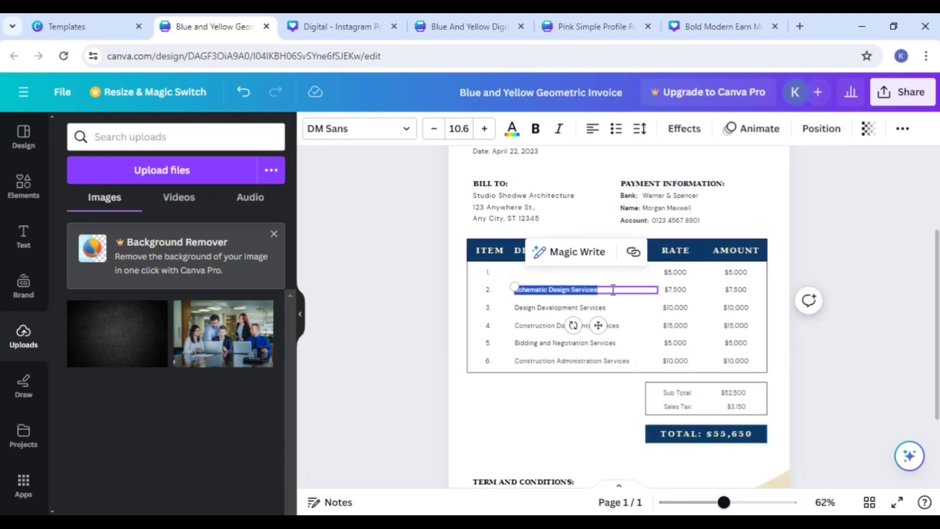
left_click(613, 290)
left_click(605, 308)
left_click(607, 309)
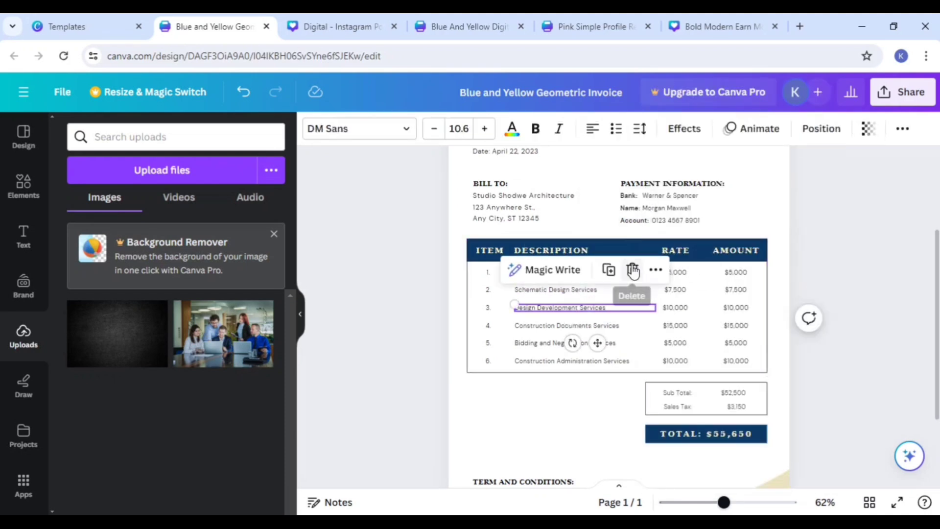
left_click(630, 269)
left_click(594, 289)
left_click(594, 288)
left_click(632, 254)
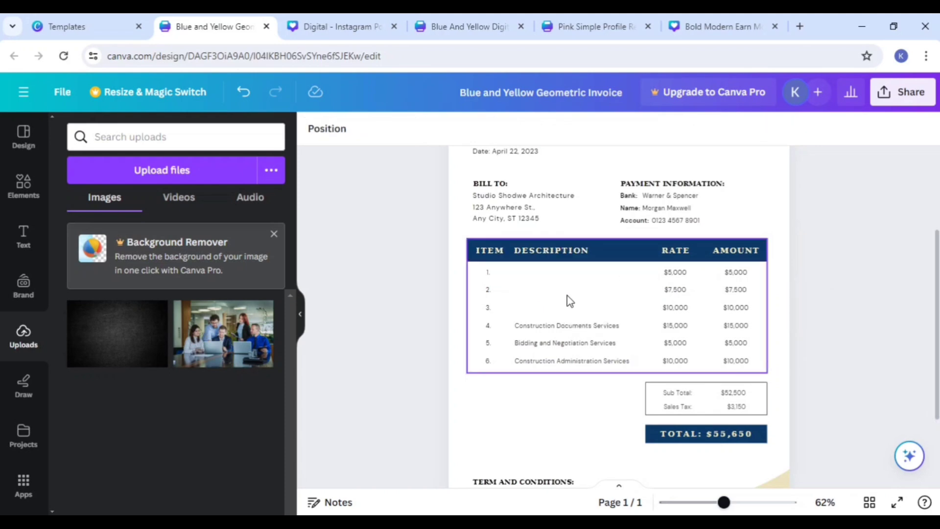
Step: Move the Bidding and Negotiation Services description slightly down and right in the invoice table
left_click(570, 314)
left_click(570, 313)
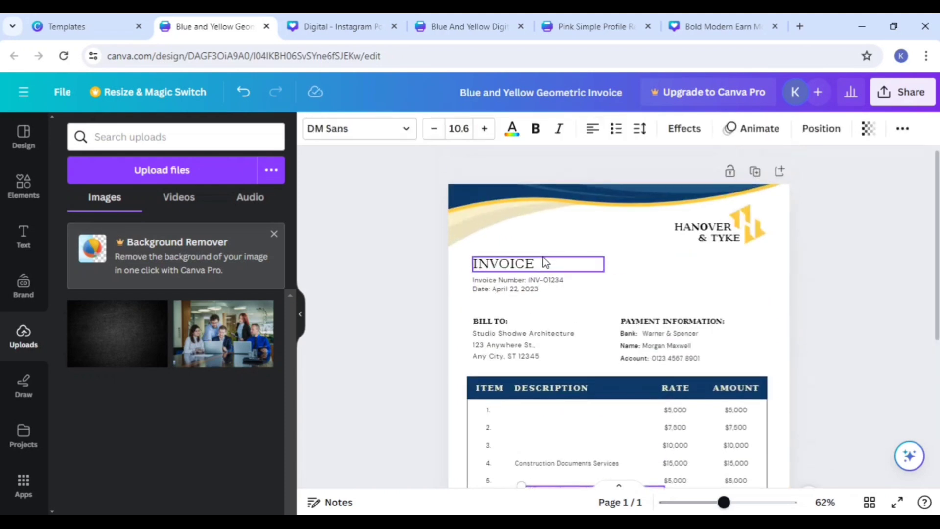
scroll(460, 282, "up", 3)
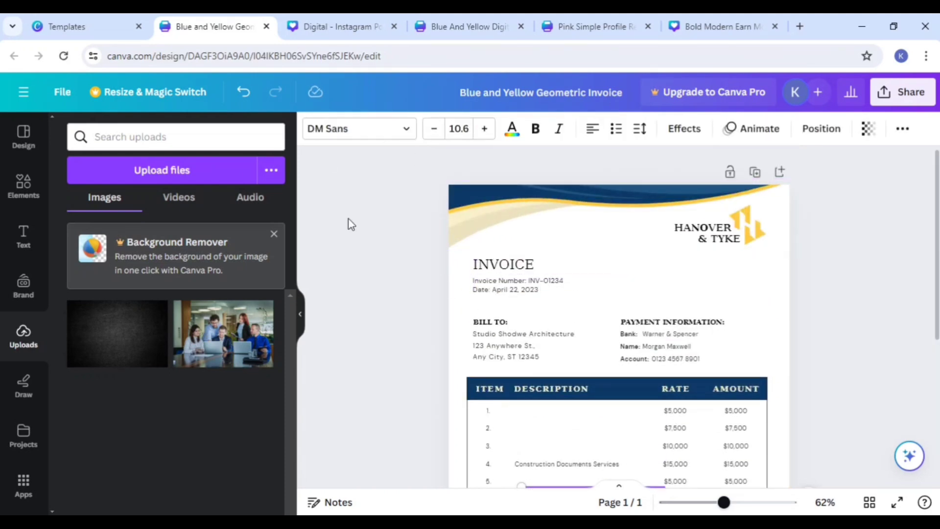
scroll(618, 306, "down", 4)
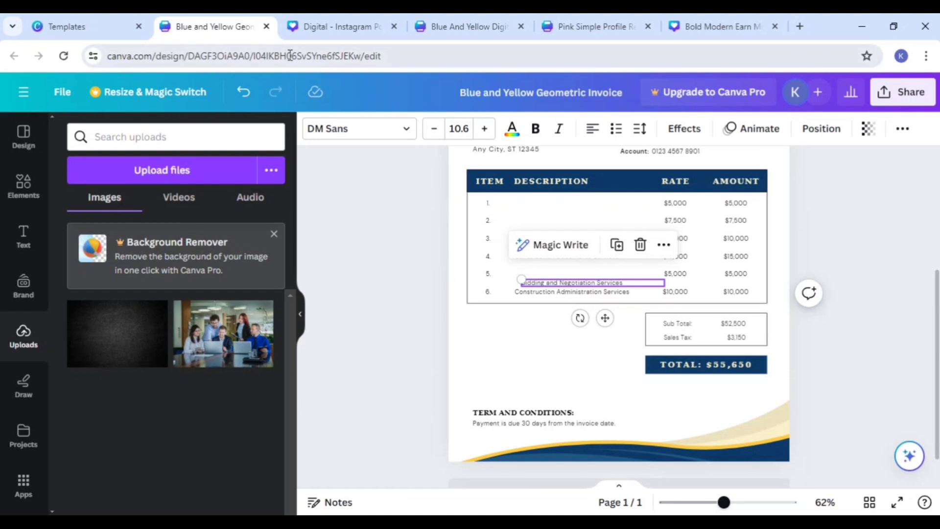
Step: Return to the business invoice templates, browse the designs and preview the Watercolor Neutral Professional Business Invoice
left_click(58, 26)
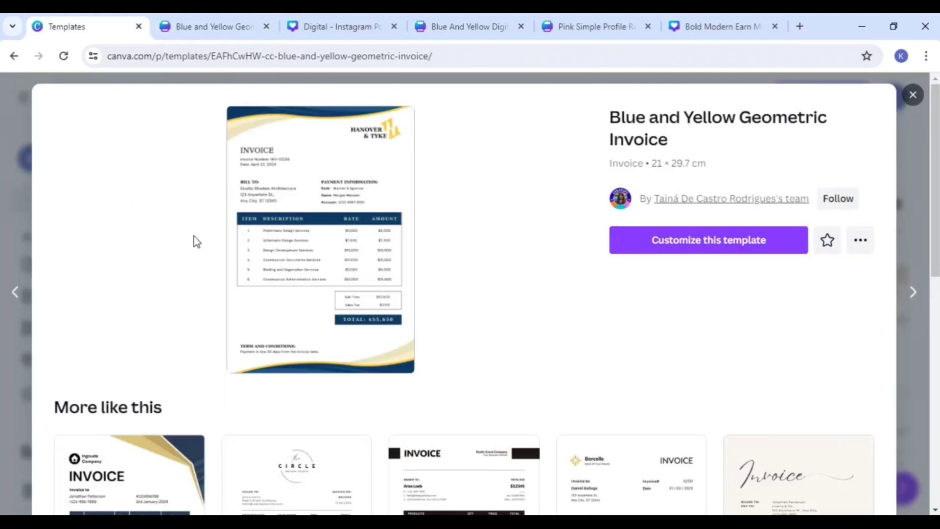
left_click(911, 95)
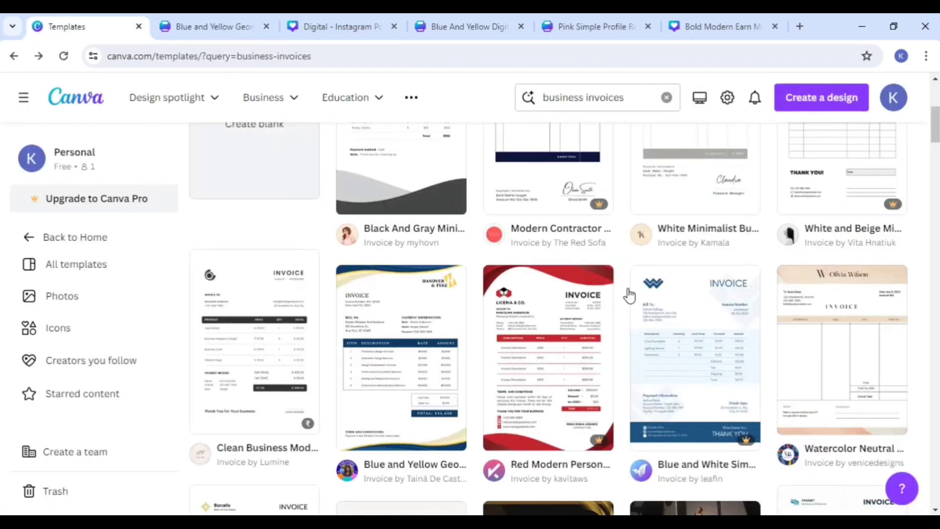
scroll(538, 289, "up", 3)
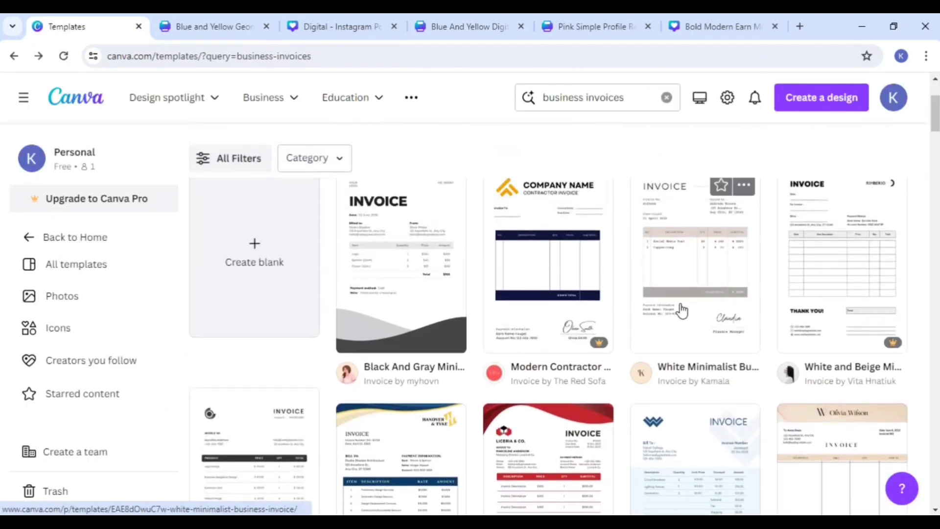
scroll(413, 296, "down", 3)
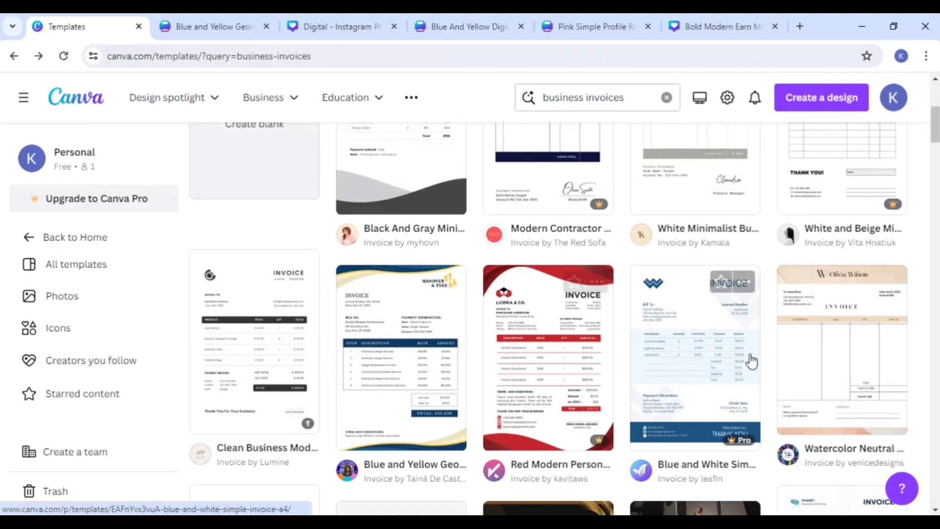
scroll(748, 357, "down", 4)
left_click(803, 195)
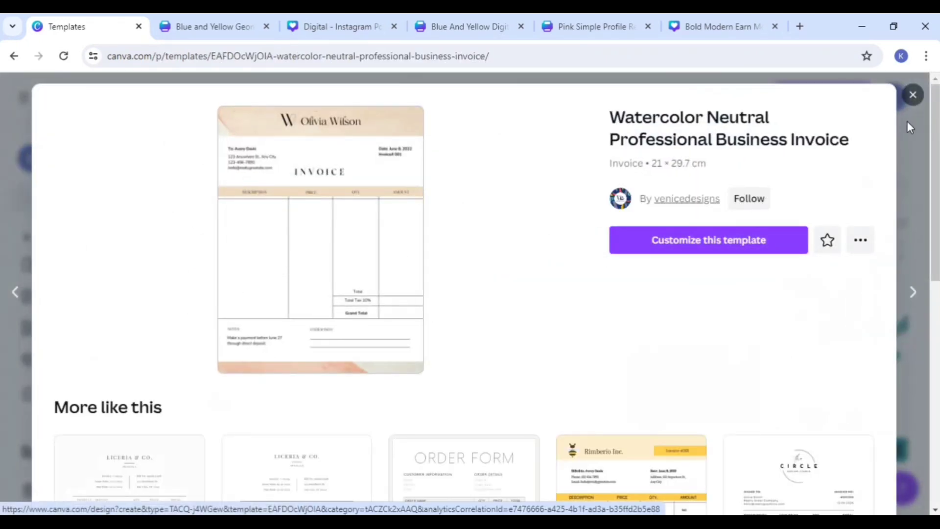
left_click(910, 95)
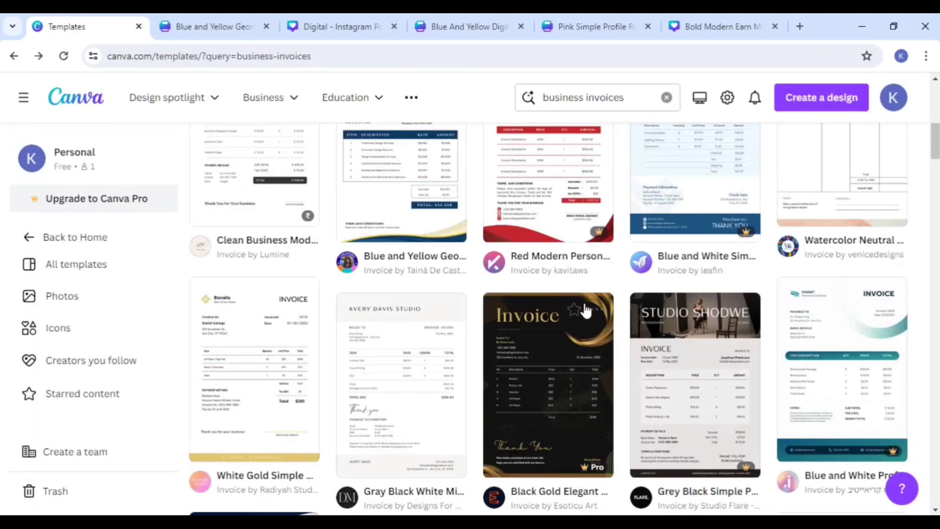
scroll(581, 313, "down", 3)
scroll(395, 288, "down", 10)
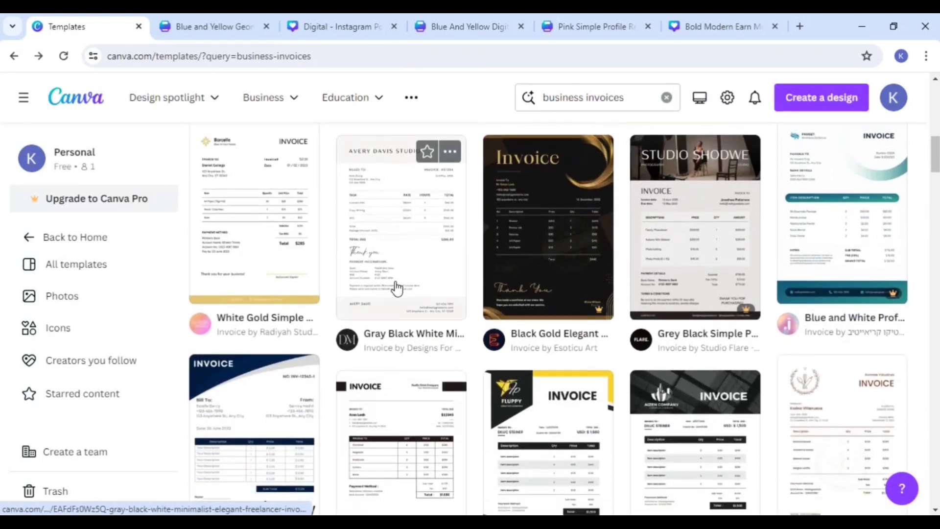
scroll(293, 326, "up", 12)
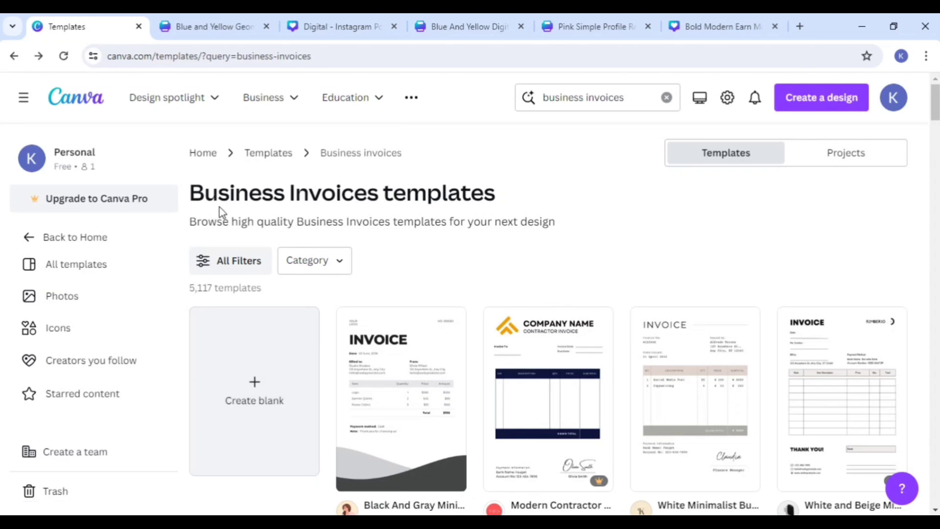
Step: Return to the home page and search the templates for "mockup"
left_click(92, 244)
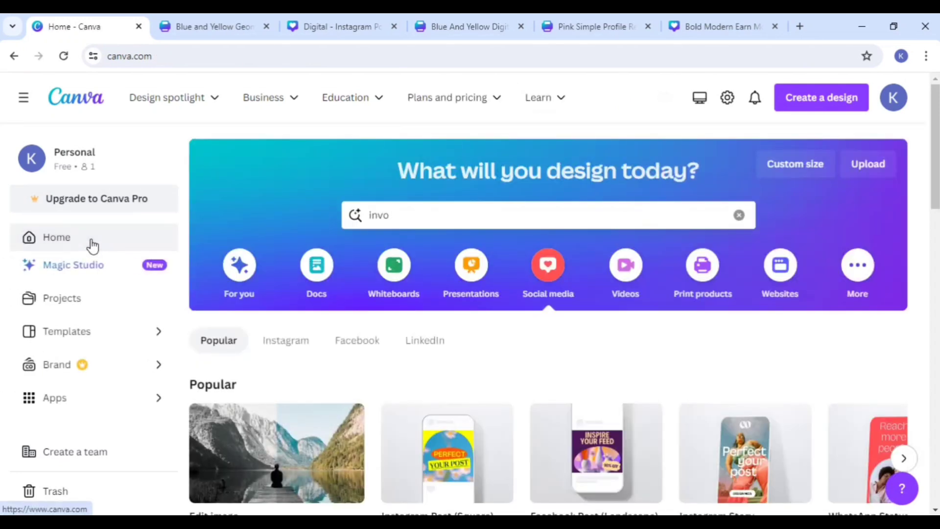
left_click(403, 210)
key("BackSpace")
key("BackSpace")
key("BackSpace")
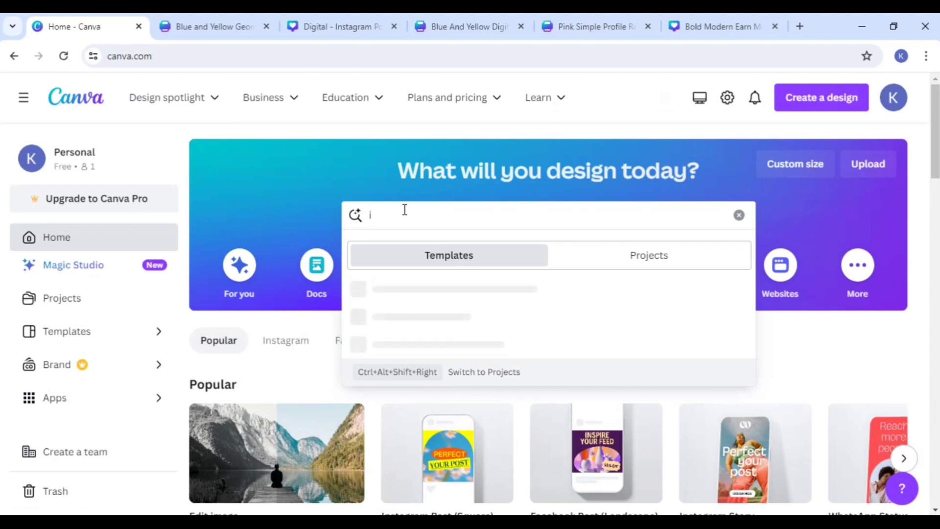
key("BackSpace")
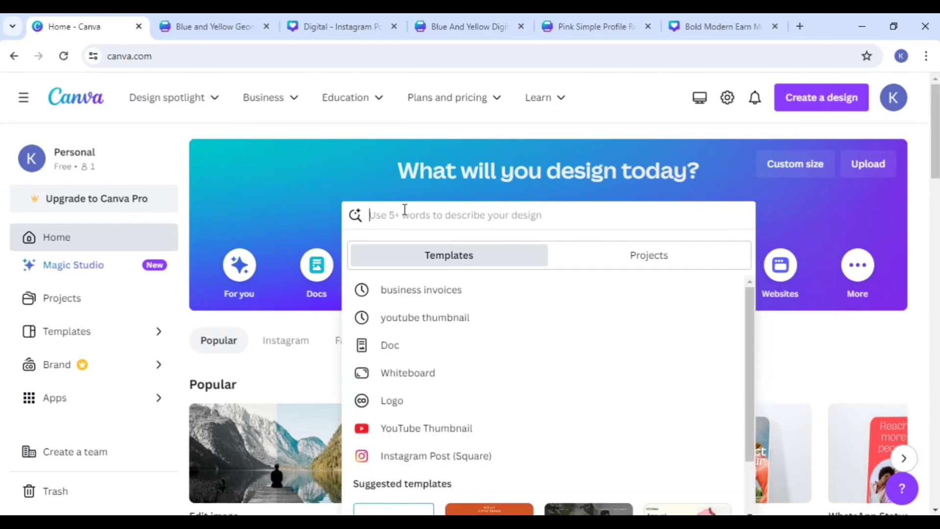
type("mo")
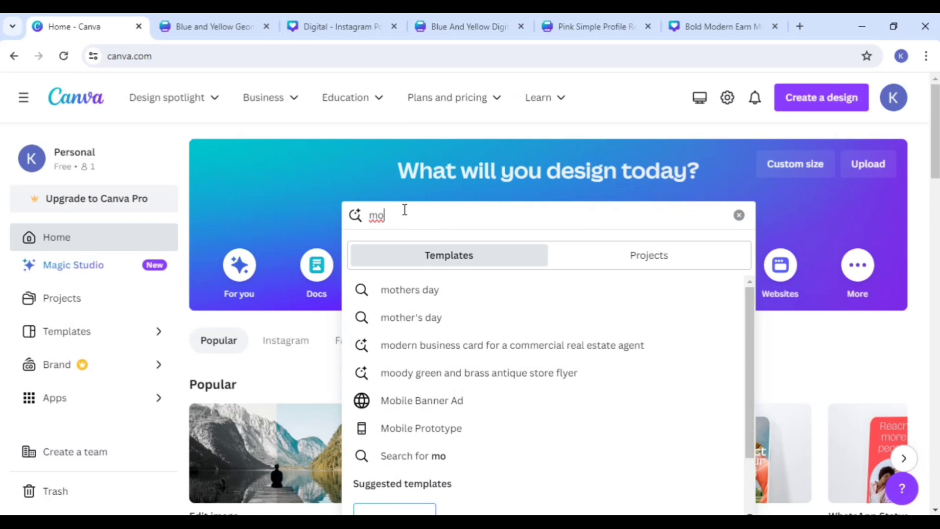
type("cuo")
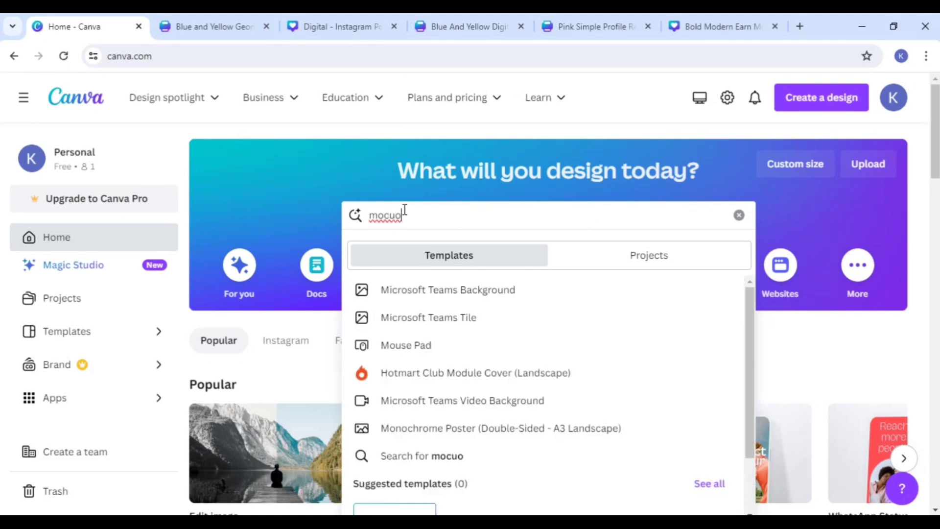
key("BackSpace")
type("p")
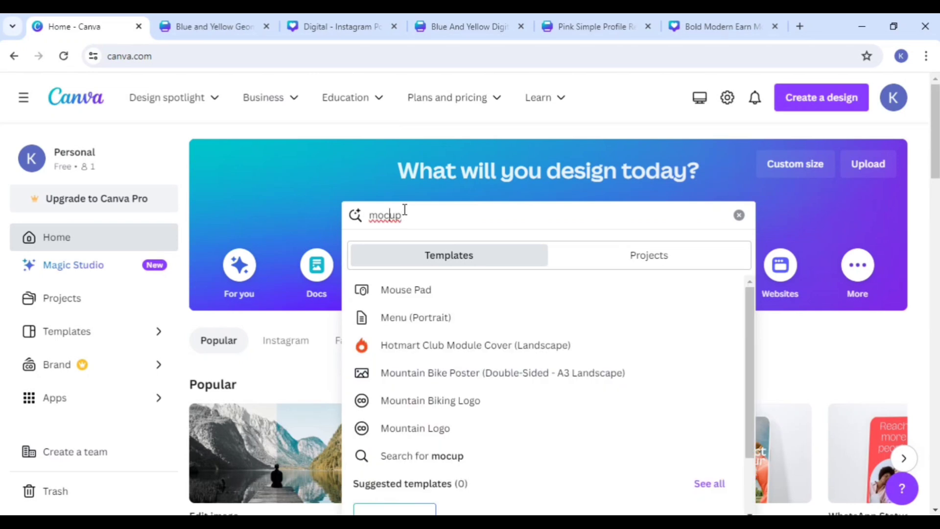
type("k")
key("Return")
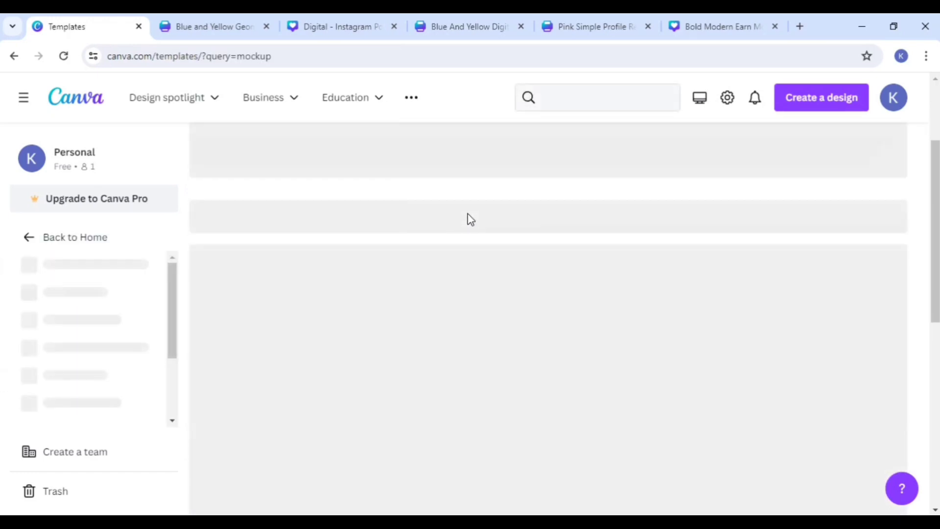
Step: Browse the mockup results and open the New Website Blue Mockup Instagram - Laptop template for customizing
scroll(486, 251, "down", 6)
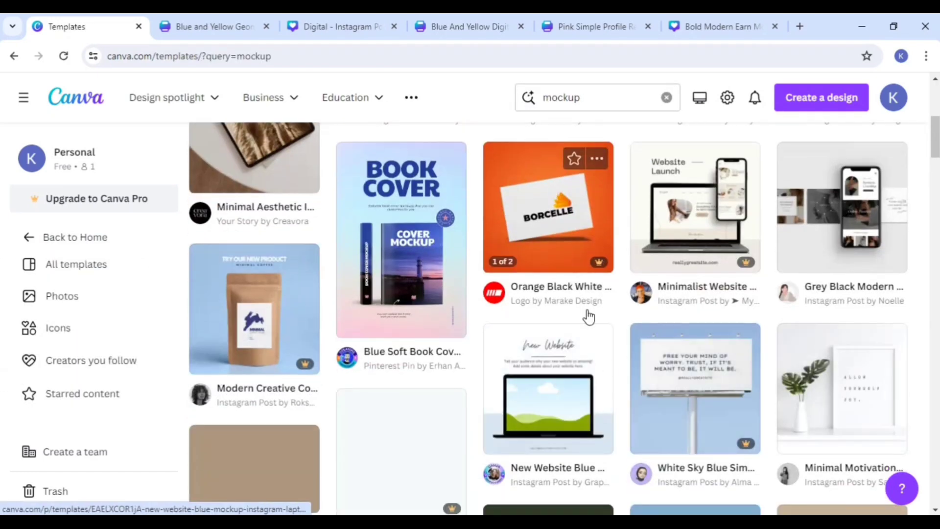
scroll(561, 362, "up", 1)
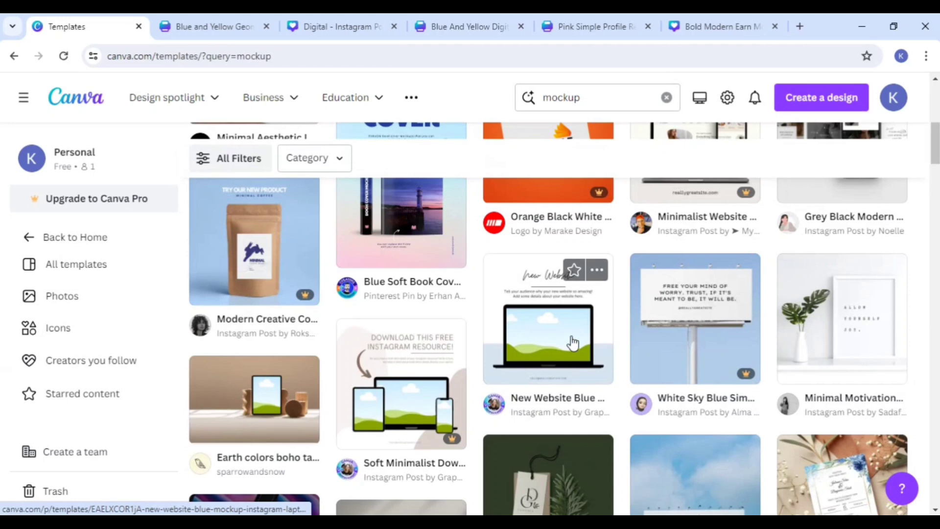
left_click(572, 343)
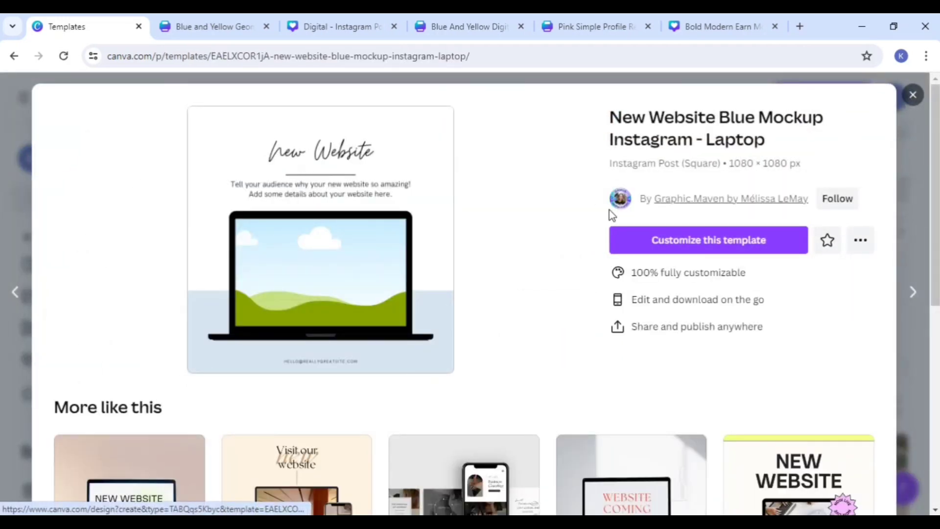
left_click(653, 244)
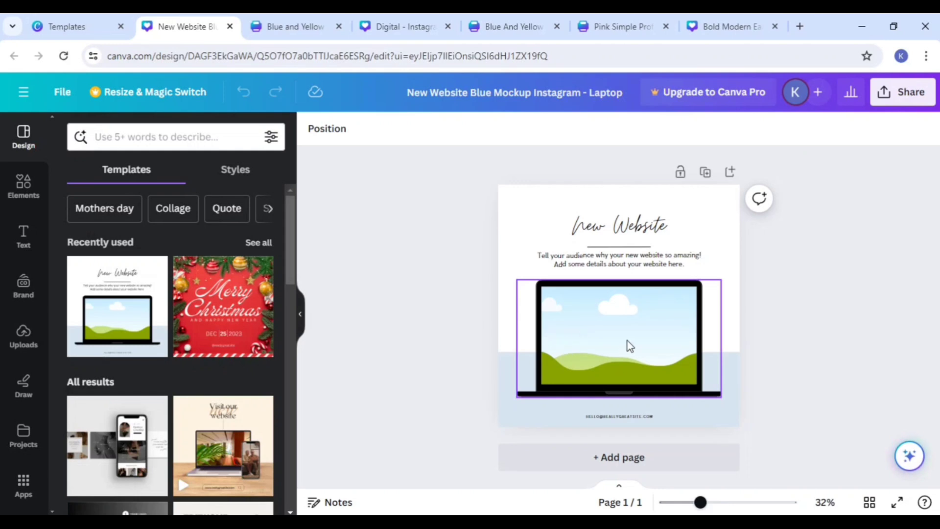
Step: Fill the laptop's screen with the uploaded office team photo and shift the laptop slightly right and down on the page
left_click(627, 346)
left_click_drag(628, 343, 632, 338)
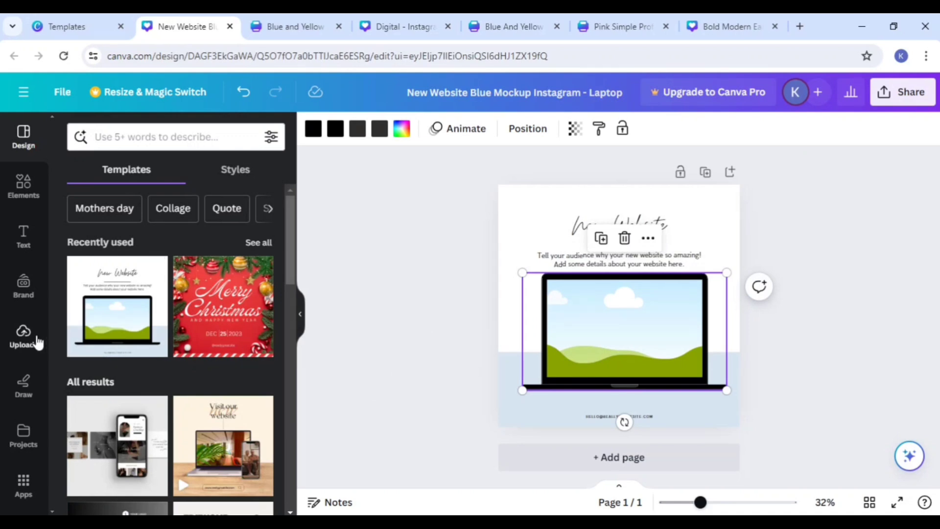
left_click(23, 337)
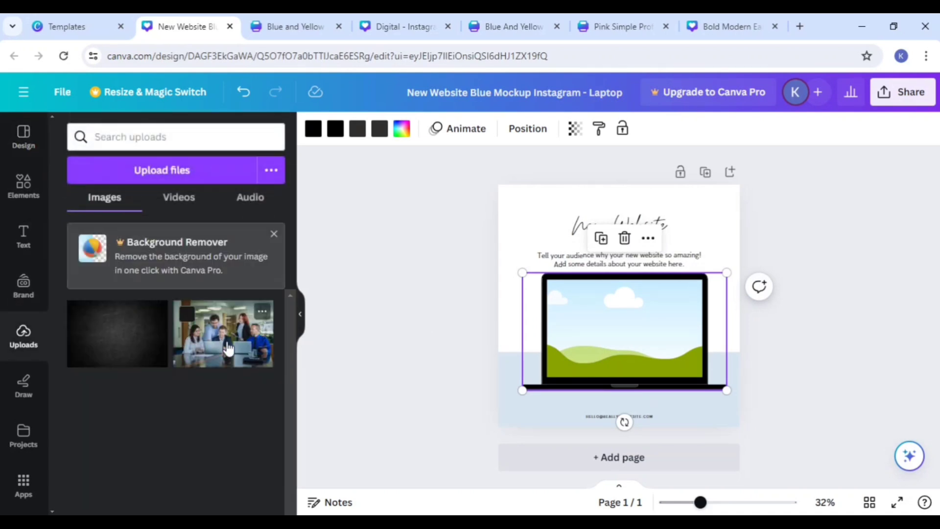
left_click(220, 346)
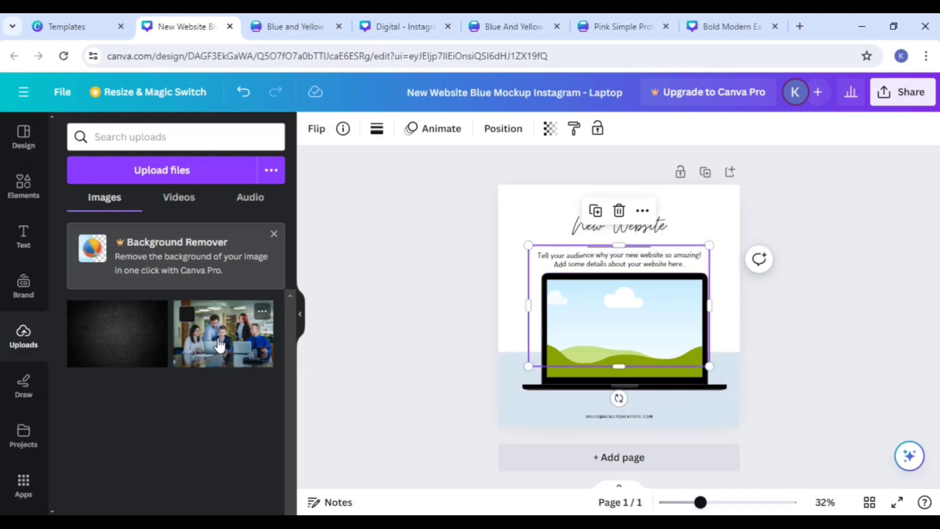
left_click_drag(596, 312, 603, 327)
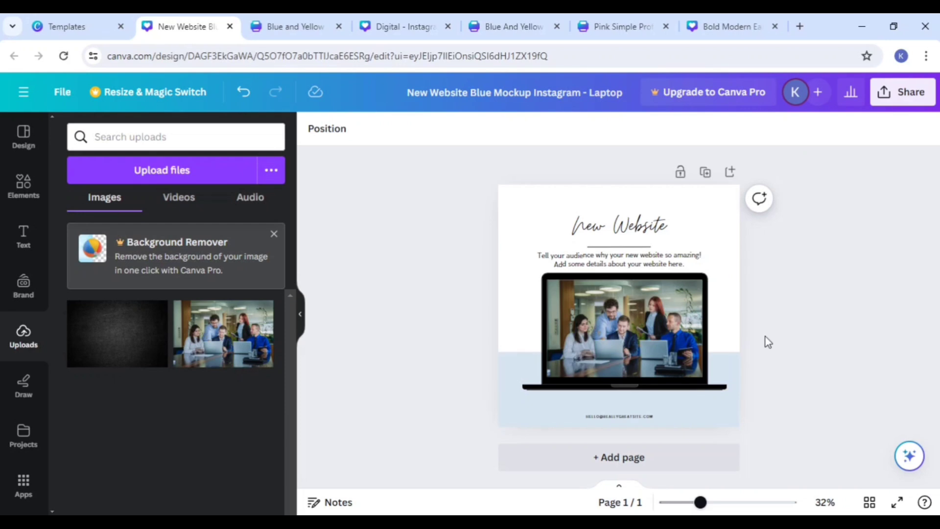
left_click_drag(645, 333, 647, 341)
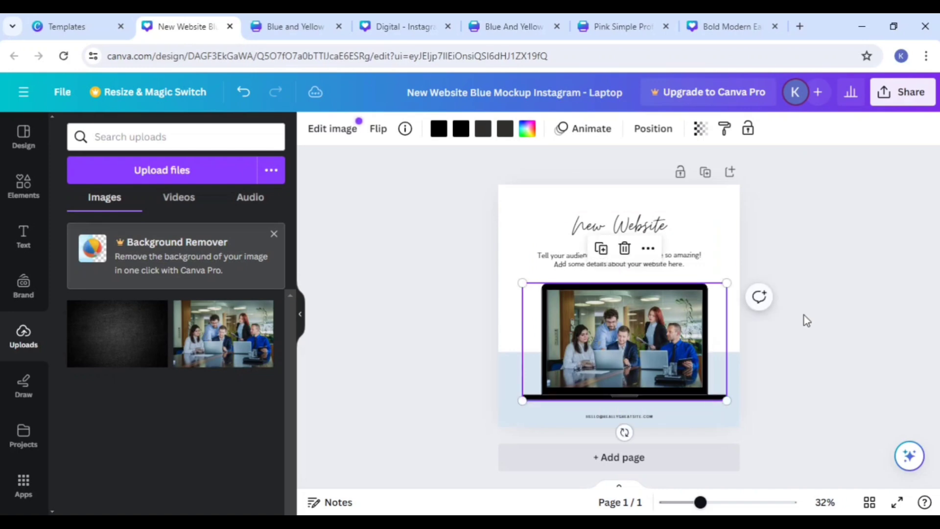
Step: Add a second page and apply the Grey Black Modern Digital Product Mockup Shadow Instagram Post template to it
left_click(694, 448)
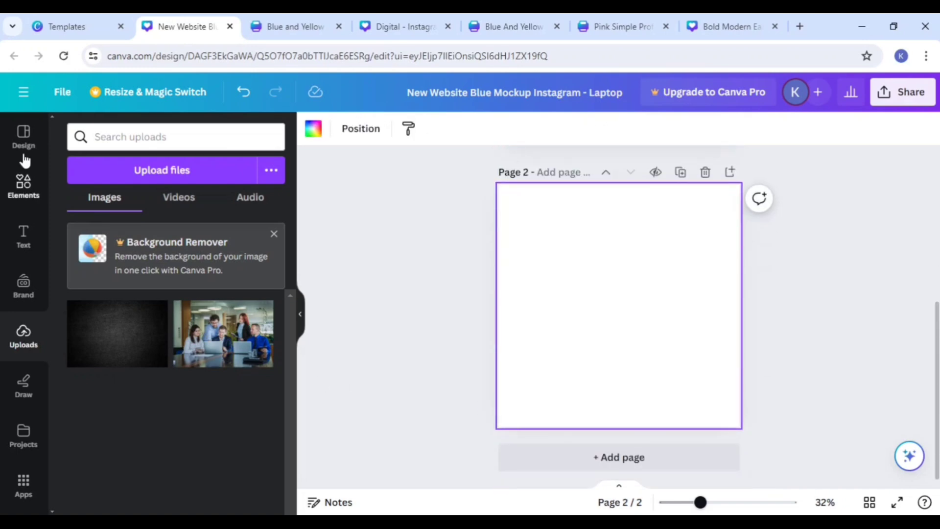
left_click(25, 147)
scroll(200, 377, "down", 15)
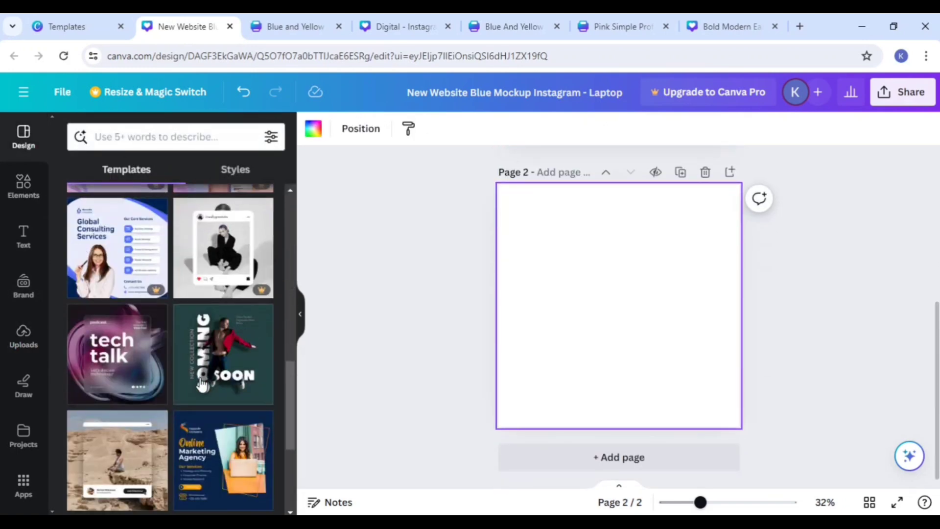
scroll(198, 376, "down", 4)
scroll(196, 374, "up", 3)
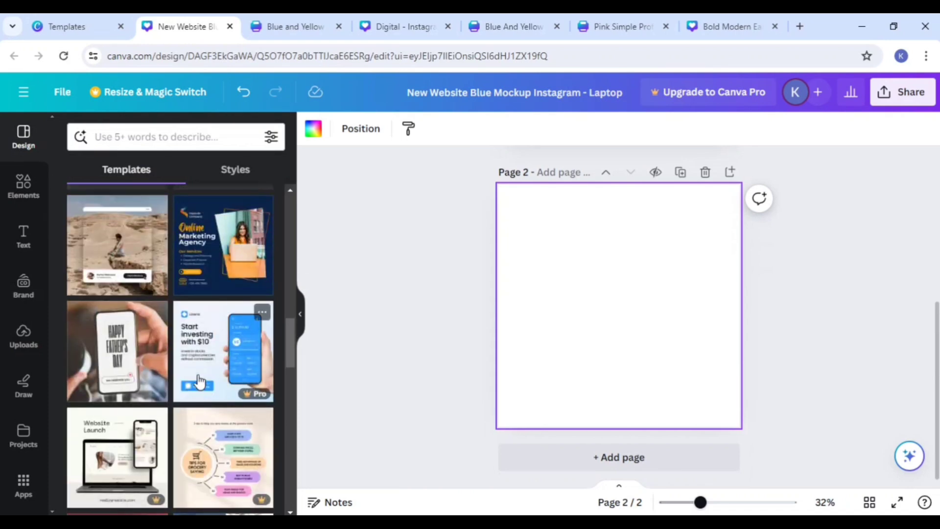
scroll(198, 381, "down", 8)
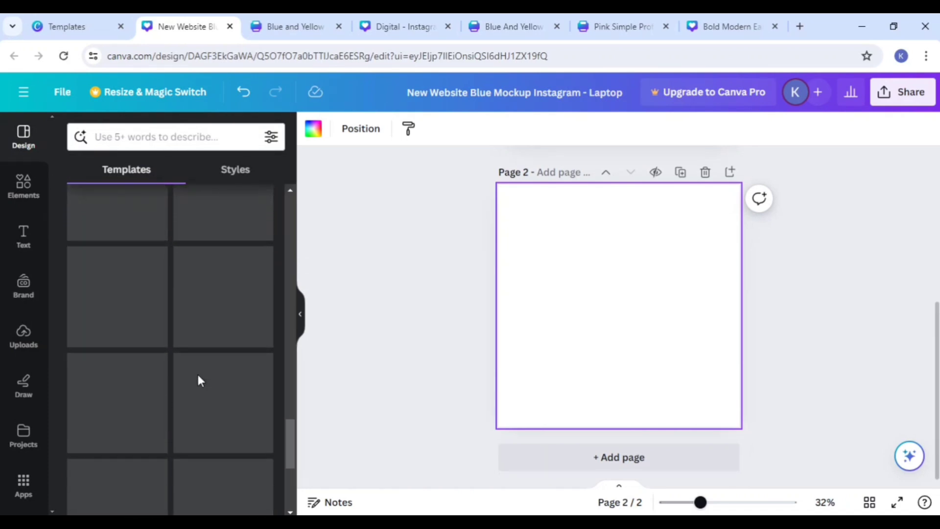
scroll(199, 380, "up", 20)
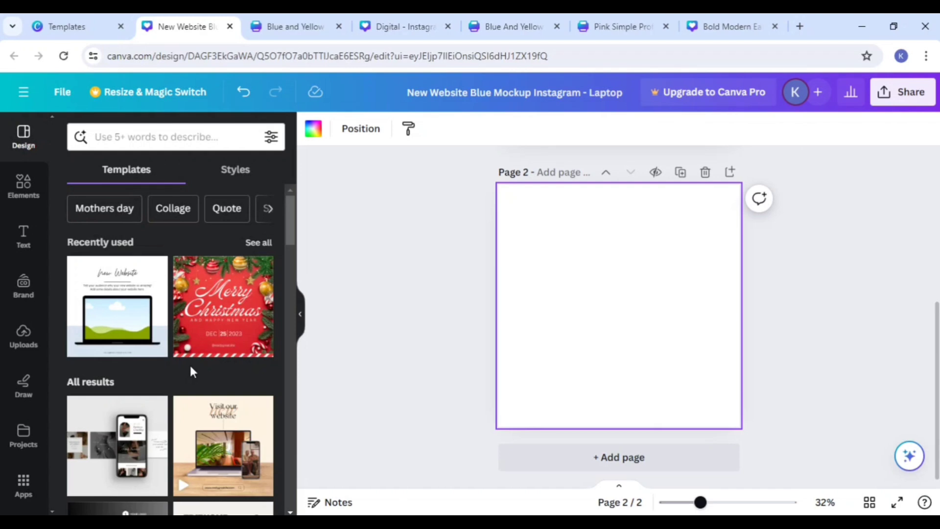
scroll(189, 367, "down", 4)
left_click(132, 327)
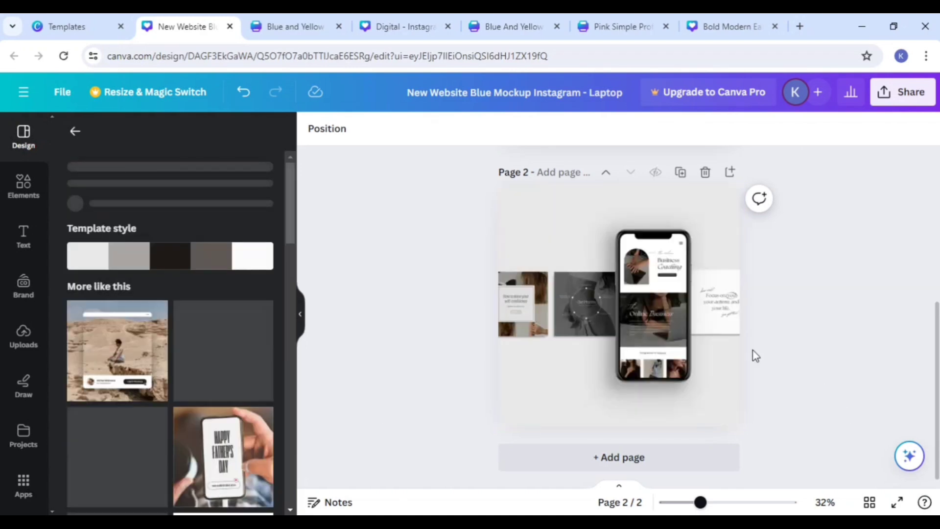
scroll(820, 358, "up", 5)
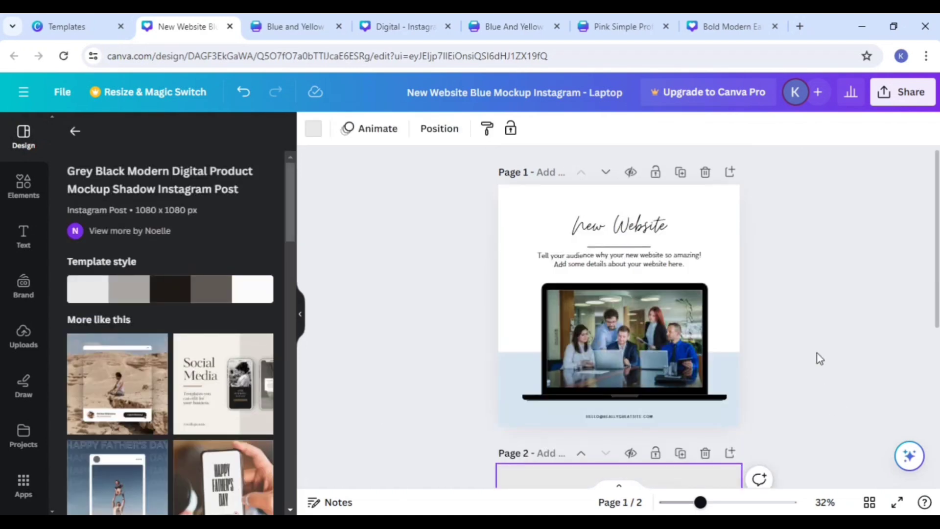
scroll(820, 358, "down", 5)
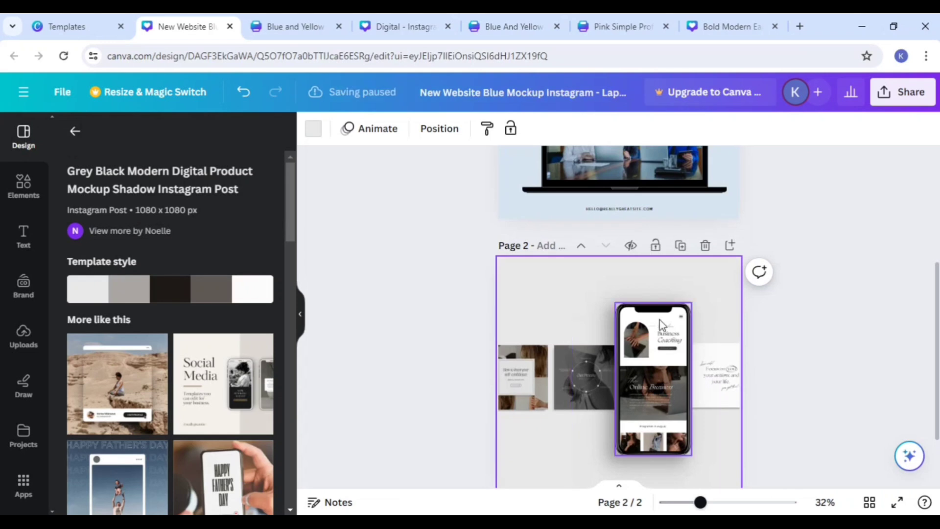
Step: Move page 2's phone frame left over the dark photo, remove its screen content, and browse similar templates
left_click_drag(648, 411, 597, 386)
left_click(665, 386)
scroll(785, 360, "up", 4)
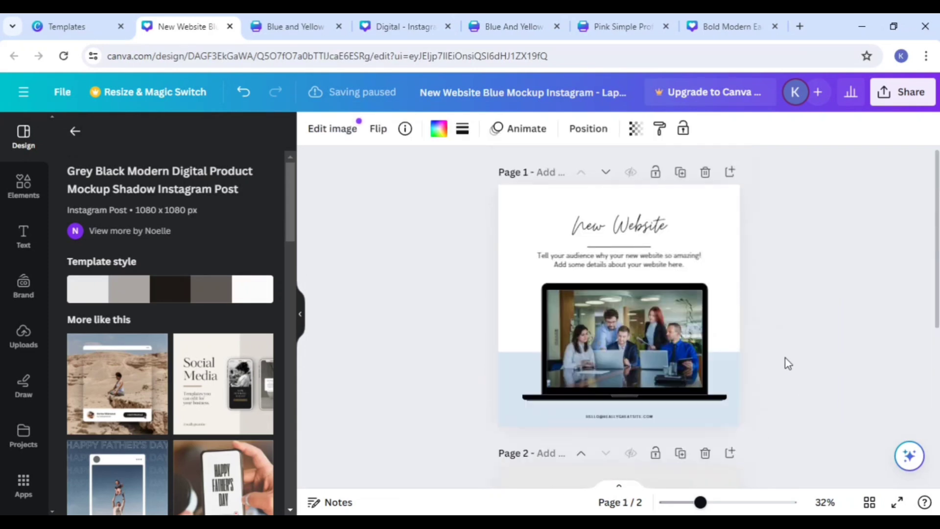
scroll(783, 357, "down", 5)
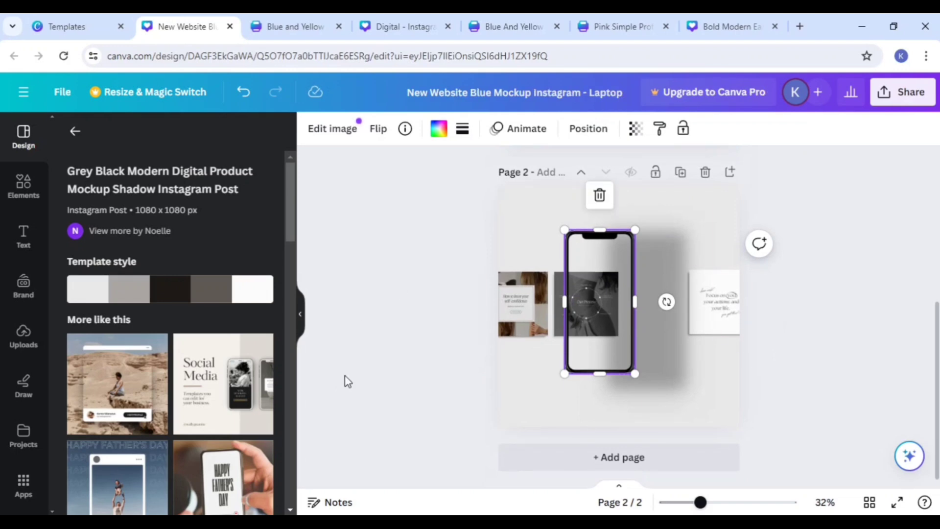
scroll(283, 409, "down", 15)
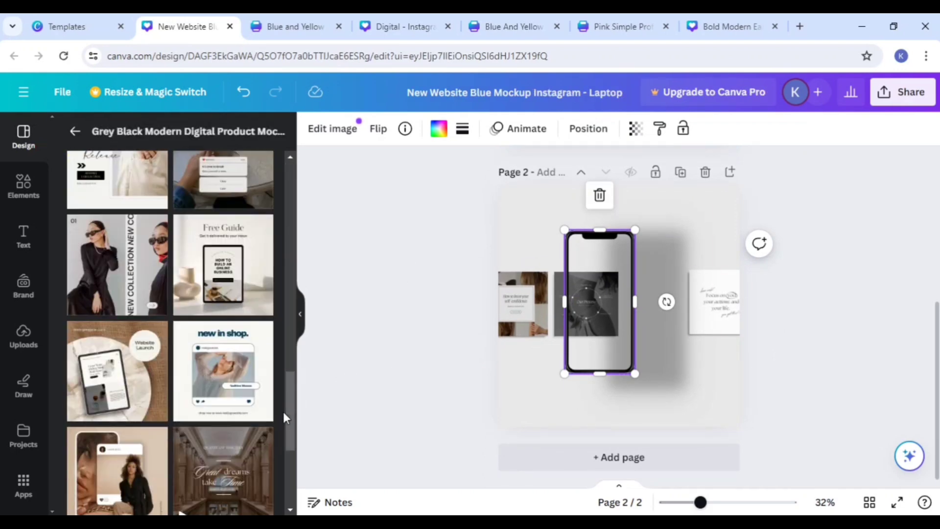
scroll(270, 389, "down", 5)
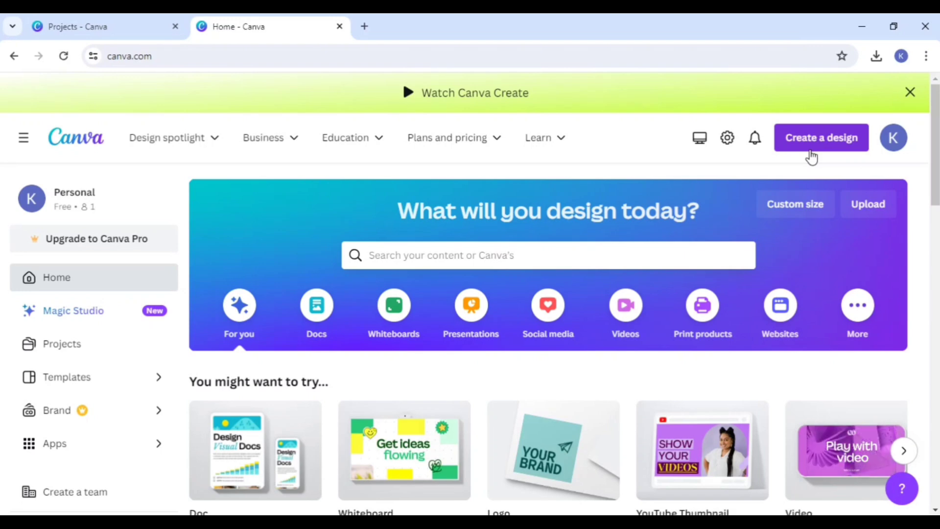
Step: Switch to the Projects page and play the uploaded six-second video of a hand drawing a computer with a chain link
left_click(159, 34)
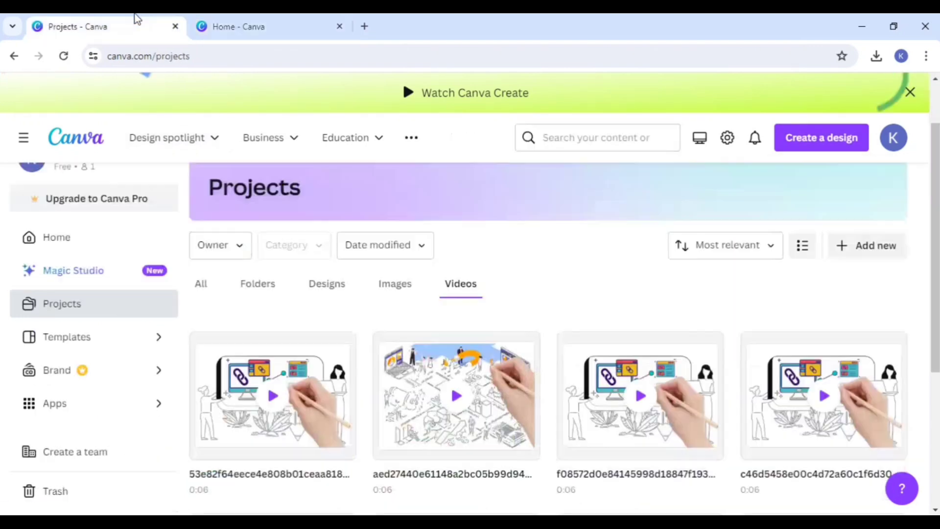
left_click(824, 408)
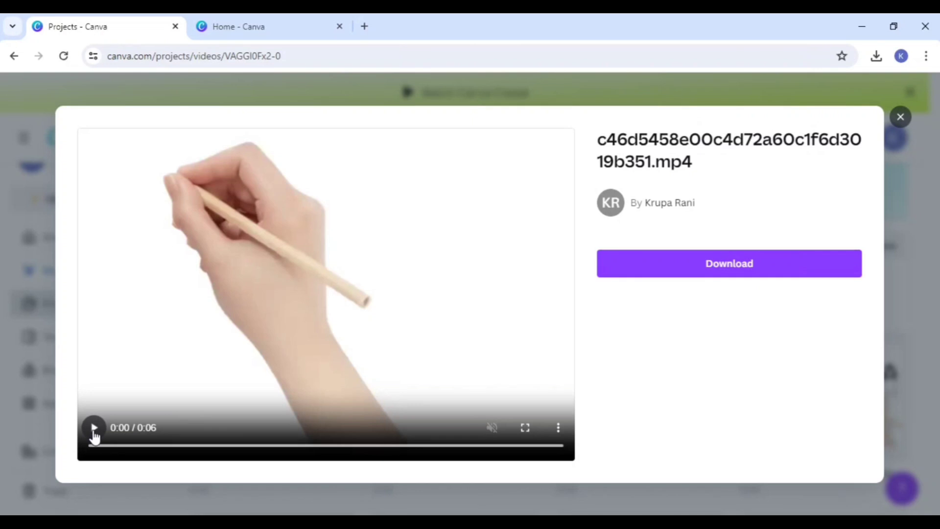
left_click(94, 428)
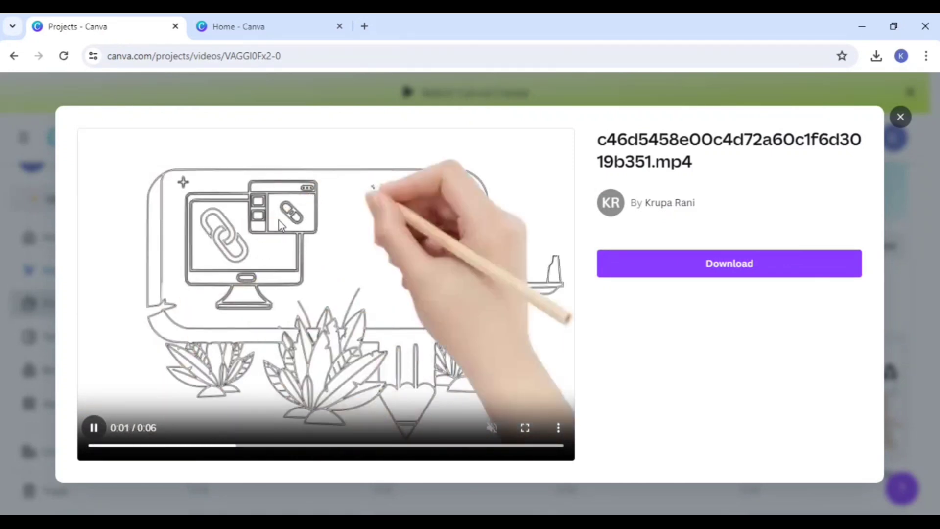
Step: Return to the home page and create a blank YouTube Thumbnail design
left_click(221, 24)
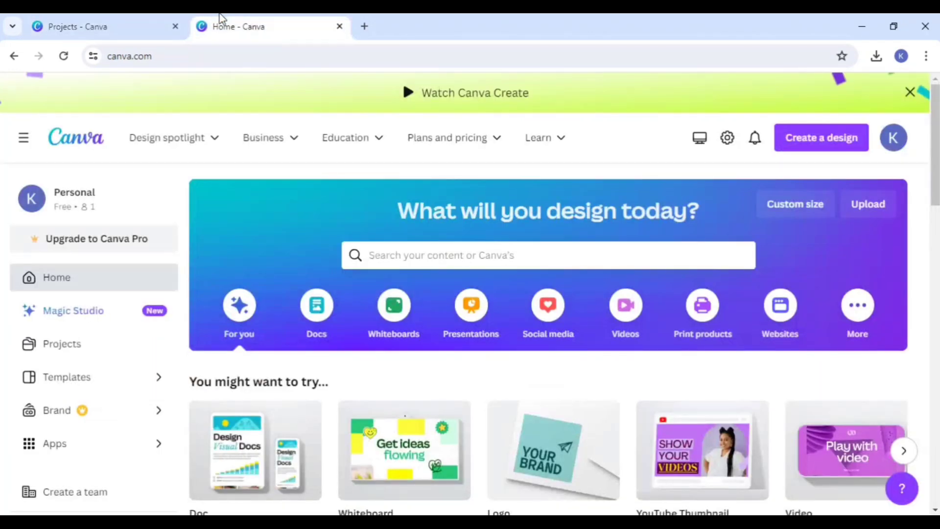
left_click(825, 210)
scroll(712, 357, "down", 1)
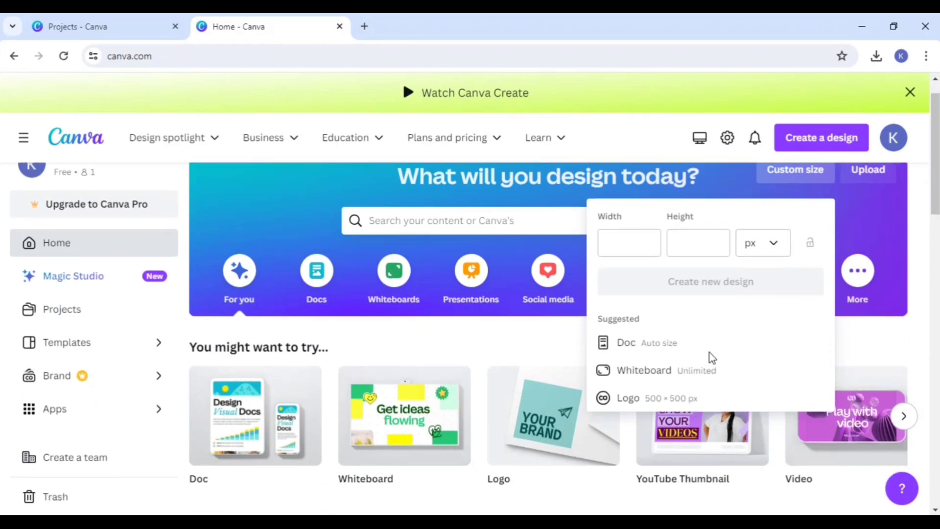
scroll(711, 357, "down", 3)
left_click(858, 156)
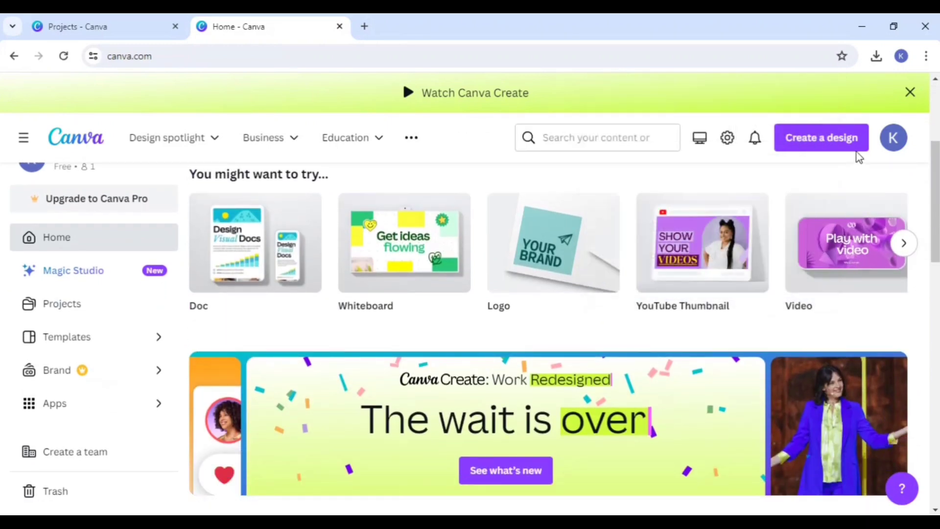
left_click(852, 147)
left_click(724, 246)
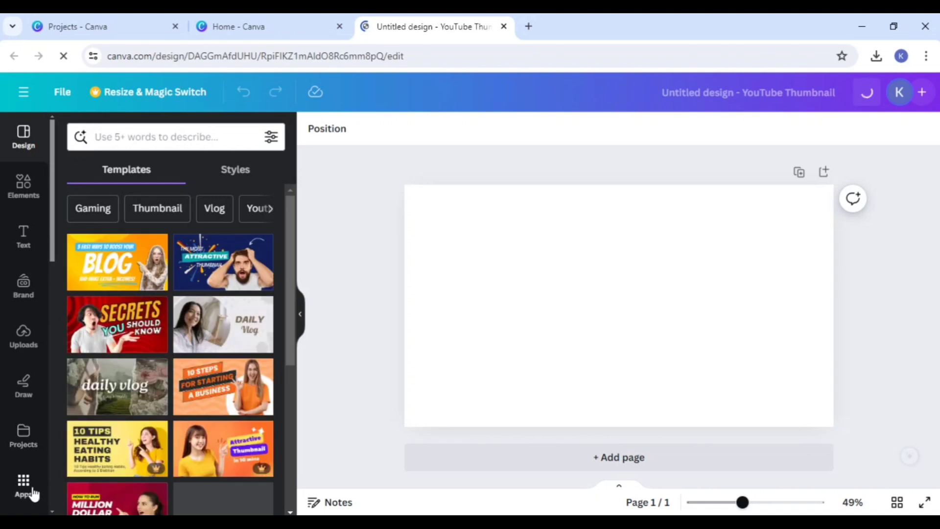
Step: Search the Canva apps for Speed Painter and open the app
left_click(23, 487)
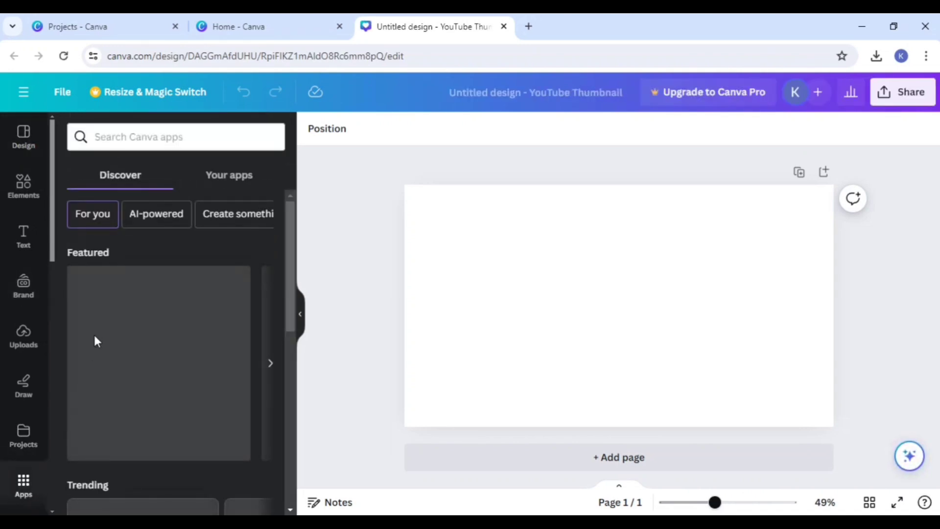
left_click(144, 138)
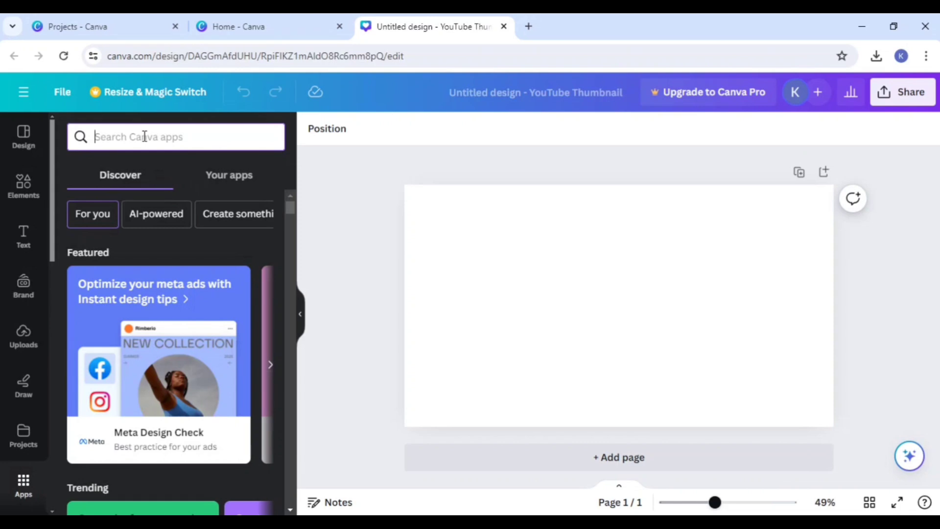
type("s")
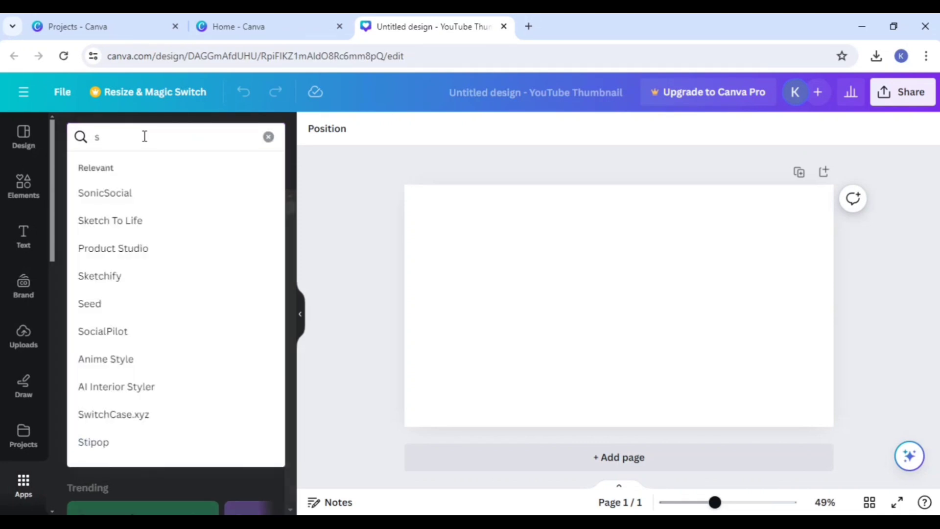
type("peed")
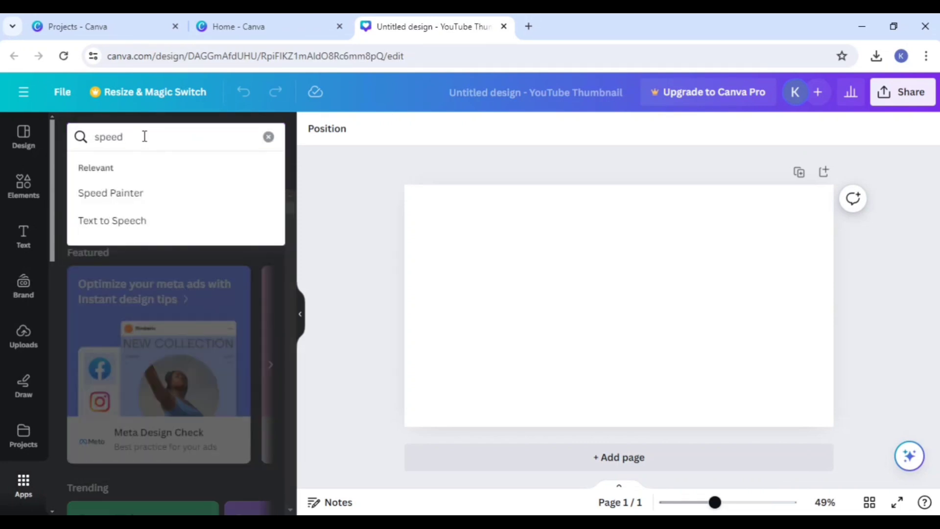
left_click(138, 193)
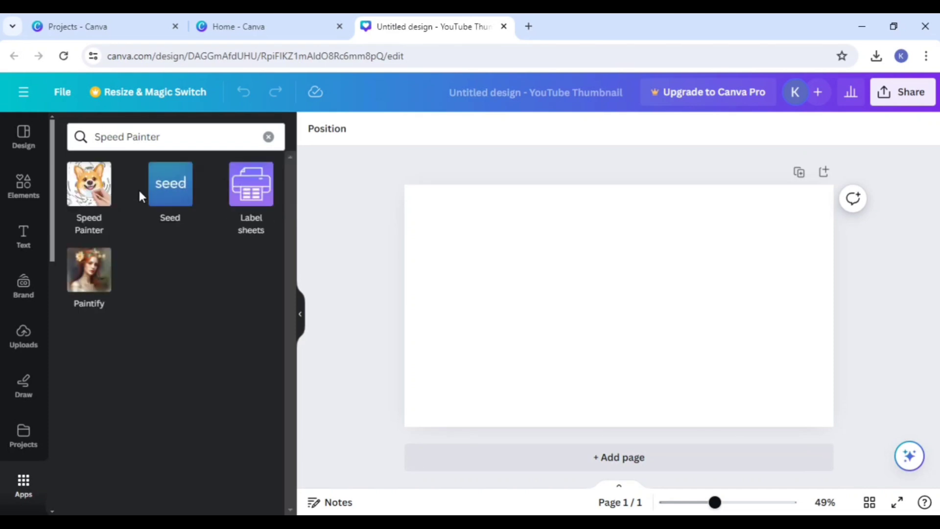
left_click(95, 203)
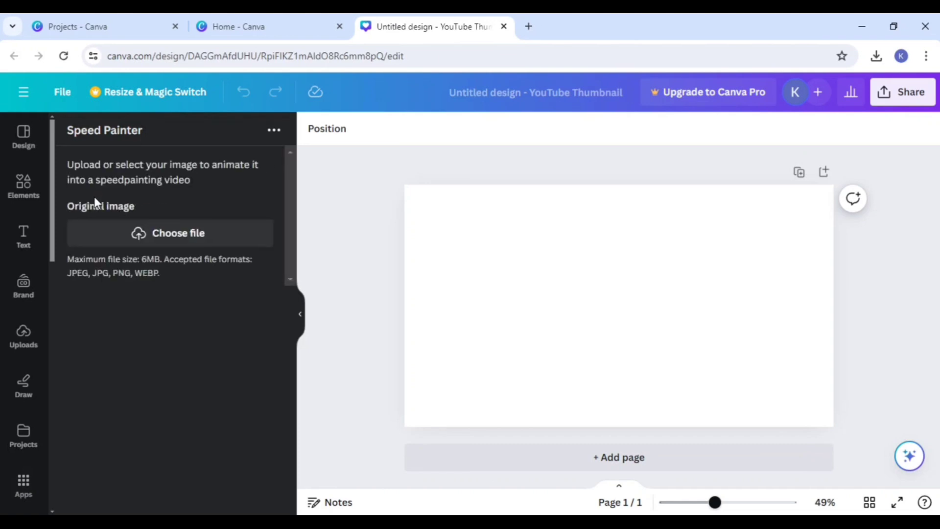
Step: Upload the isometric marketing strategy flowchart image from the Downloads subfolder as Speed Painter's original image
left_click(167, 236)
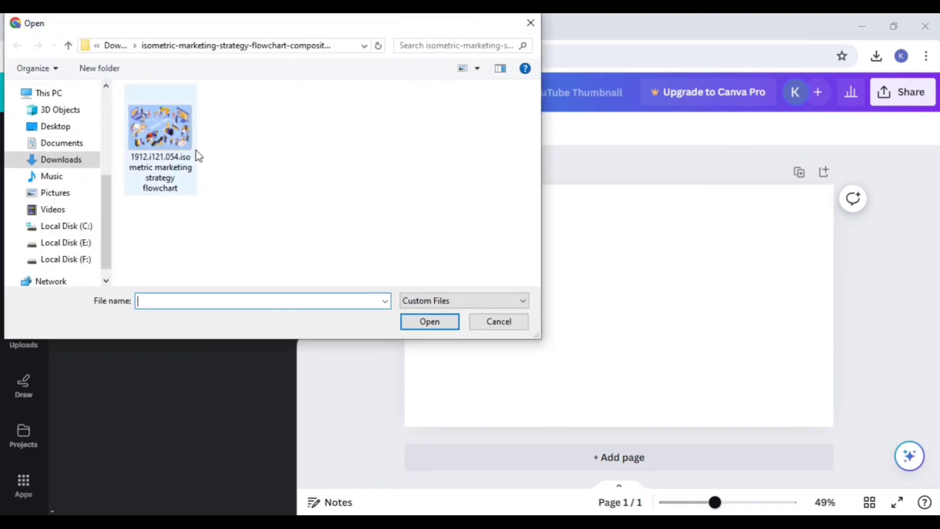
left_click(162, 132)
left_click(414, 322)
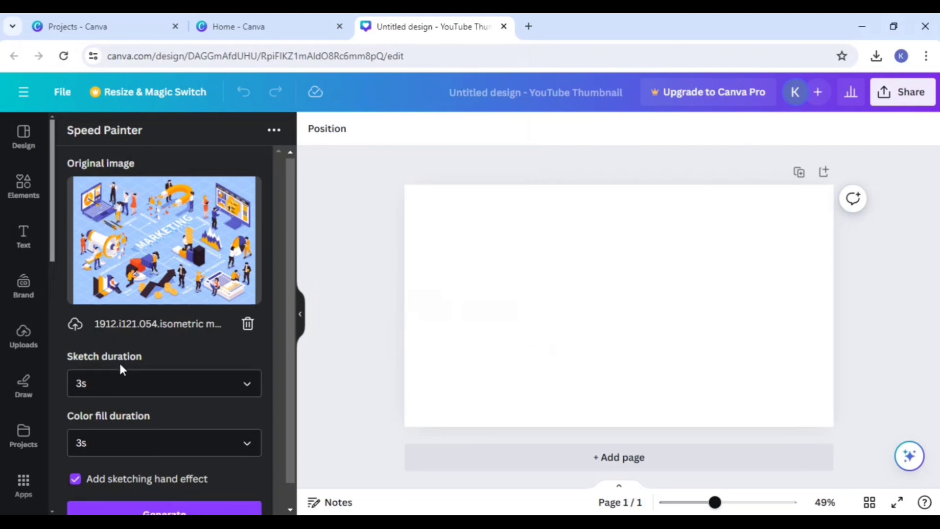
Step: Generate the sketch video with a 3s sketch duration, a 3s color fill duration and the sketching hand effect
scroll(127, 359, "down", 1)
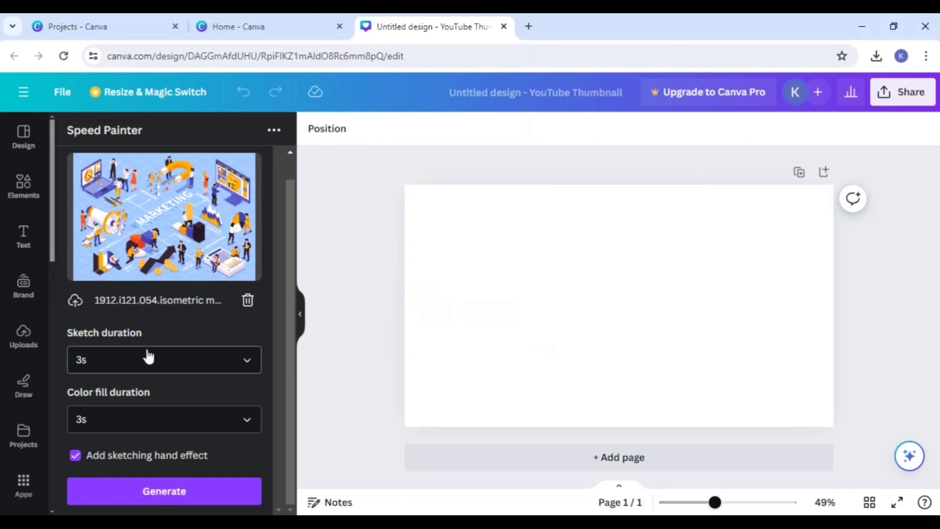
left_click(118, 368)
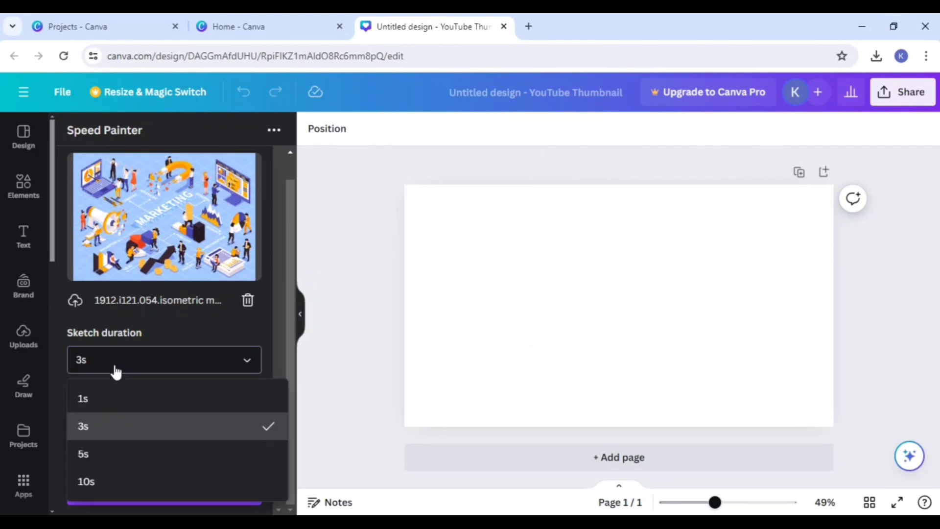
left_click(116, 427)
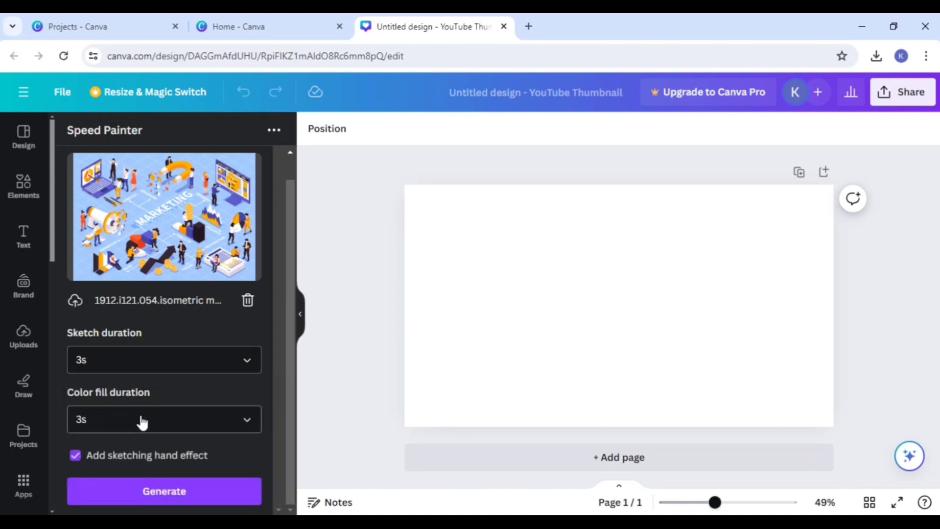
left_click(142, 420)
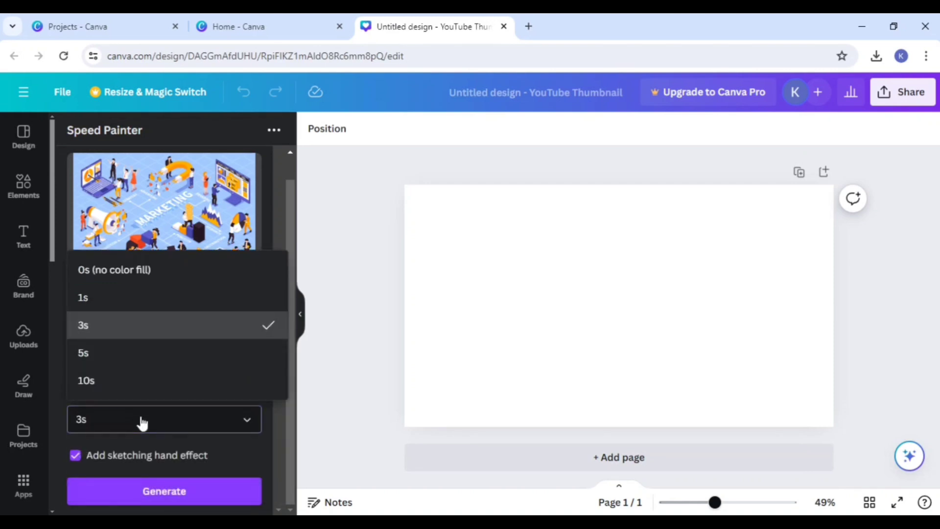
left_click(141, 423)
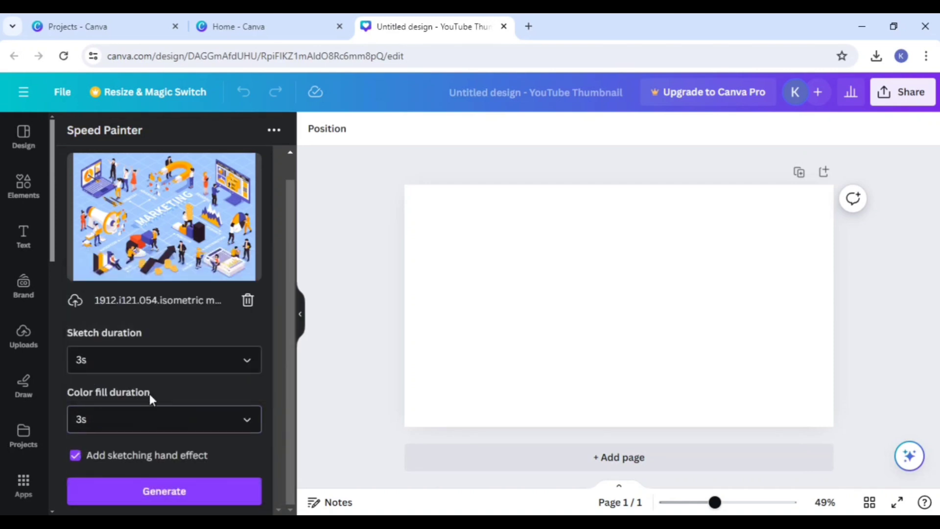
left_click(157, 491)
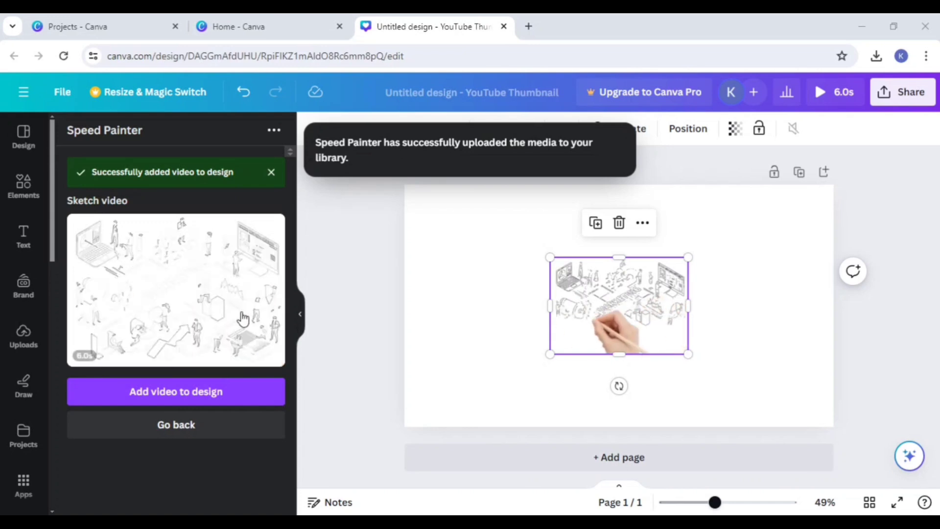
Step: Enlarge the marketing sketch video, move it to cover most of the page, and play it
left_click_drag(550, 257, 407, 223)
left_click_drag(553, 287, 533, 299)
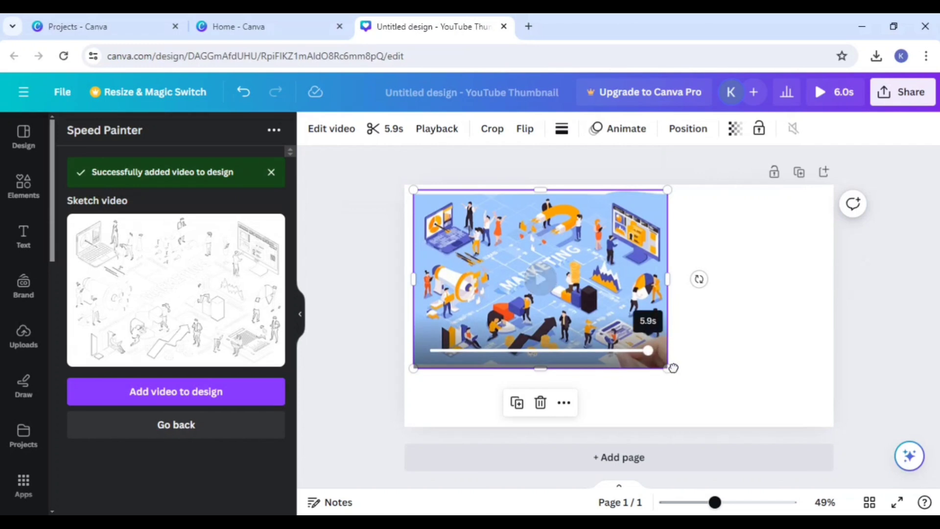
left_click_drag(413, 190, 395, 176)
left_click(677, 353)
left_click(643, 337)
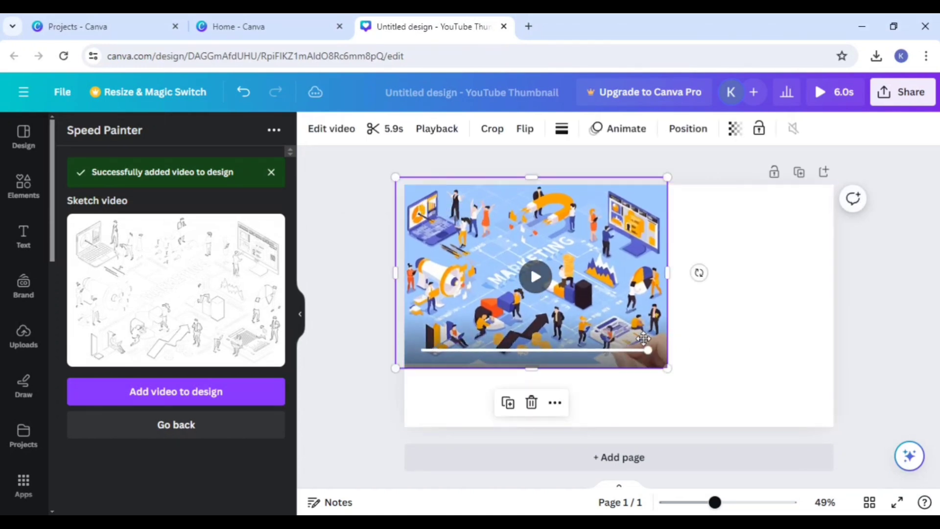
left_click_drag(643, 337, 785, 396)
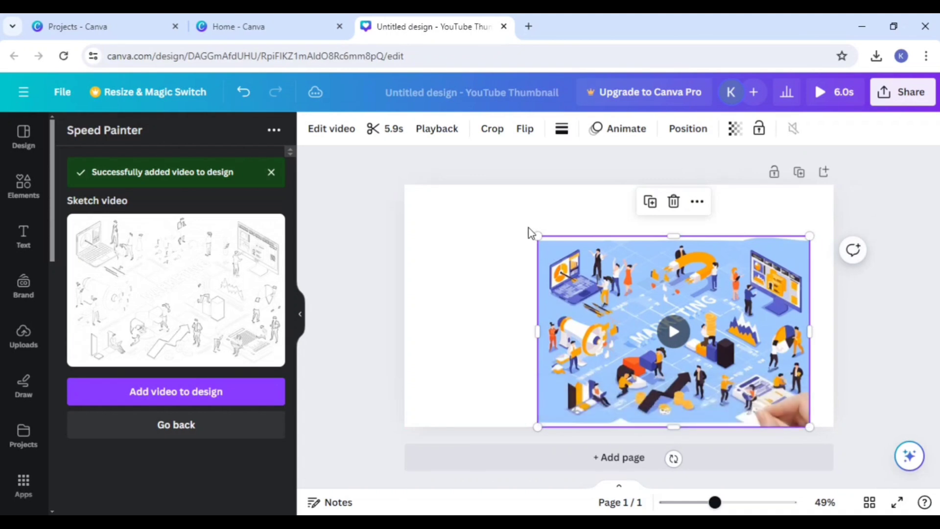
left_click_drag(536, 236, 433, 225)
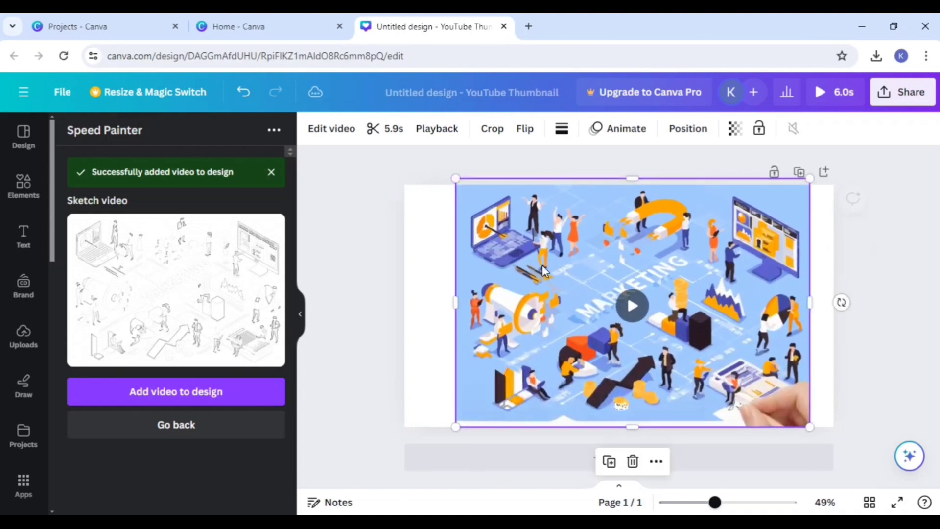
left_click_drag(542, 268, 508, 272)
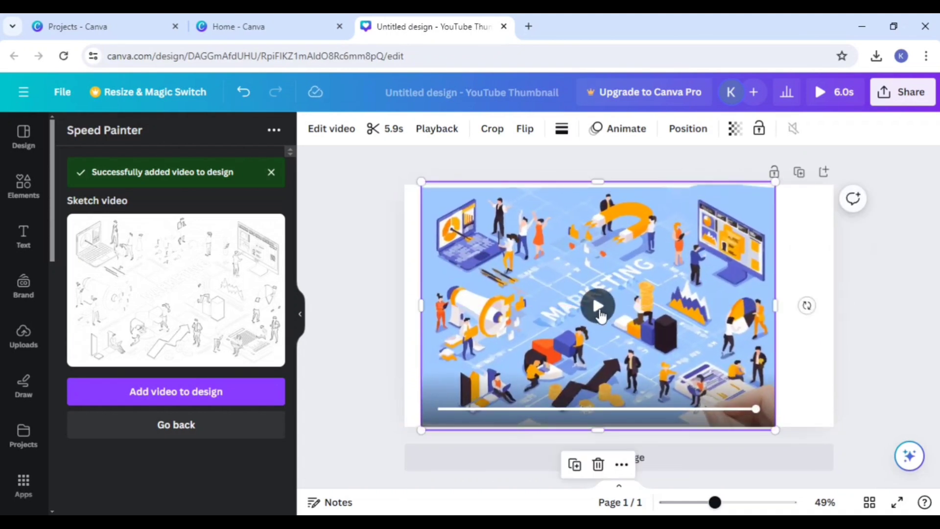
left_click(598, 308)
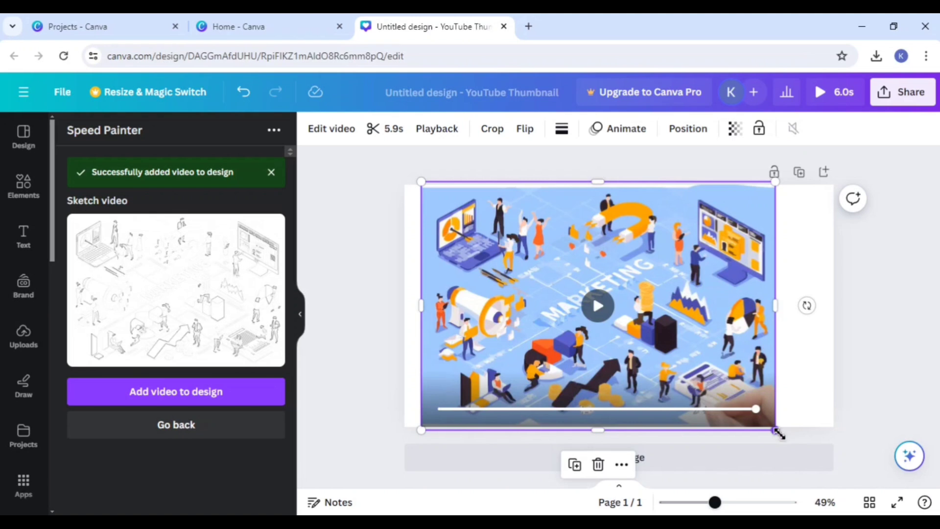
Step: Extend the sketch video until it covers the whole page and replay it
left_click_drag(776, 429, 812, 447)
left_click_drag(673, 369, 665, 364)
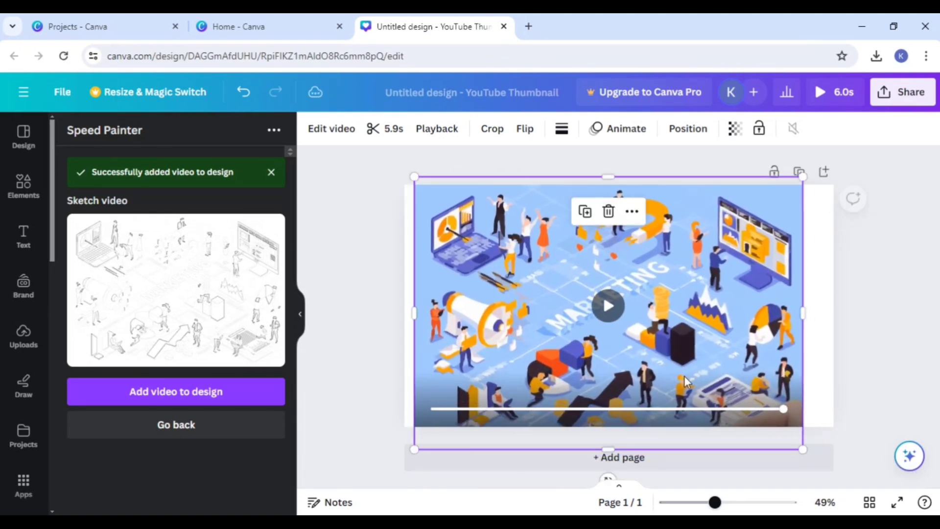
left_click_drag(803, 446, 835, 464)
left_click_drag(772, 338, 762, 336)
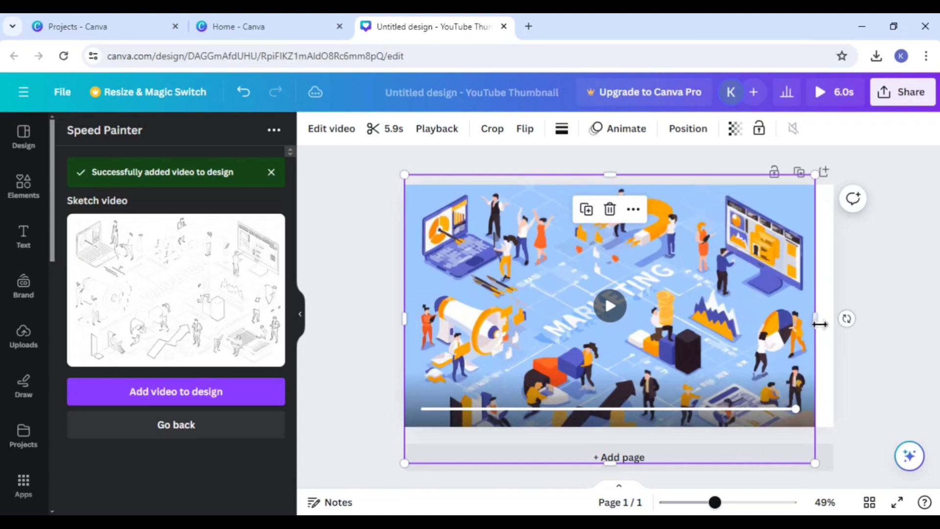
left_click_drag(815, 319, 838, 318)
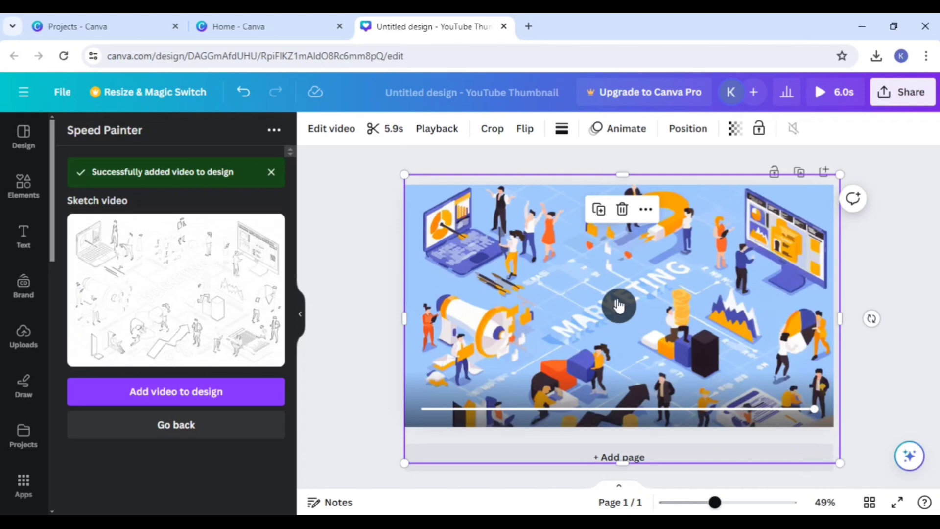
left_click(618, 305)
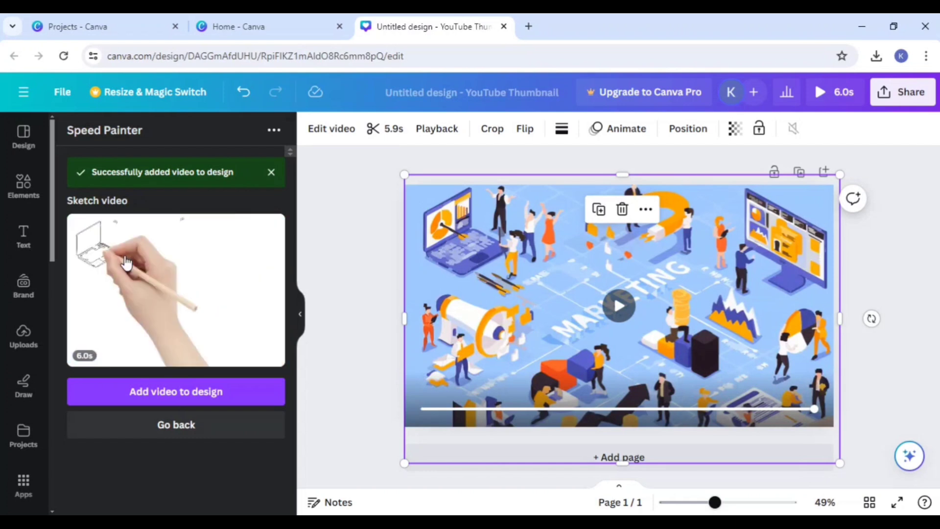
Step: Delete the sketch video from the page and clear the Speed Painter app search
left_click(26, 484)
mouse_move(713, 230)
left_click(623, 209)
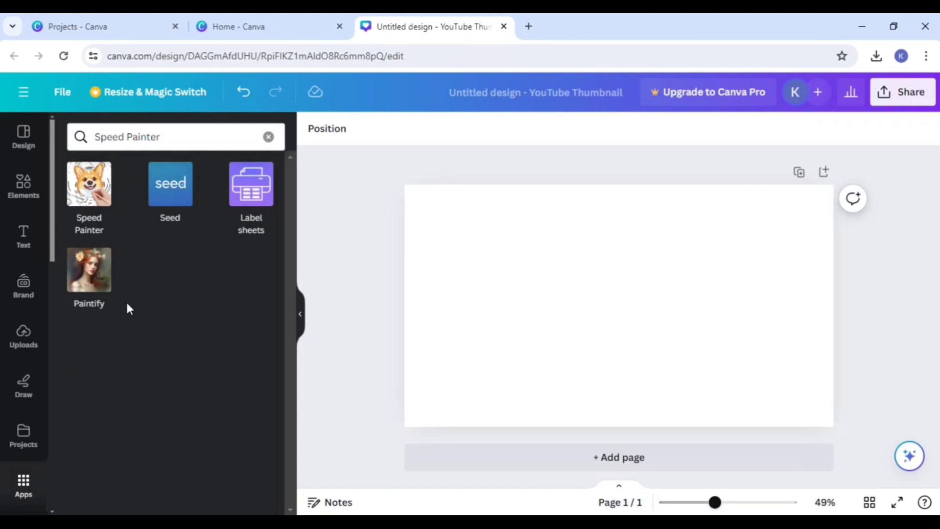
left_click(268, 136)
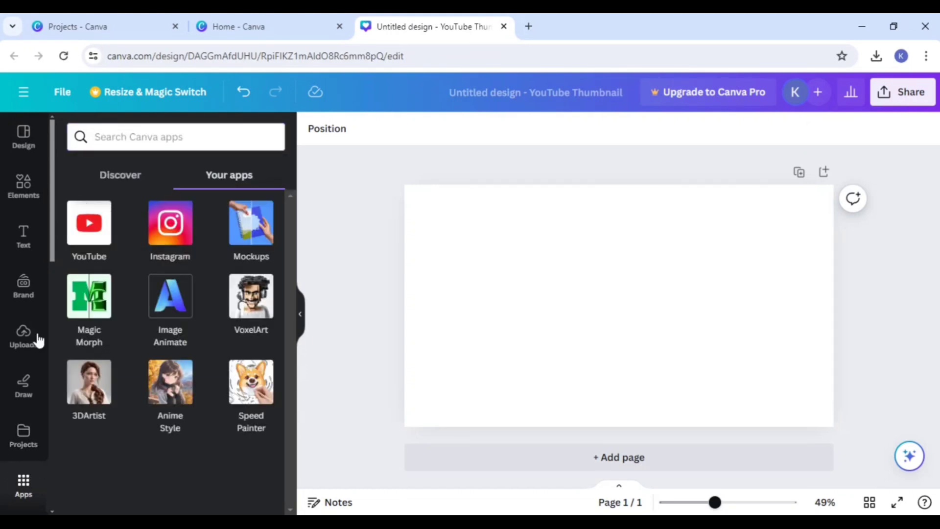
Step: Create a 3DArtist image from the description "A car sports car a tall building with a clock tower"
left_click(82, 402)
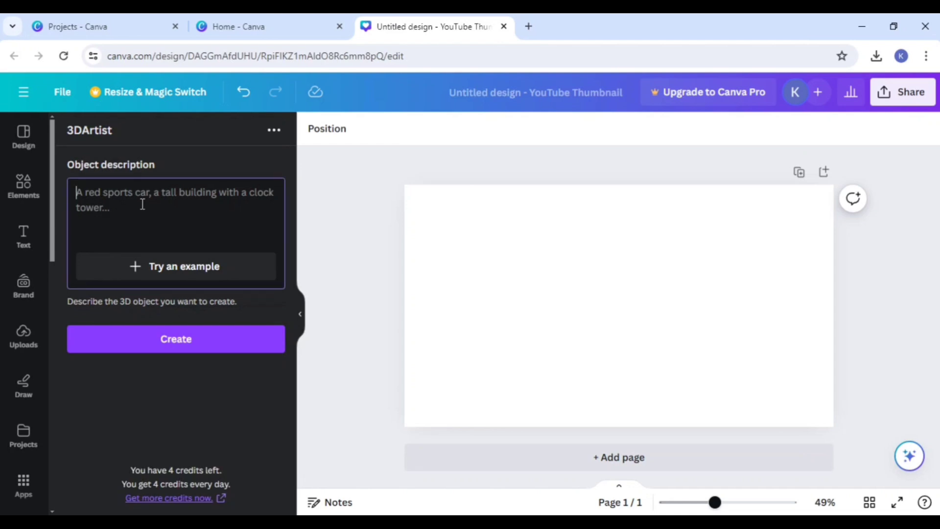
type("A")
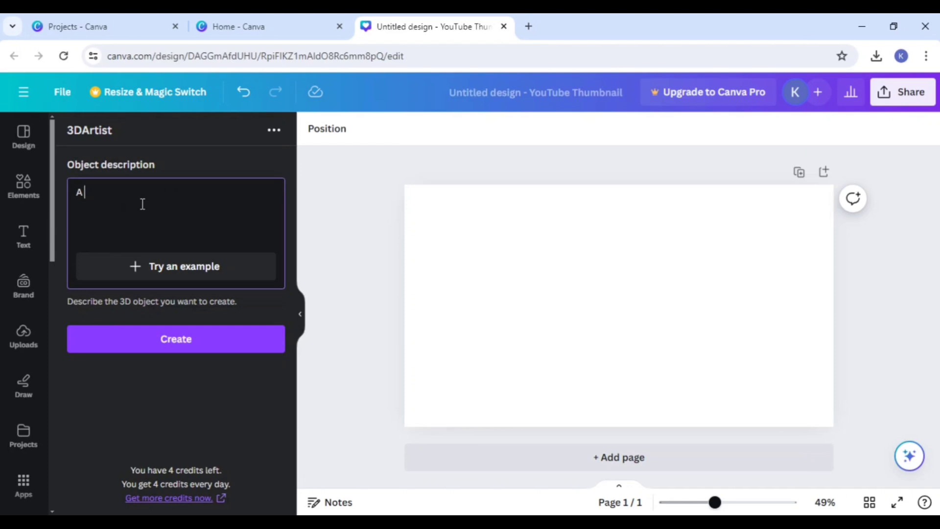
type(" car spo")
type("rts car a tall ")
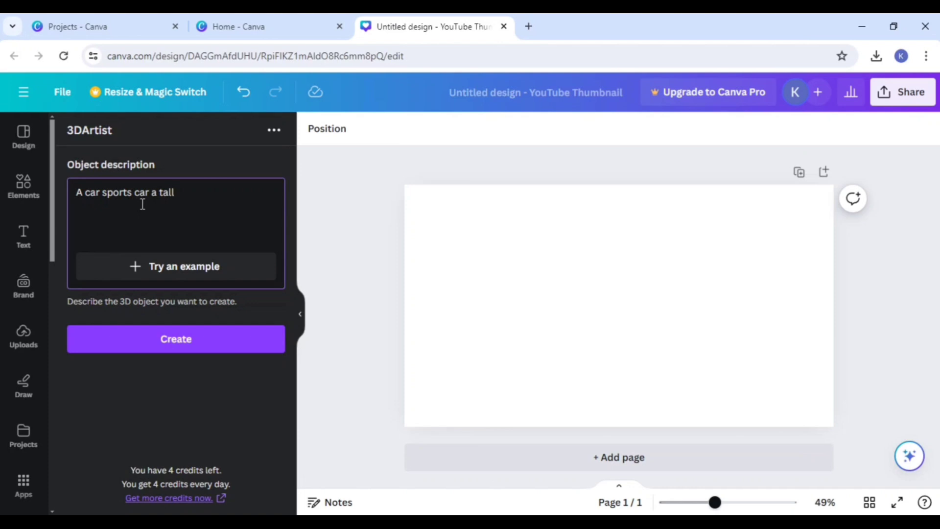
type("building with a clock tower")
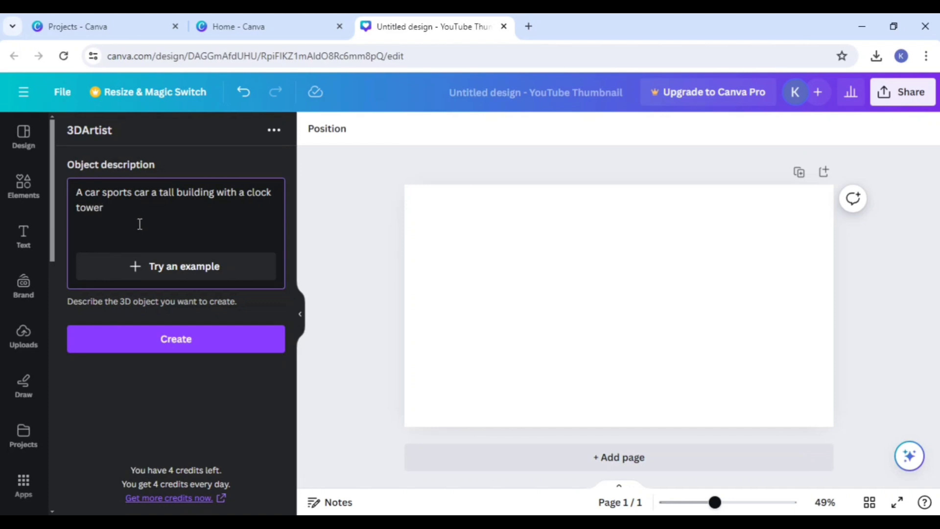
left_click(148, 351)
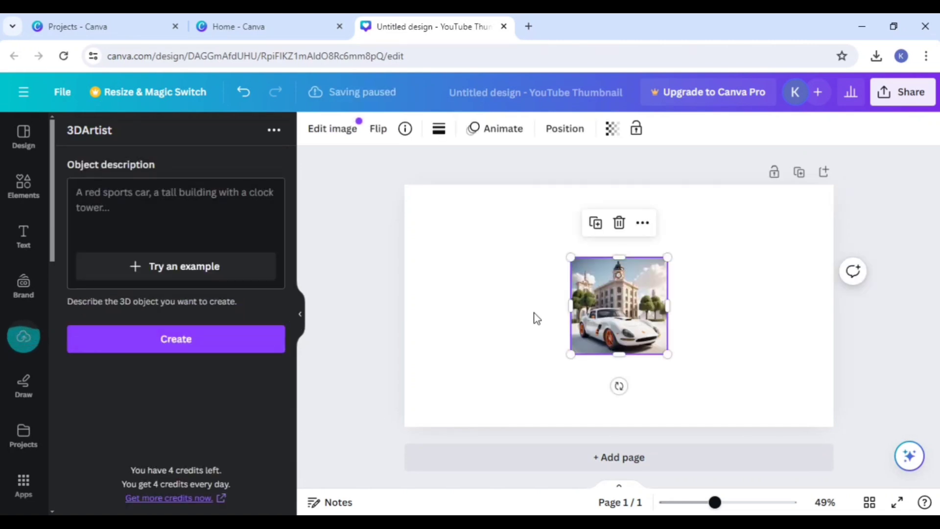
Step: Enlarge the car image to about 794 by 794 at the page's upper-left corner and crop its right side inward
left_click_drag(570, 257, 409, 244)
left_click_drag(528, 299, 467, 320)
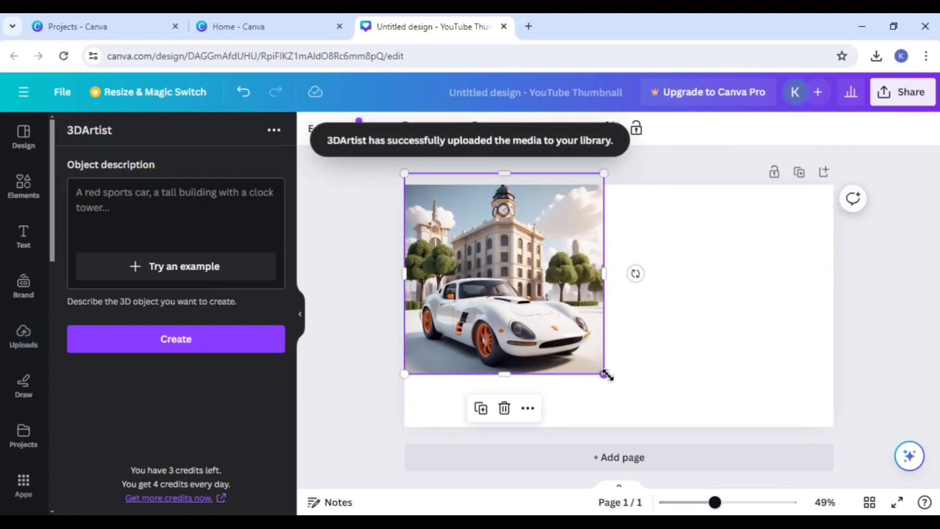
left_click_drag(605, 374, 646, 465)
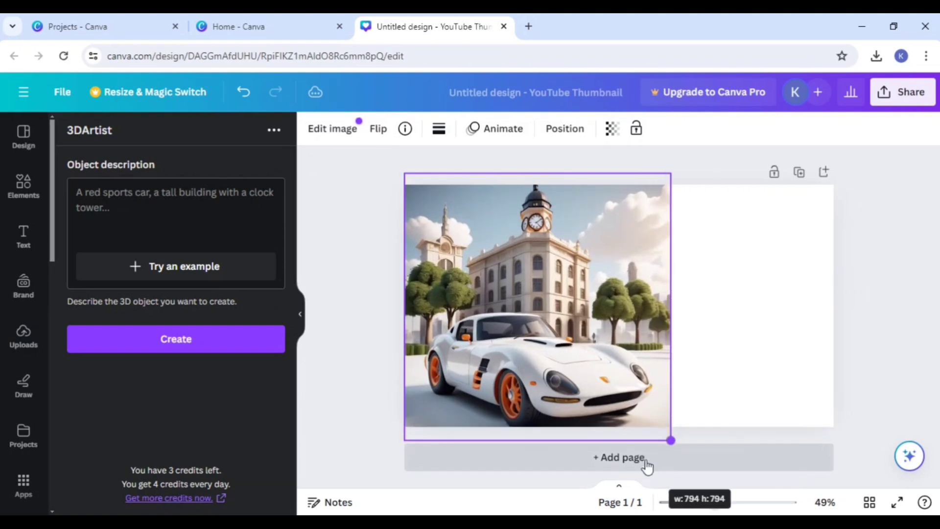
left_click_drag(613, 356, 613, 368)
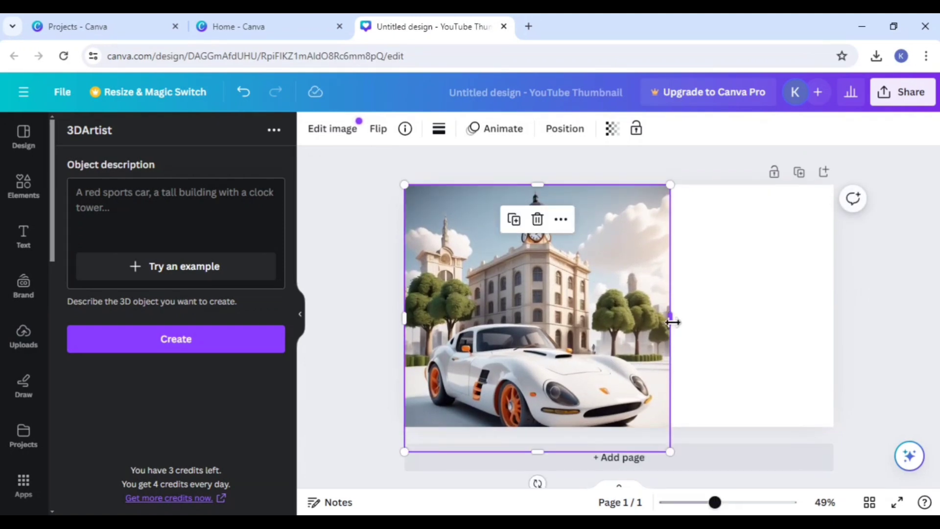
left_click_drag(670, 319, 647, 321)
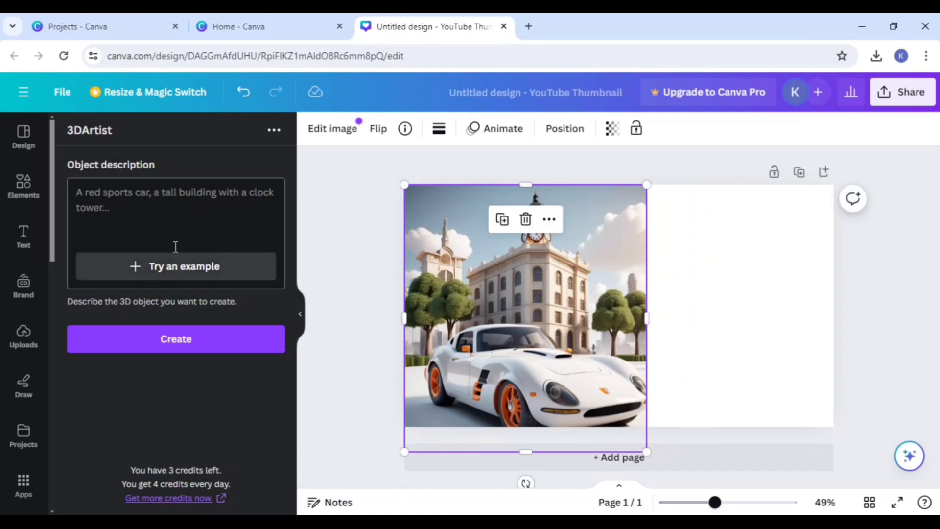
Step: Add a second page and create a 3DArtist image on it from a description of a boy playing in school
scroll(744, 416, "down", 1)
scroll(743, 419, "up", 1)
left_click(690, 456)
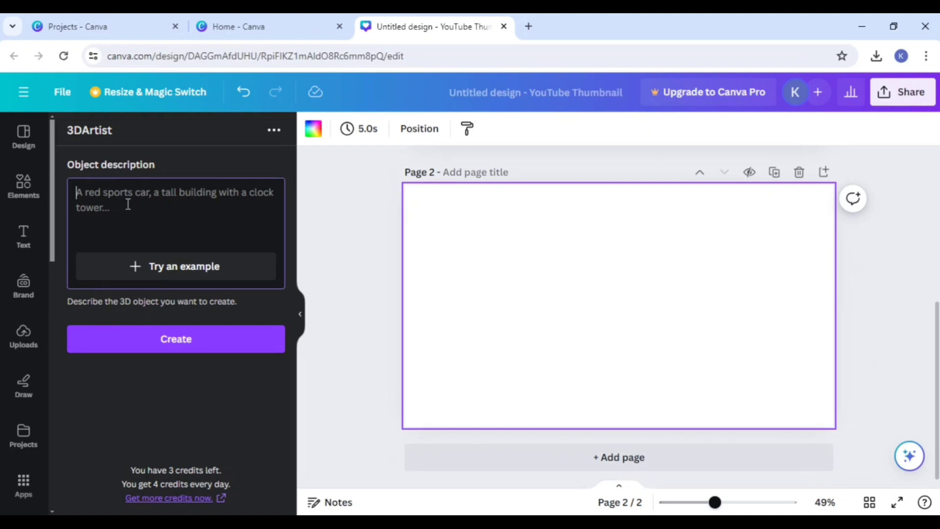
type("a boy playing i school")
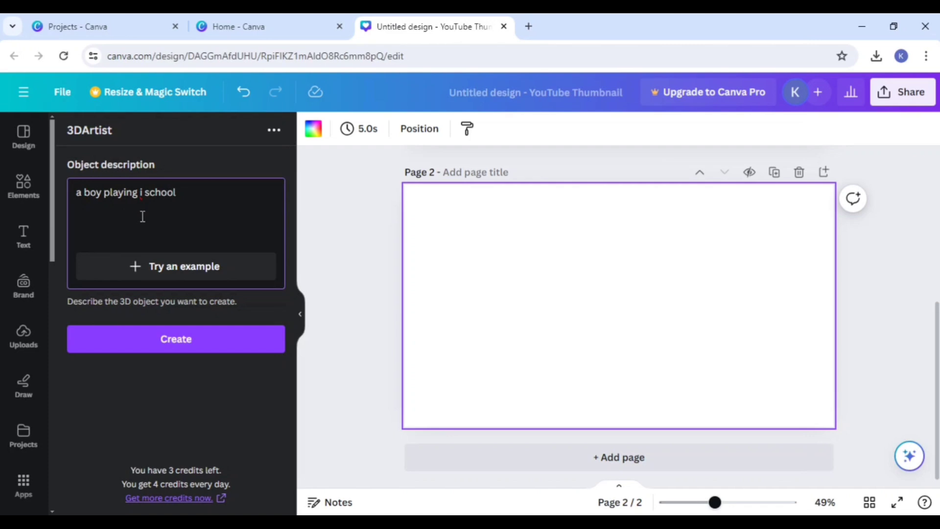
key("BackSpace")
key("BackSpace")
left_click(163, 339)
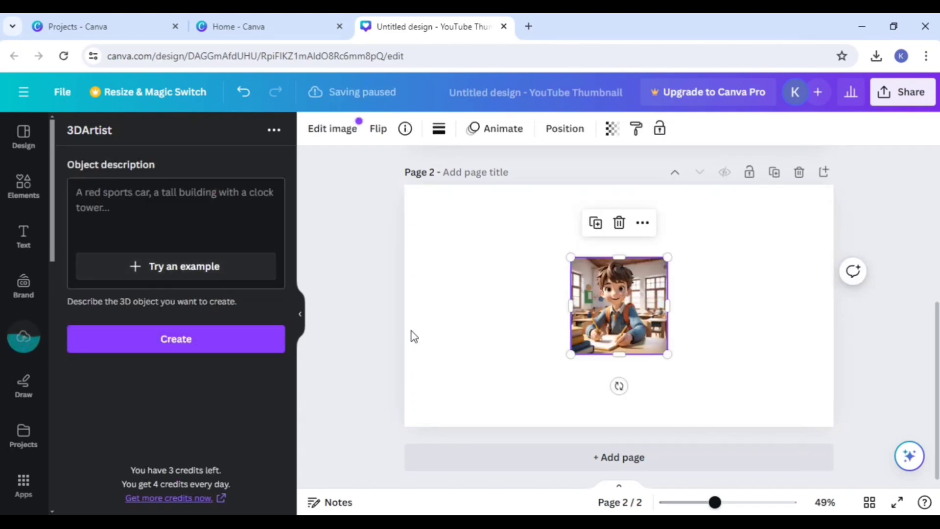
Step: Enlarge the boy image to nearly the full height of page 2 and align it with the page's upper-left corner
left_click_drag(570, 257, 440, 251)
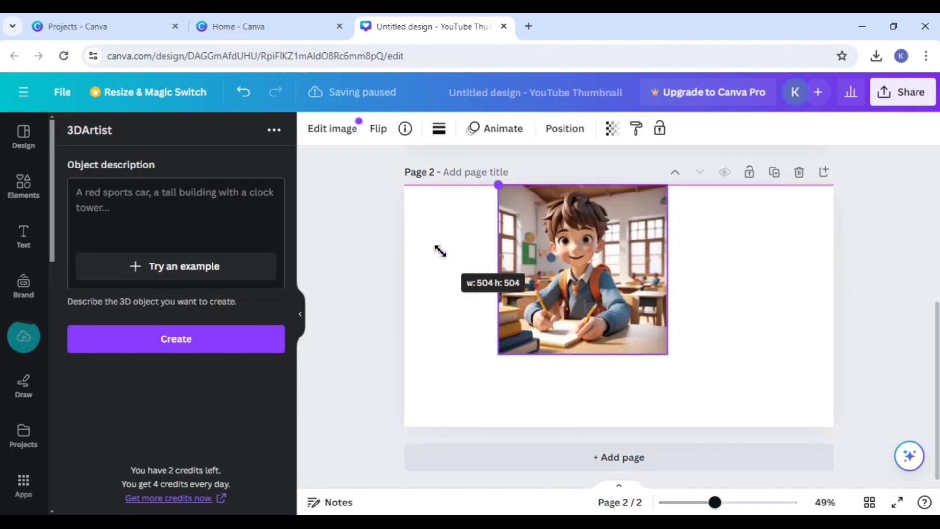
left_click_drag(551, 312, 467, 314)
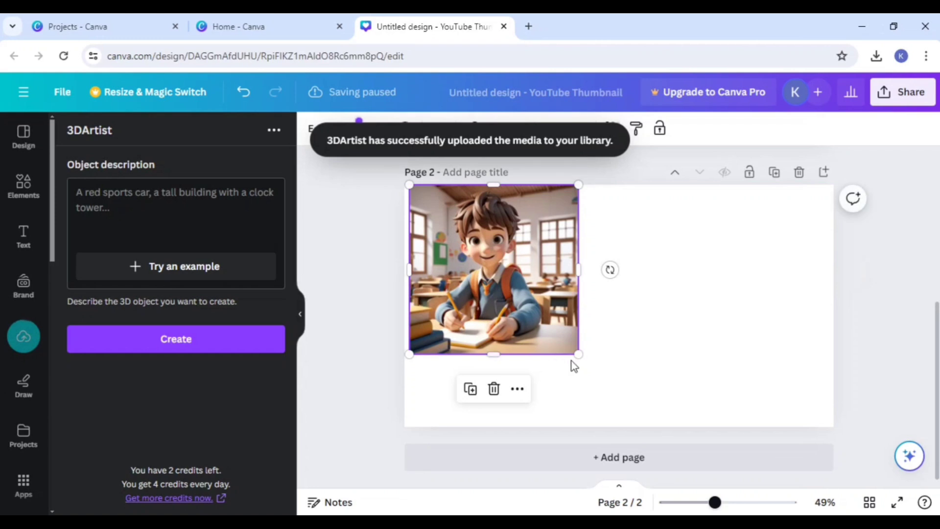
left_click_drag(578, 354, 638, 417)
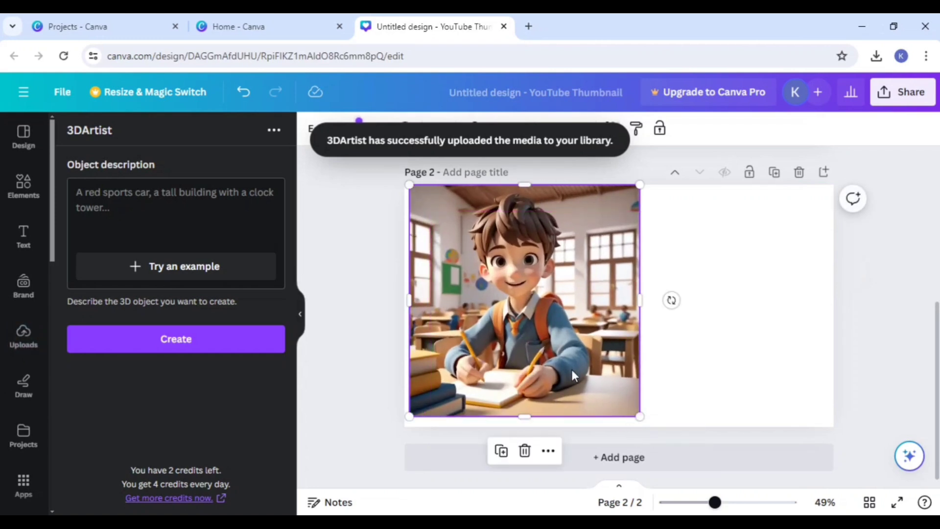
left_click_drag(573, 376, 569, 380)
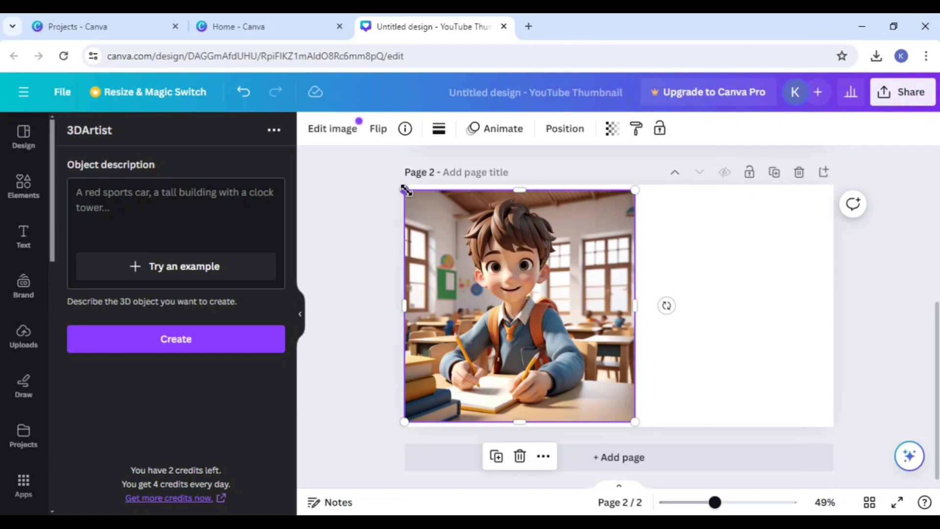
left_click_drag(405, 189, 398, 185)
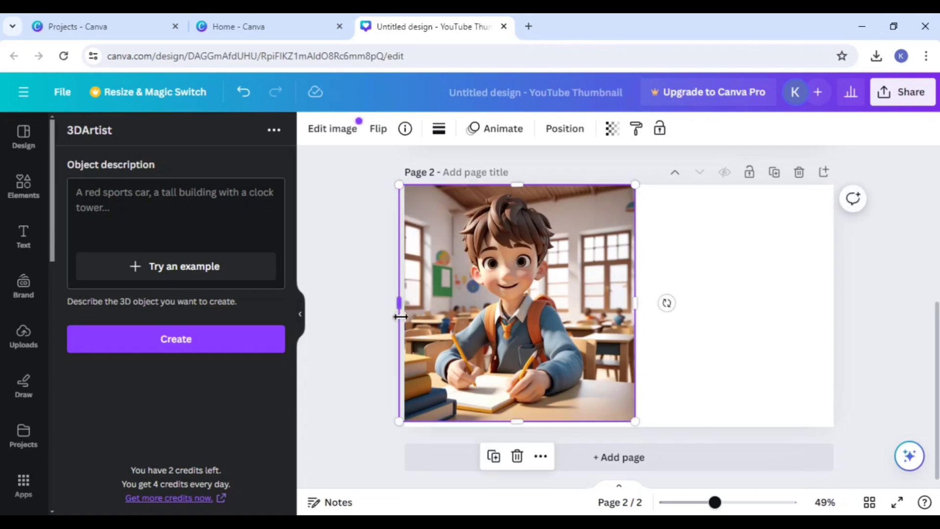
left_click(366, 287)
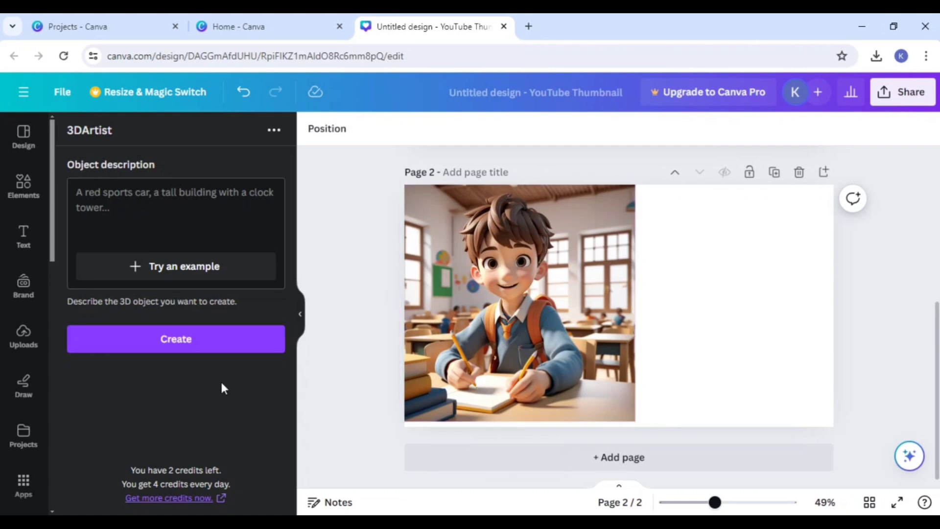
Step: Examine the apps already in use, the Instagram app's start screen and the catalogue of discoverable apps
left_click(24, 485)
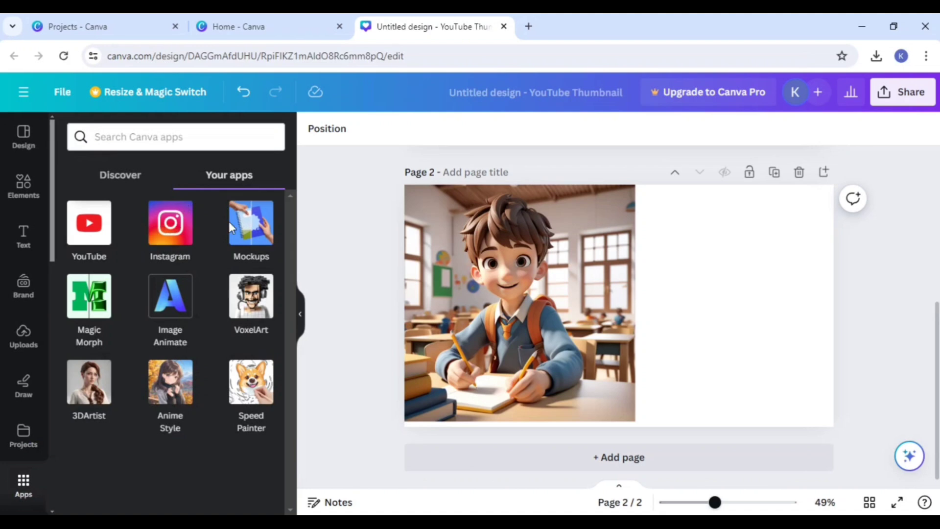
left_click(175, 237)
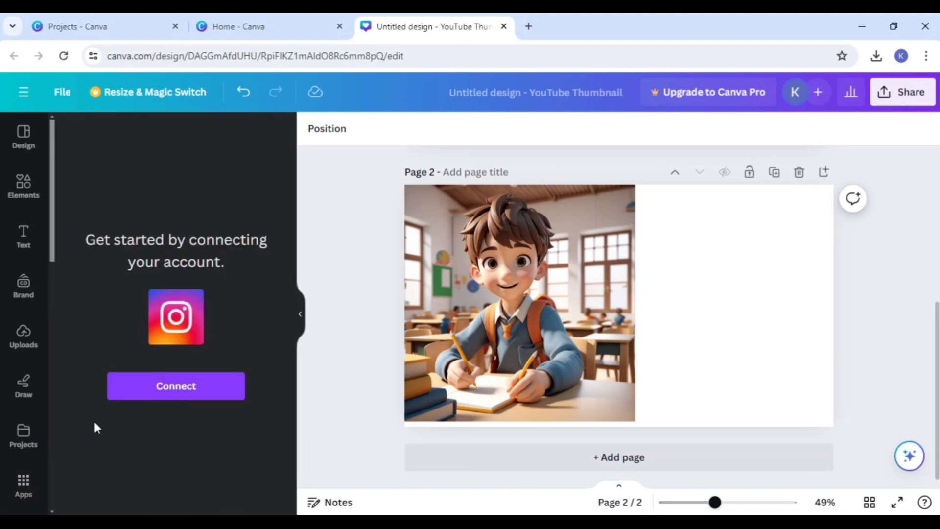
left_click(25, 484)
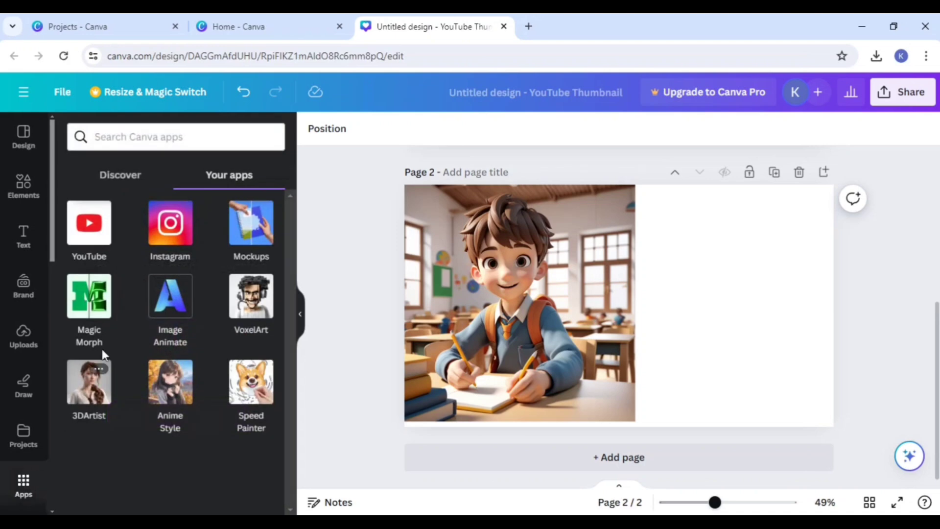
left_click(117, 183)
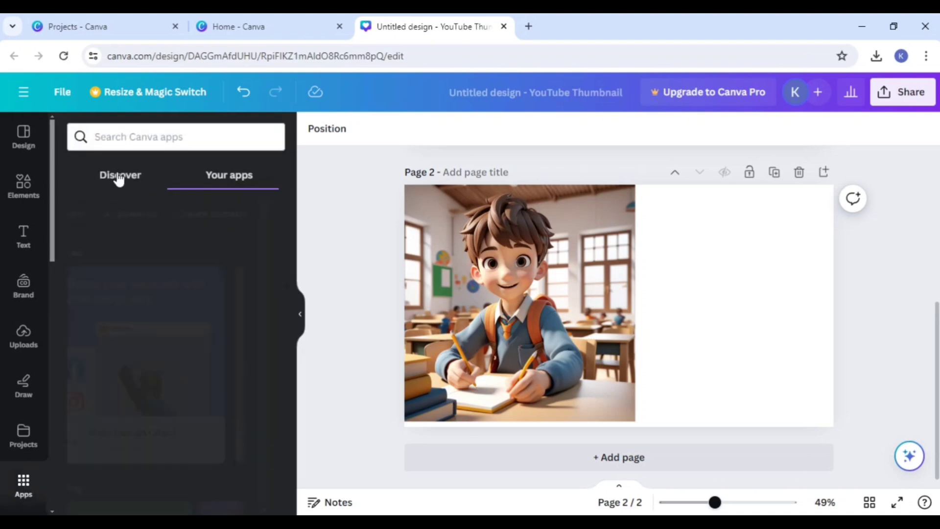
scroll(193, 384, "down", 5)
scroll(193, 385, "down", 6)
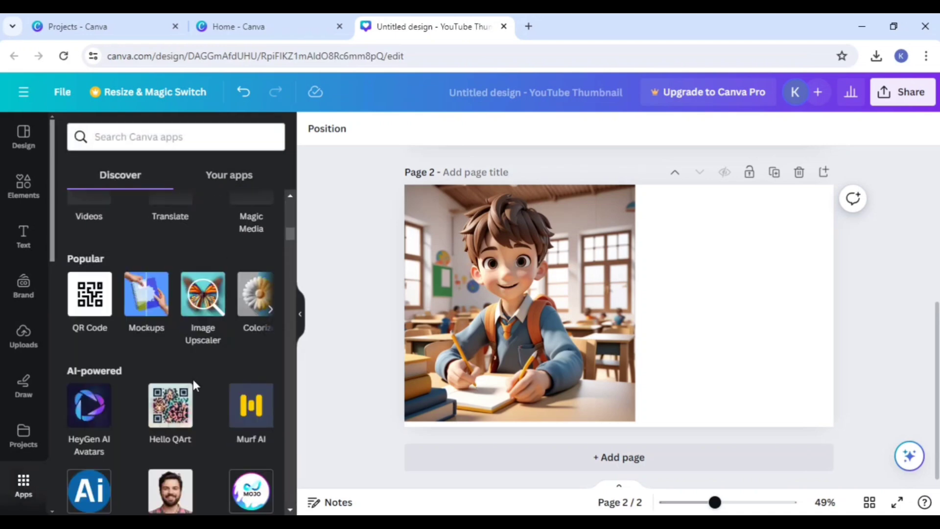
scroll(193, 385, "up", 5)
scroll(193, 384, "up", 4)
scroll(193, 385, "down", 4)
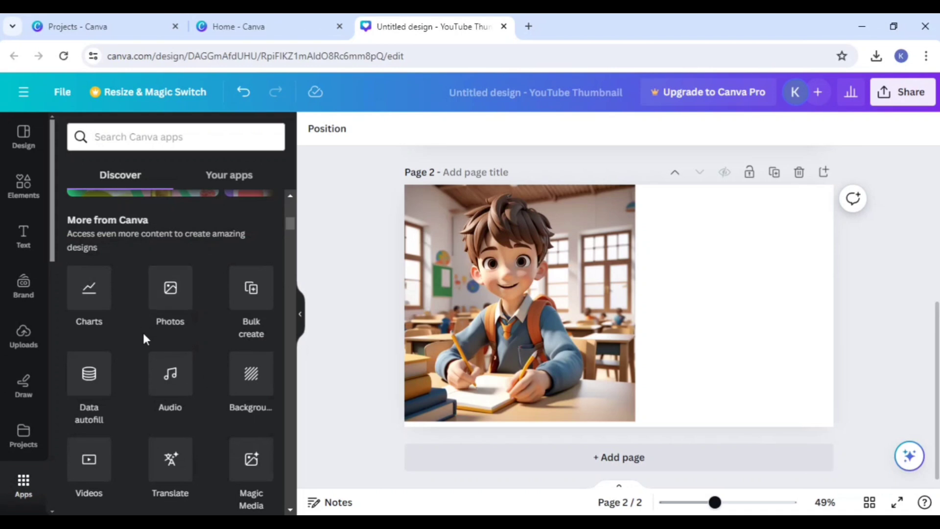
scroll(141, 331, "up", 5)
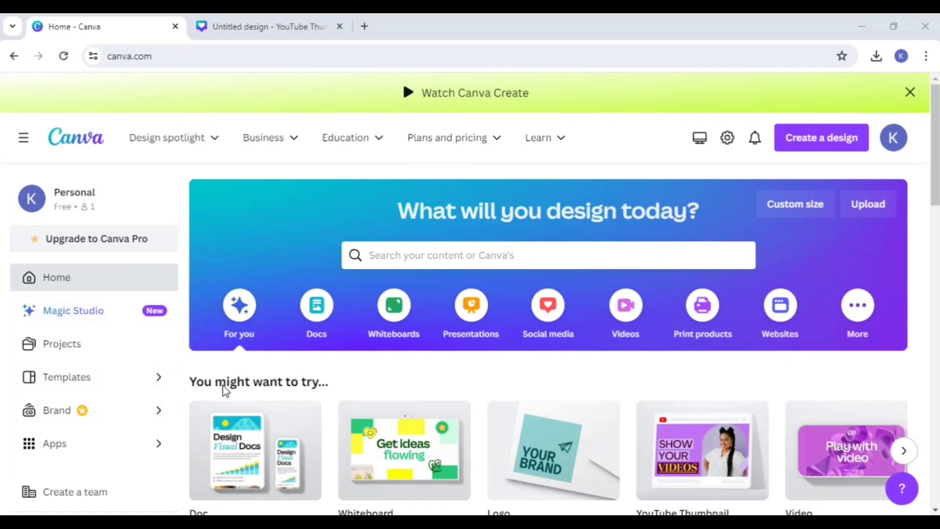
Step: Browse the video design types on the home page and create a blank Mobile Video design
left_click(620, 324)
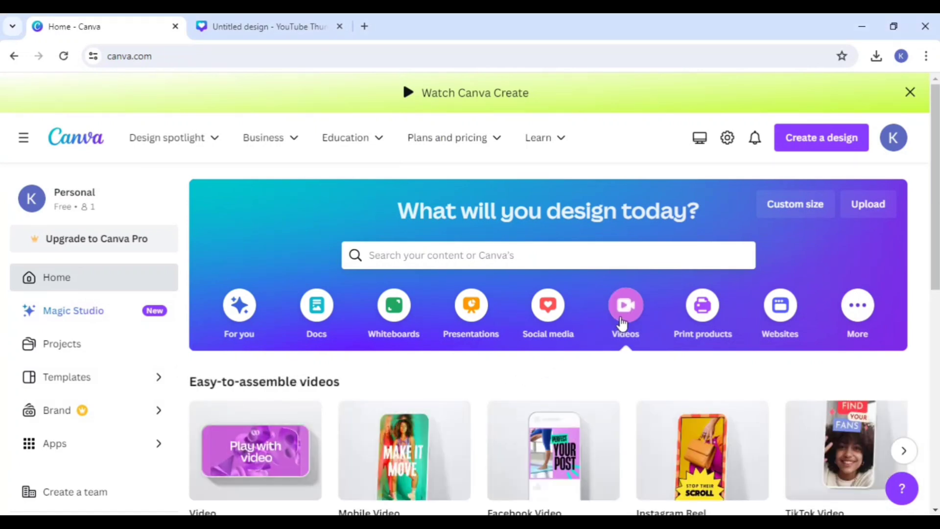
scroll(596, 304, "down", 3)
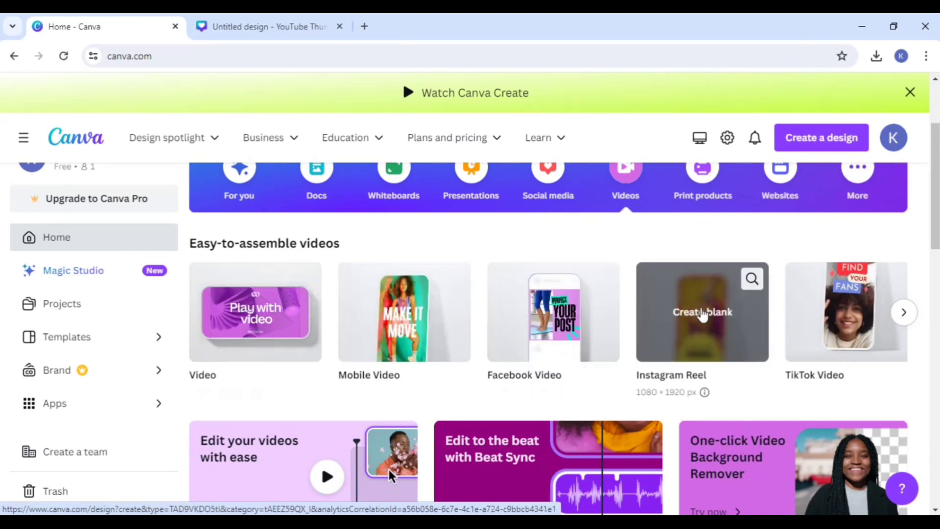
left_click(703, 311)
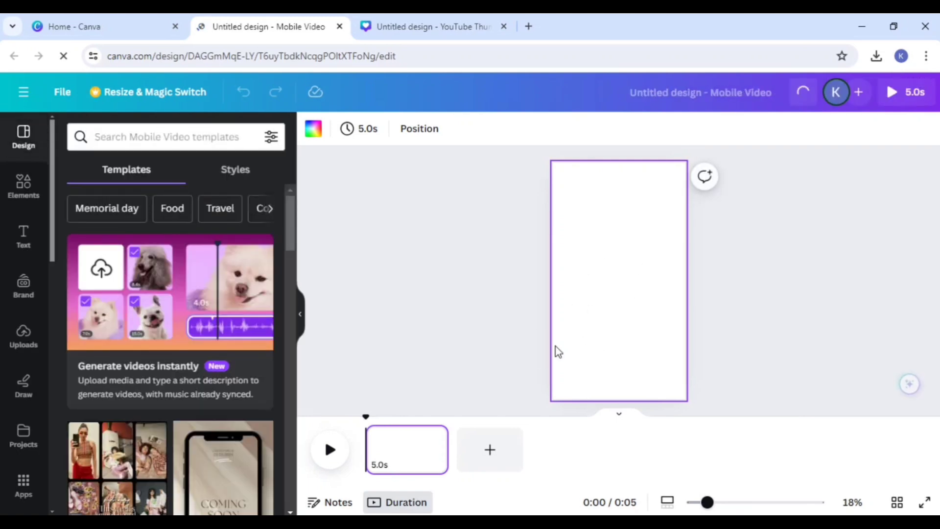
Step: Apply the first page of the Grey Beige Simple Animated Real Estate Mobile Video template and play it
scroll(235, 395, "down", 5)
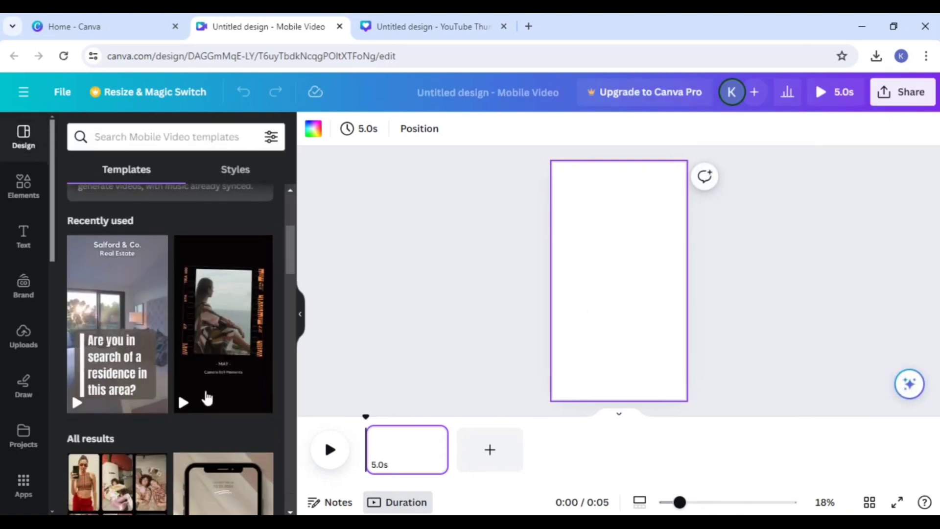
scroll(158, 404, "up", 3)
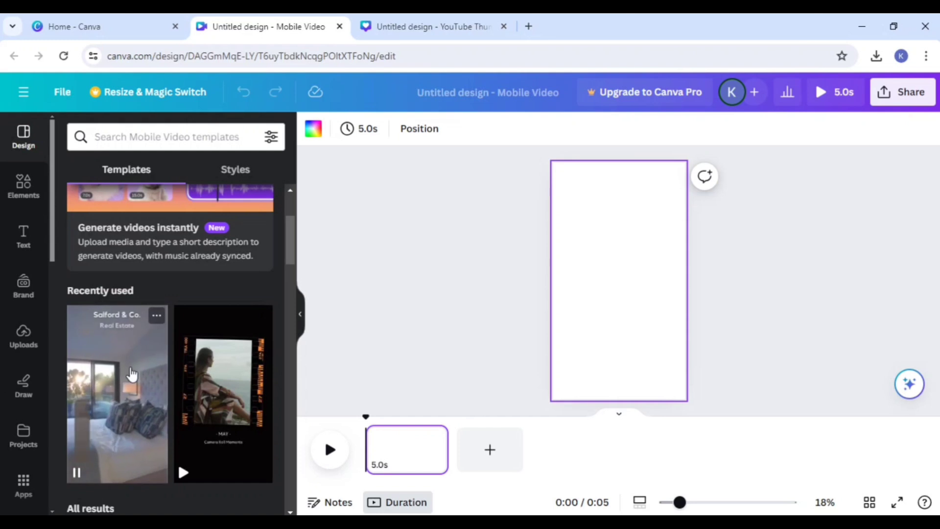
left_click(131, 375)
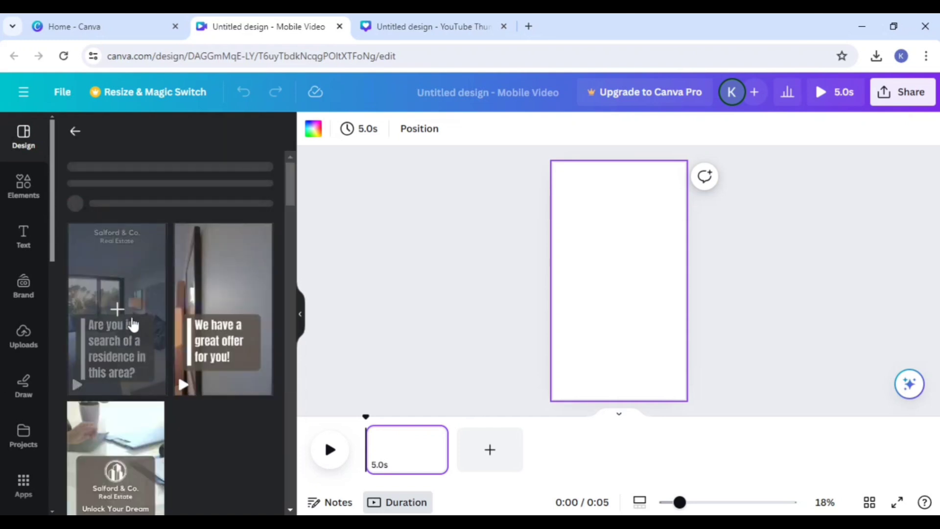
left_click(123, 391)
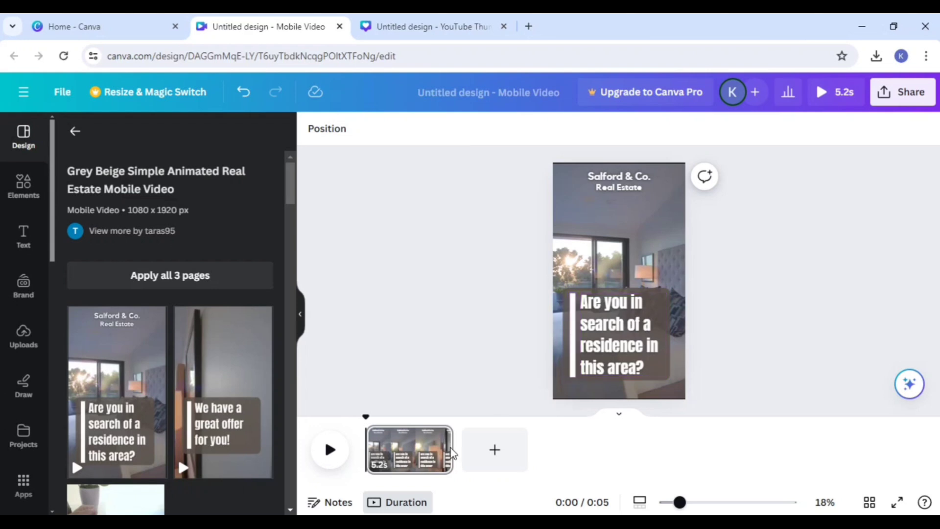
left_click(333, 456)
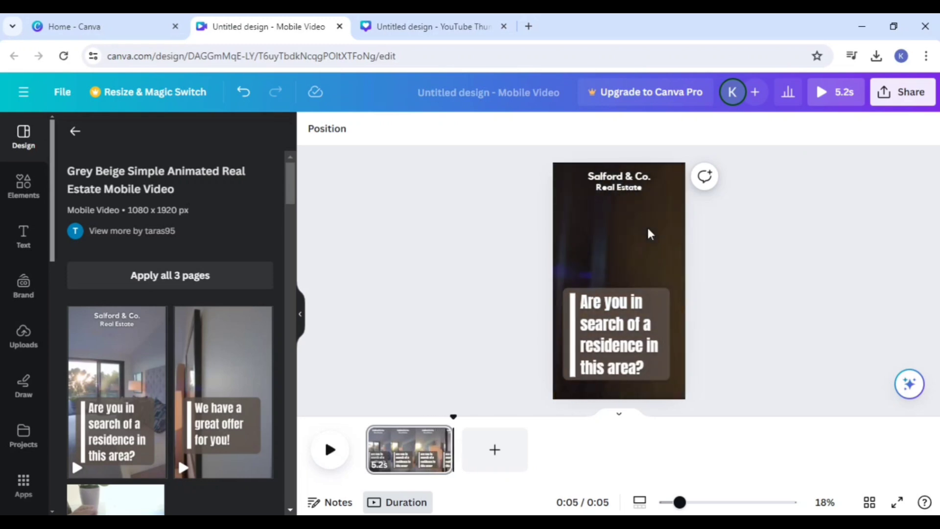
Step: Add a second page using the real estate template's "We have a great offer for you!" layout and select its background video
scroll(176, 384, "down", 3)
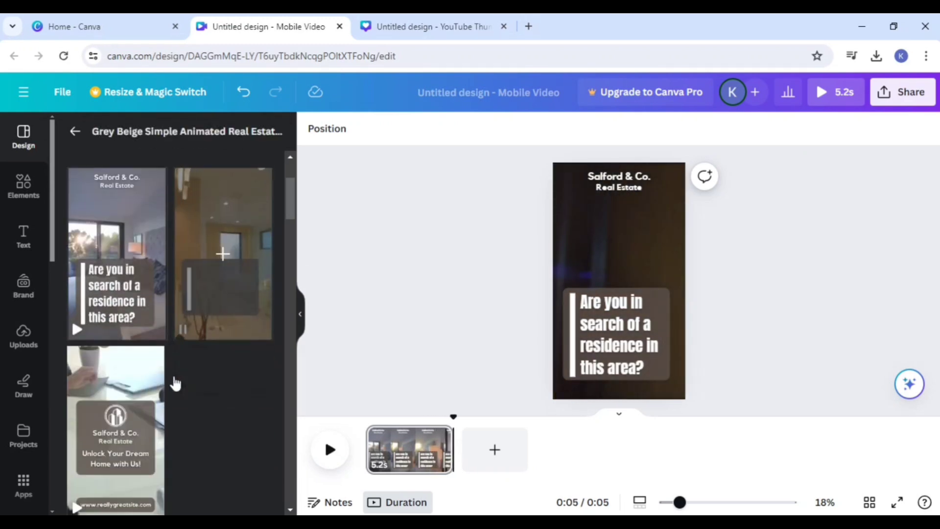
scroll(175, 383, "down", 2)
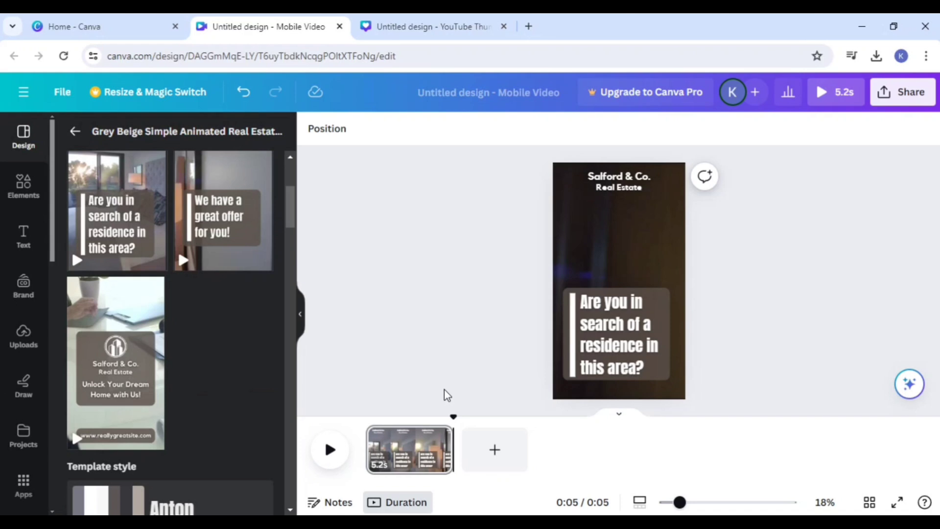
scroll(206, 359, "up", 5)
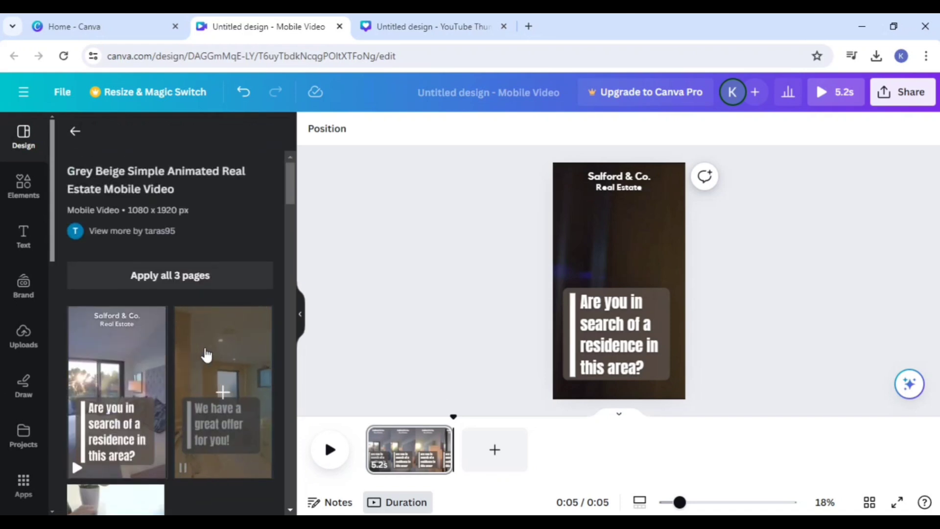
left_click(509, 450)
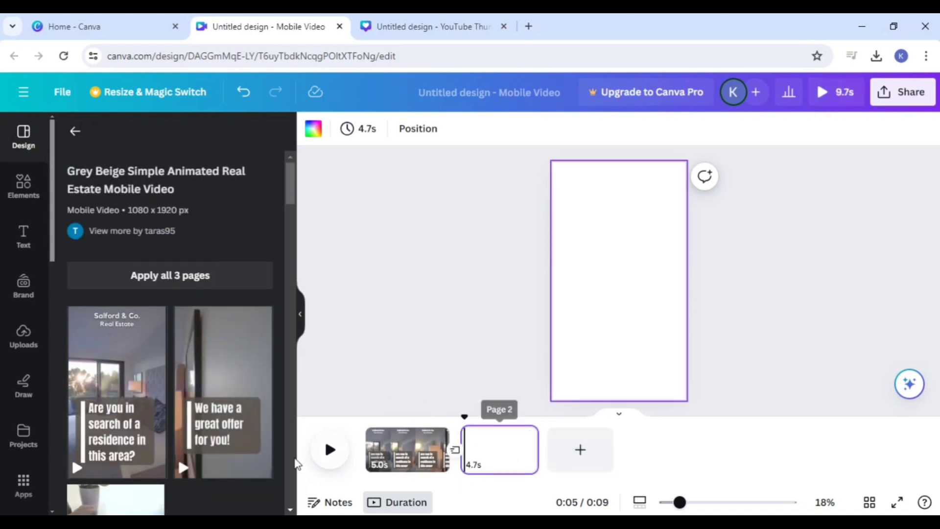
left_click(218, 398)
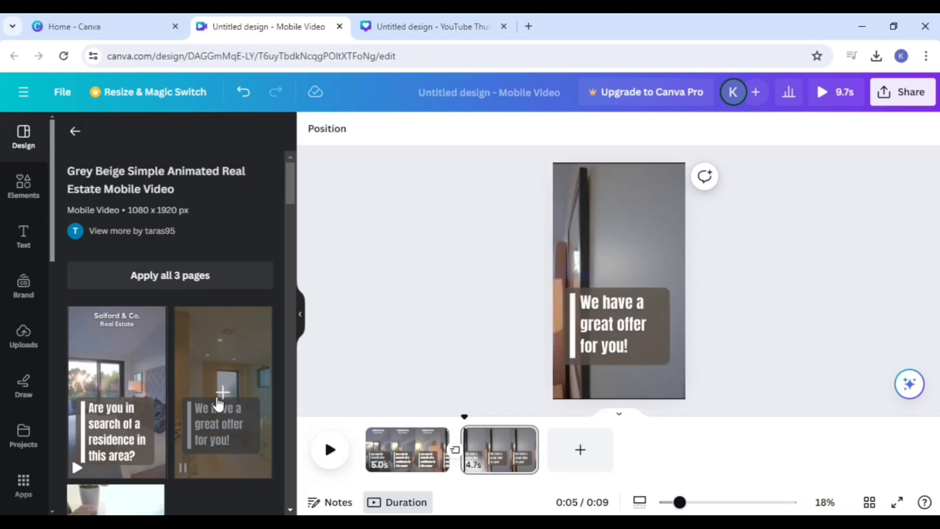
left_click(611, 396)
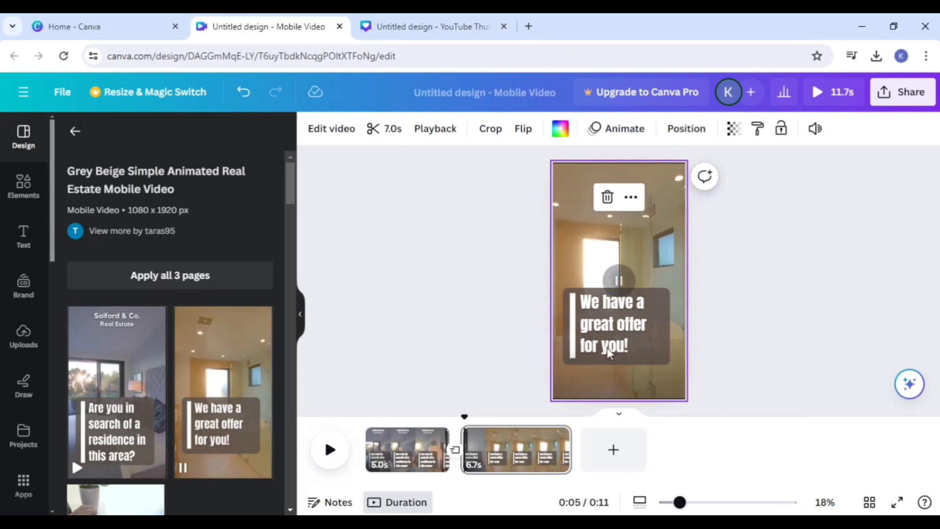
Step: Add a third page using the "Overthinking will destroy your happiness." layout from the Motivational Quotes Instagram Reel Video template
left_click(74, 132)
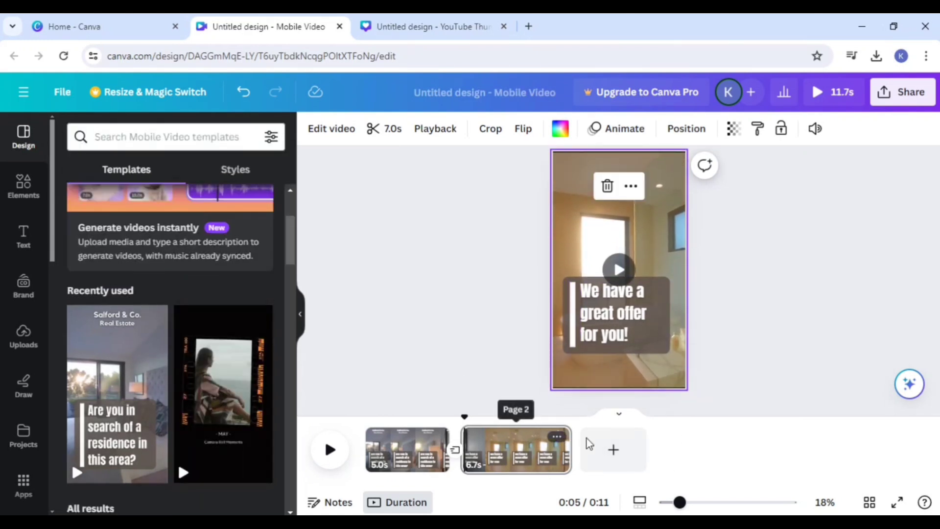
left_click(609, 448)
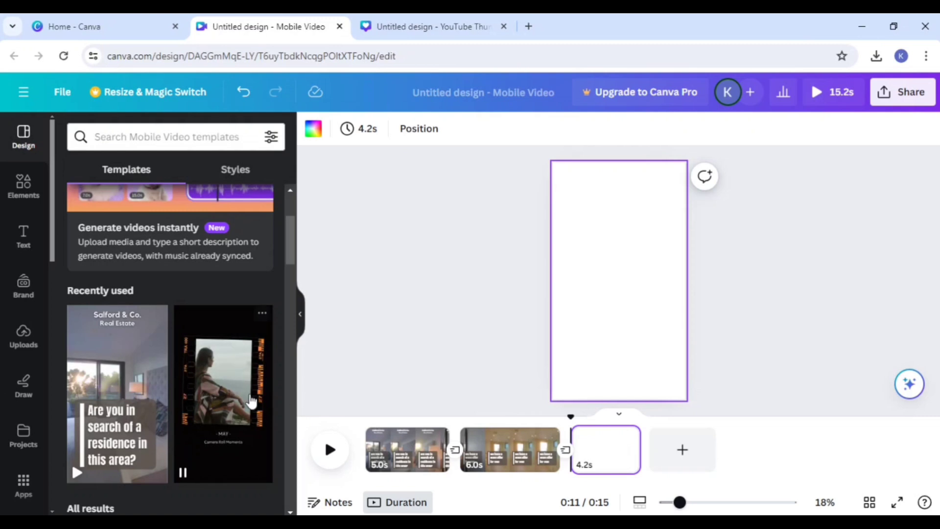
scroll(251, 401, "down", 7)
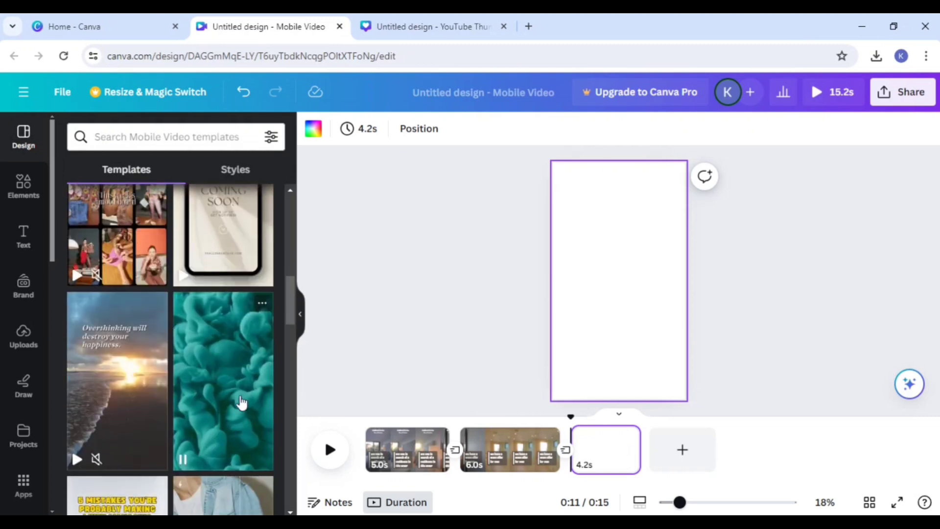
left_click(134, 391)
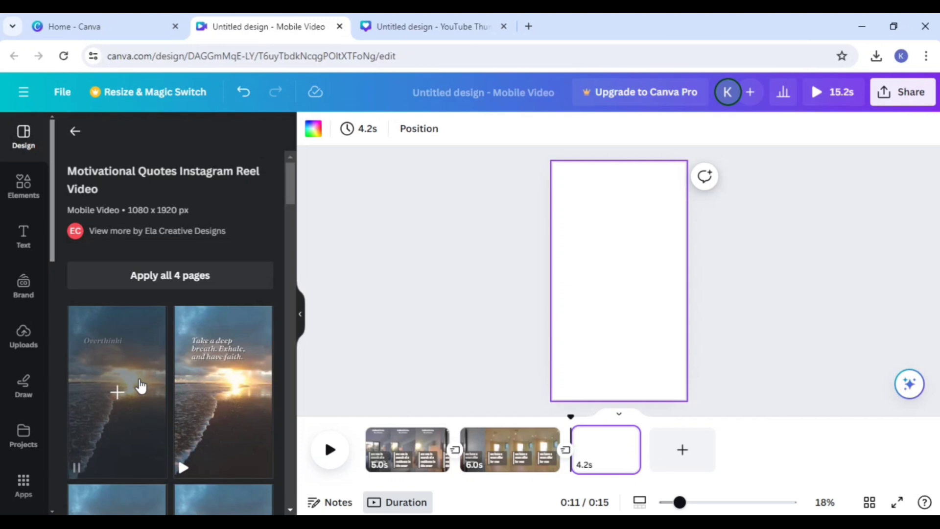
left_click(128, 391)
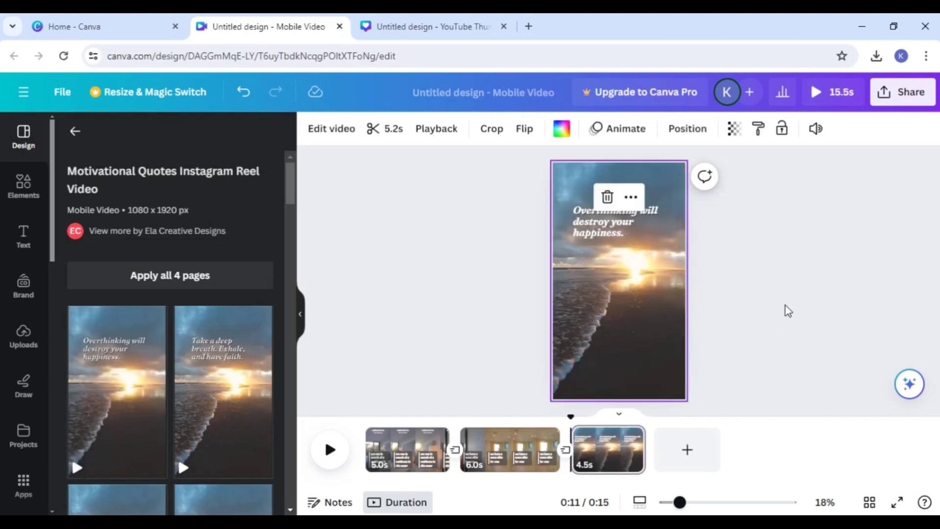
Step: Replace the "Overthinking will destroy your happiness." quote on the third page with the text "CANVA"
left_click(787, 311)
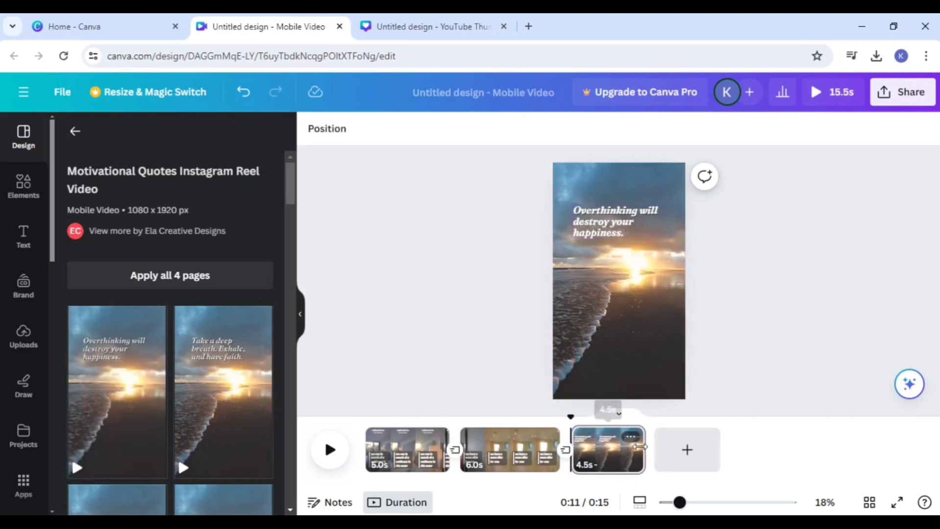
left_click(607, 234)
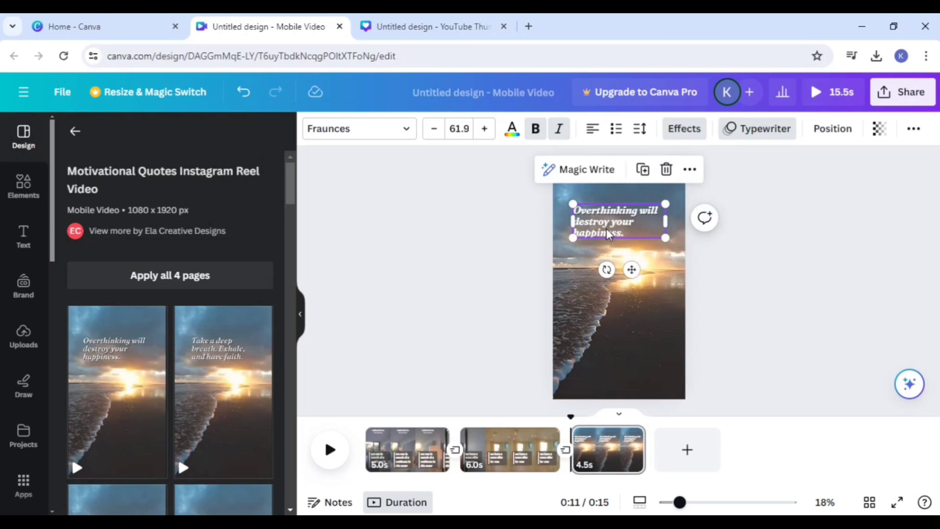
double_click(649, 235)
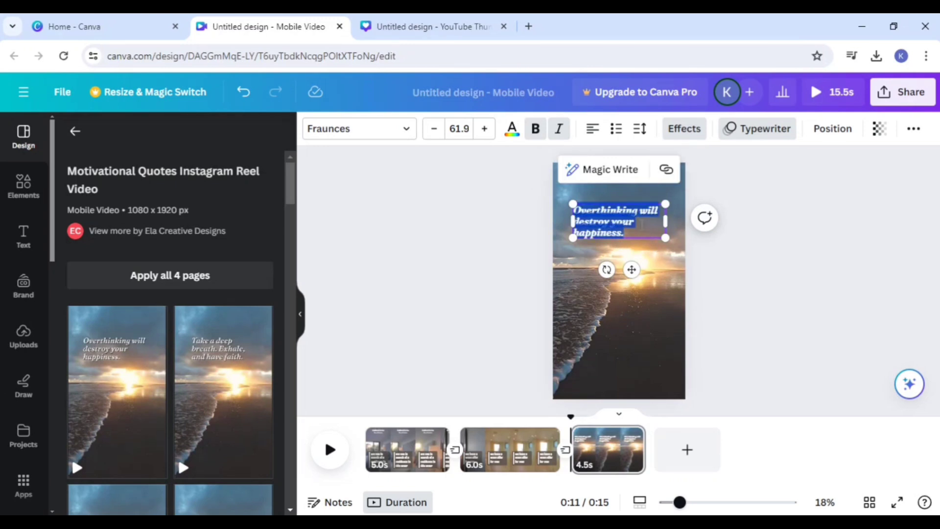
key("BackSpace")
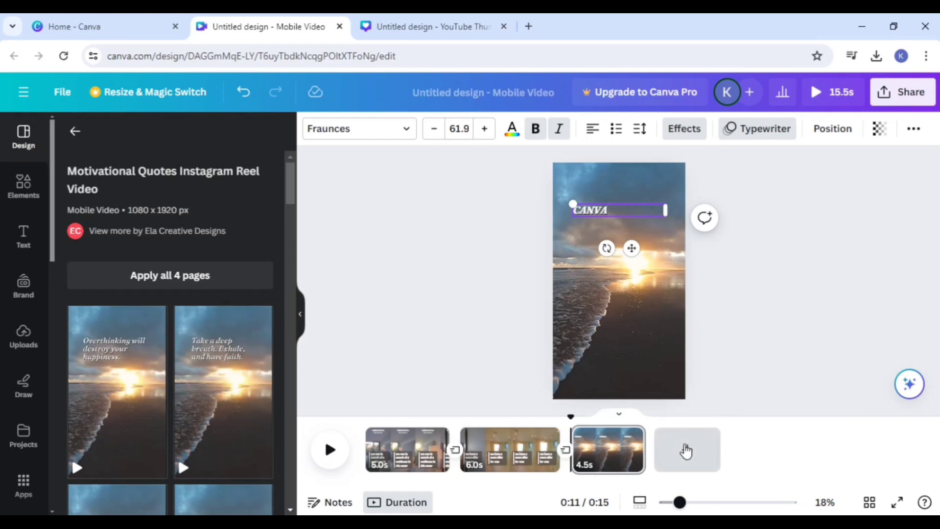
Step: Add a fourth page and replace all pages with the four pages of the Motivational Quotes Instagram Reel Video template
left_click(686, 450)
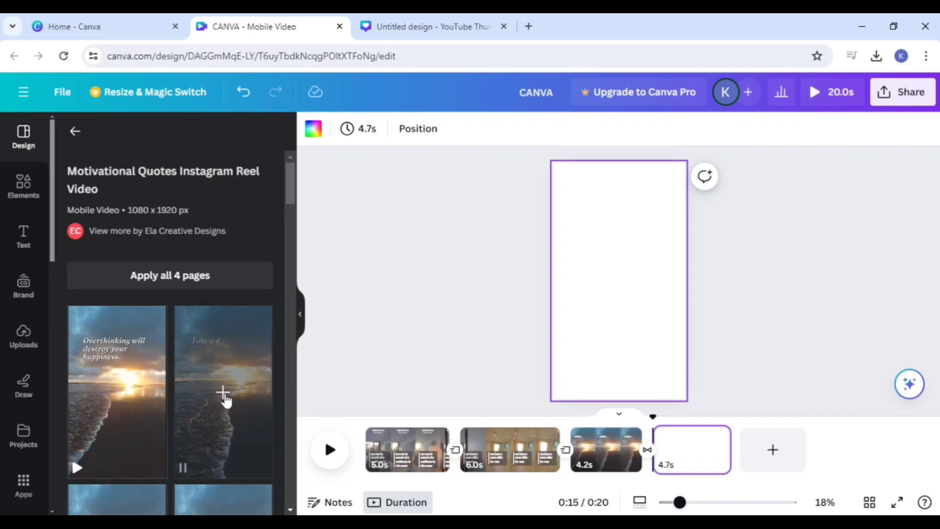
left_click(194, 289)
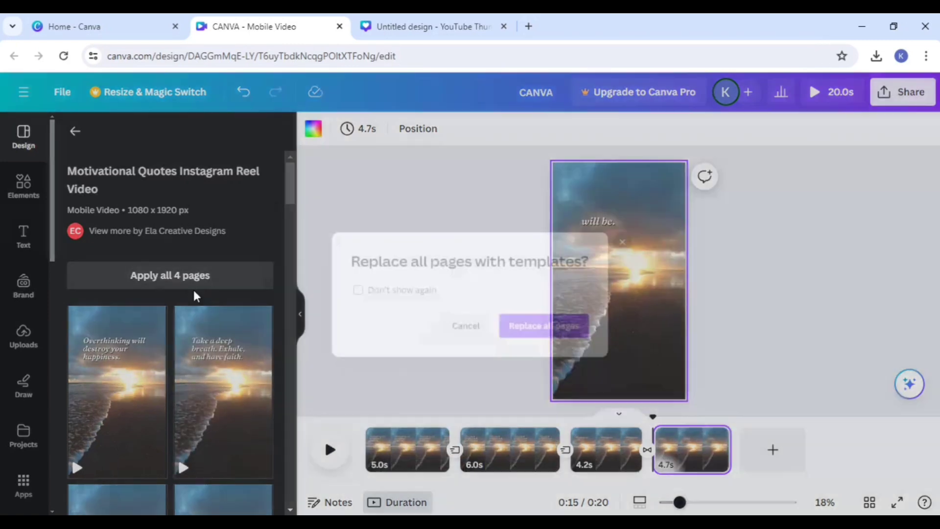
left_click(528, 342)
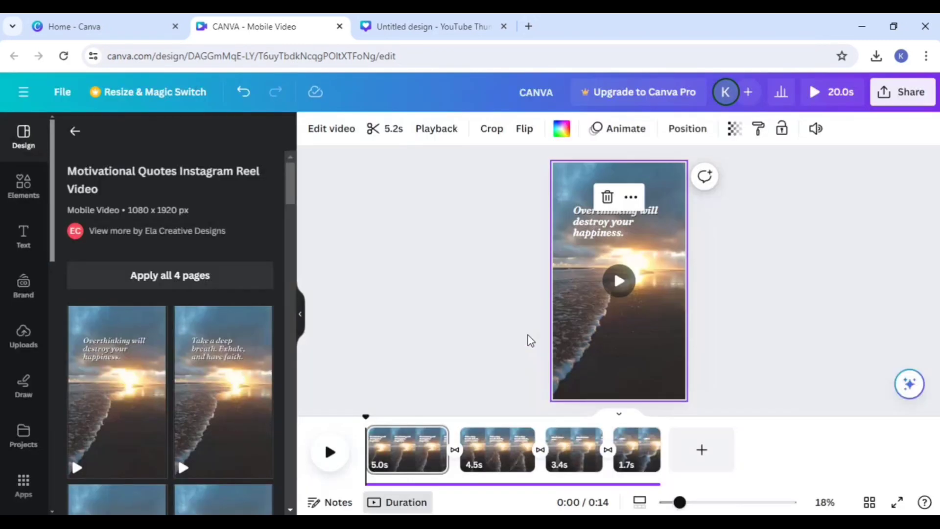
Step: Play the start of the replaced video and view the second page
scroll(230, 387, "down", 3)
scroll(176, 266, "up", 5)
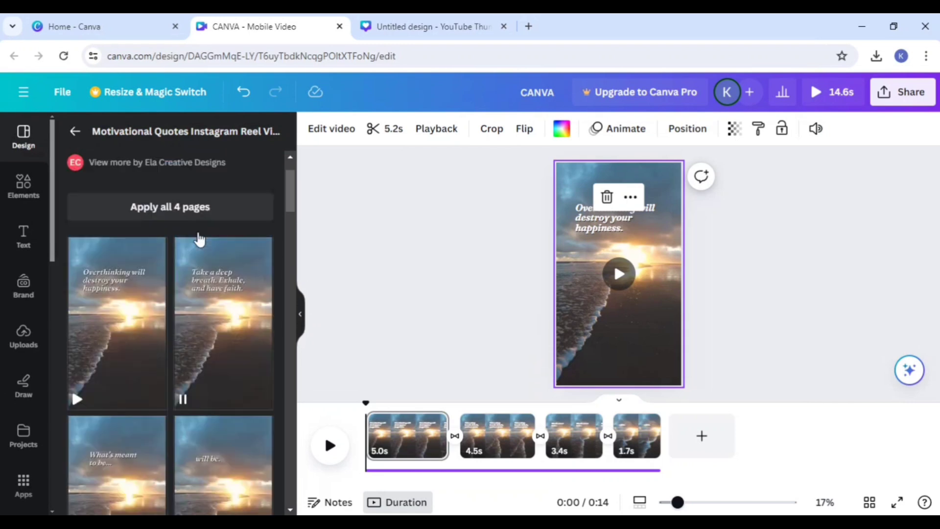
left_click(329, 444)
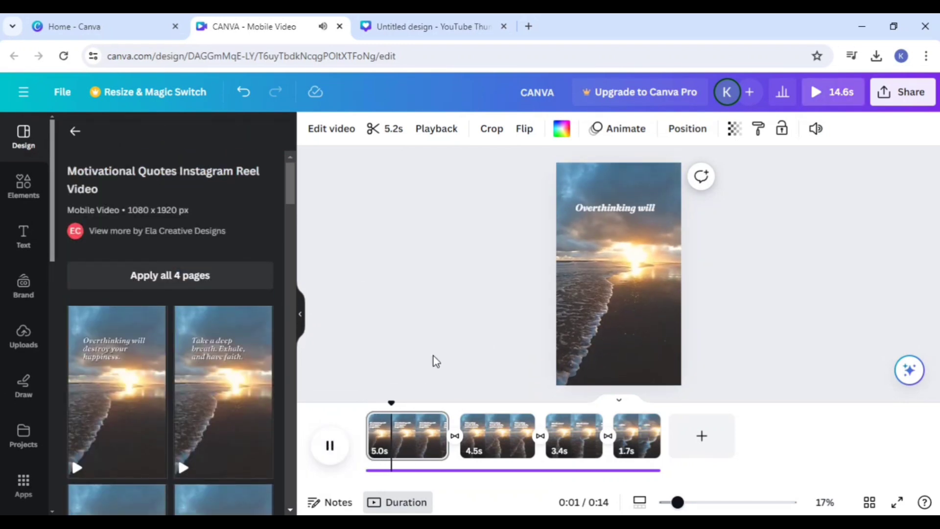
left_click(330, 444)
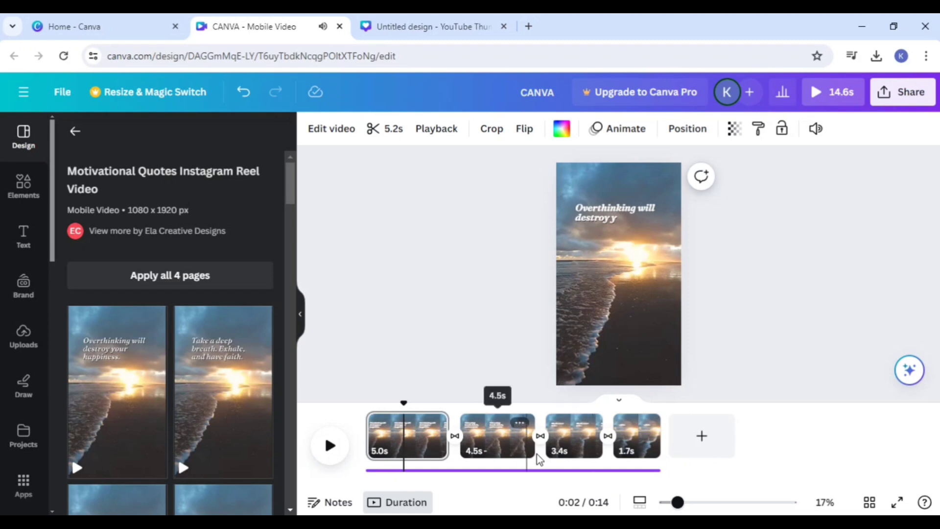
left_click(496, 452)
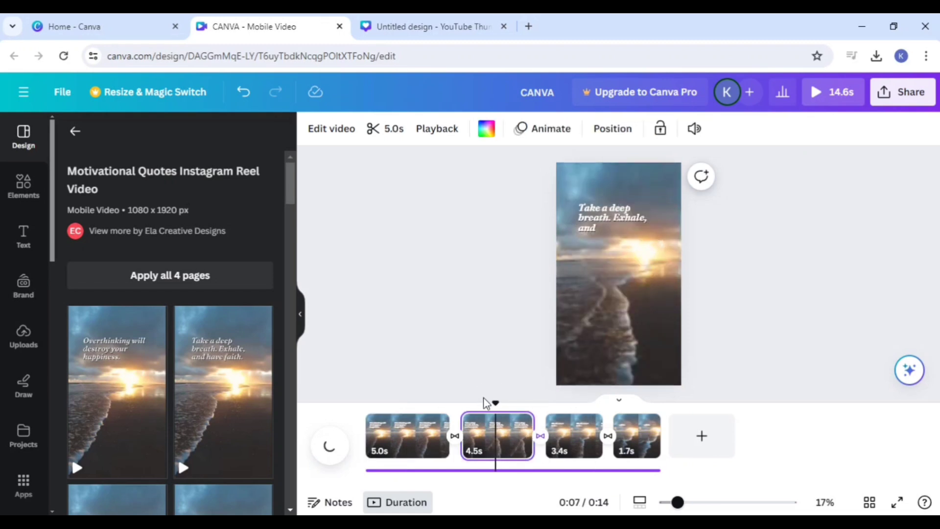
Step: Add "and digital" to the end of the first page's quote and enlarge the text to size 84.8
left_click(409, 435)
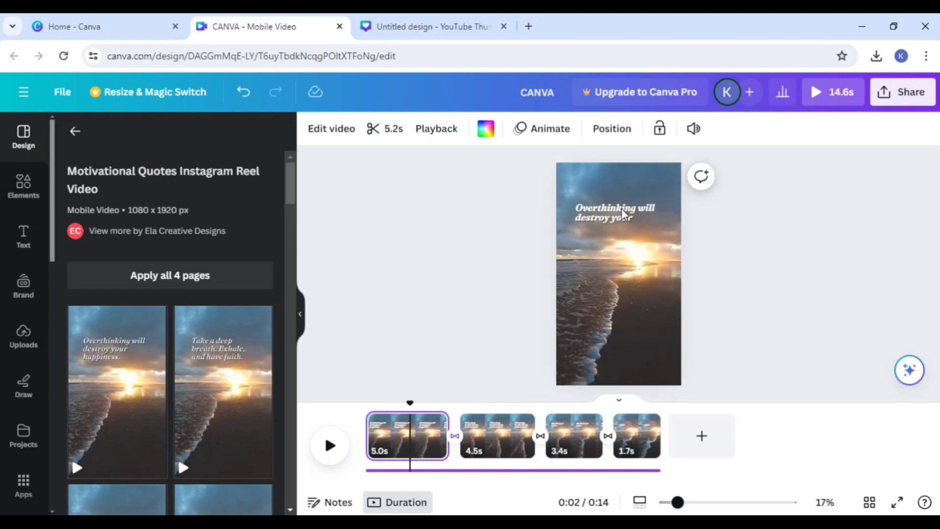
left_click(623, 223)
double_click(627, 224)
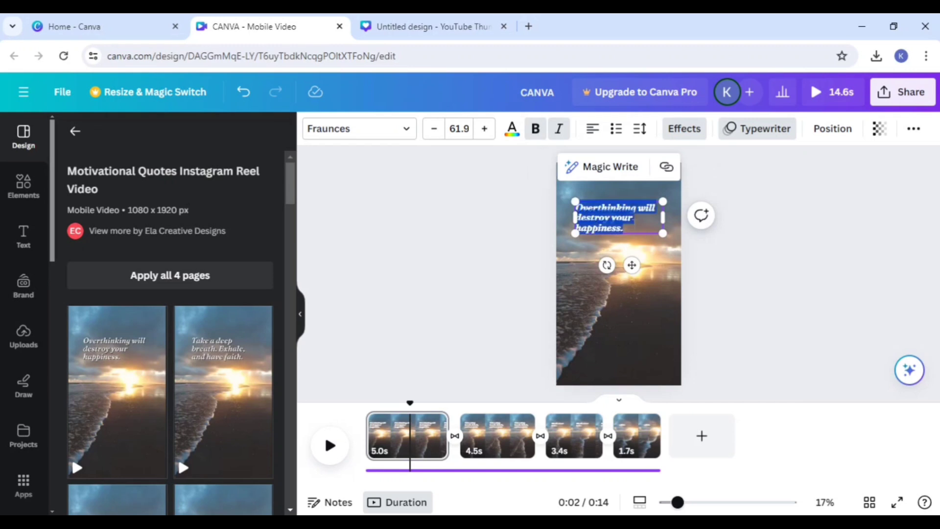
left_click(685, 219)
left_click(626, 228)
left_click(629, 229)
left_click(630, 229)
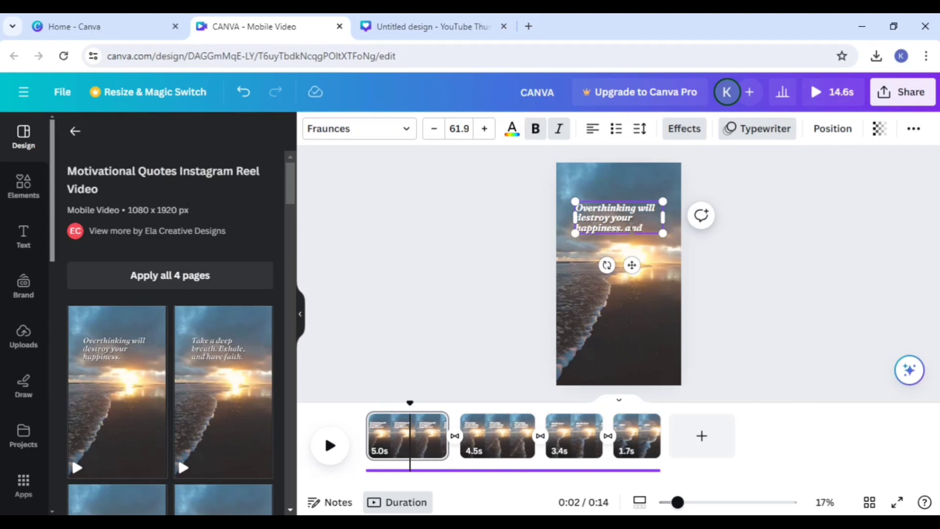
type("and digital")
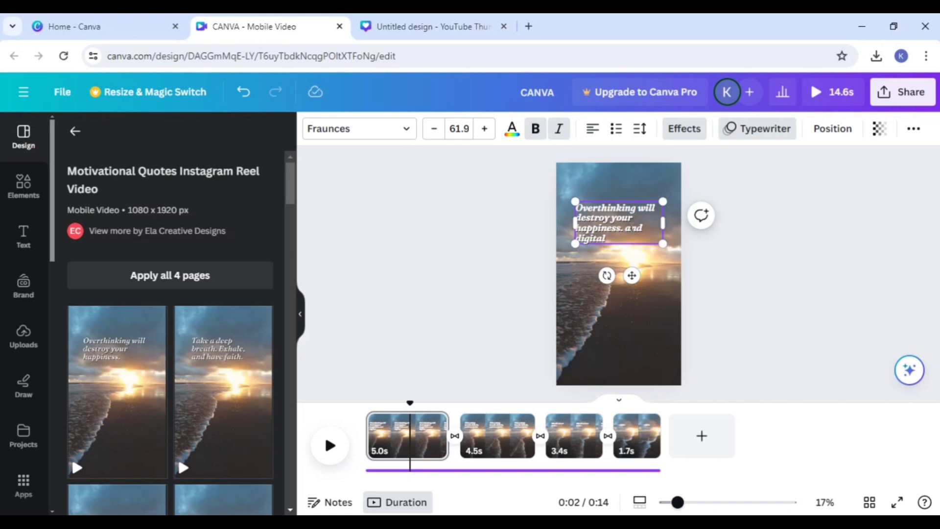
left_click(747, 321)
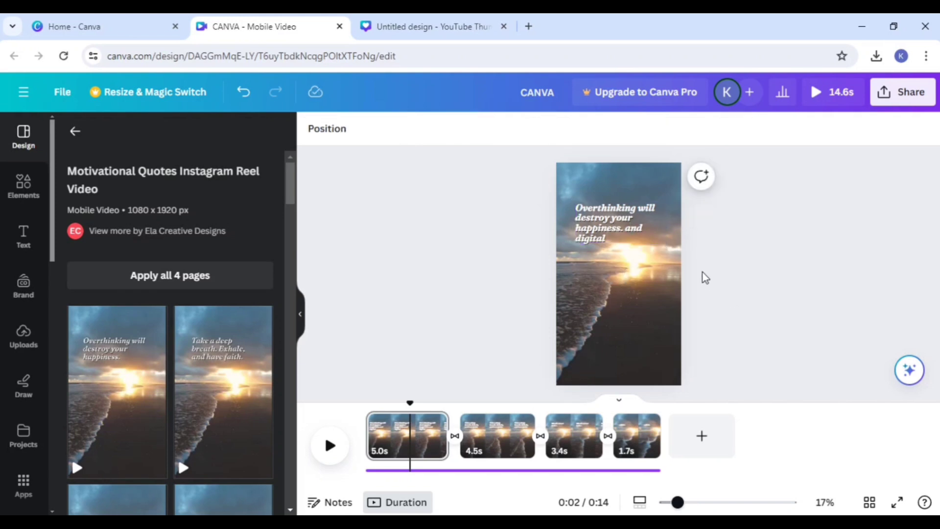
left_click(661, 247)
left_click_drag(663, 244, 631, 250)
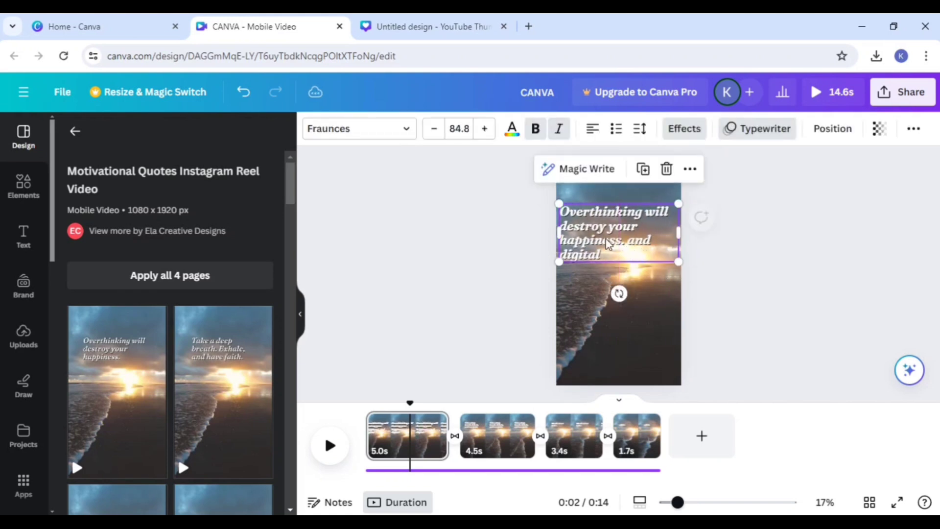
Step: Try the "LIMITED TIME ONLY" font combination on the first page, enlarged to size 73.2, and delete it
left_click(23, 244)
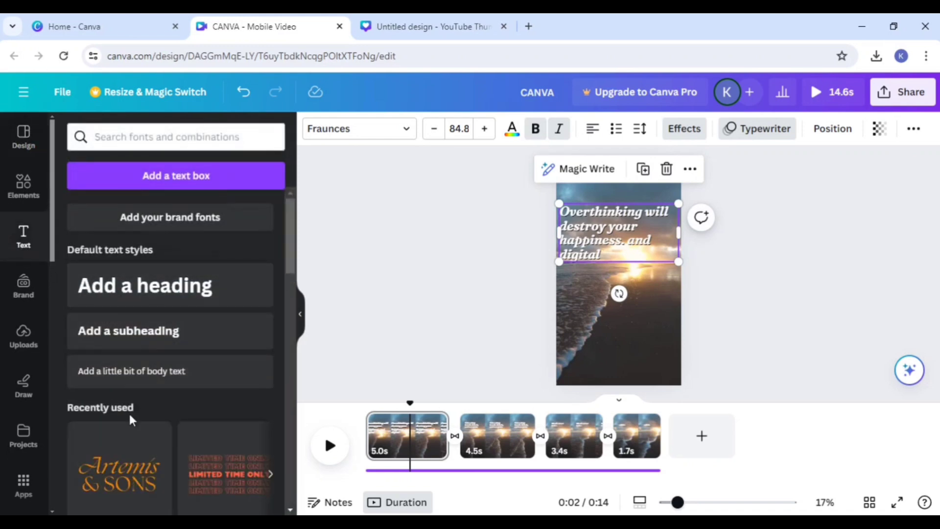
scroll(153, 412, "down", 2)
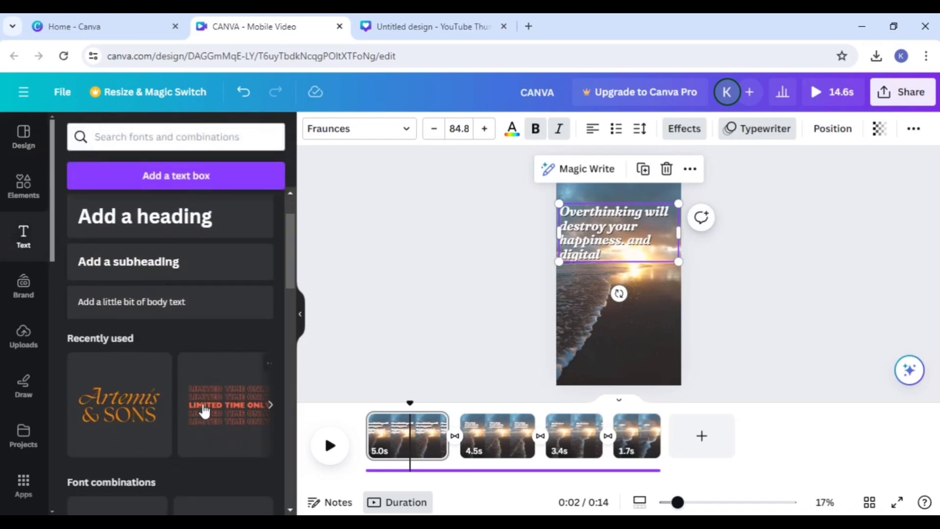
left_click(235, 410)
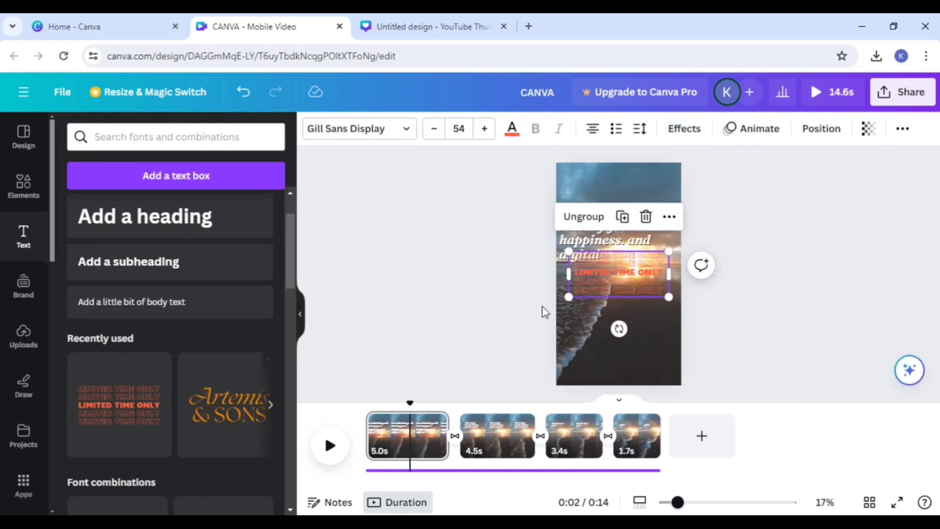
left_click_drag(599, 289, 623, 299)
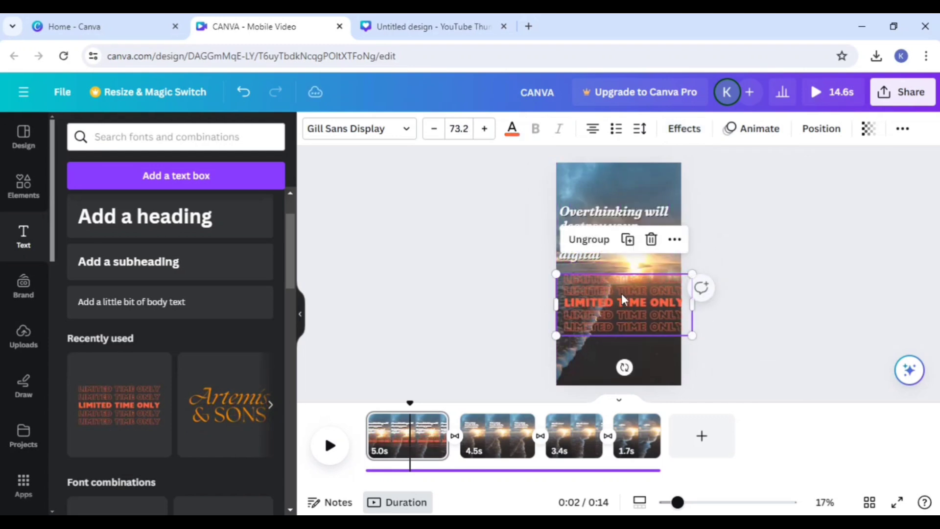
left_click(651, 240)
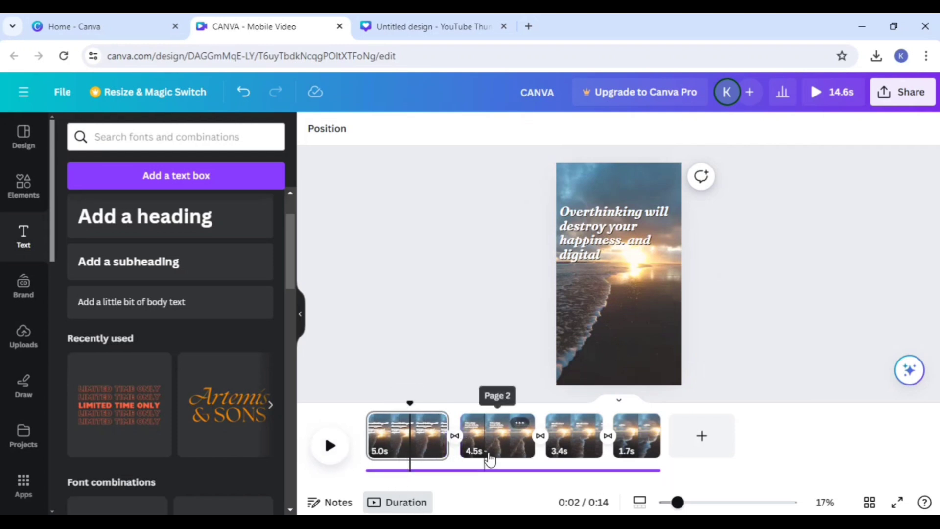
Step: Shorten the first page's clip to 3.0 seconds
left_click_drag(448, 444, 617, 444)
left_click_drag(527, 446, 415, 444)
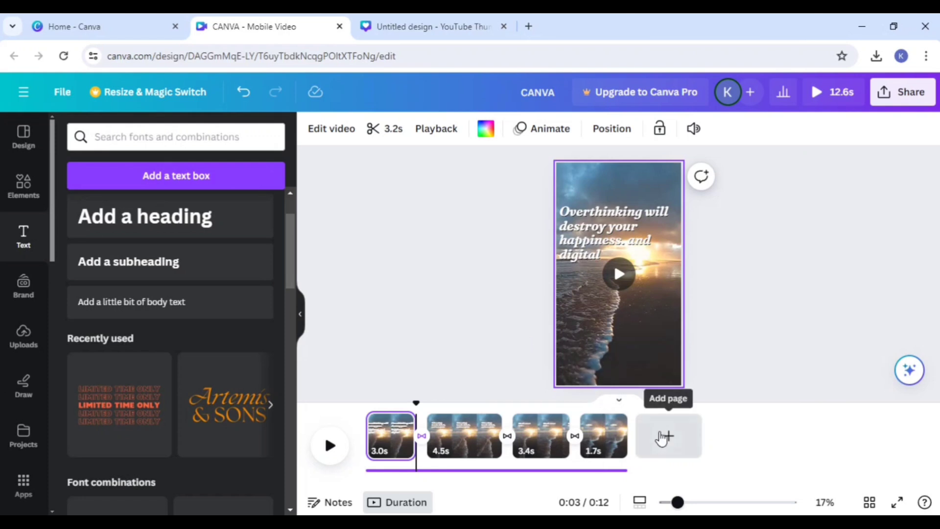
Step: Add a fifth page using the "DO" layout from the Colorful Gold Tan Blue Beach House Real Estate Mobile Video template
left_click(662, 437)
scroll(235, 397, "down", 3)
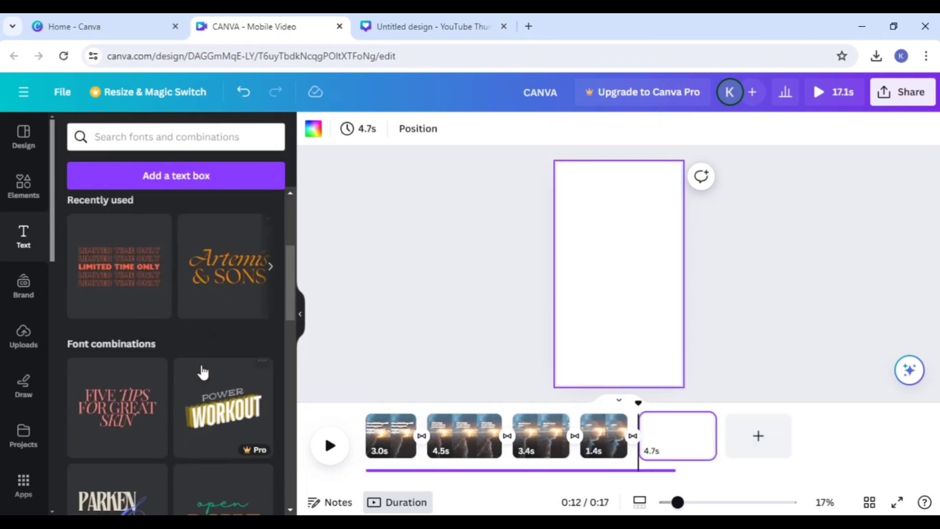
left_click(31, 195)
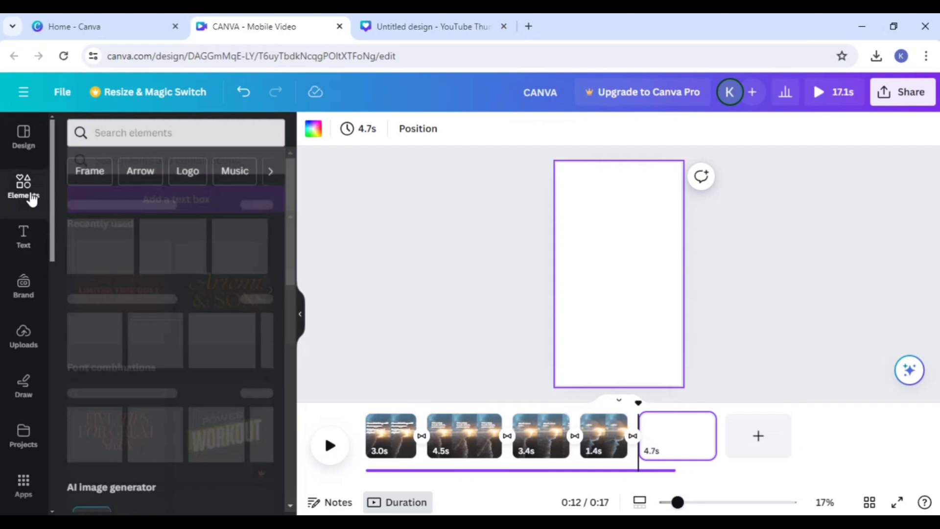
left_click(26, 147)
scroll(216, 388, "down", 3)
scroll(189, 350, "down", 5)
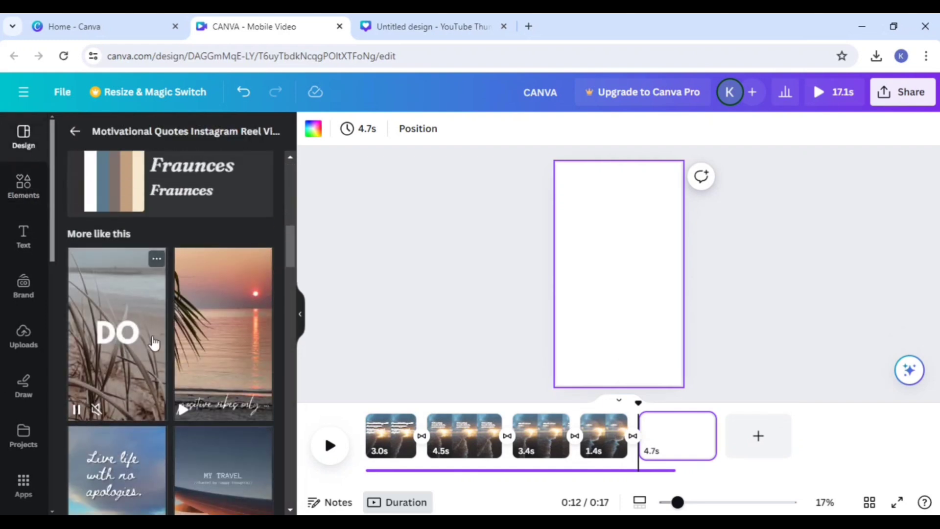
left_click(117, 349)
left_click(116, 408)
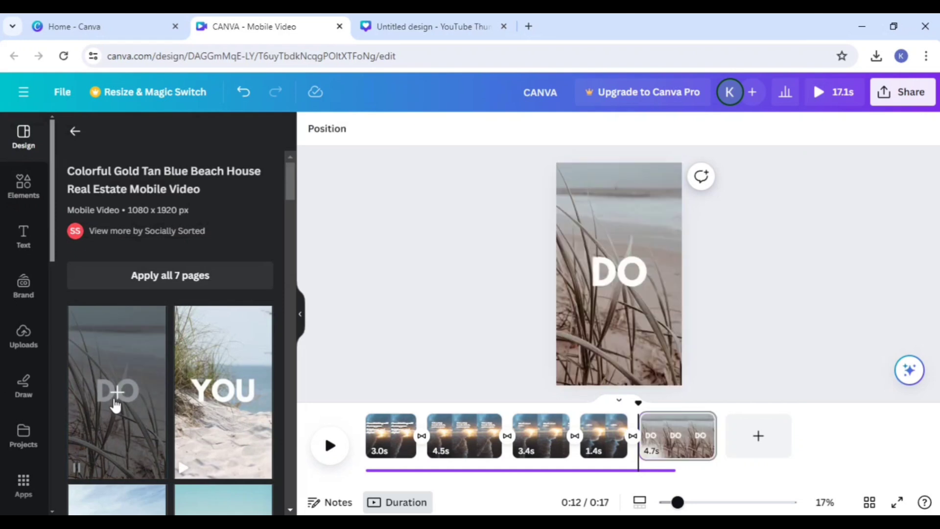
left_click(614, 282)
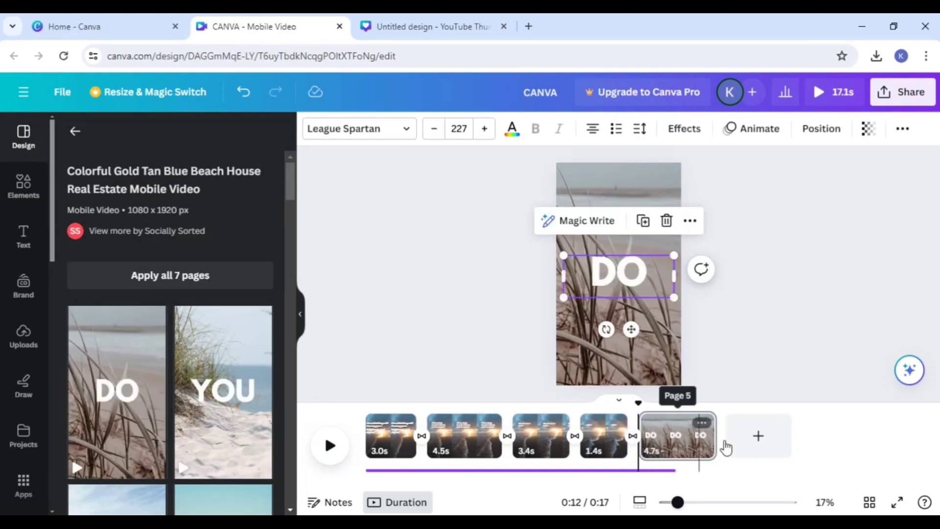
Step: Add a sixth page using the beach house template's "WE DELIVER VITAMIN SEA" collage layout
left_click(756, 435)
scroll(223, 451, "down", 5)
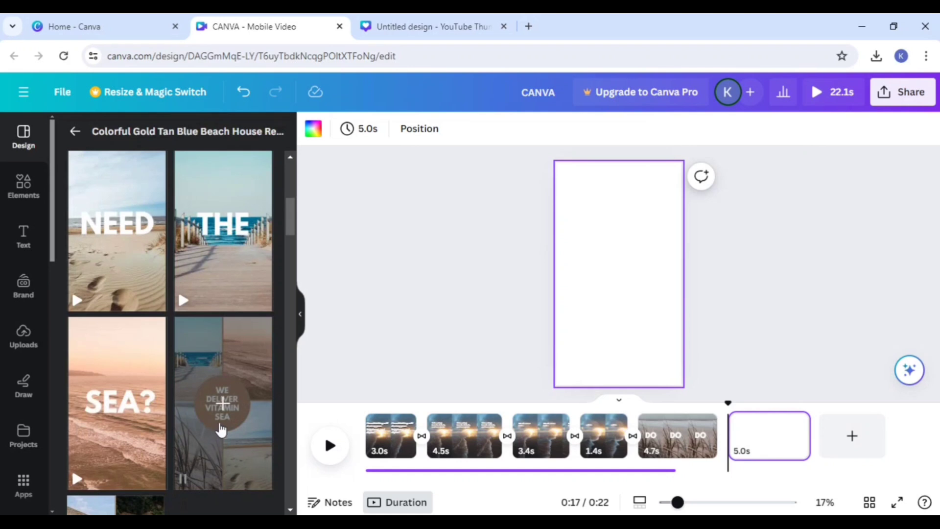
left_click(222, 429)
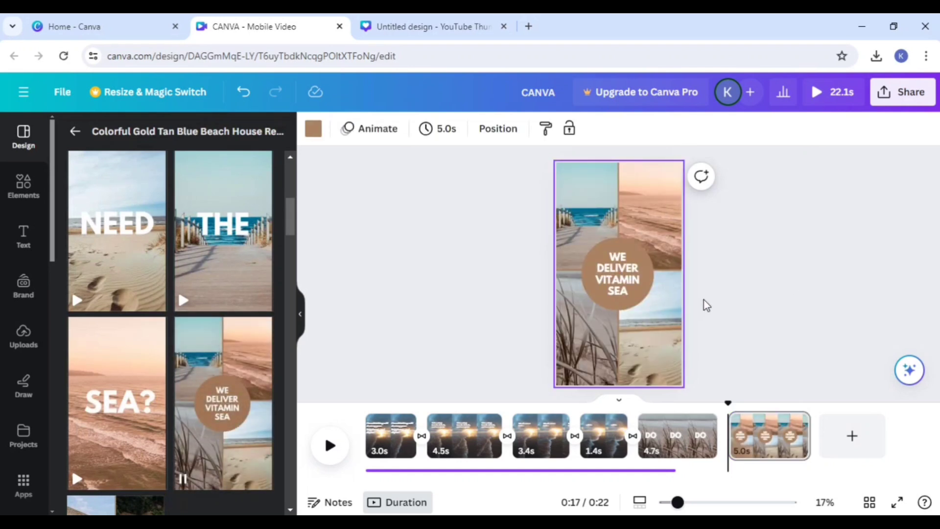
Step: Remove the "WE DELIVER VITAMIN SEA" text and the brown circle from the sixth page's photo collage
left_click(622, 291)
left_click(628, 266)
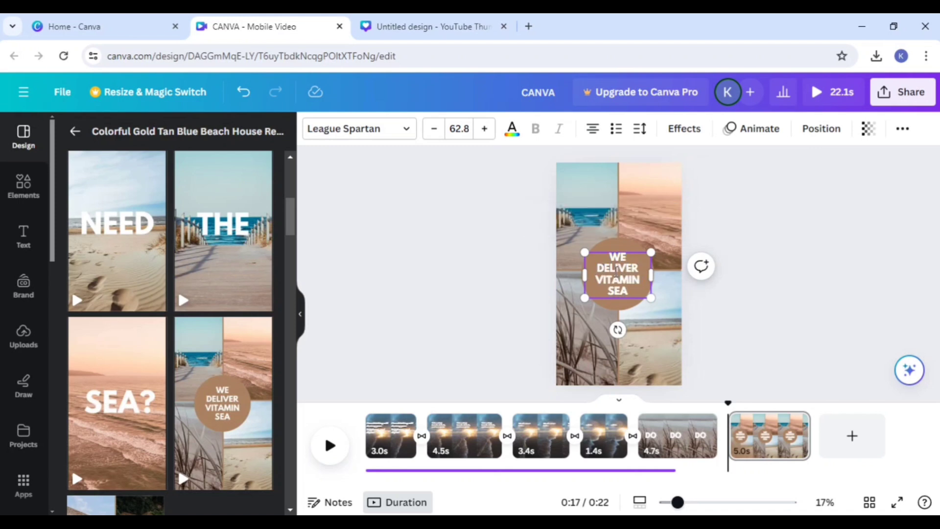
left_click(762, 287)
left_click_drag(634, 277, 824, 263)
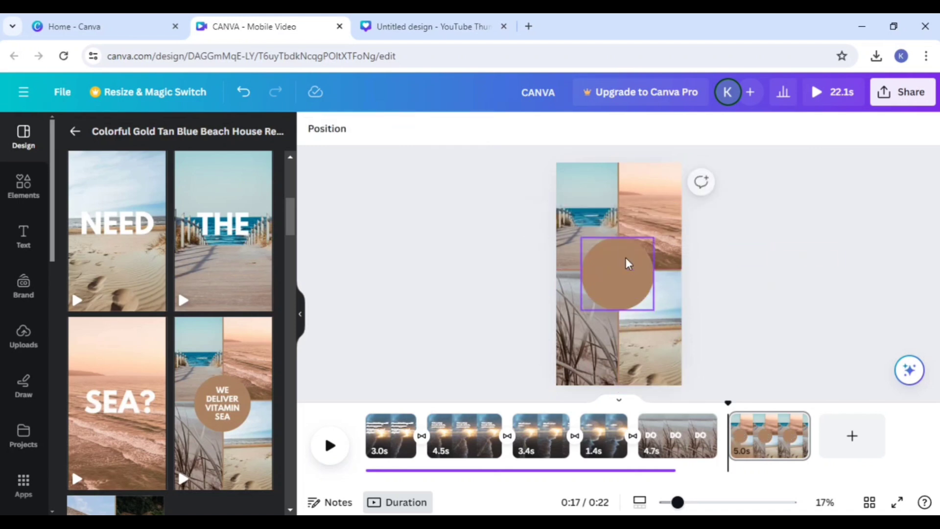
left_click(626, 263)
key("Delete")
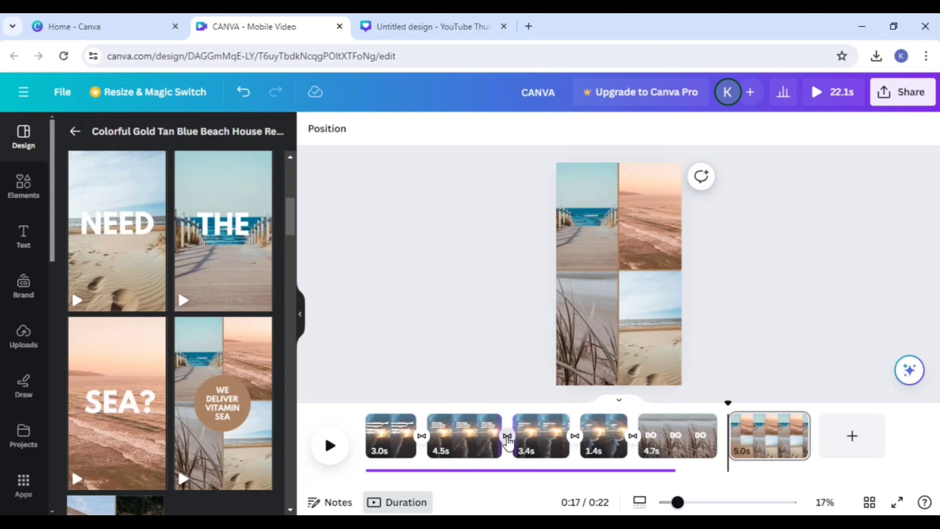
Step: Try the Slide transition between the second and third pages and set it to Dissolve
left_click(507, 436)
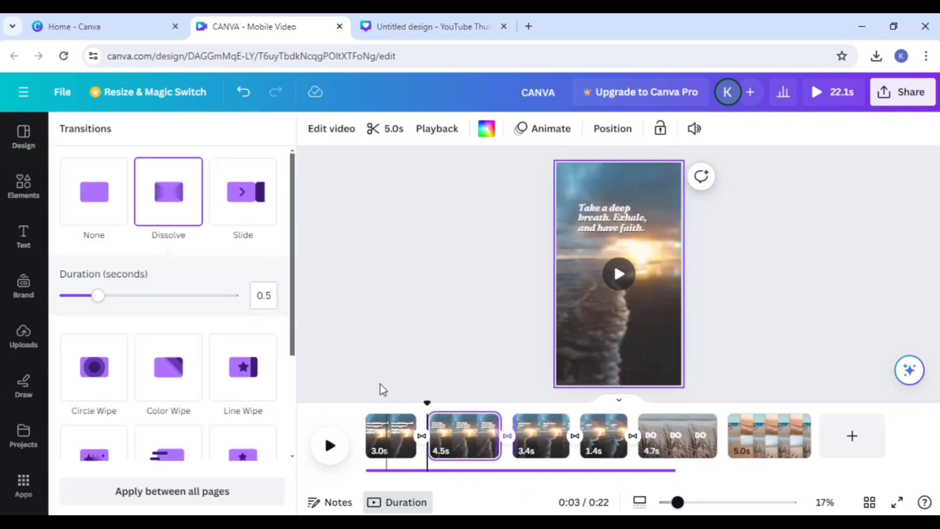
left_click(251, 201)
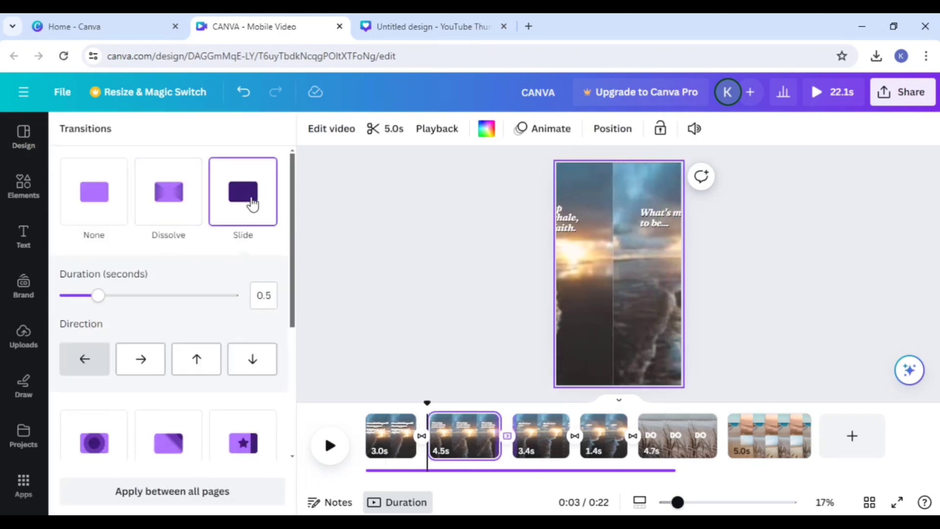
left_click(174, 212)
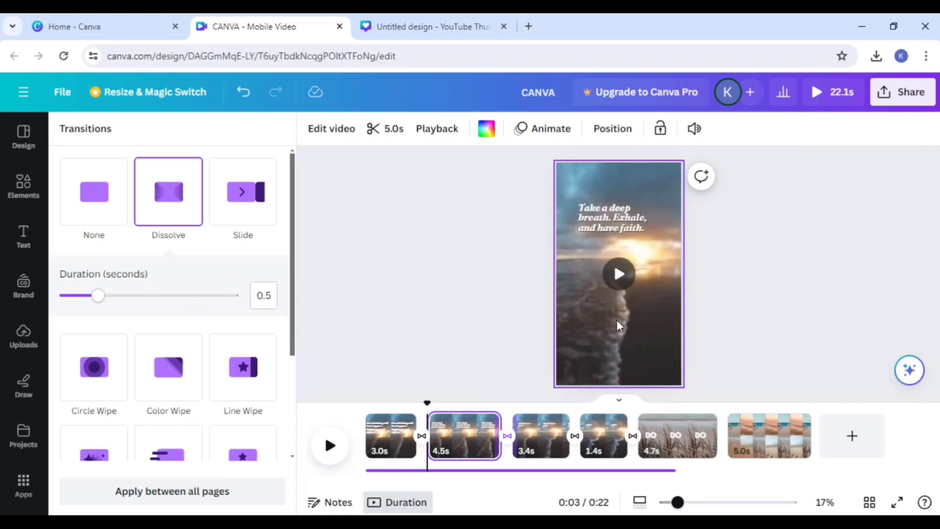
Step: Set the transition between the second and third pages to Line Wipe and preview the video
scroll(281, 392, "down", 2)
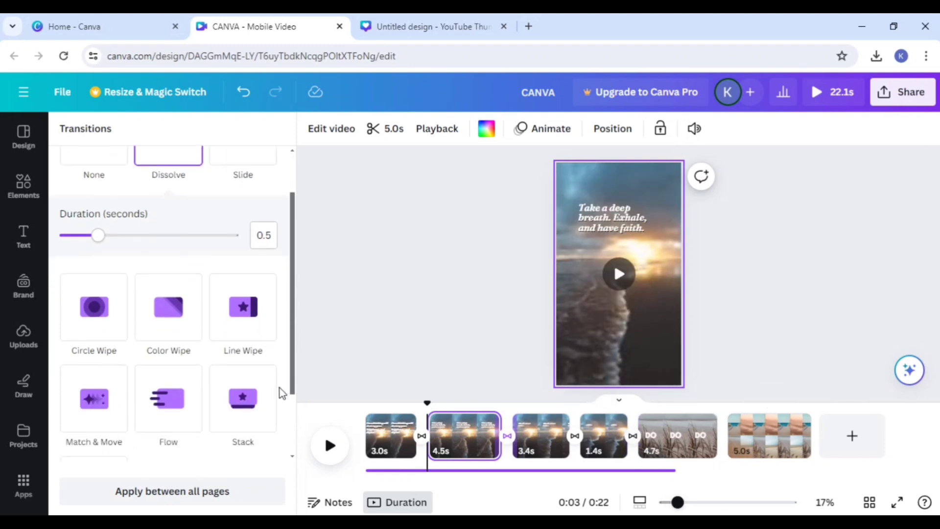
left_click(250, 321)
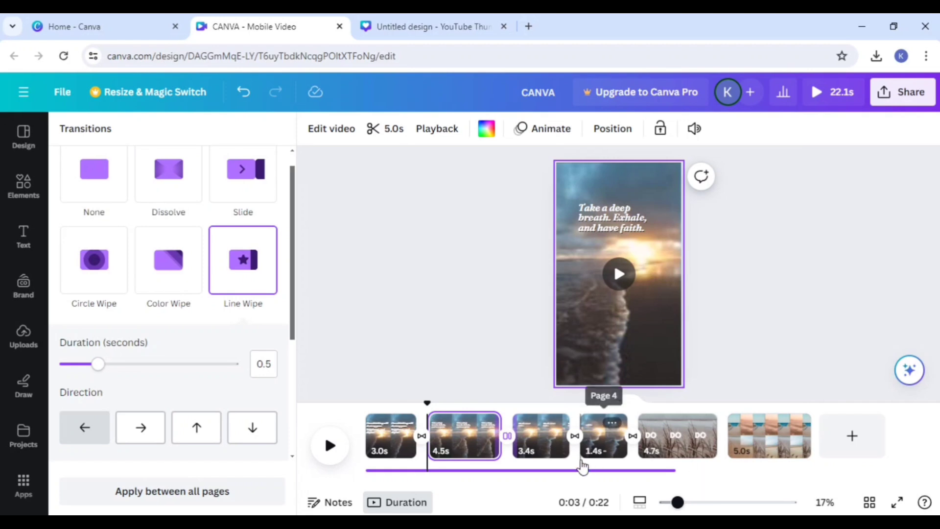
left_click(331, 444)
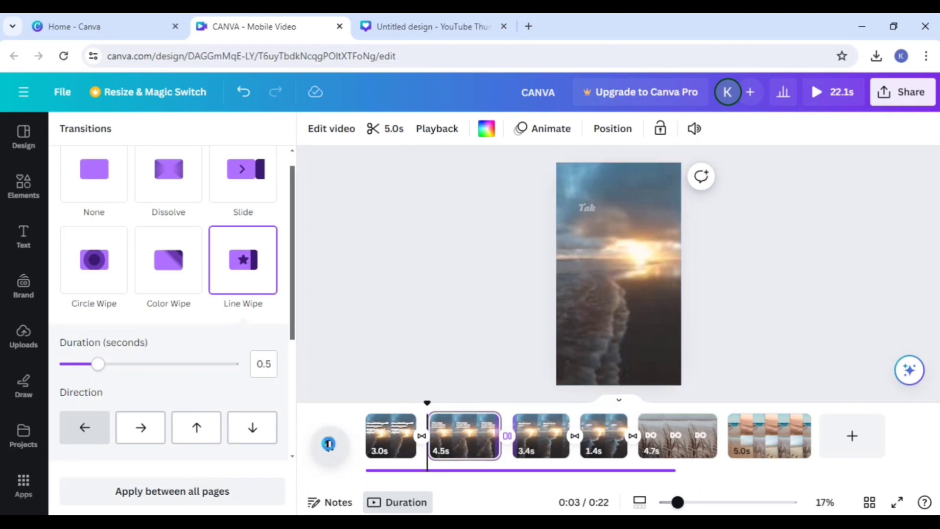
left_click(329, 445)
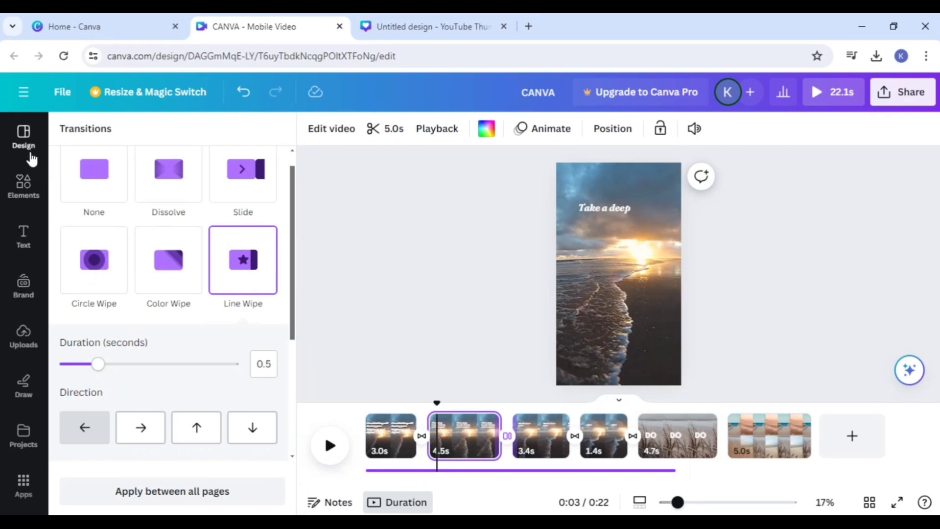
Step: Add a seventh page and fill it with the recently used Black Textile background
left_click(846, 440)
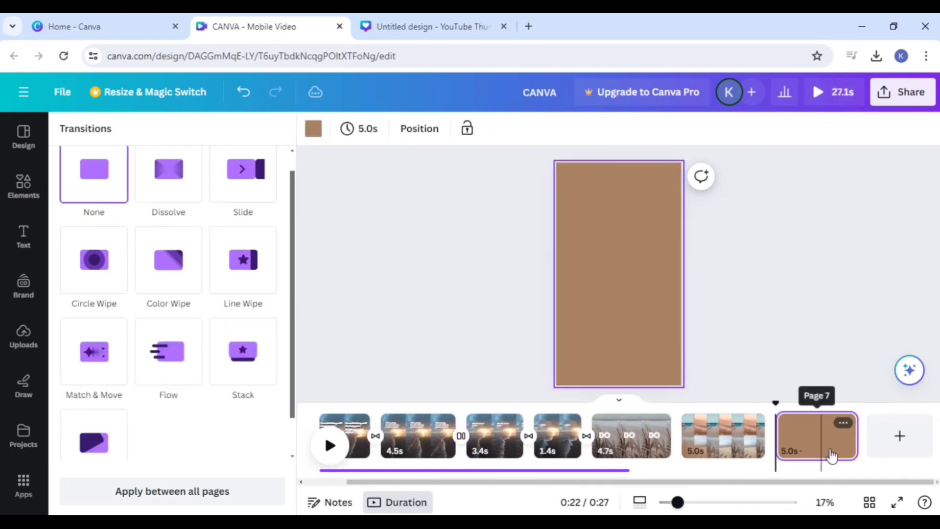
left_click(14, 195)
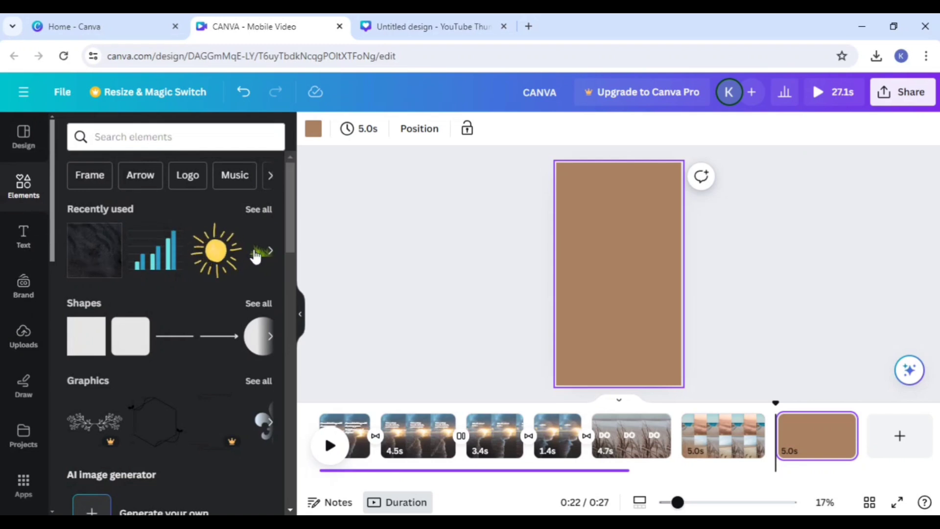
left_click(107, 255)
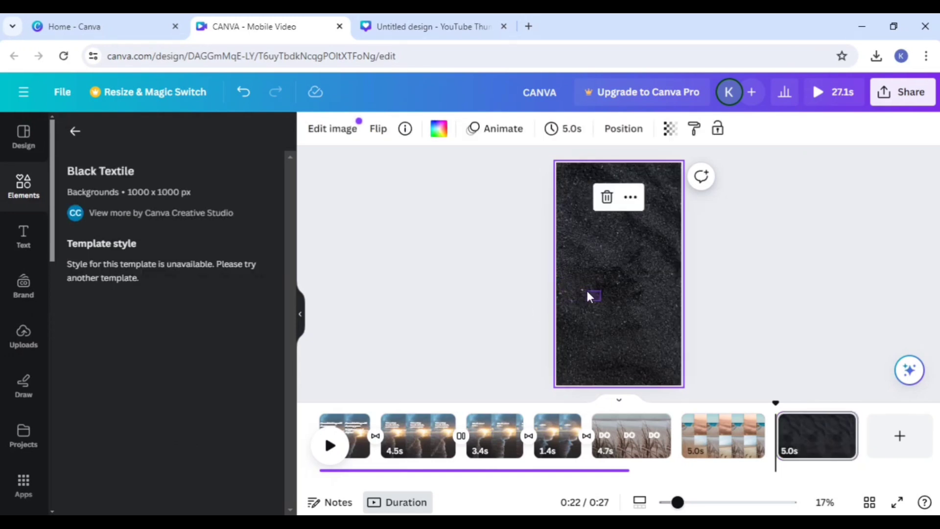
left_click(468, 312)
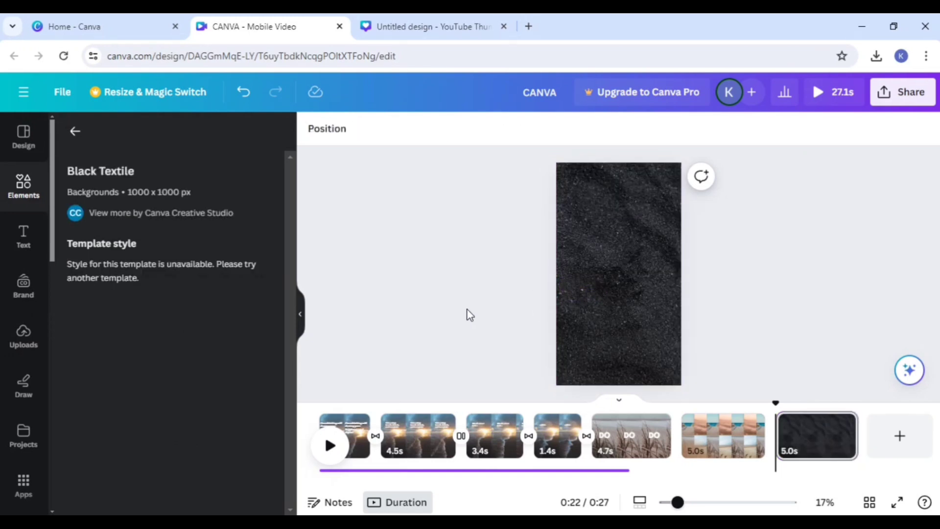
Step: Place the "FIVE TIPS FOR GREAT SKIN" font combination on the seventh page, slightly above the centre
left_click(25, 242)
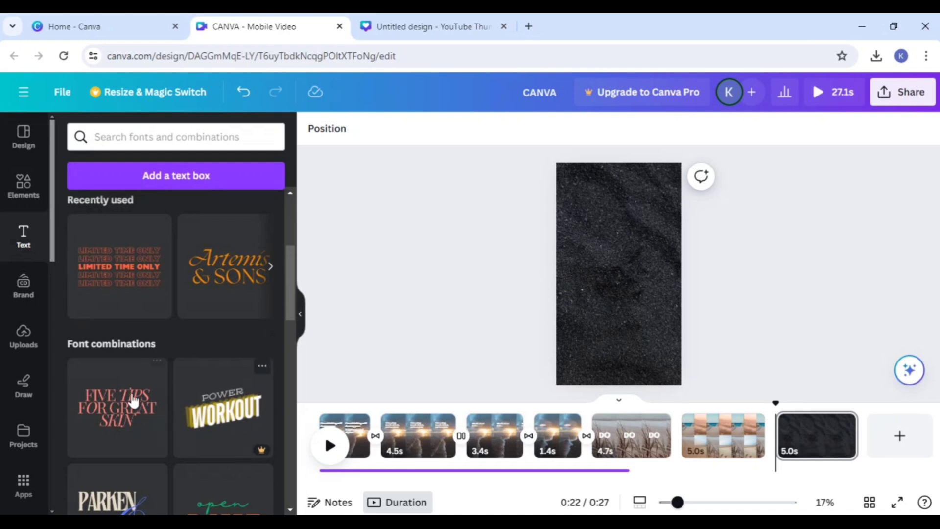
left_click_drag(322, 312, 588, 272)
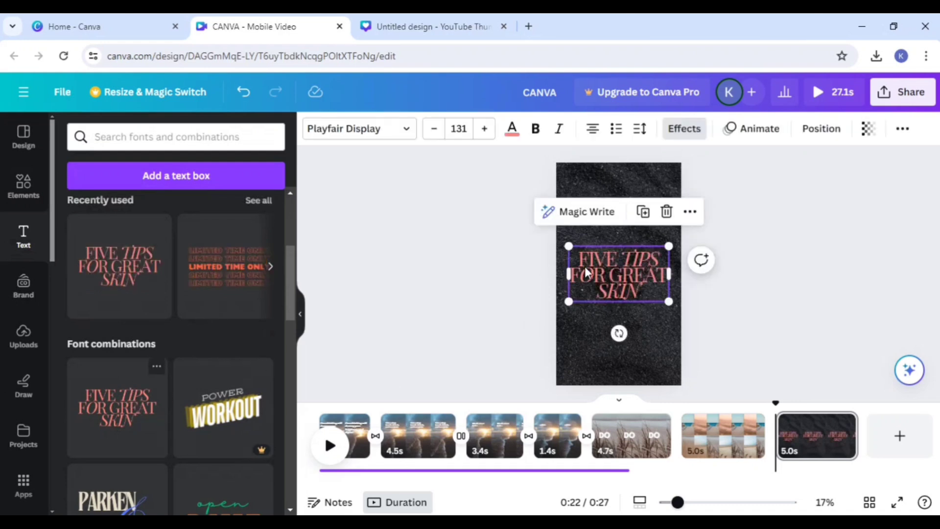
left_click_drag(662, 293, 642, 251)
left_click(757, 288)
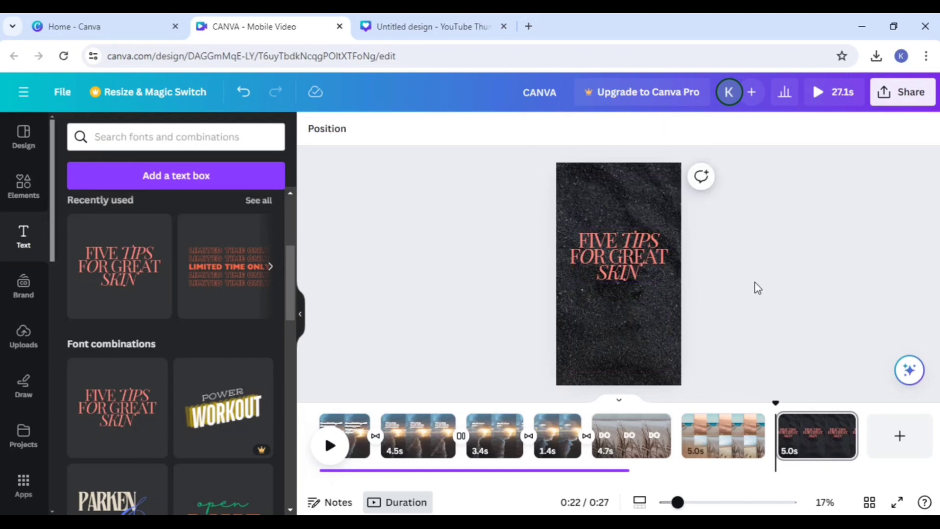
Step: Try the Shadow effect on the "FIVE TIPS FOR GREAT SKIN" text and set its style to Lift
left_click(634, 273)
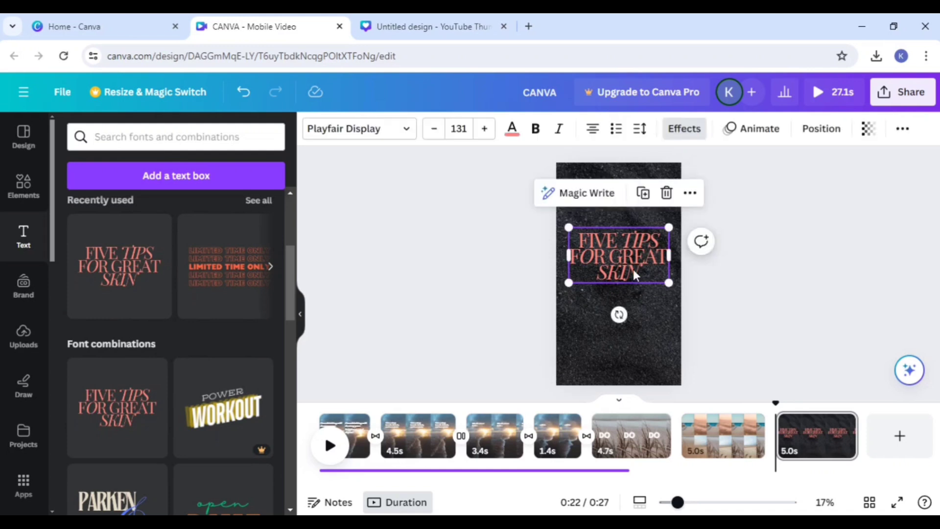
left_click(684, 128)
left_click(169, 218)
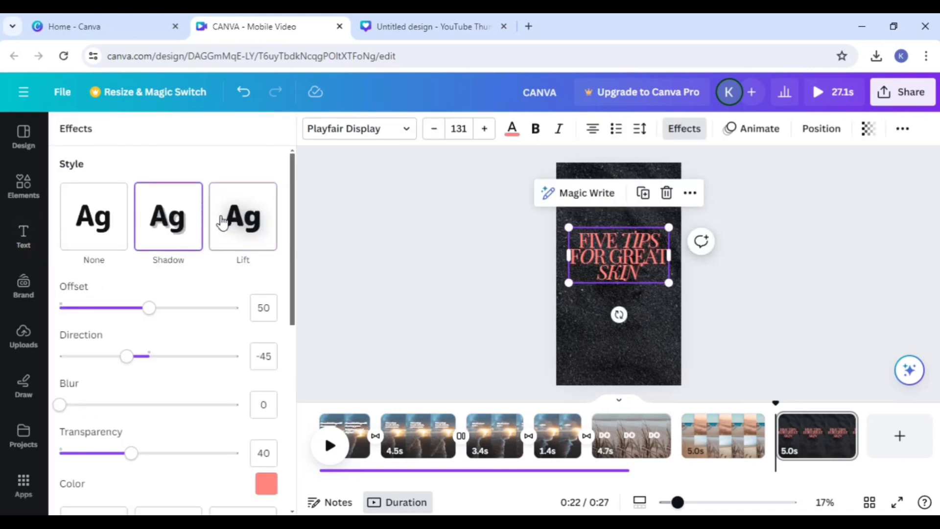
left_click(249, 229)
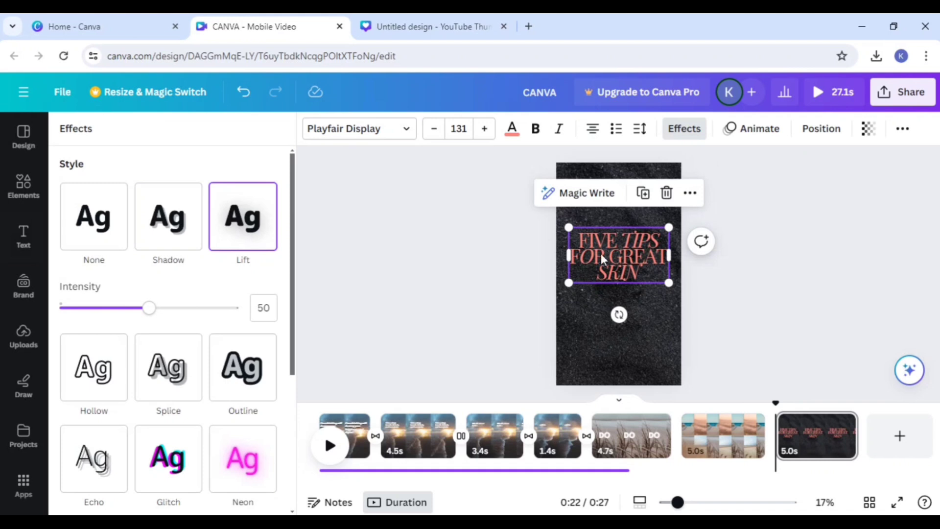
left_click(650, 212)
Step: Try the Fade animation on the "FIVE TIPS FOR GREAT SKIN" text and apply Pan on enter
left_click(740, 129)
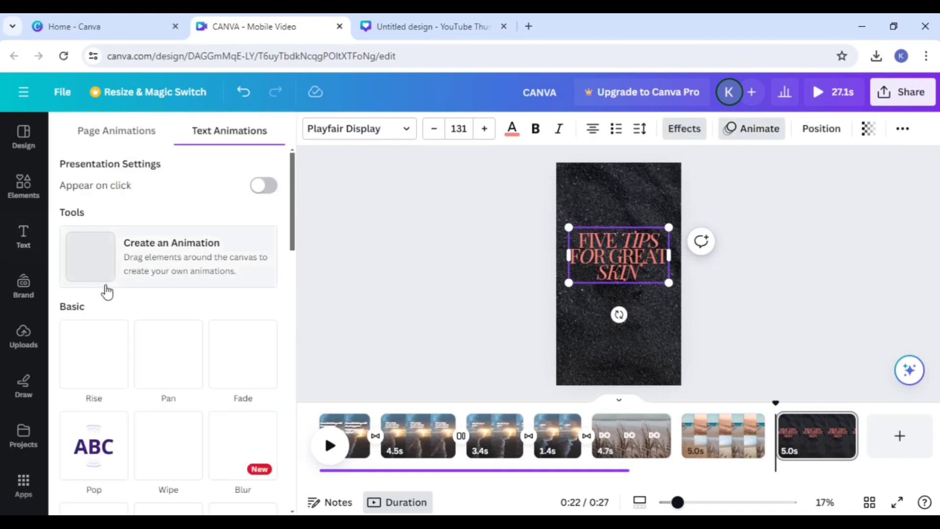
left_click(185, 363)
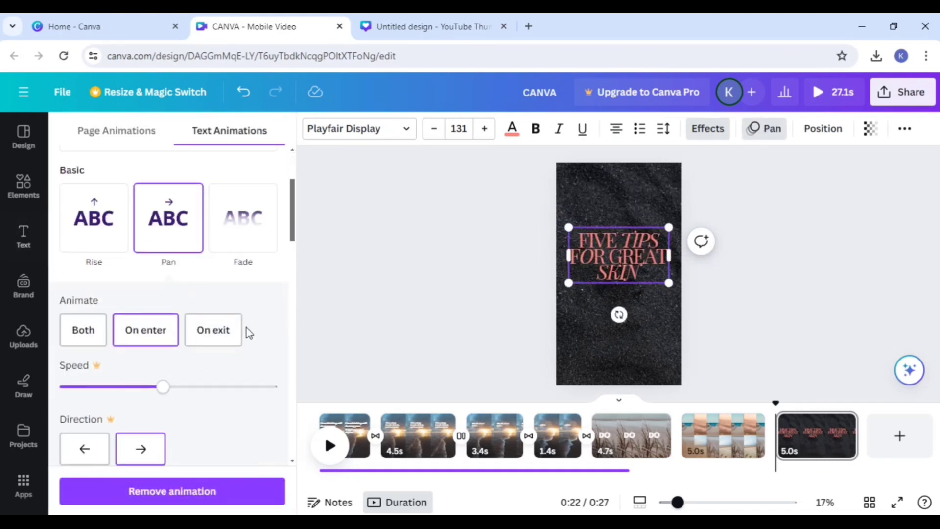
left_click(247, 219)
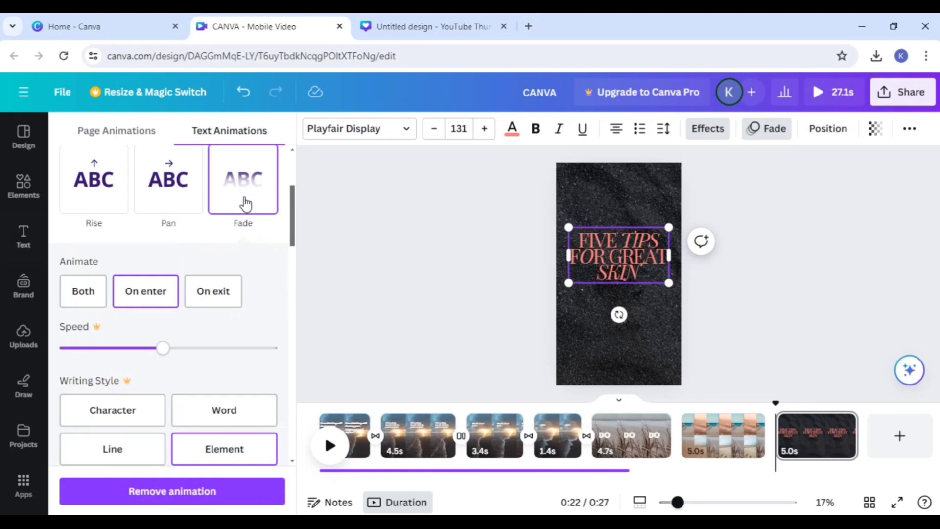
left_click(178, 186)
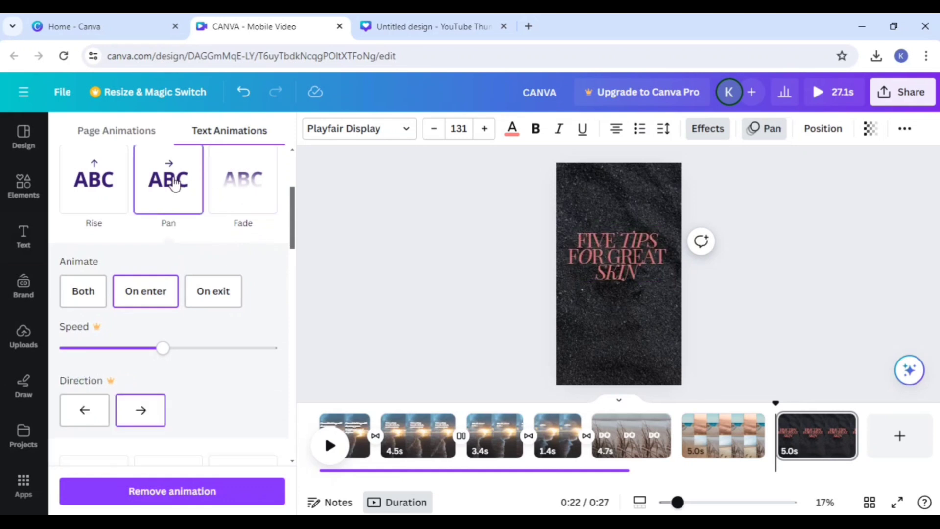
scroll(145, 255, "up", 3)
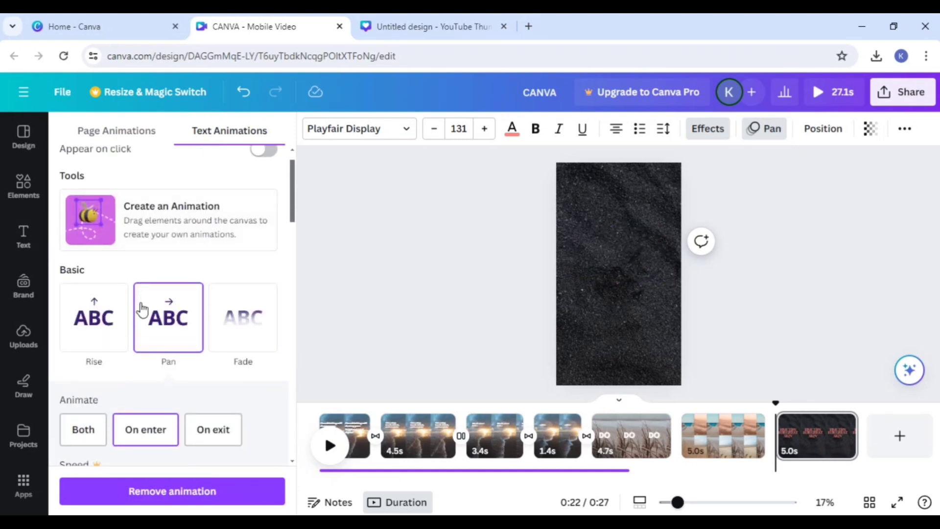
left_click(760, 307)
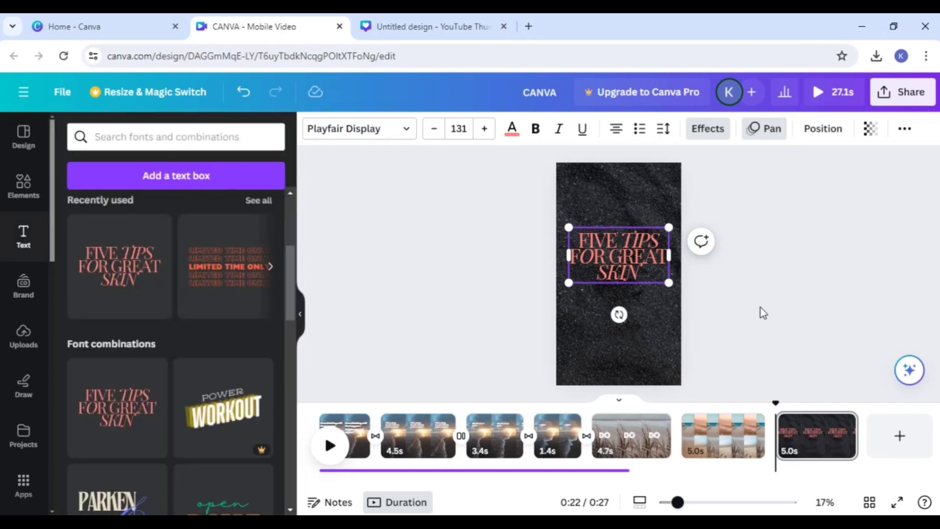
Step: Return to the Canva home page and create a new blank Video design from the video types
left_click(141, 24)
left_click(286, 24)
left_click(172, 24)
scroll(514, 179, "up", 3)
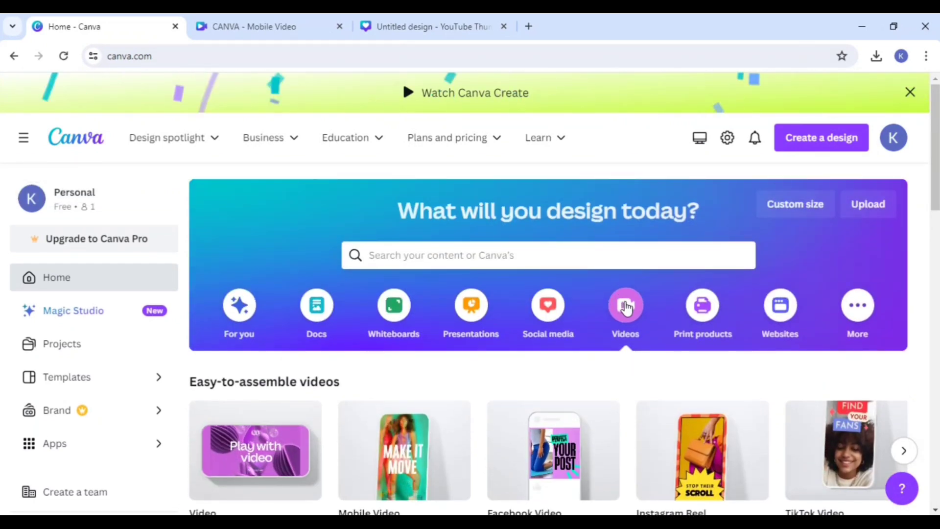
scroll(617, 306, "down", 3)
left_click(263, 334)
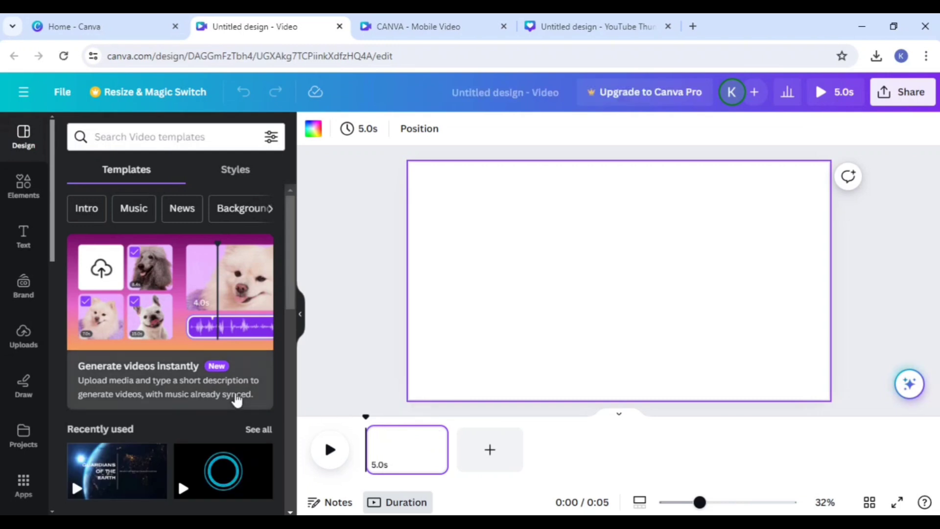
Step: Apply the Black and White Modern Welcome to my Channel Video template to the first page and play it
scroll(245, 392, "down", 4)
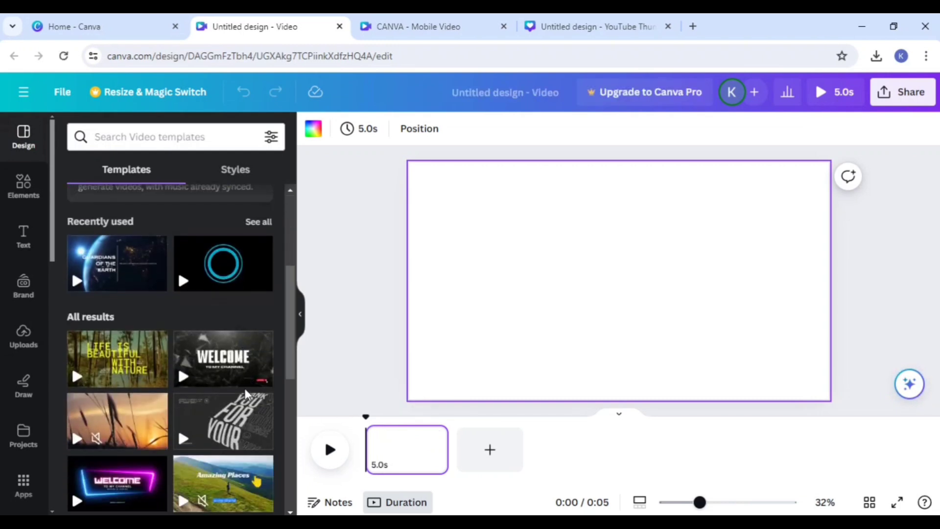
scroll(235, 421, "up", 1)
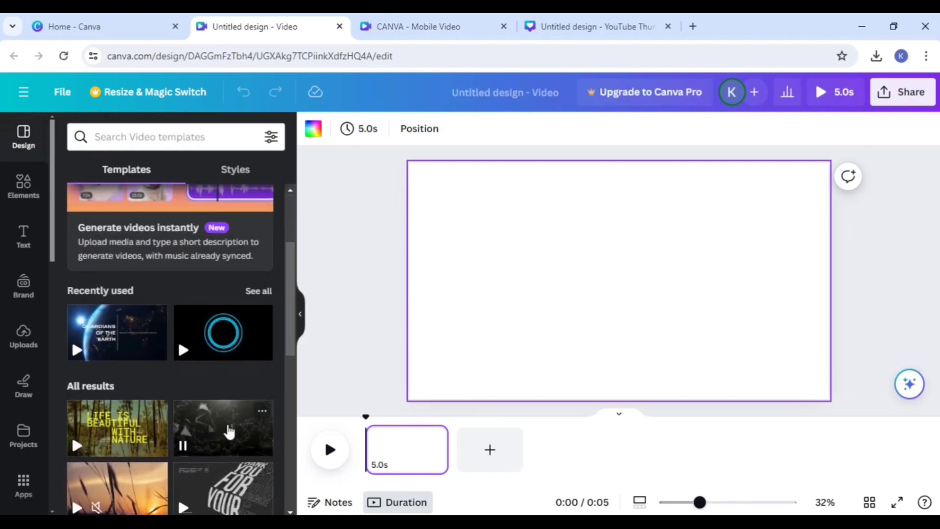
left_click(230, 426)
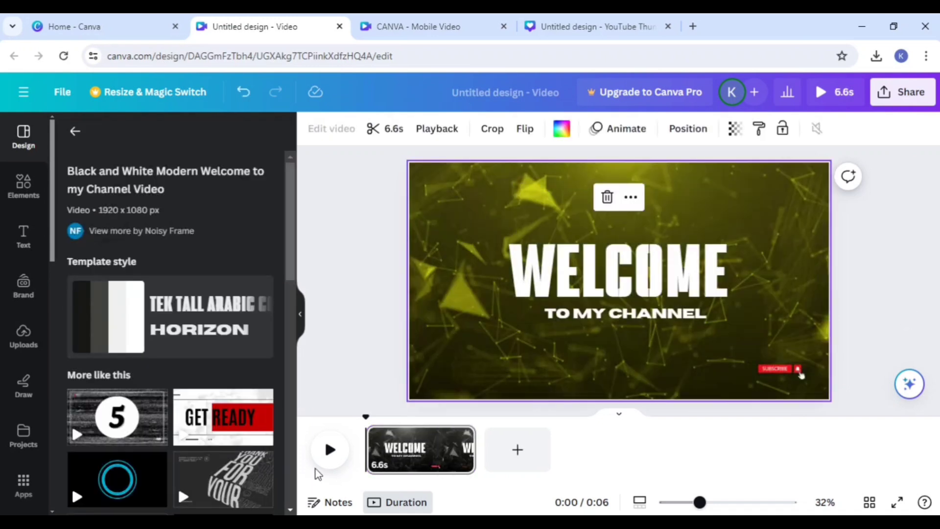
left_click(329, 453)
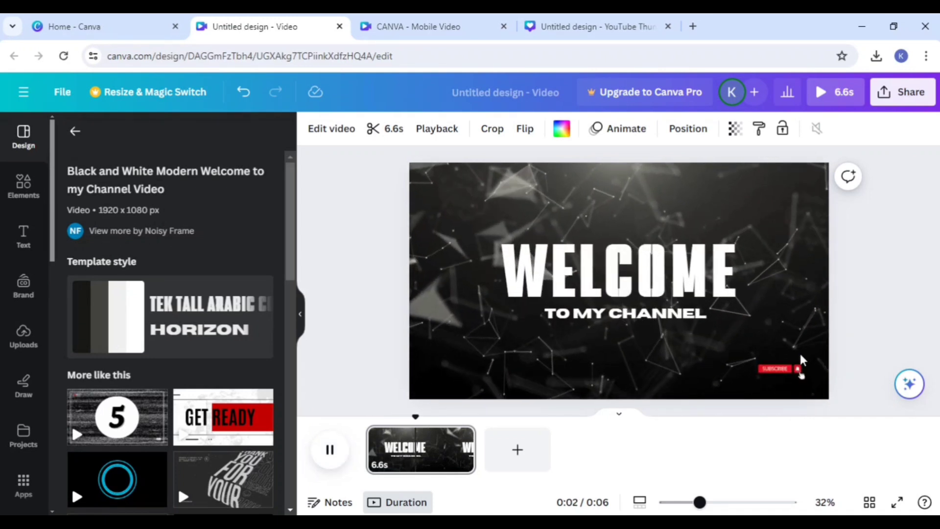
scroll(169, 342, "down", 3)
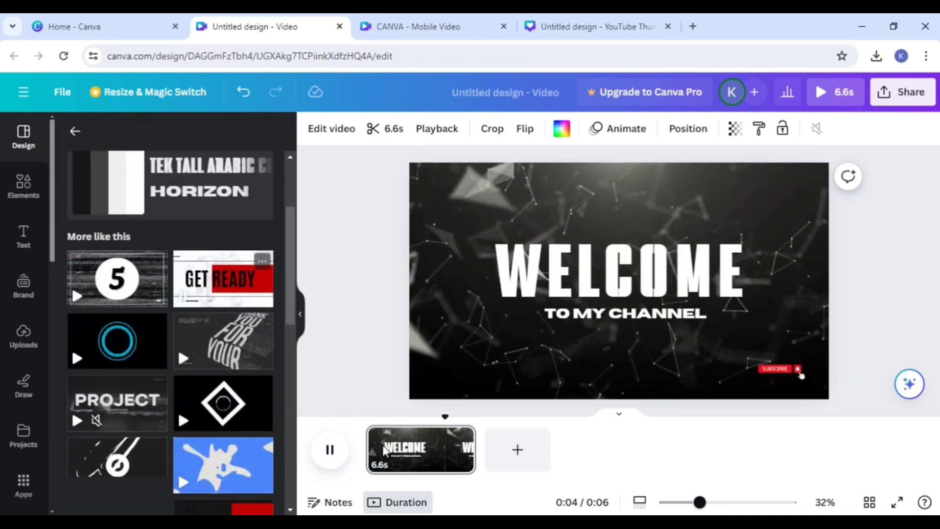
Step: Add a second page using the blue circle layout from the Black Minimalist Channel YouTube Intro Video template
left_click(514, 448)
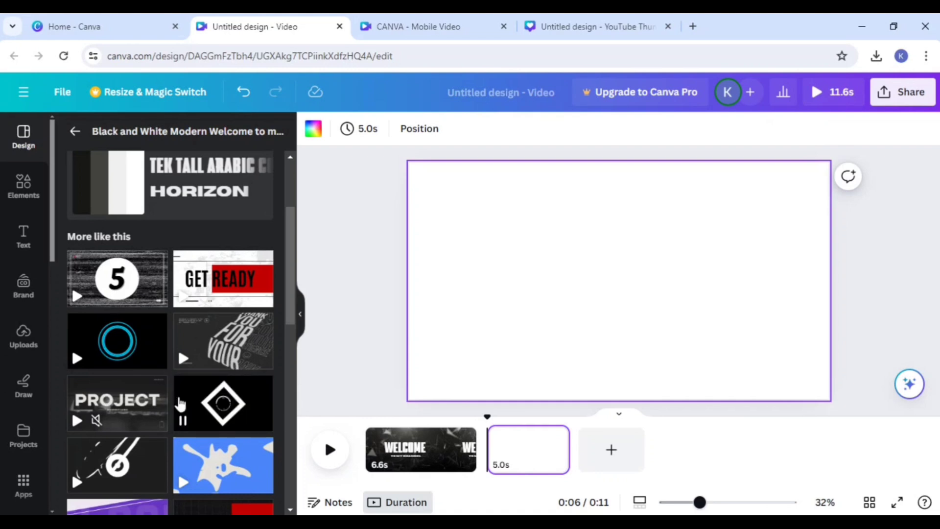
mouse_move(99, 340)
left_click(142, 346)
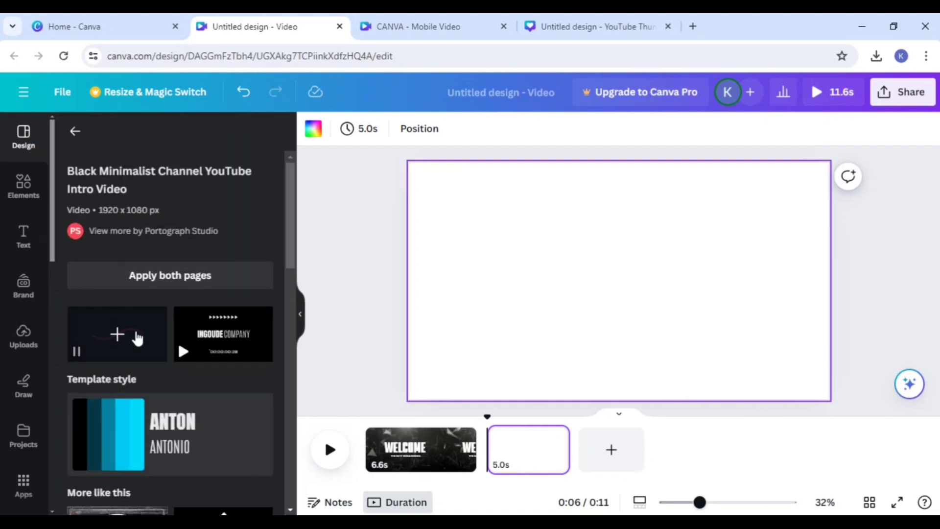
left_click(122, 338)
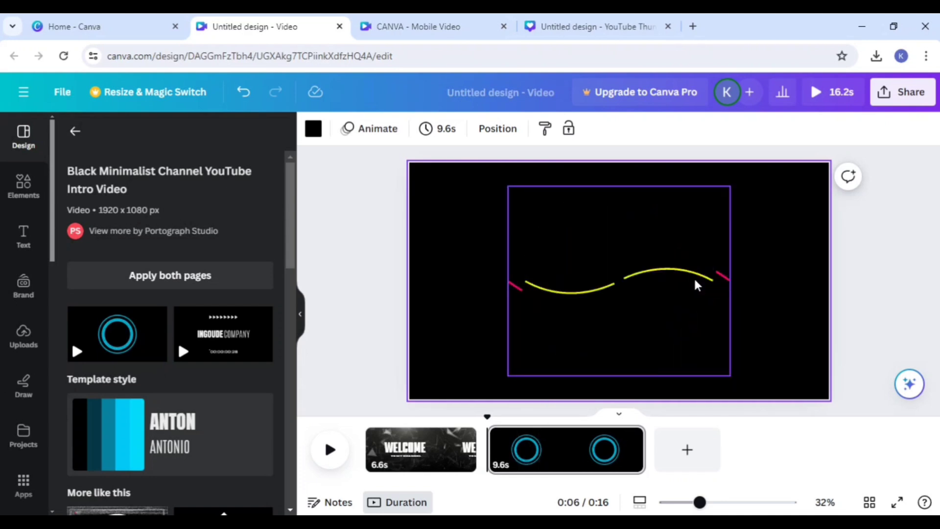
Step: Add a heading reading "Well come" in the centre of the second page's circle animation
left_click(24, 236)
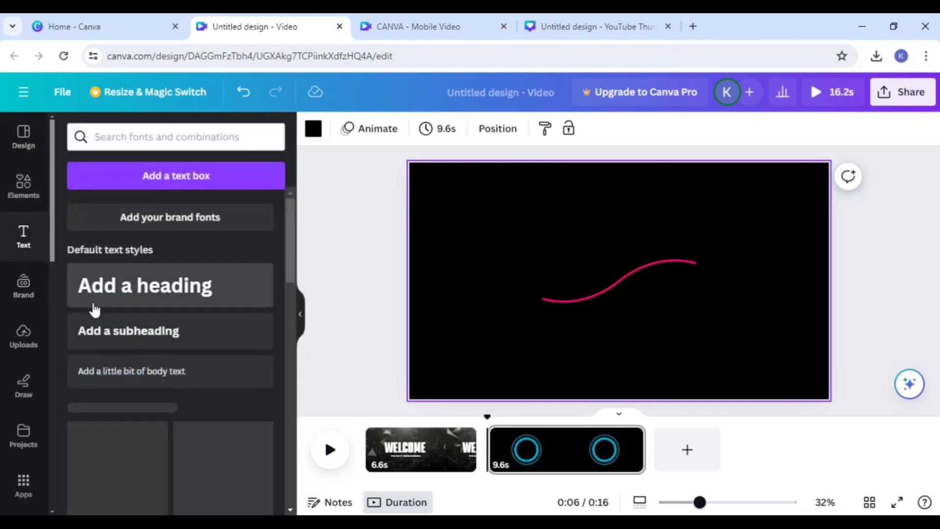
left_click(152, 302)
key("BackSpace")
type("W")
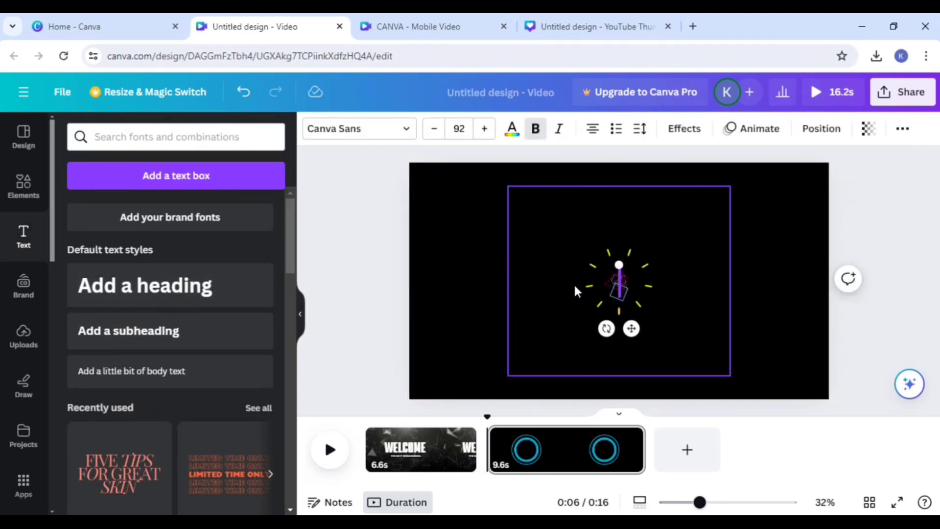
type("ell")
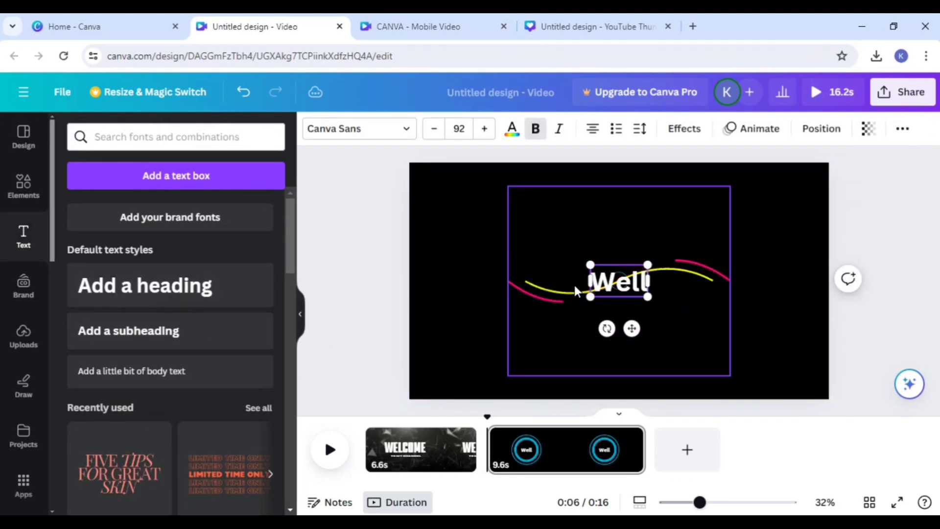
type(" com")
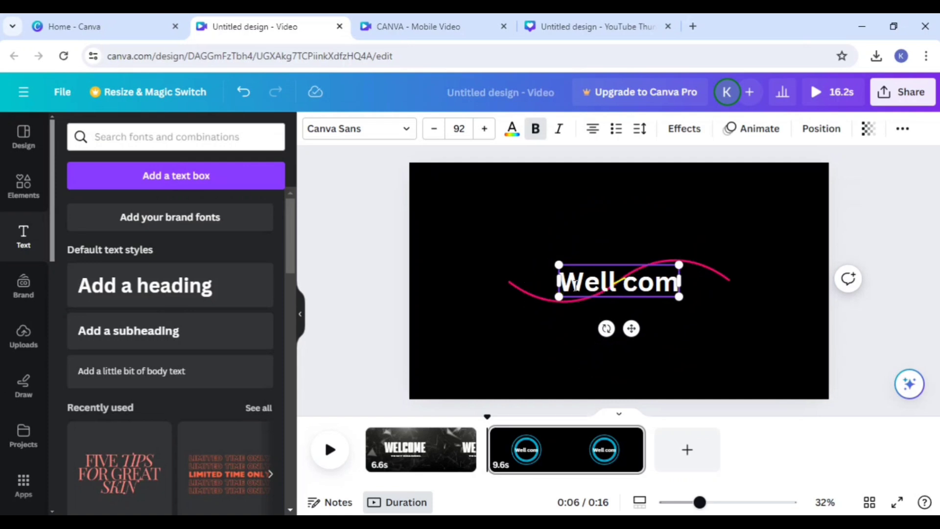
type("e")
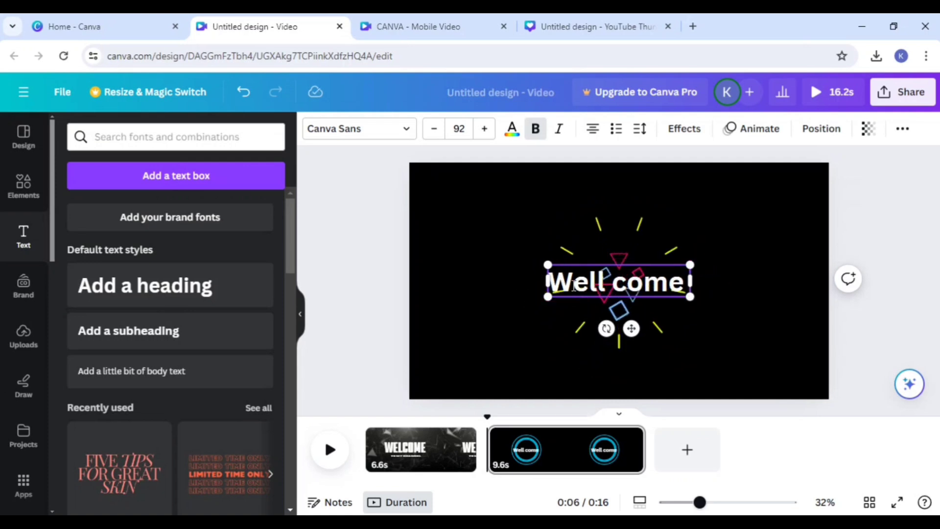
Step: Trim the second page's duration to 2.6 s and add a blank third page after it
left_click(902, 297)
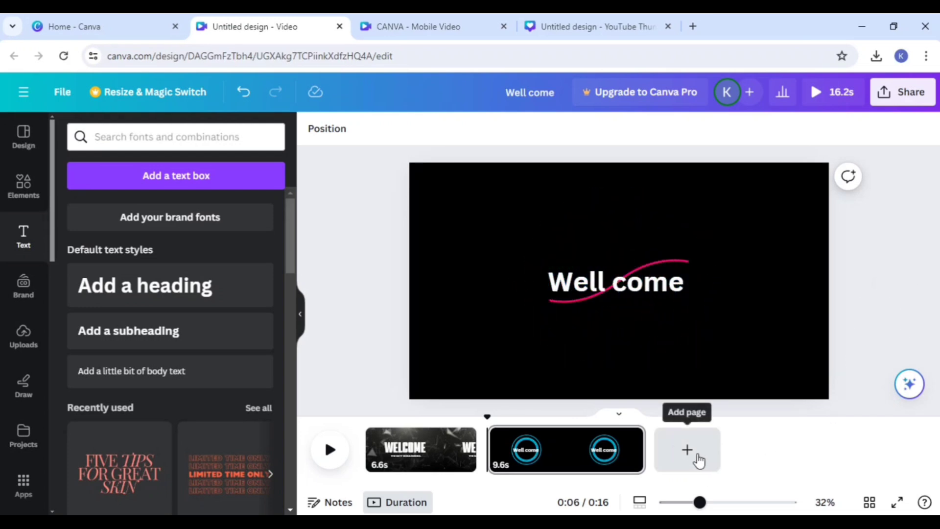
left_click_drag(642, 451, 395, 474)
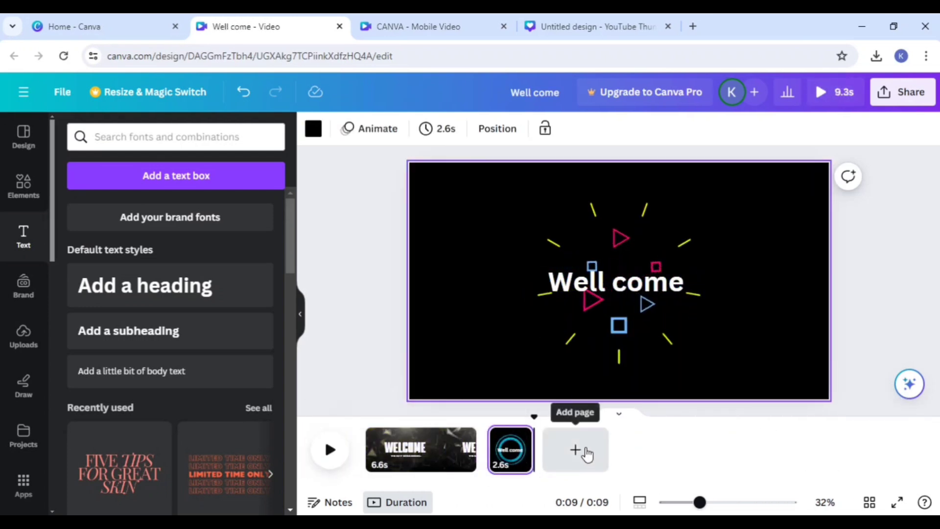
left_click(582, 450)
Step: Replace all pages with the six pages of the Cinematic Simple Professional Stories of Nature Conservation Video template and play the first page
scroll(219, 392, "down", 4)
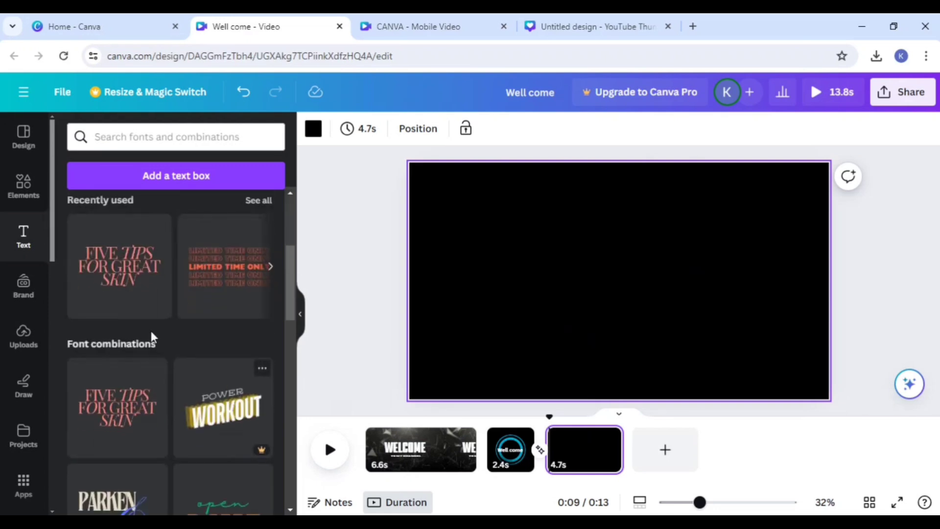
left_click(23, 148)
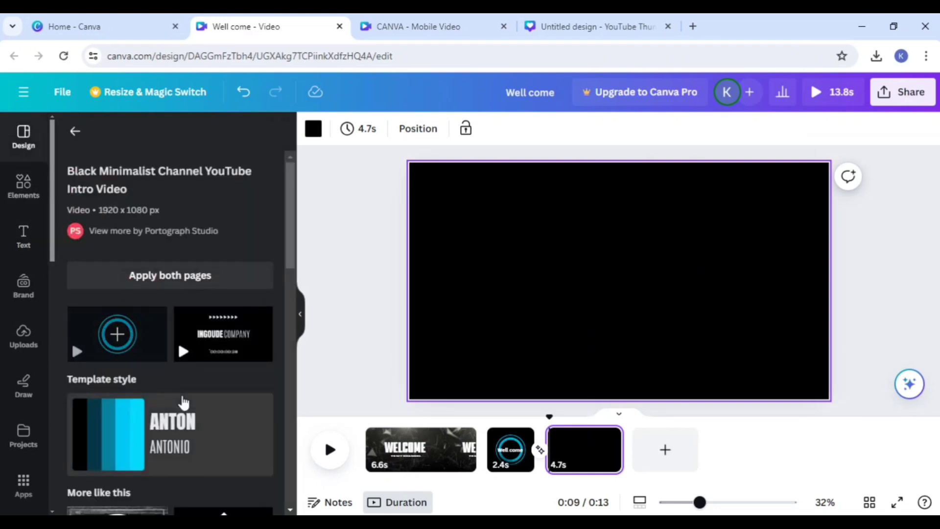
scroll(183, 401, "down", 9)
scroll(186, 406, "down", 5)
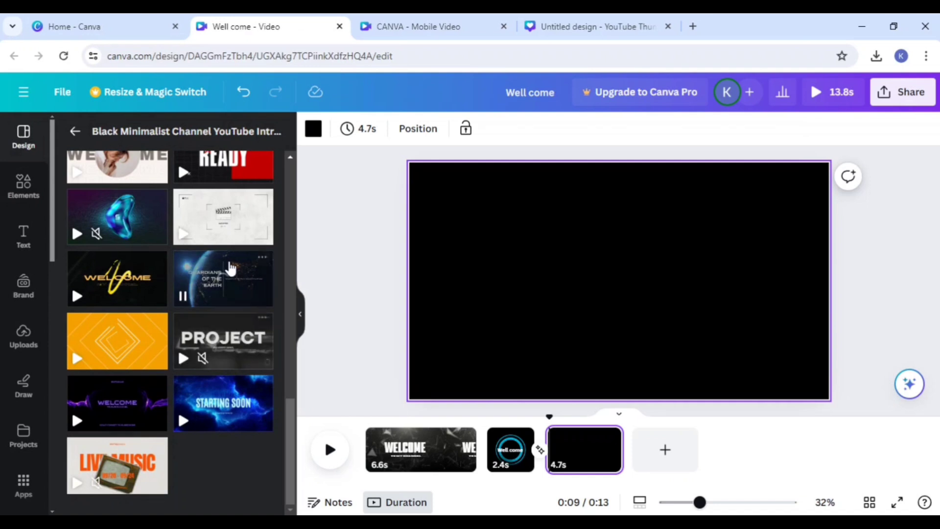
left_click(227, 278)
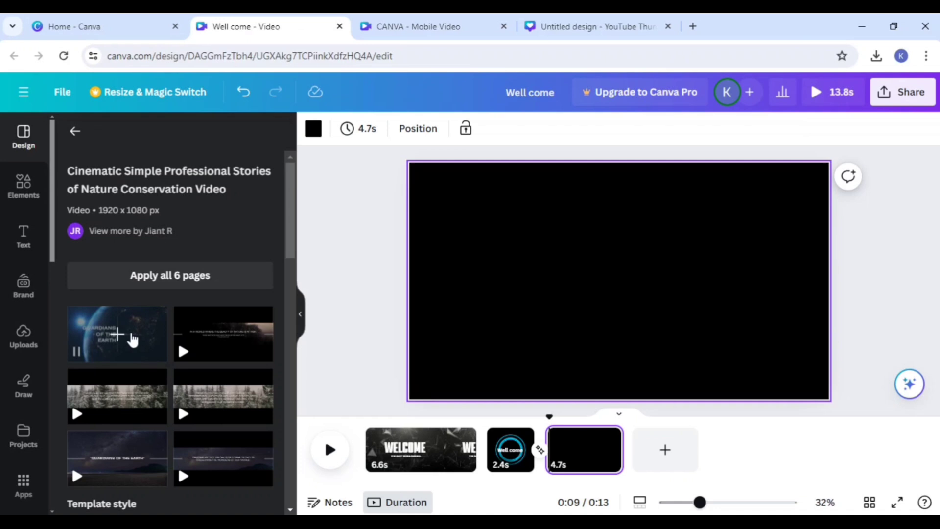
left_click(155, 288)
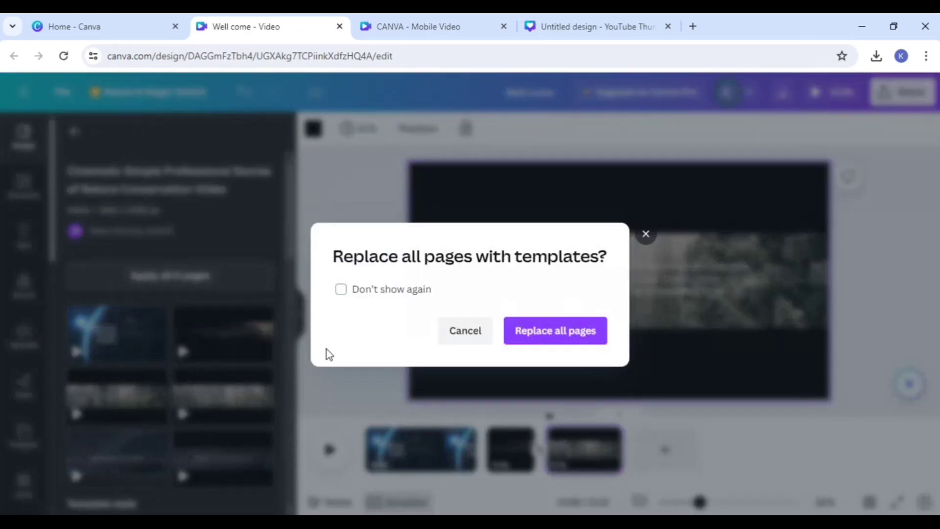
left_click(542, 337)
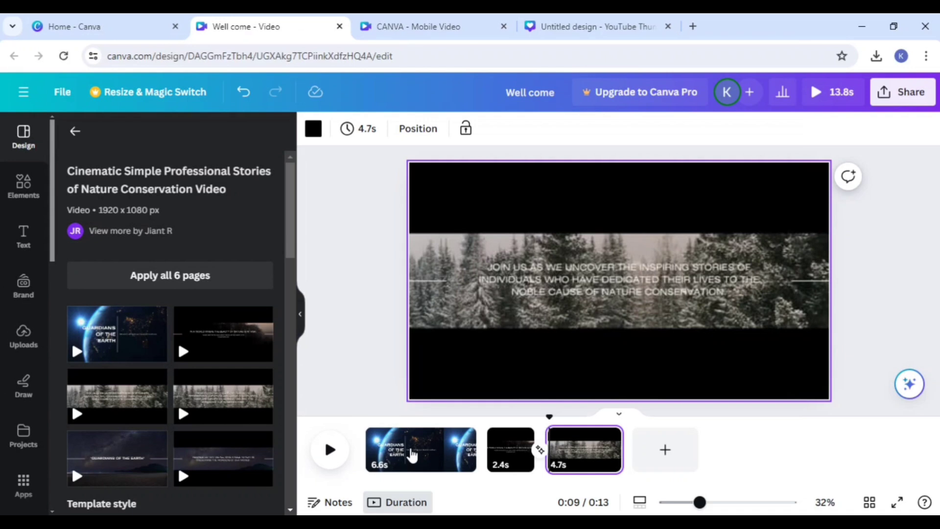
left_click(520, 284)
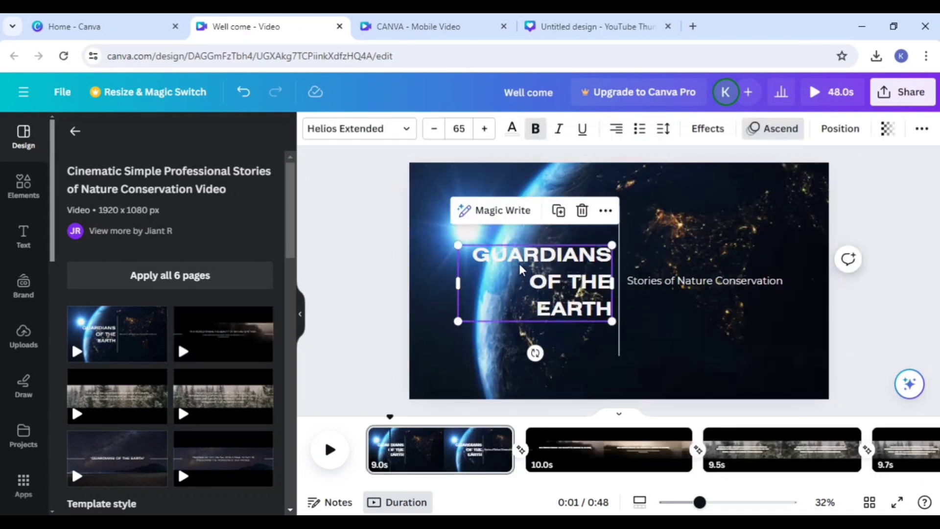
left_click(329, 449)
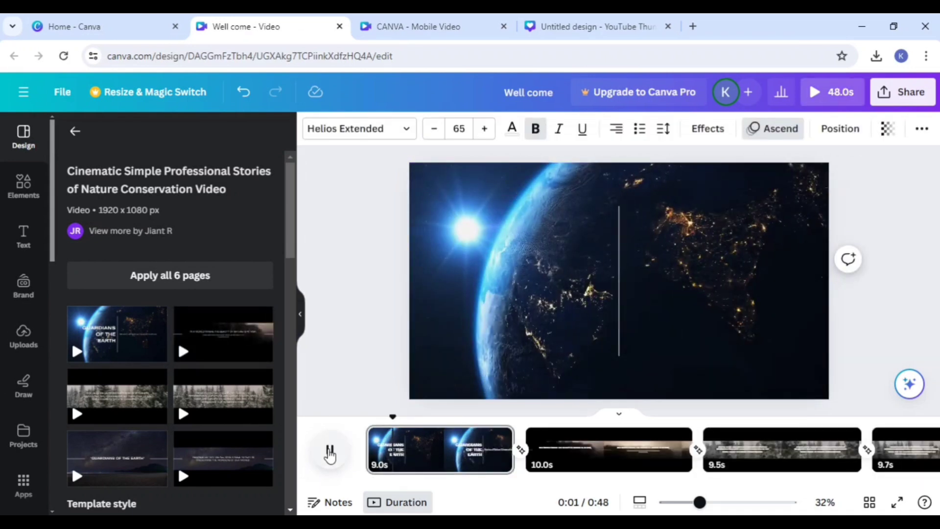
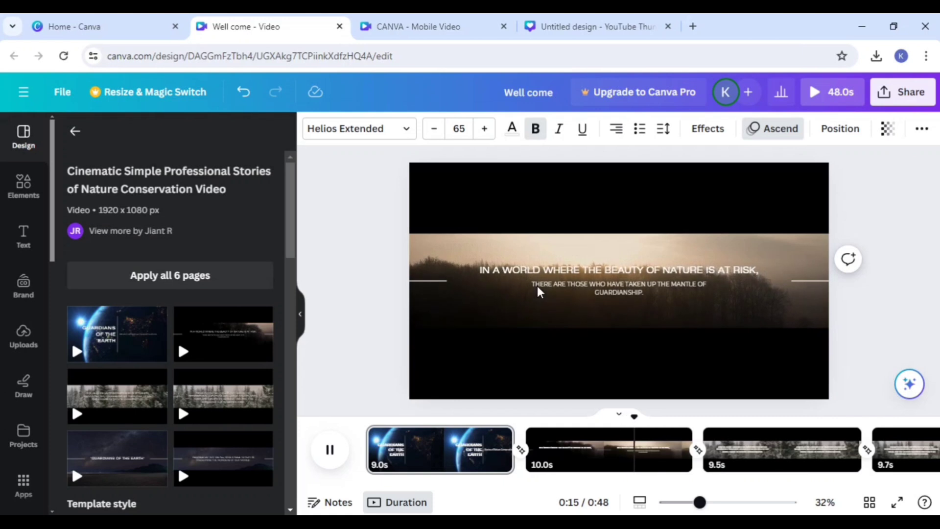
Step: Recolour the black bars above and below the picture on the second page white
left_click(631, 197)
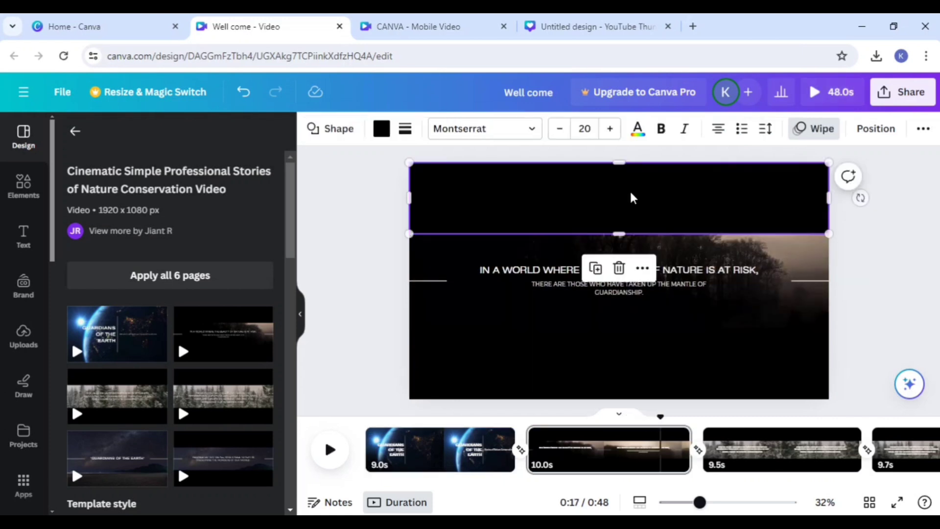
left_click(382, 128)
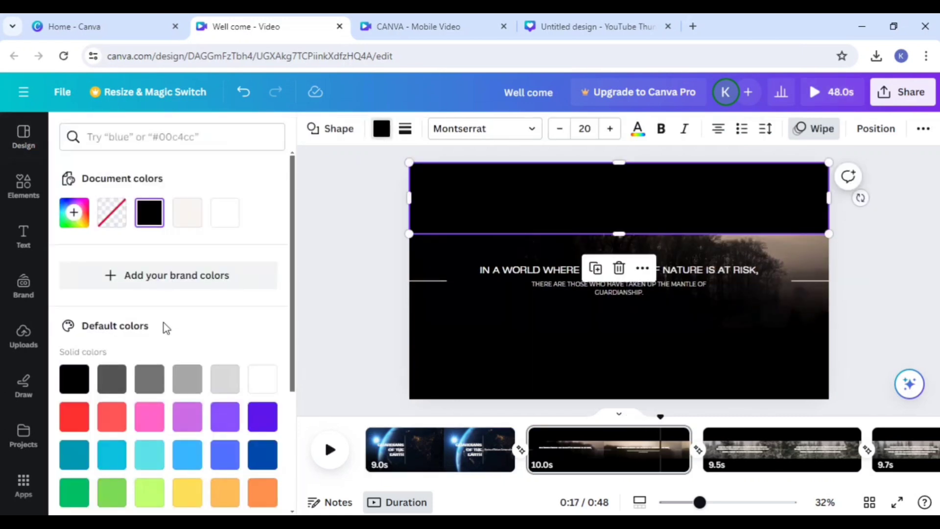
left_click(254, 415)
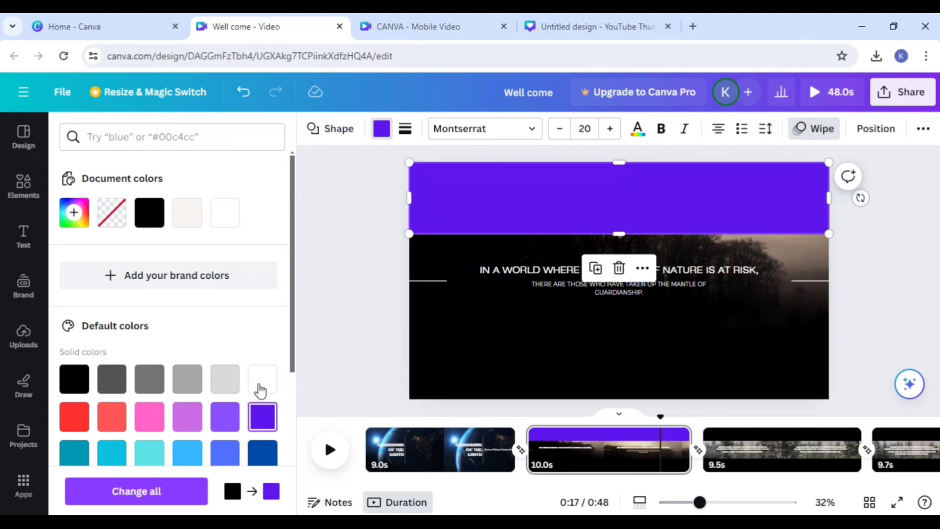
left_click(262, 387)
left_click(503, 351)
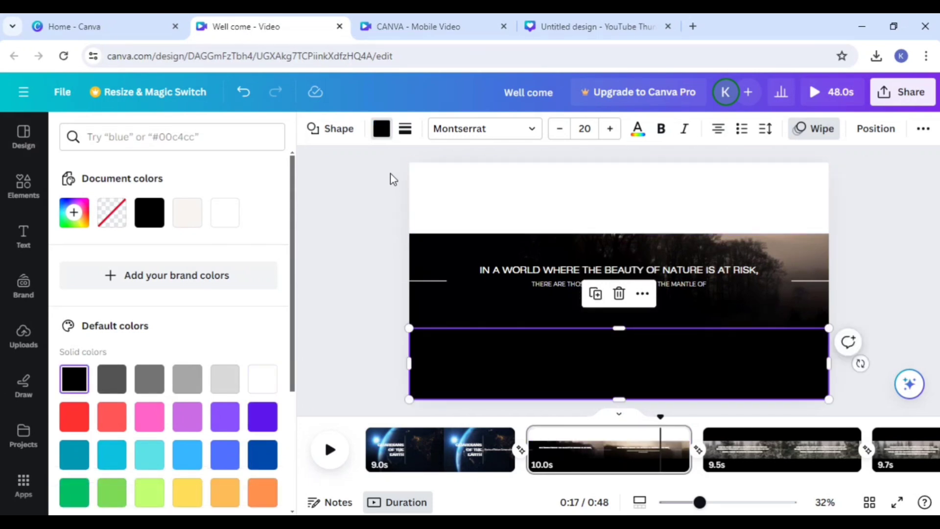
left_click(381, 128)
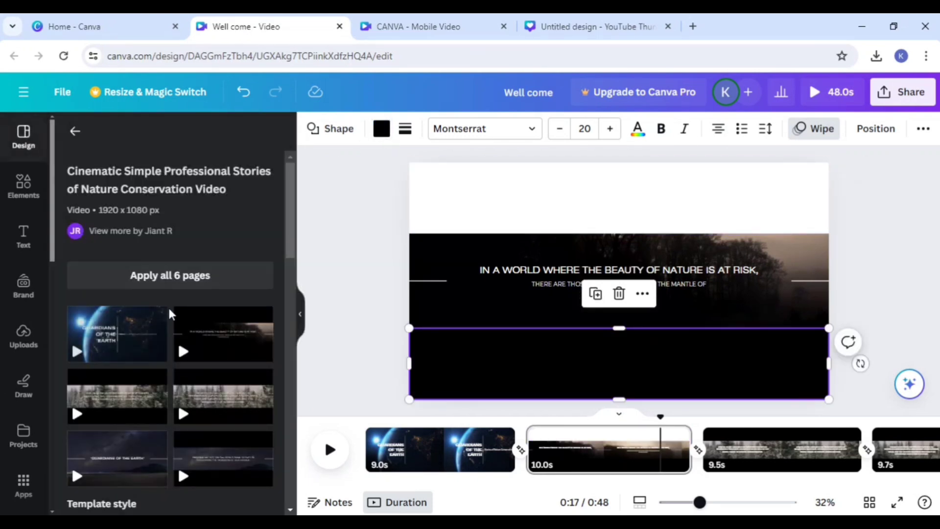
left_click(383, 132)
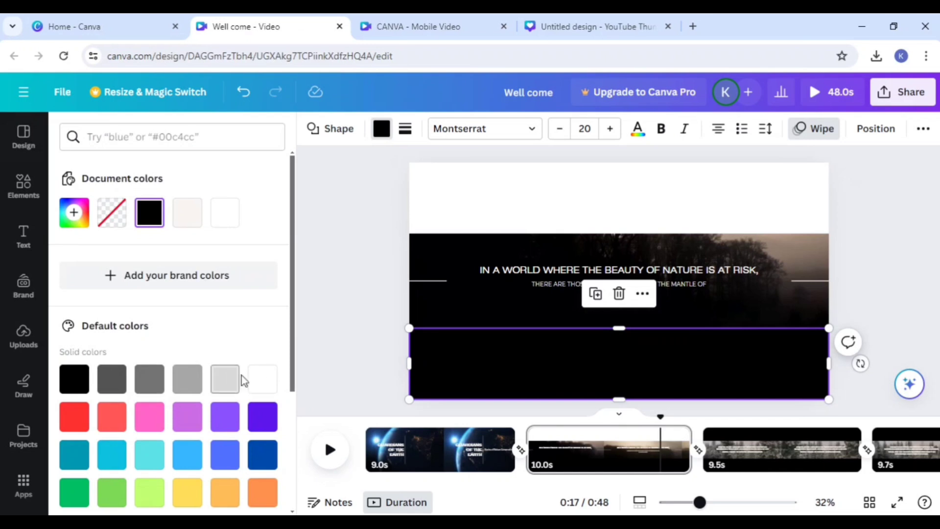
left_click(263, 379)
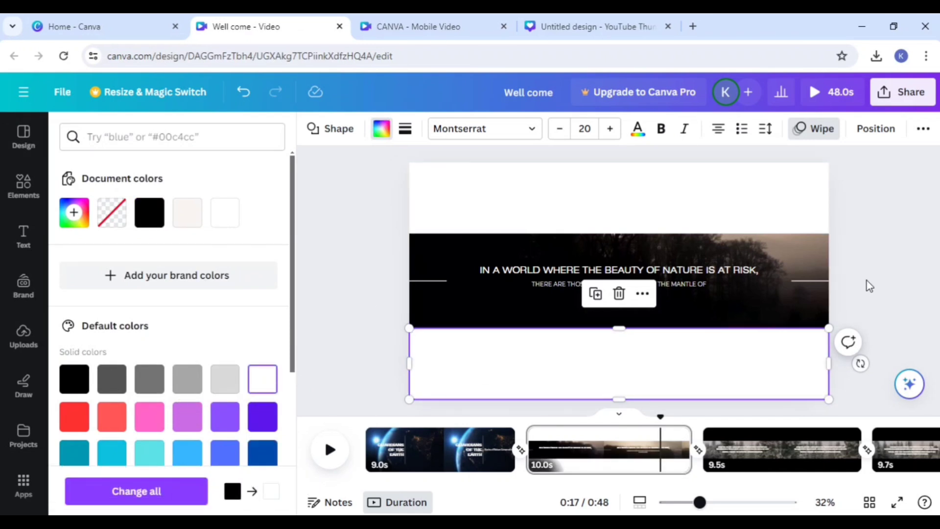
Step: Open the text block on the third page, beginning "Join us as we uncover", for editing
left_click(780, 447)
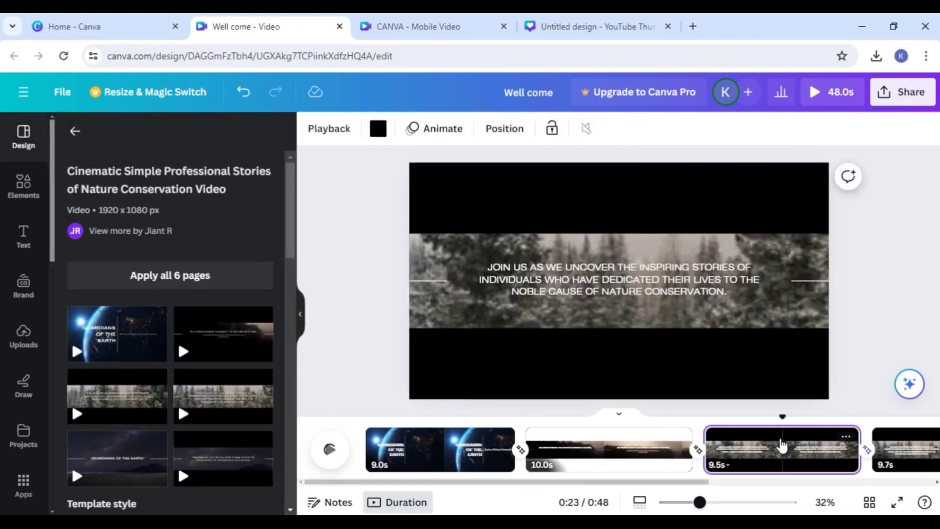
left_click(621, 286)
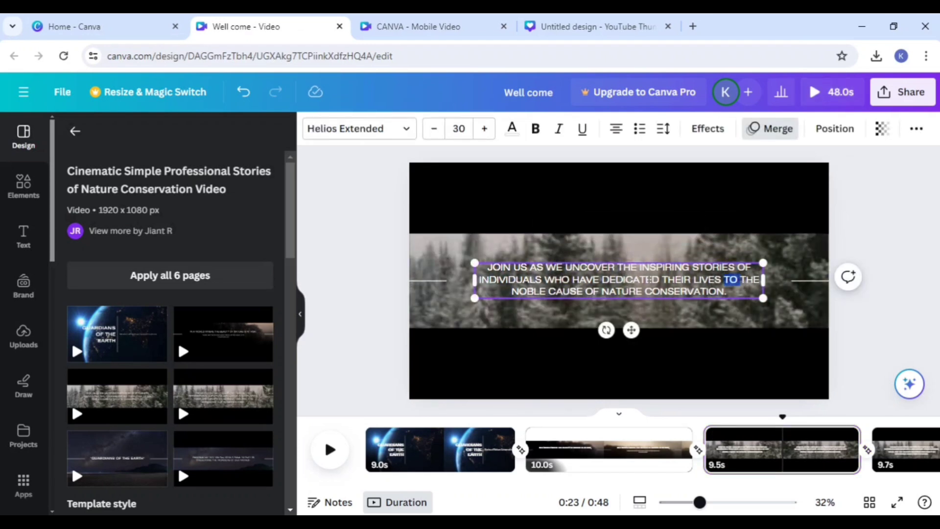
left_click_drag(649, 279, 512, 274)
left_click(641, 300)
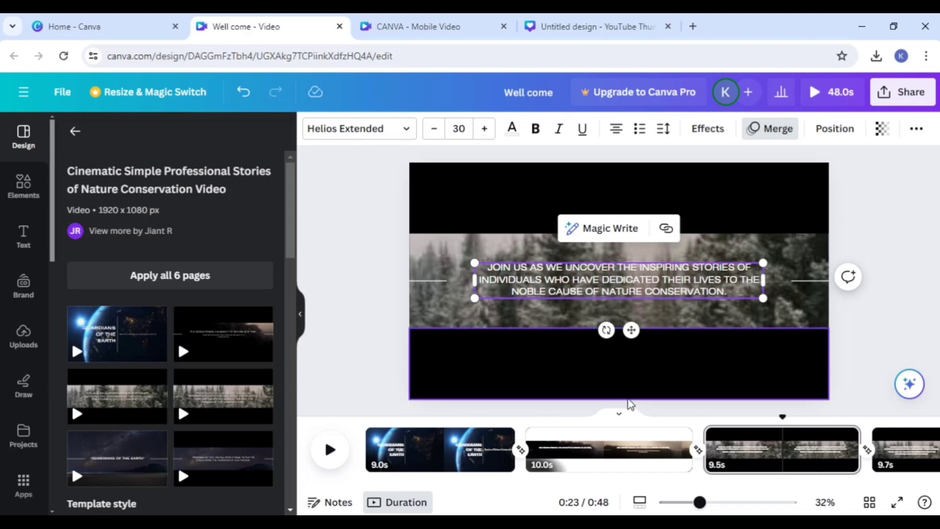
Step: Play the video back from the first page
left_click(326, 449)
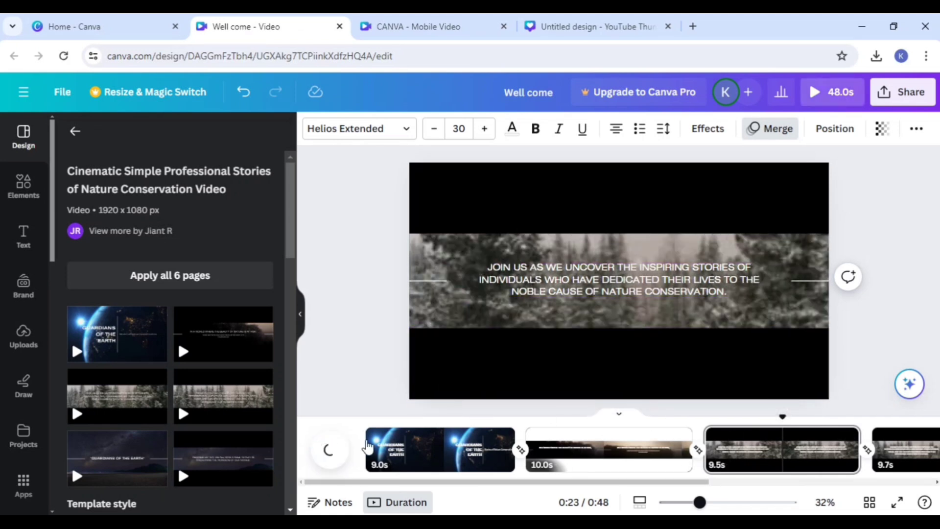
left_click(388, 451)
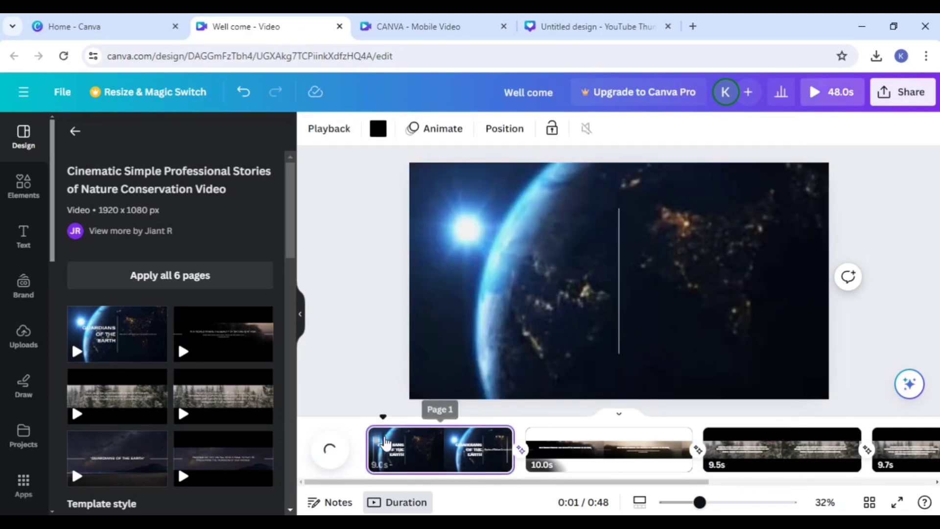
left_click(334, 463)
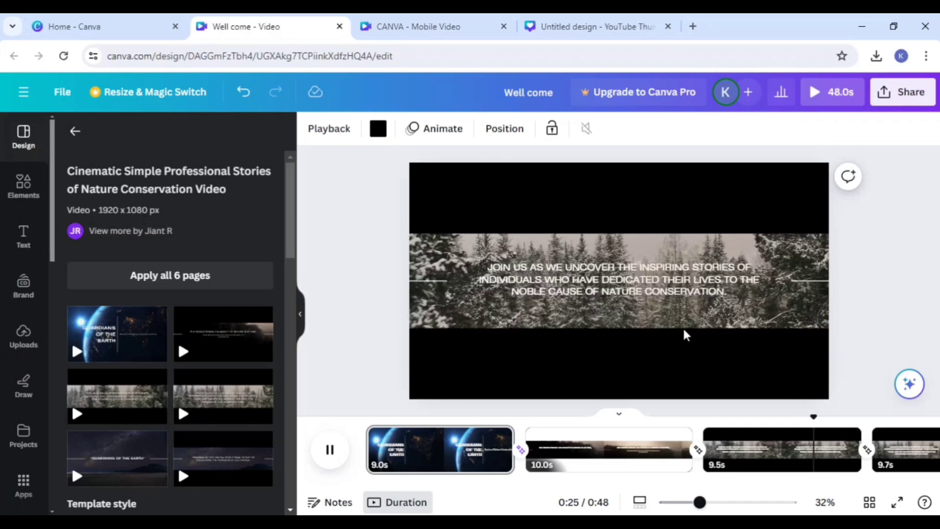
Step: Add the Blue and White Illustrative Modern Science and Technology Education Video template as a new last page and select its background video
scroll(178, 330, "down", 3)
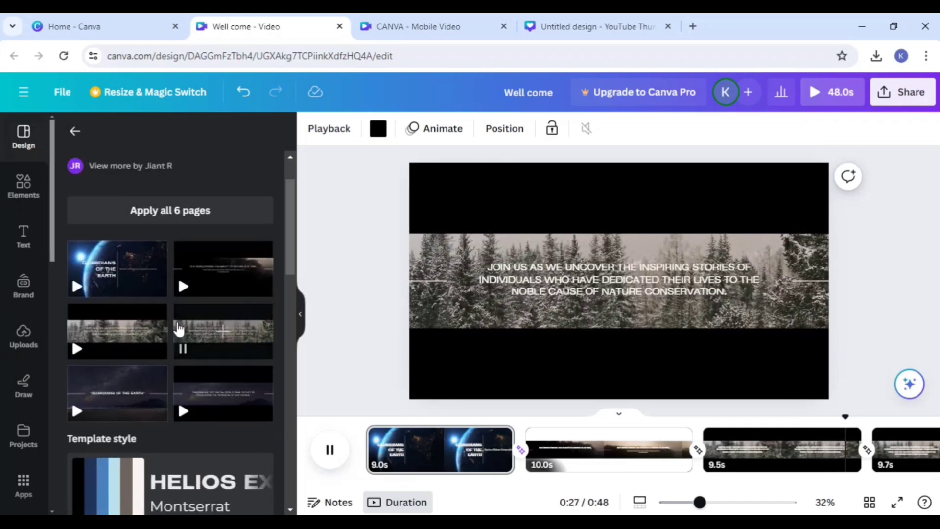
scroll(179, 334, "down", 10)
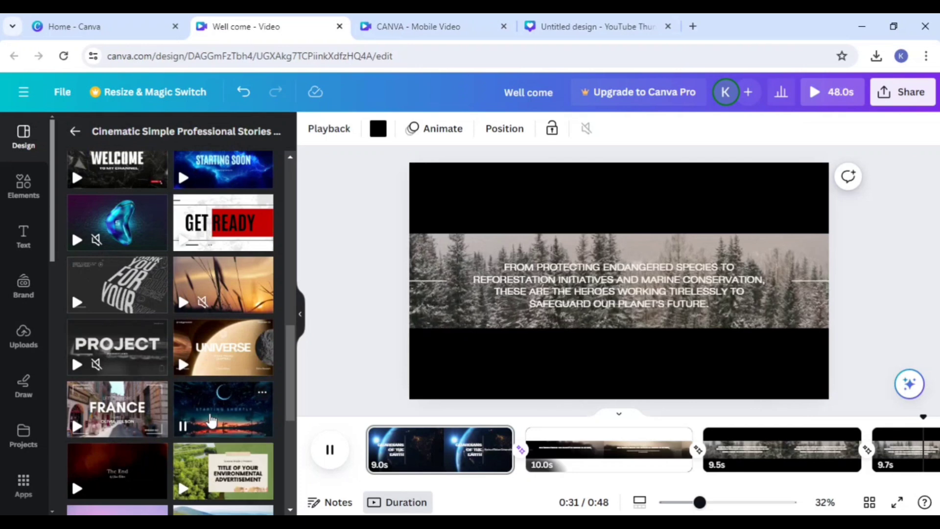
scroll(205, 406, "down", 3)
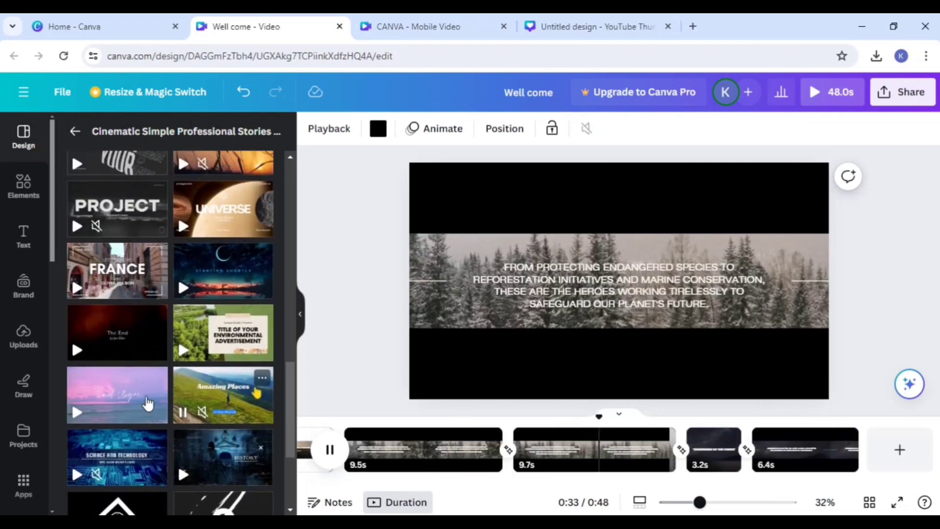
scroll(150, 406, "down", 2)
scroll(166, 343, "down", 2)
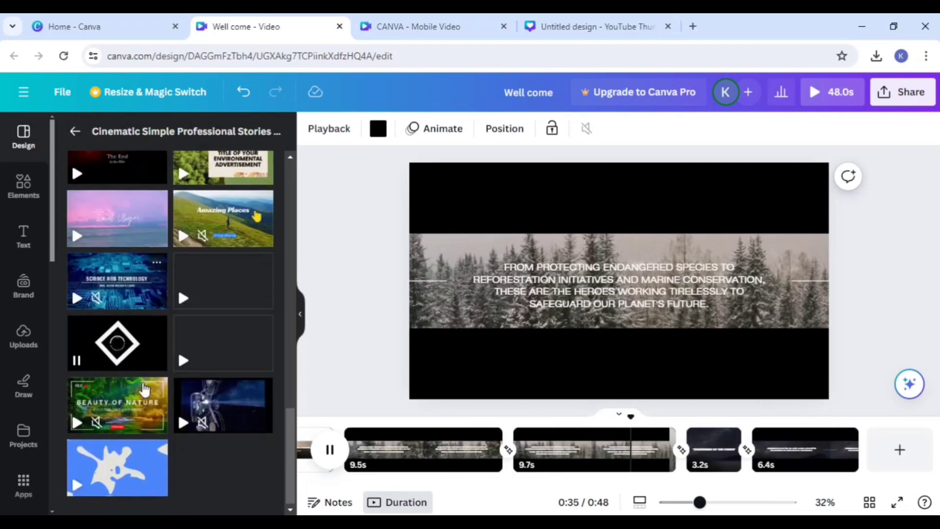
left_click(80, 279)
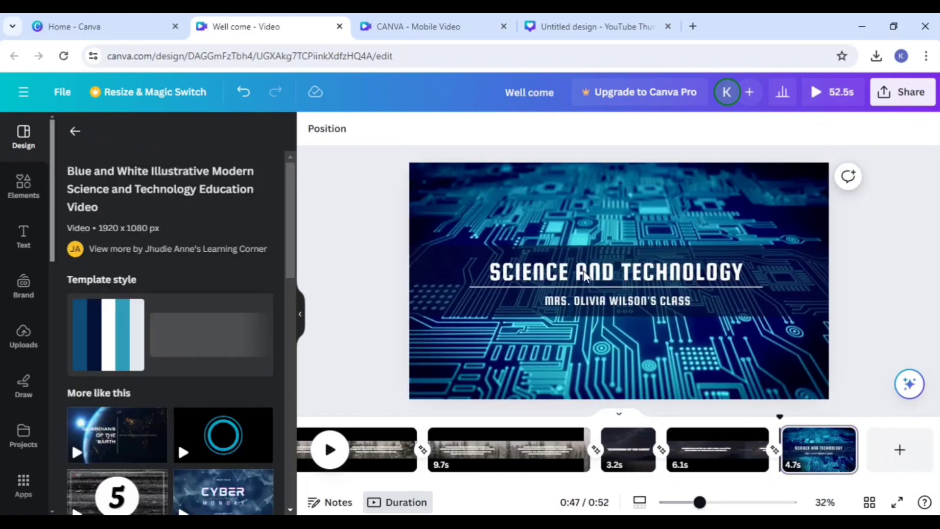
left_click(584, 275)
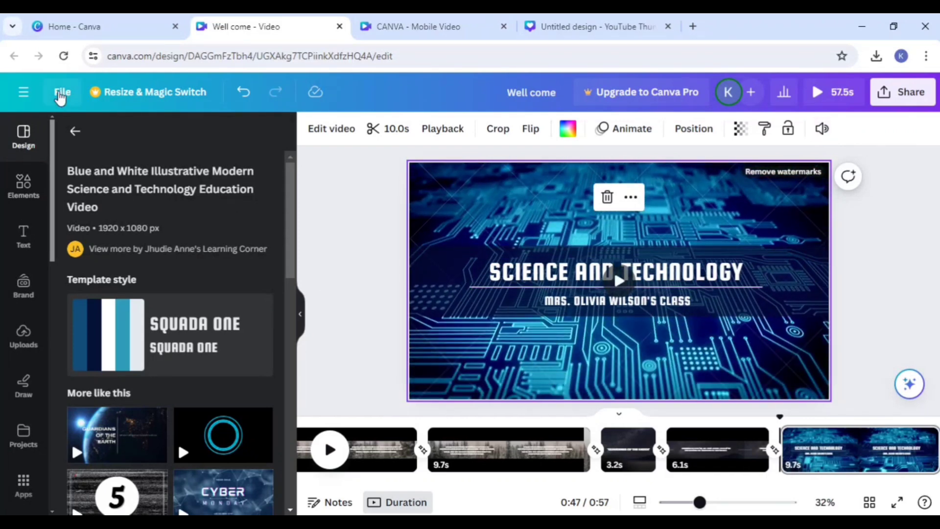
Step: Return to the Canva home page and create a blank Education Website design from the website types
left_click(93, 26)
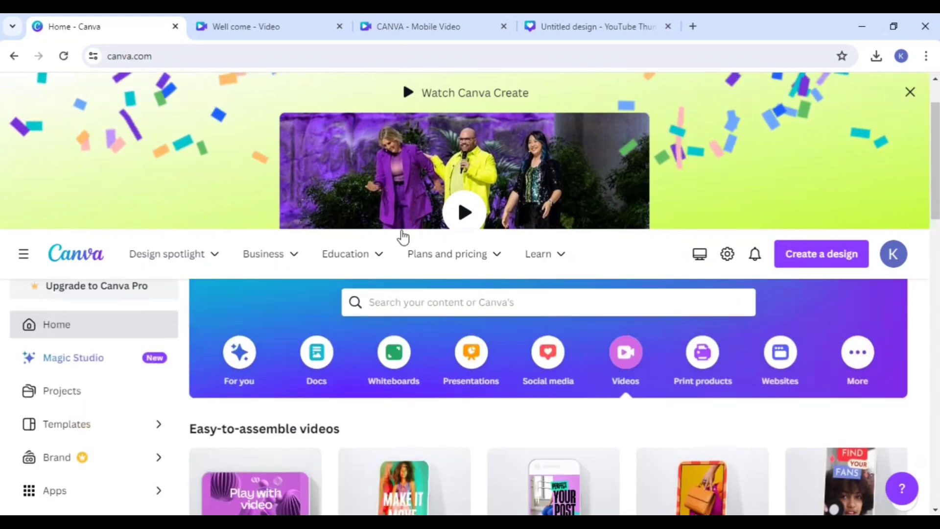
scroll(590, 312, "down", 2)
scroll(587, 265, "up", 3)
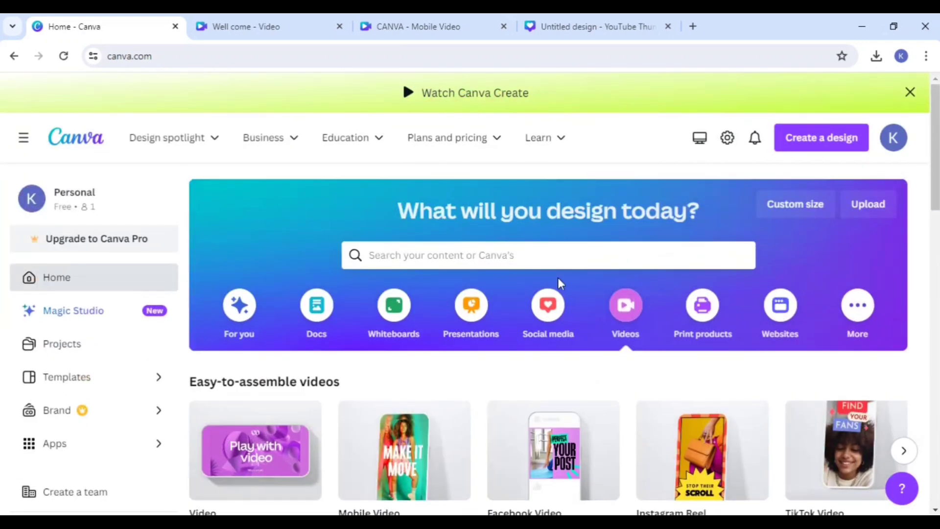
left_click(779, 313)
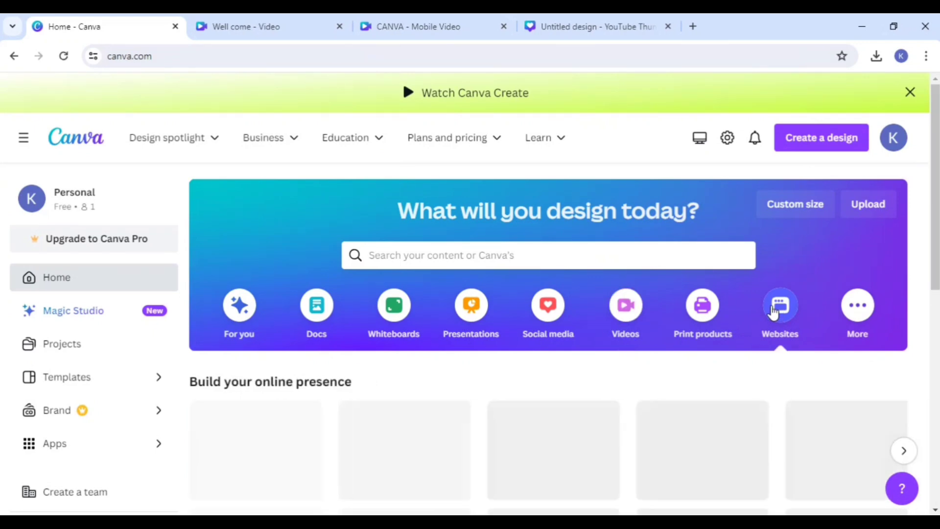
scroll(716, 304, "down", 3)
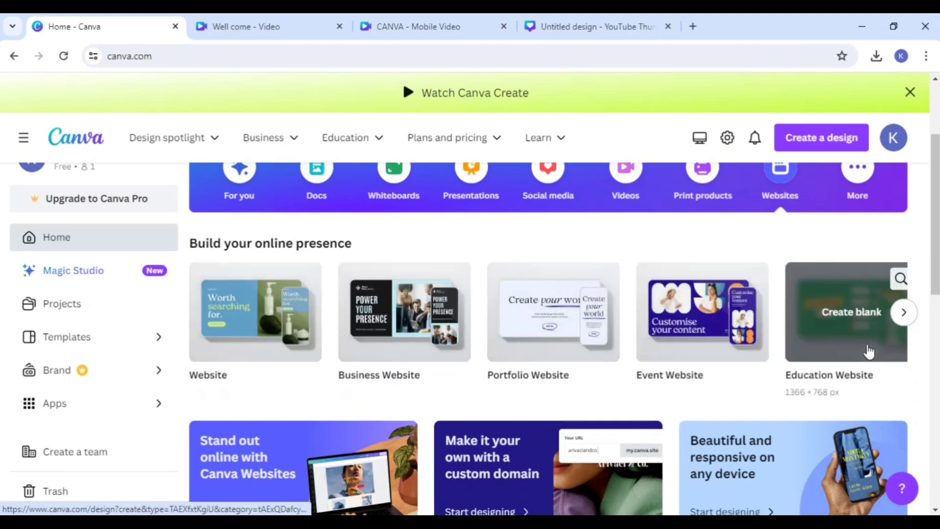
left_click(903, 311)
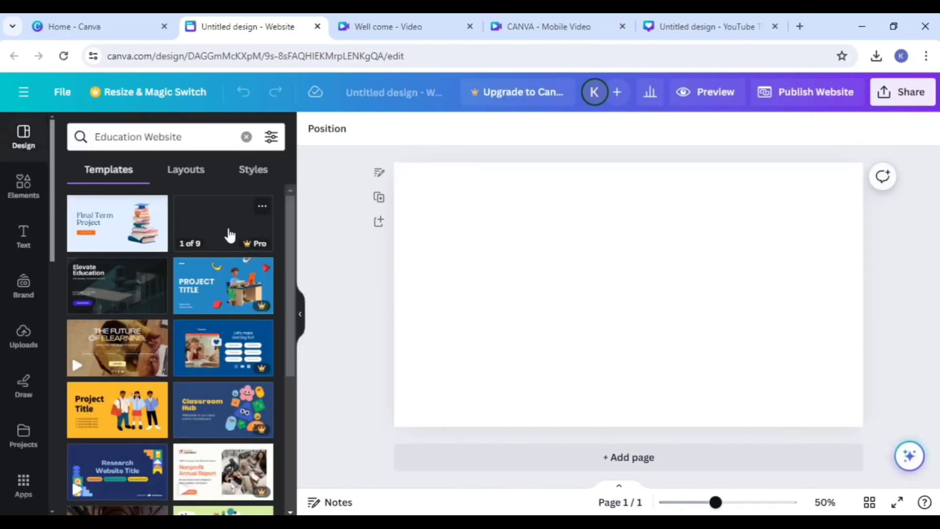
Step: Apply all 5 pages of the Black and Blue Simple Dark Education Event Website template and look through them
left_click(123, 291)
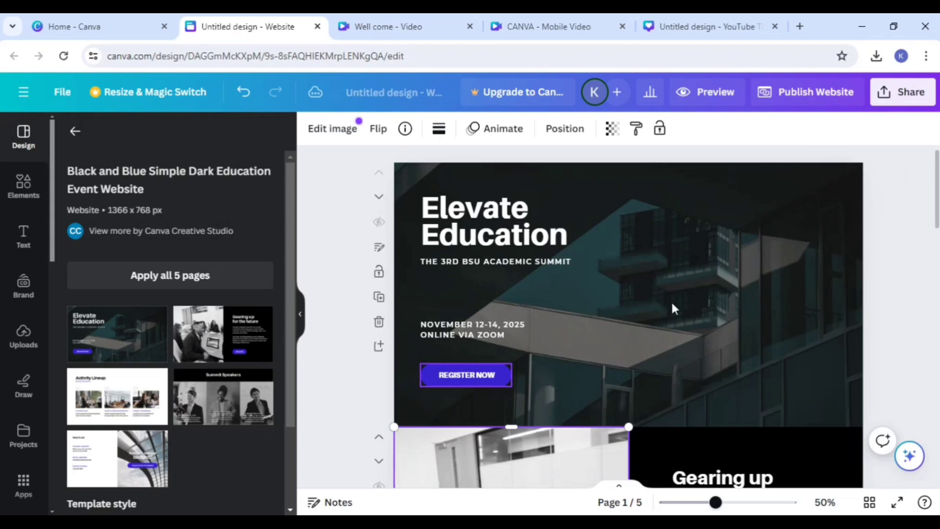
scroll(687, 309, "down", 10)
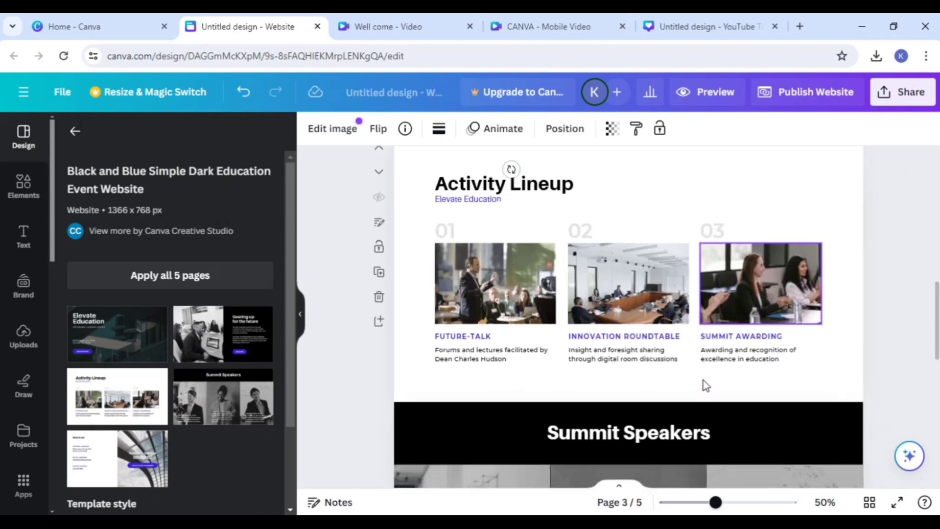
scroll(704, 377, "down", 8)
scroll(704, 374, "up", 3)
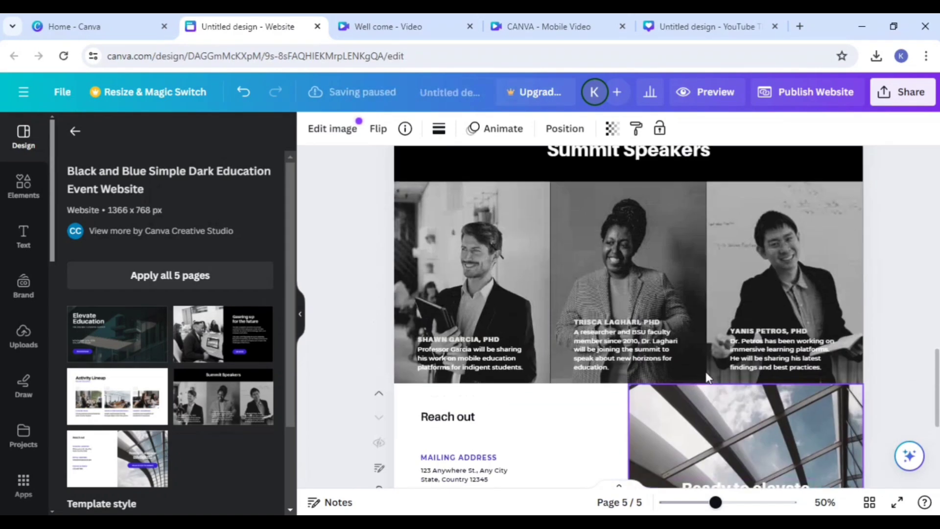
scroll(706, 377, "up", 15)
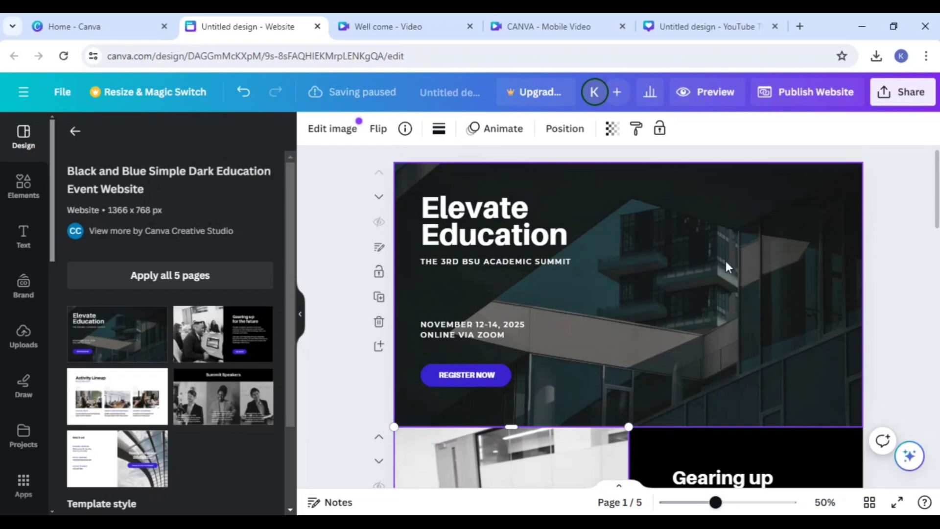
scroll(677, 264, "down", 10)
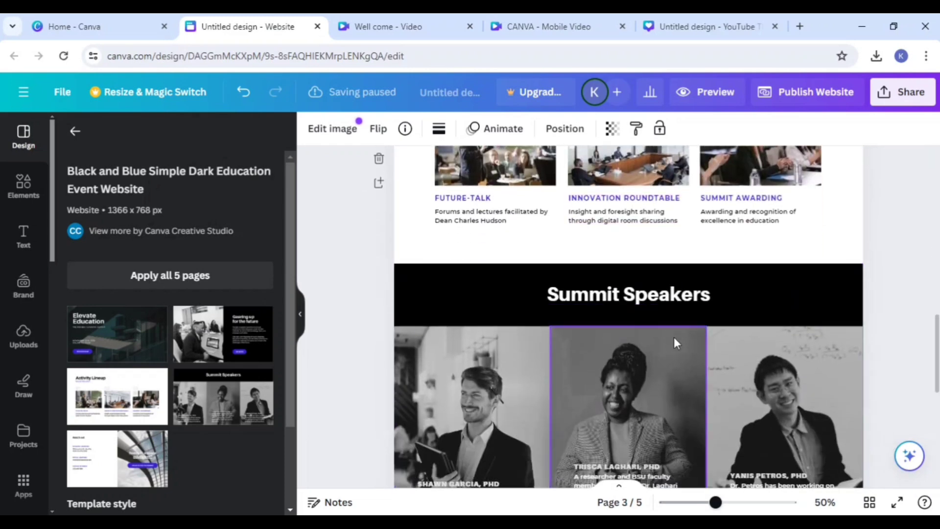
Step: Open the "Summit Speakers" heading on the fourth page for editing
left_click(665, 295)
left_click(666, 295)
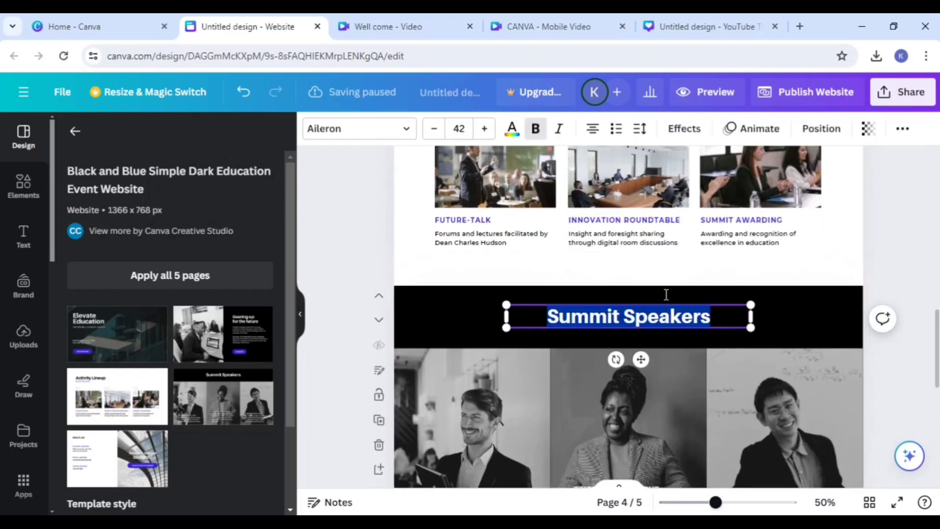
scroll(666, 294, "up", 5)
Step: Go back to the Canva home page and create a design from the green Timeline infographic template among the additional design types
left_click(89, 20)
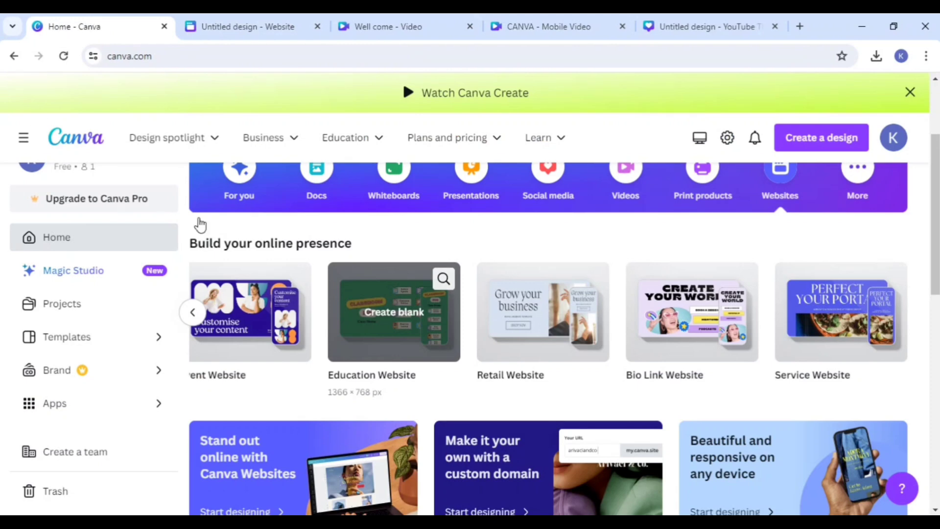
scroll(199, 224, "up", 3)
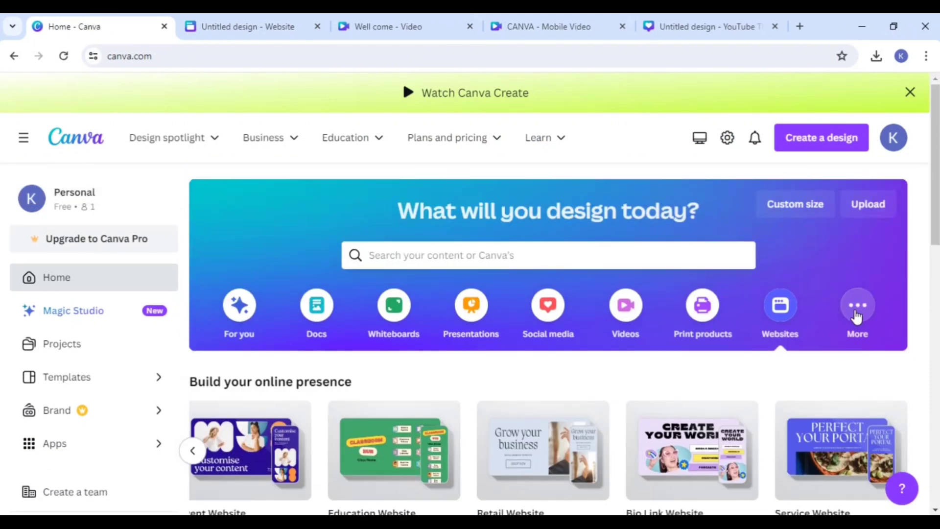
scroll(795, 284, "down", 4)
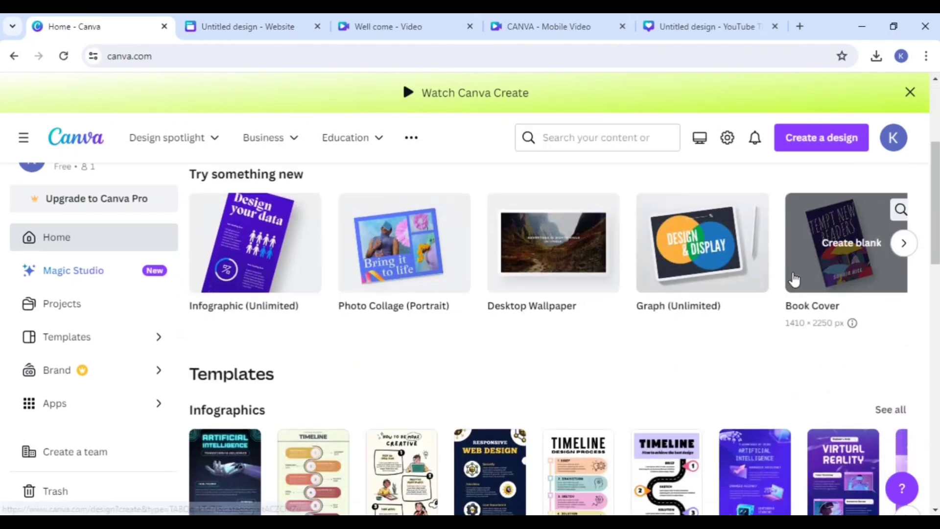
scroll(799, 313, "up", 1)
scroll(799, 318, "down", 5)
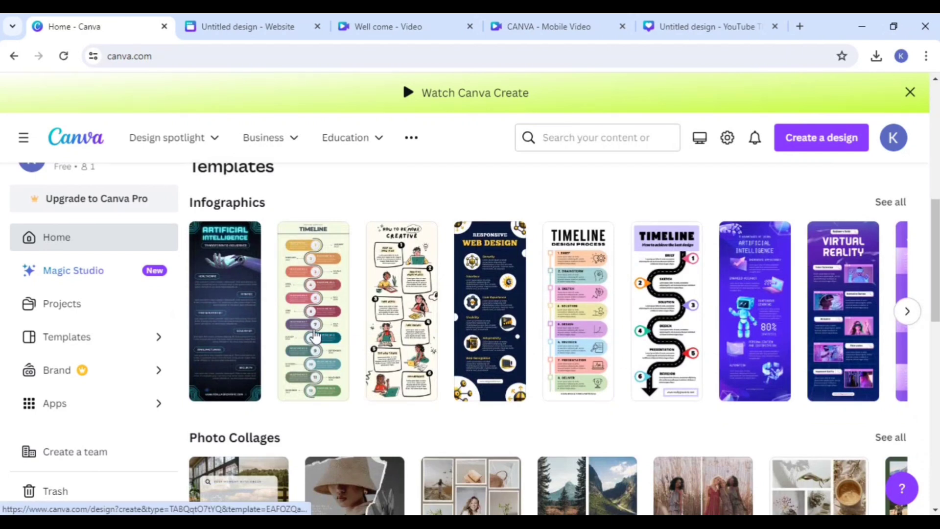
left_click(309, 331)
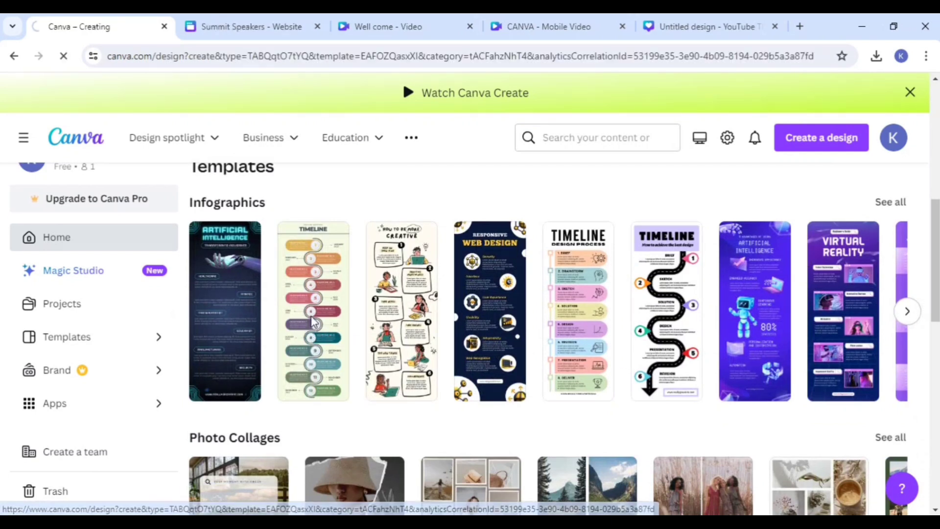
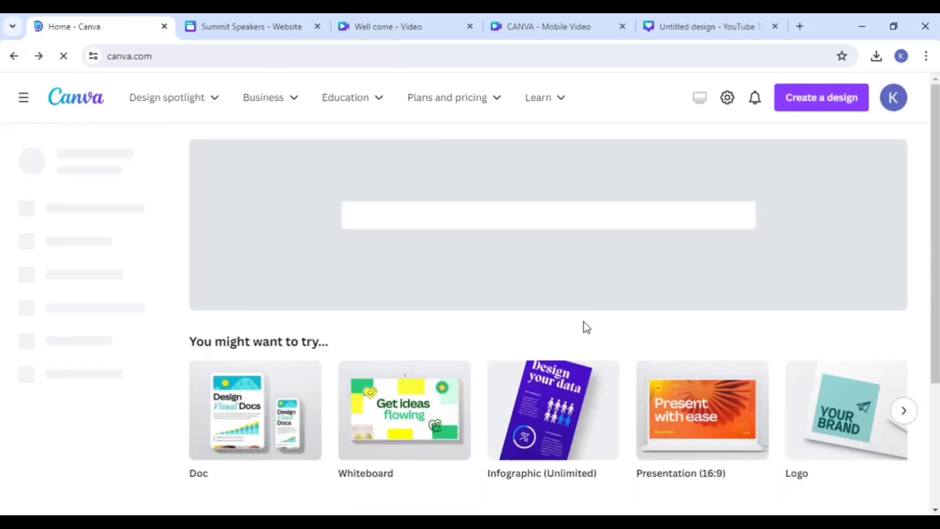
Step: Create a blank 1920 × 1080 px Calendar design from the additional design types on the home page
scroll(722, 350, "down", 4)
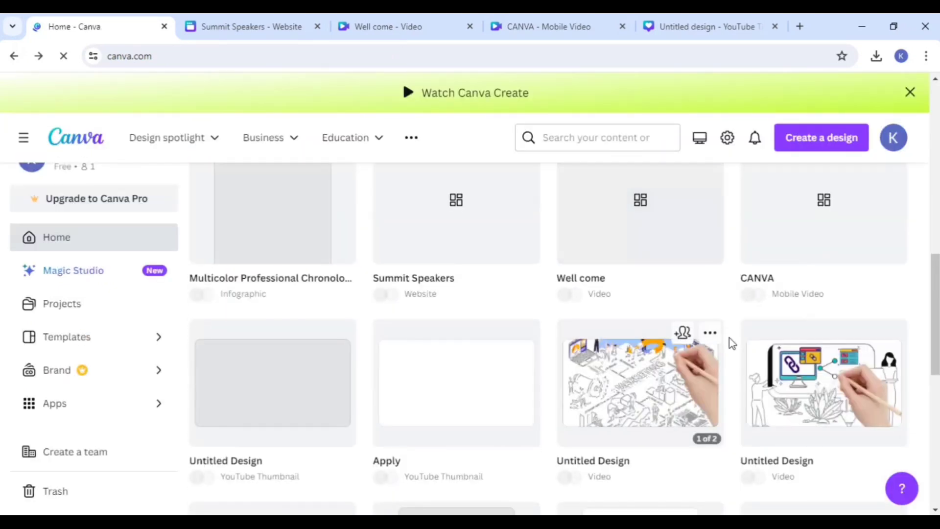
scroll(384, 373, "up", 6)
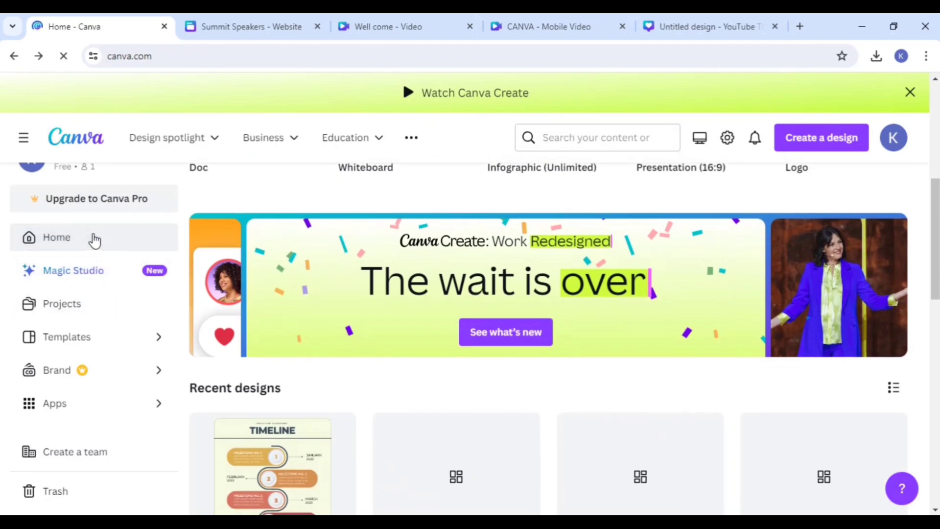
scroll(754, 220, "up", 6)
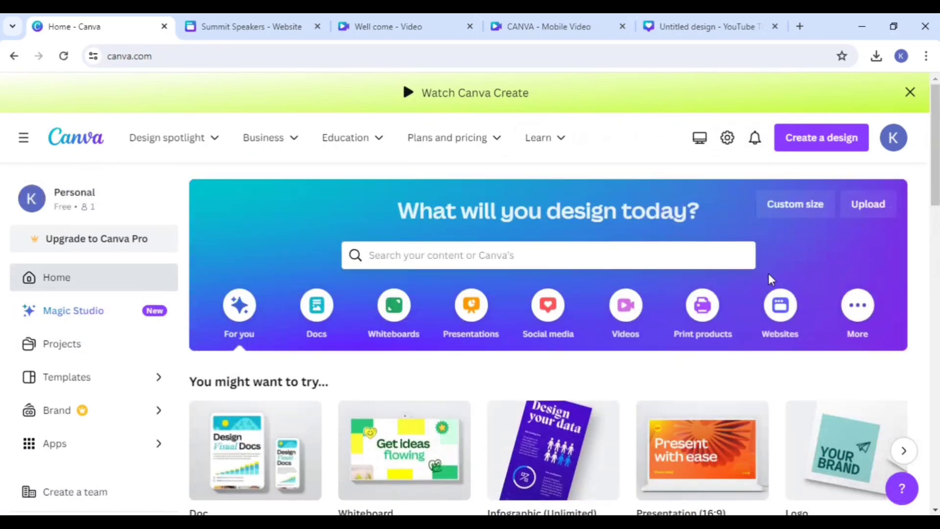
left_click(780, 305)
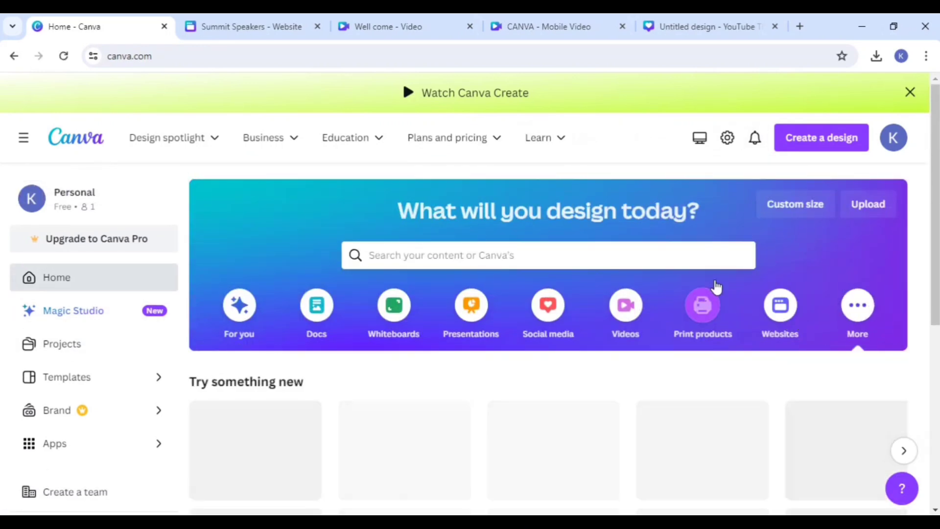
scroll(714, 287, "down", 3)
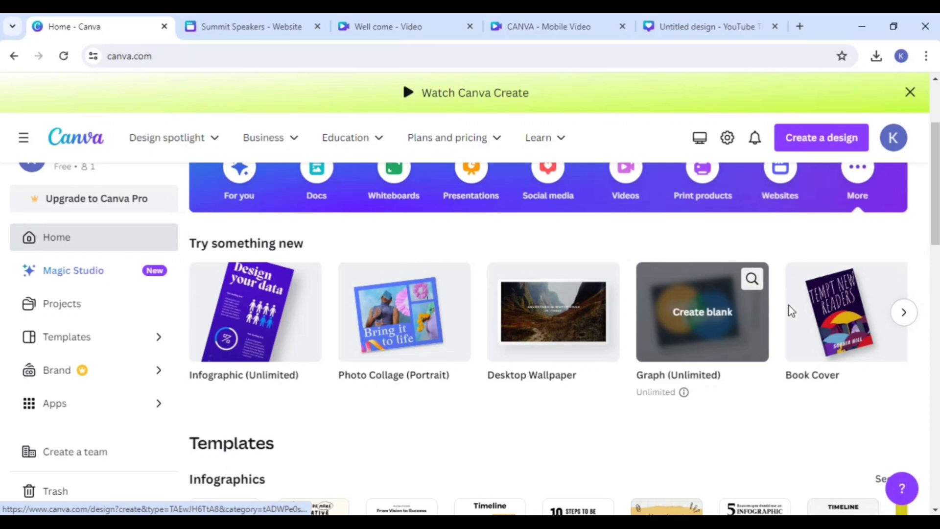
left_click(902, 315)
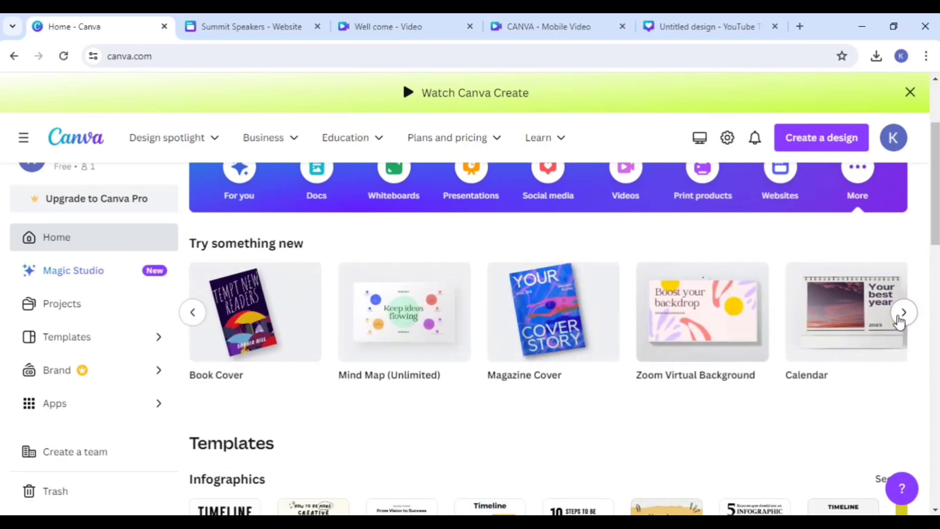
mouse_move(885, 333)
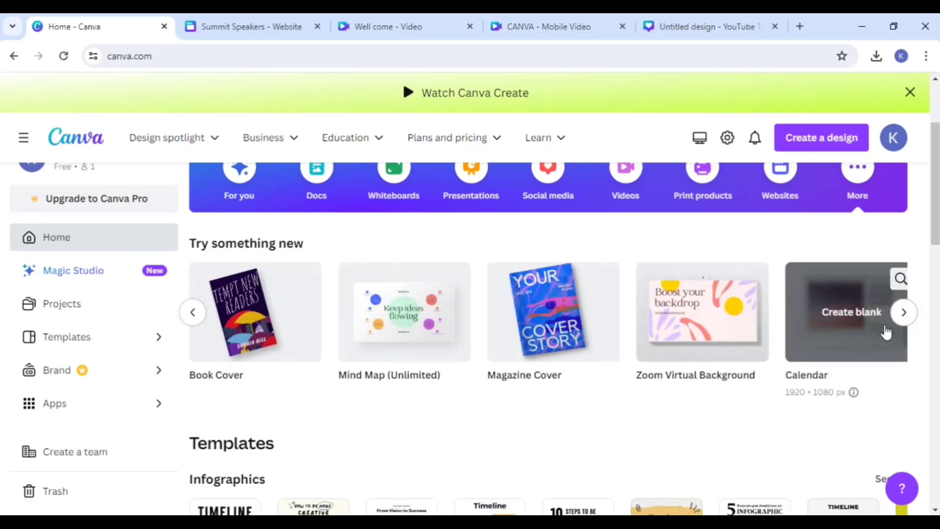
left_click(827, 343)
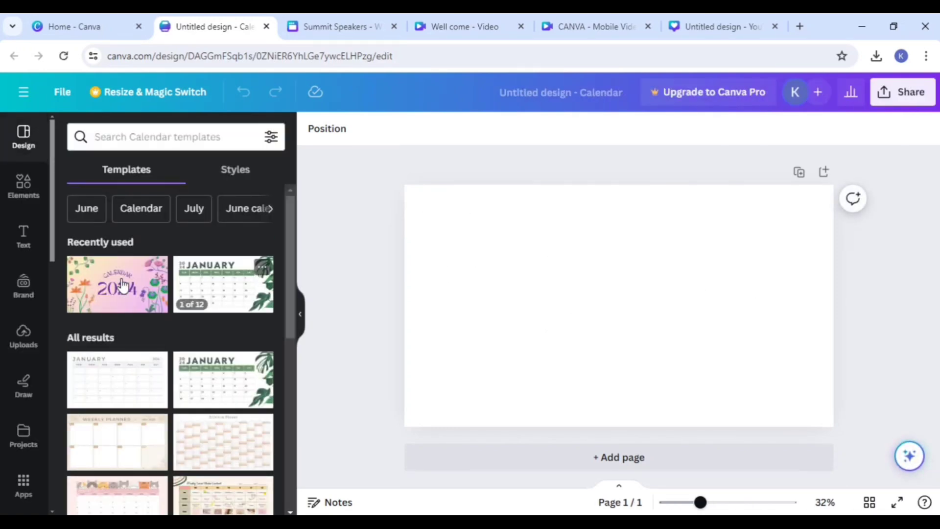
Step: Apply the cover page of the Purple Pastel Floral Minimal Monthly Calendar 2024 template and move its right-hand flower group mostly off the page
left_click(128, 285)
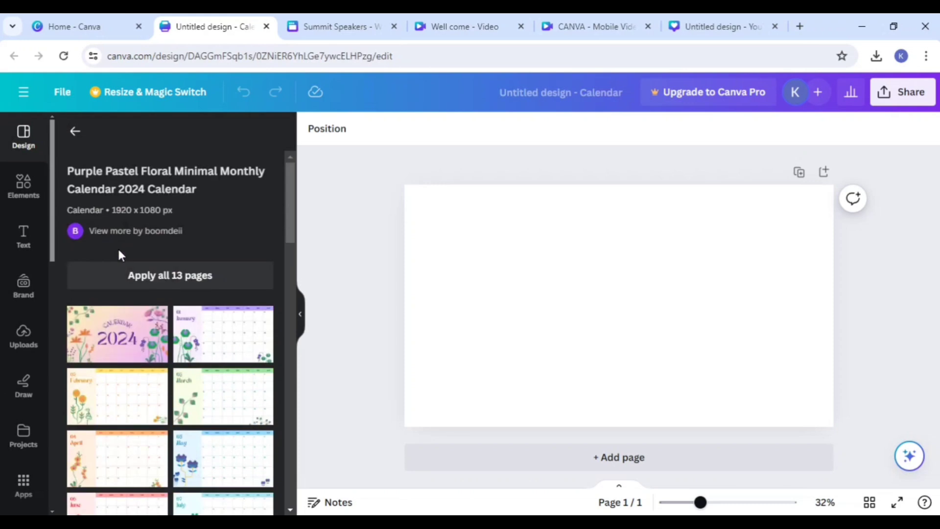
left_click(127, 333)
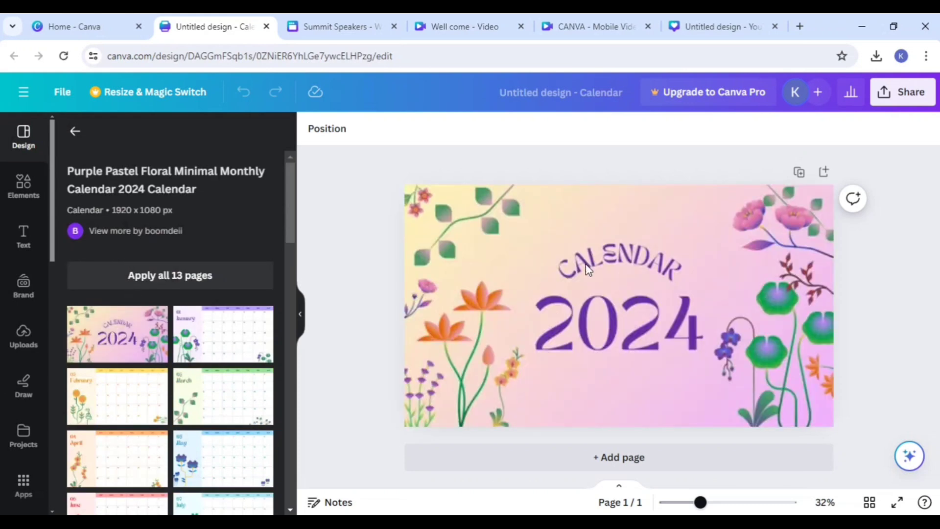
left_click(847, 378)
left_click(829, 373)
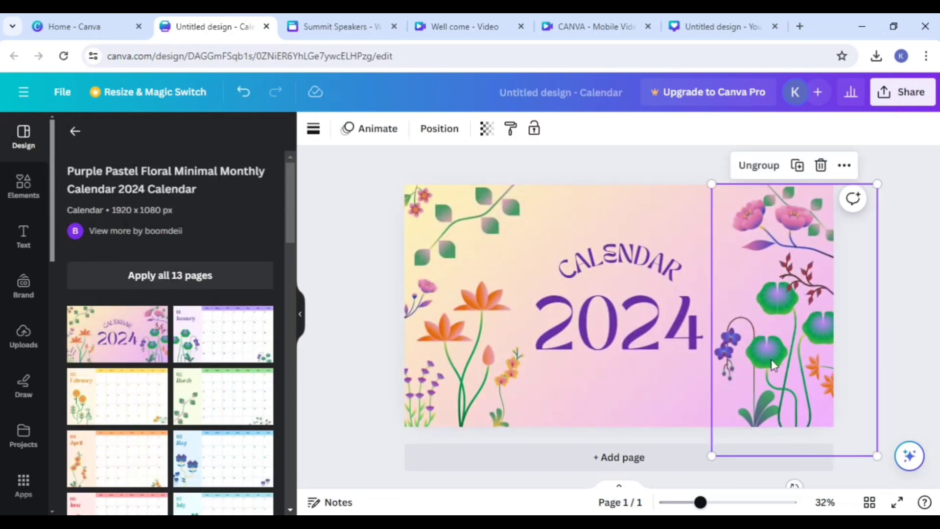
left_click_drag(828, 374, 888, 336)
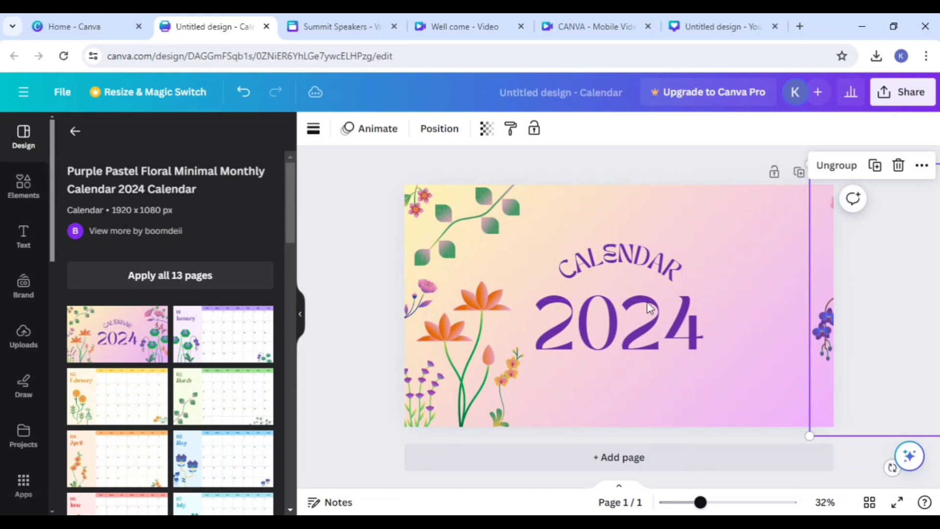
Step: Replace the cover with the template's January page, look through the other months and return to the calendar template list
left_click(196, 342)
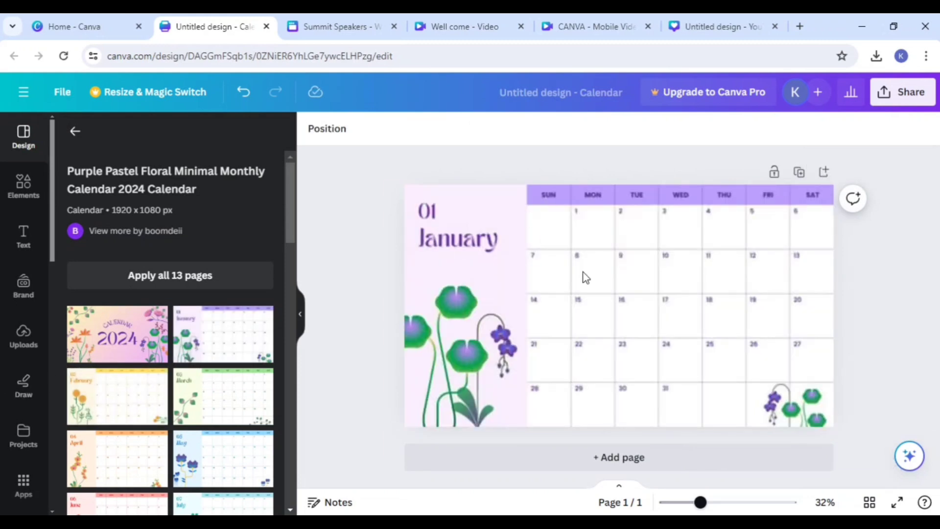
left_click(579, 349)
scroll(215, 429, "down", 3)
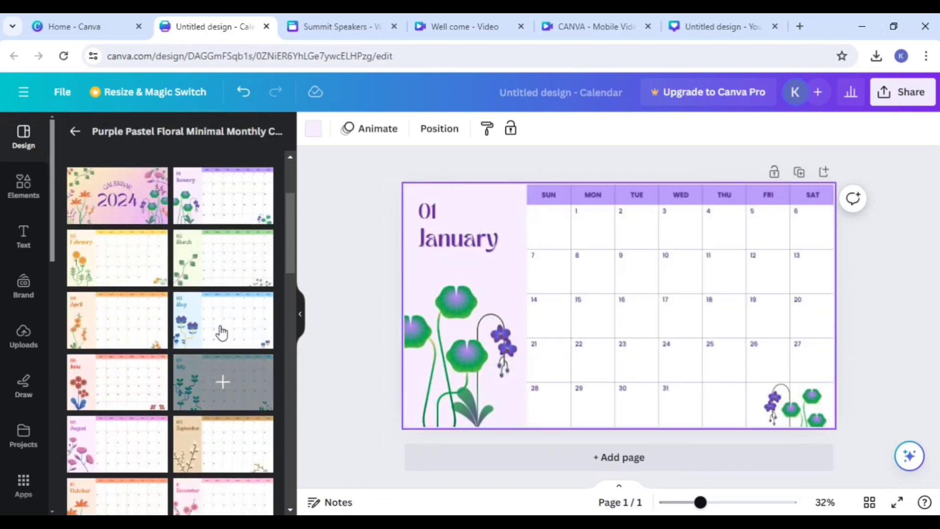
scroll(216, 316, "up", 3)
left_click(75, 131)
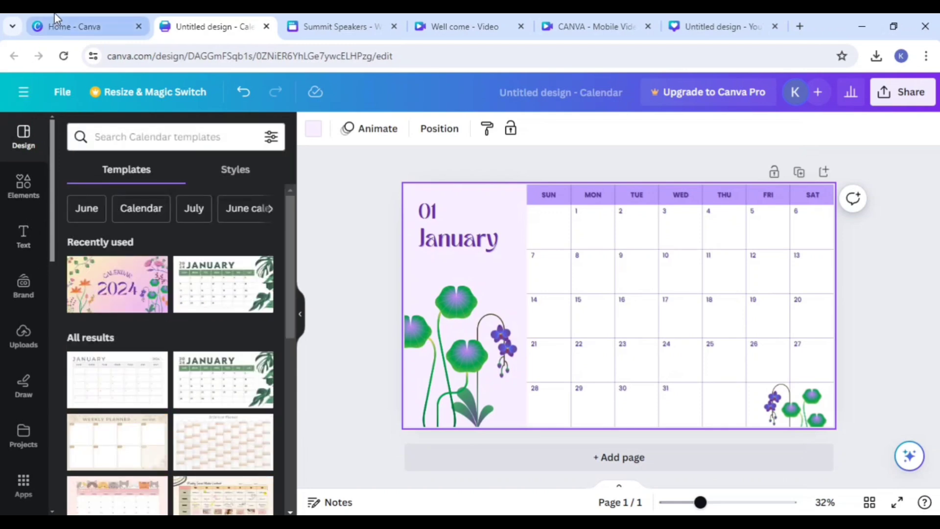
Step: Return to the Canva home page and look through the additional design types and the infographic, photo collage, wallpaper, graph and book cover templates
left_click(73, 26)
mouse_move(545, 338)
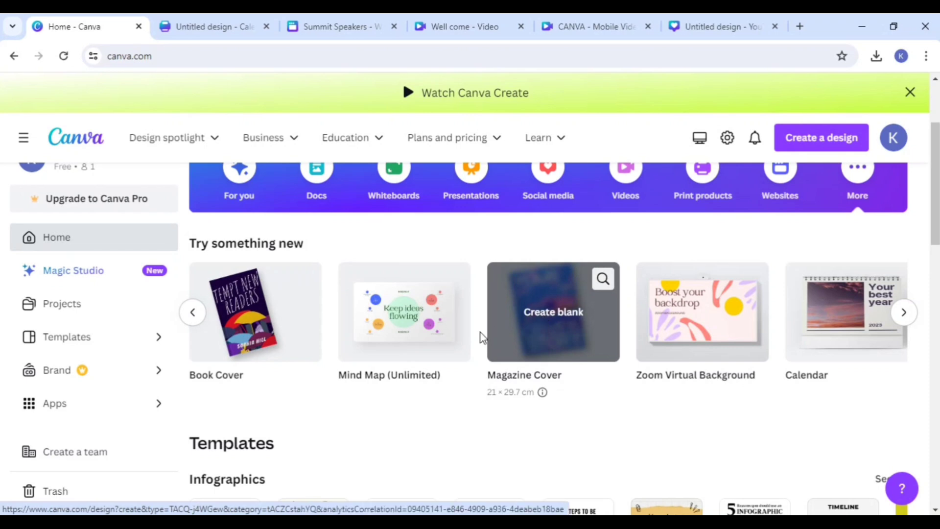
mouse_move(427, 337)
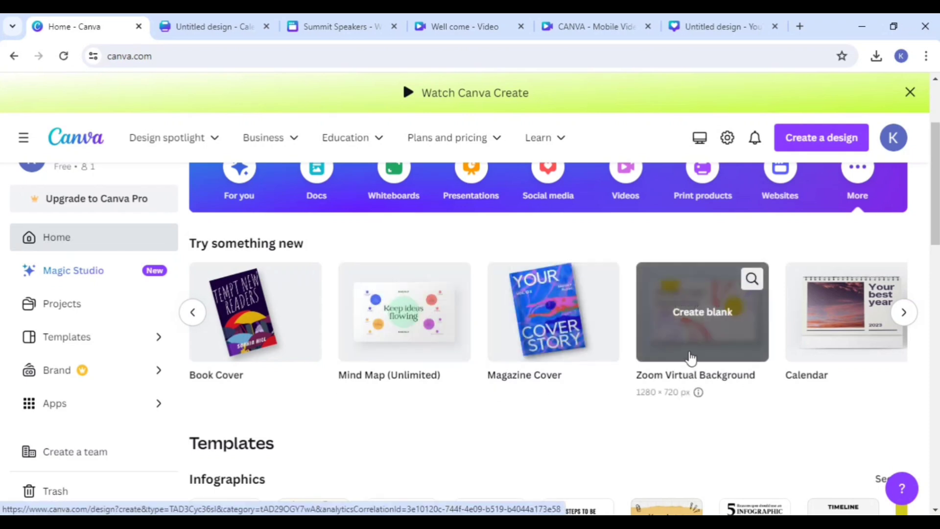
left_click(903, 312)
mouse_move(866, 318)
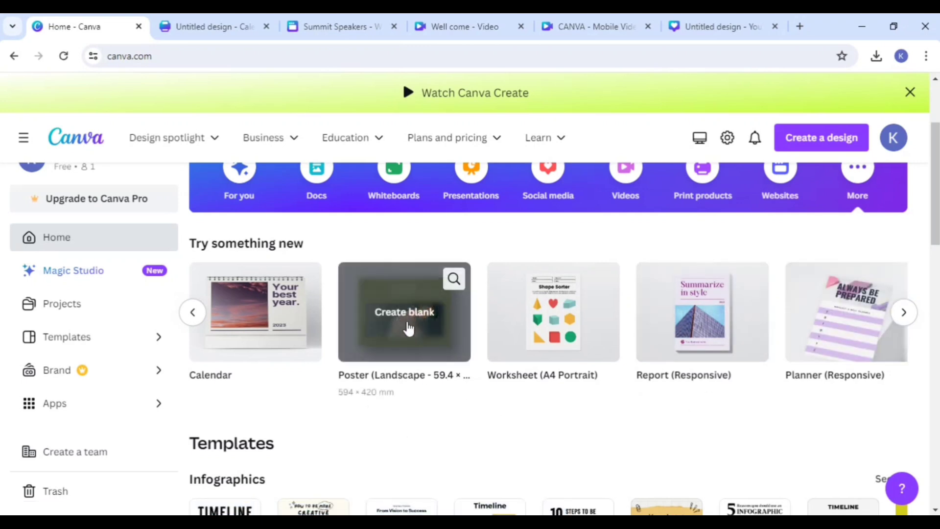
scroll(691, 377, "down", 3)
scroll(692, 377, "down", 10)
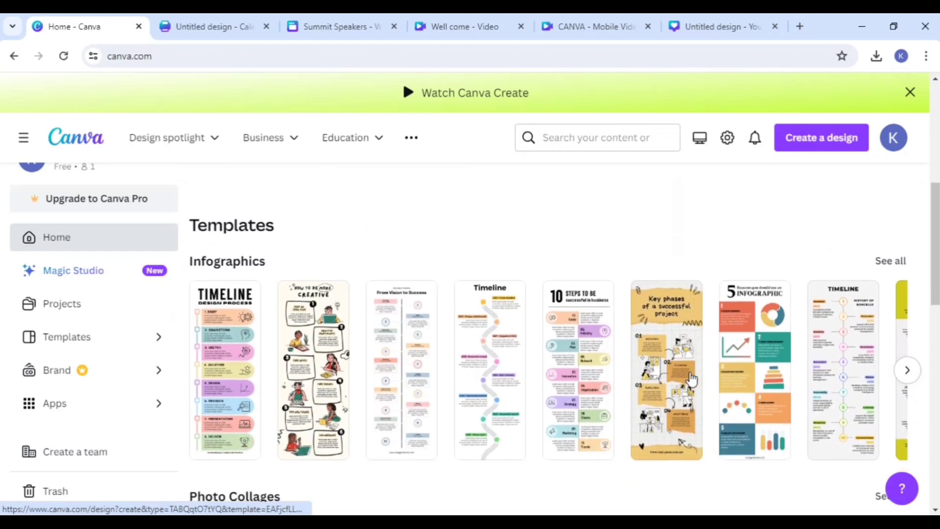
scroll(690, 373, "down", 4)
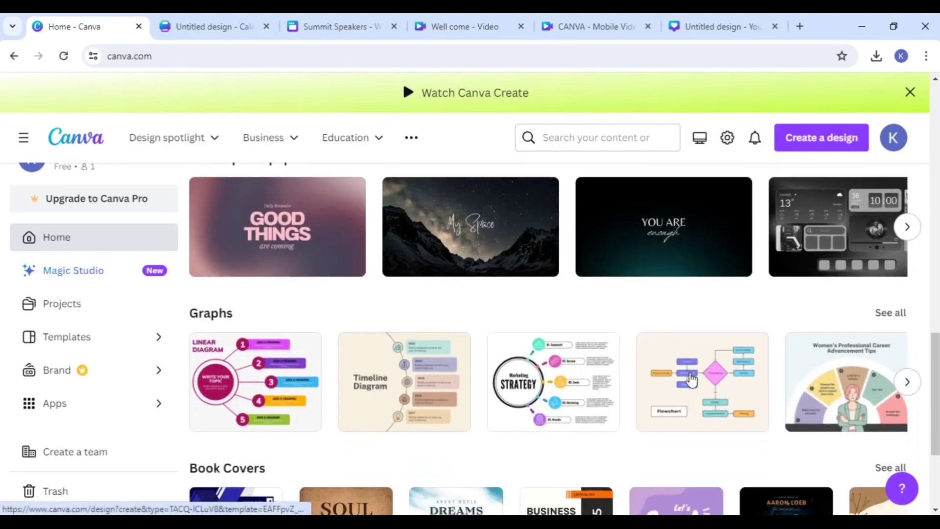
scroll(477, 249, "down", 1)
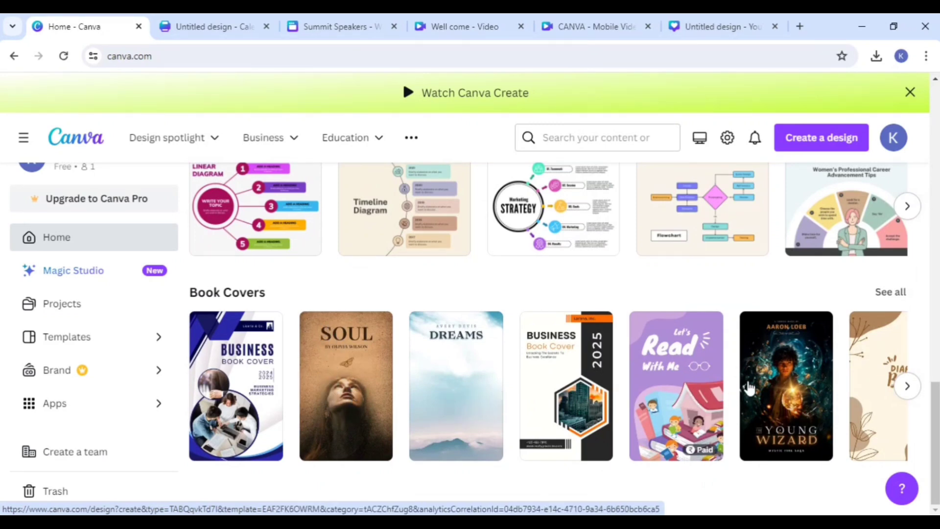
left_click(903, 386)
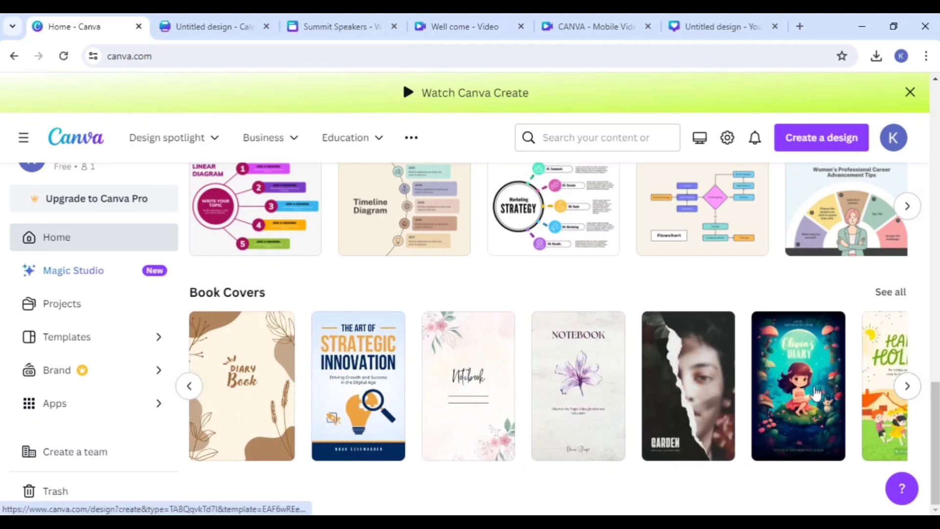
scroll(674, 401, "up", 3)
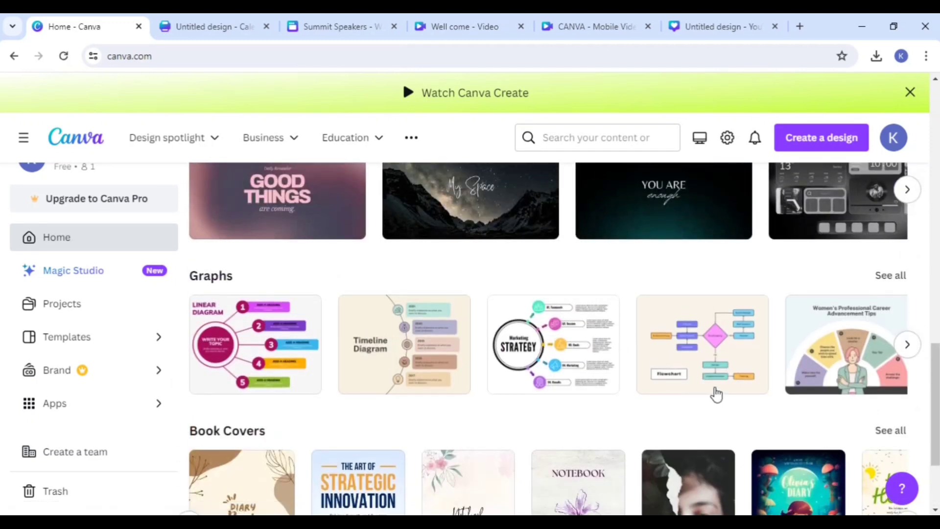
scroll(621, 384, "up", 3)
scroll(516, 381, "up", 1)
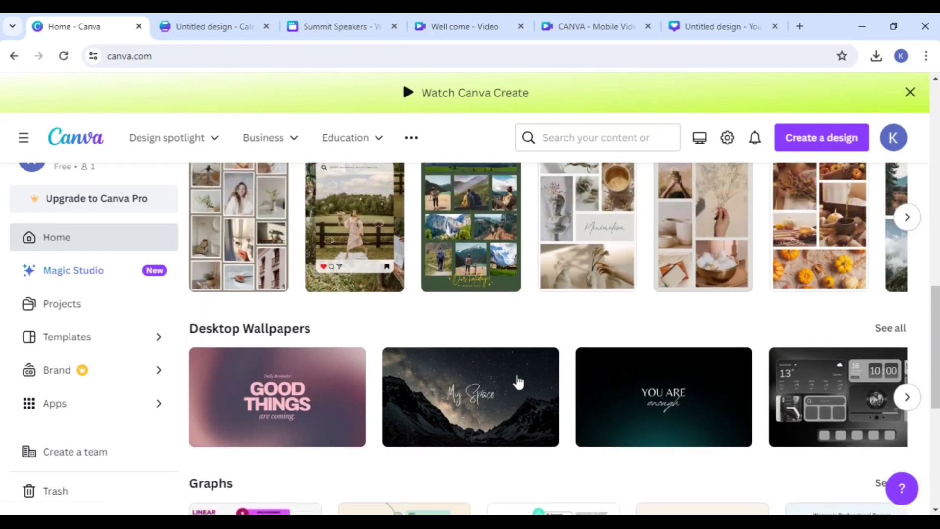
Step: Create a design from the black and gold "FOCUS" template among the Desktop Wallpapers
scroll(518, 384, "down", 1)
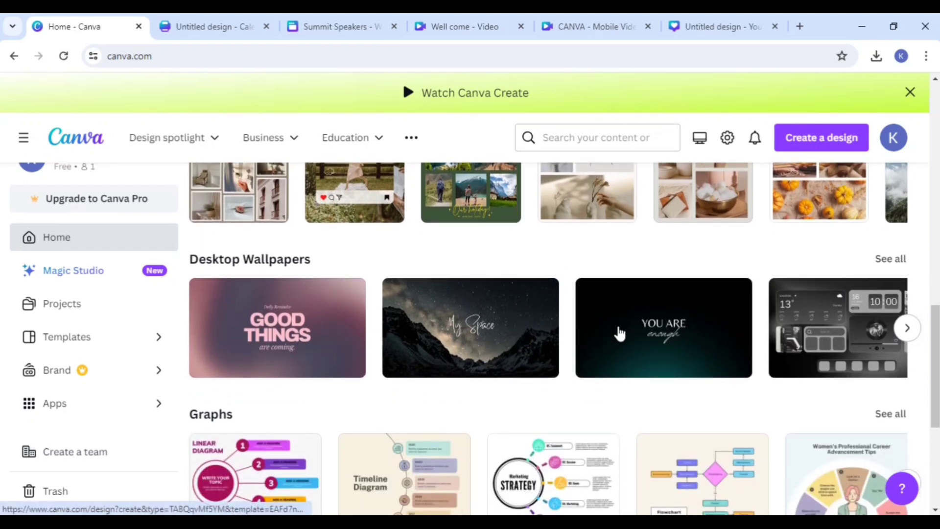
left_click(907, 328)
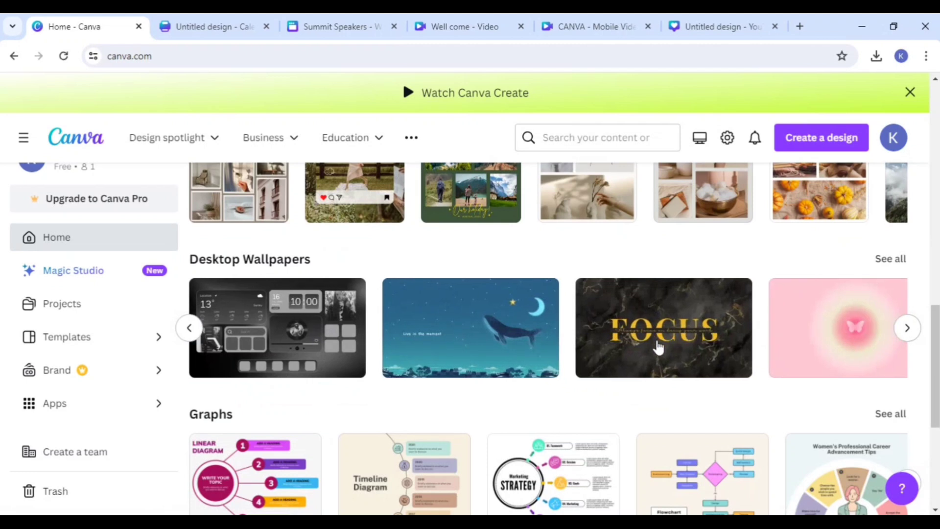
left_click(661, 341)
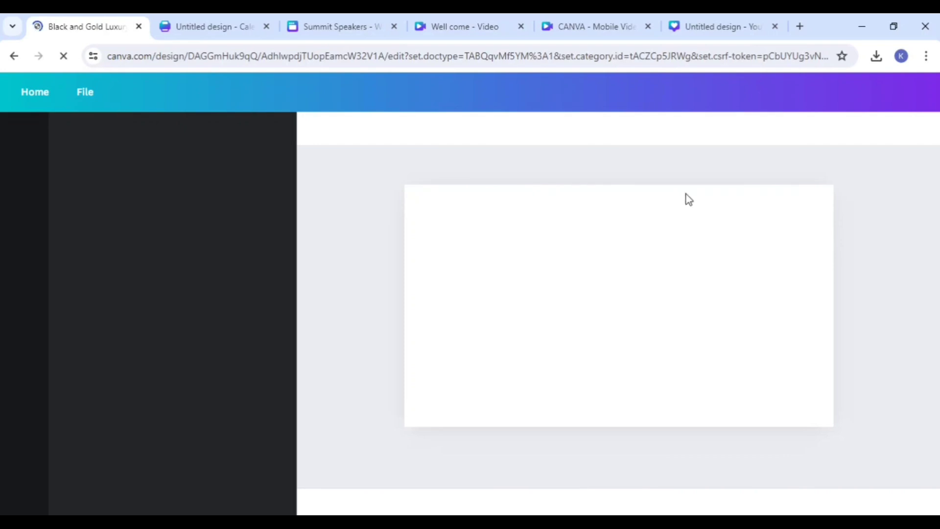
Step: Move the "Always focus on doing your work" tagline away from the FOCUS heading and delete it
left_click(609, 290)
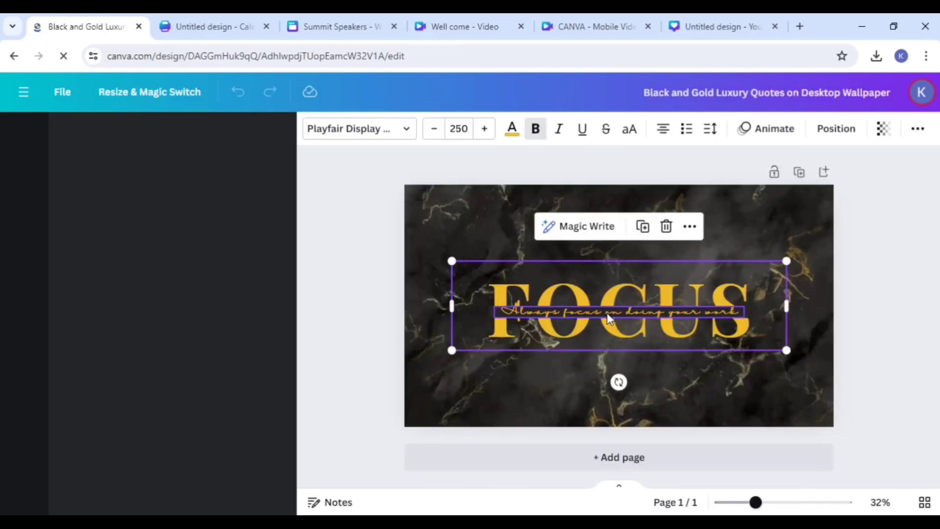
left_click(570, 307)
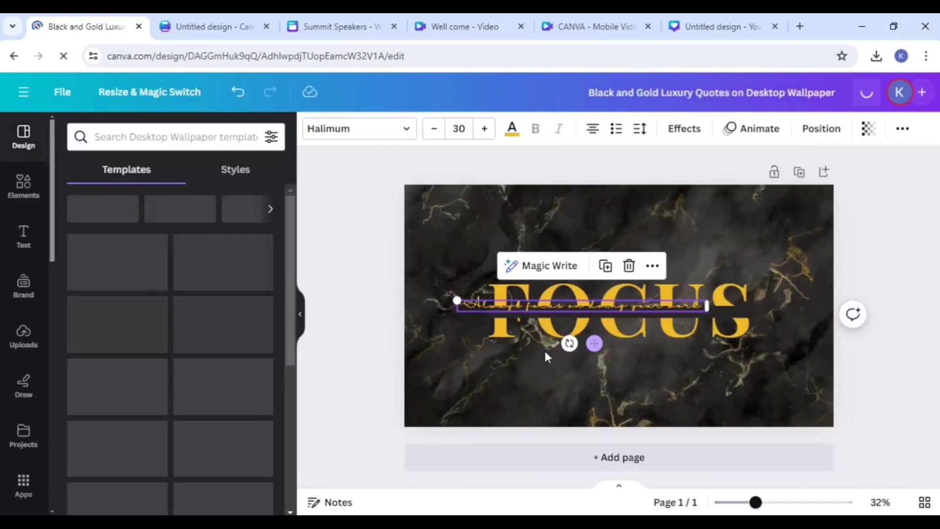
left_click_drag(594, 342, 464, 376)
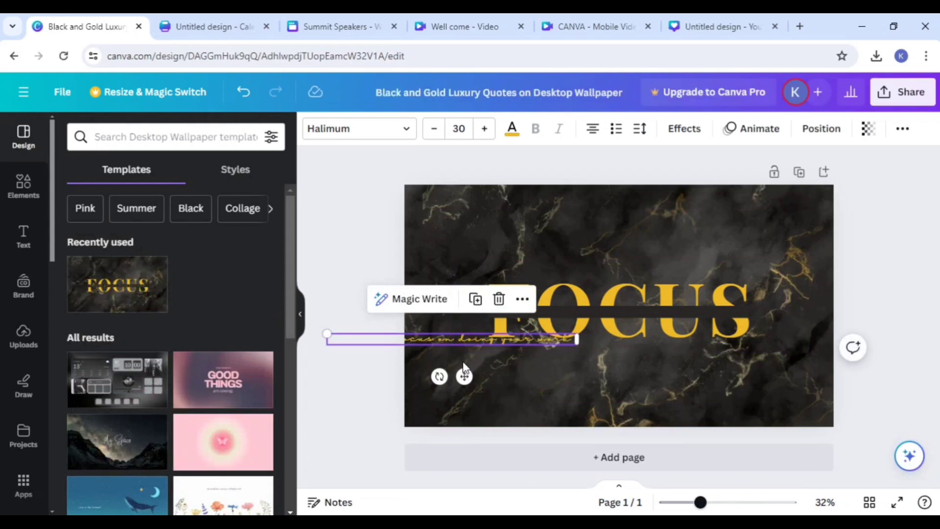
left_click(499, 298)
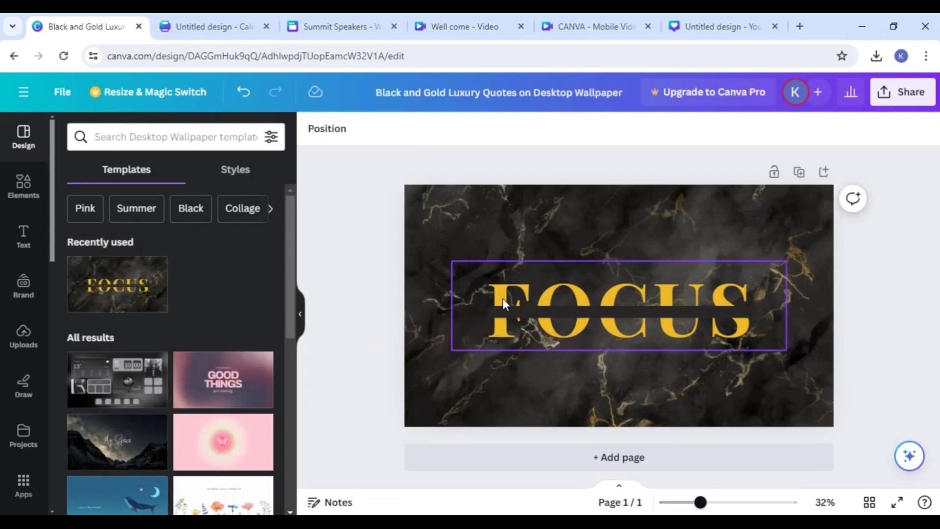